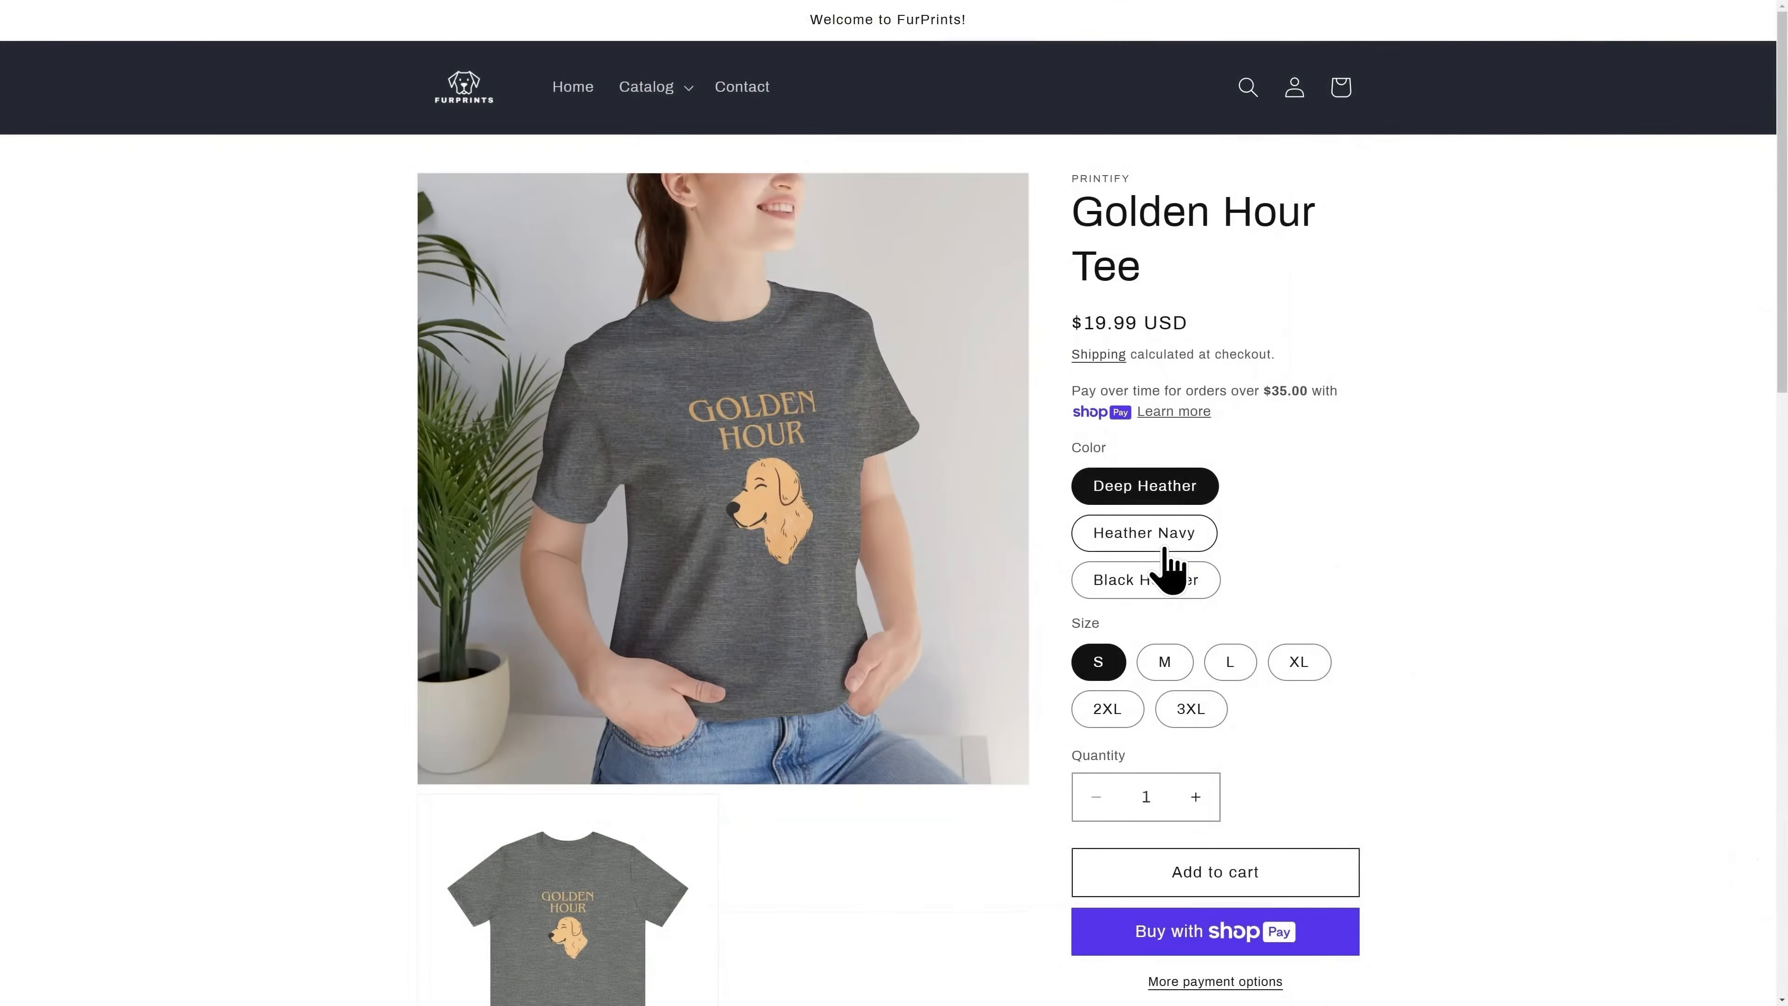
Look through the finished FurPrints example store, from the Golden Hour Tee in Heather Navy to the policies, checkout and home page.
left_click(1166, 549)
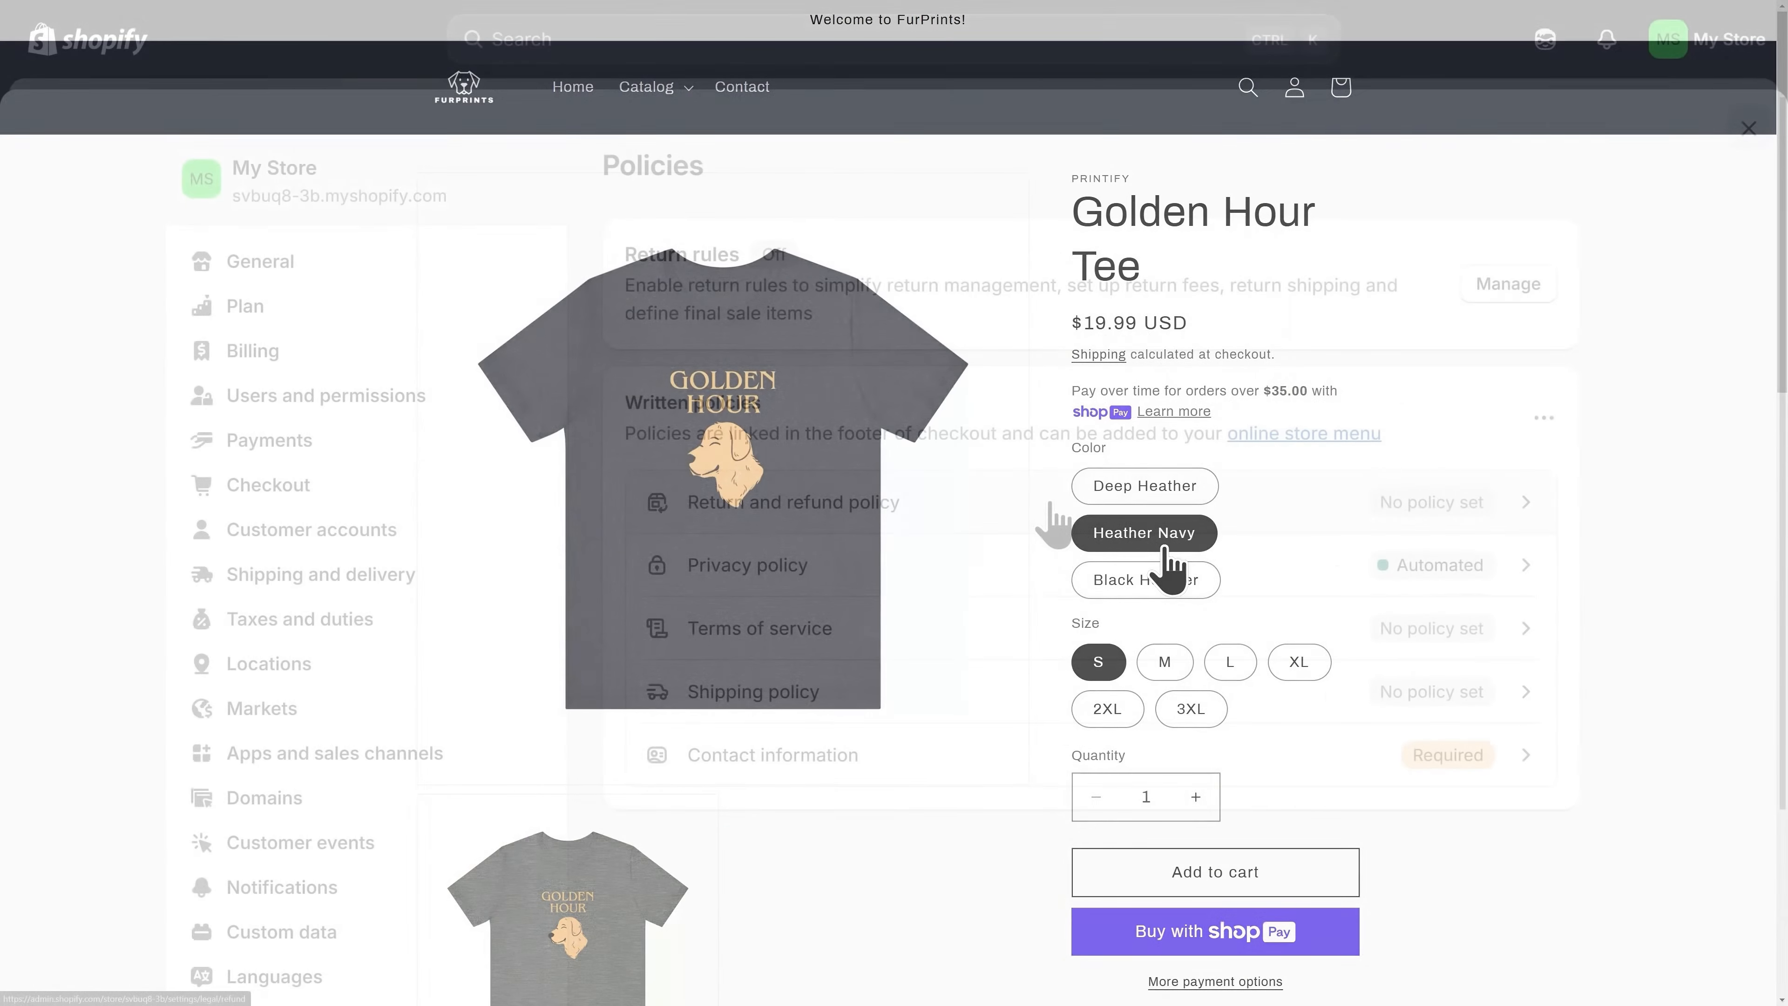
left_click(1052, 511)
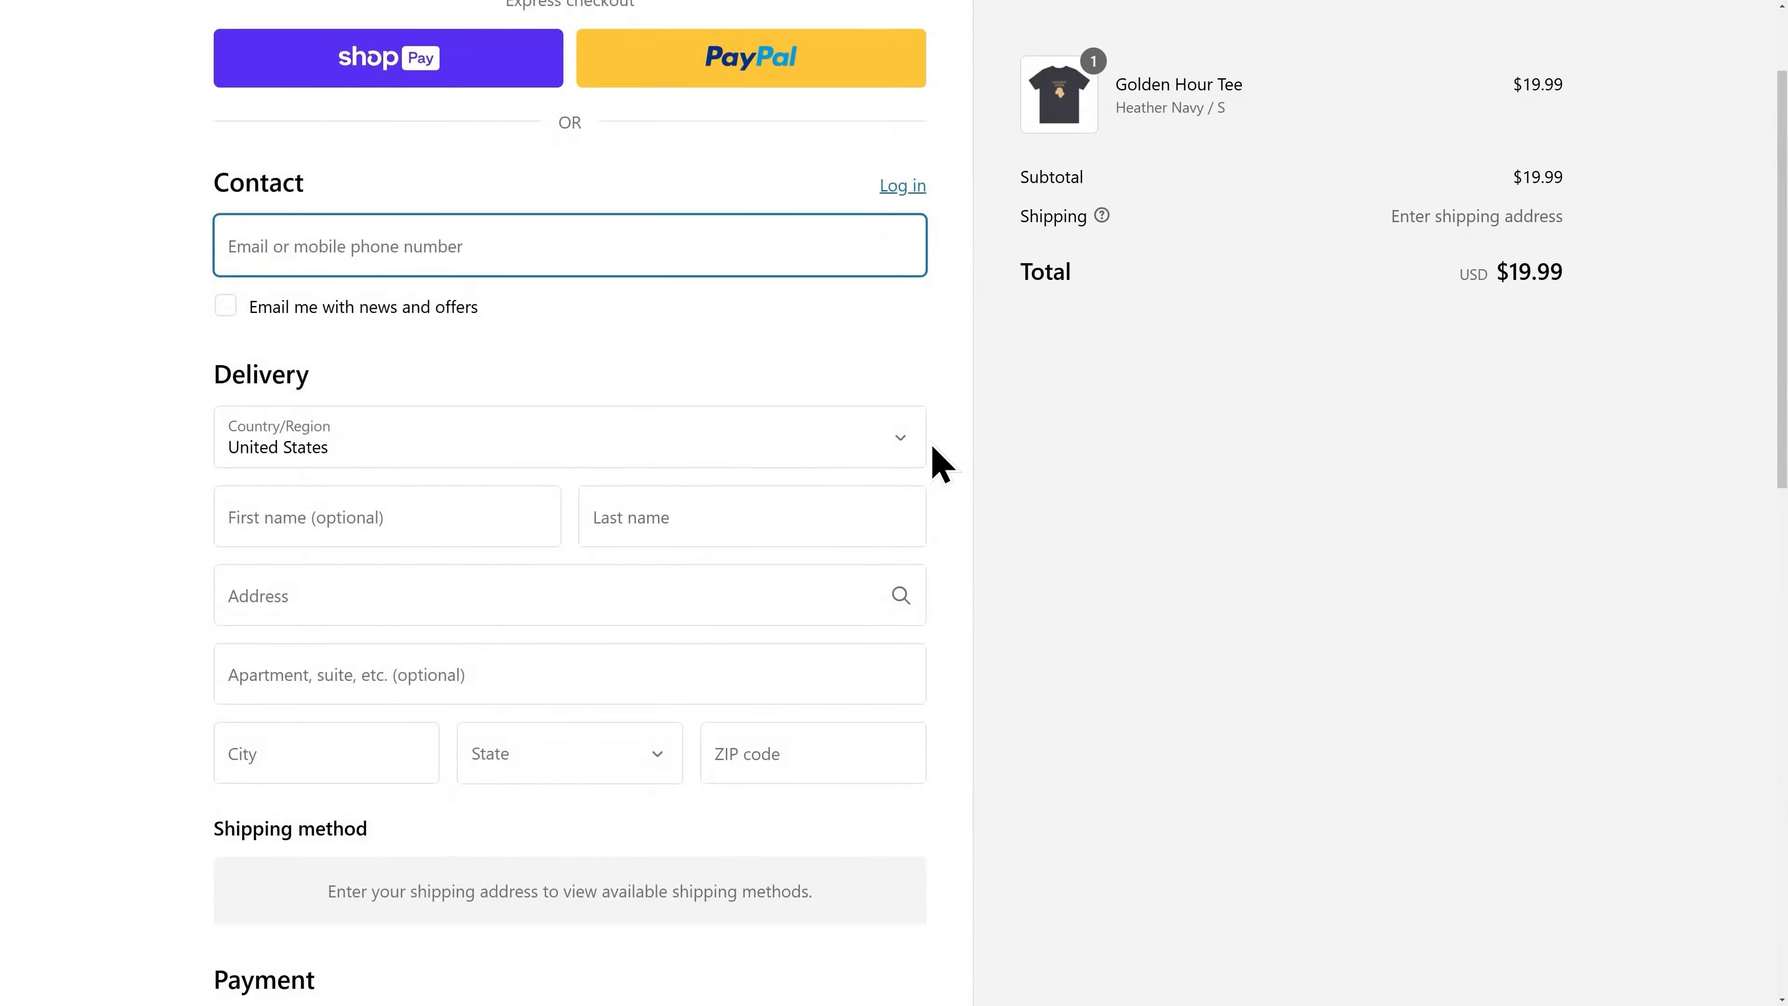
scroll(934, 451, "down", 2)
scroll(931, 445, "down", 8)
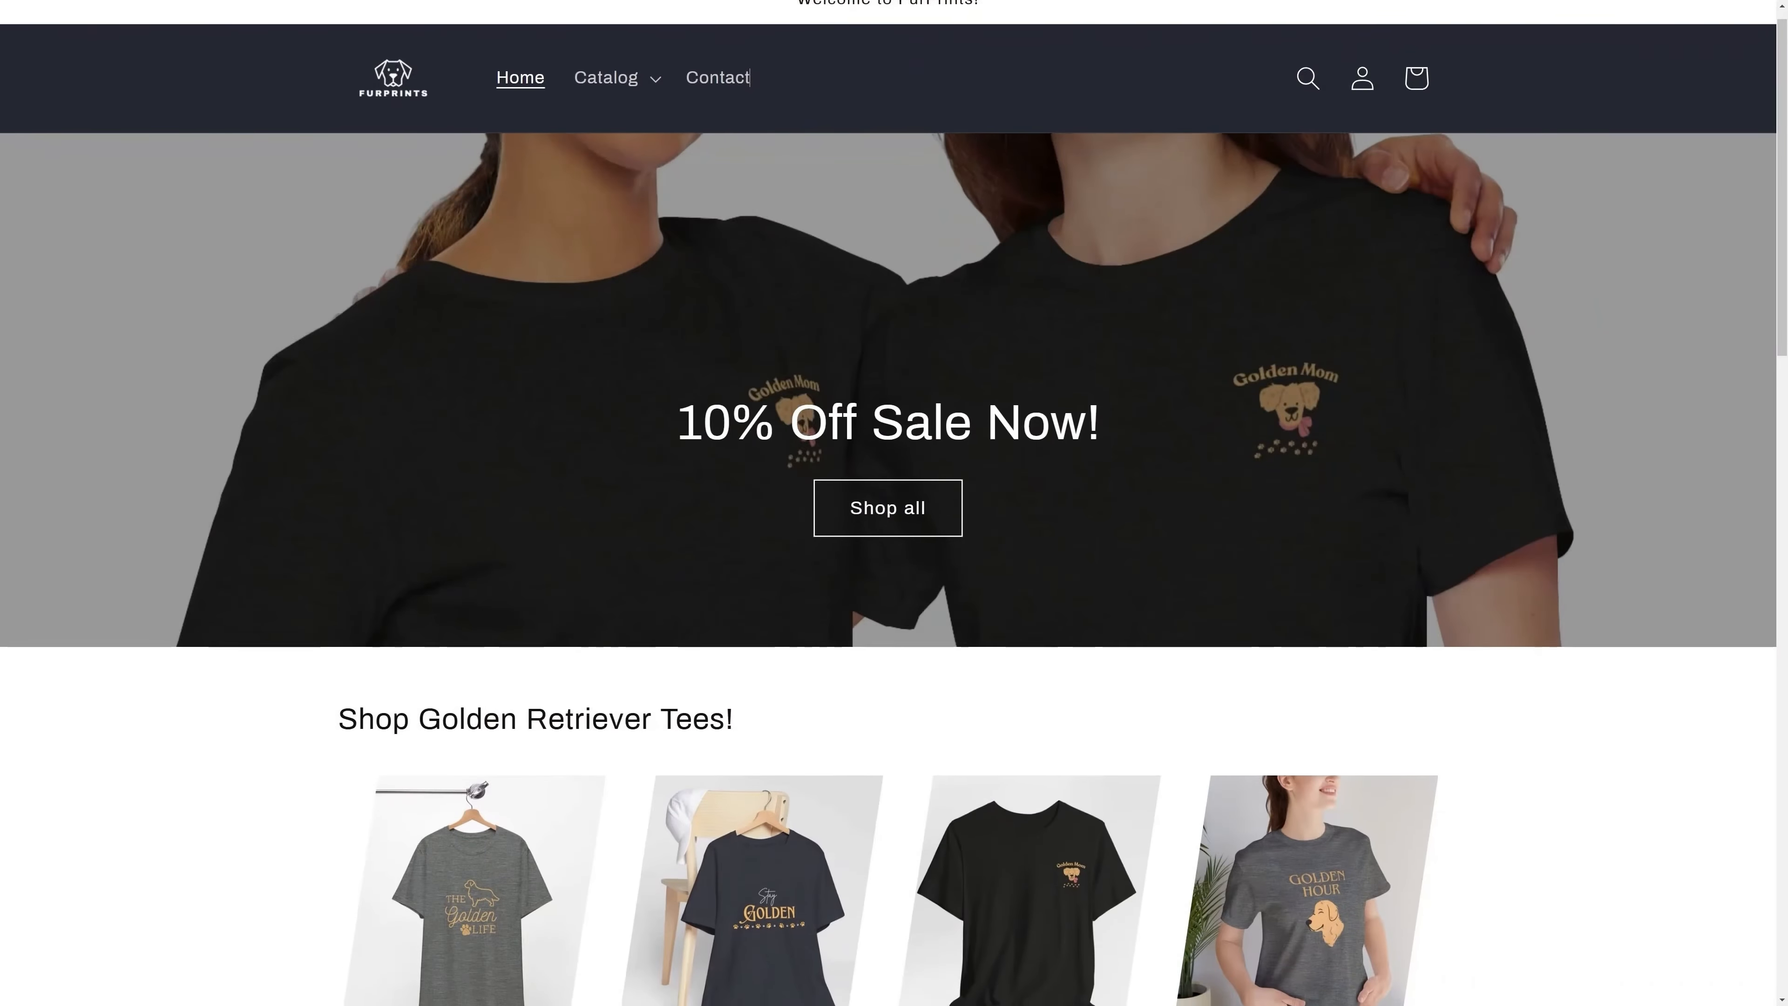
scroll(889, 503, "down", 2)
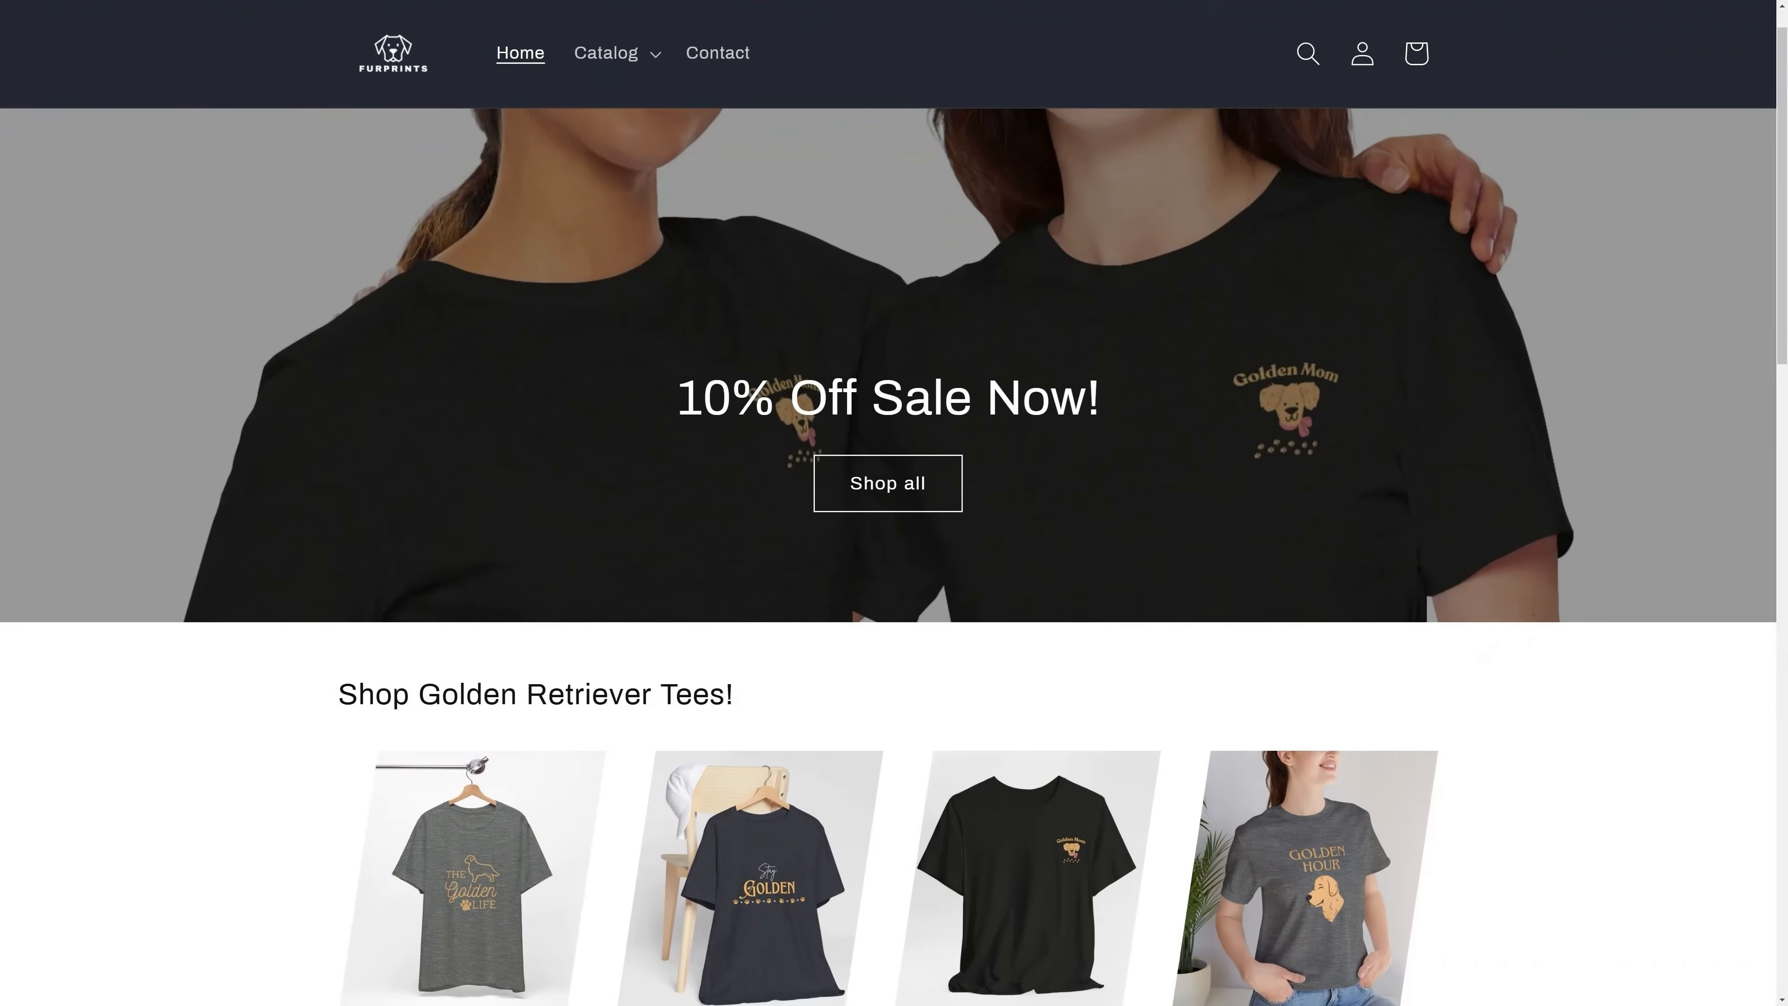
scroll(889, 503, "down", 2)
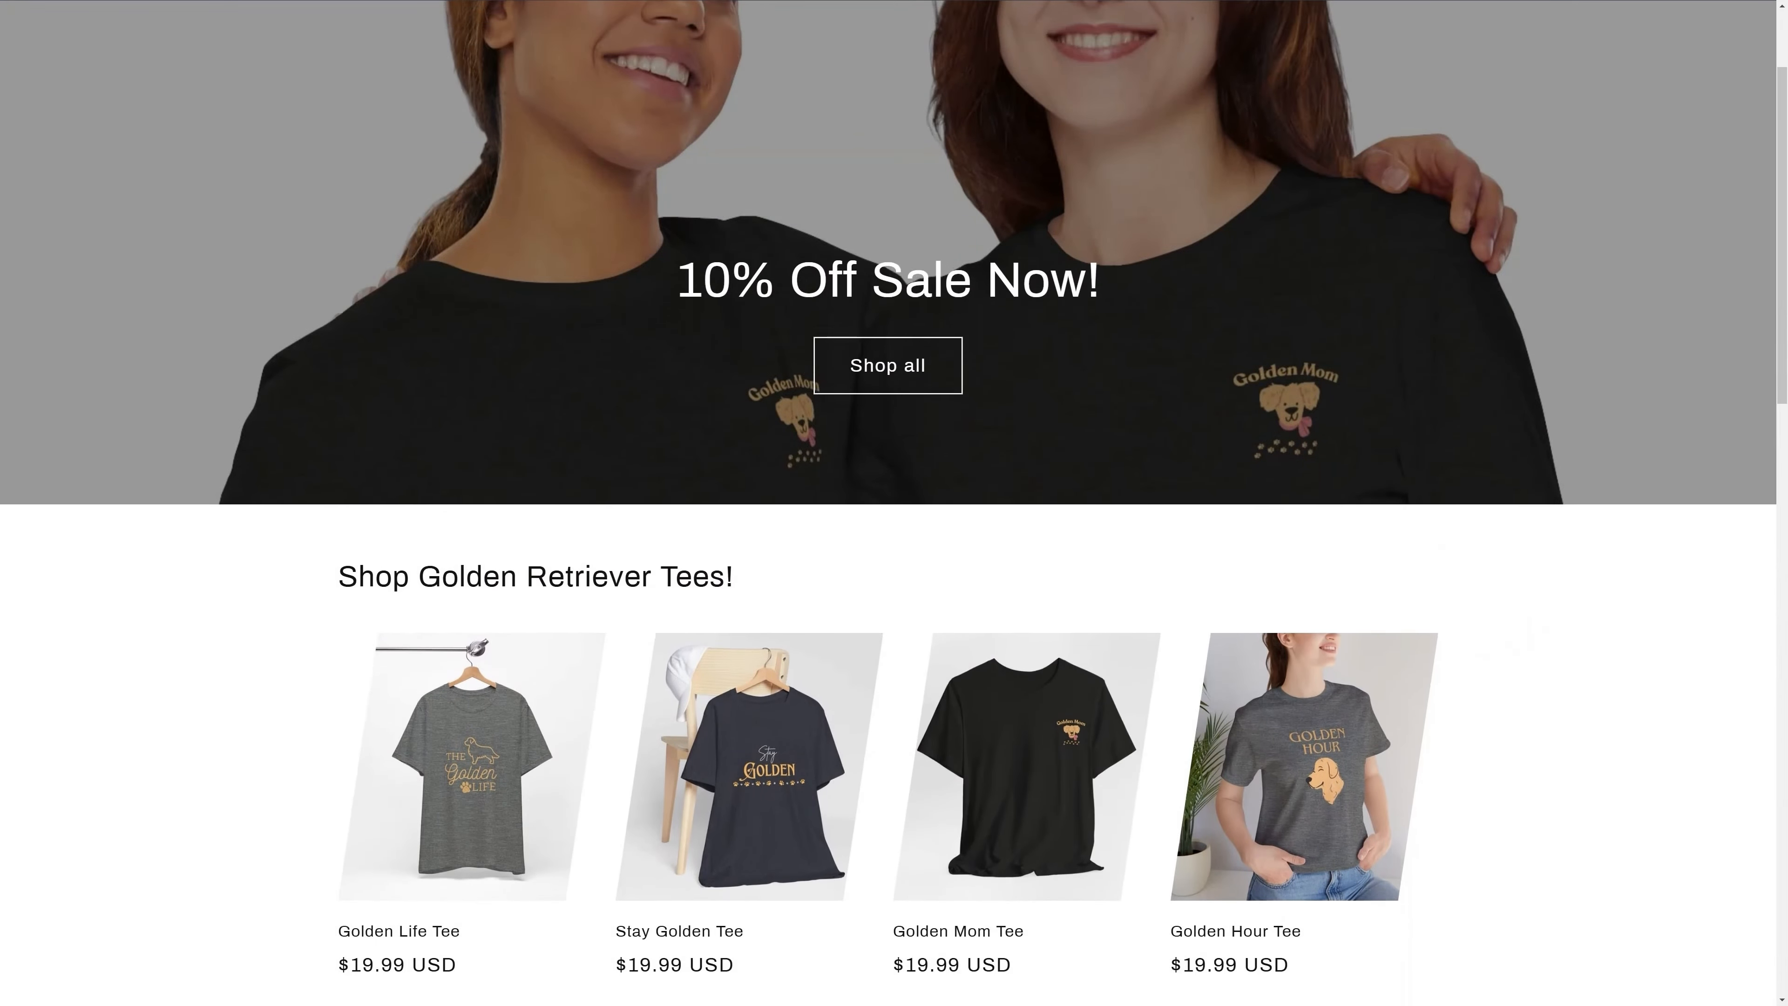
scroll(889, 503, "down", 1)
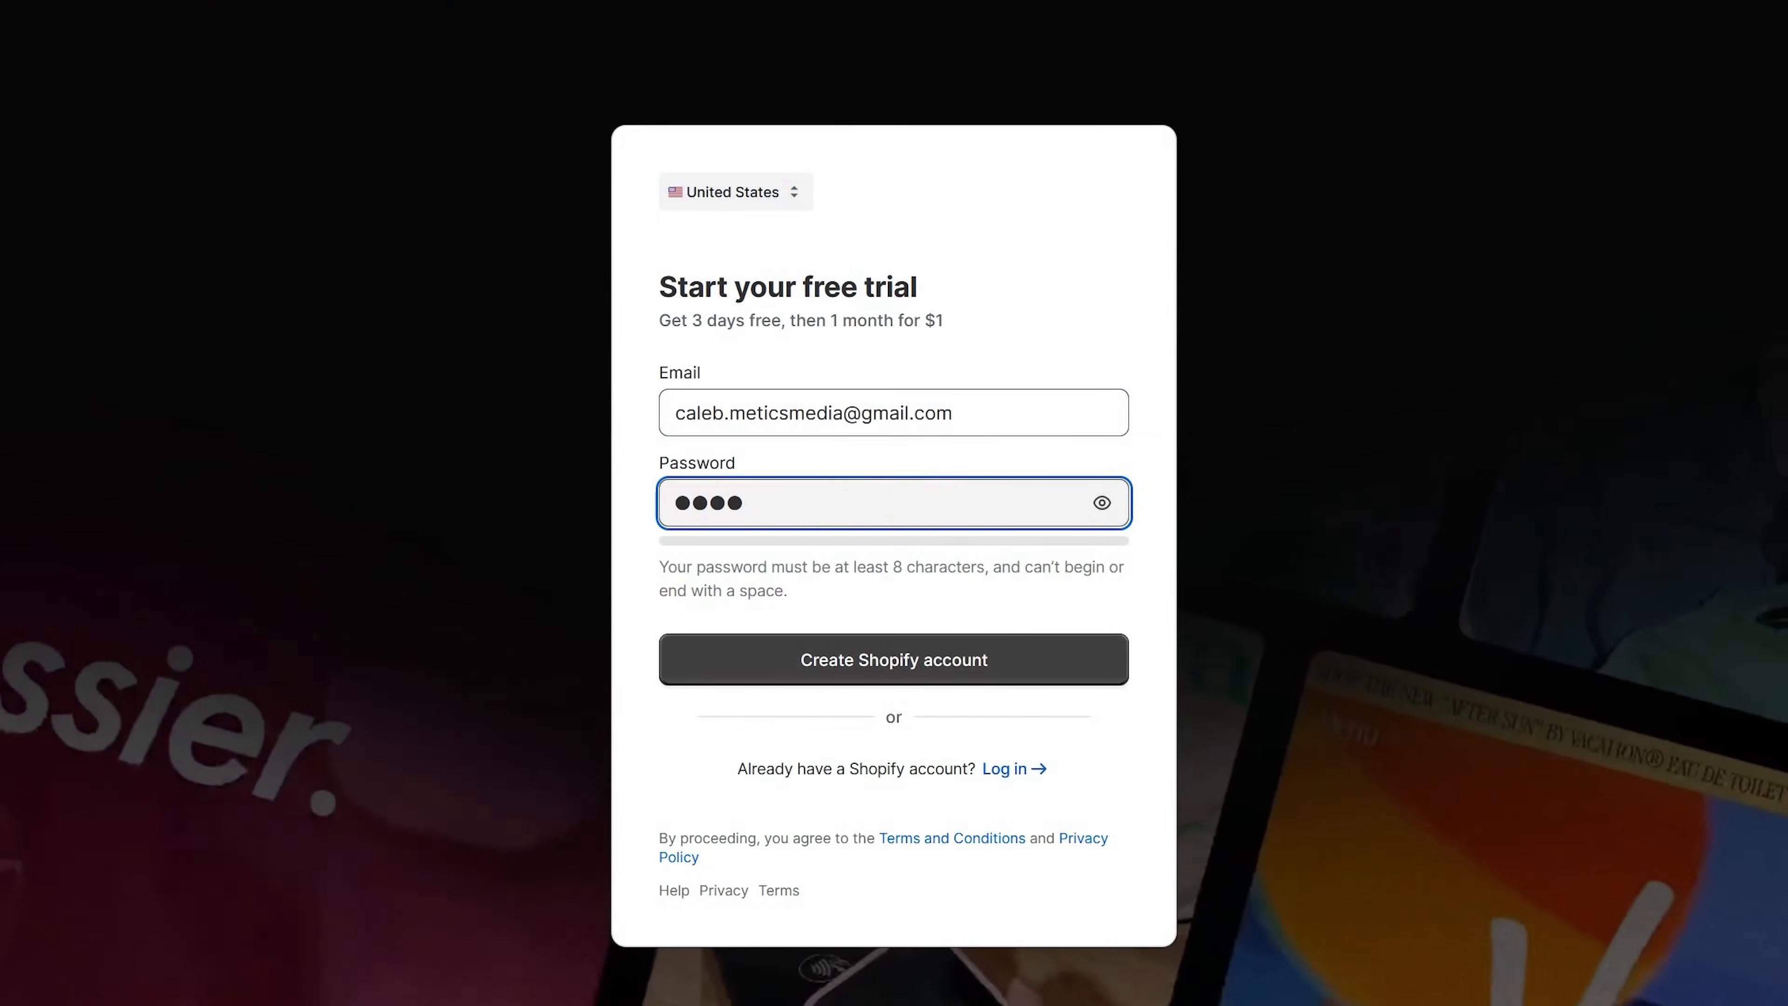
Enter the account password to create the Shopify free trial account, and skip the setup questionnaire.
type("•••••")
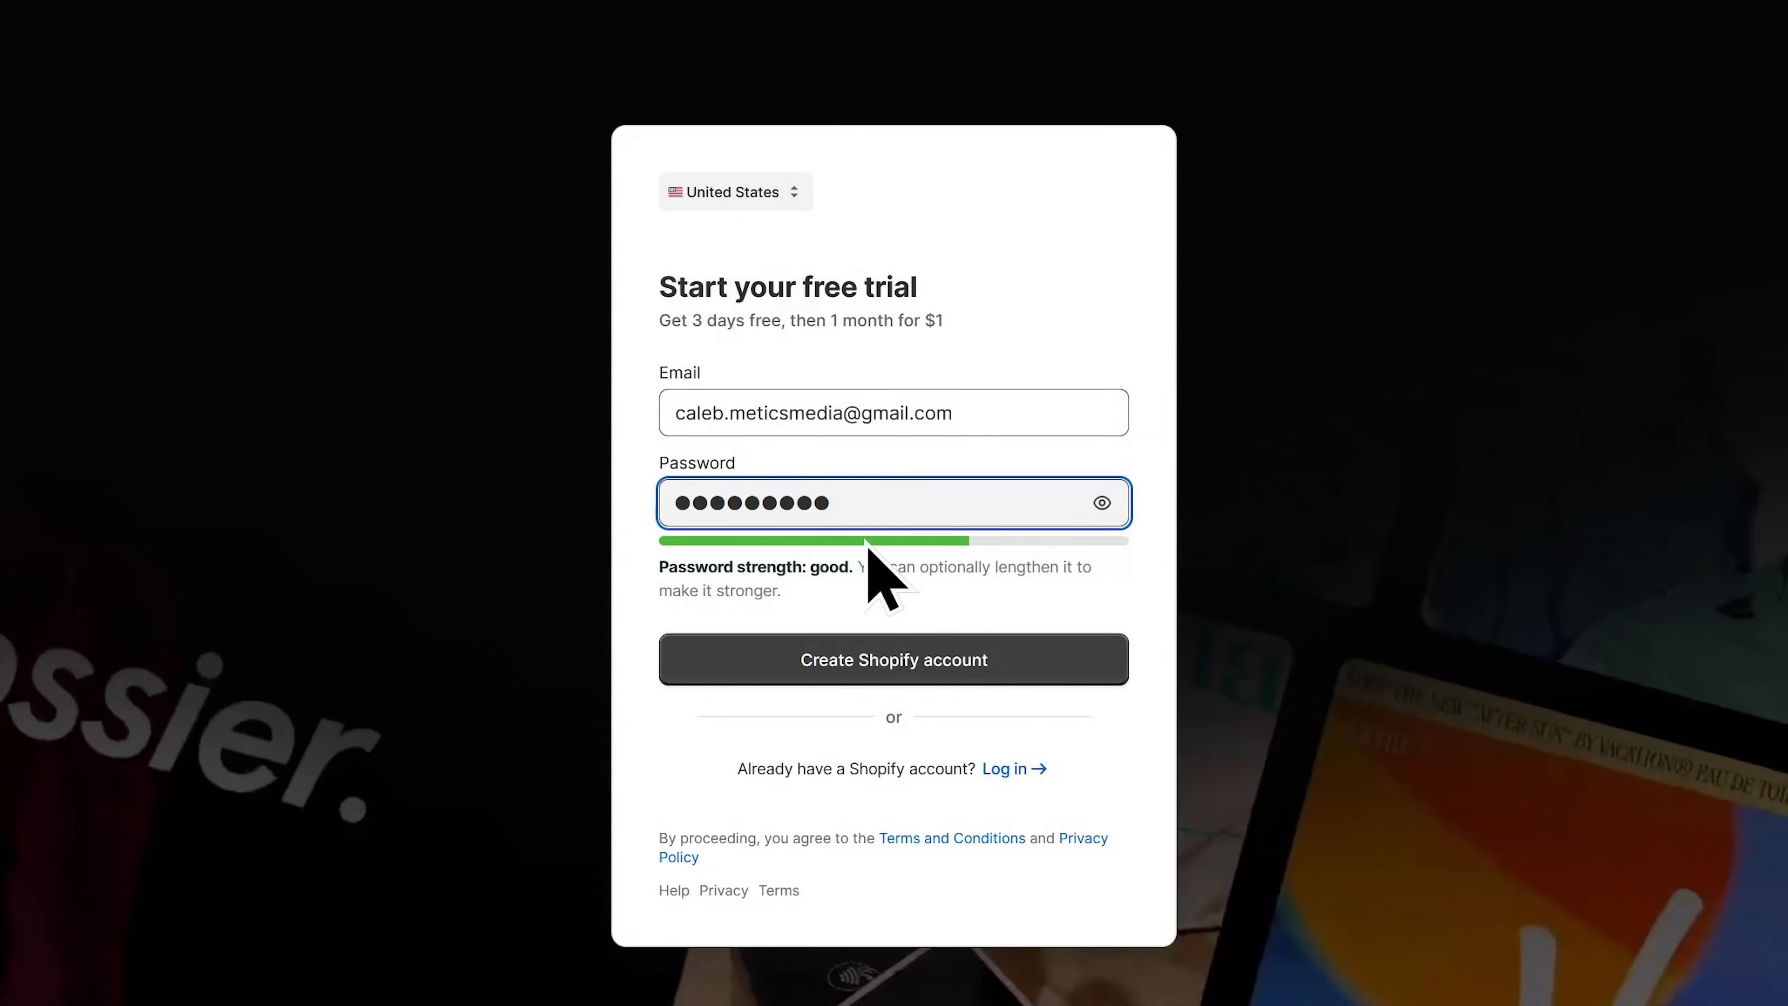
left_click(912, 680)
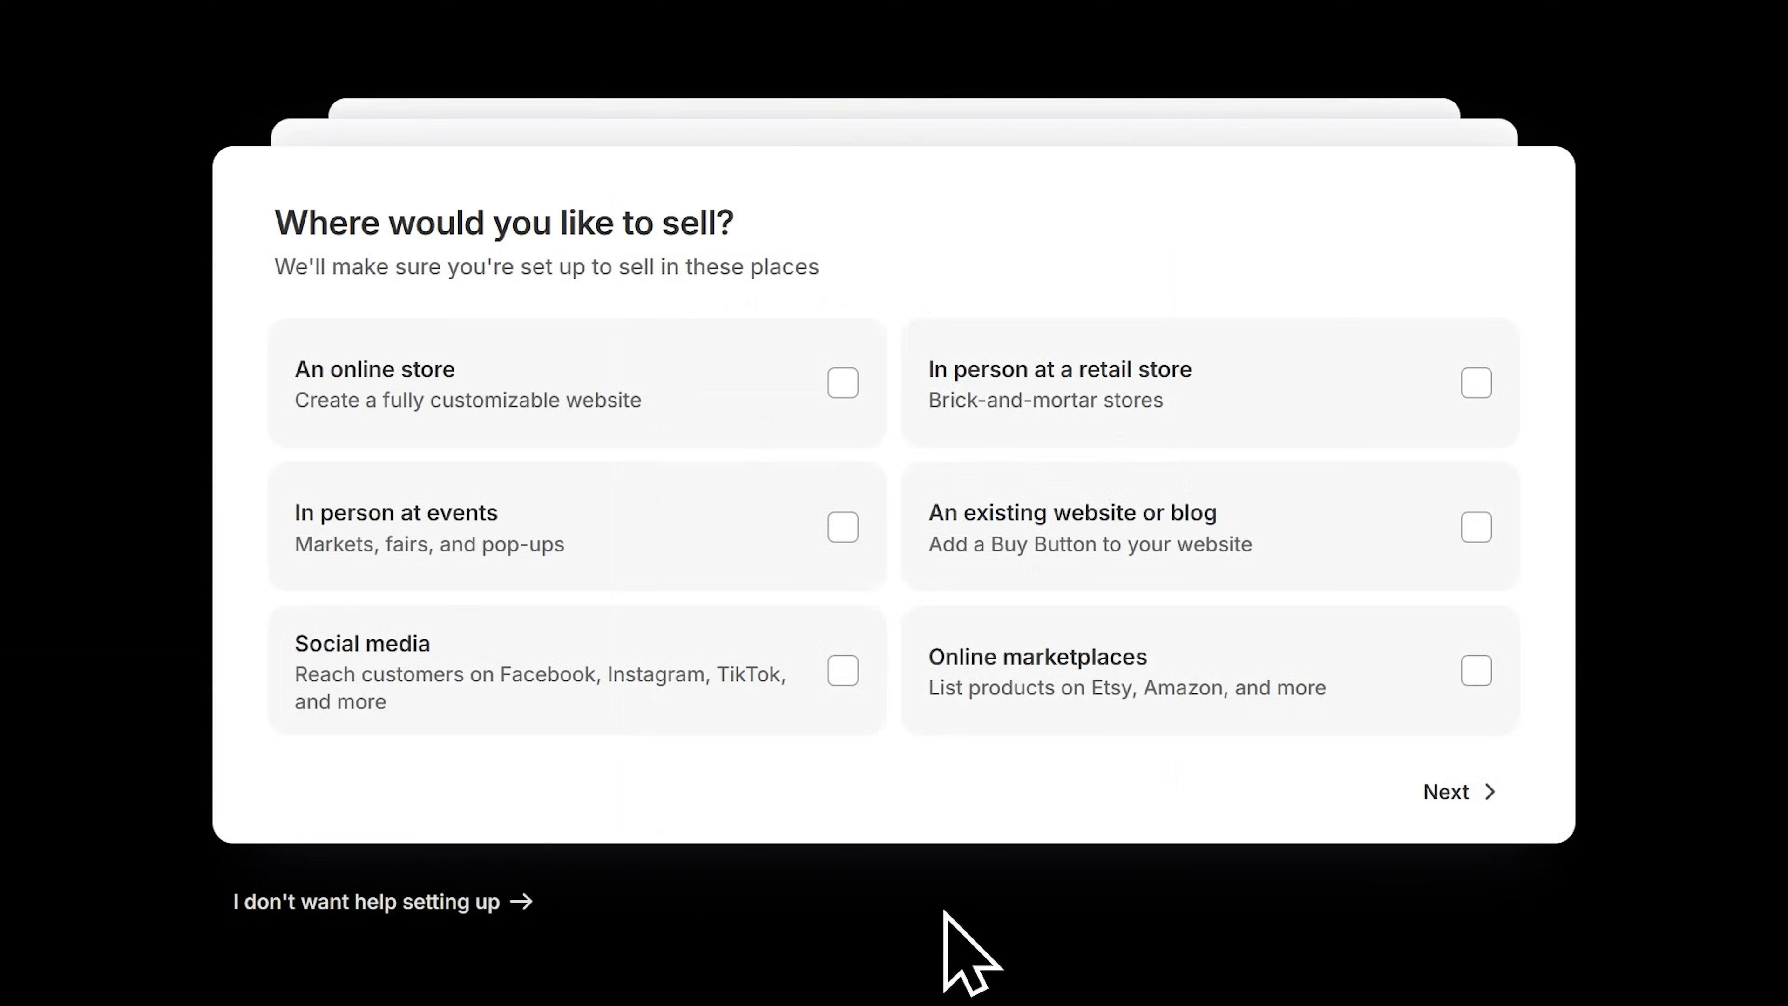
left_click(396, 914)
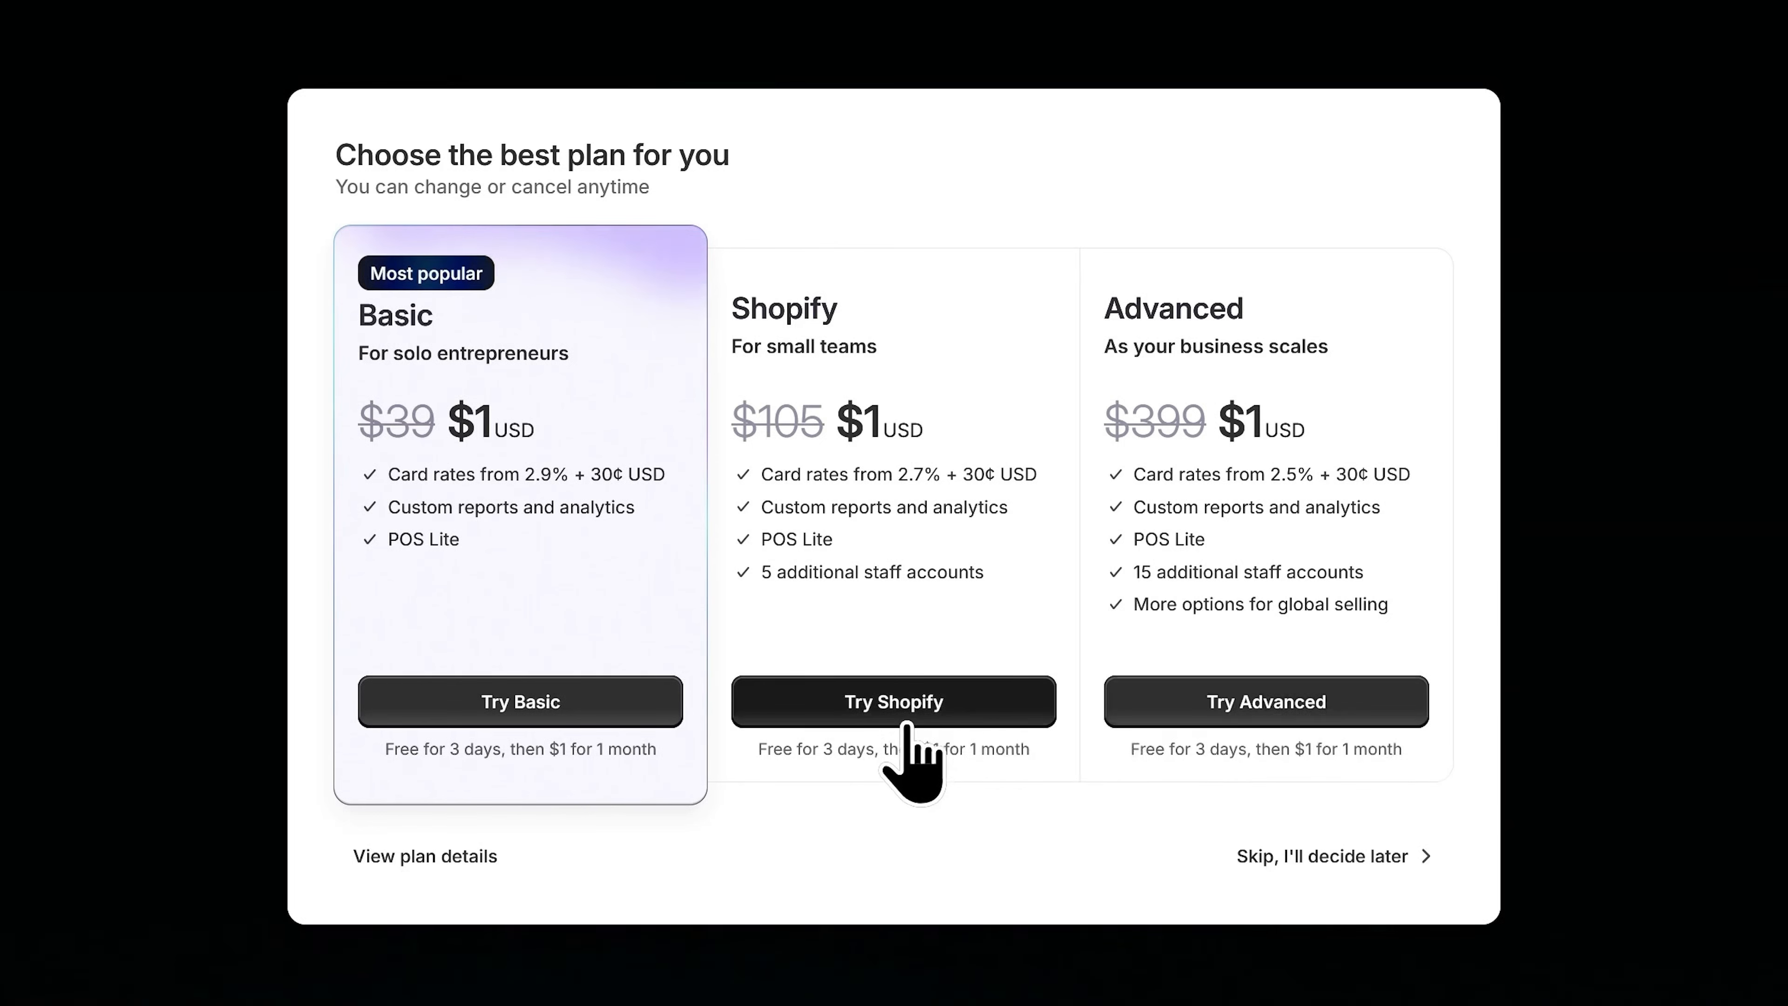
Subscribe to the Basic plan for $1 USD and save the business address.
left_click(519, 714)
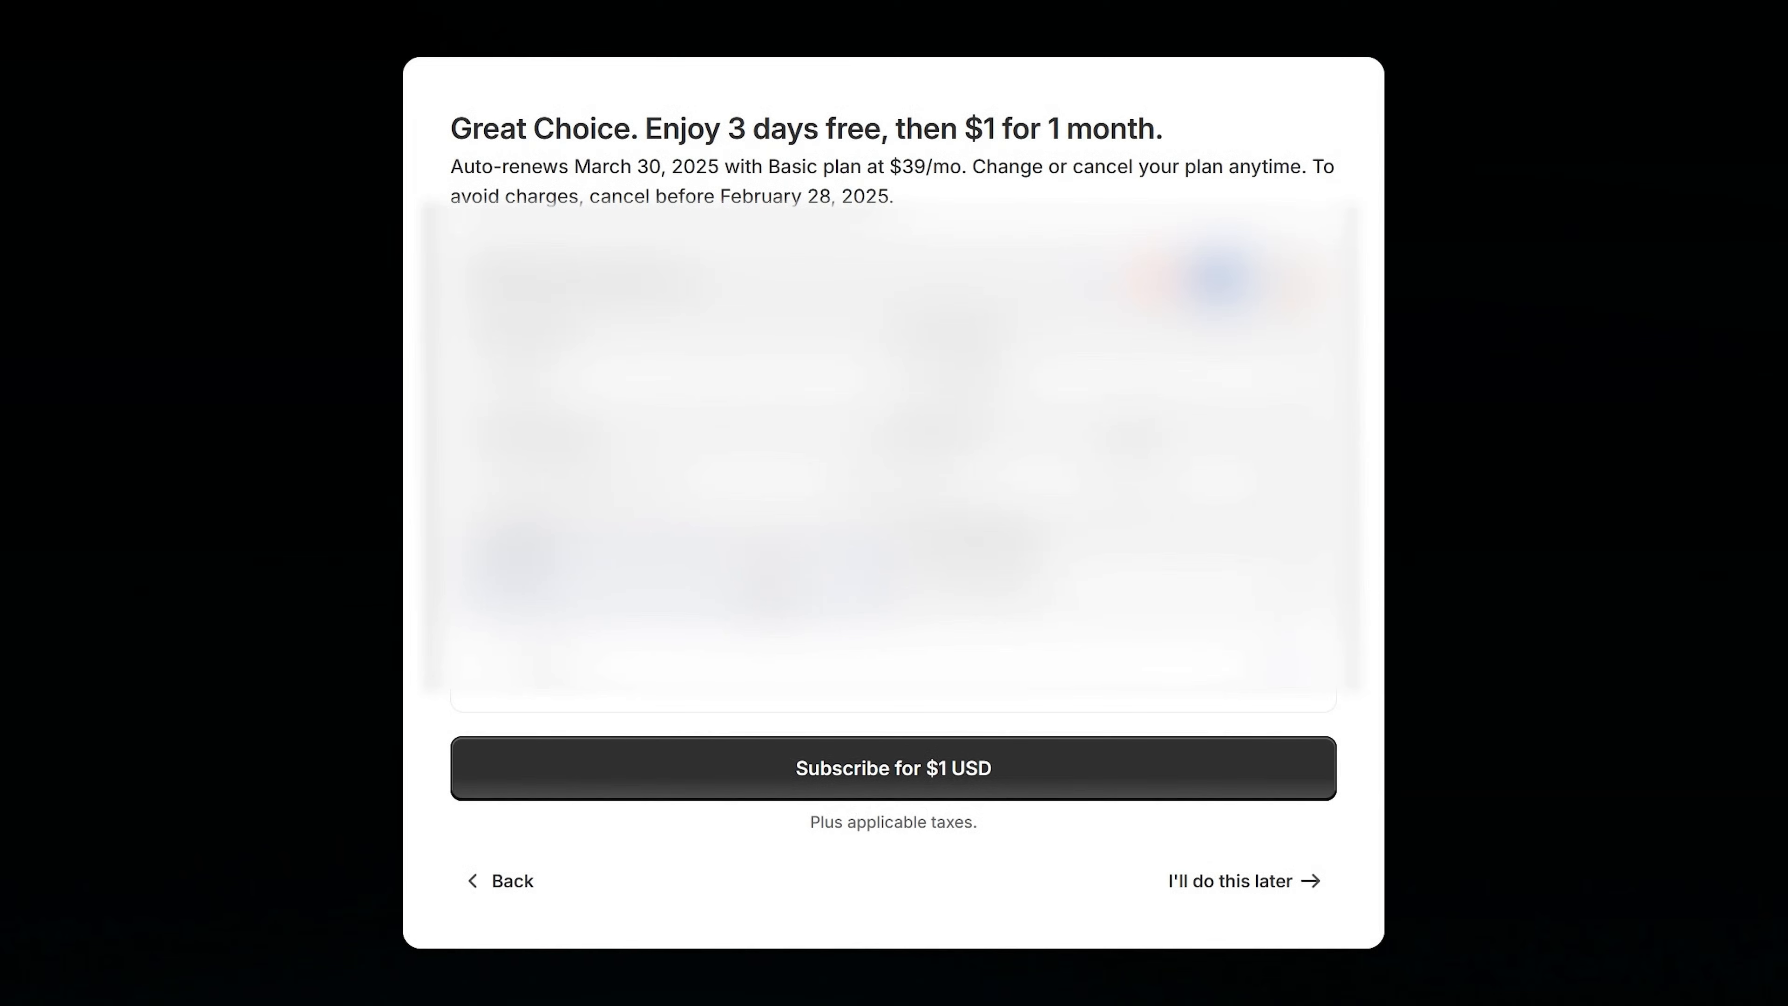
left_click(913, 793)
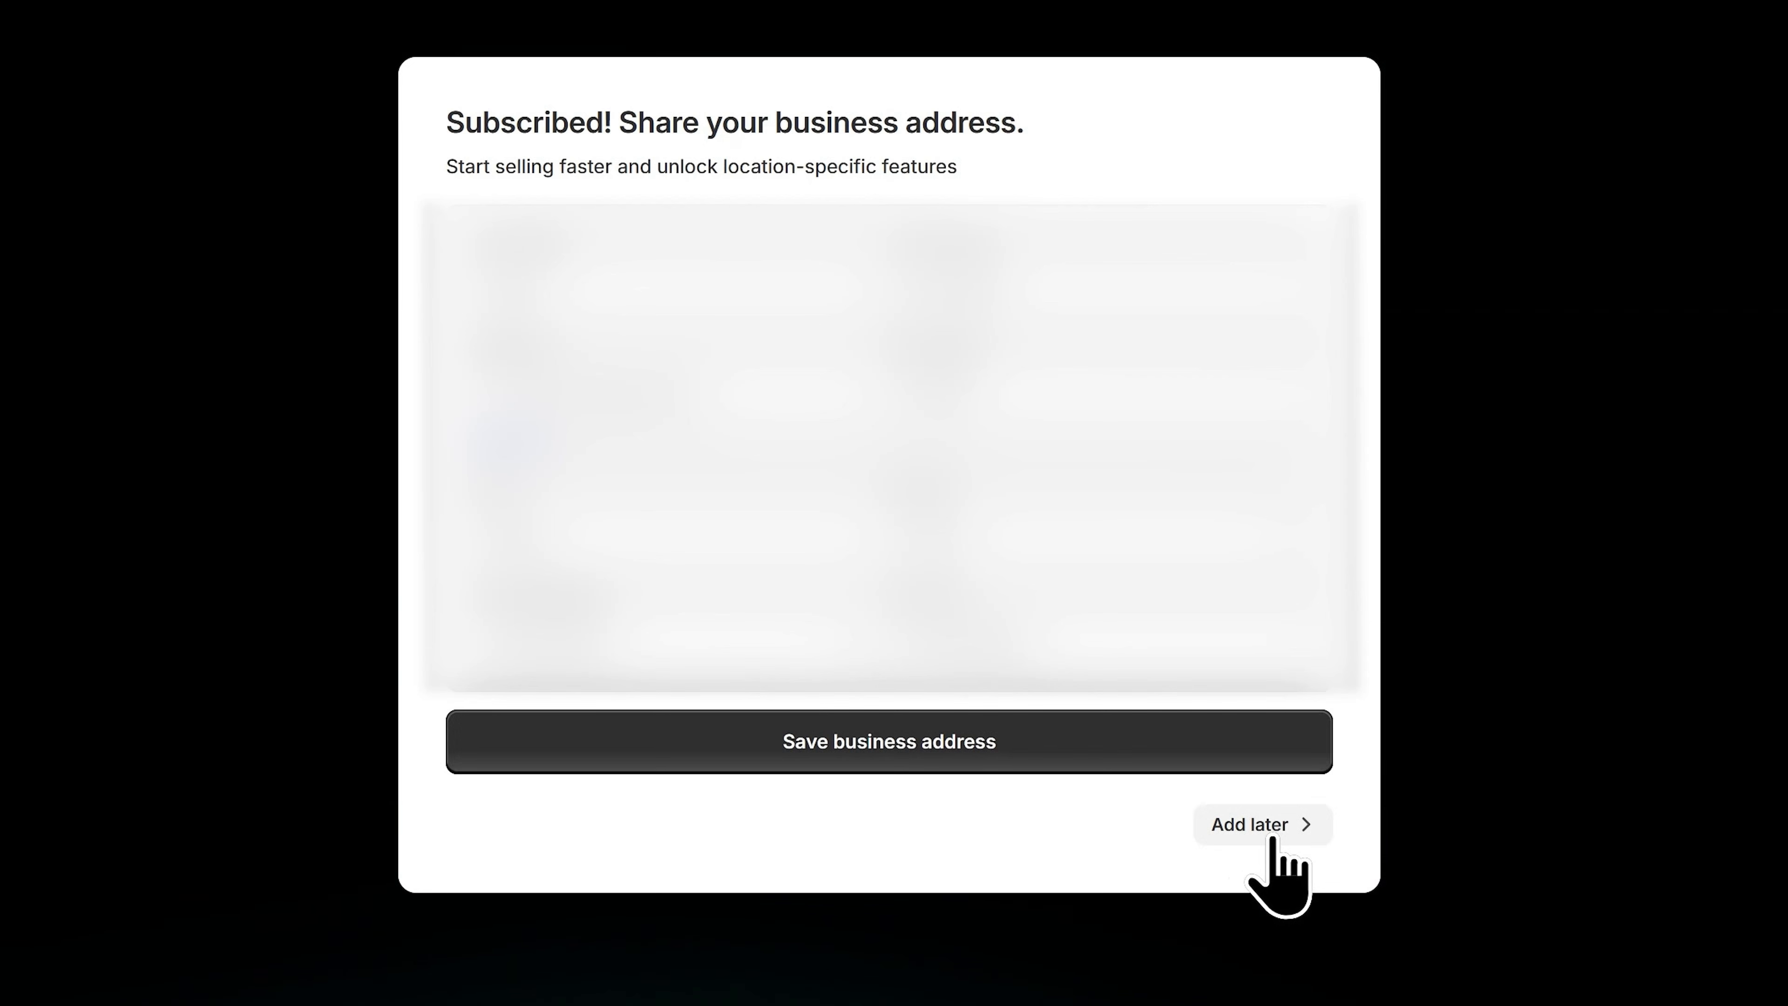
left_click(922, 756)
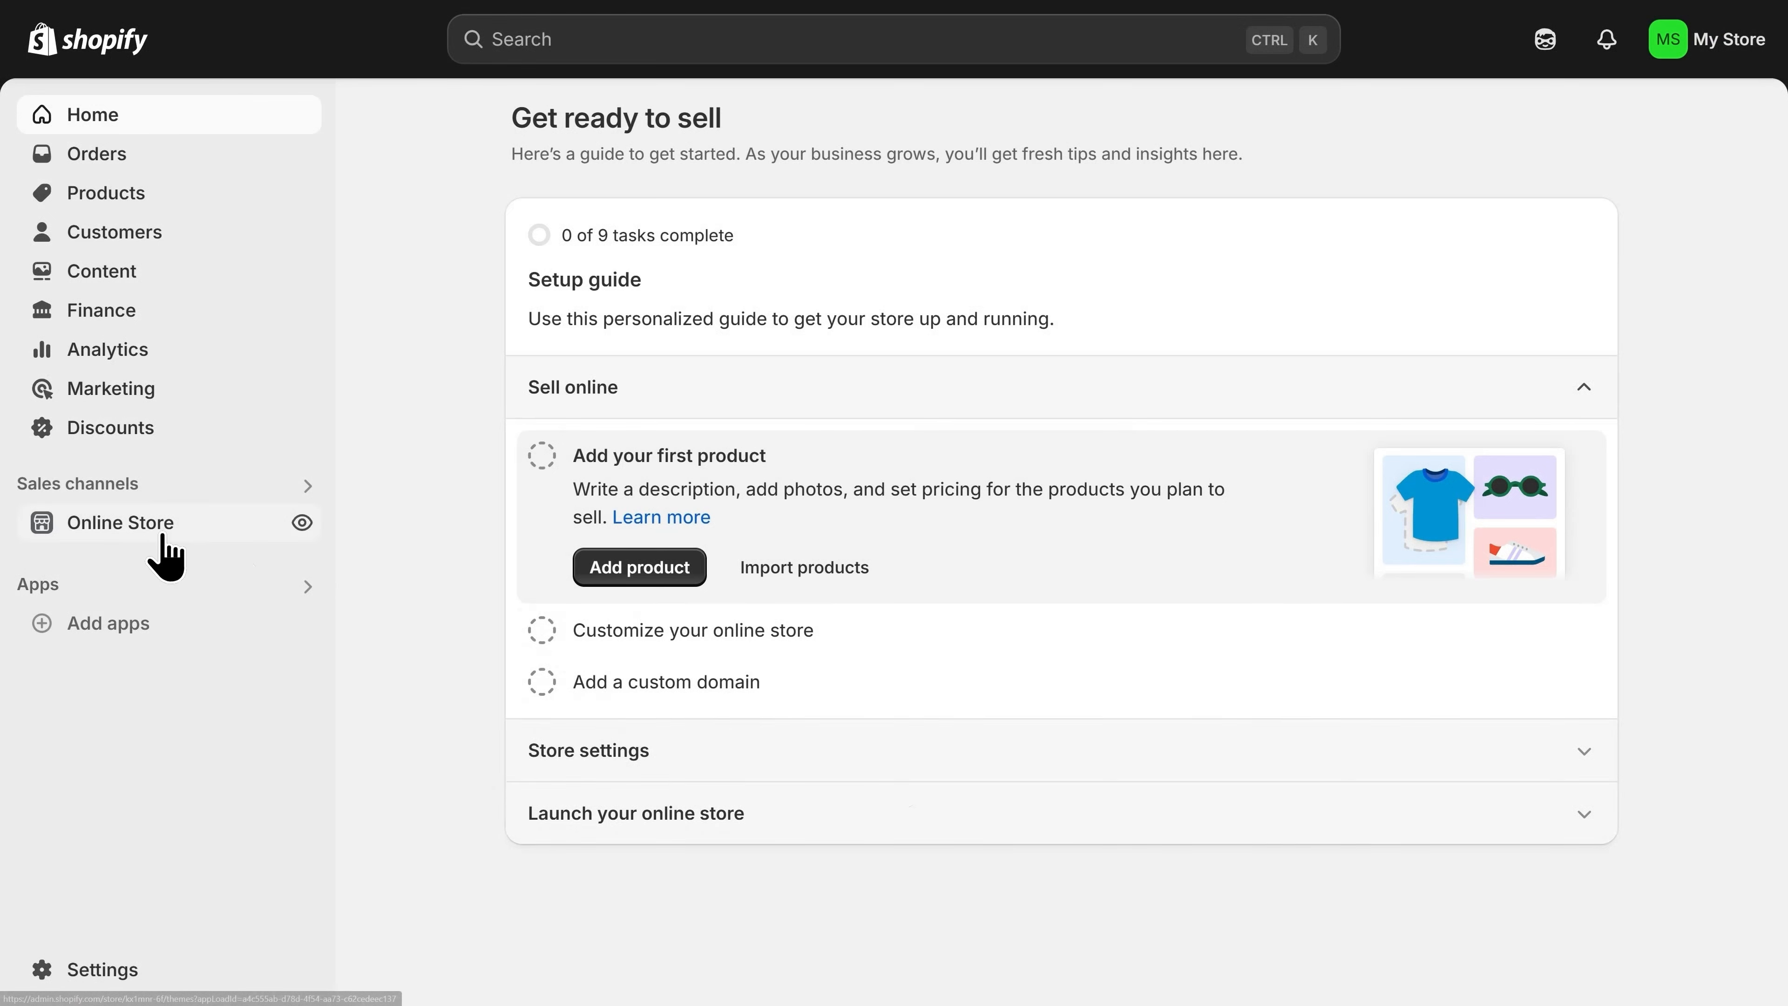
Open the online store's current Dawn theme for customization and look over its home page preview.
left_click(179, 528)
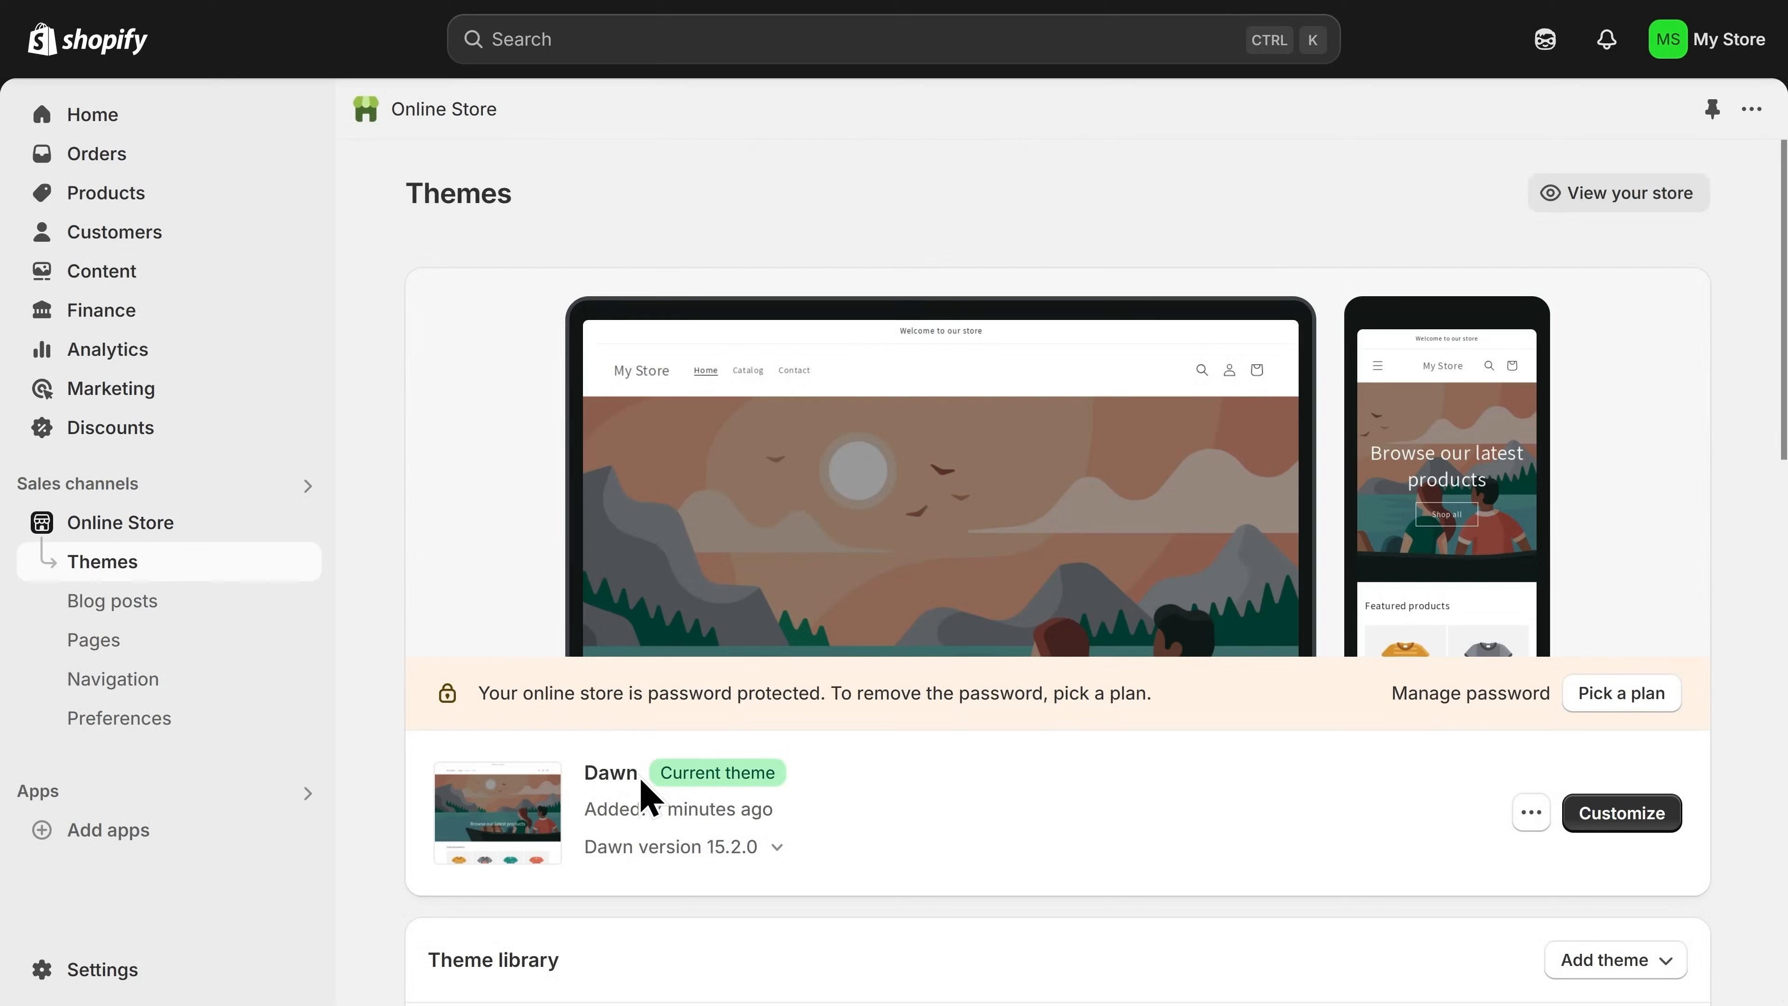
scroll(654, 796, "down", 3)
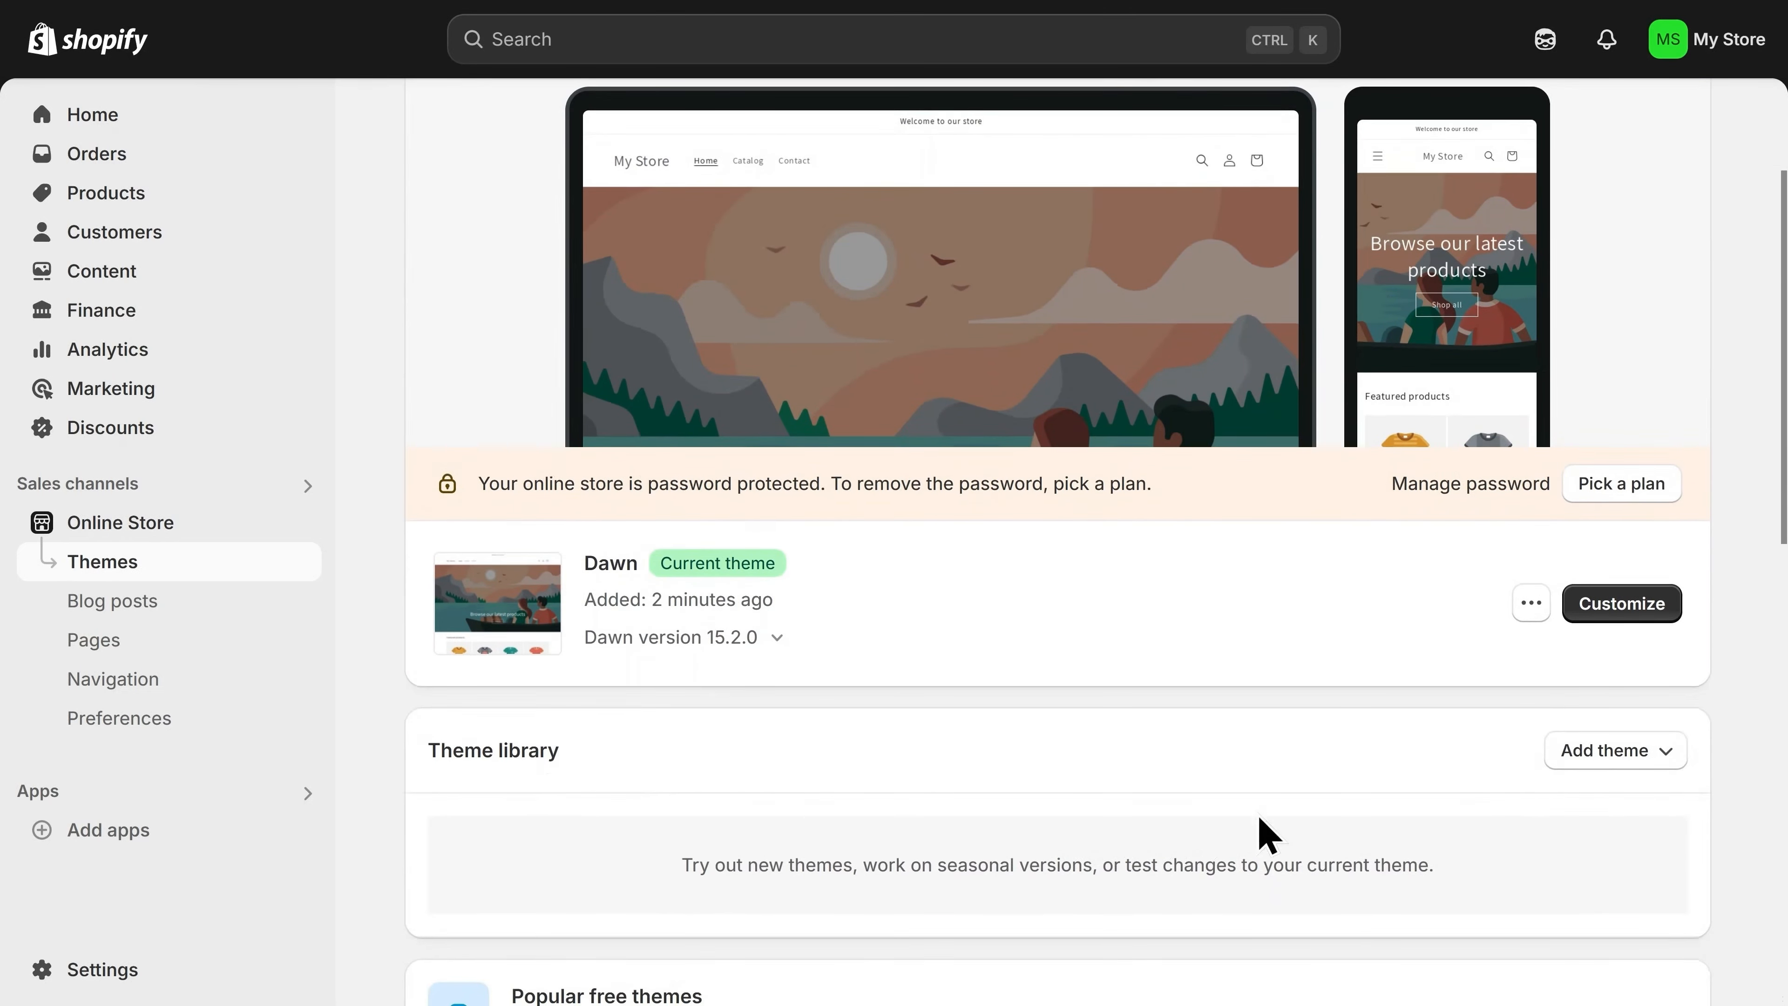
left_click(1607, 764)
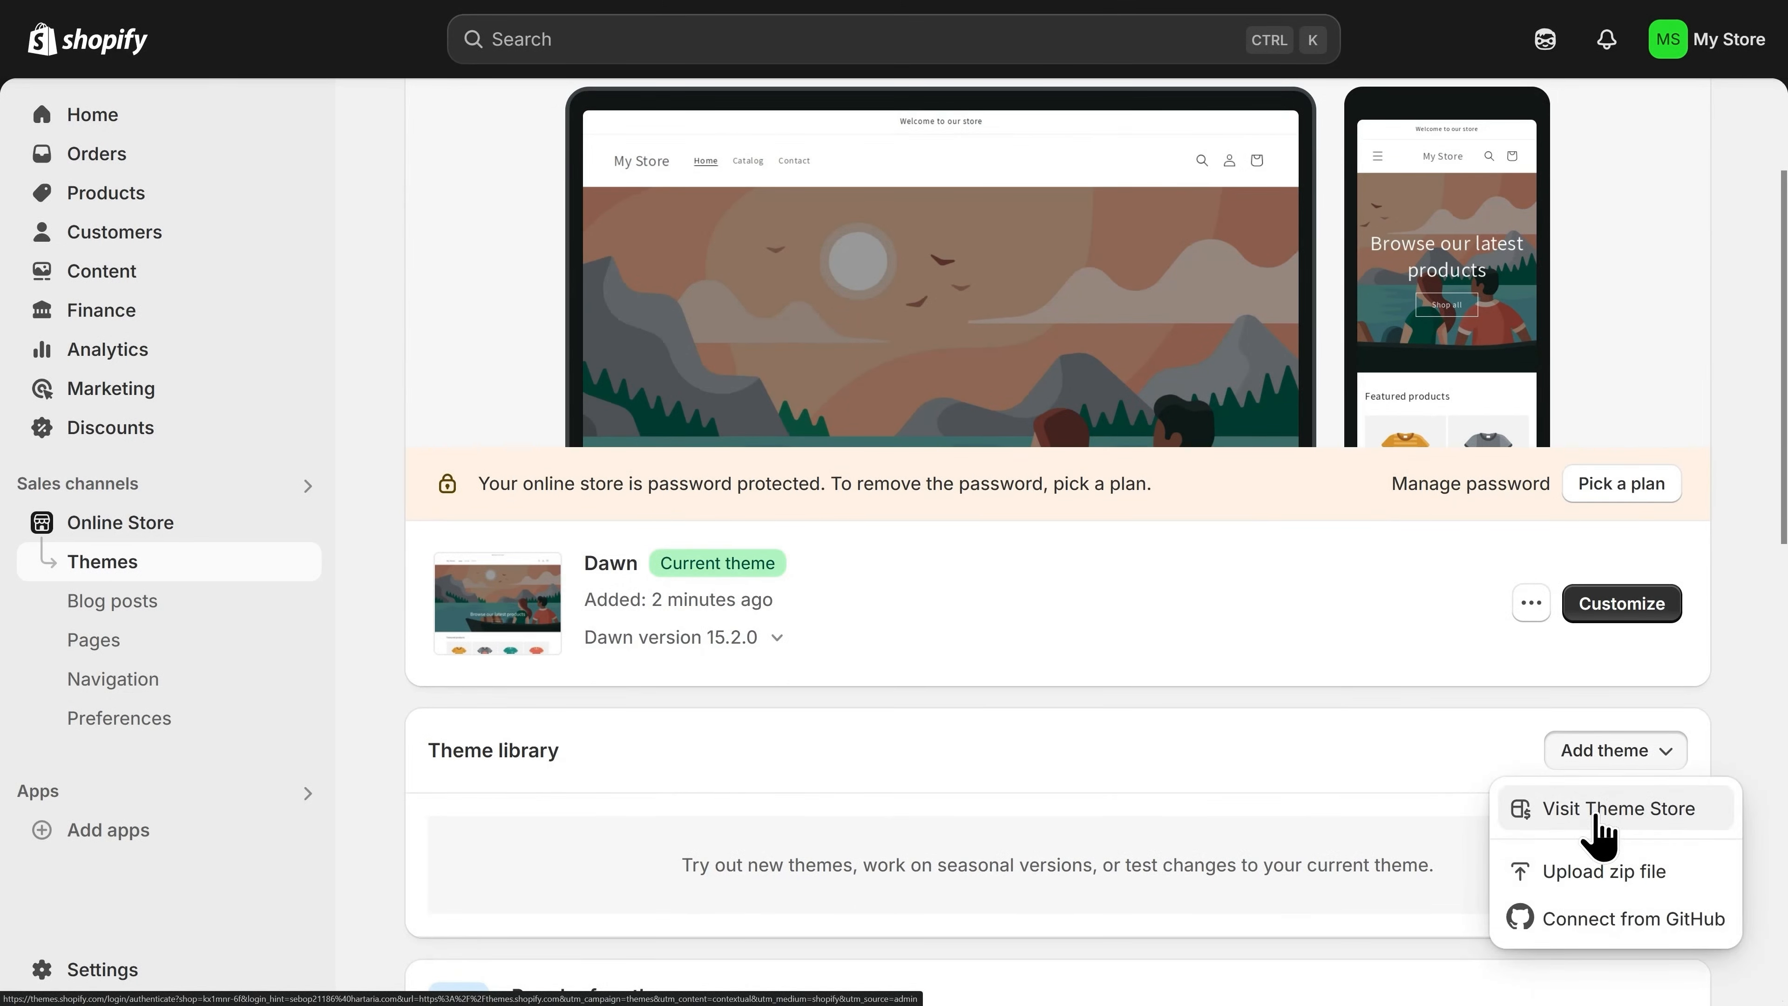
left_click(1618, 614)
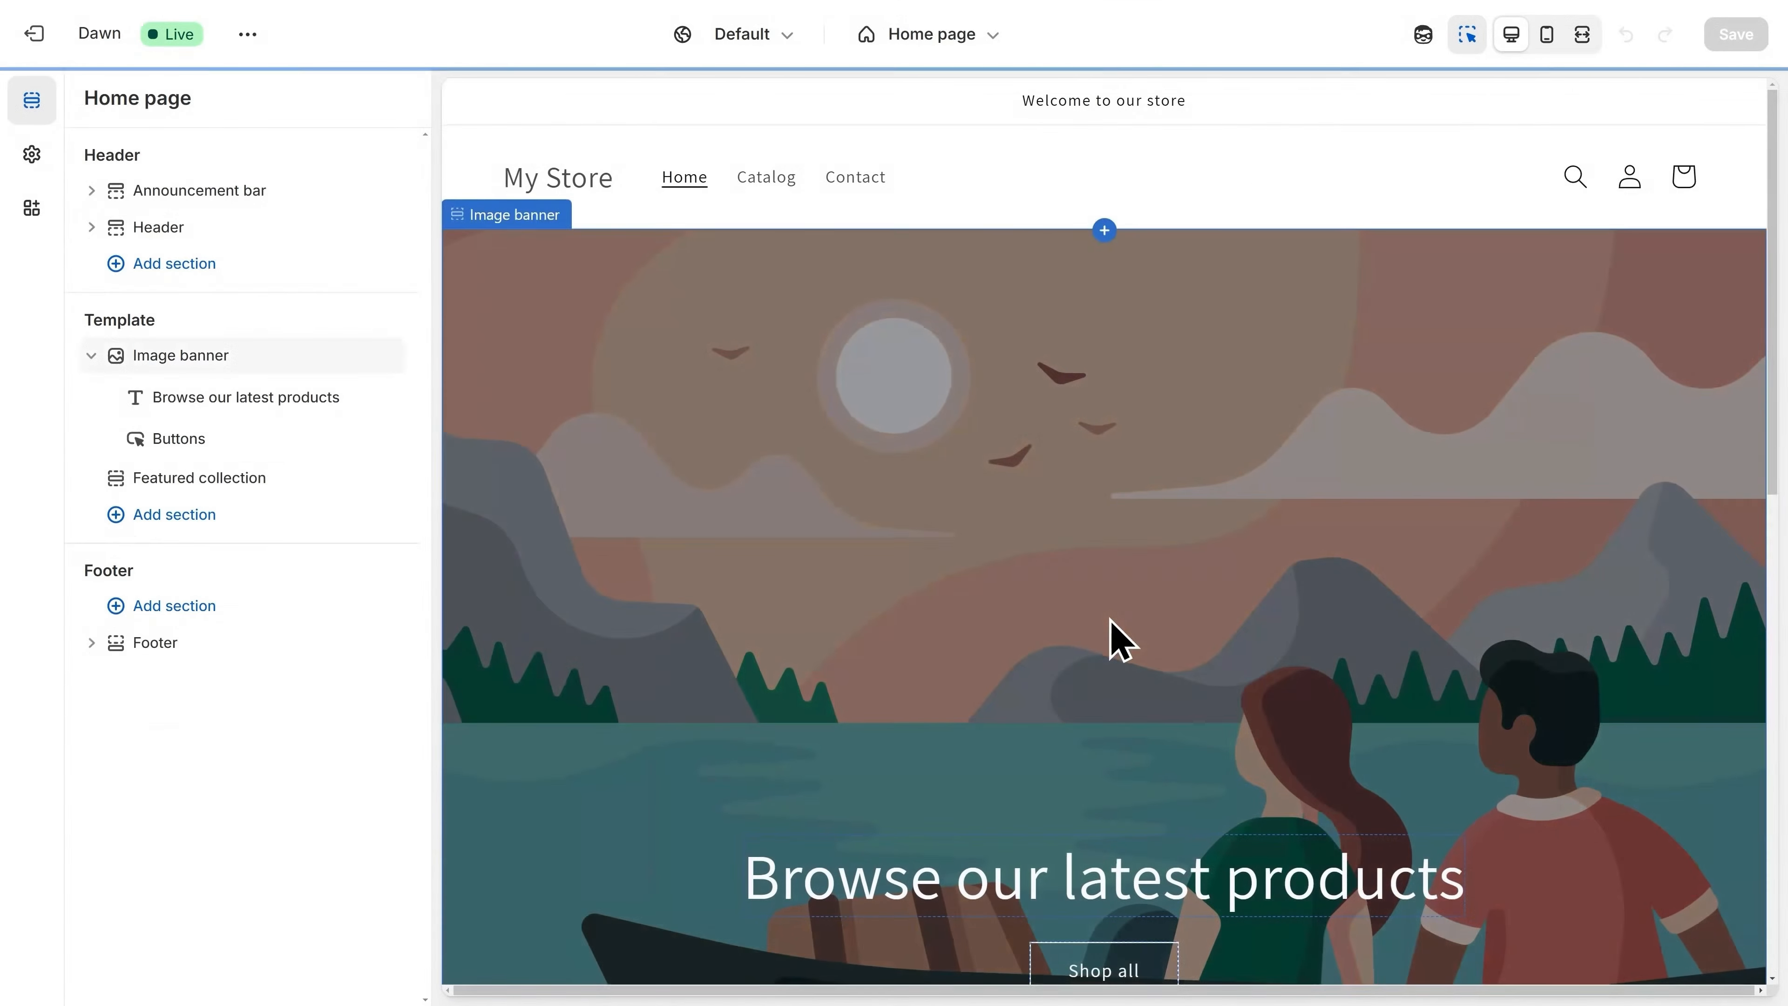
scroll(1120, 637, "down", 9)
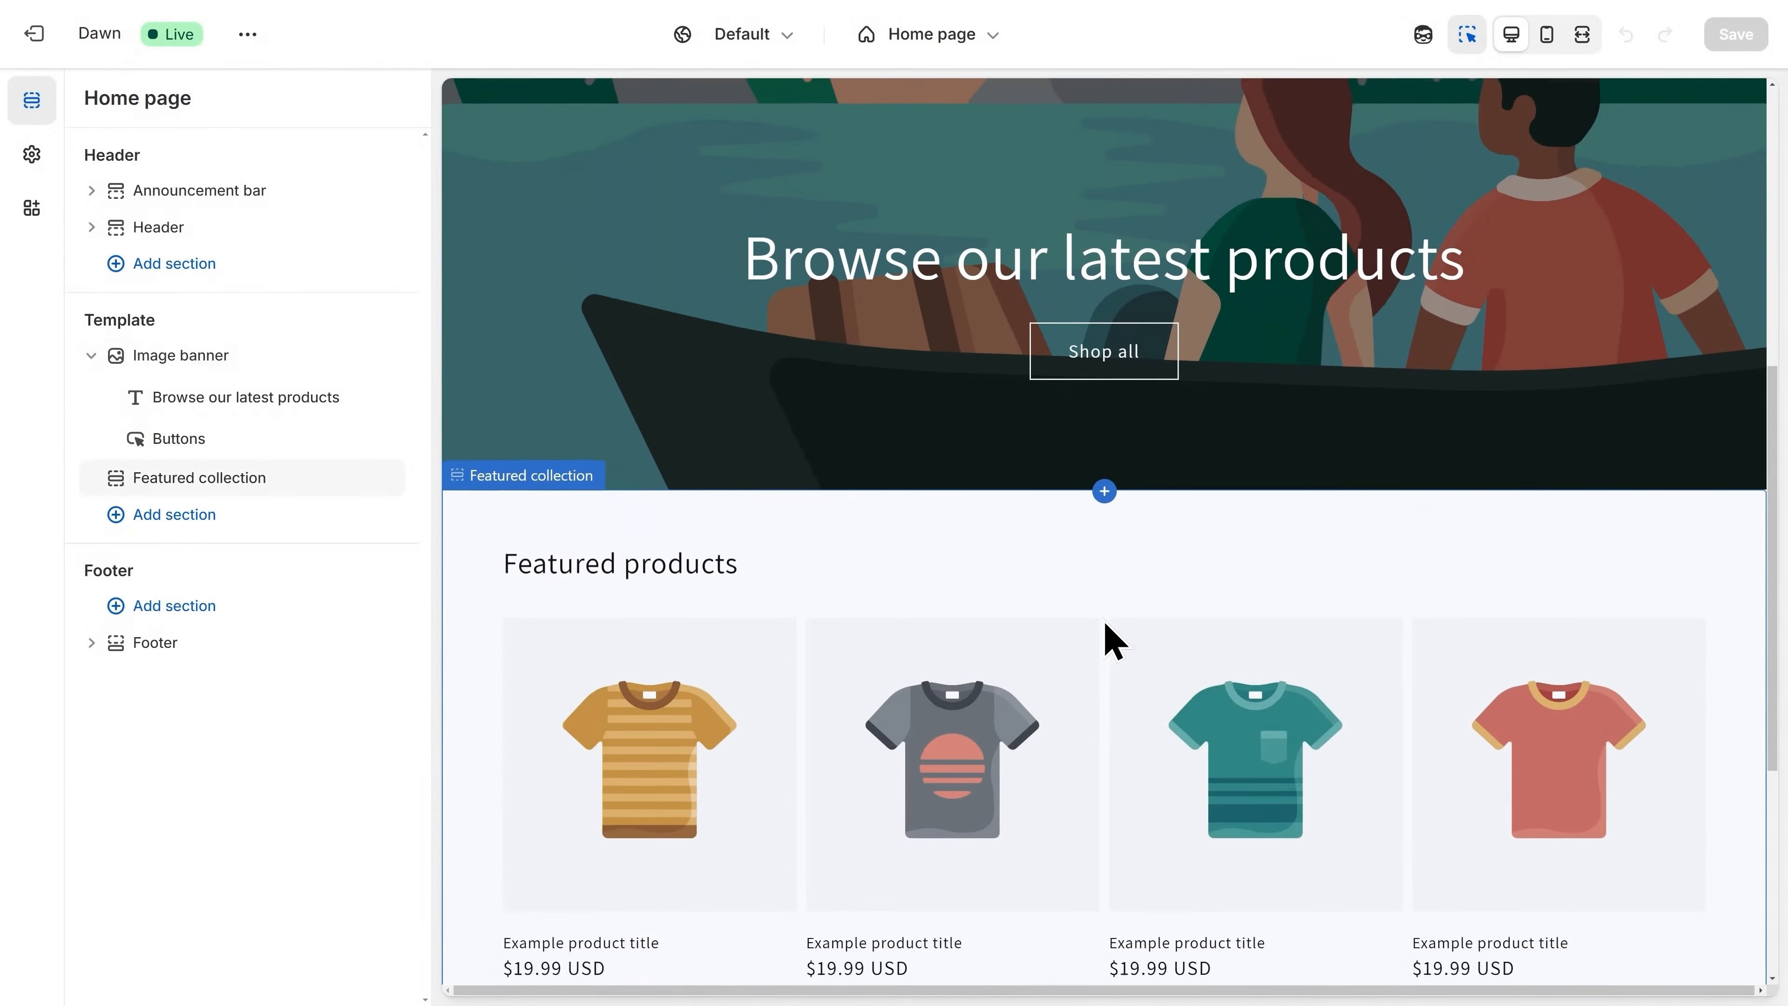
scroll(1109, 638, "down", 2)
scroll(1108, 639, "up", 10)
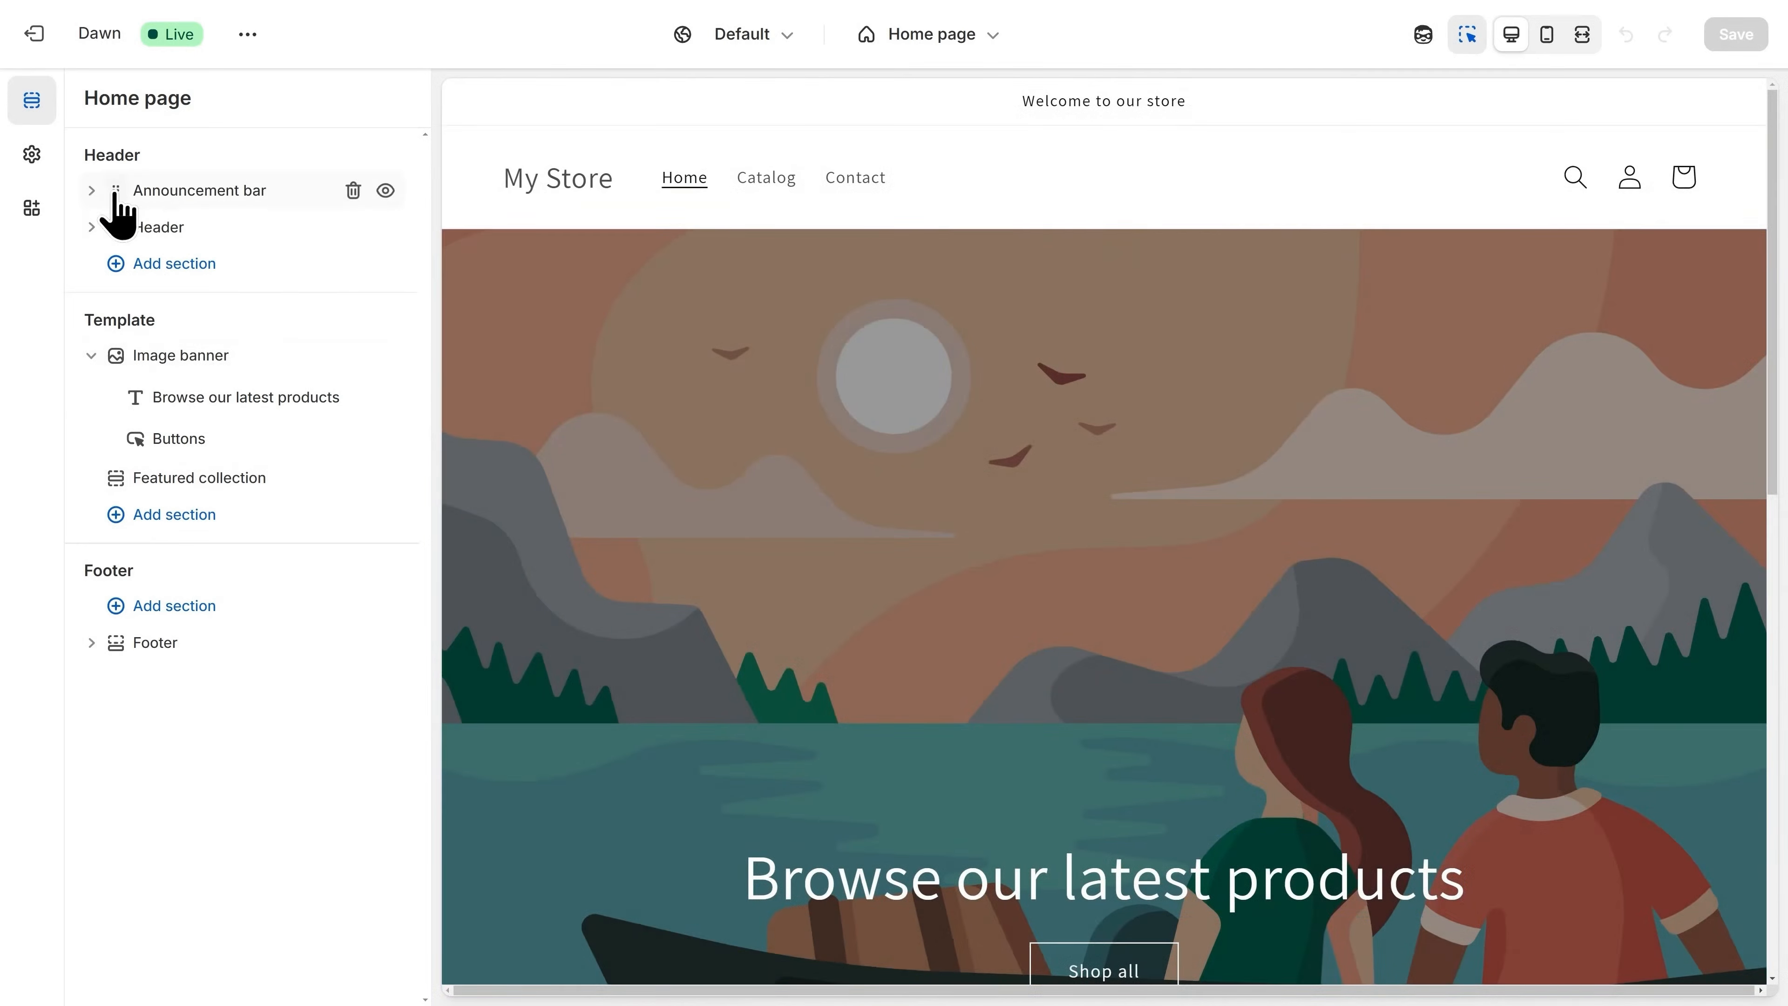
Upload White-Logo-500x185.png and set it as the store logo in the theme settings.
left_click(32, 156)
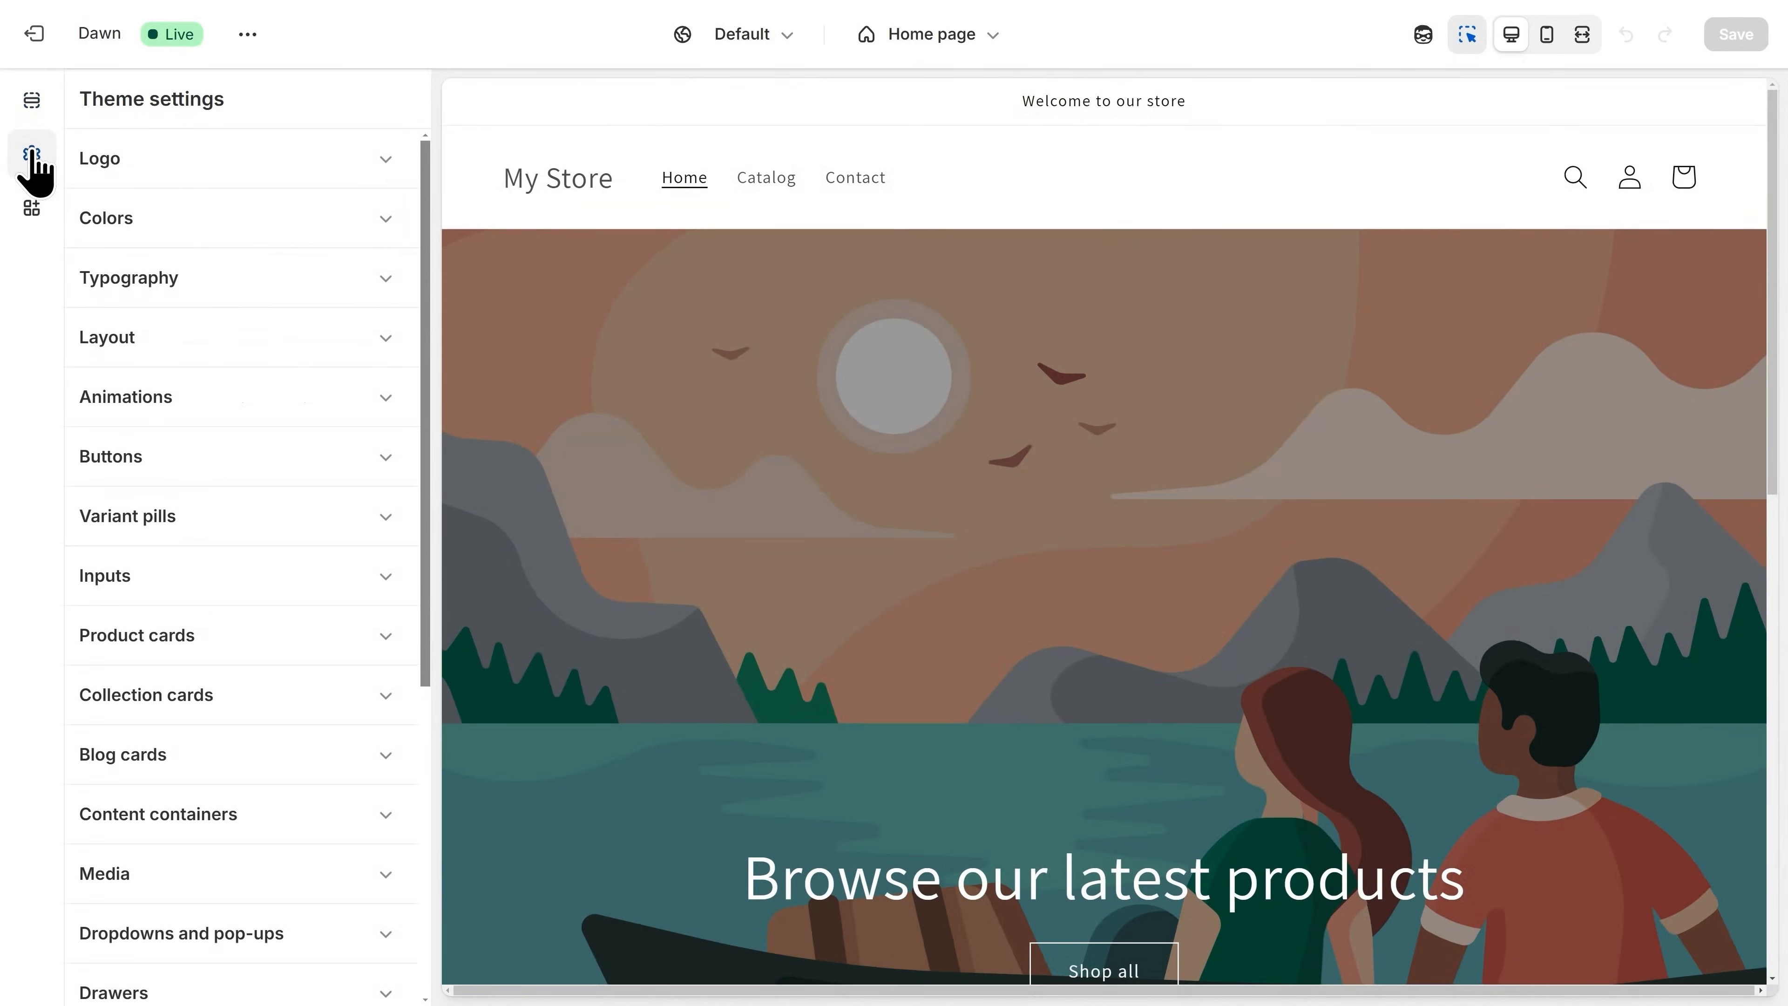
left_click(222, 168)
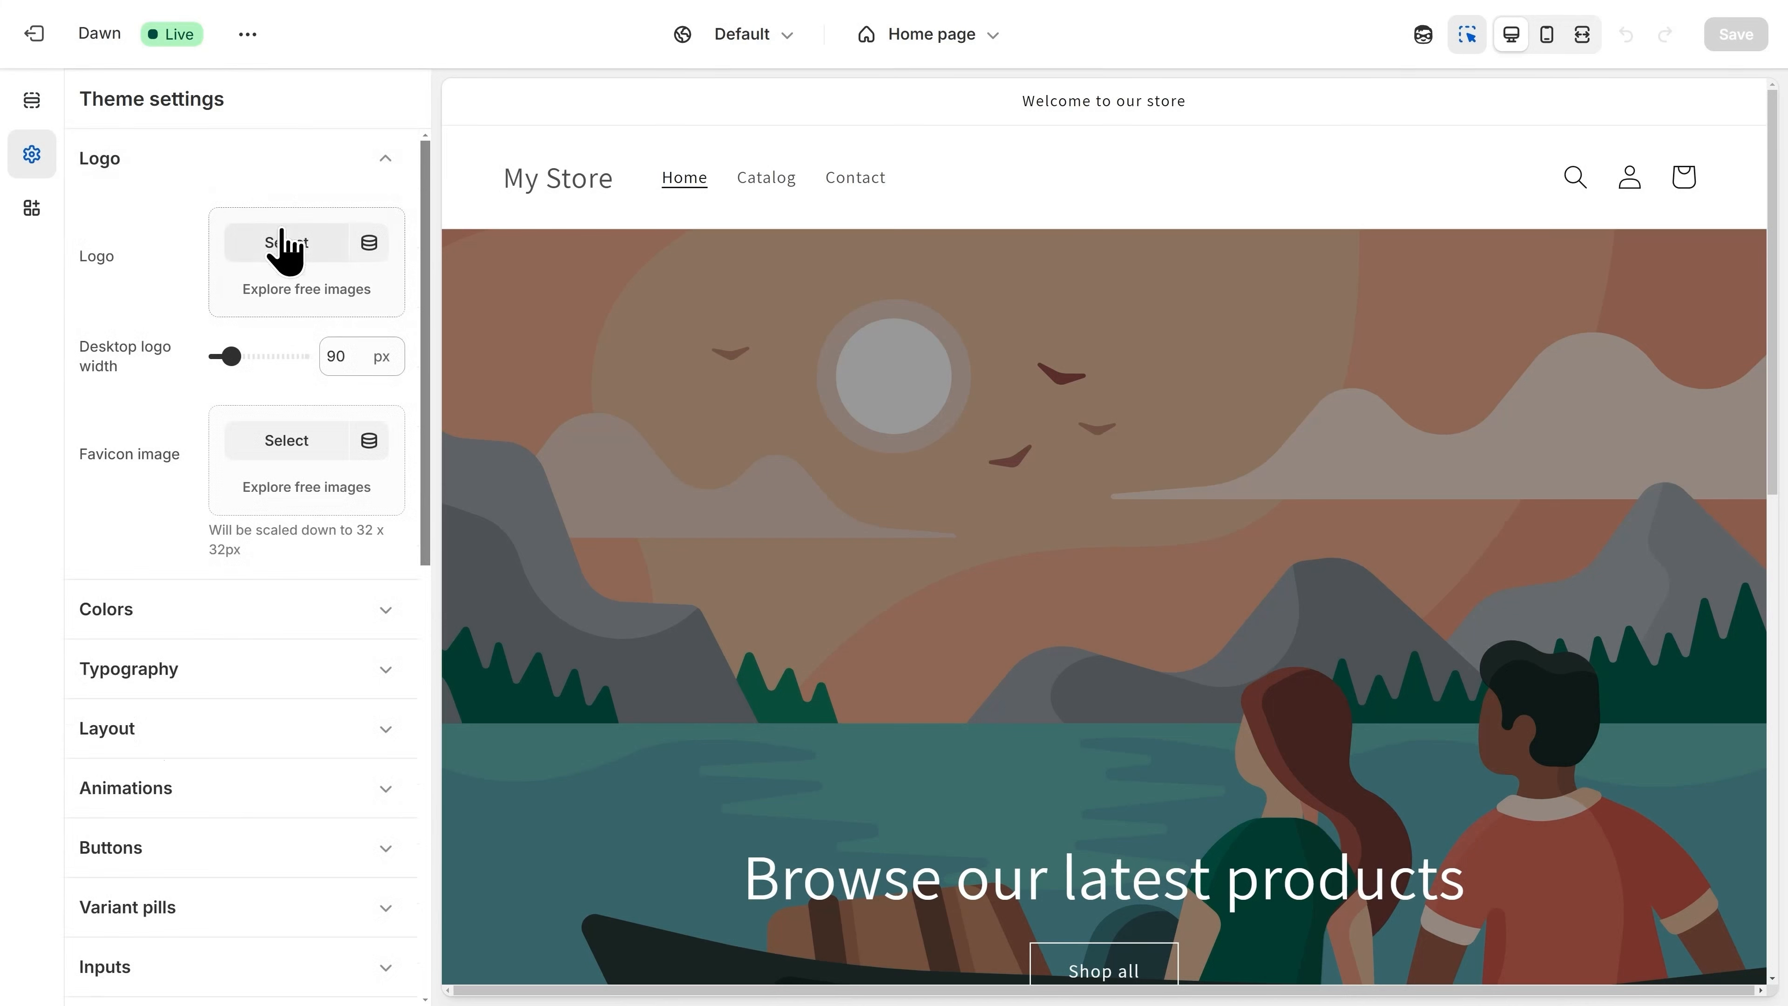
left_click(286, 243)
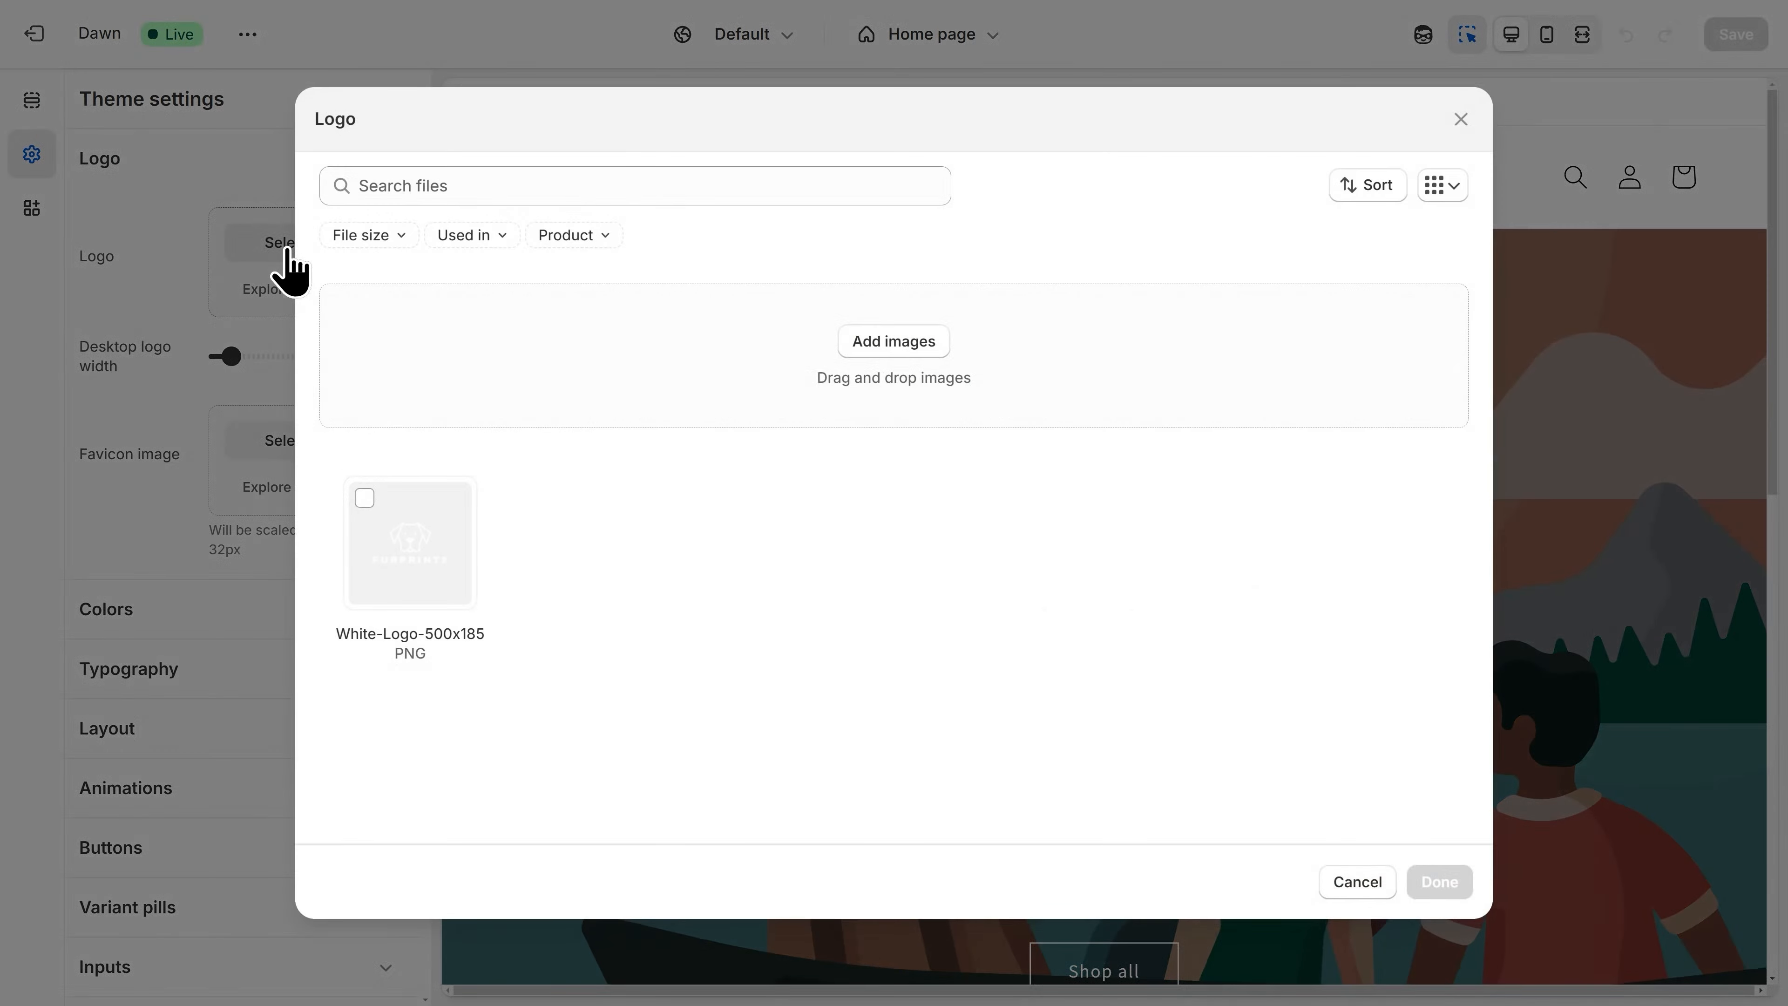
left_click(880, 357)
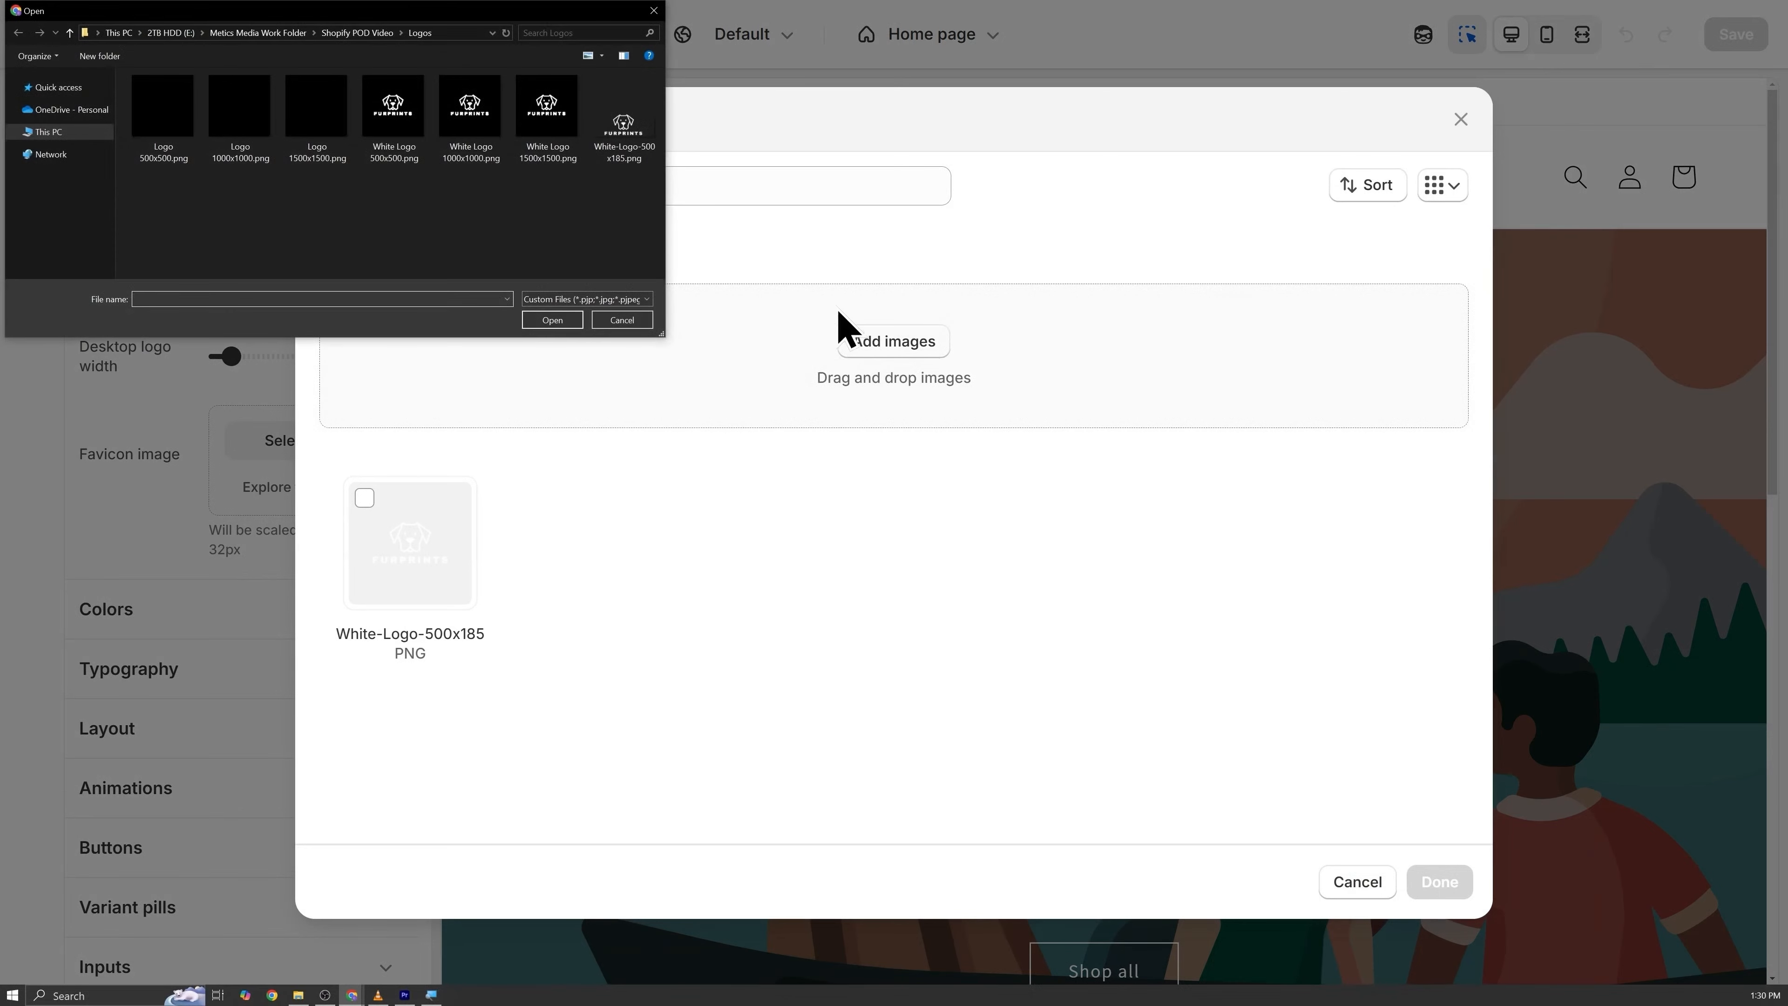
double_click(621, 161)
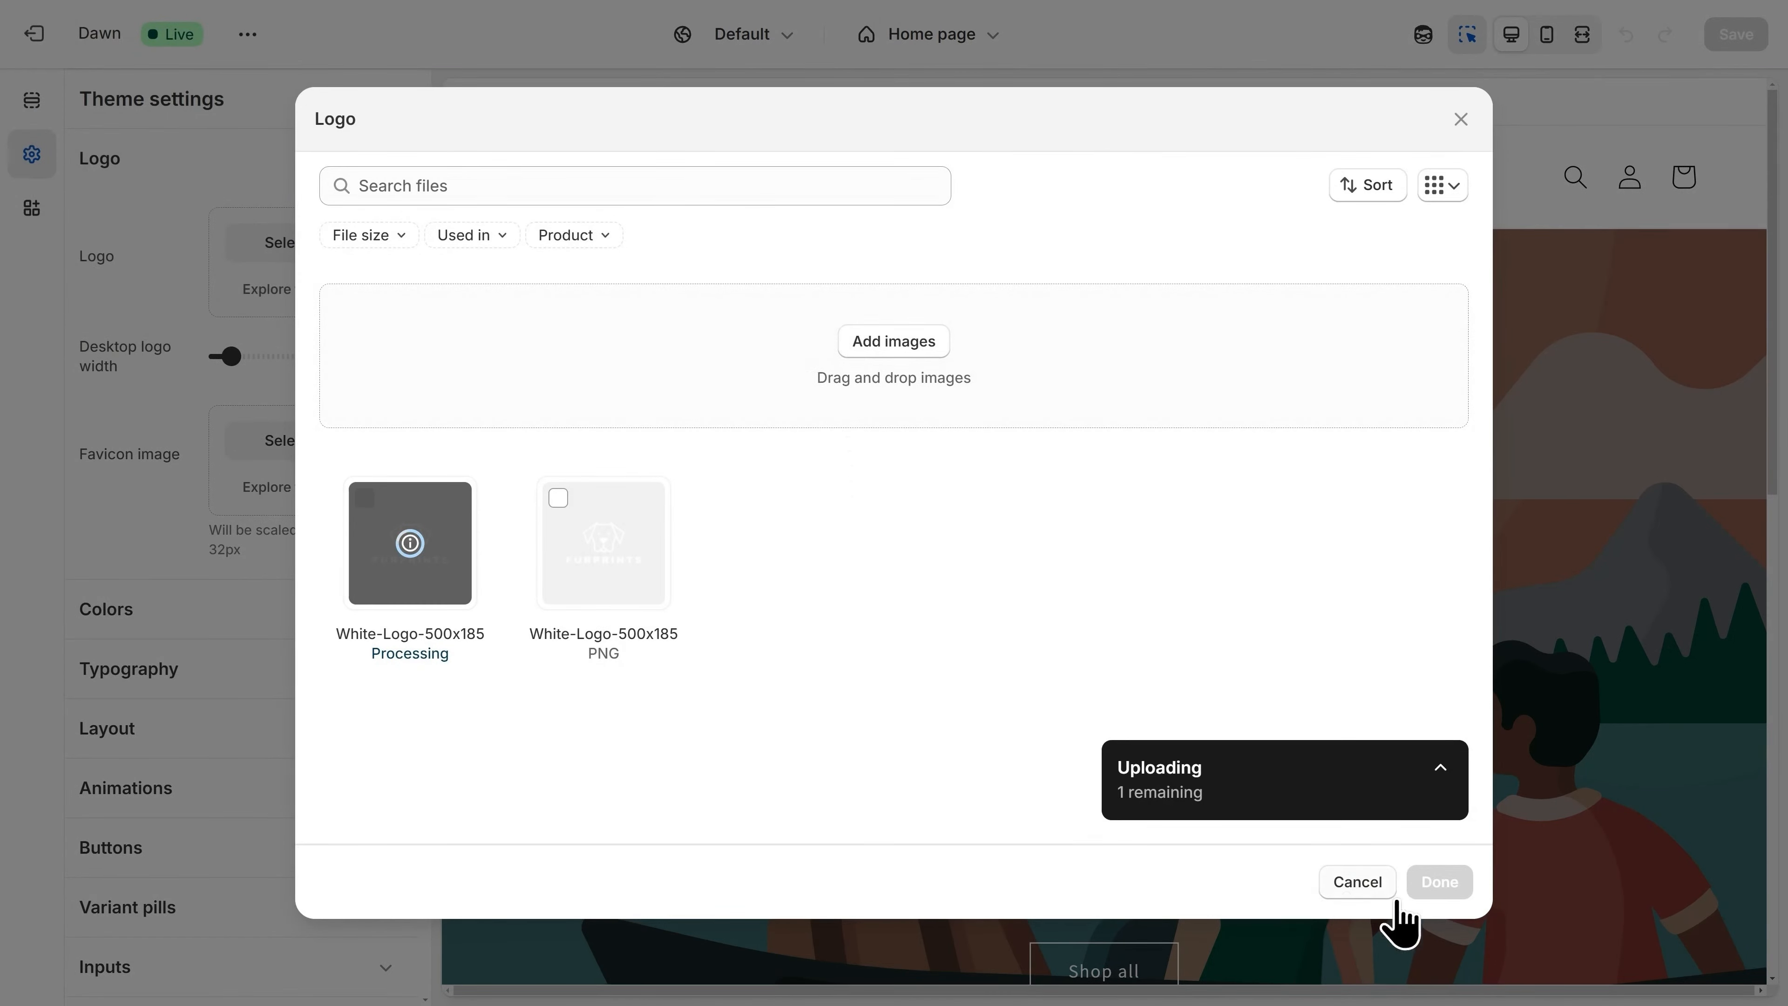
left_click(1440, 889)
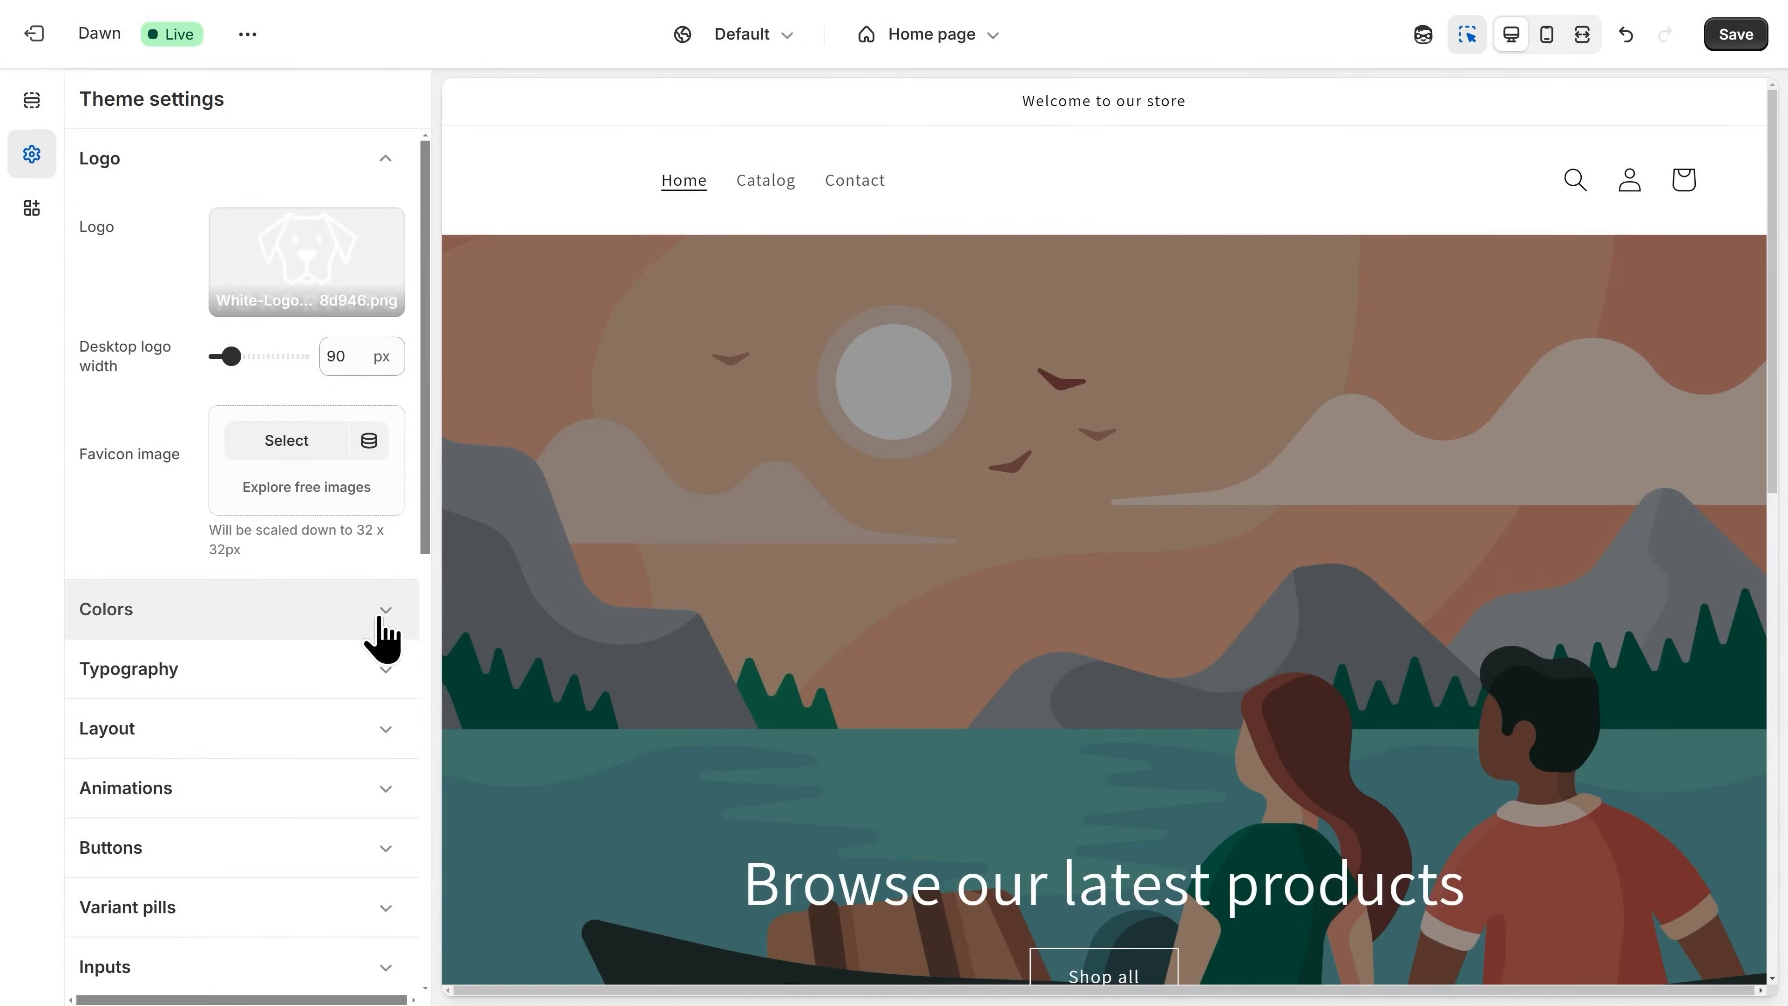
Set the theme's headings font to Archivo in the typography settings.
left_click(312, 610)
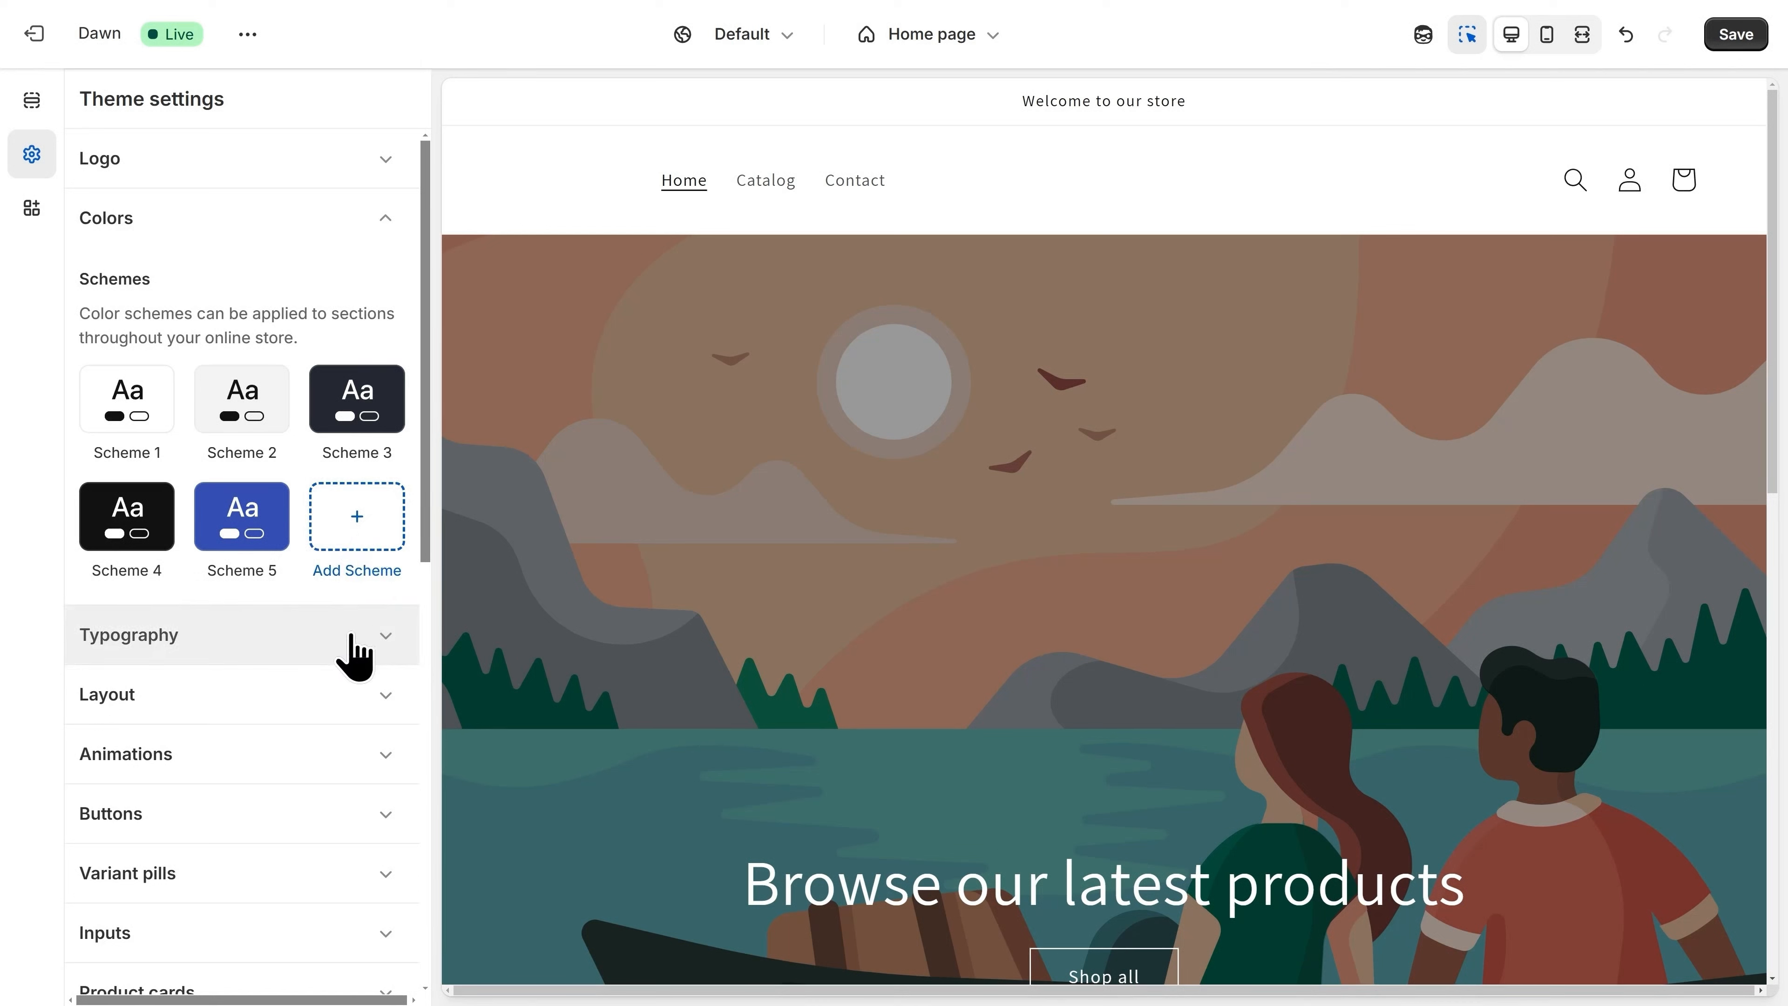
left_click(354, 655)
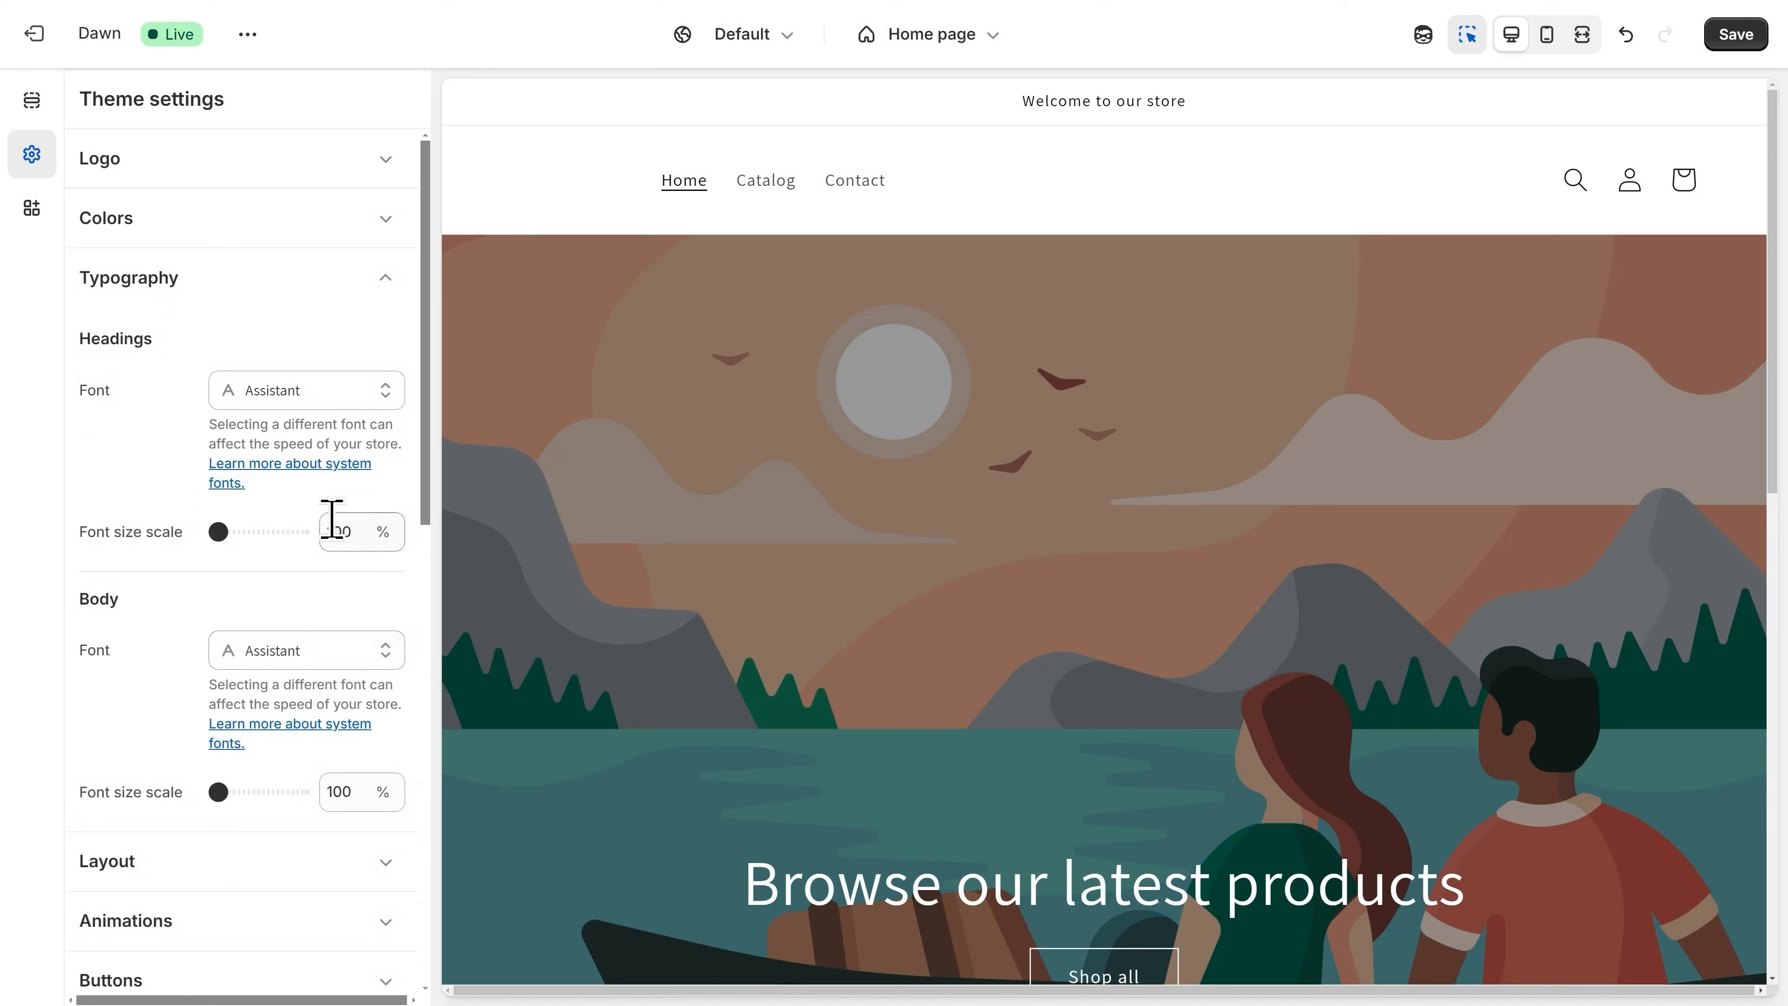
left_click(288, 403)
scroll(288, 423, "down", 9)
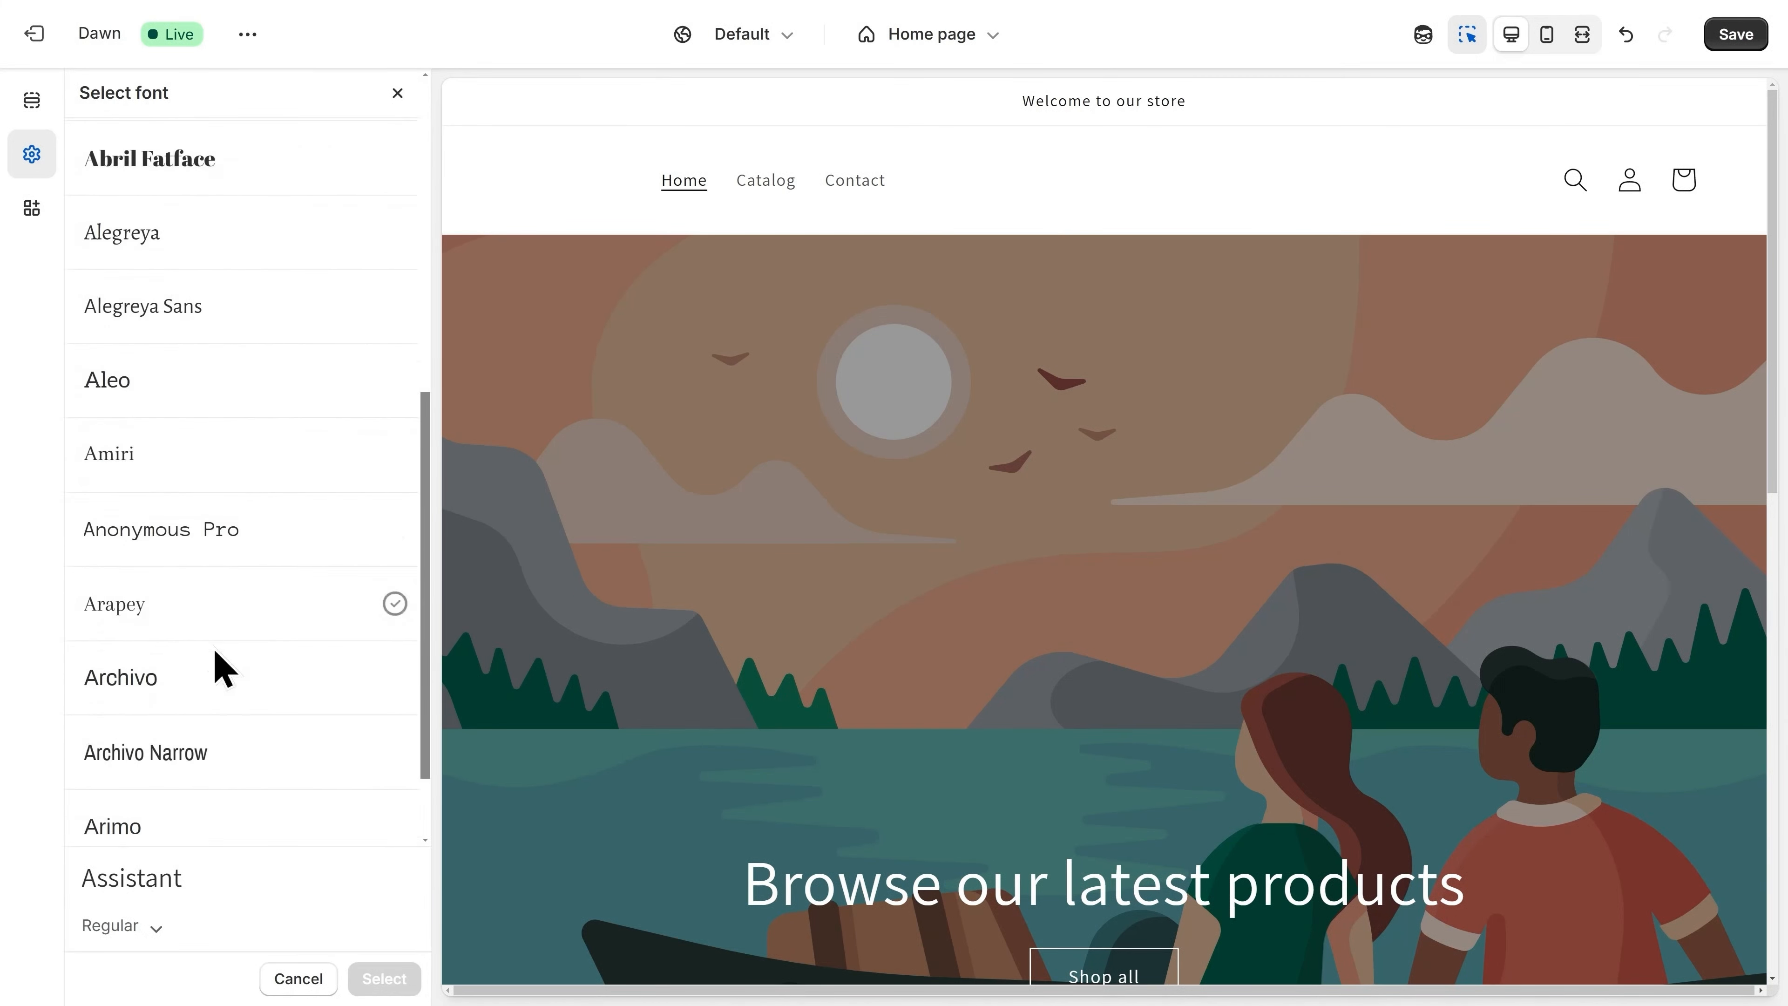
left_click(229, 694)
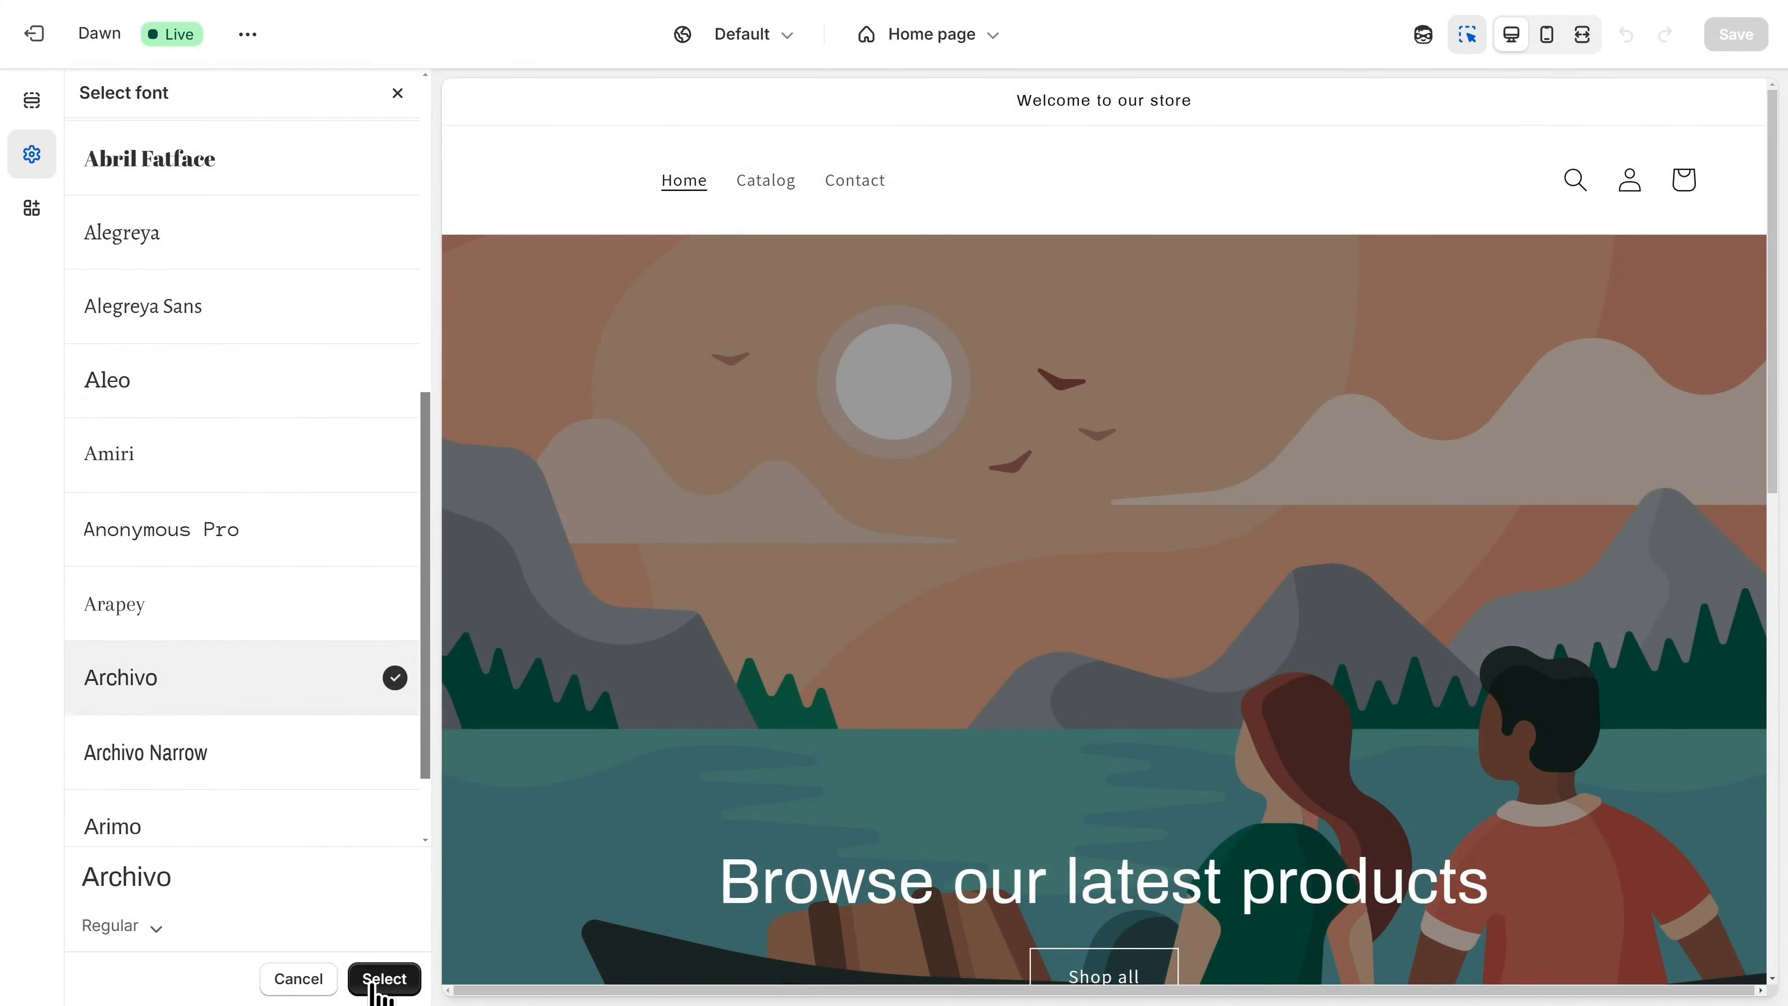
left_click(384, 980)
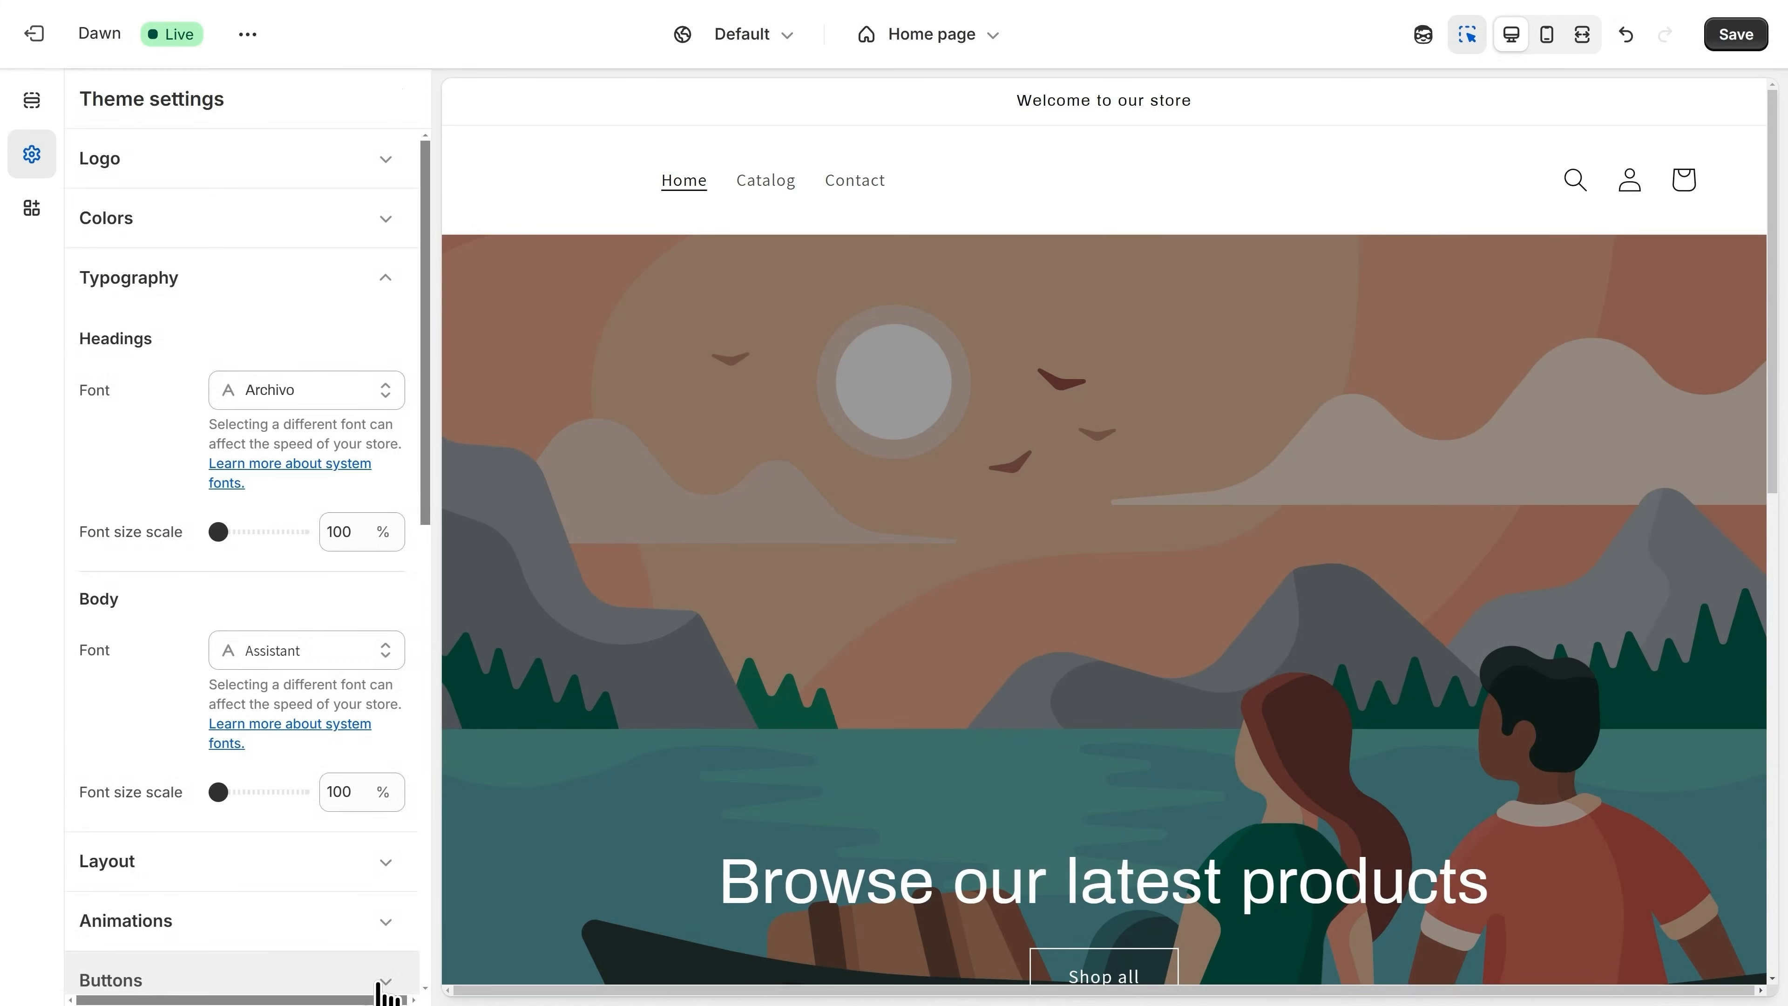
Set the theme's body font to Archivo as well.
left_click(293, 664)
scroll(293, 687, "down", 8)
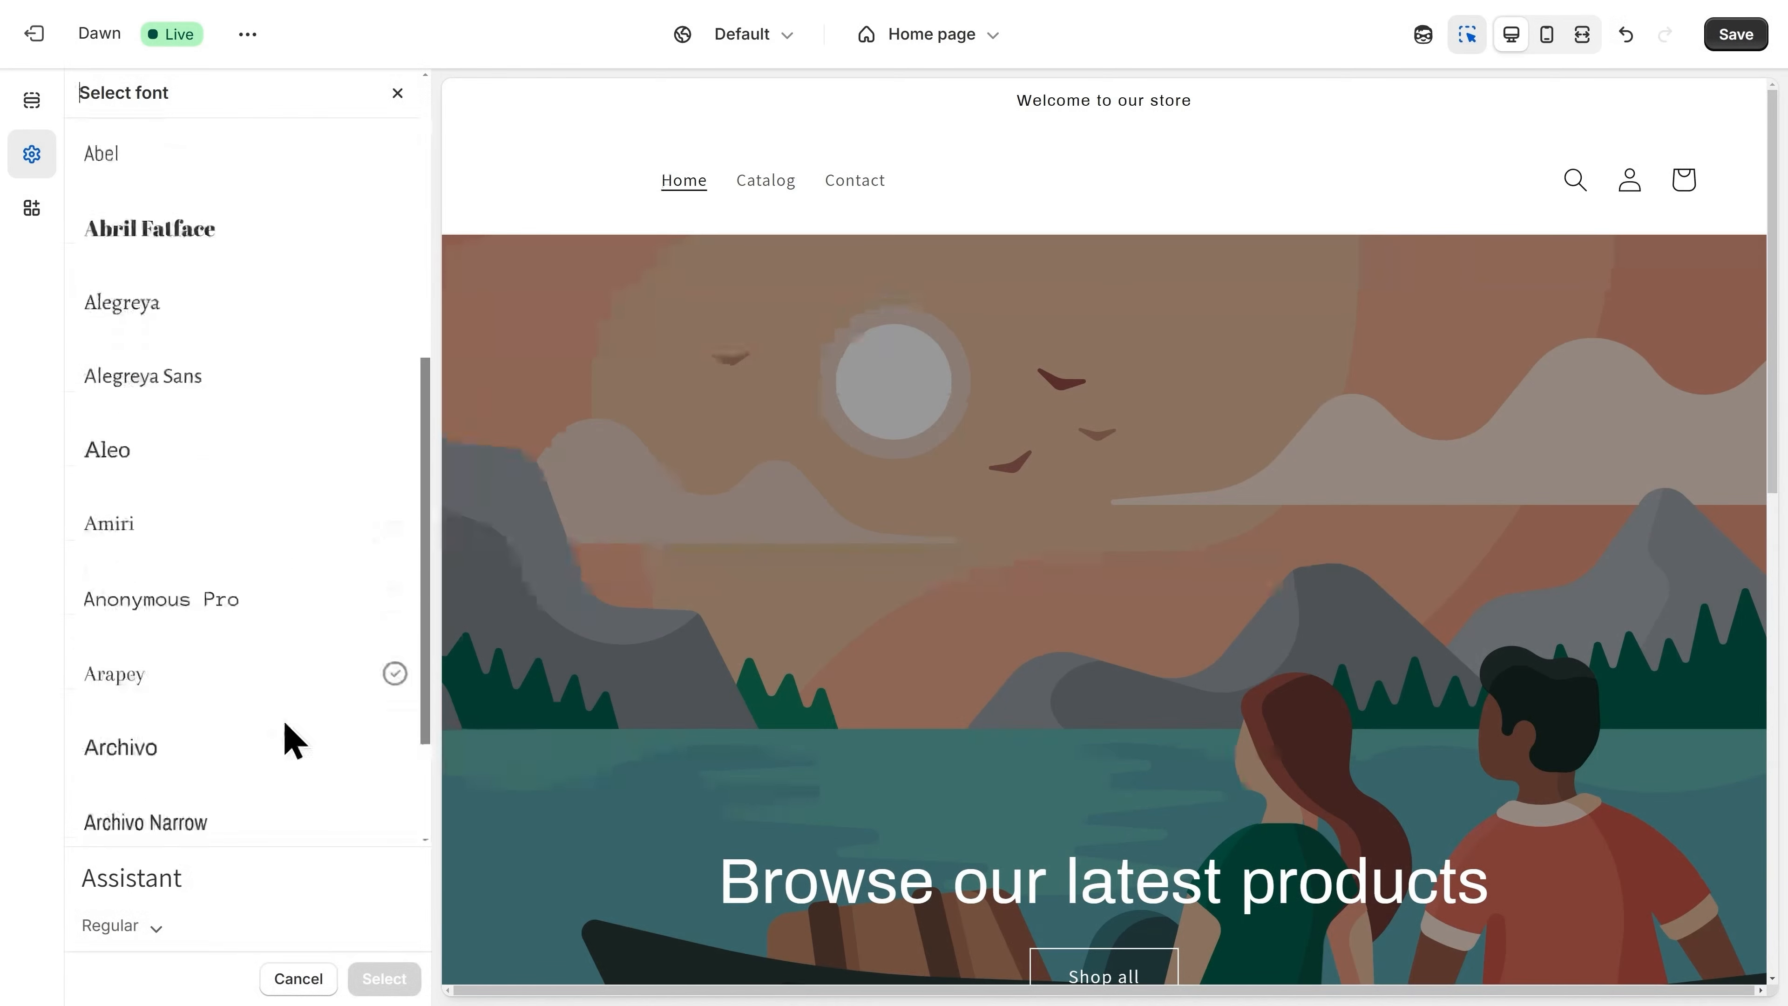
left_click(282, 751)
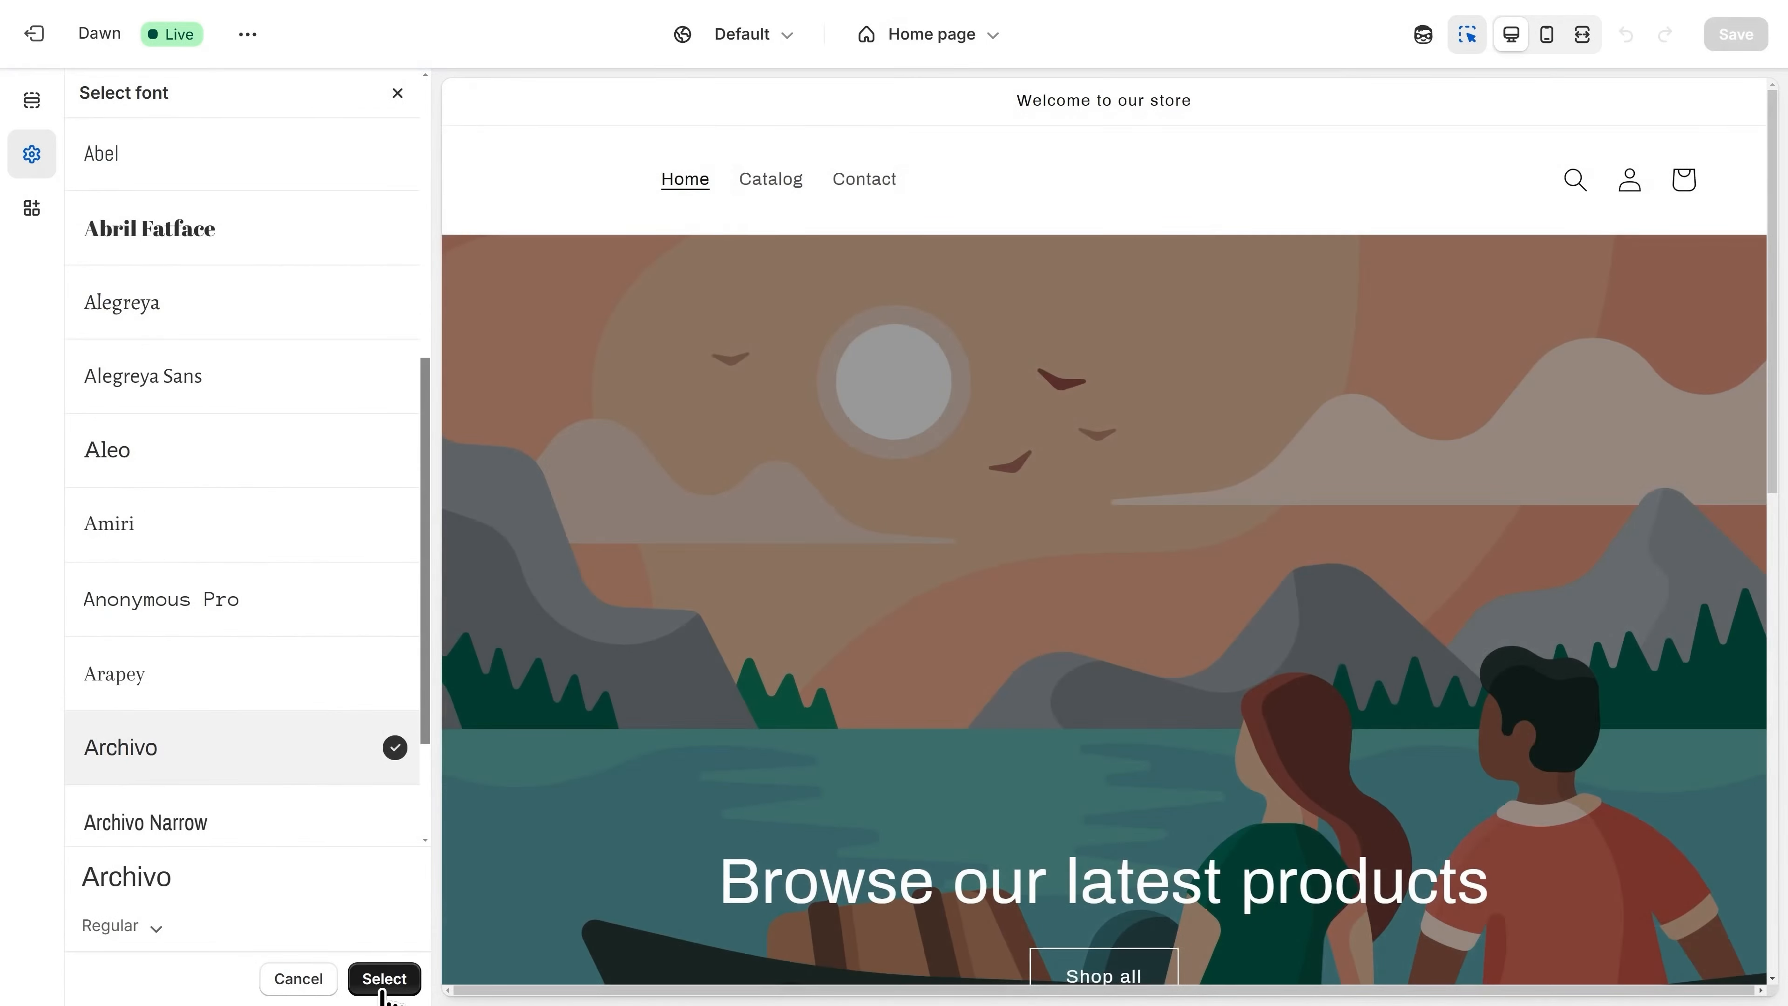
left_click(384, 979)
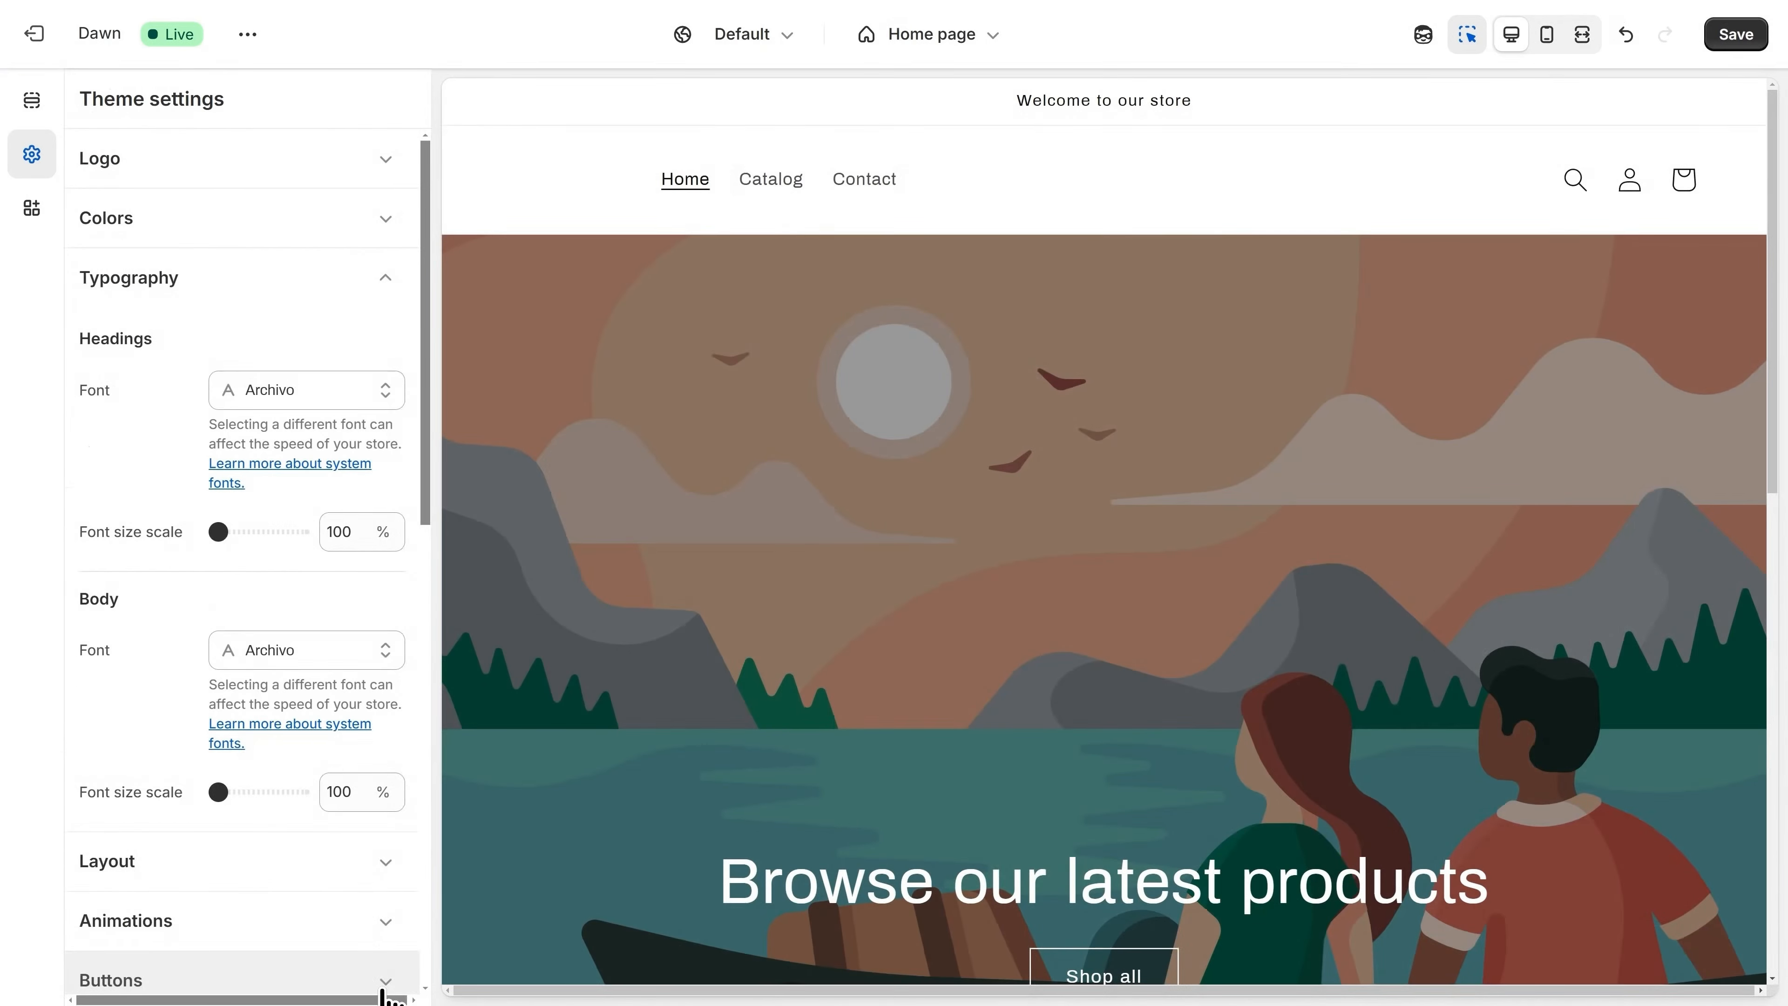
Set the theme layout's page width to 1000 px and check it in the home page preview.
left_click(206, 873)
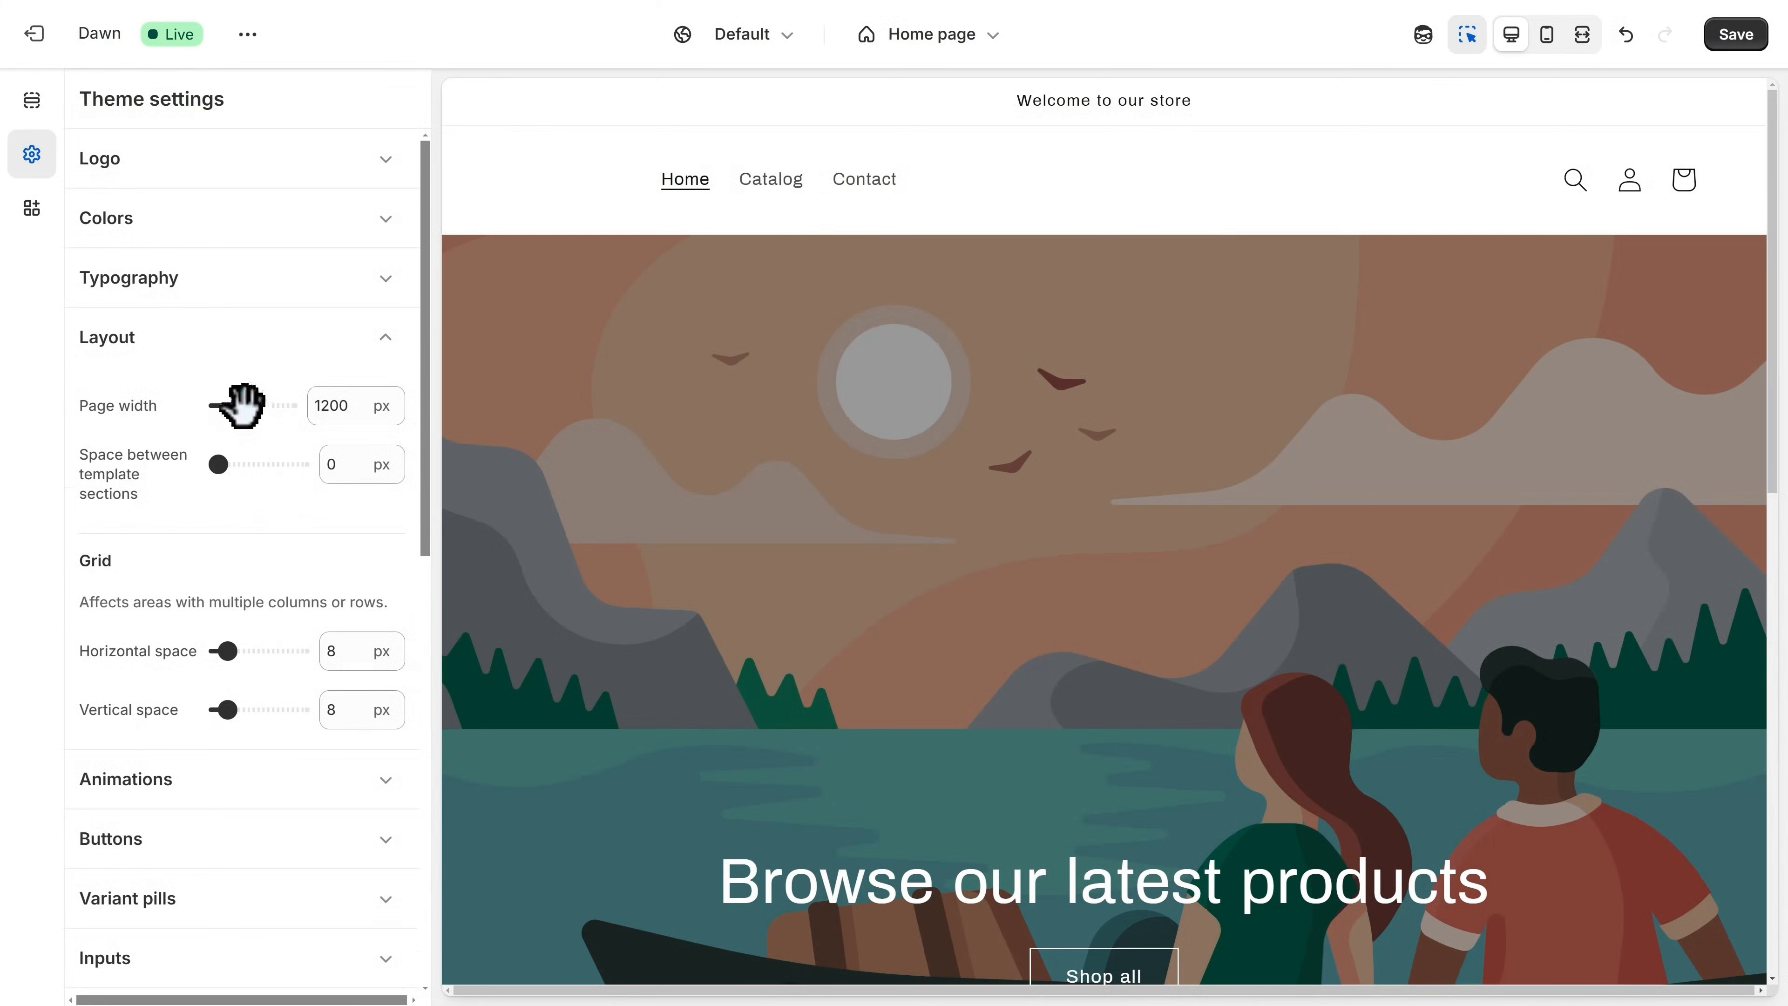
left_click_drag(239, 405, 209, 406)
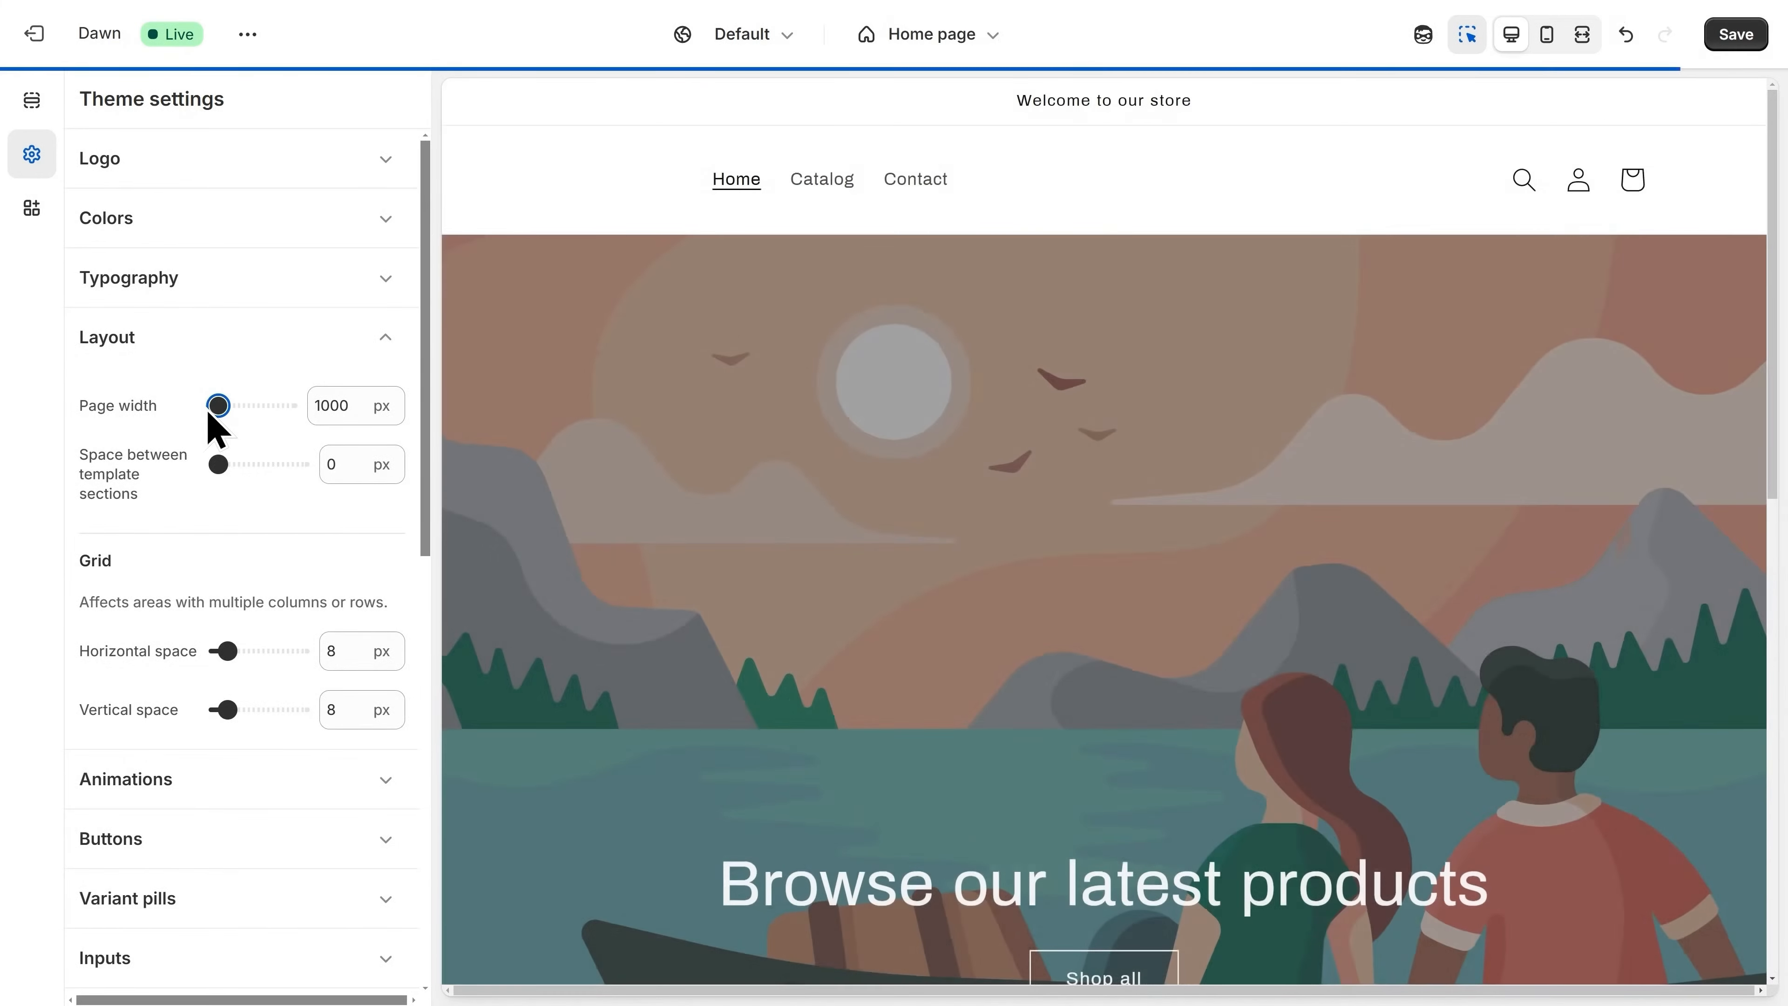
scroll(866, 587, "down", 5)
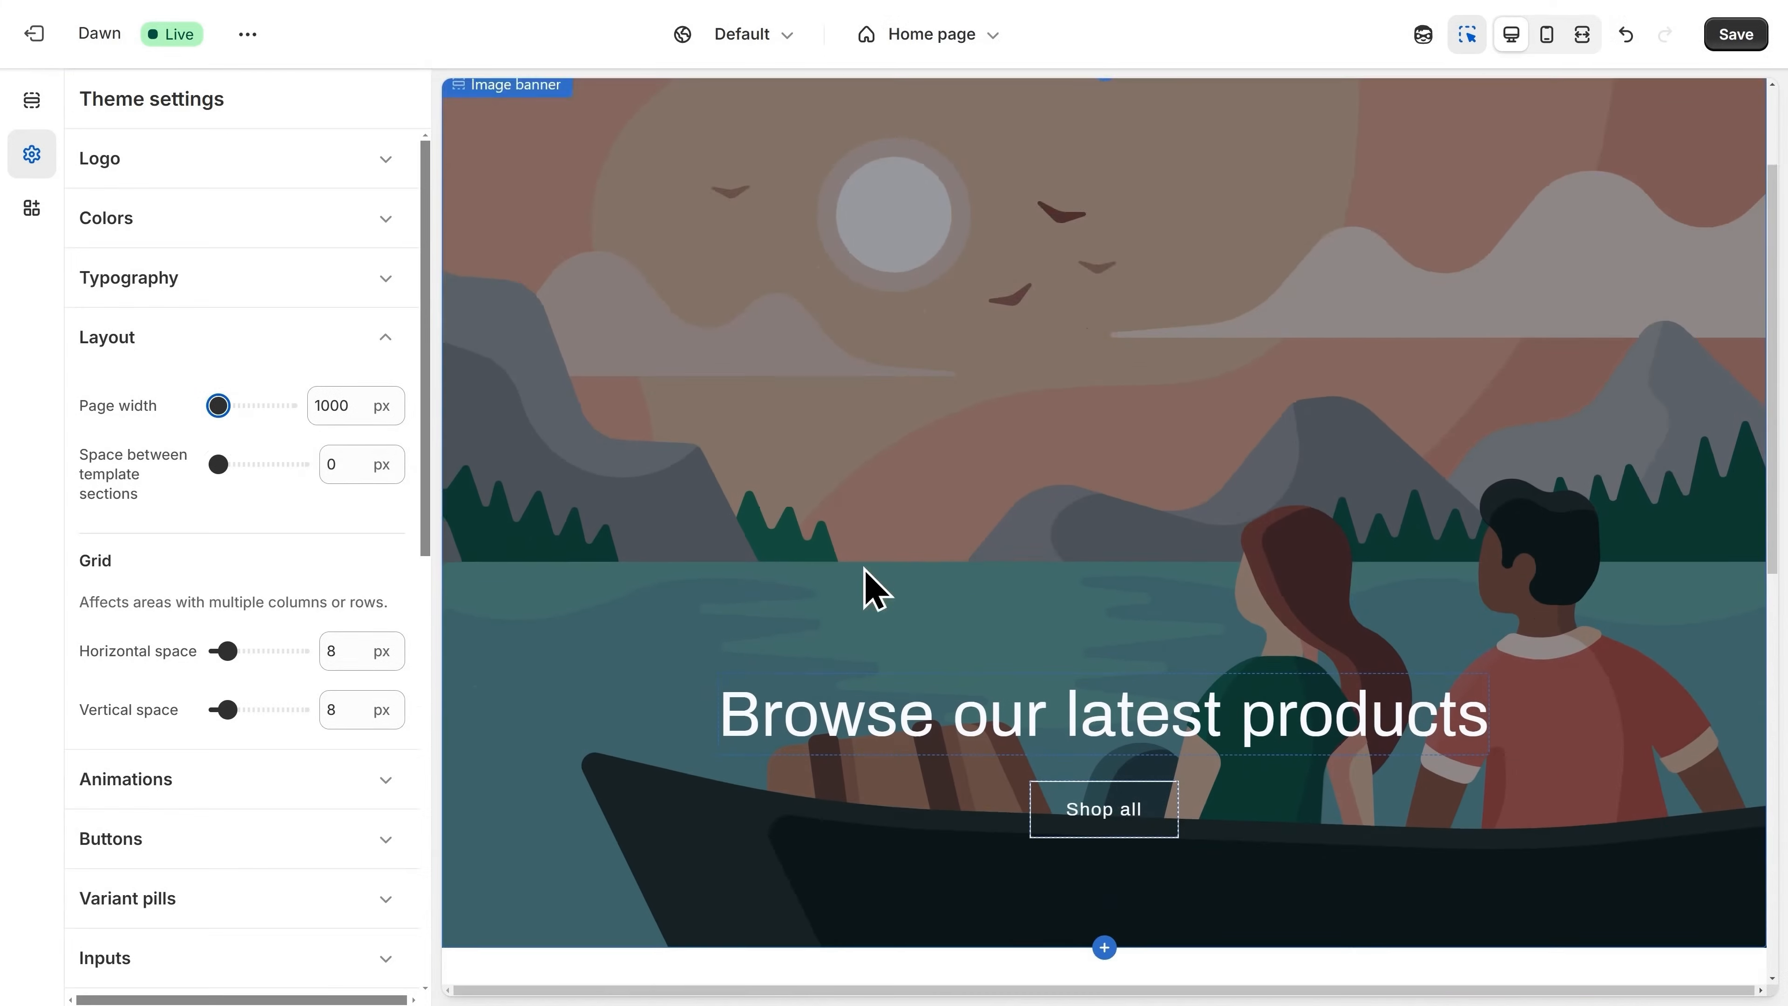
Set the hover effect for cards and buttons to 3D lift in the theme's animation settings.
scroll(949, 747, "down", 5)
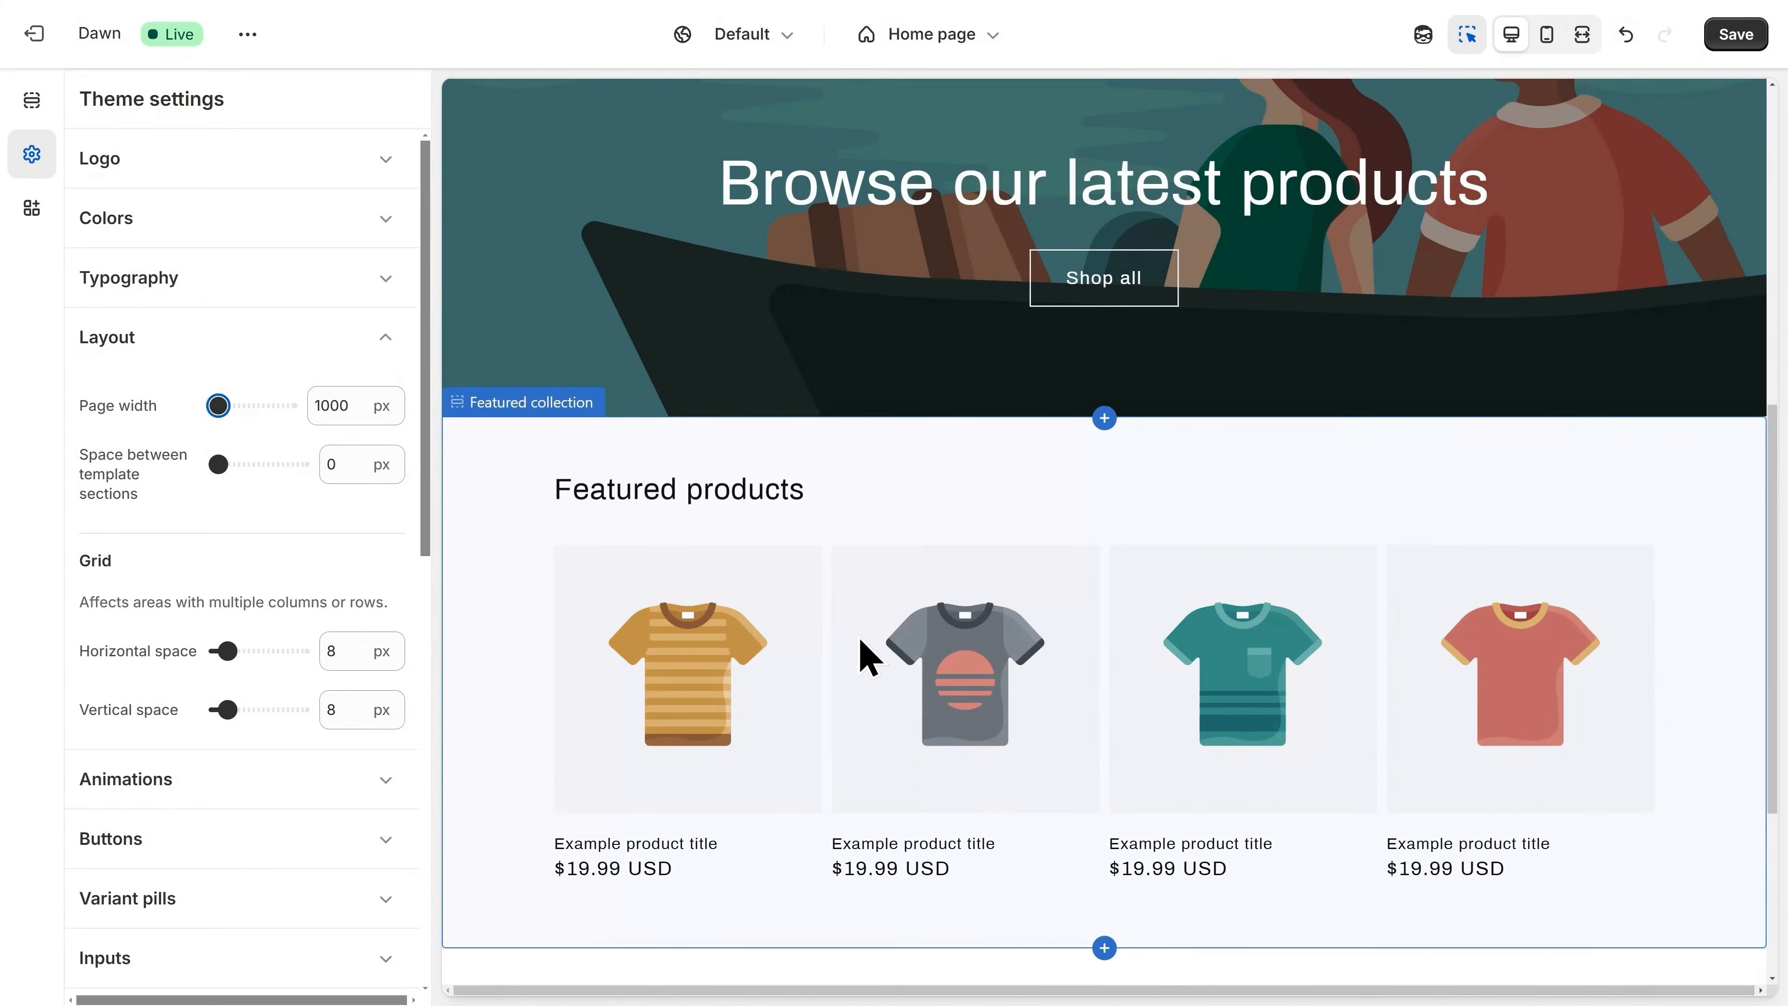
scroll(887, 669, "up", 2)
scroll(896, 694, "up", 5)
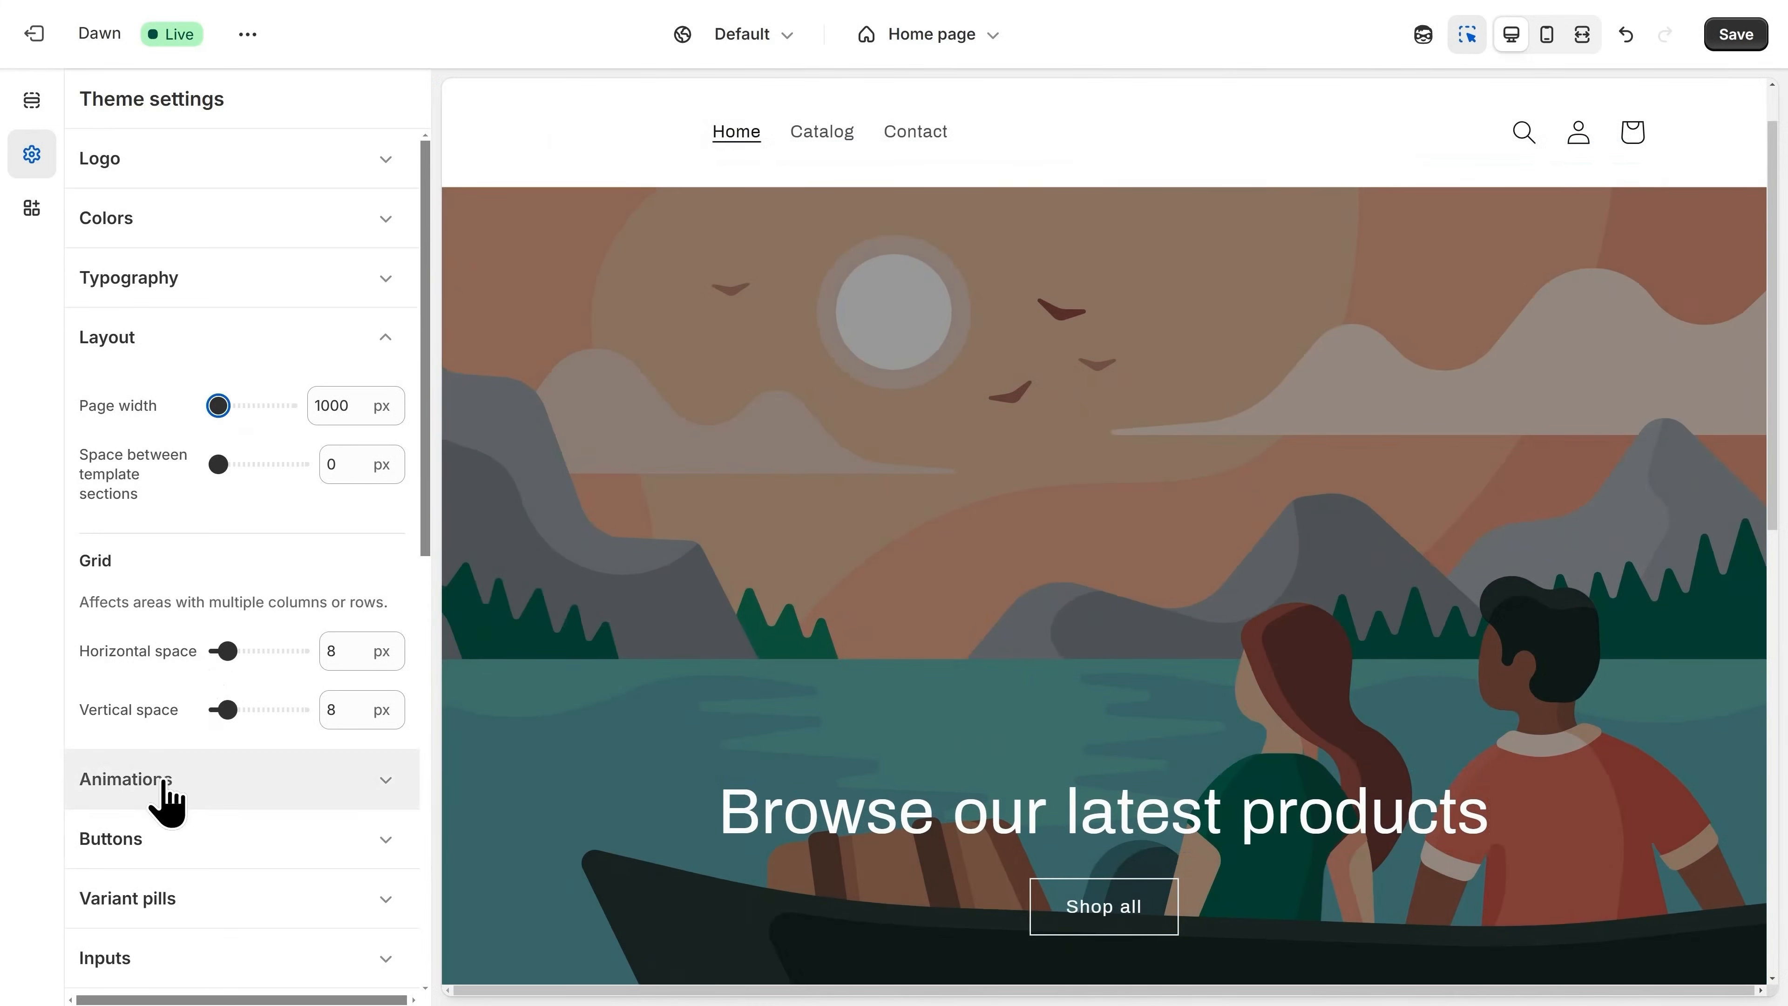
left_click(186, 782)
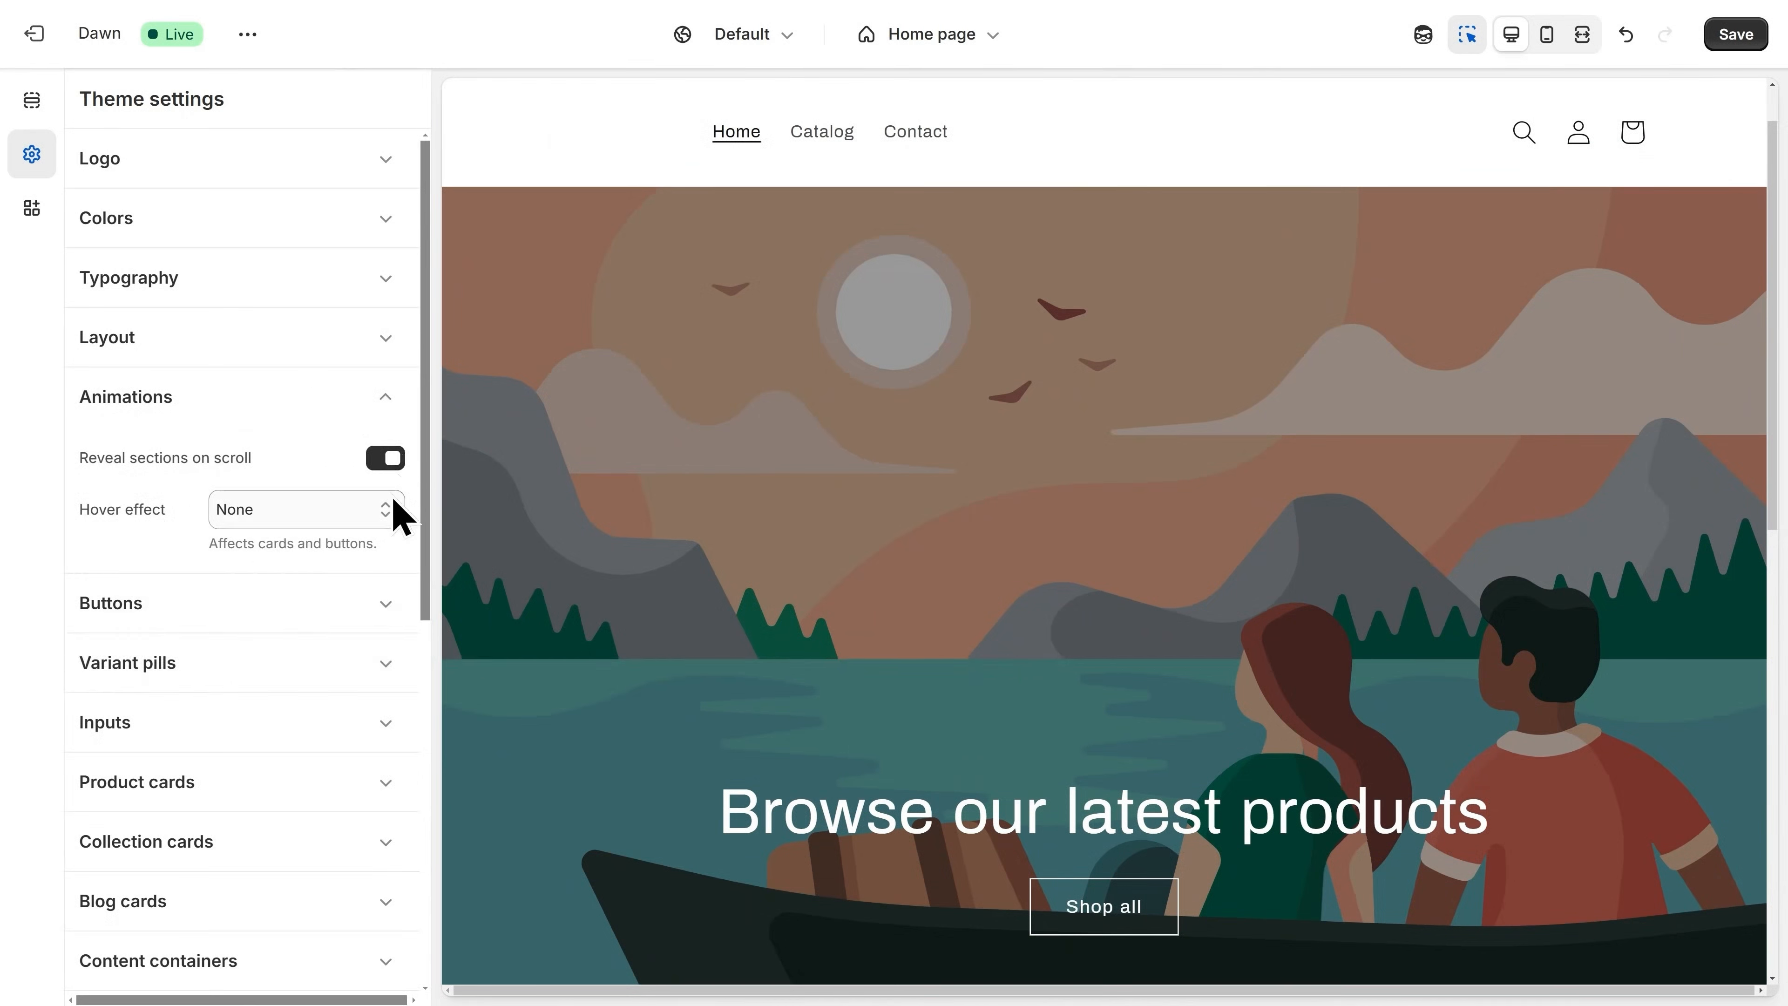
left_click(254, 510)
left_click(255, 592)
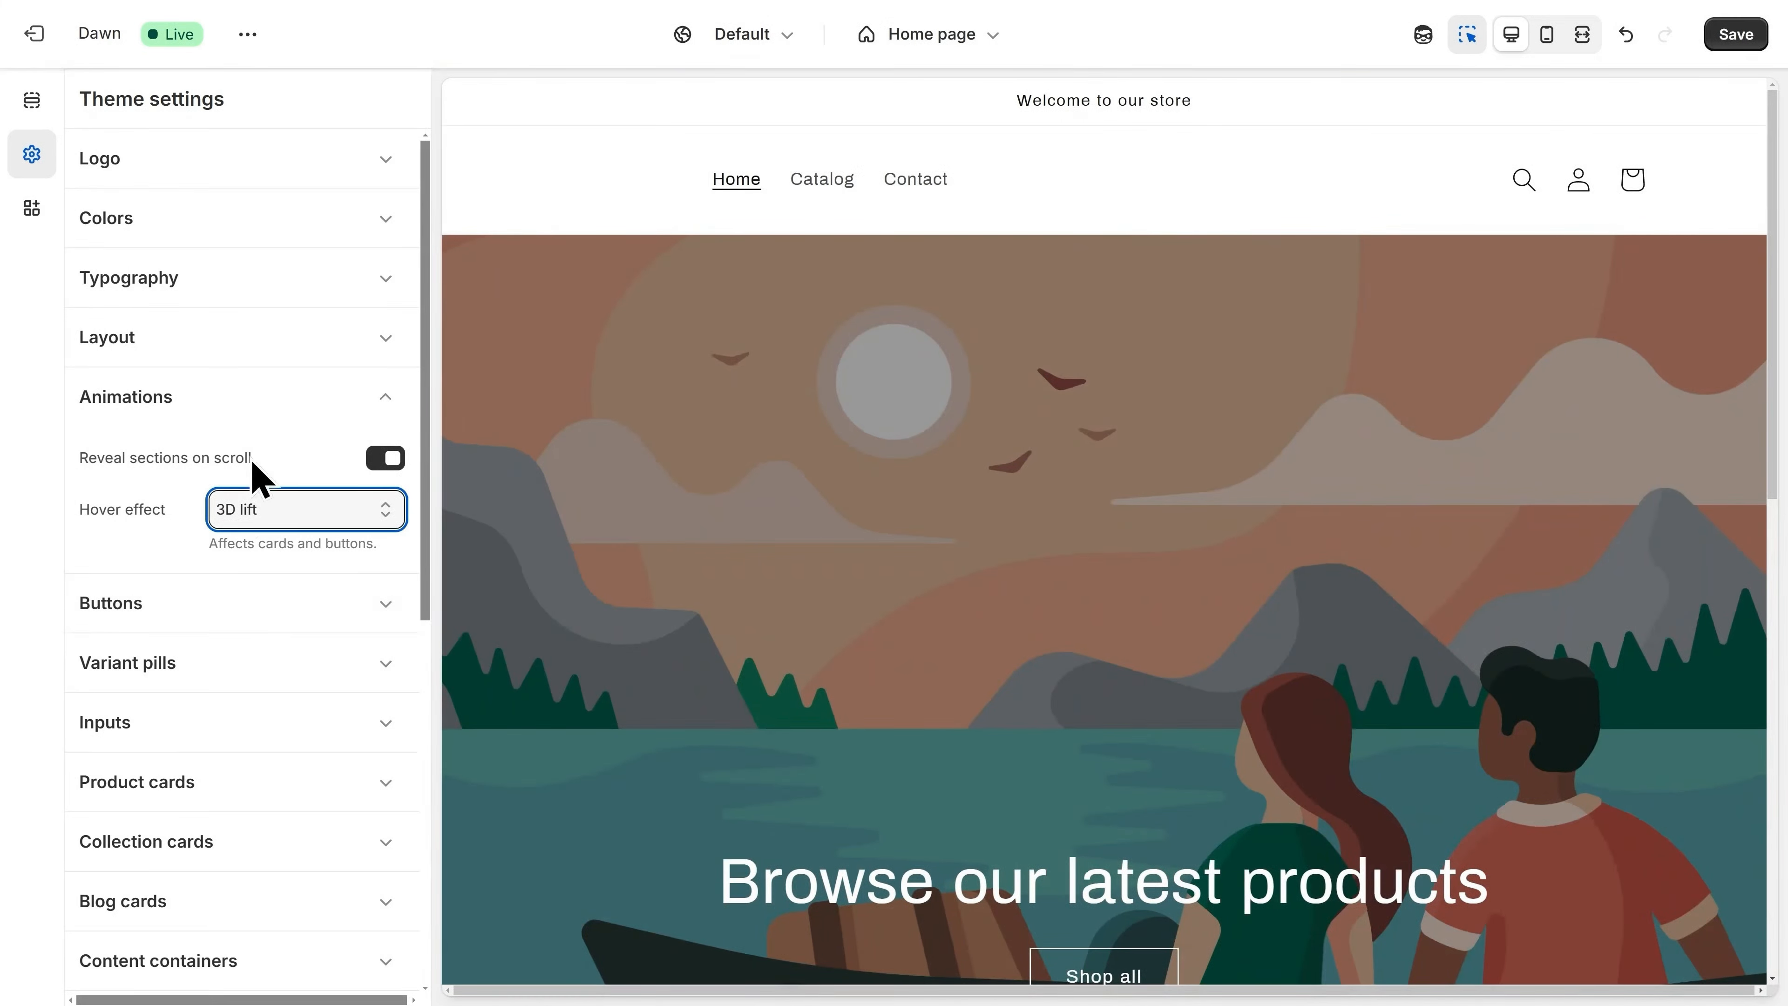
Change the home page announcement bar text to "Welcome to FurPrints!" and save the theme.
left_click(47, 123)
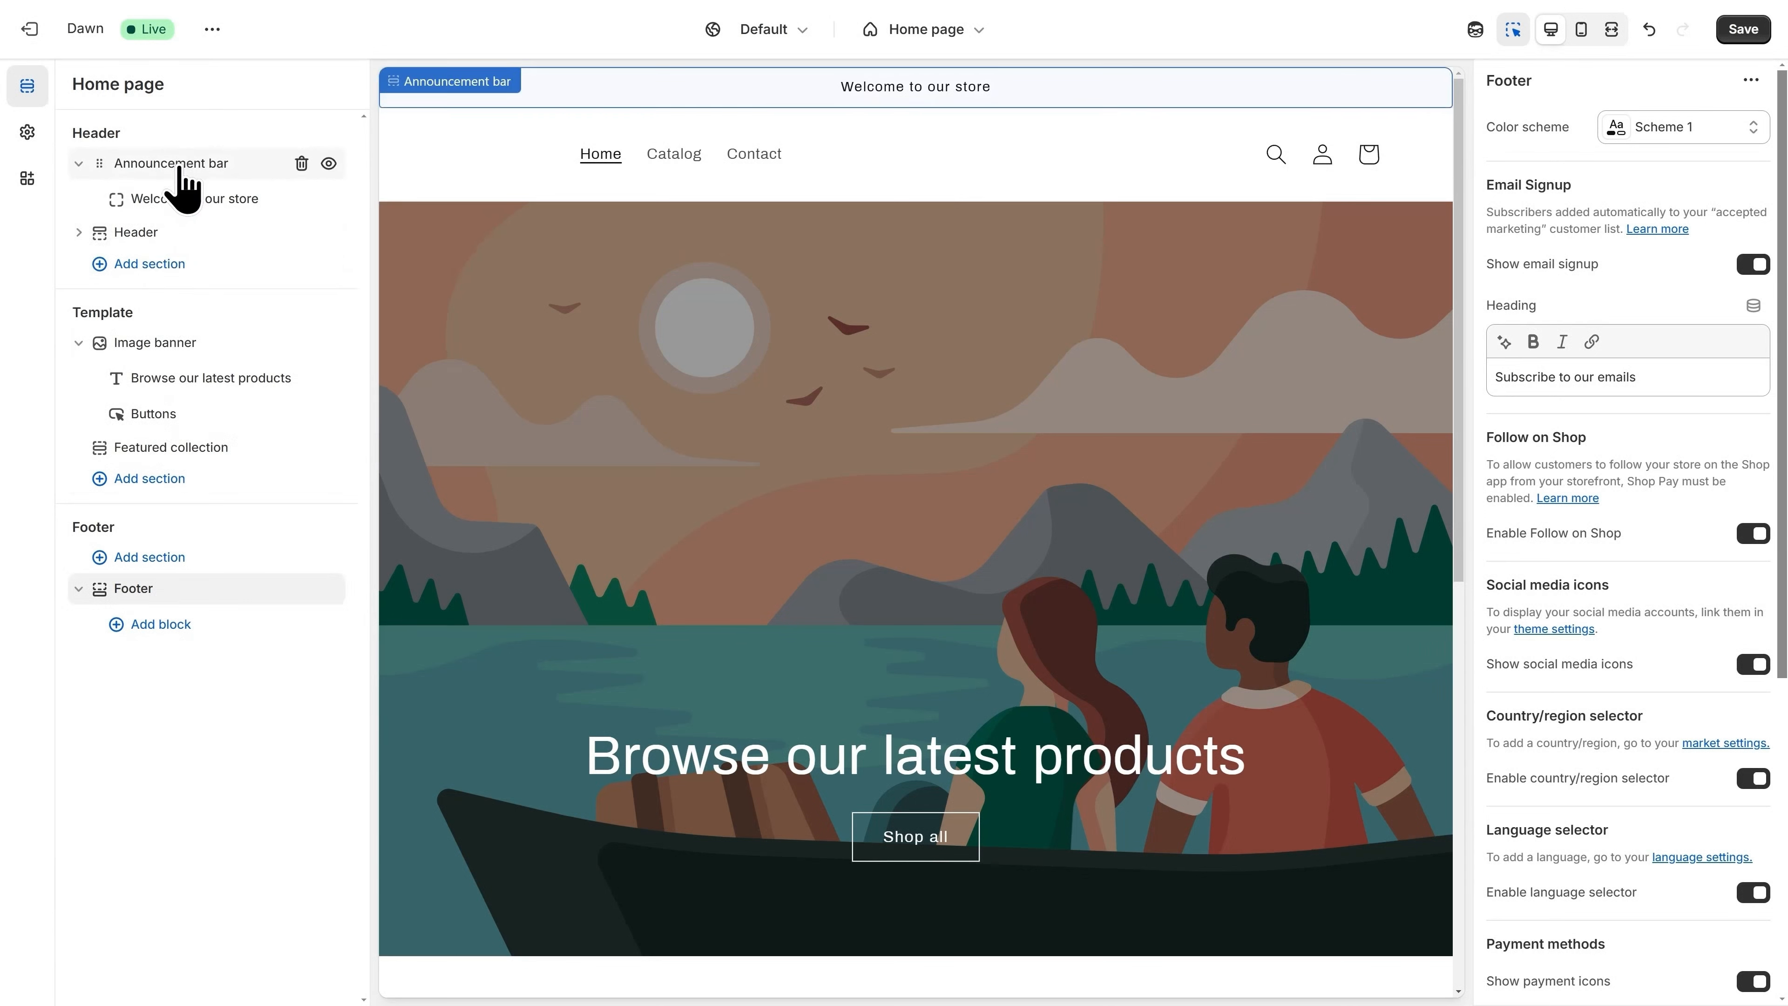
left_click(181, 187)
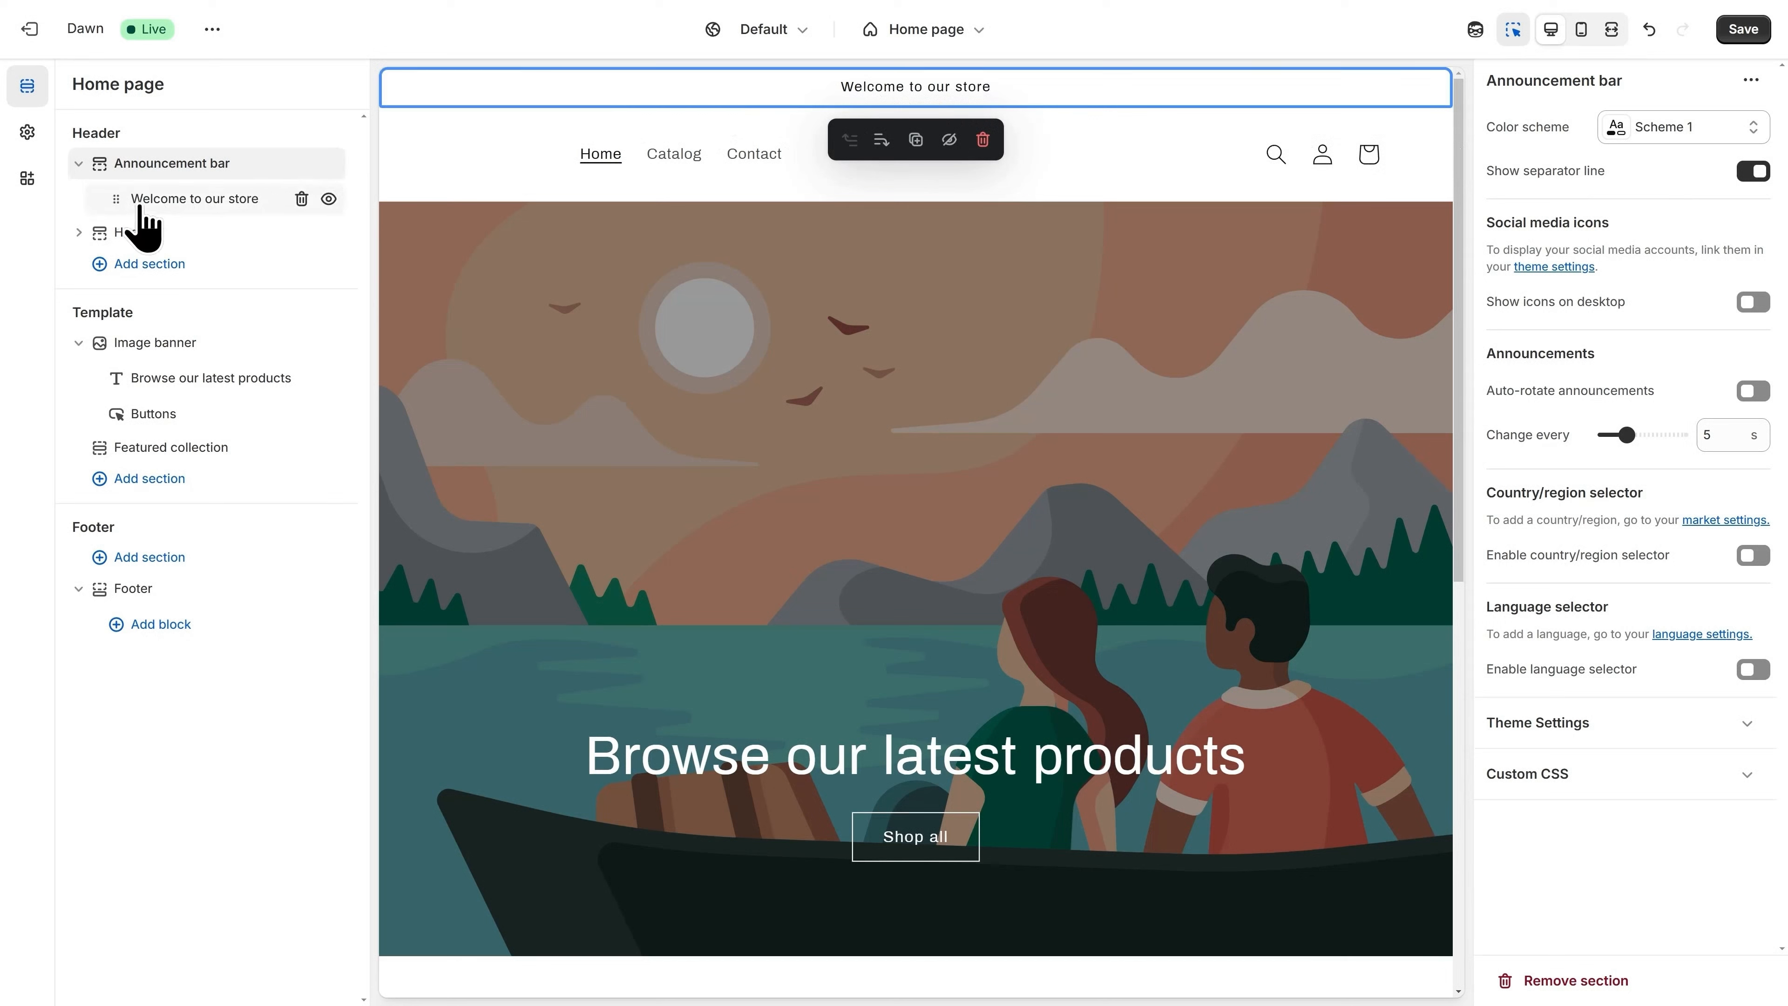
left_click(193, 210)
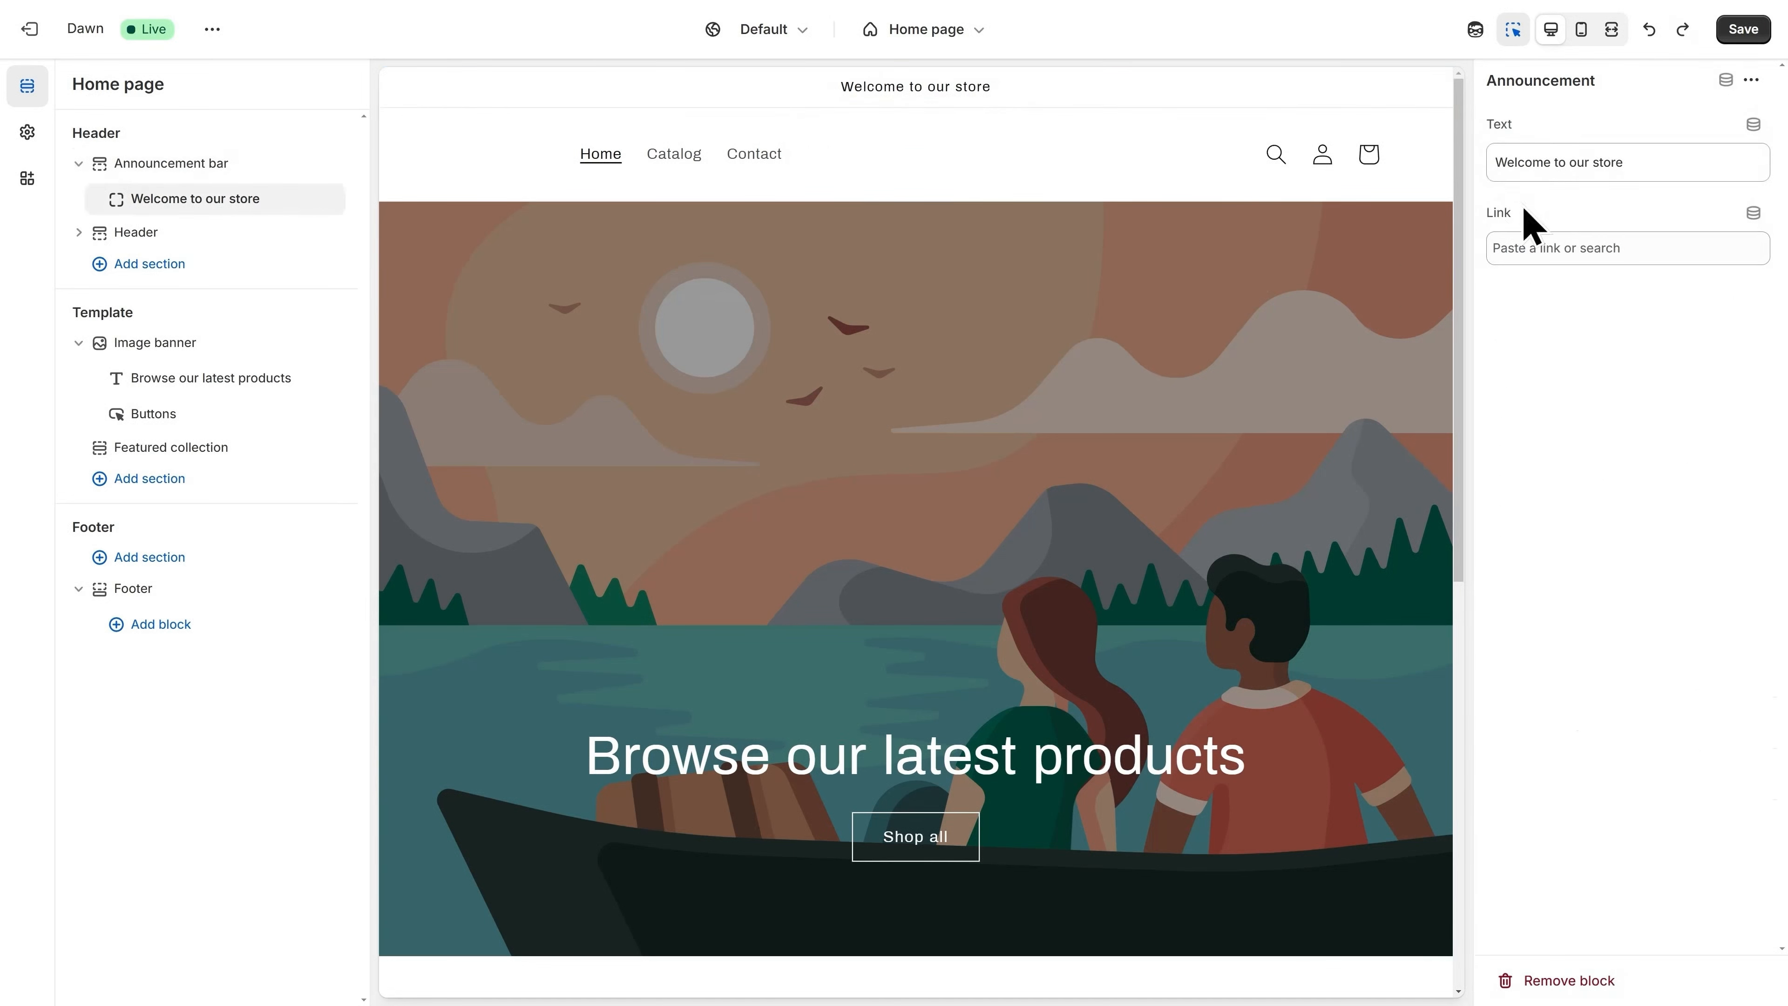
triple_click(1575, 162)
type("Welco")
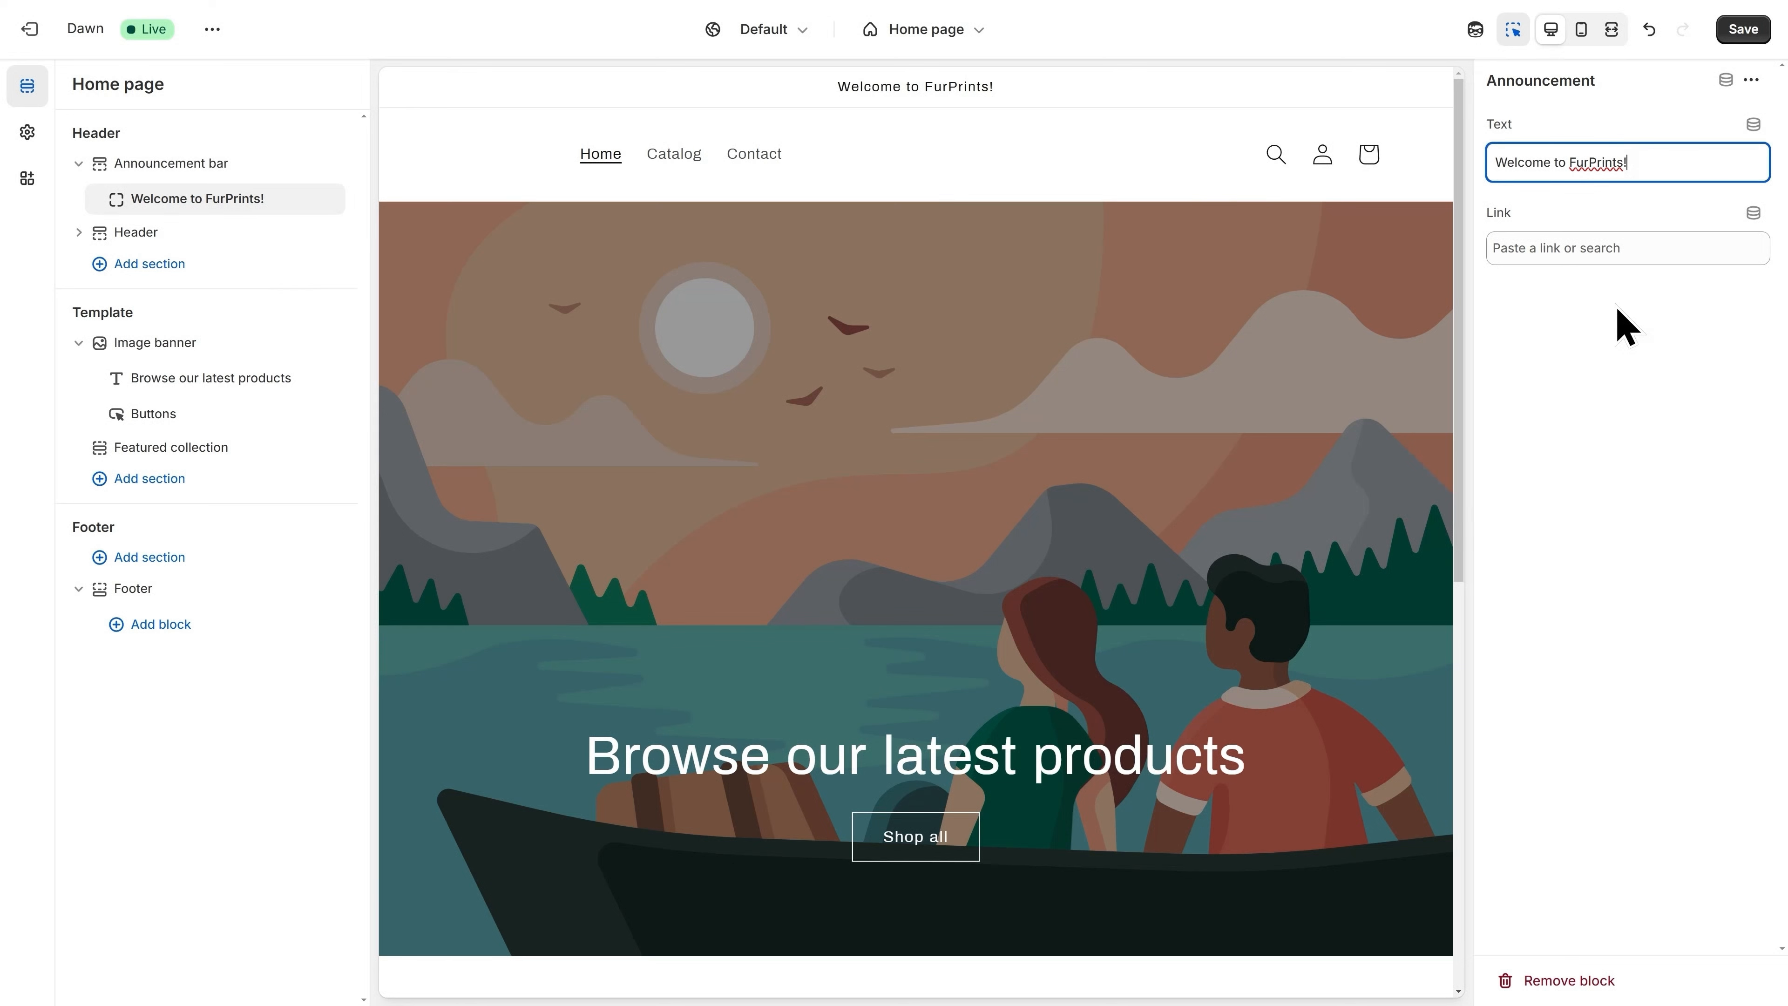
left_click(1738, 41)
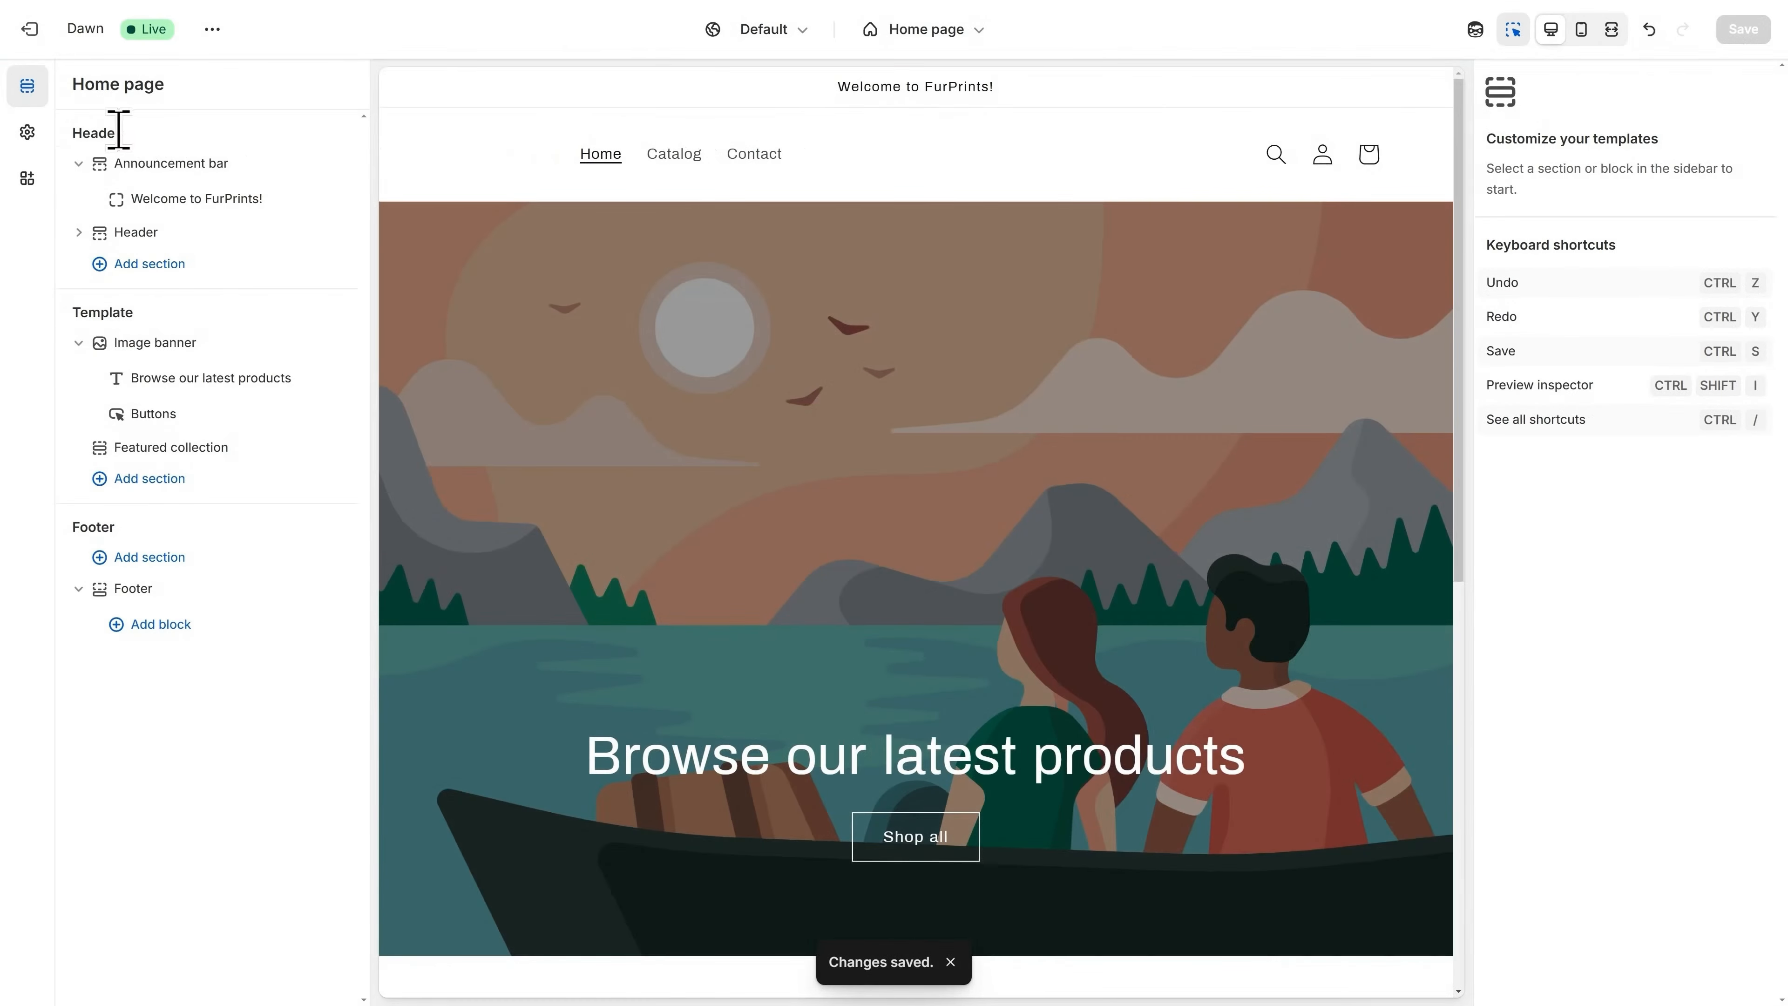
Set the header section's color scheme to Scheme 3 and save the theme.
left_click(136, 234)
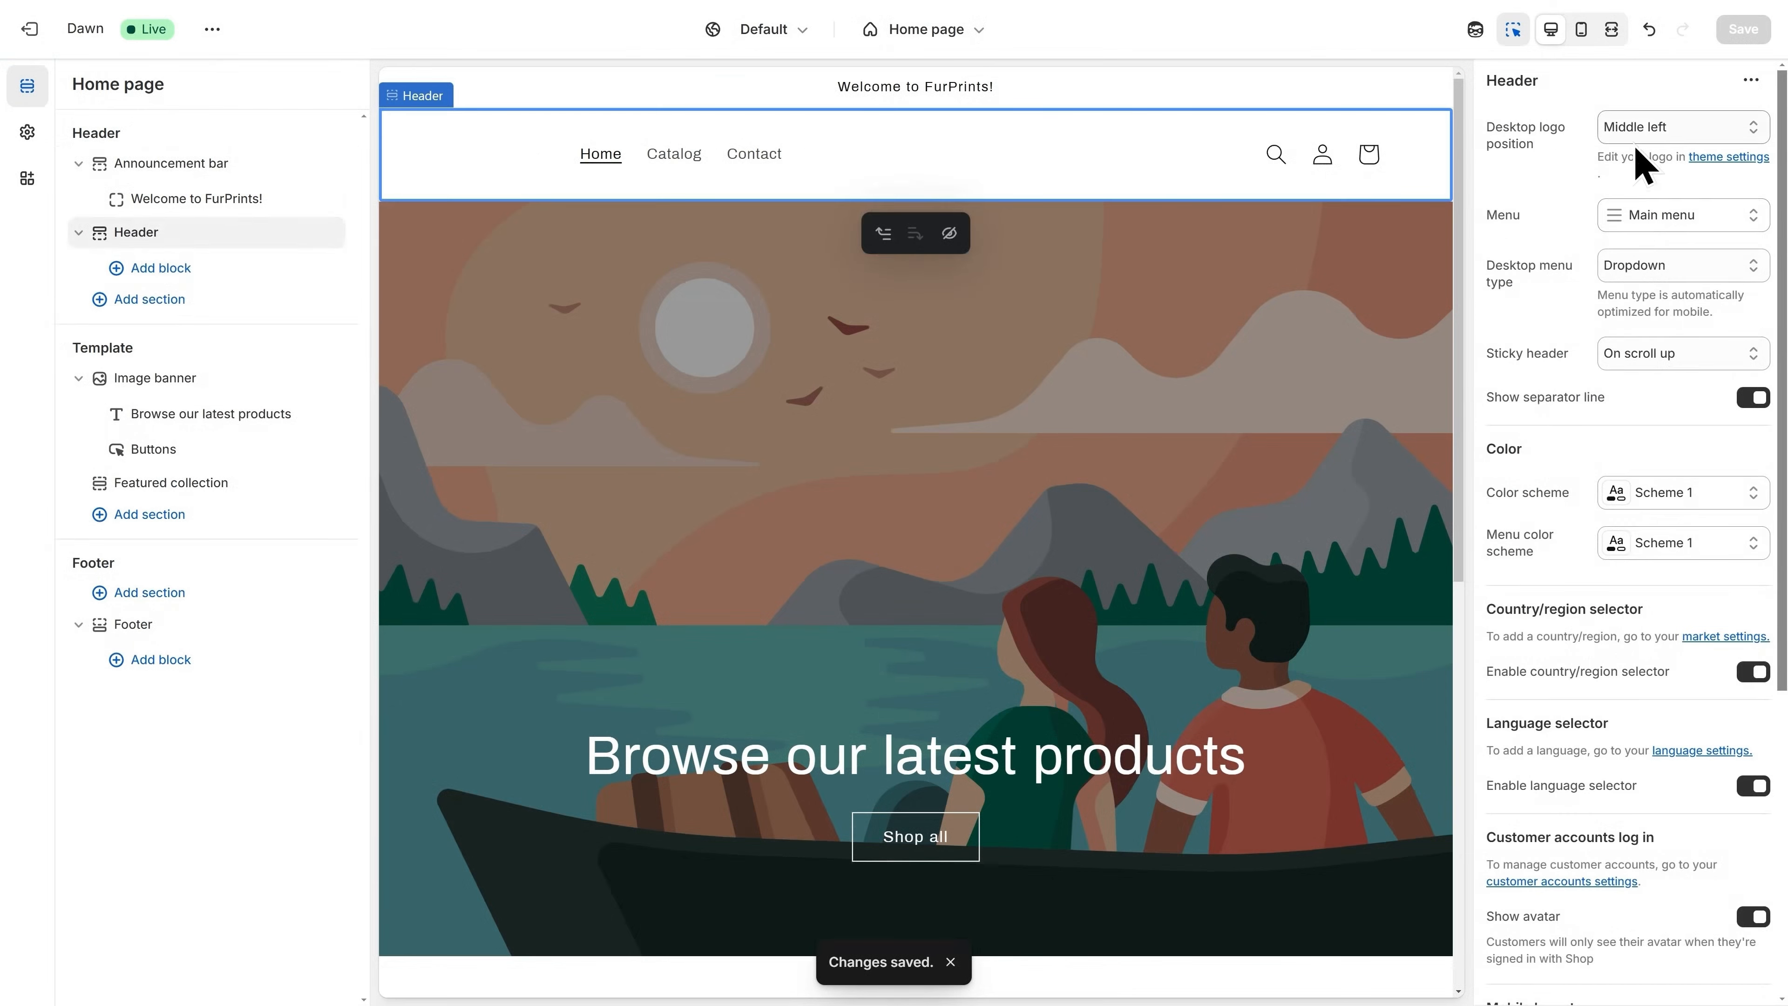
left_click(1675, 504)
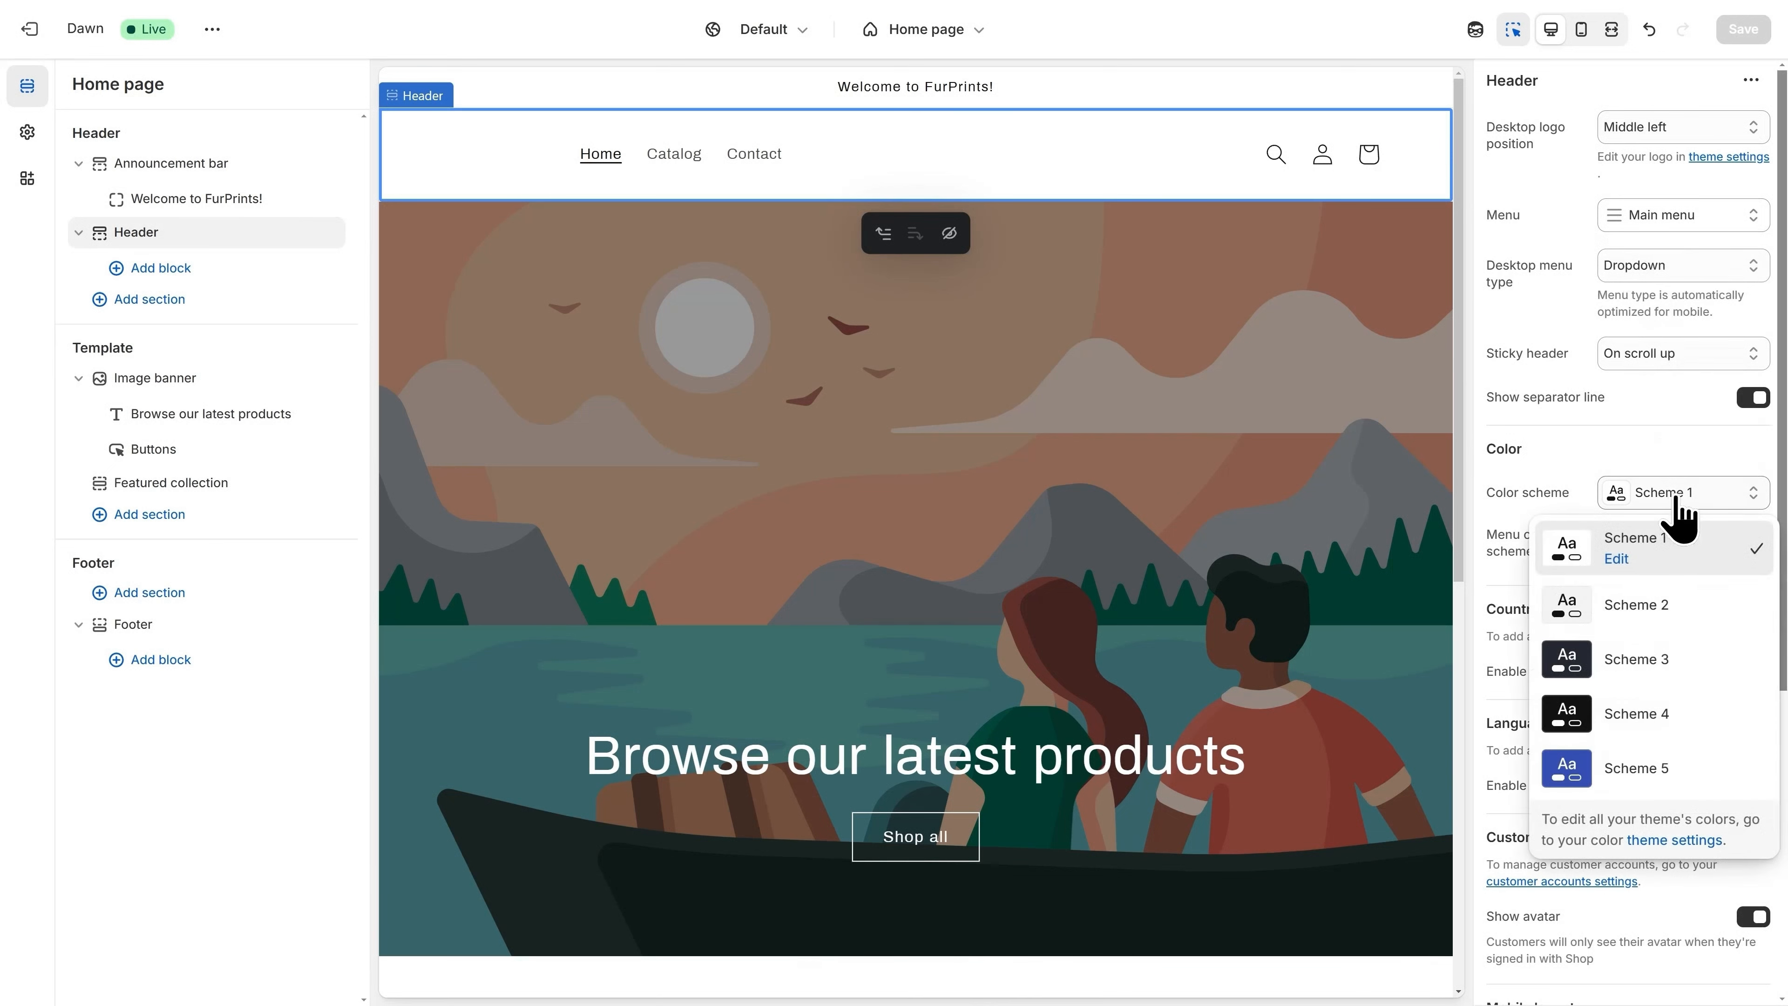
left_click(1675, 662)
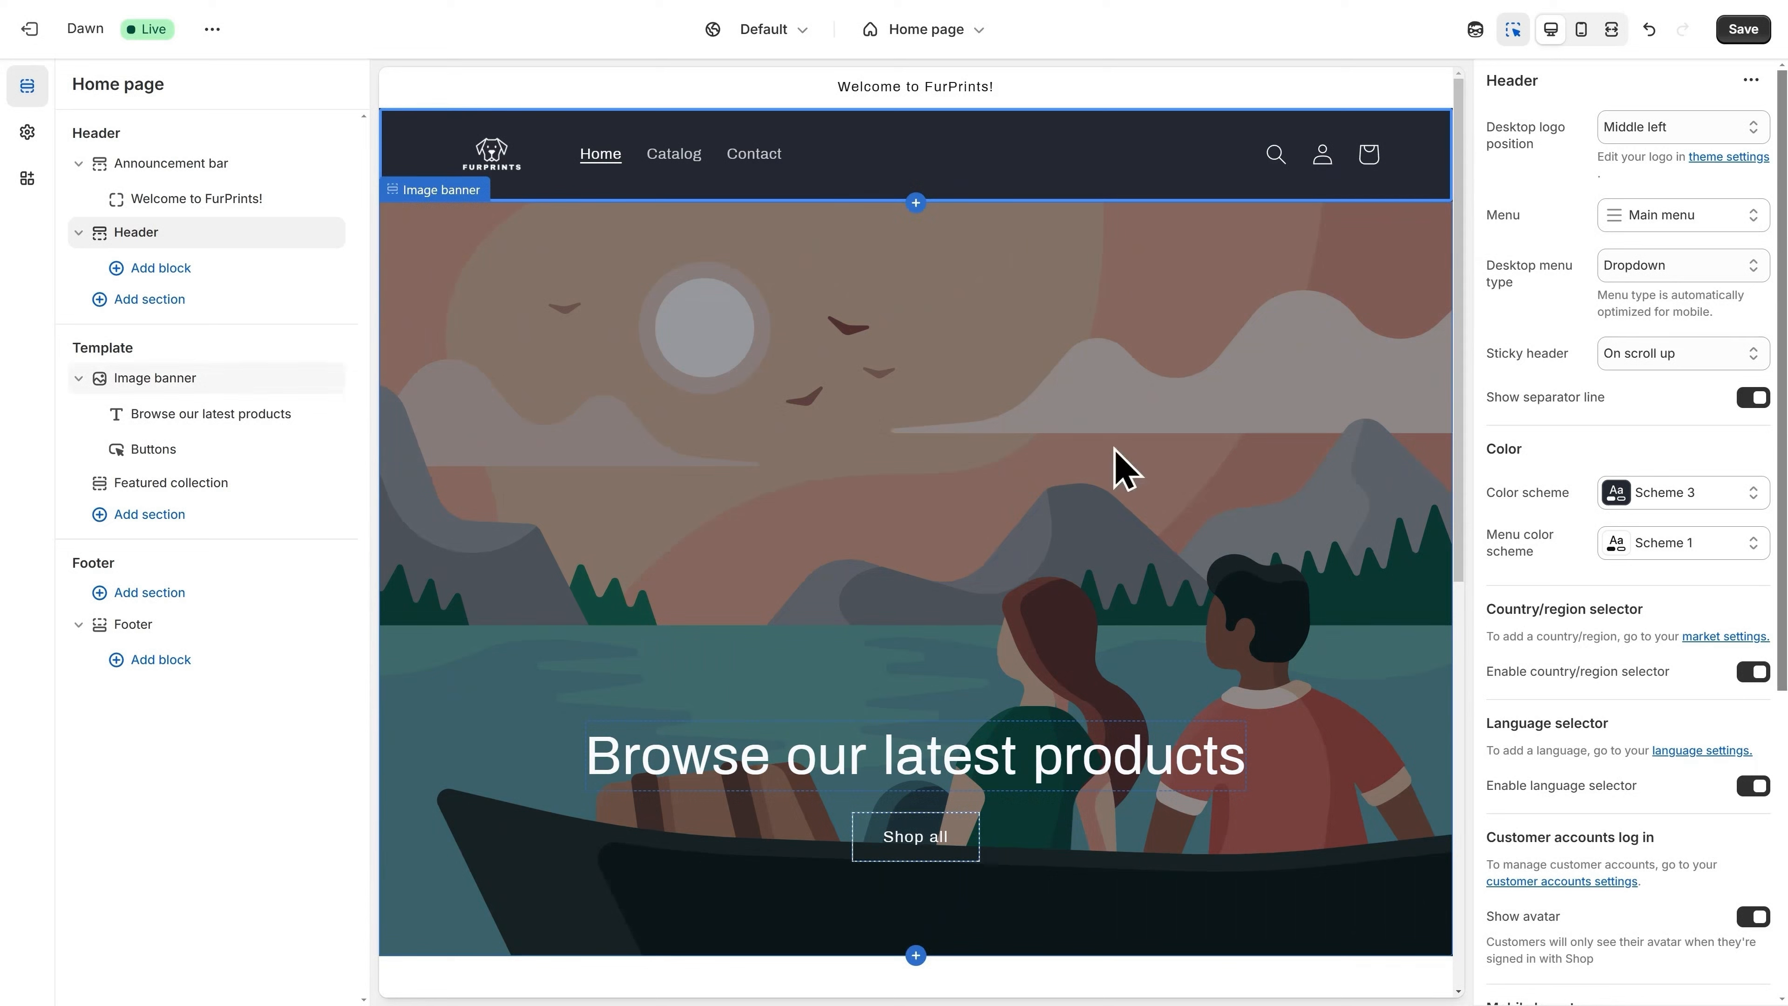
left_click(1736, 32)
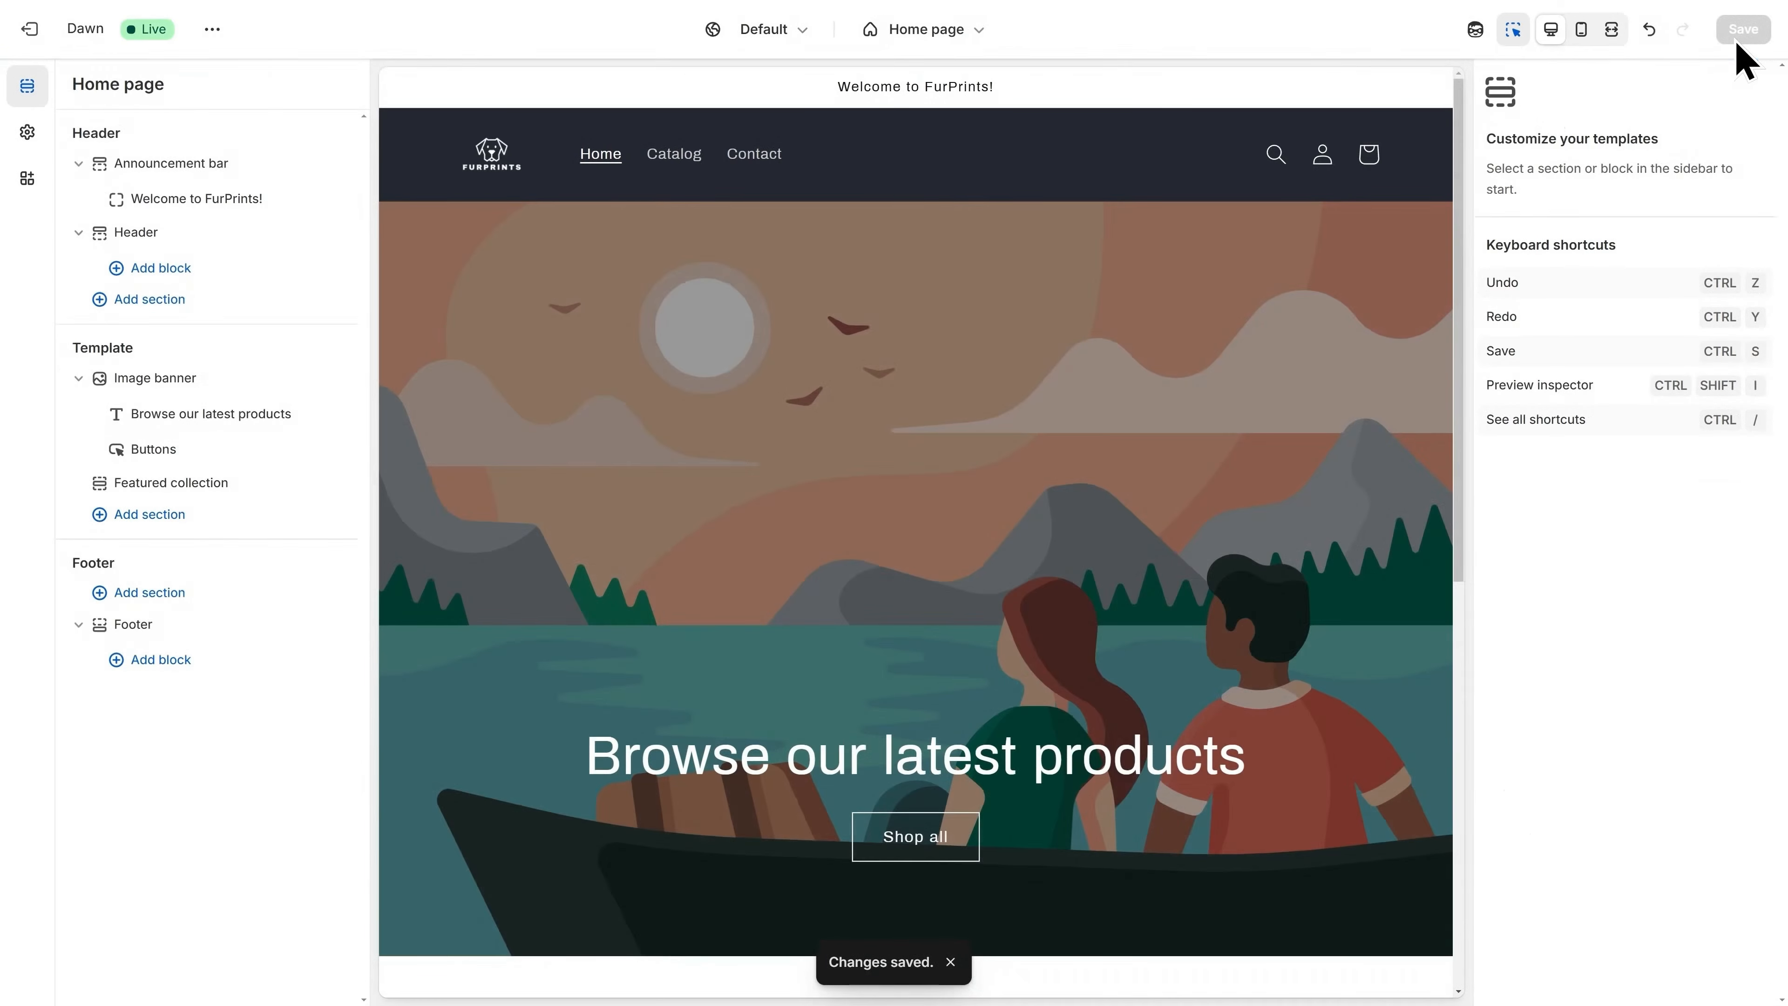
Leave the theme editor, install the Printify: Print on Demand app and open its sign-in for an existing account.
left_click(44, 56)
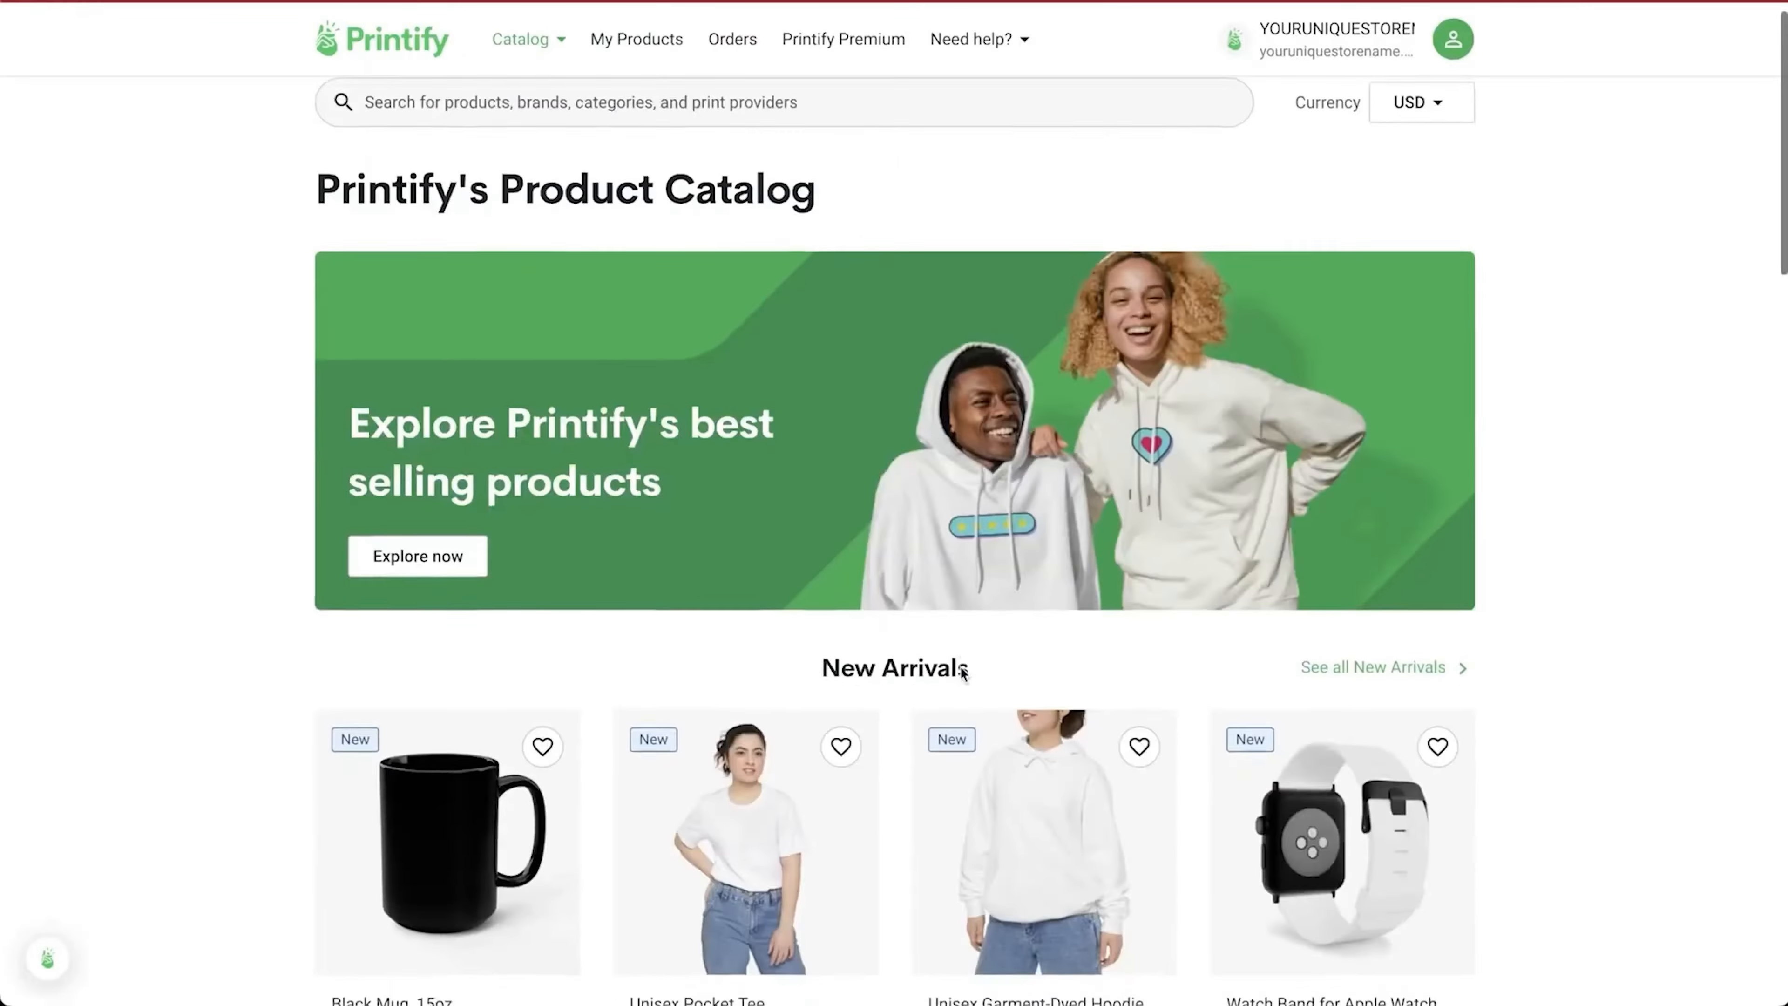
scroll(964, 680, "down", 4)
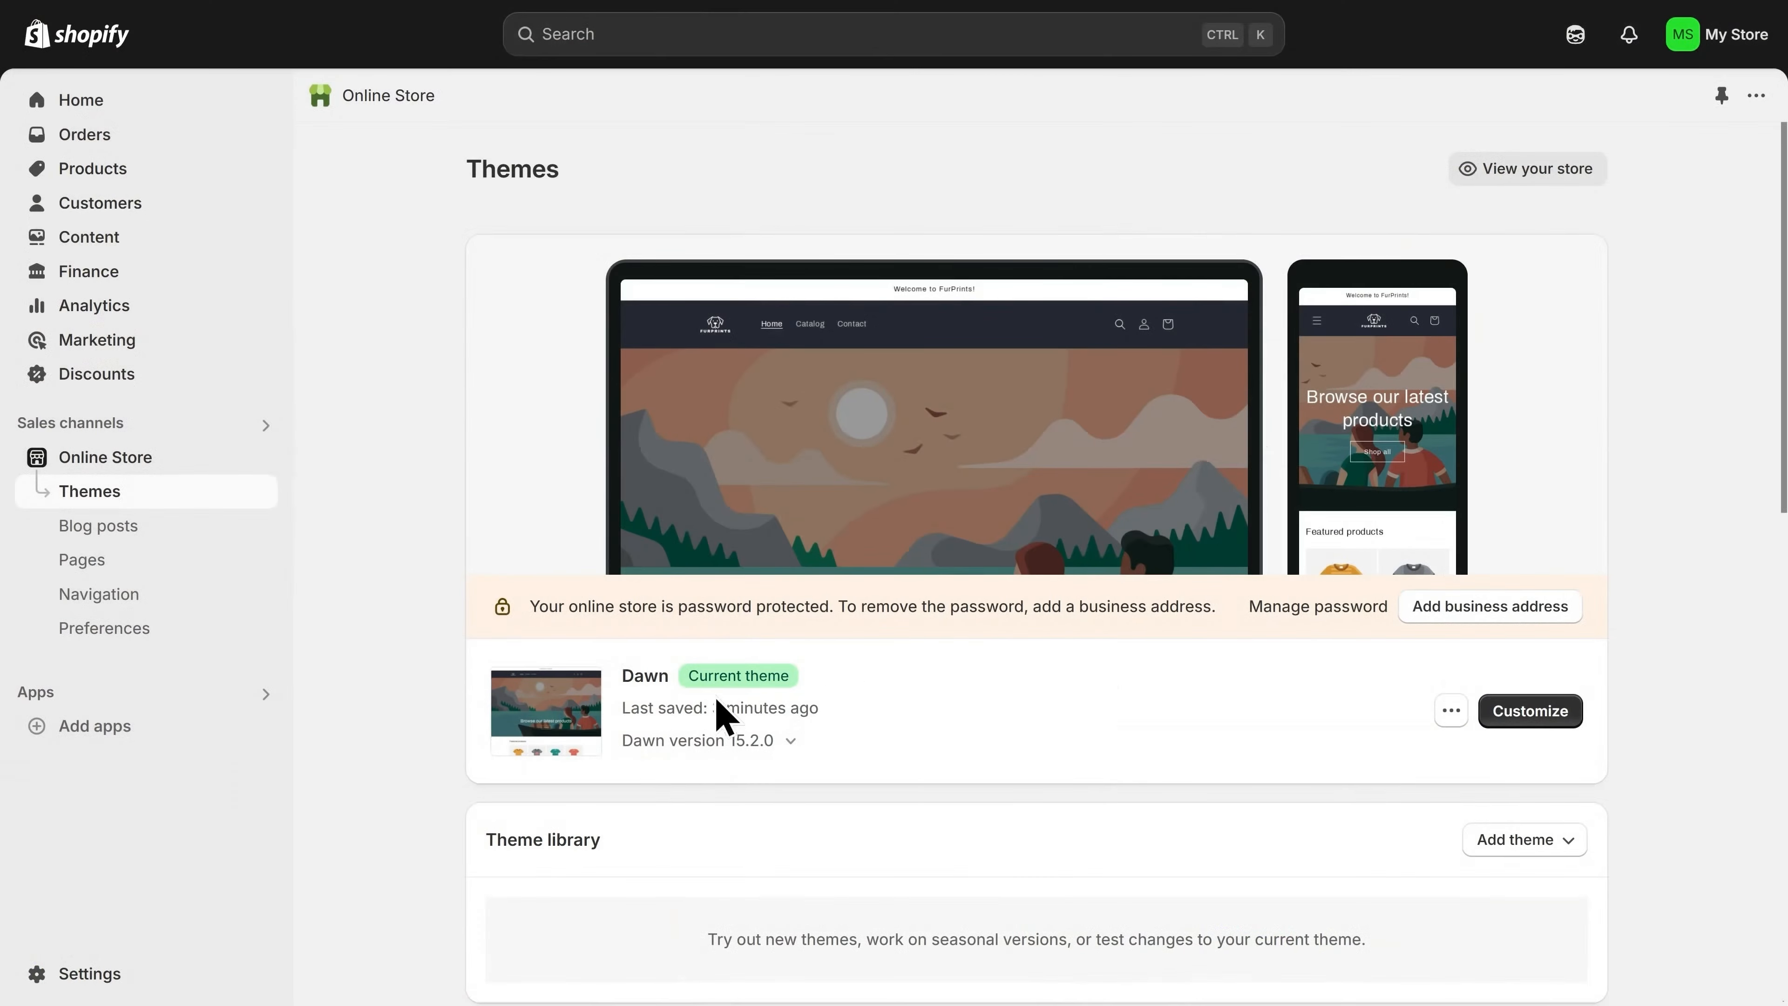
left_click(95, 726)
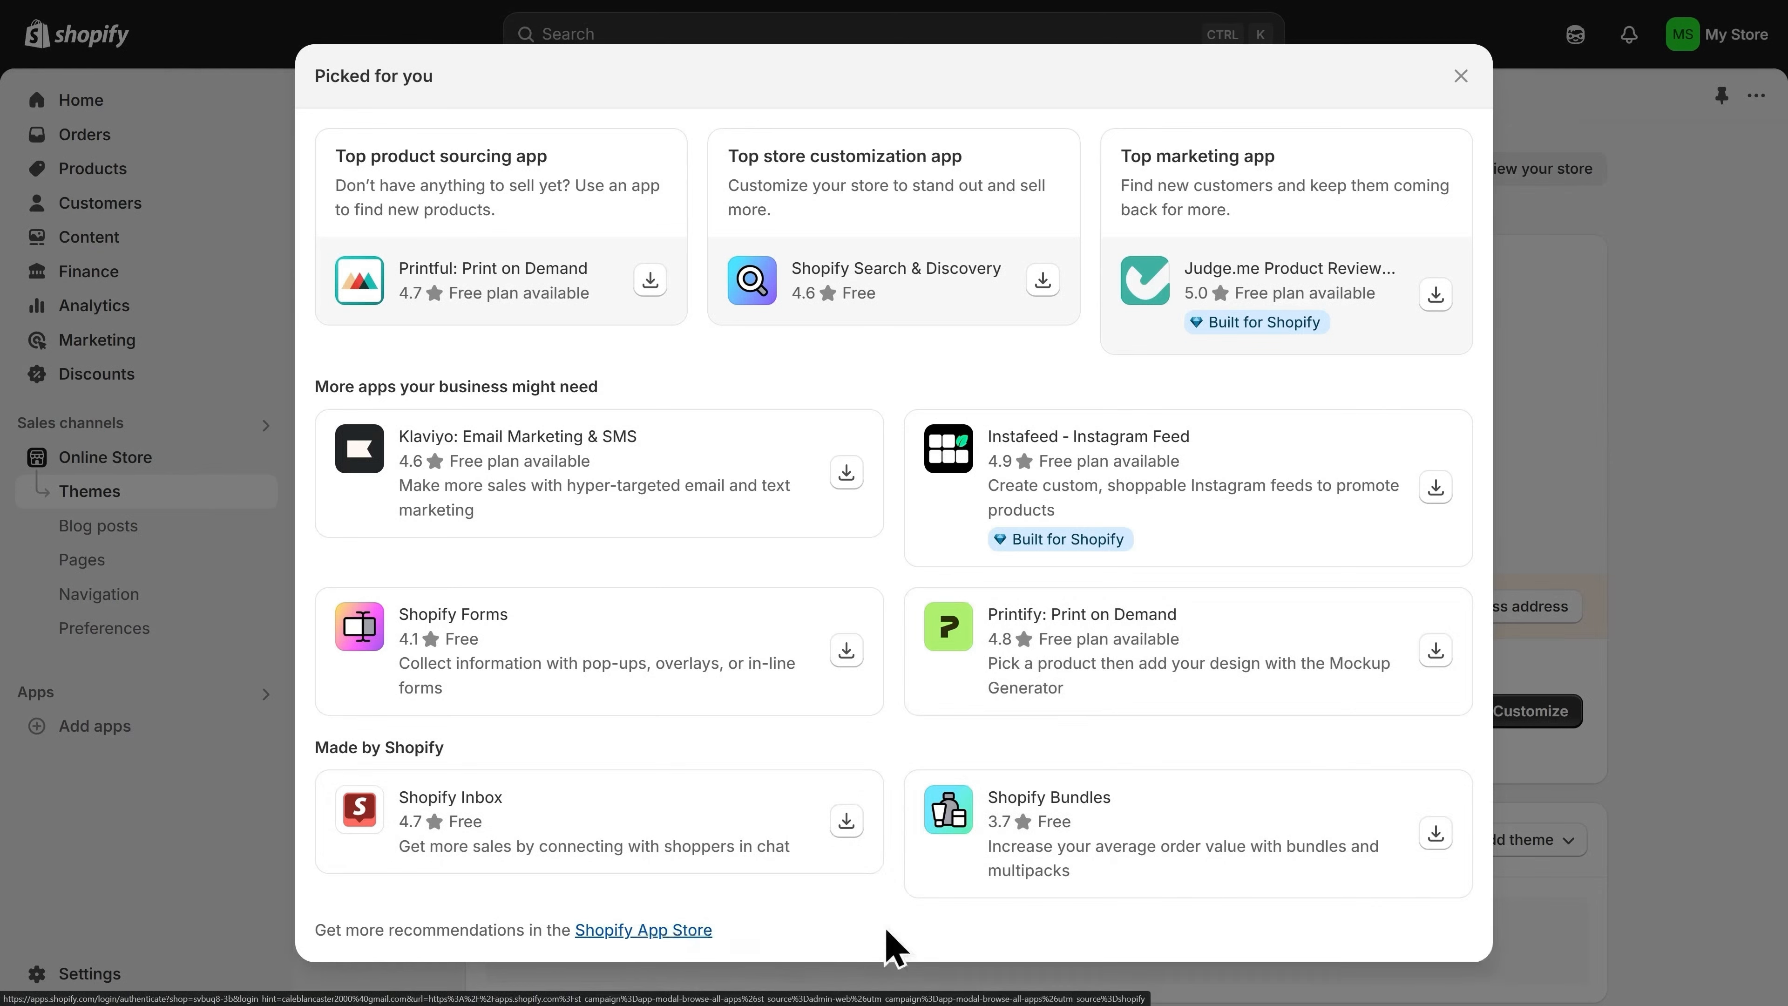
left_click(1436, 651)
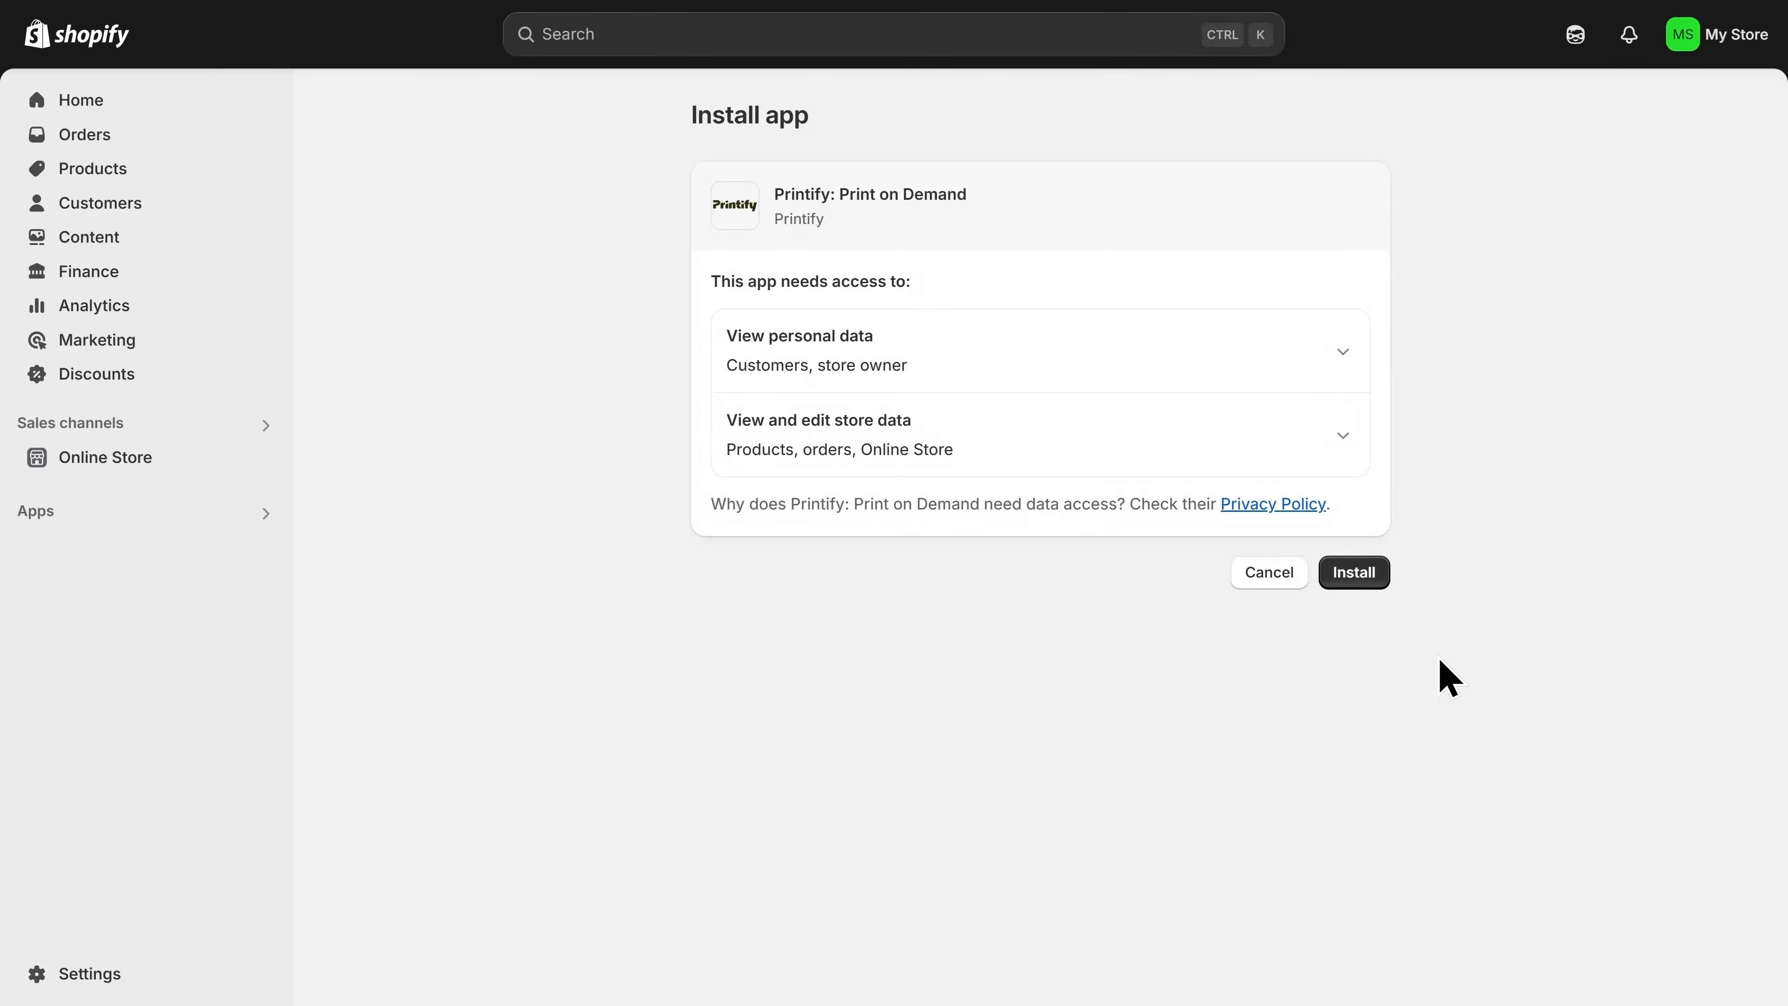
left_click(1355, 583)
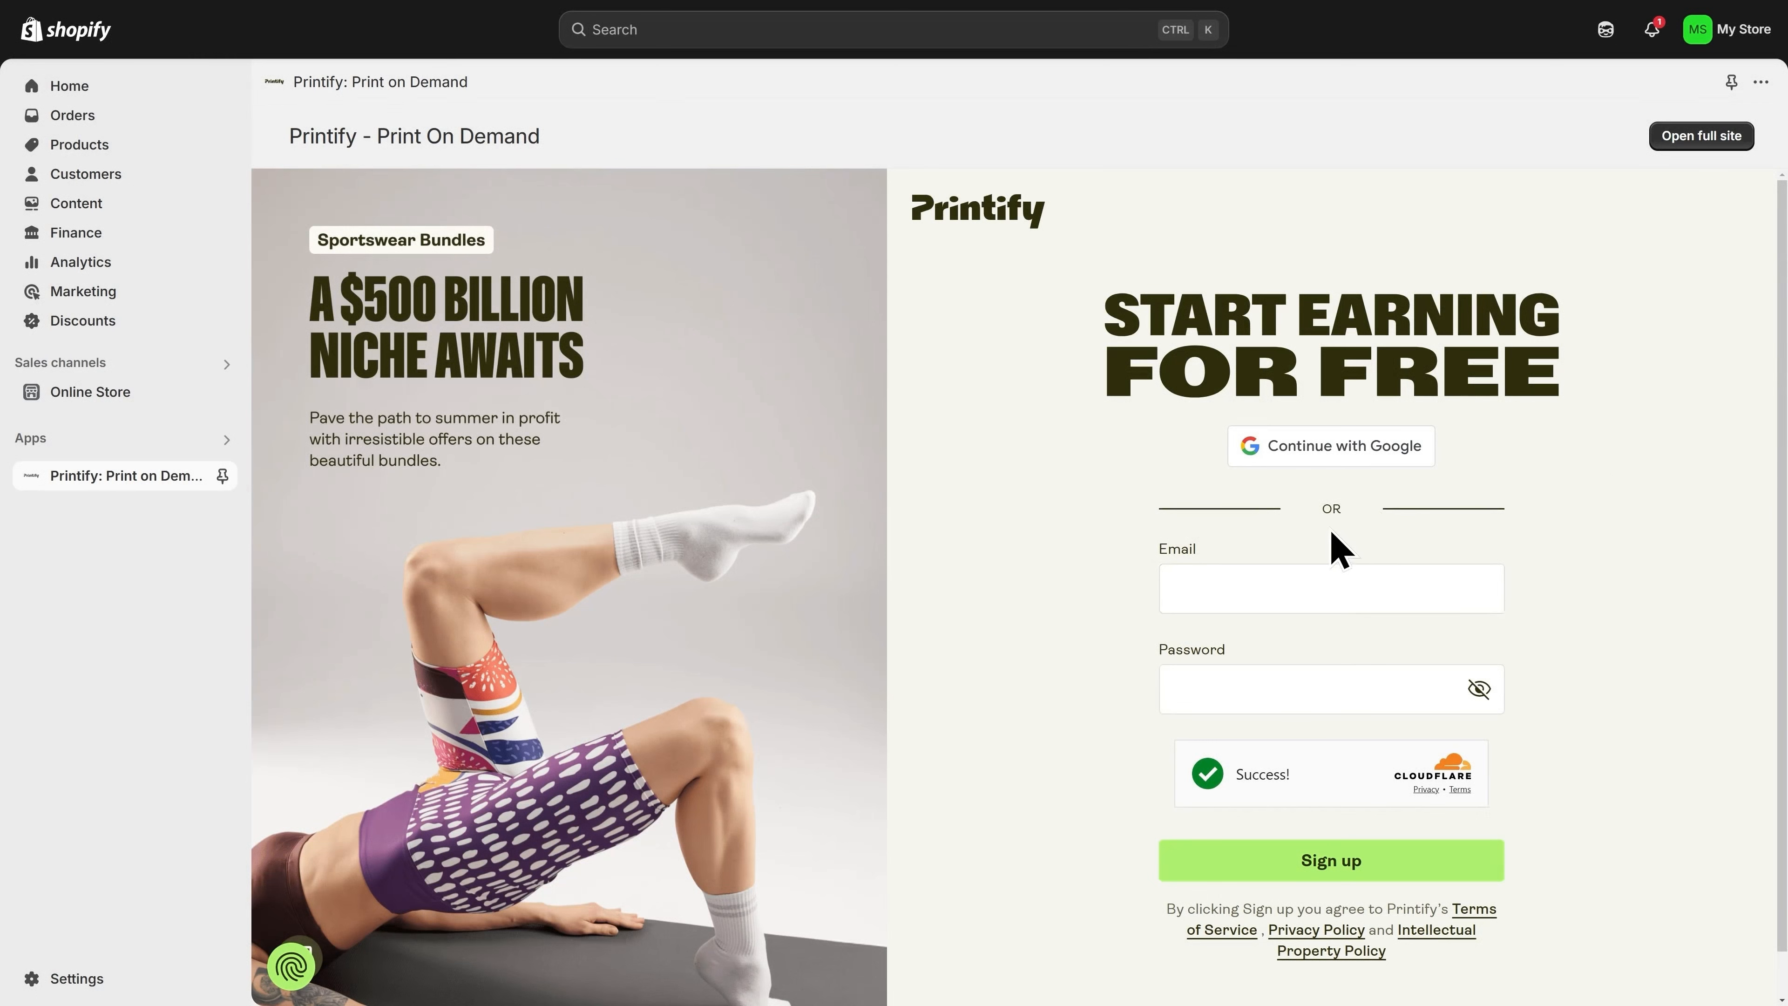
scroll(1585, 610, "down", 1)
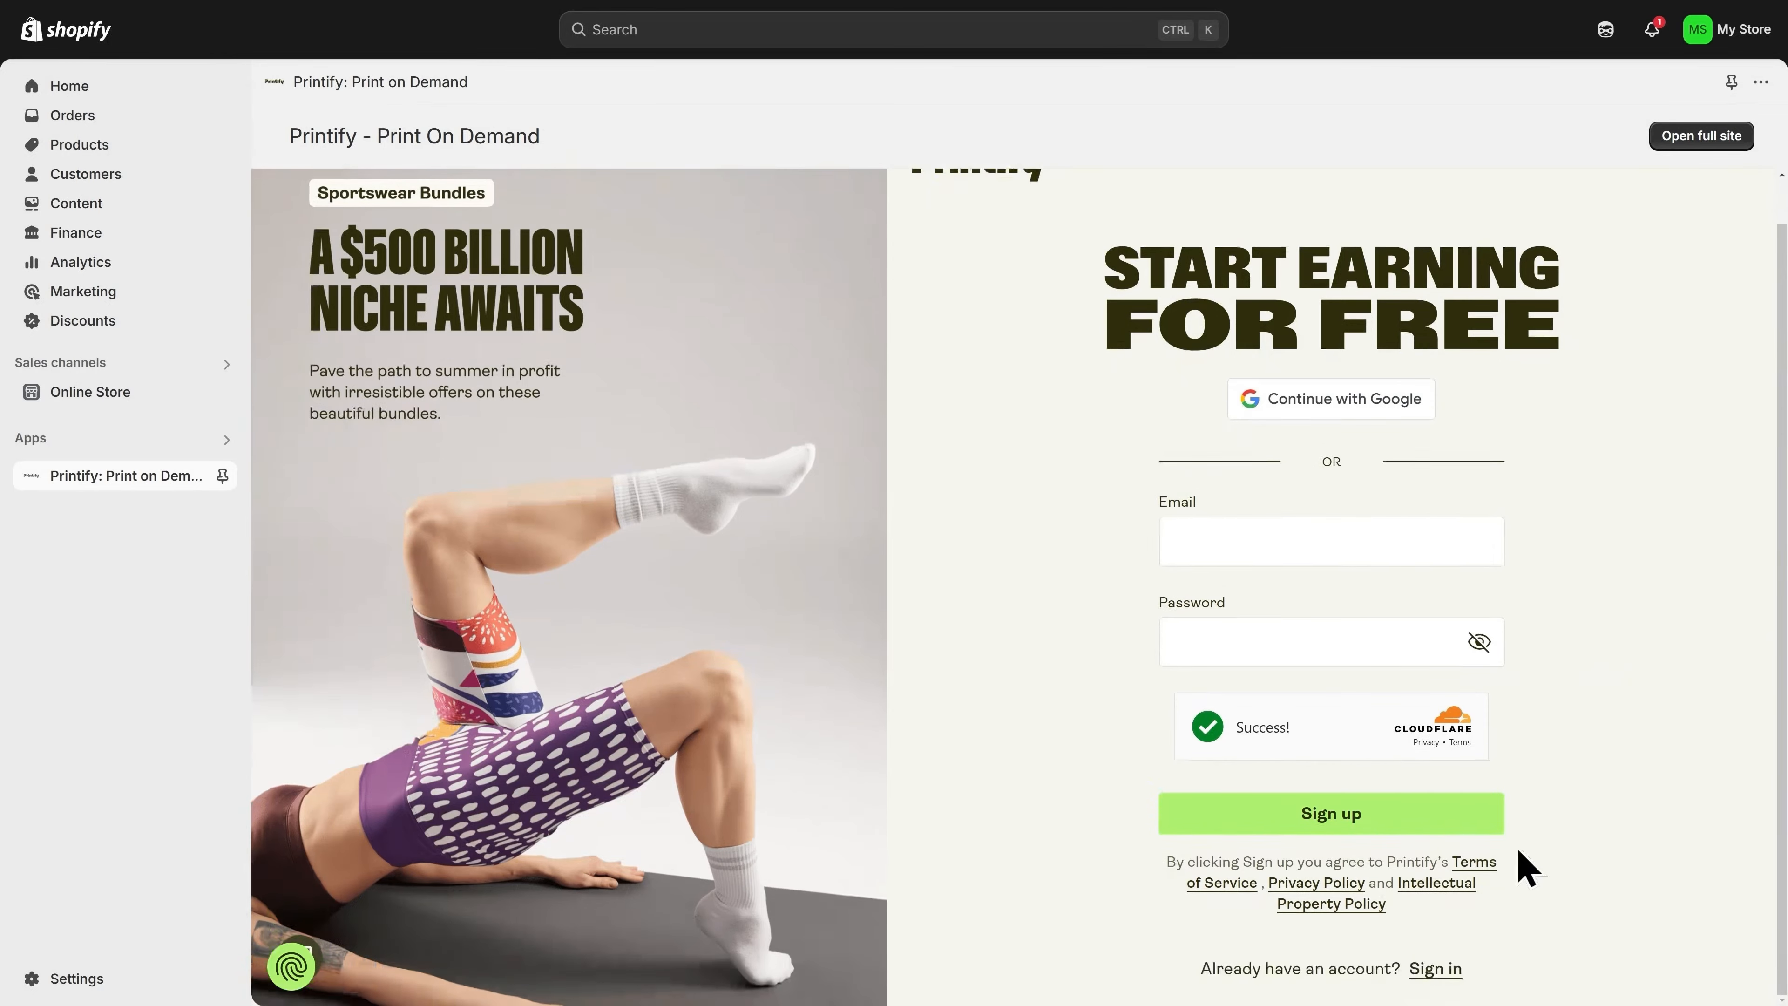
left_click(1435, 969)
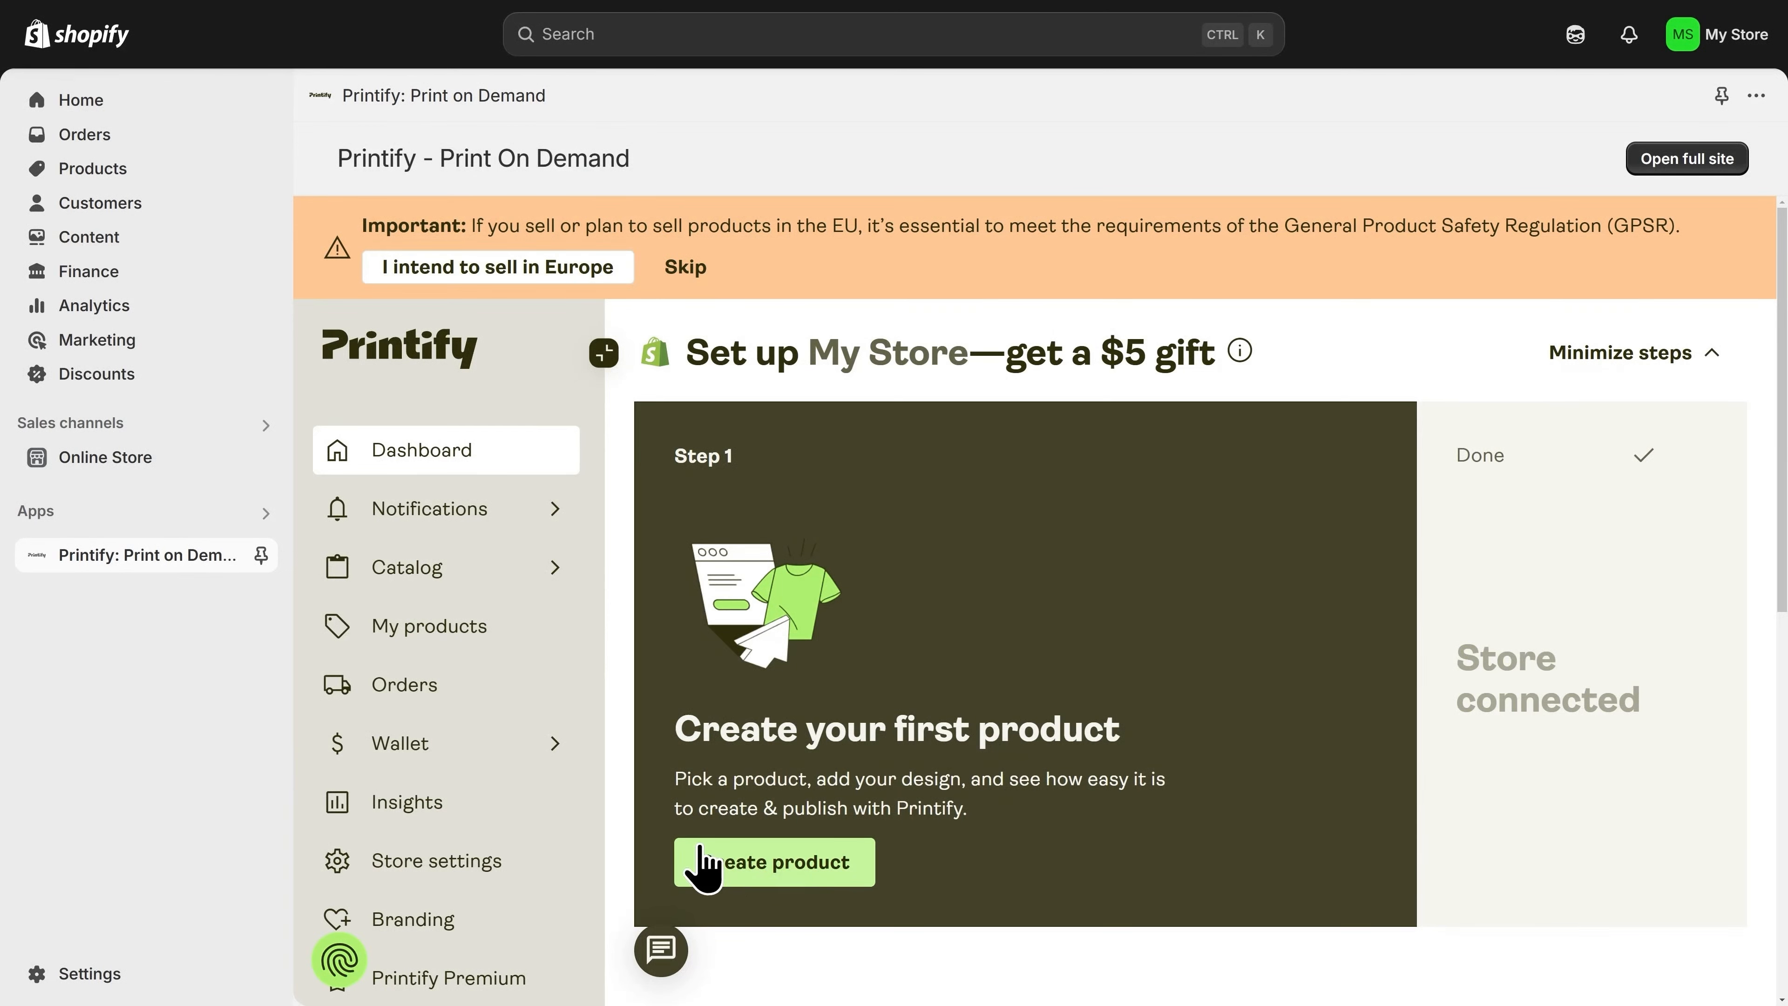
Rename the store to FurPrints in Printify's store settings and save.
left_click(425, 872)
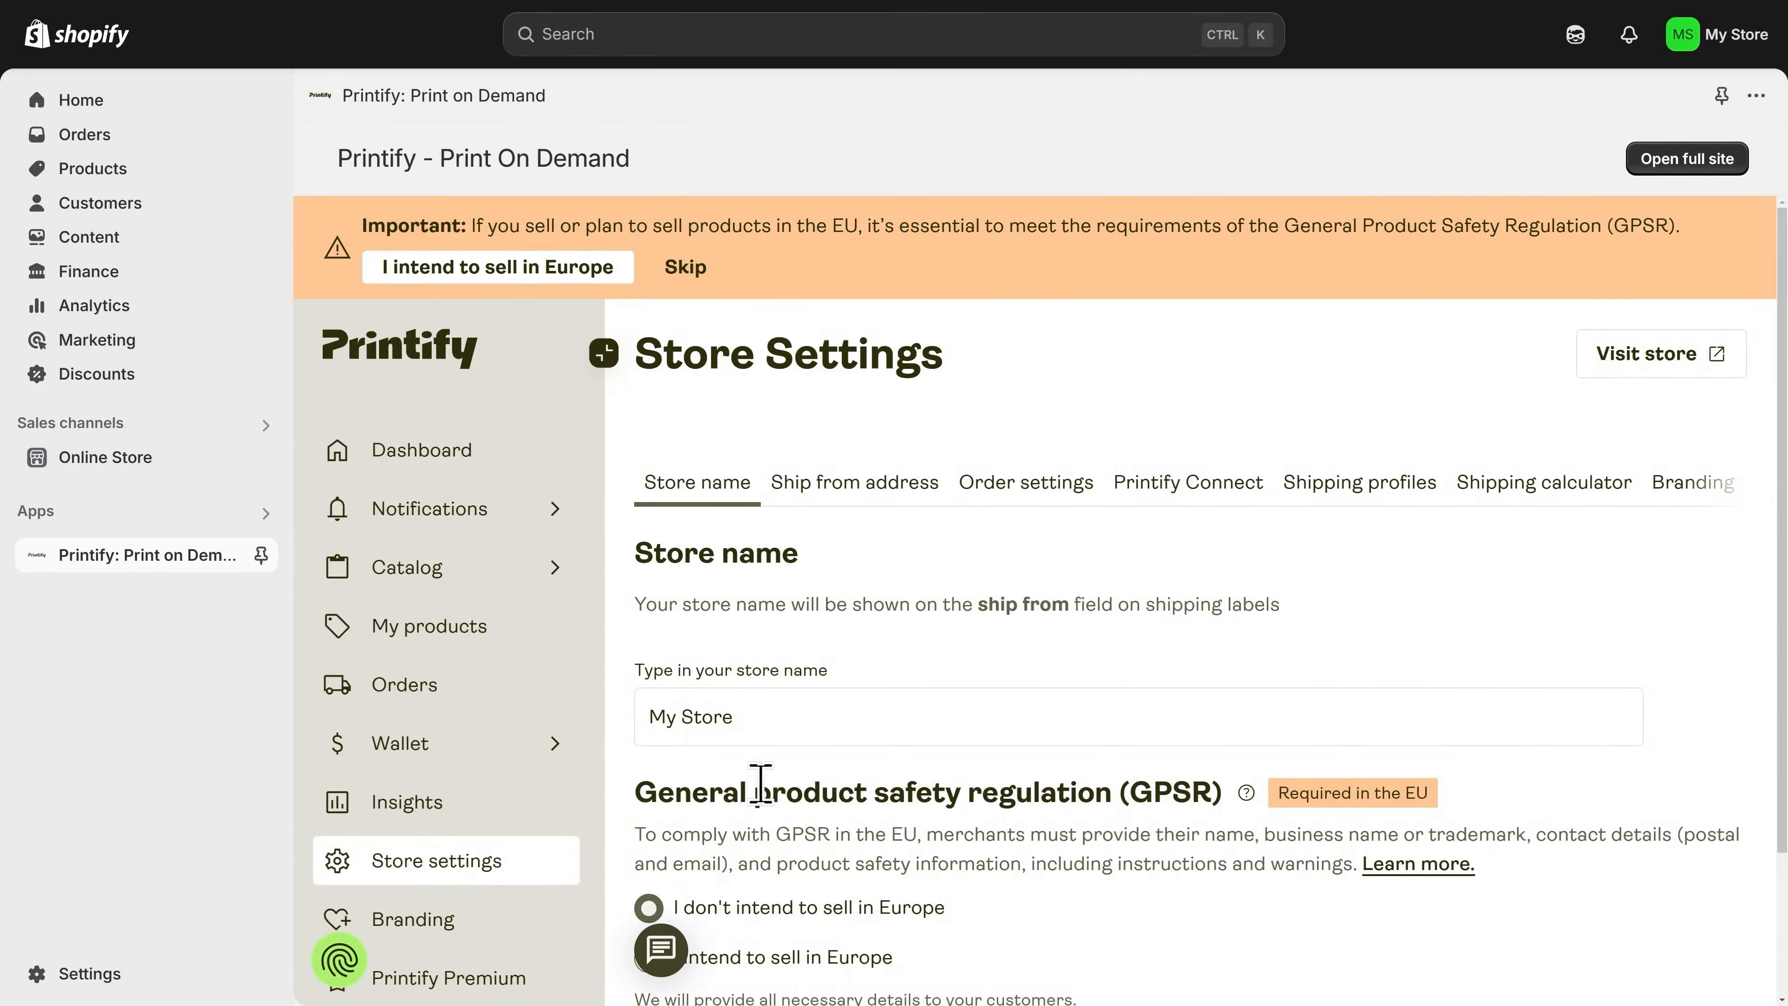
triple_click(758, 733)
type("FurPrints")
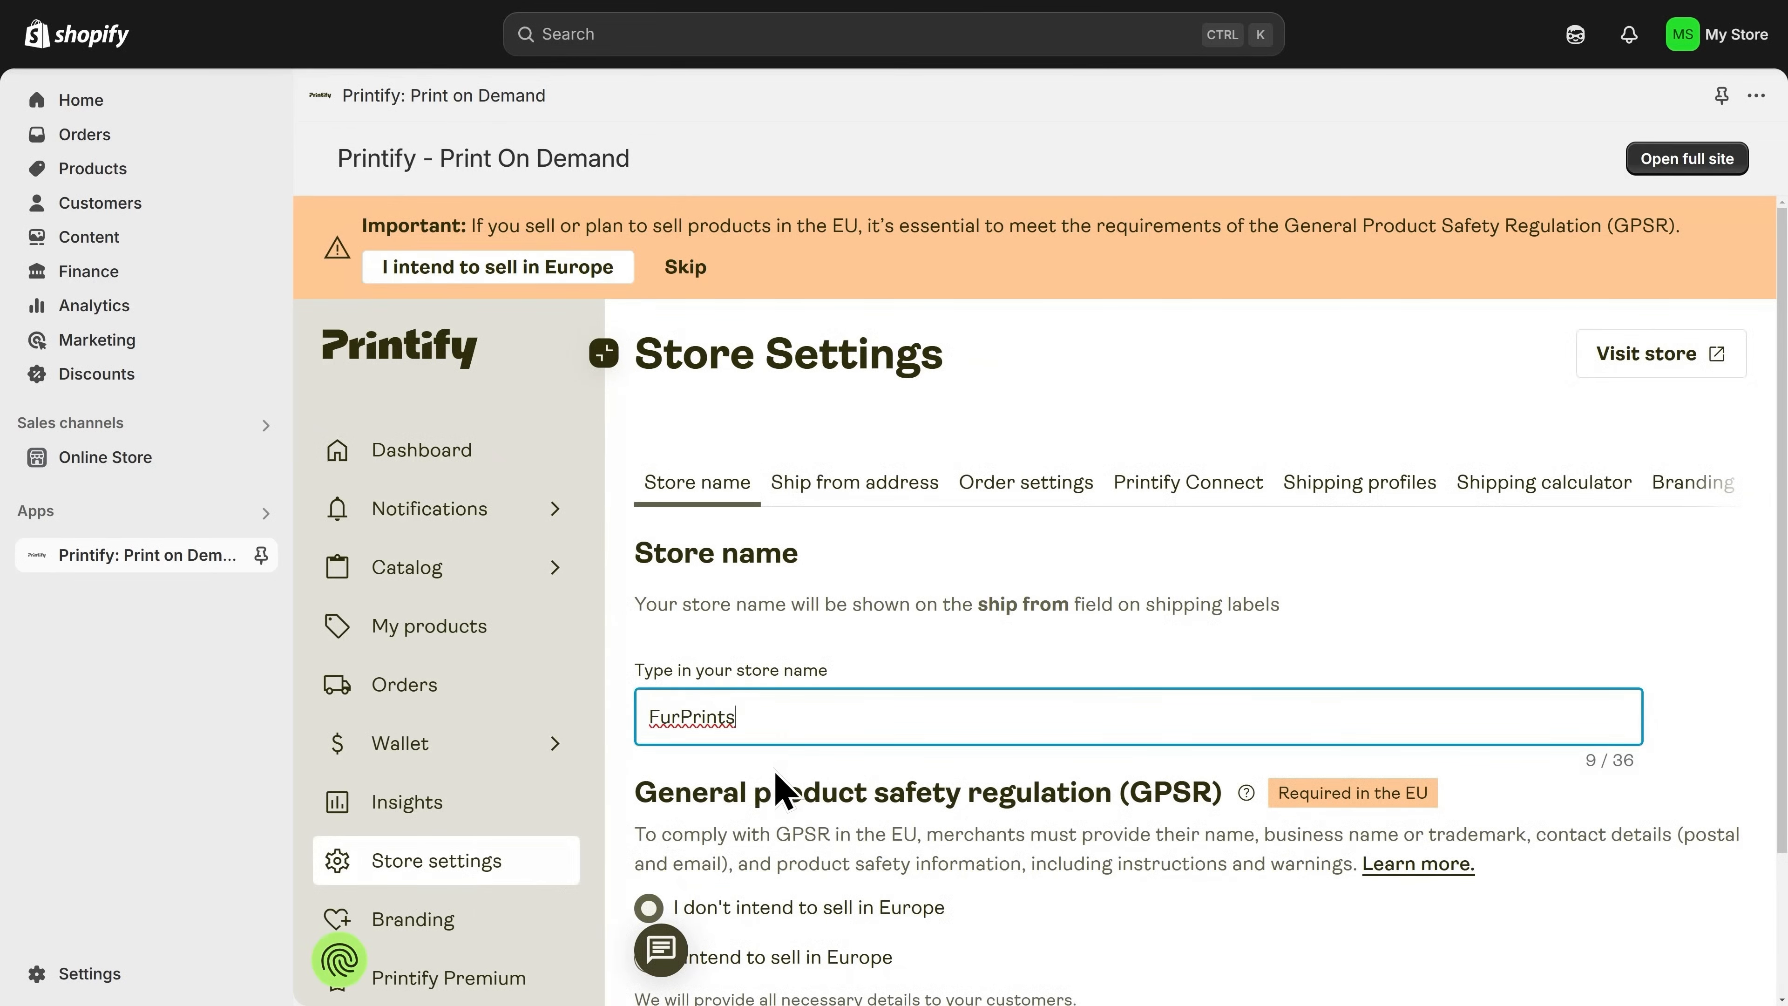
scroll(775, 793, "down", 2)
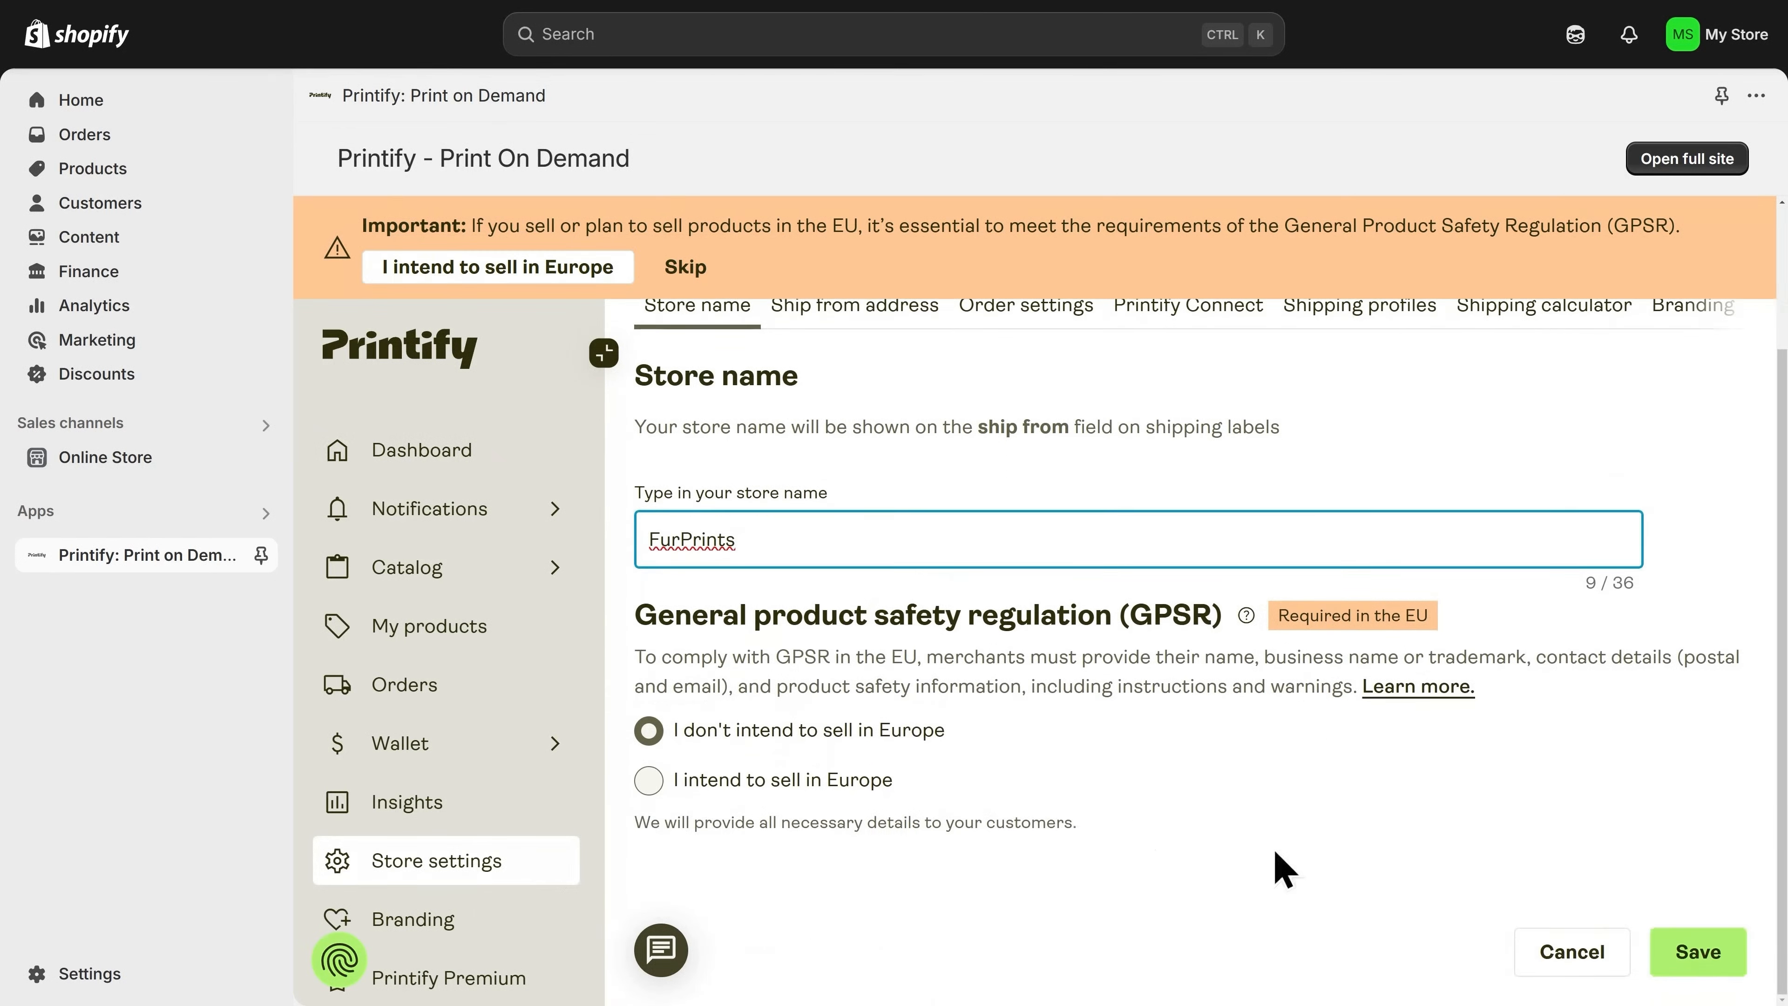
left_click(1700, 958)
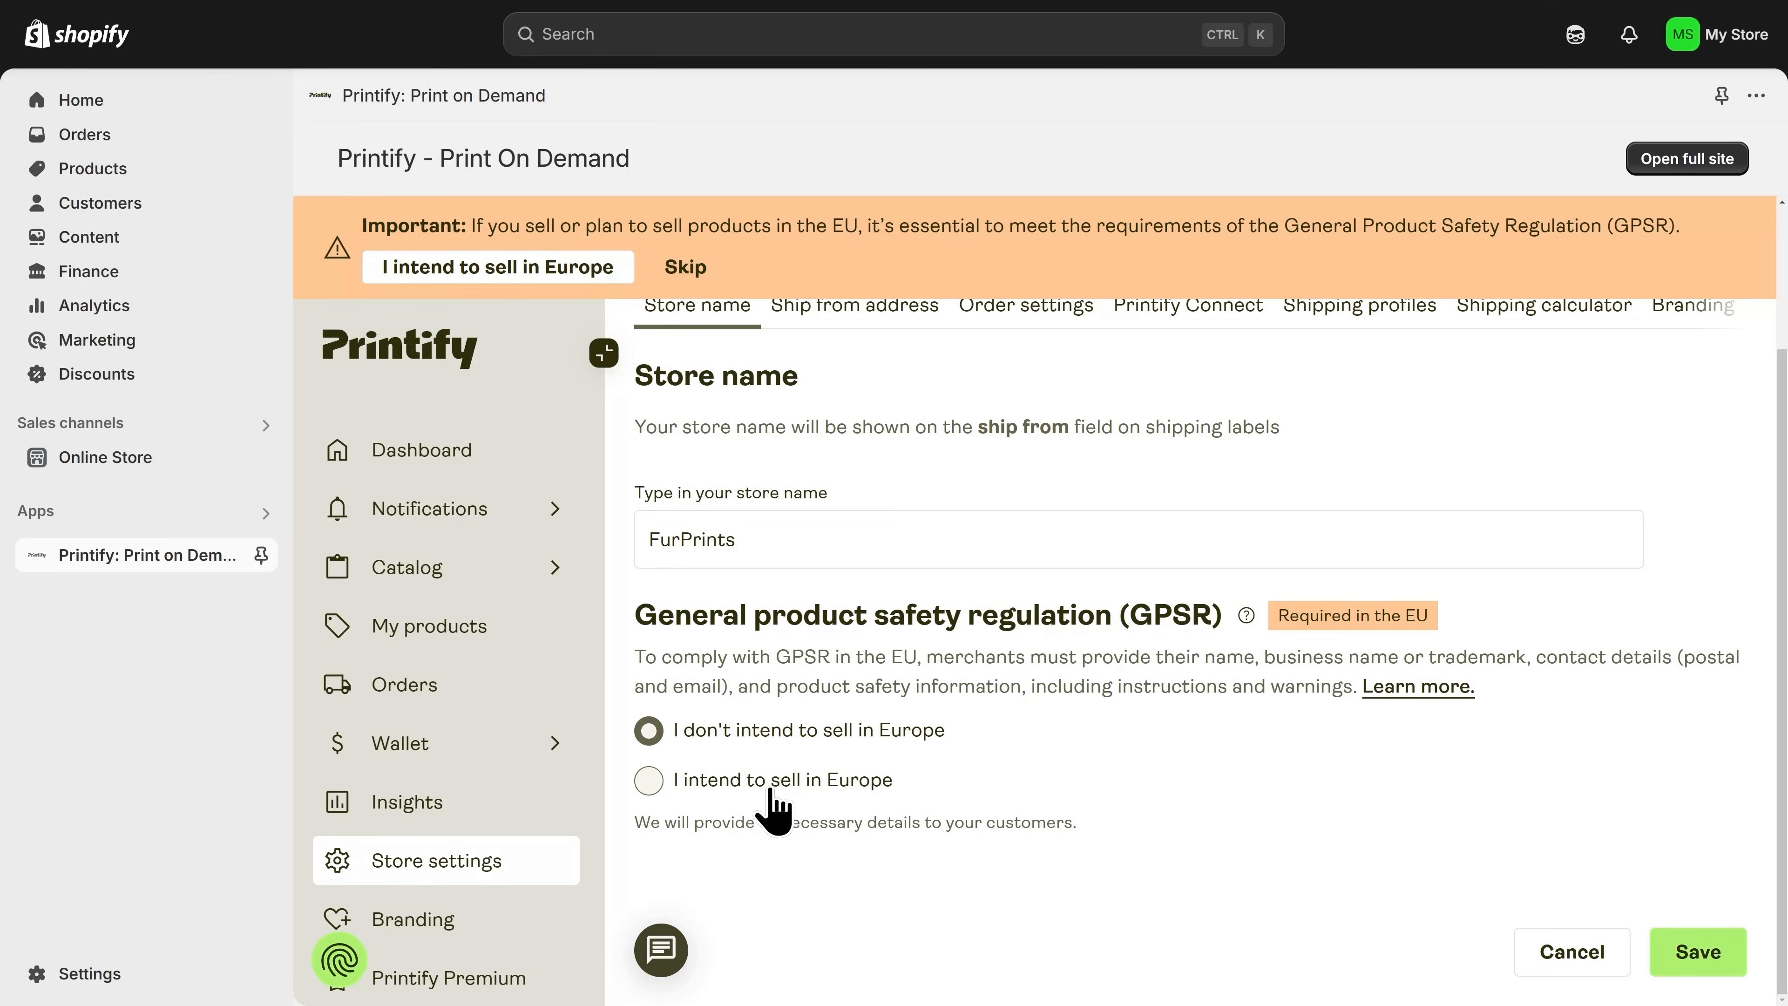
Review the Printify payment details, including the balance, payment card and billing currency options.
left_click(442, 748)
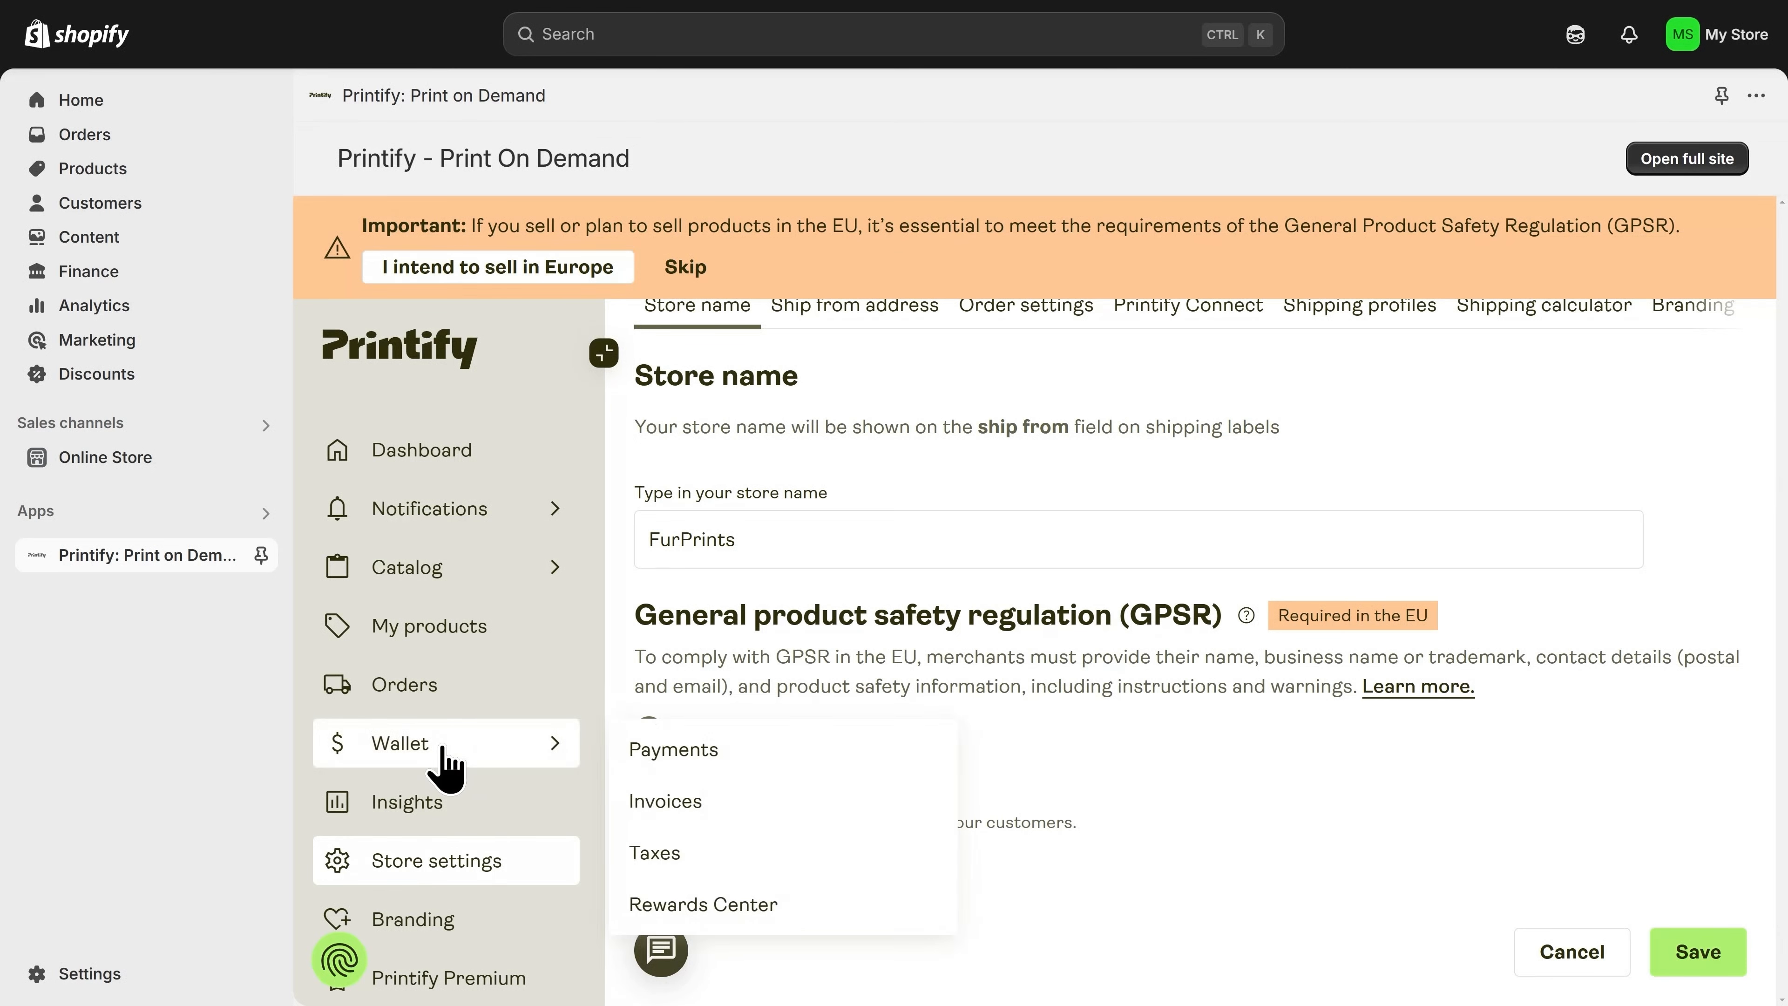
left_click(700, 757)
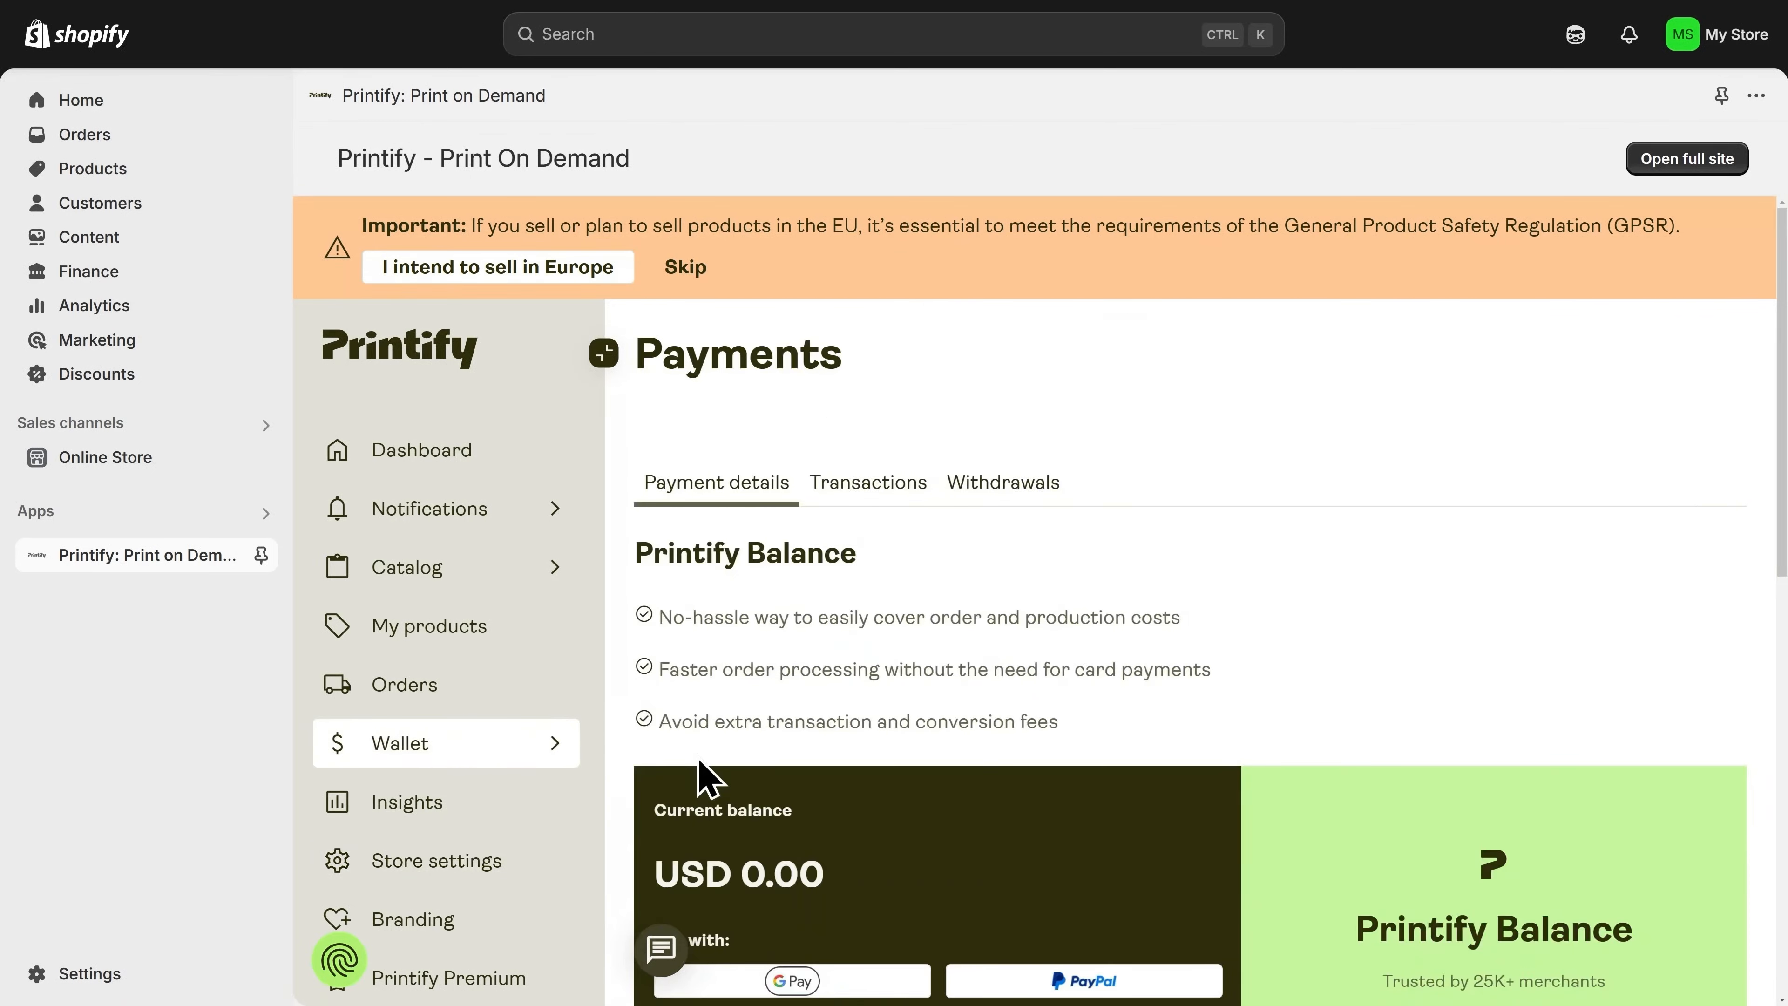
scroll(732, 740, "down", 2)
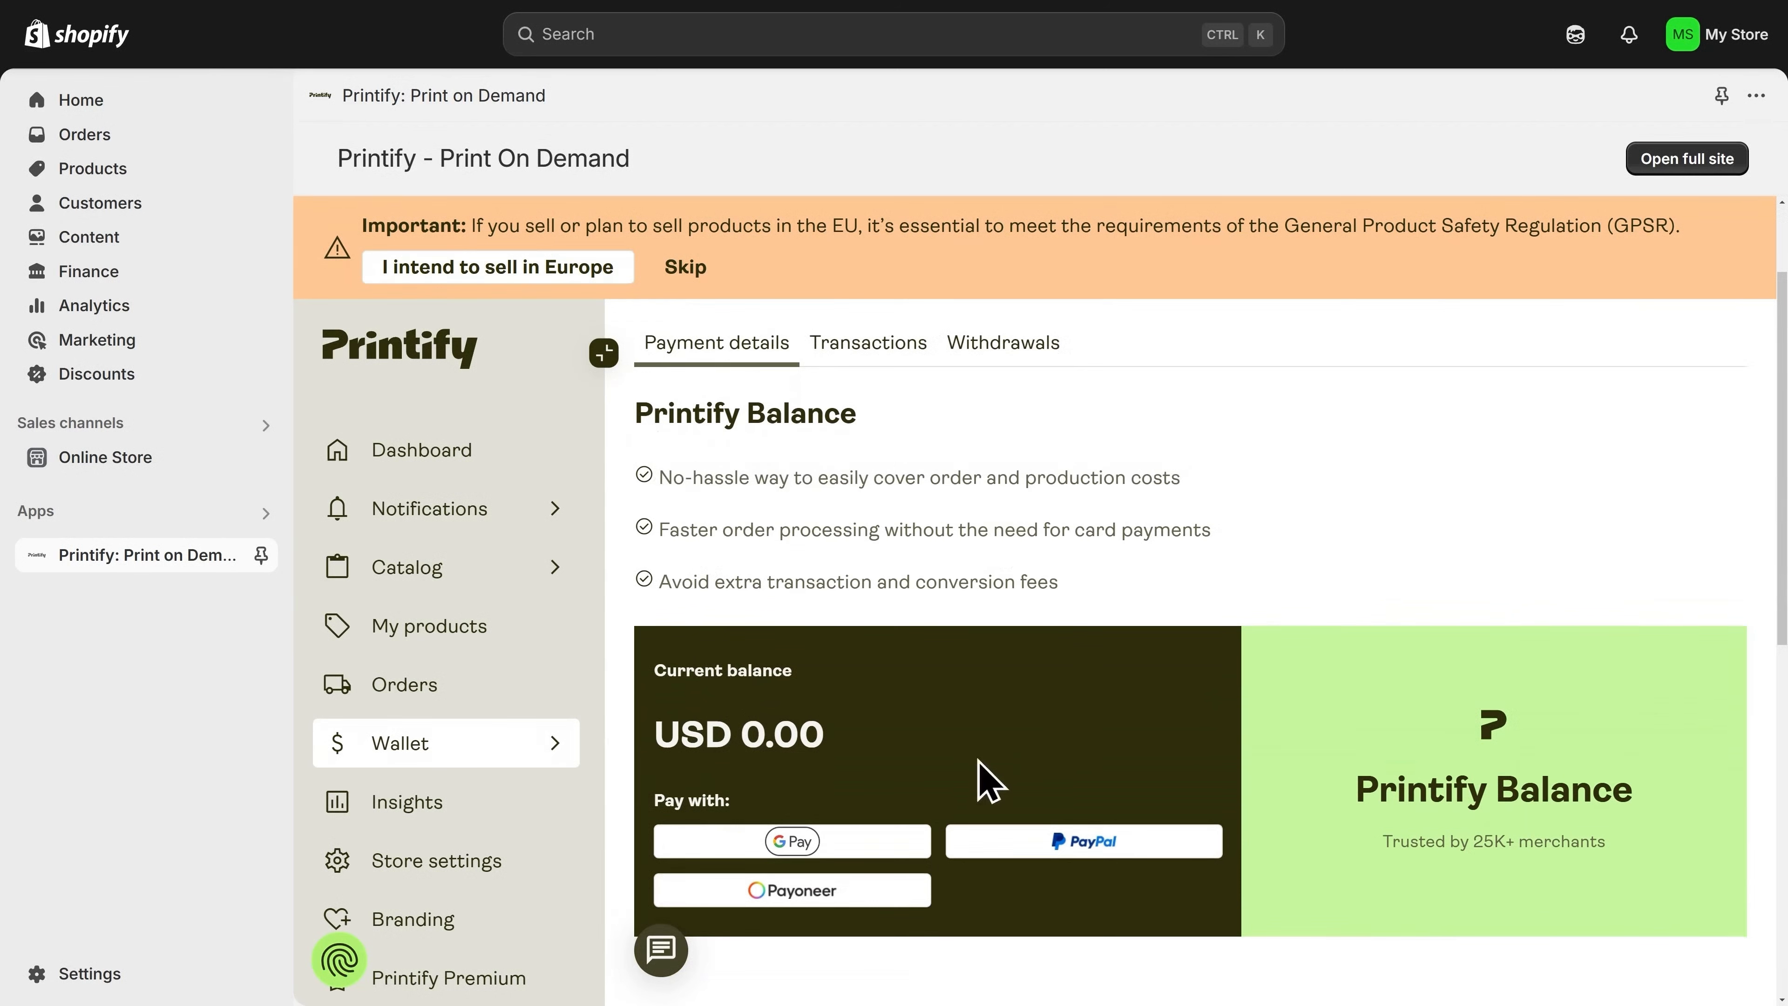
scroll(872, 777, "down", 4)
scroll(872, 777, "down", 3)
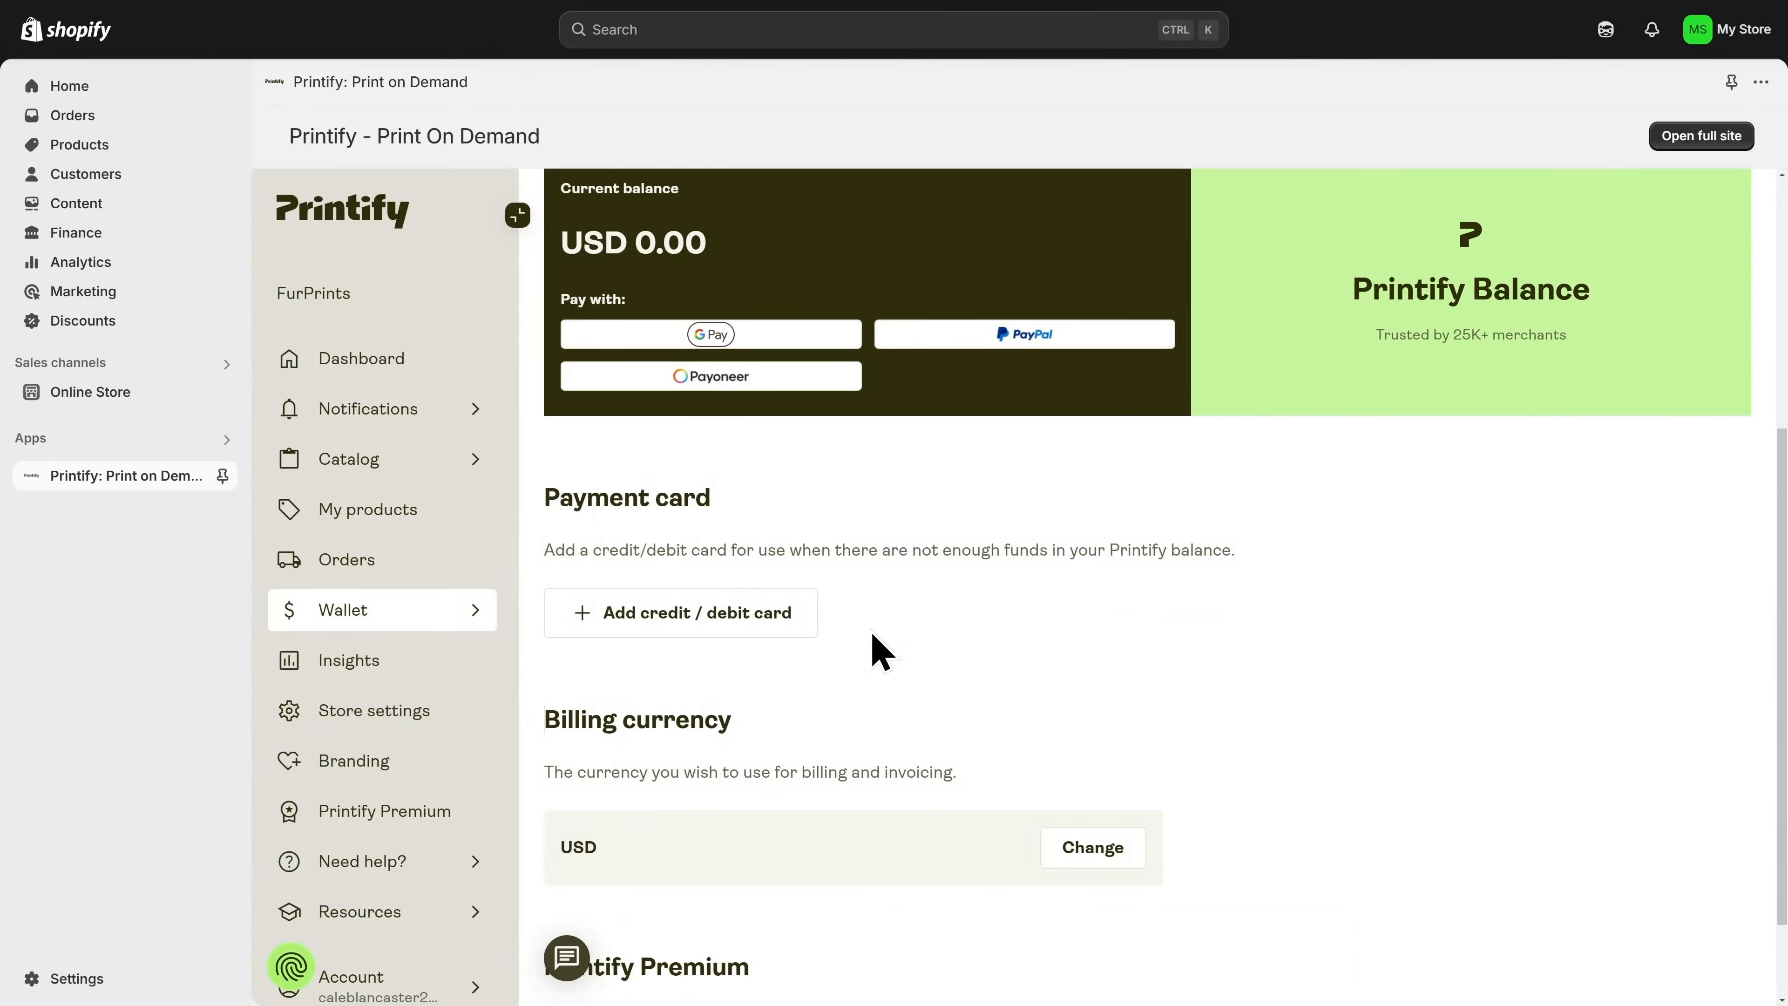
Open the Bella+Canvas Unisex Jersey Short Sleeve Tee from Printify's T-shirts catalog.
left_click(397, 462)
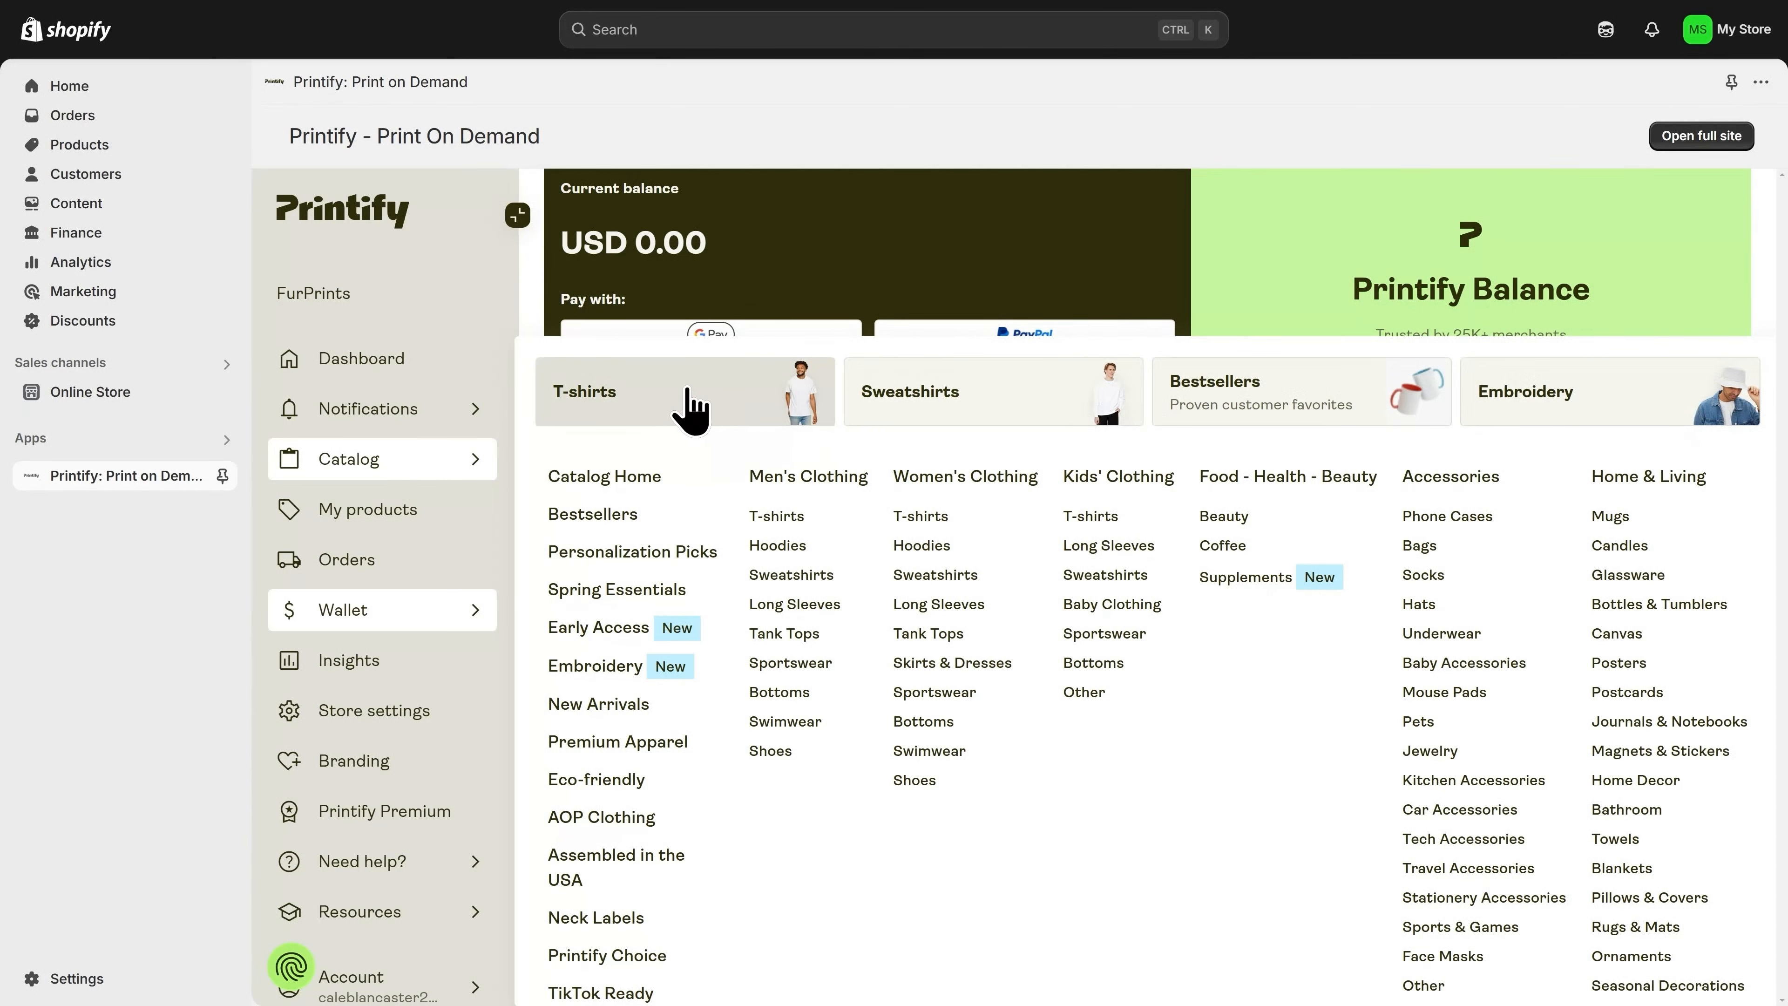
left_click(690, 410)
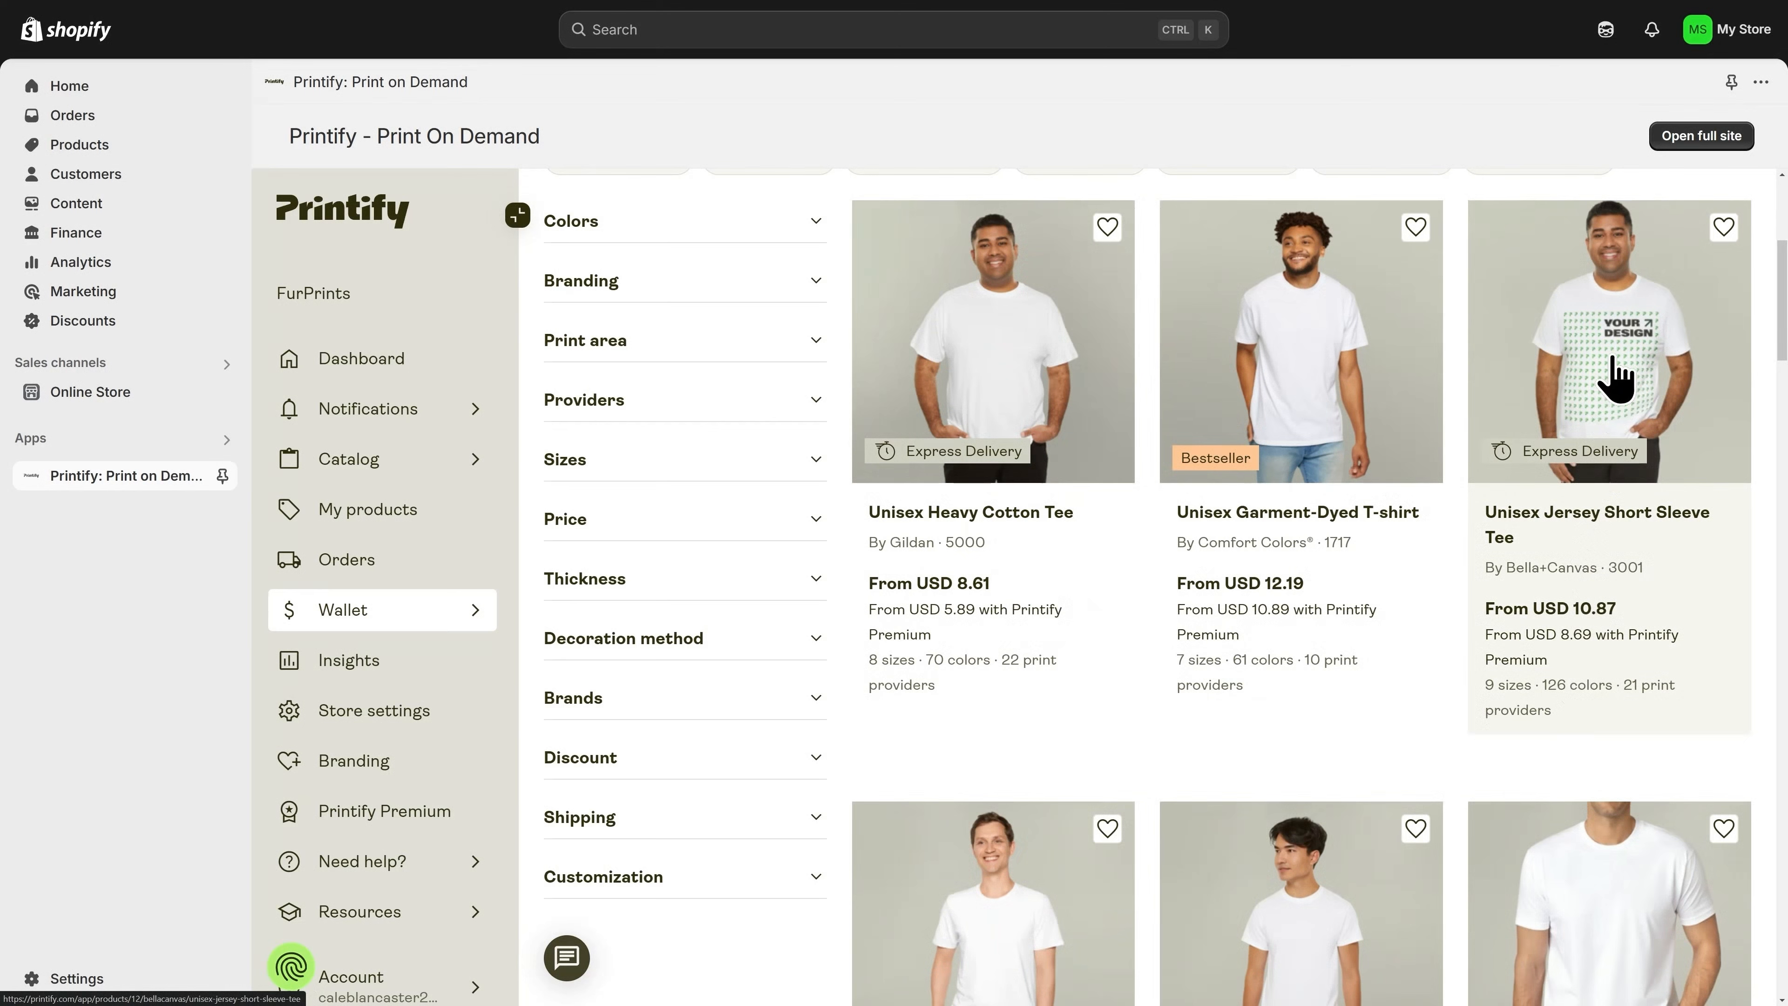
left_click(1618, 364)
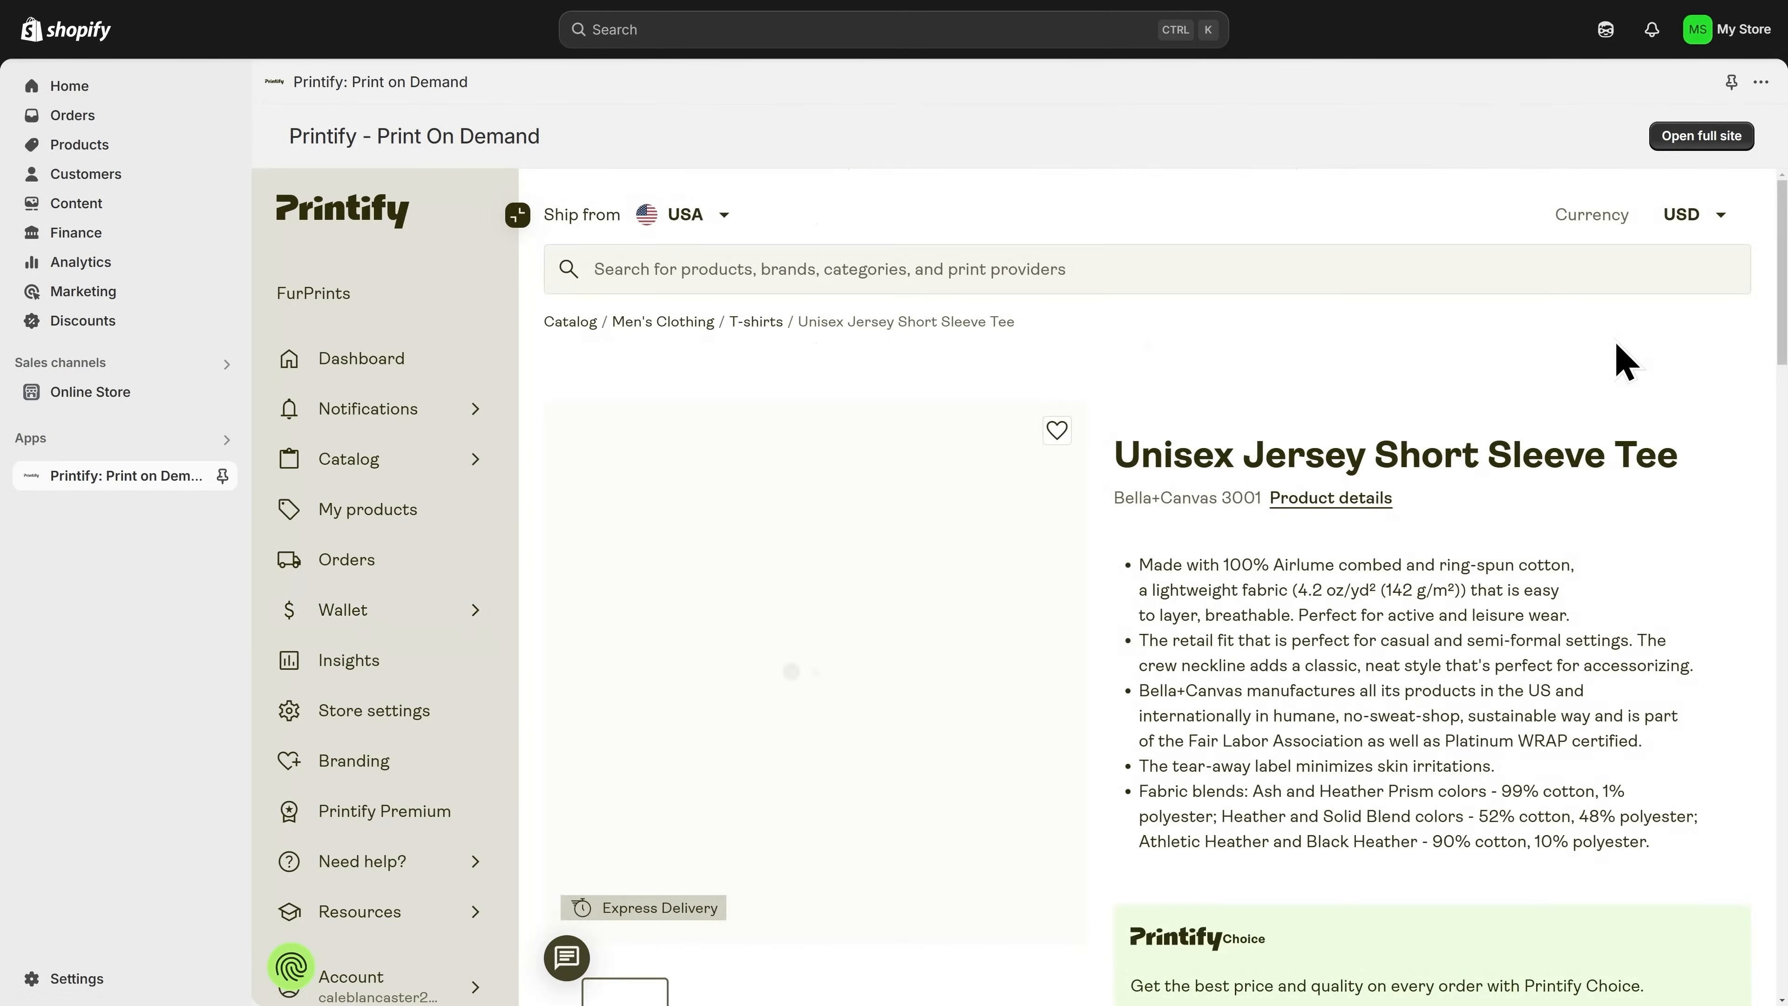
Switch the Unisex Jersey Short Sleeve Tee's fulfilment option to choosing a print provider manually.
scroll(1278, 536, "down", 9)
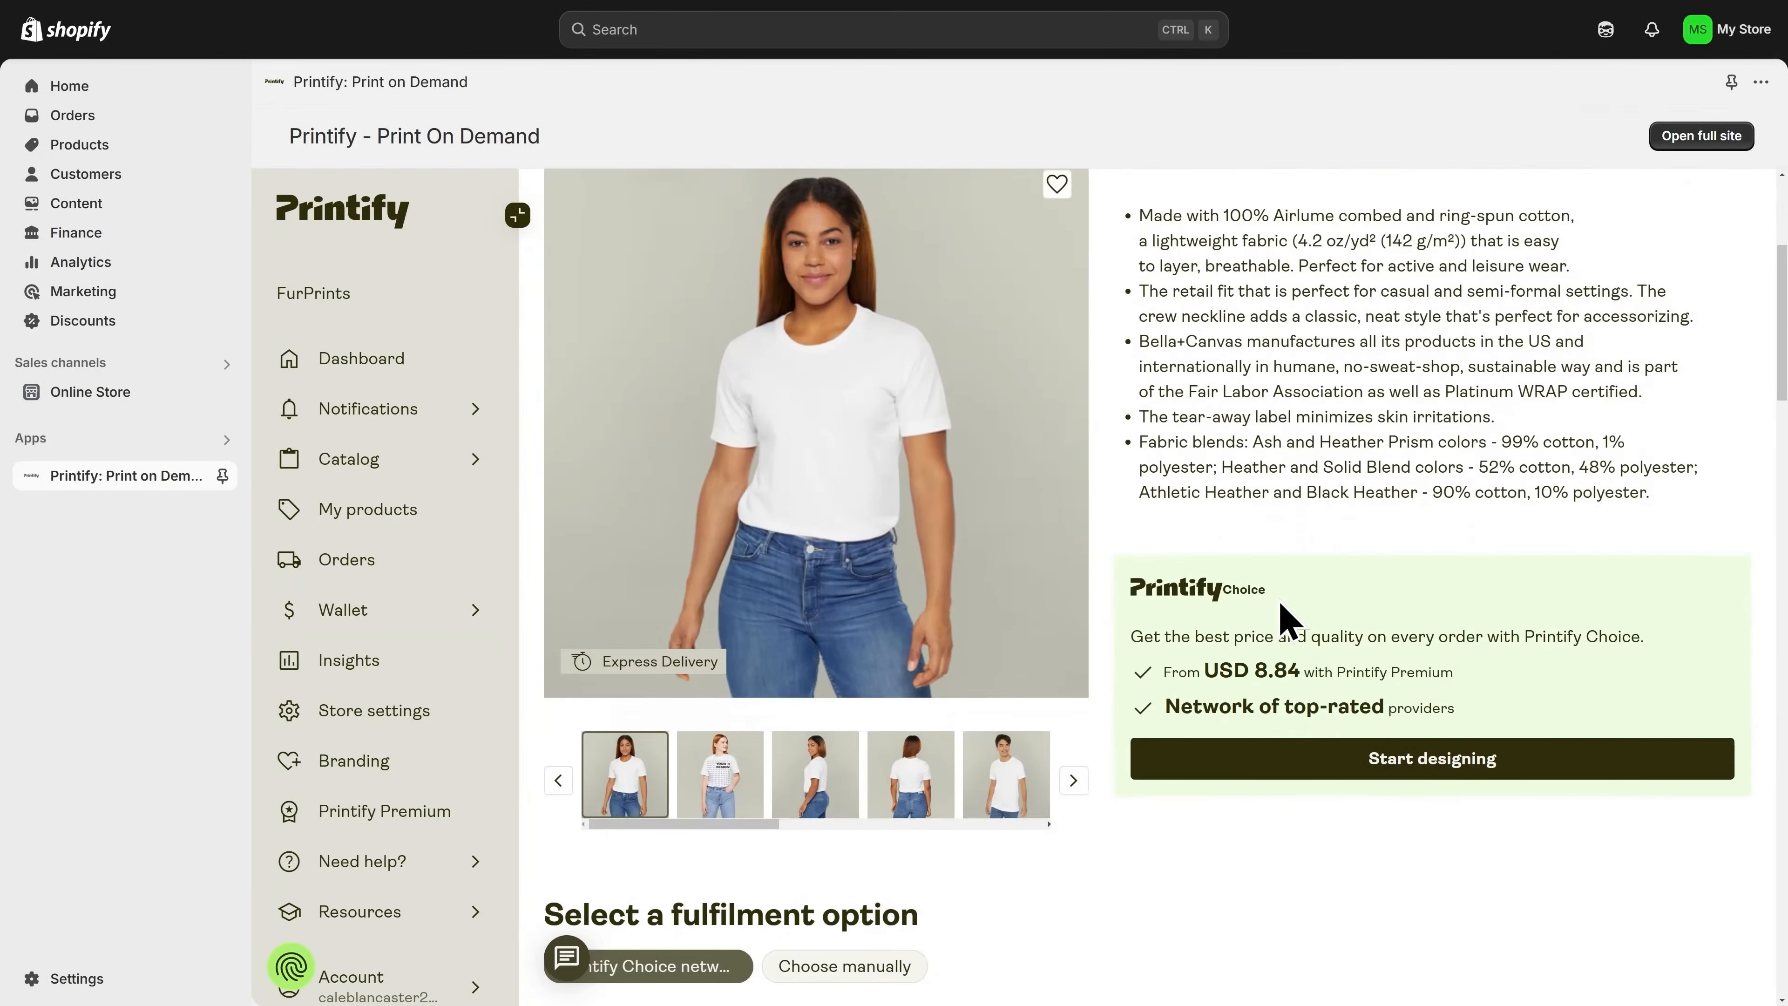
scroll(1279, 606, "down", 3)
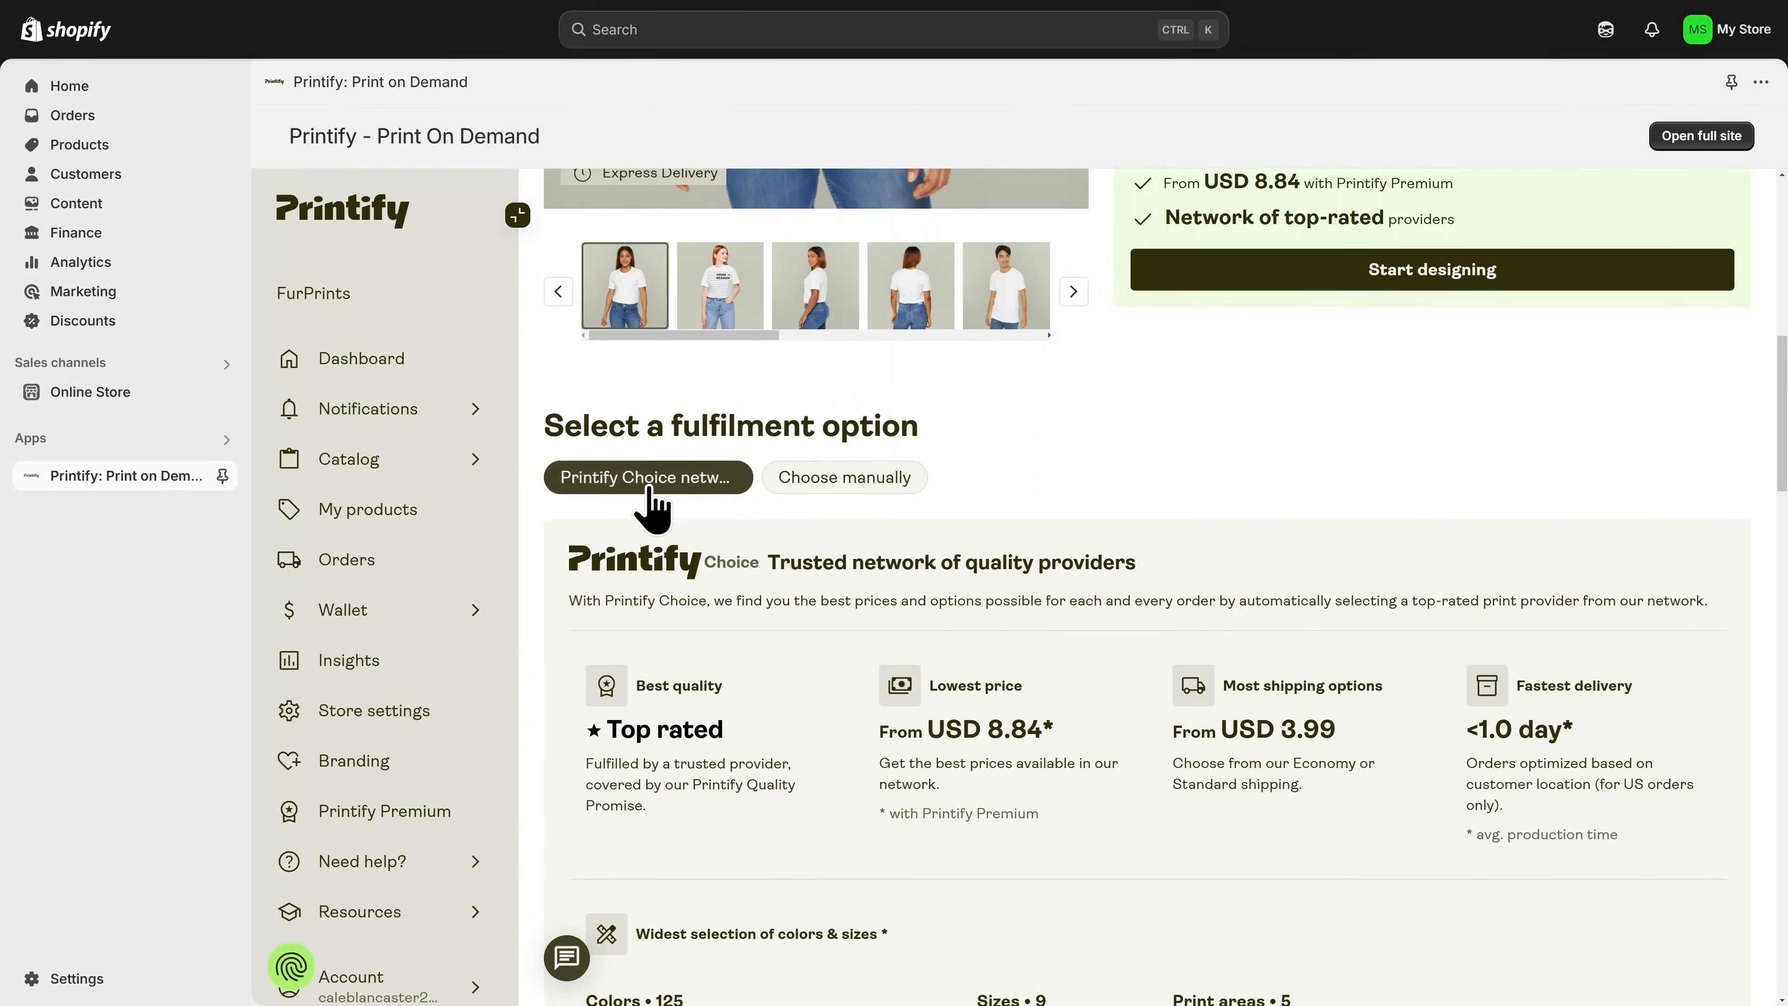
left_click(844, 478)
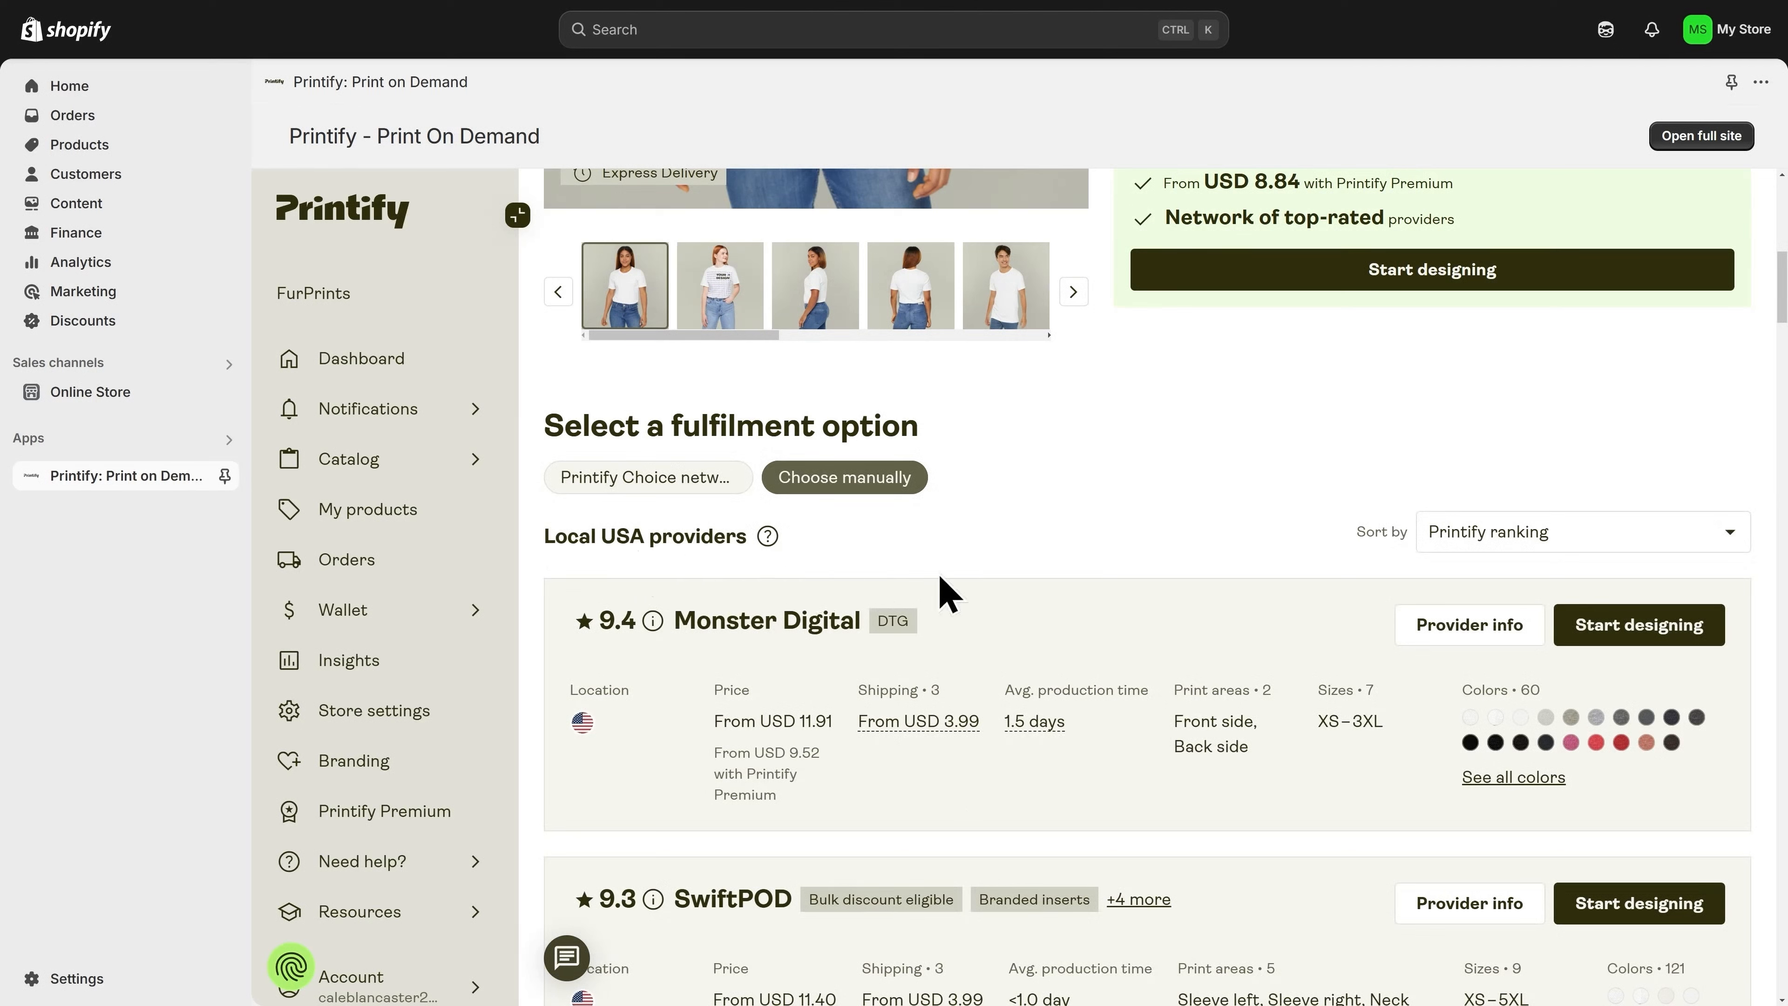
Review the available sorting options for the local USA providers without changing the order.
left_click(1533, 559)
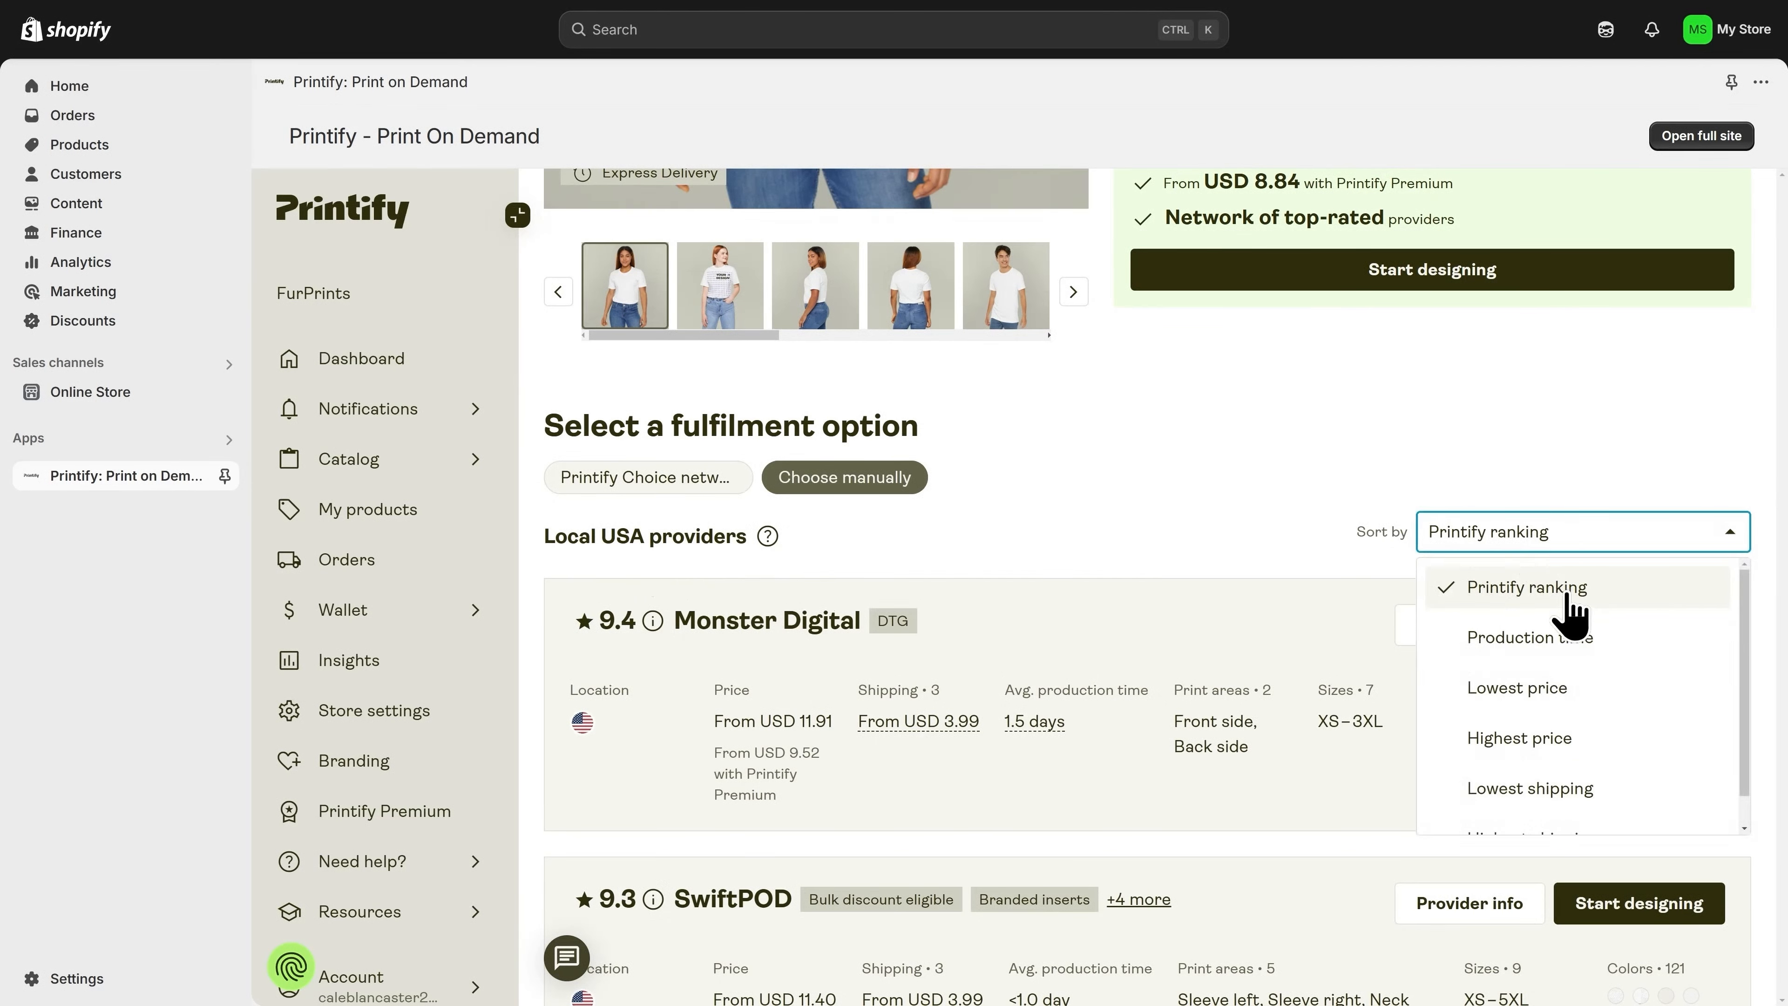
scroll(1553, 722, "down", 1)
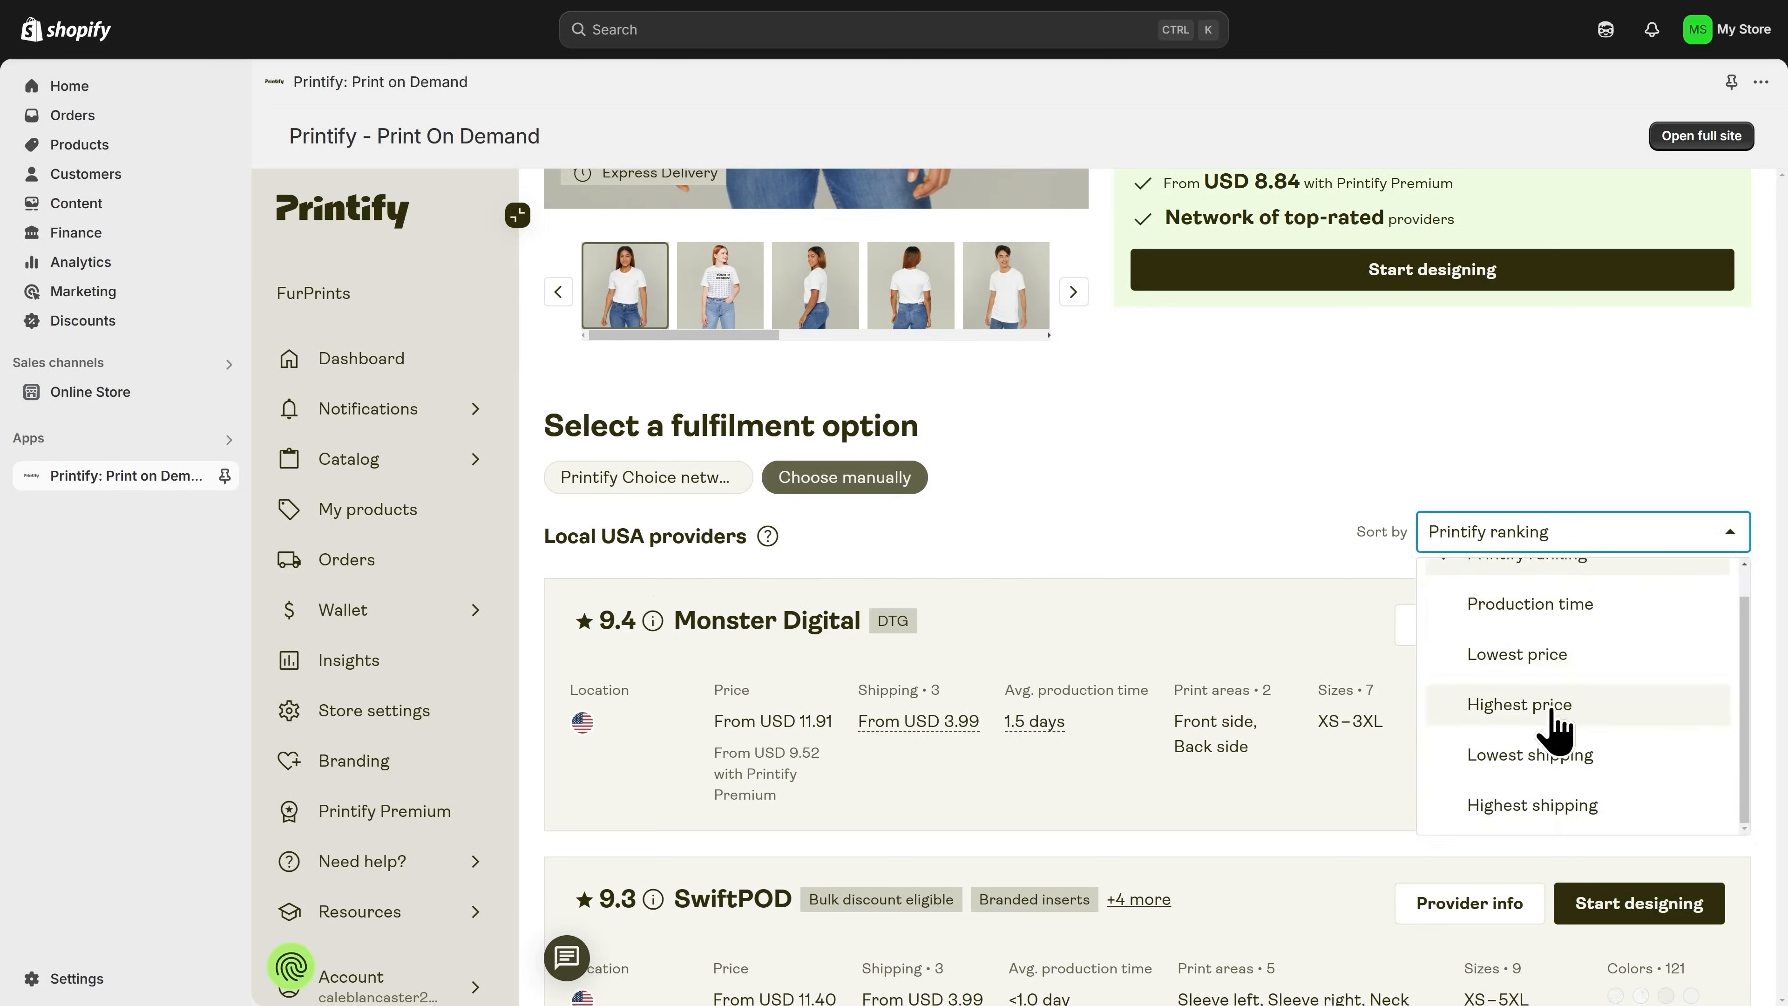
scroll(1554, 778, "up", 1)
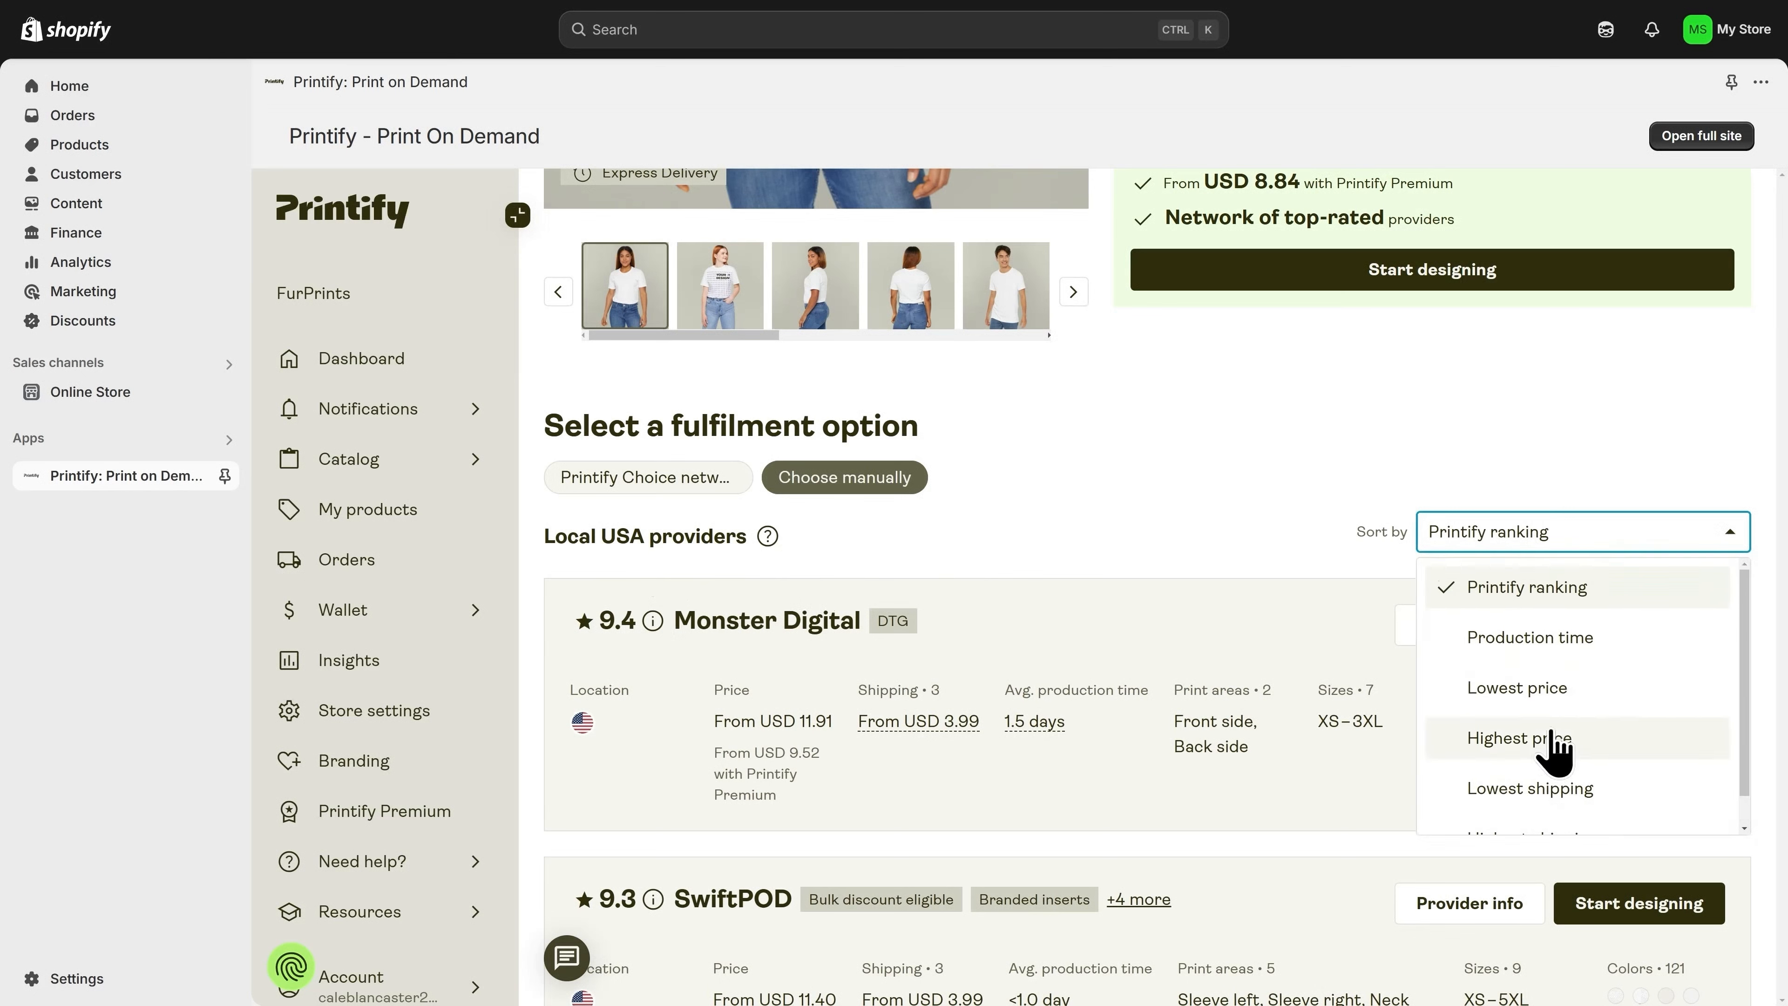
left_click(1602, 542)
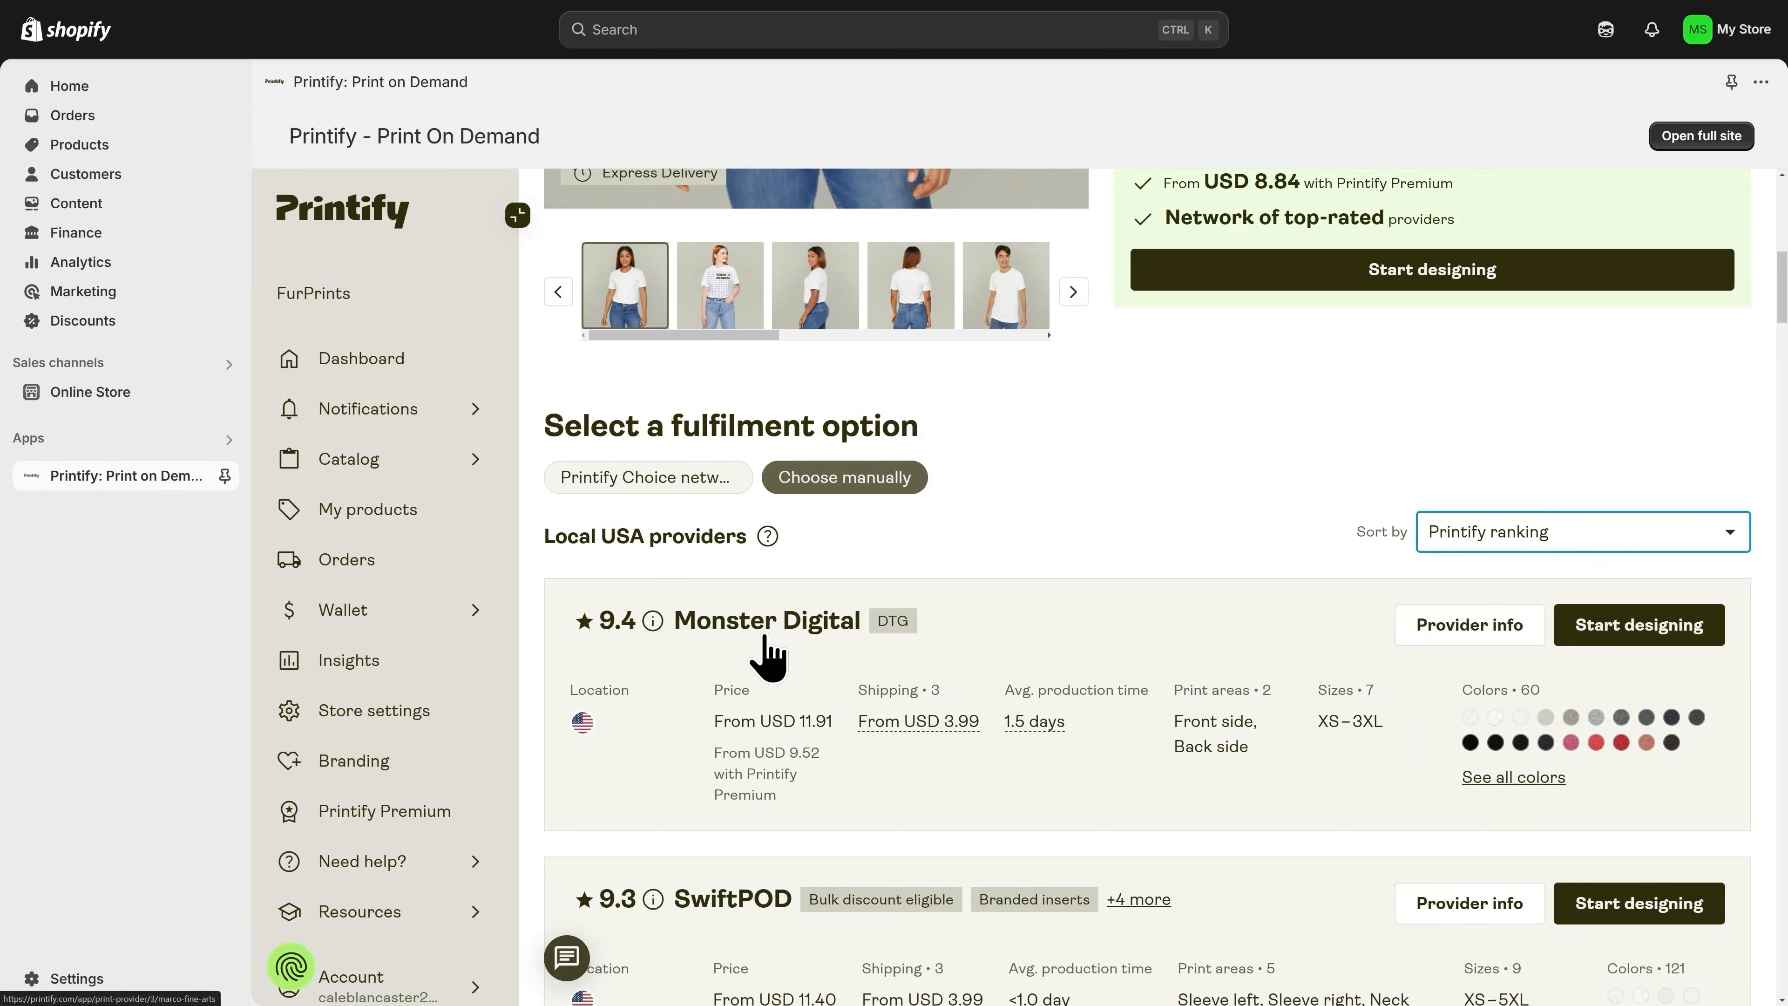
Start designing the tee with Monster Digital as print provider, skipping the Product Creator tour and dismissing the help tip.
left_click(1644, 642)
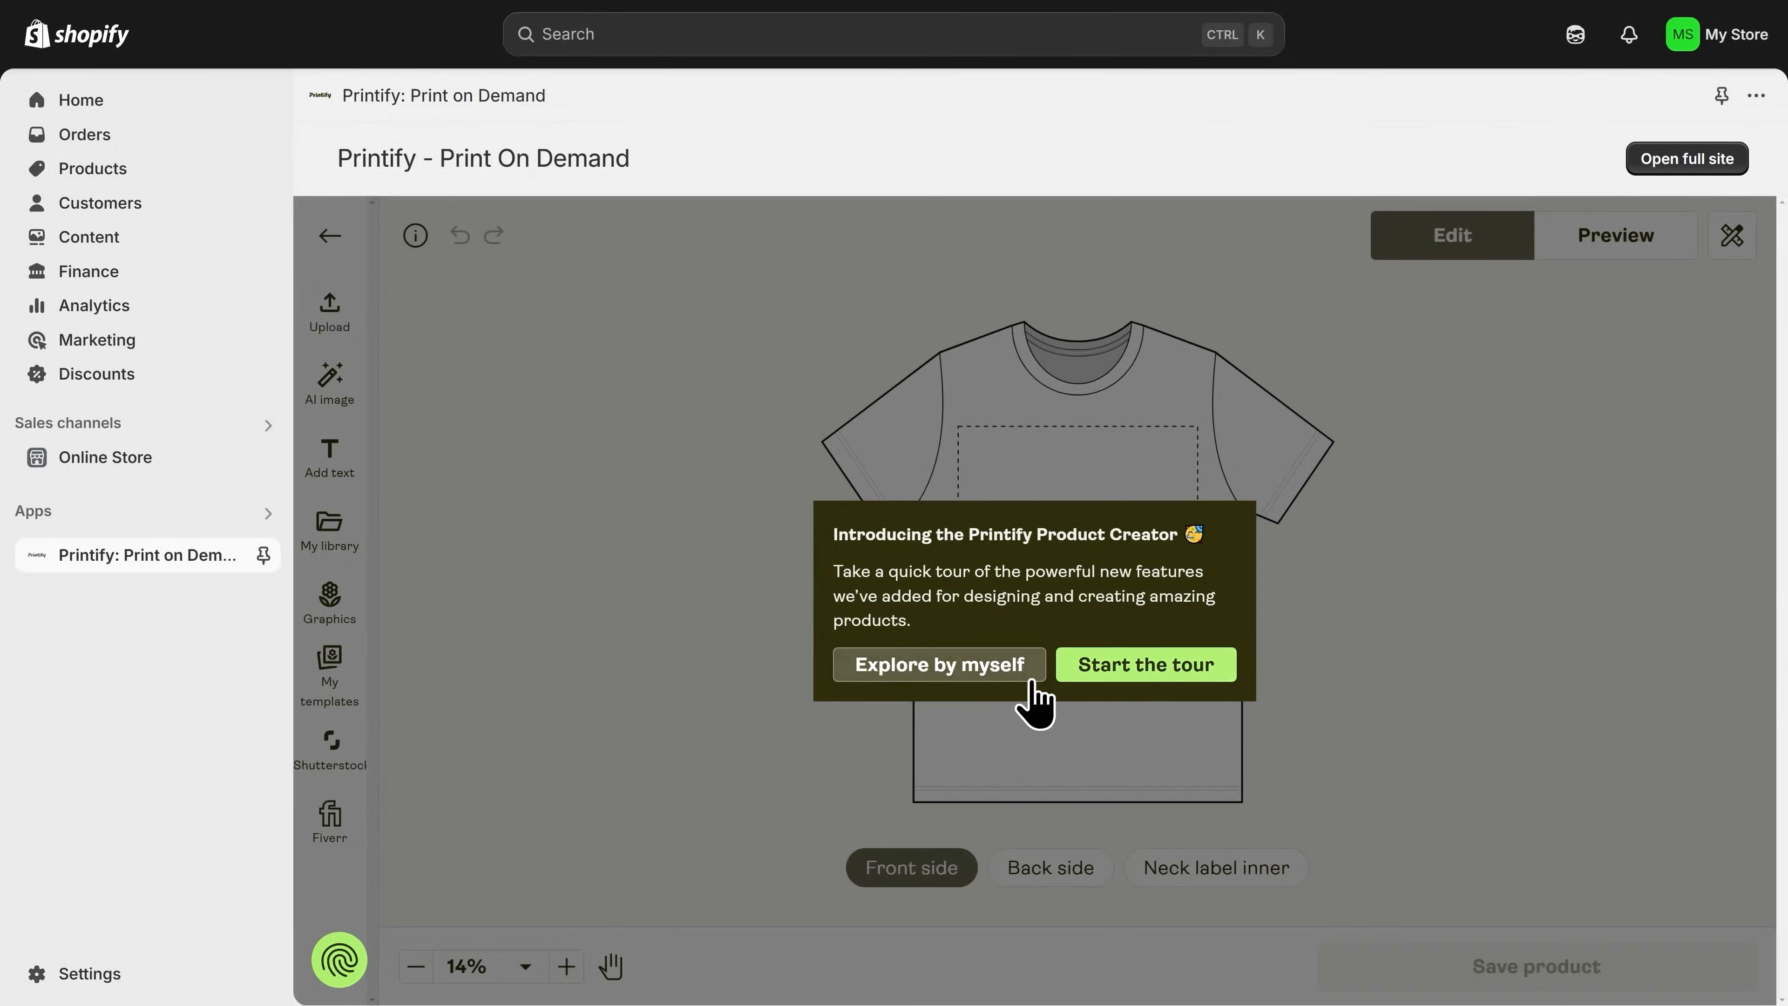
left_click(941, 676)
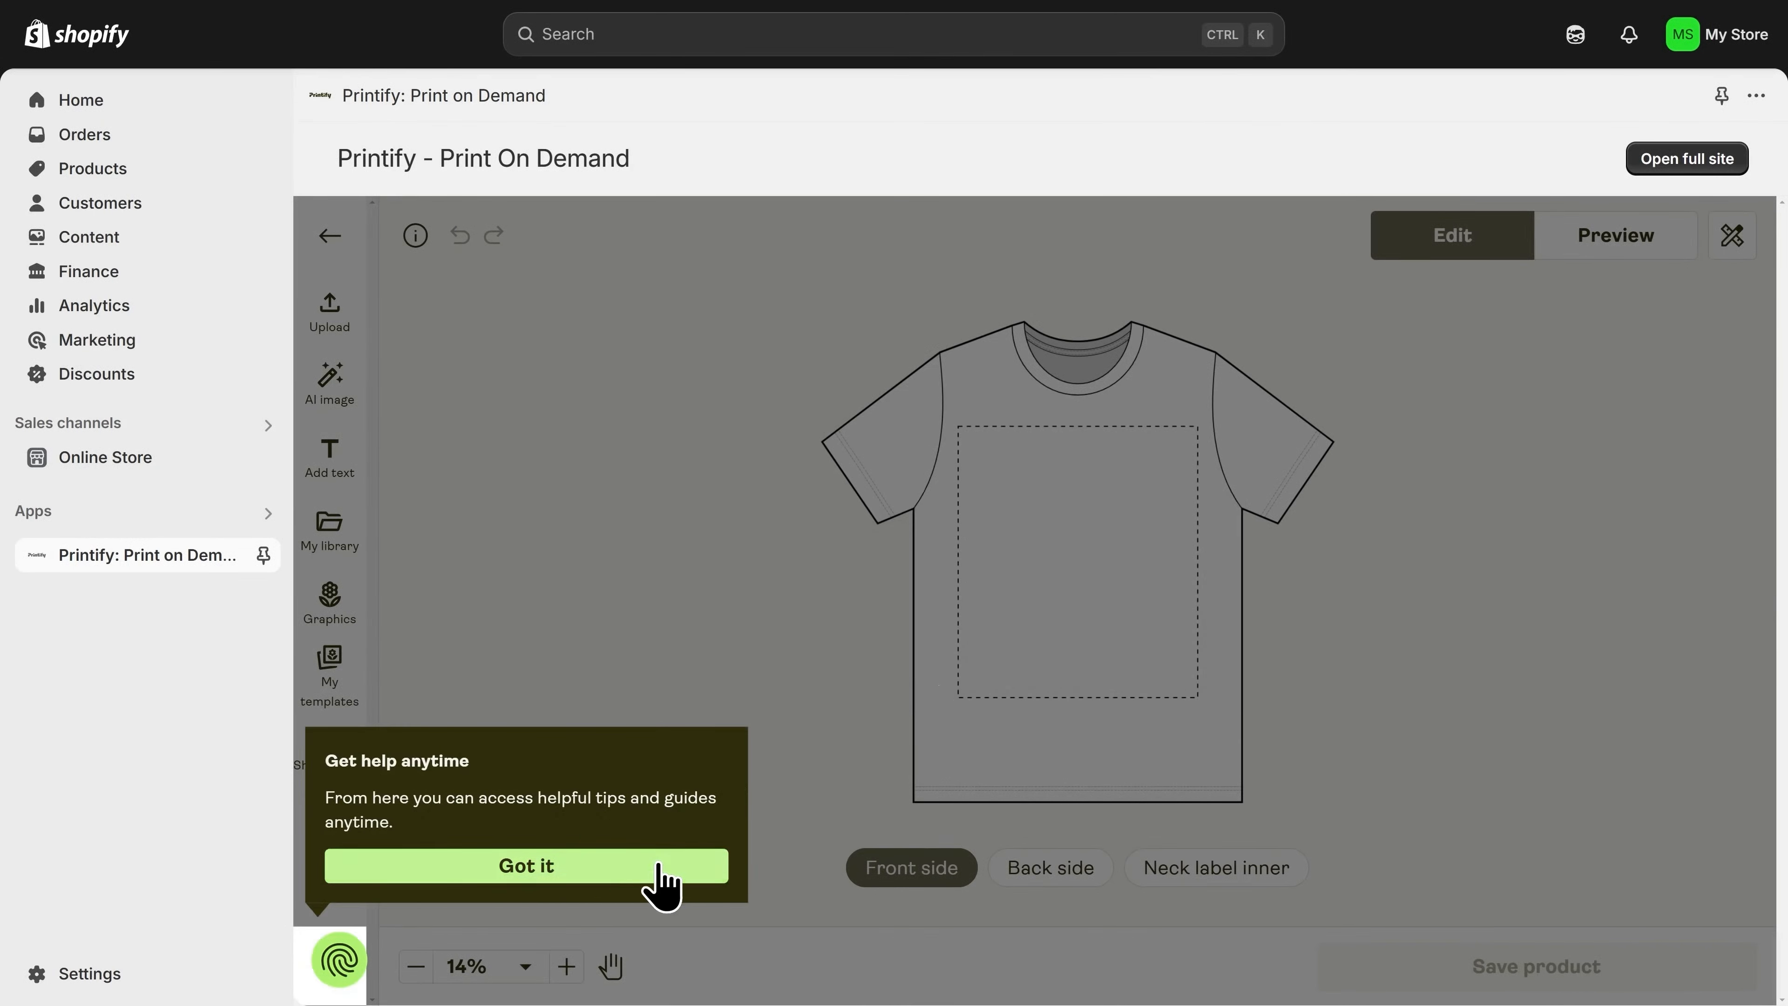
left_click(643, 868)
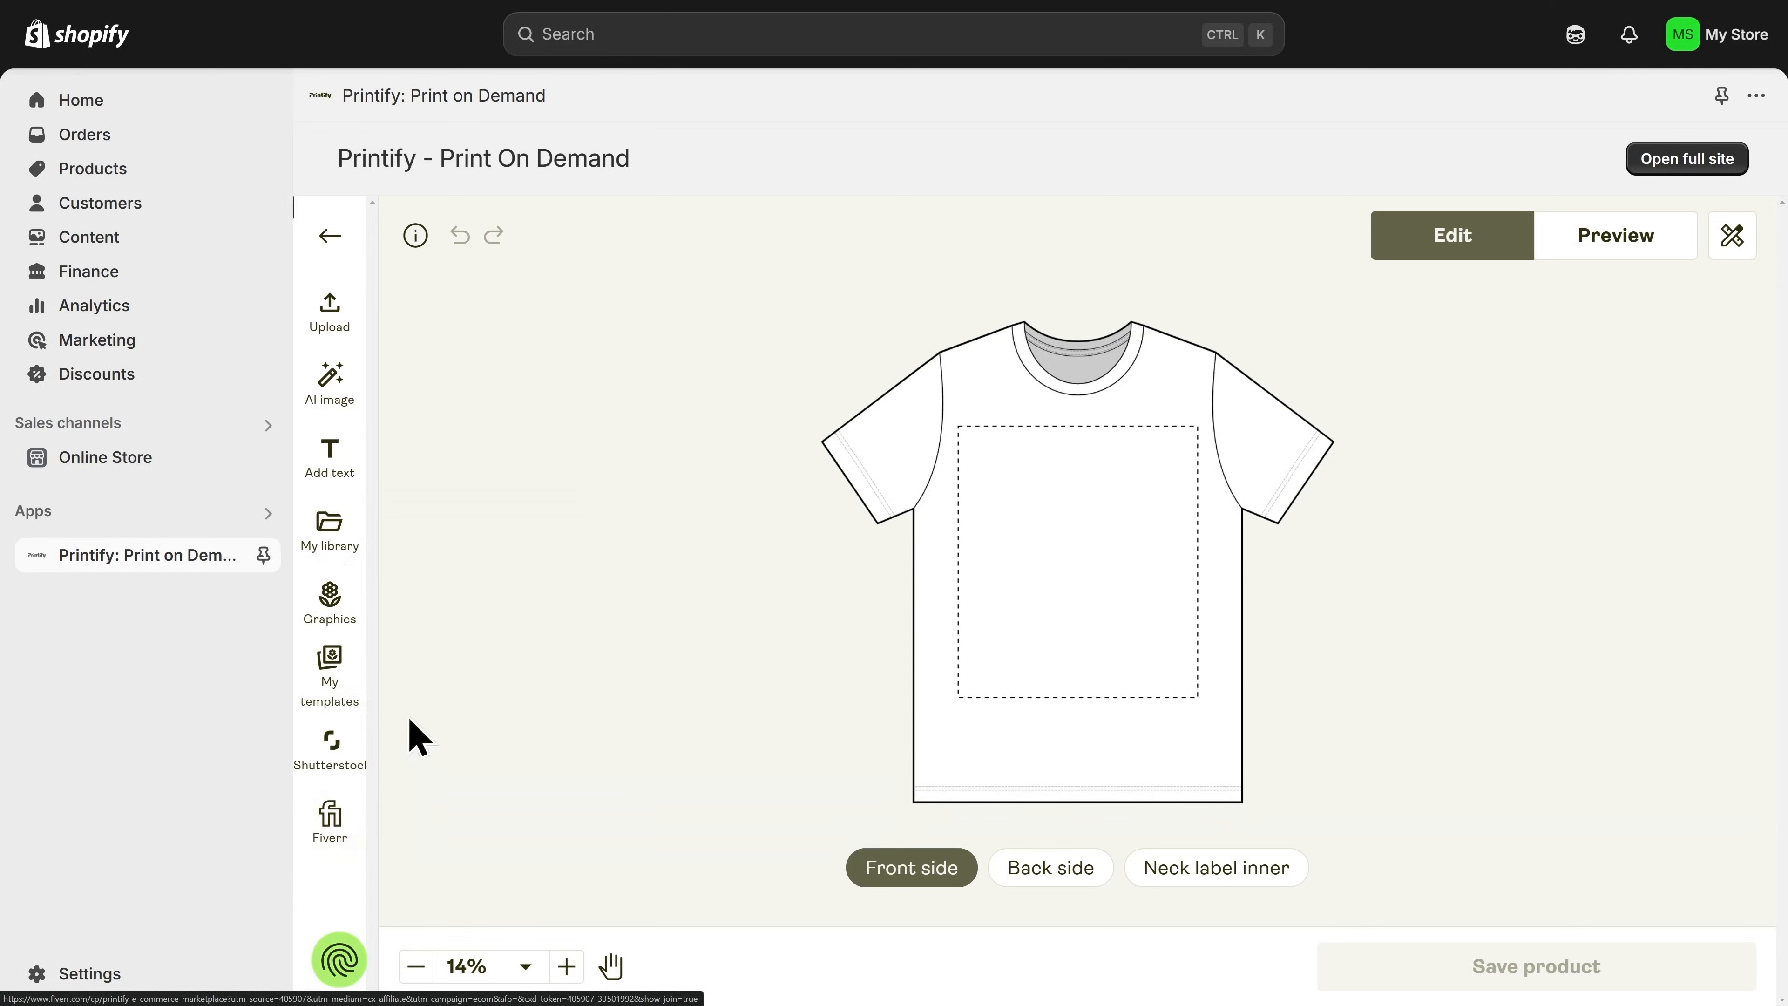
Upload Golden Shirt 3.png from the computer's T-Shirt Design folder onto the front of the shirt.
left_click(332, 317)
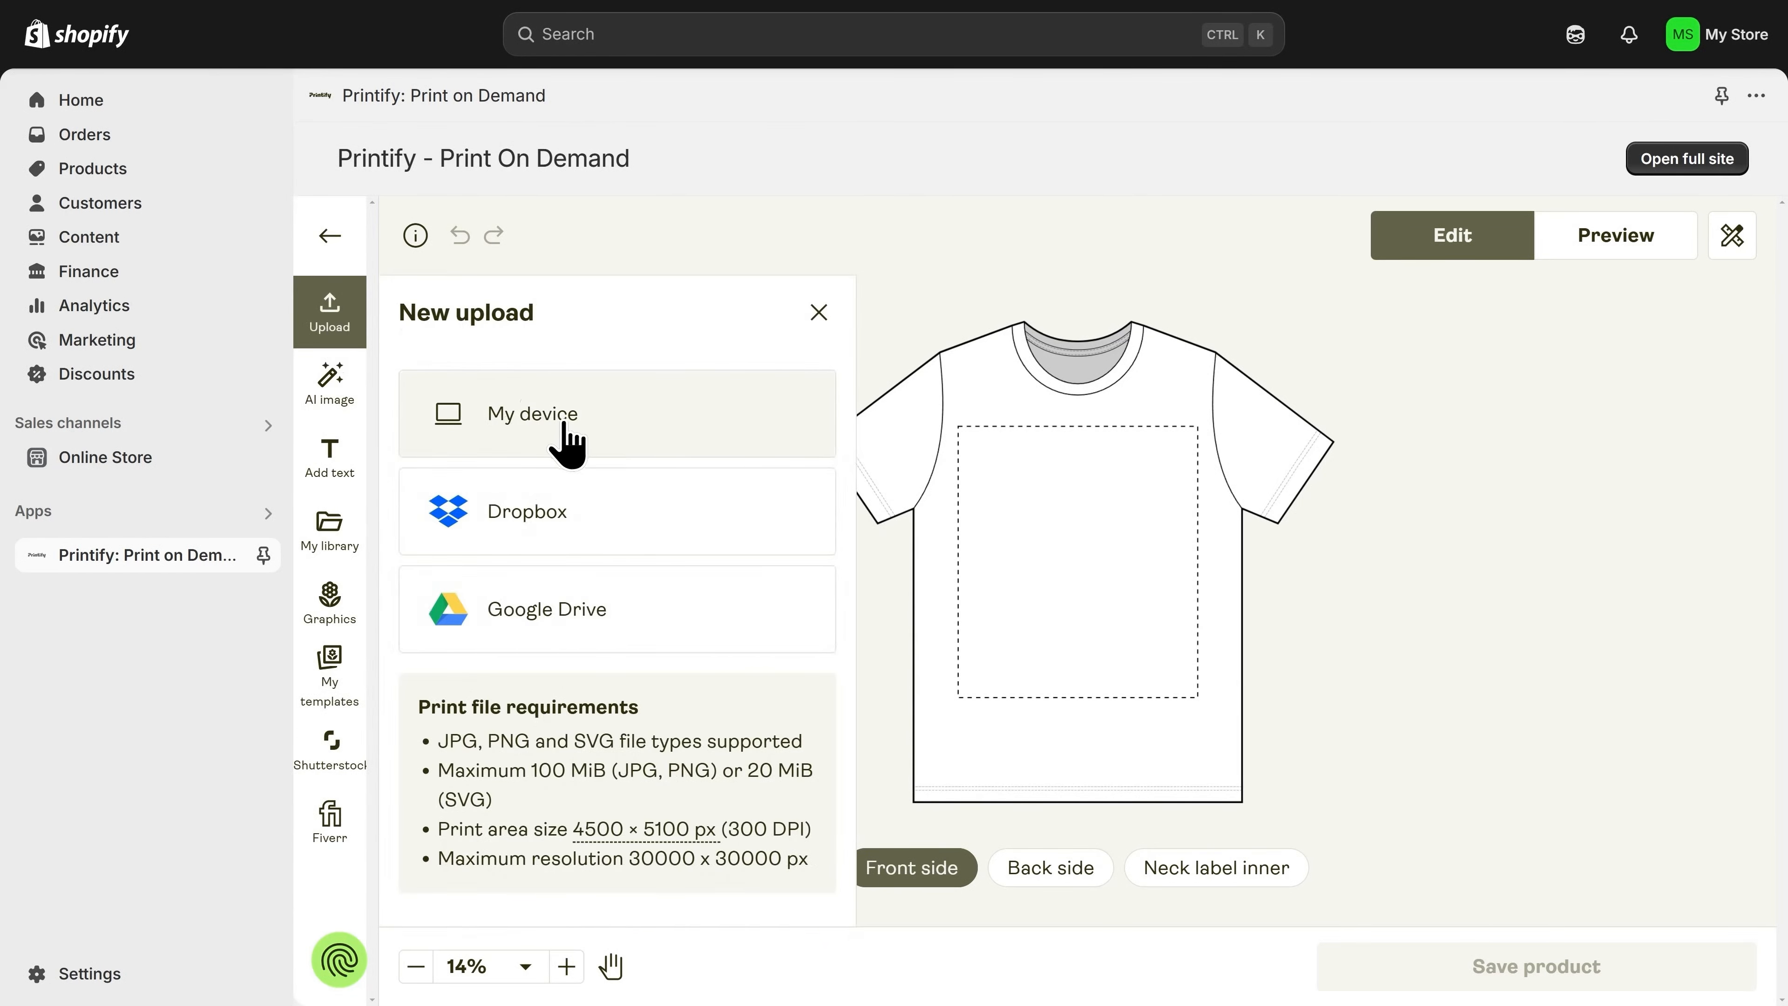
left_click(577, 440)
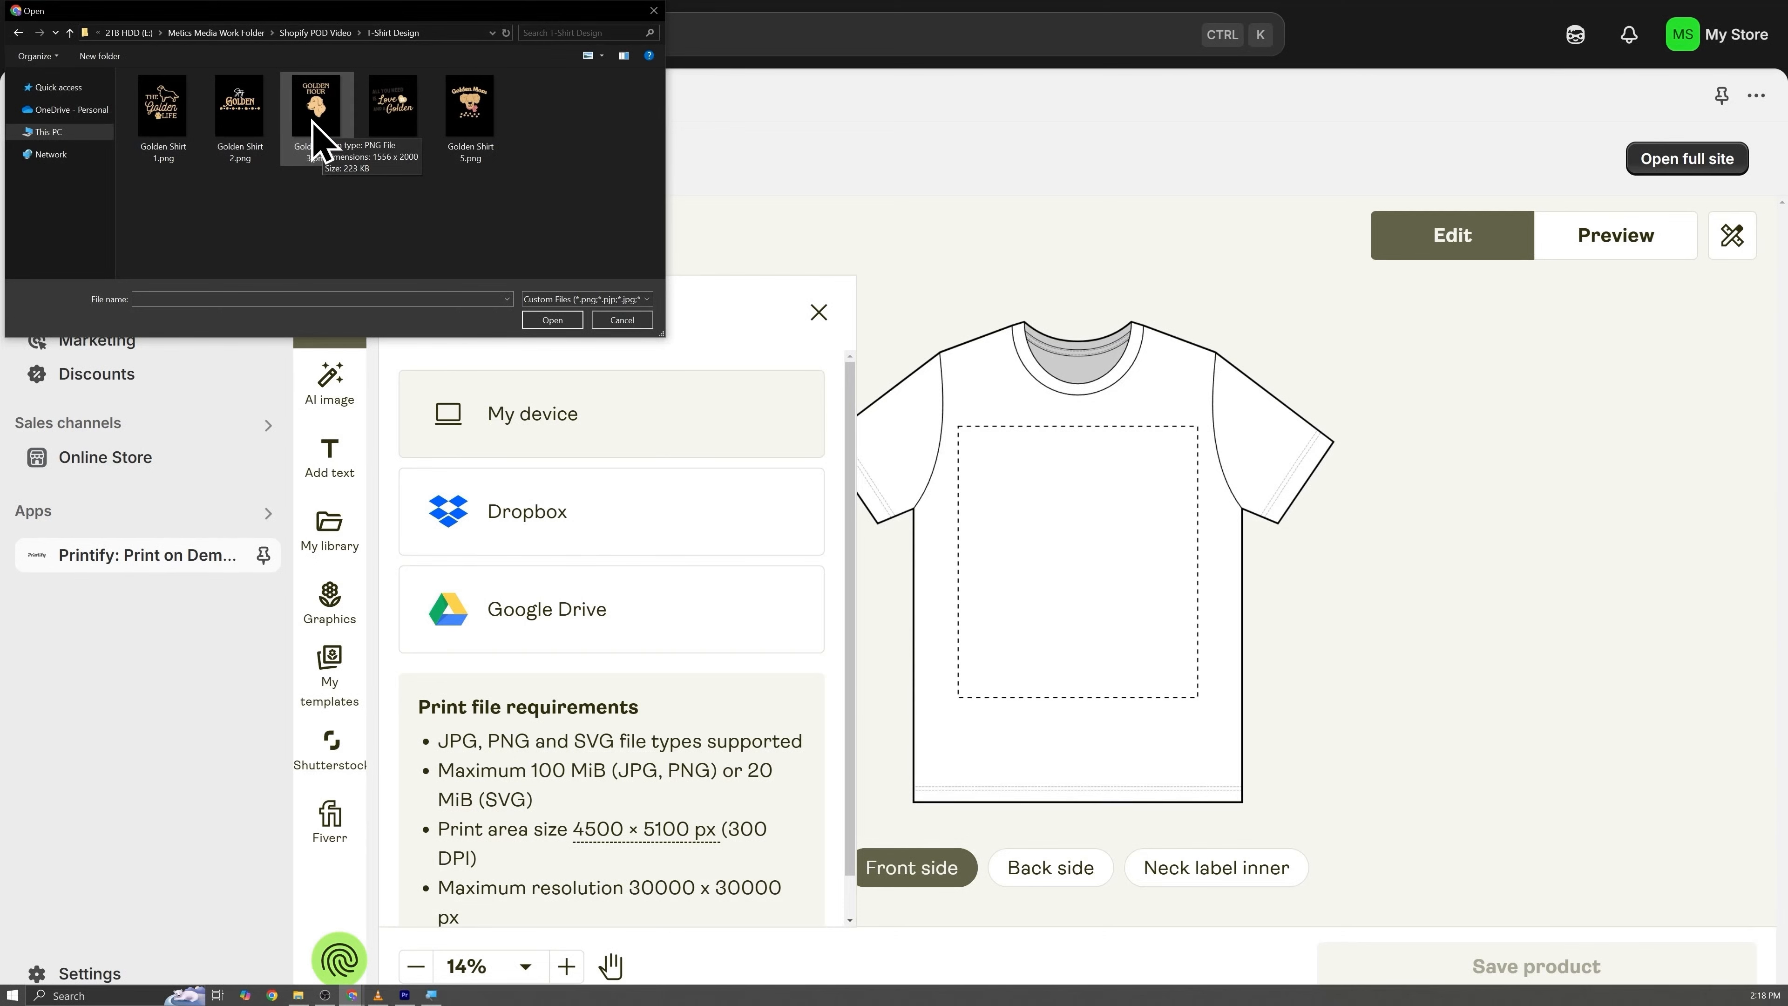
double_click(312, 122)
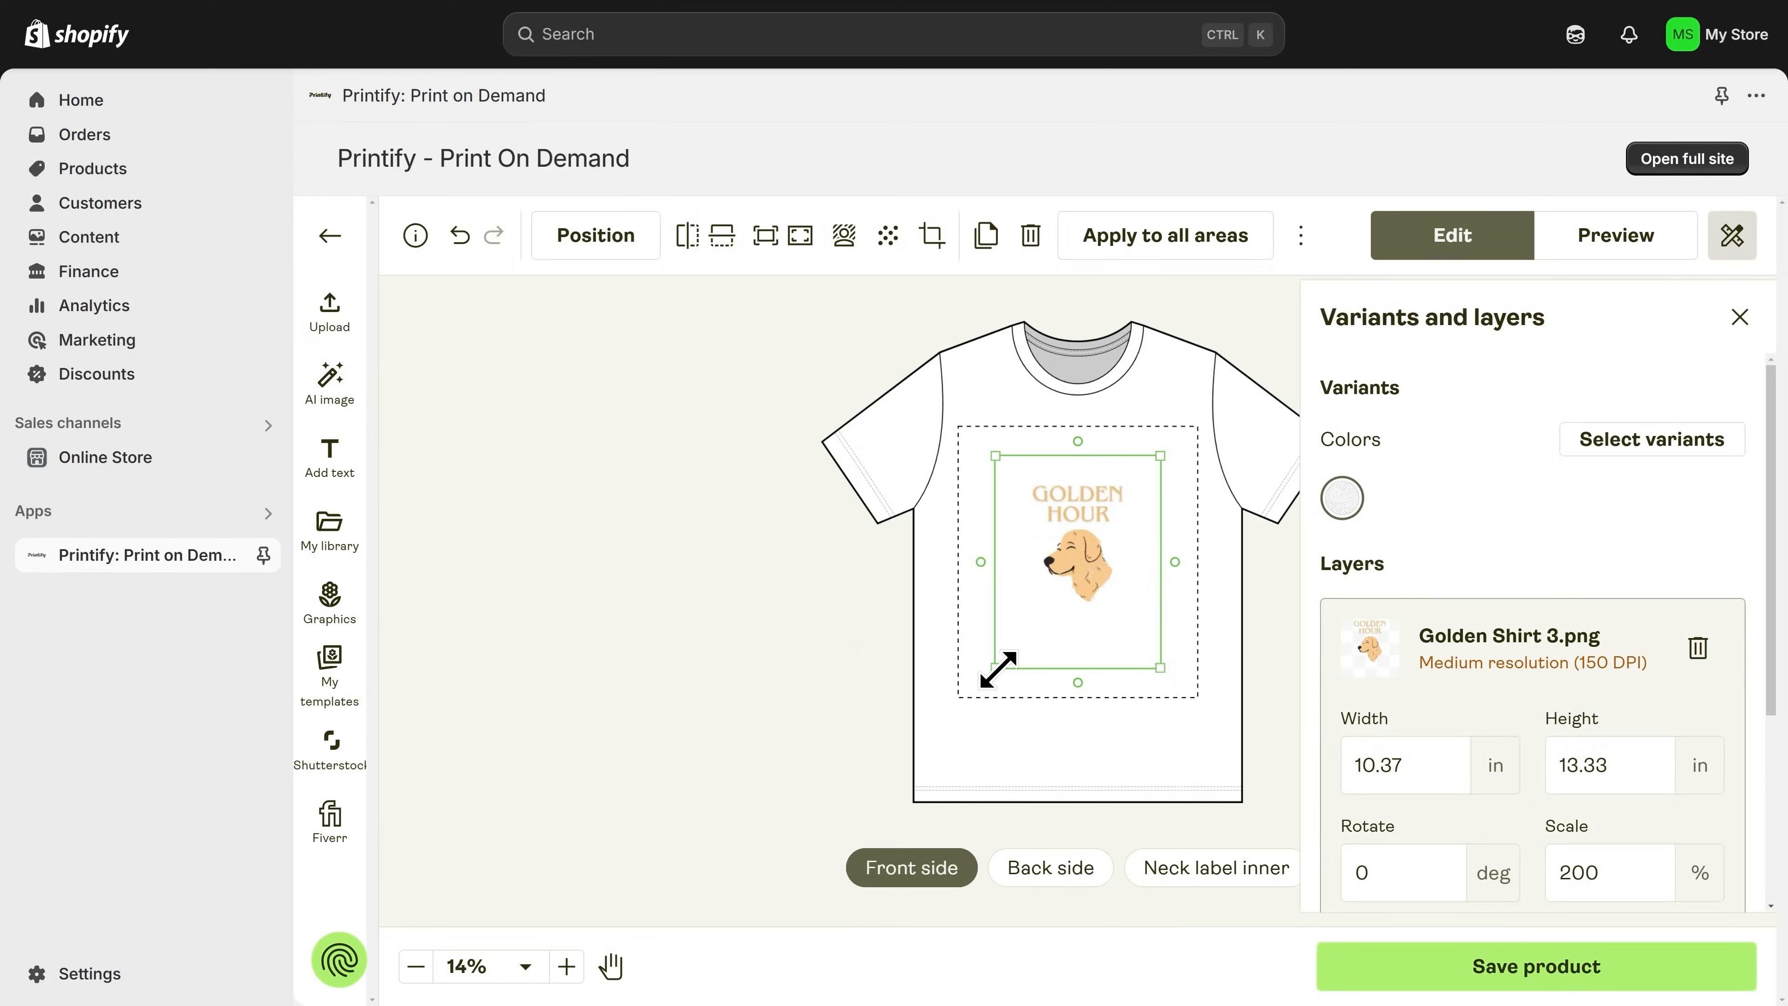
Enlarge the Golden Hour design to about 12.69 × 16.31 in, center it horizontally and place it slightly higher on the chest.
left_click_drag(994, 670, 944, 701)
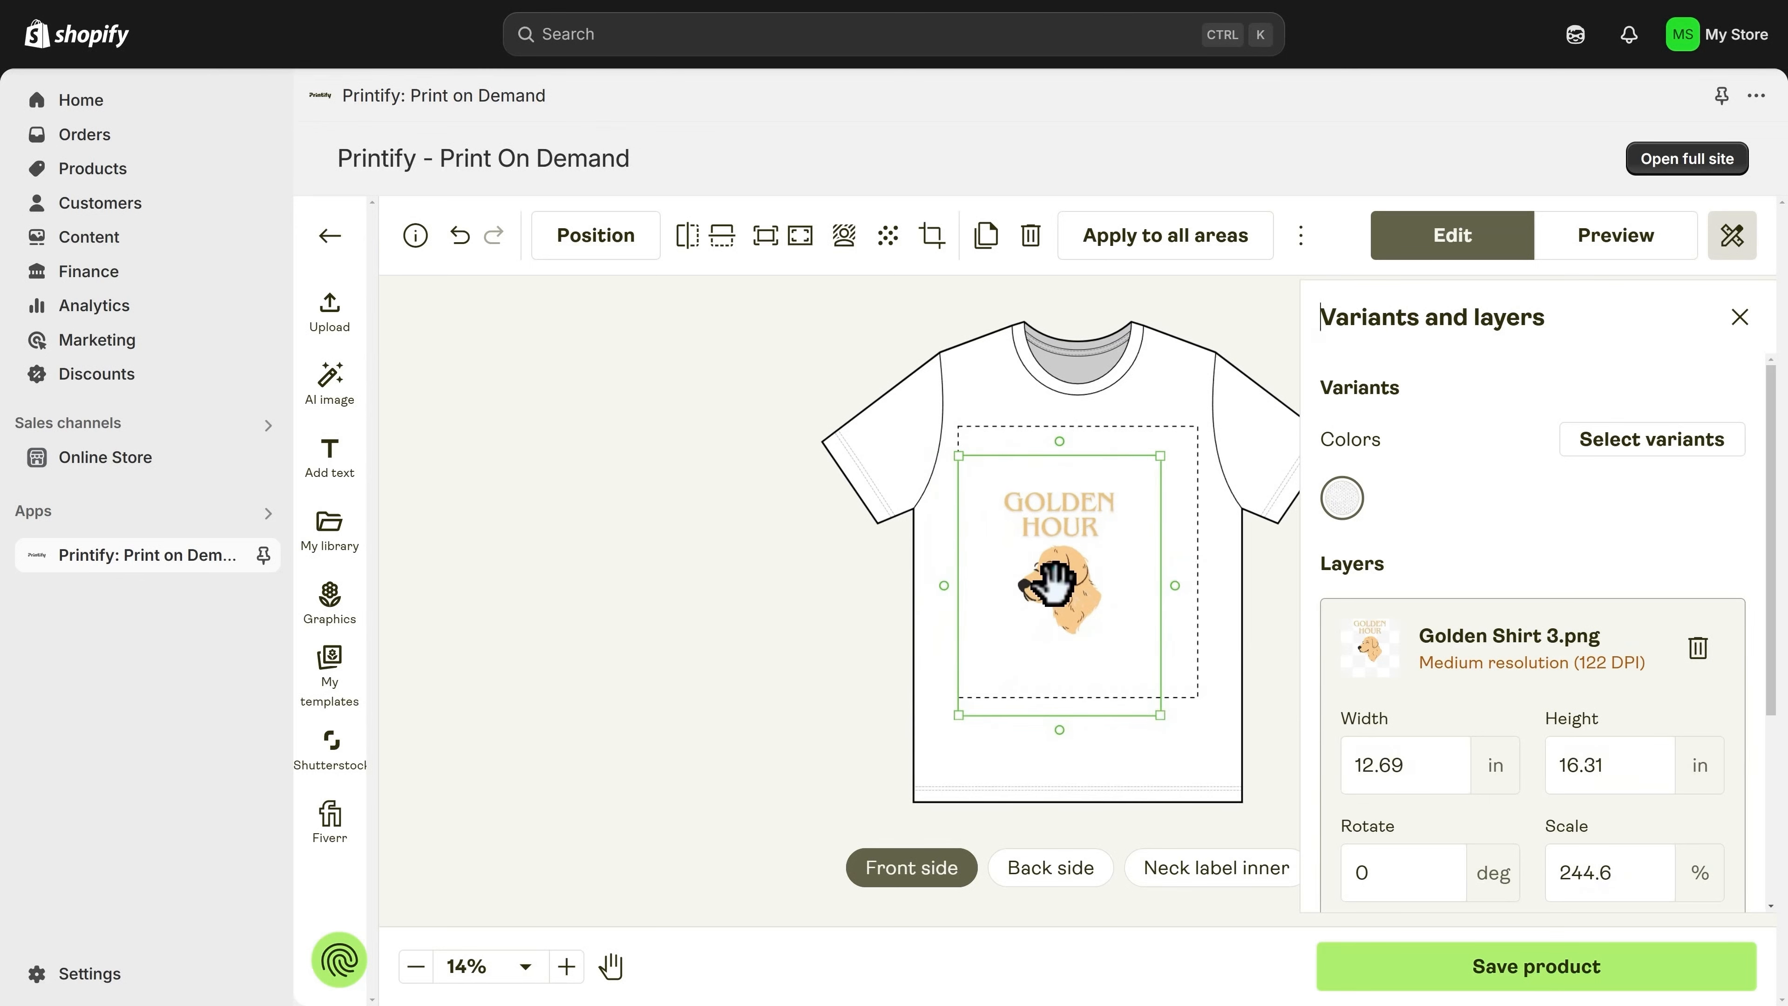
left_click_drag(1056, 589, 1077, 565)
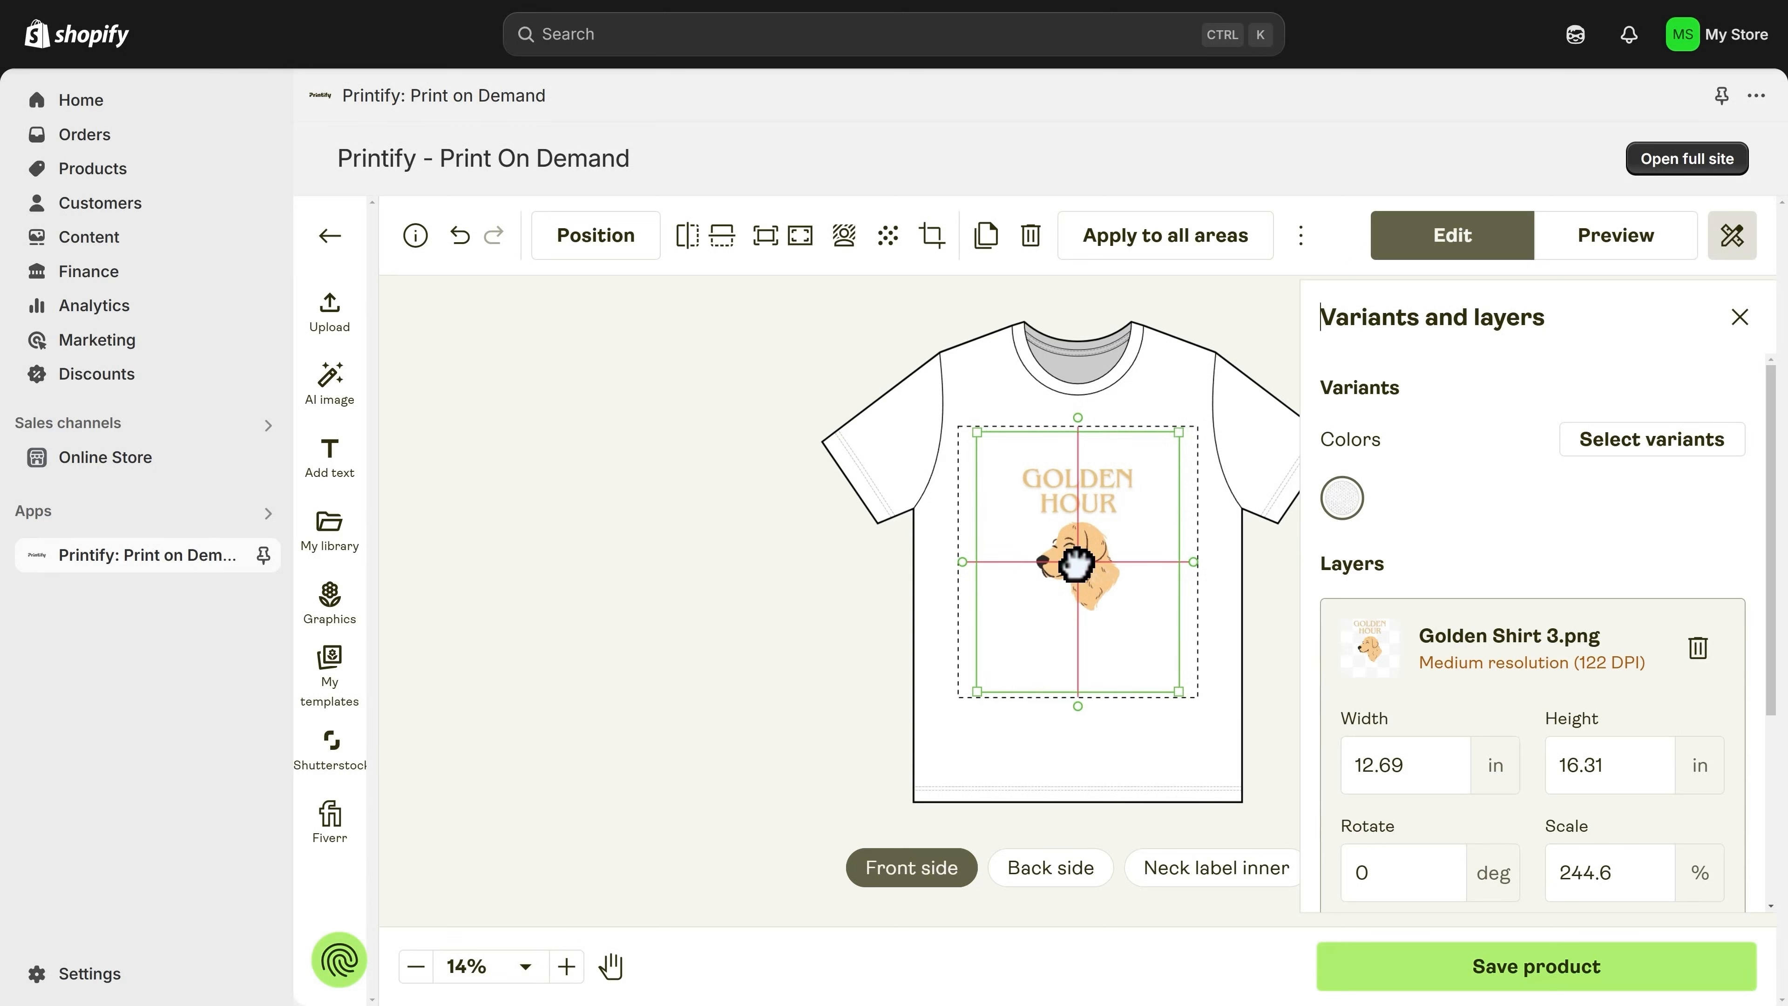
left_click_drag(1076, 563, 1076, 564)
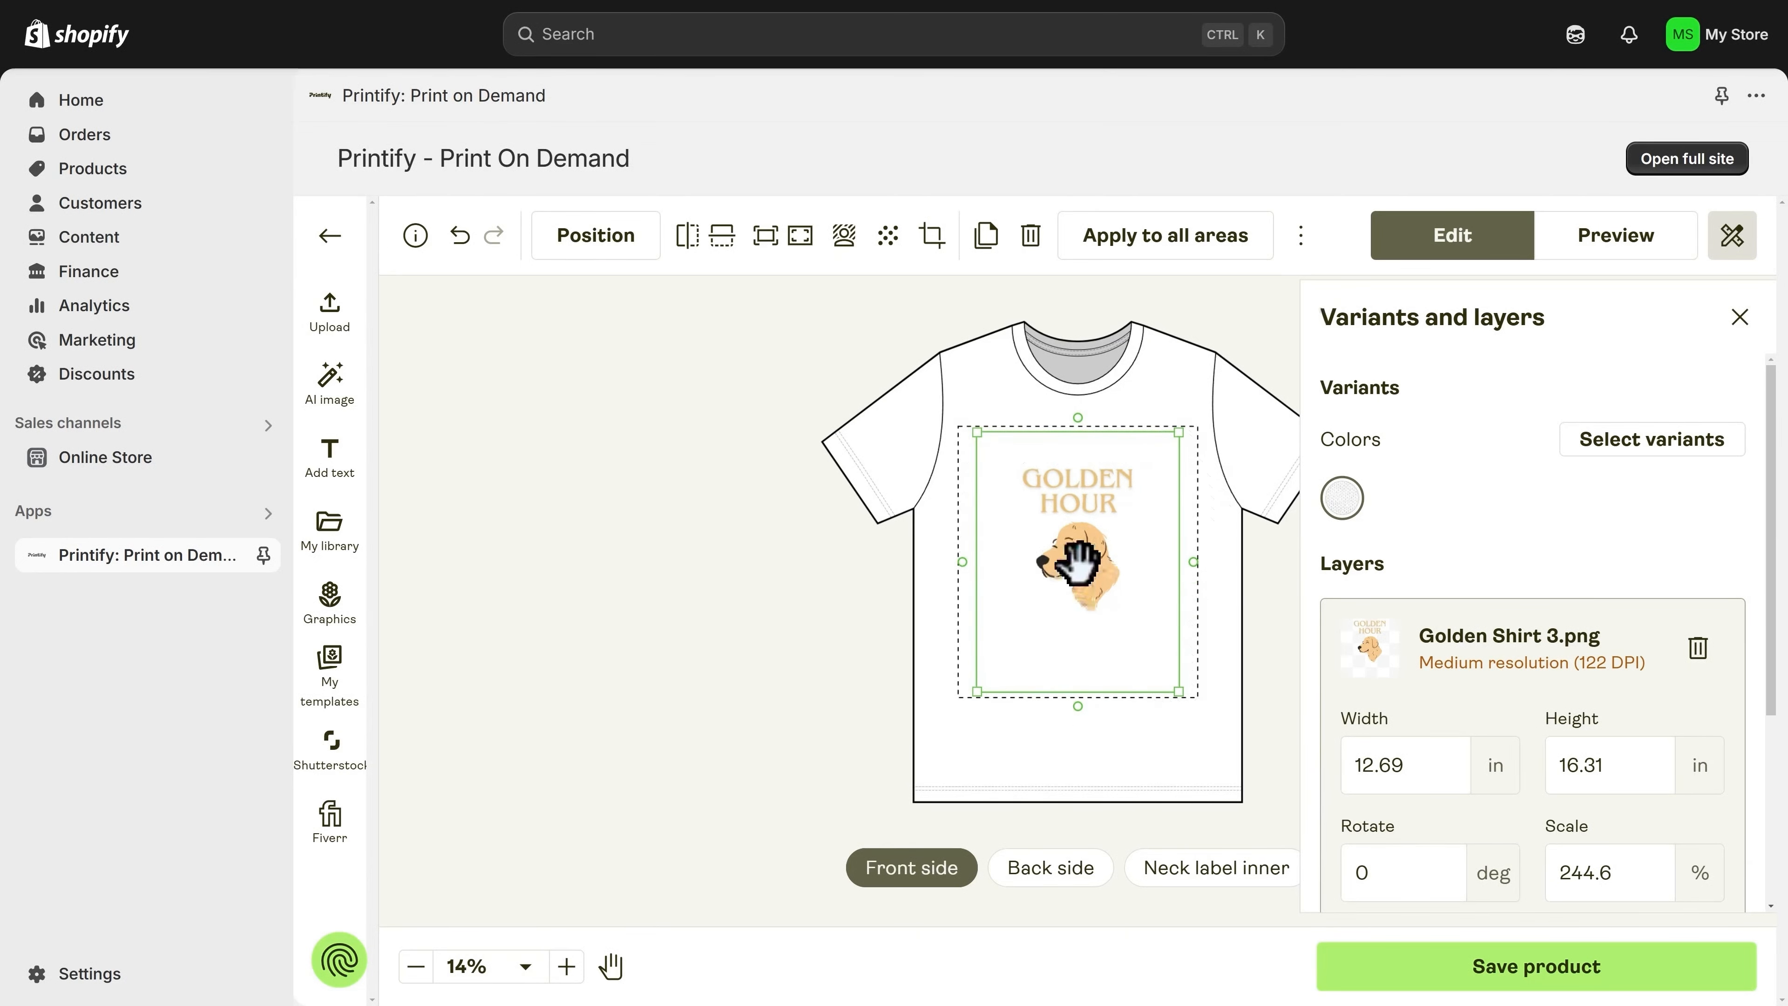
mouse_move(1072, 560)
left_mouse_down()
mouse_move(1081, 479)
mouse_move(1080, 546)
left_mouse_up()
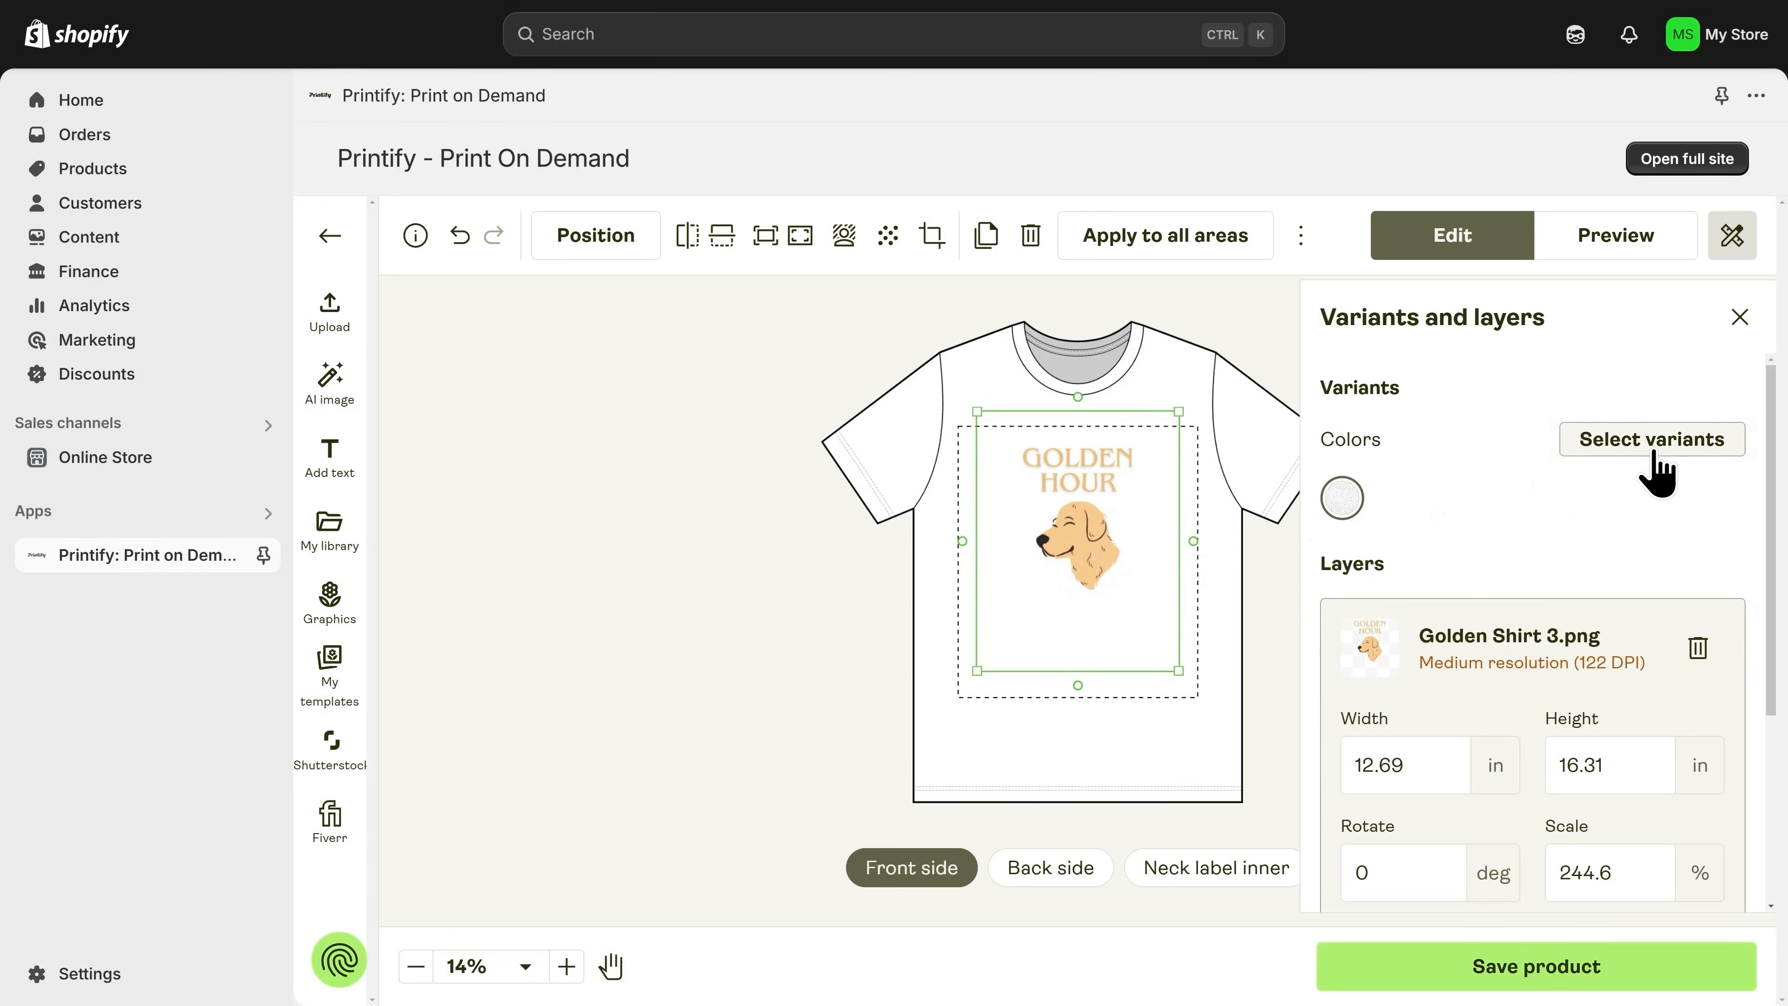
Select the shirt color variants Deep Heather, Black Heather and Heather Navy, and deselect White.
left_click(1656, 471)
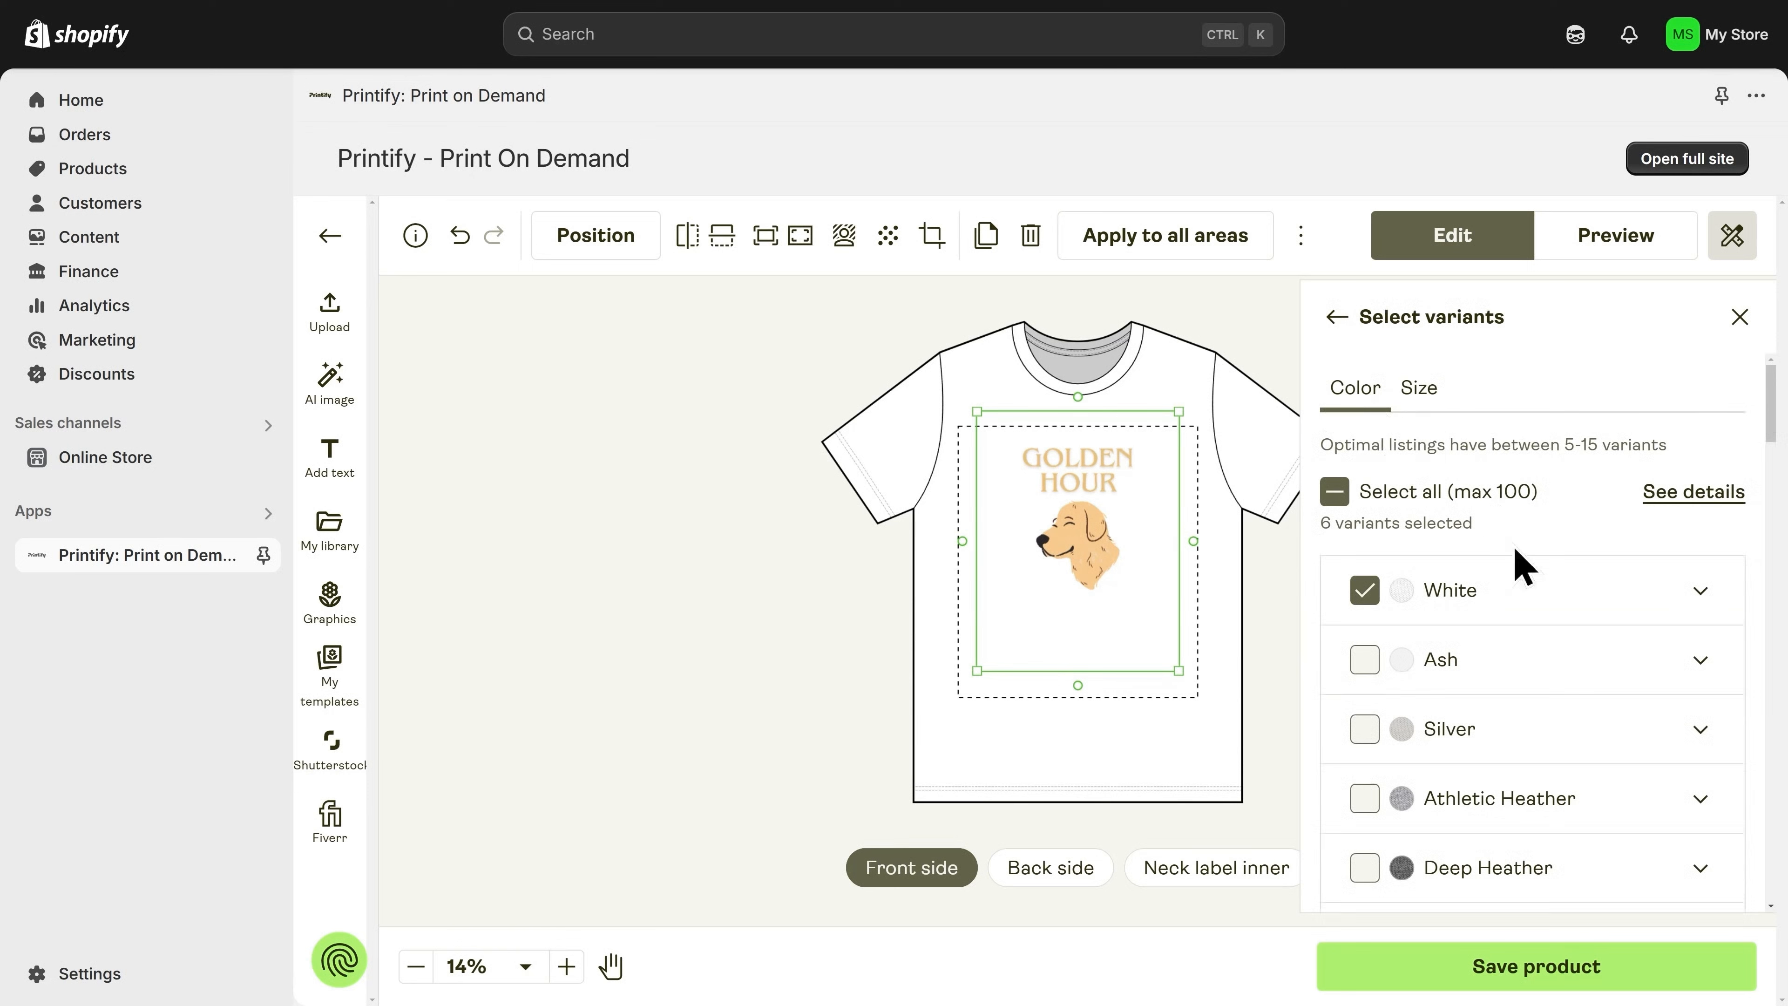
scroll(1465, 867, "down", 3)
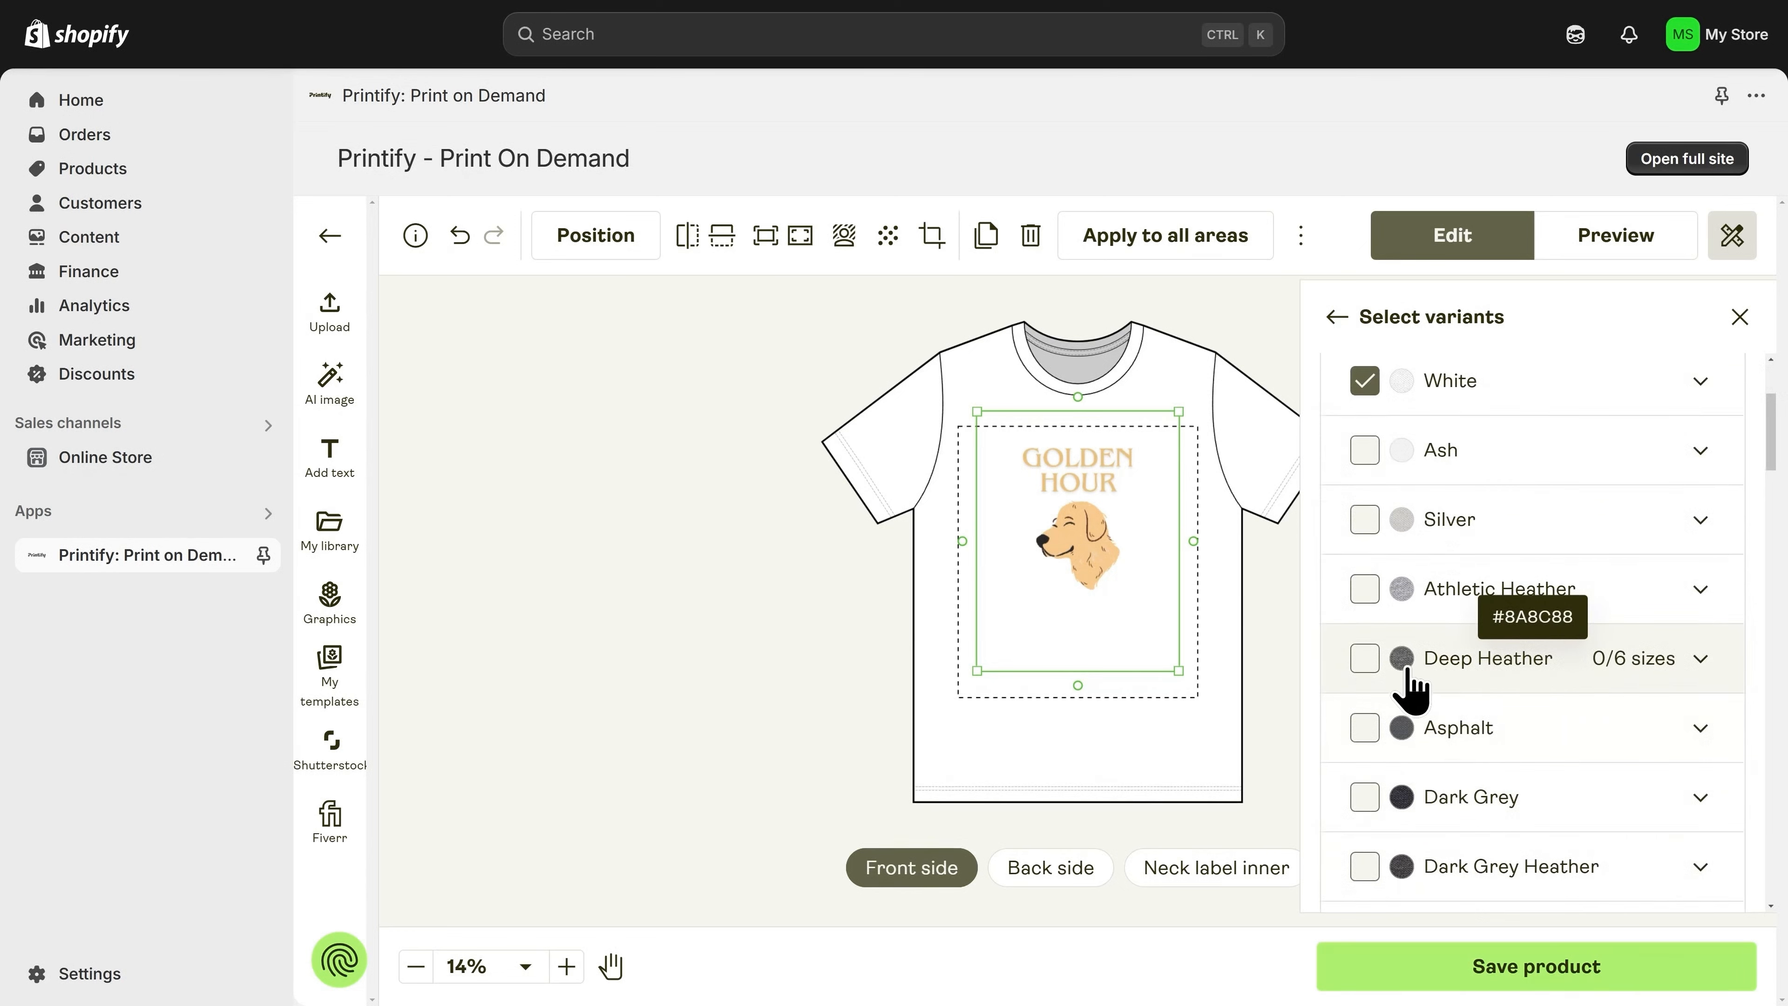
left_click(1365, 659)
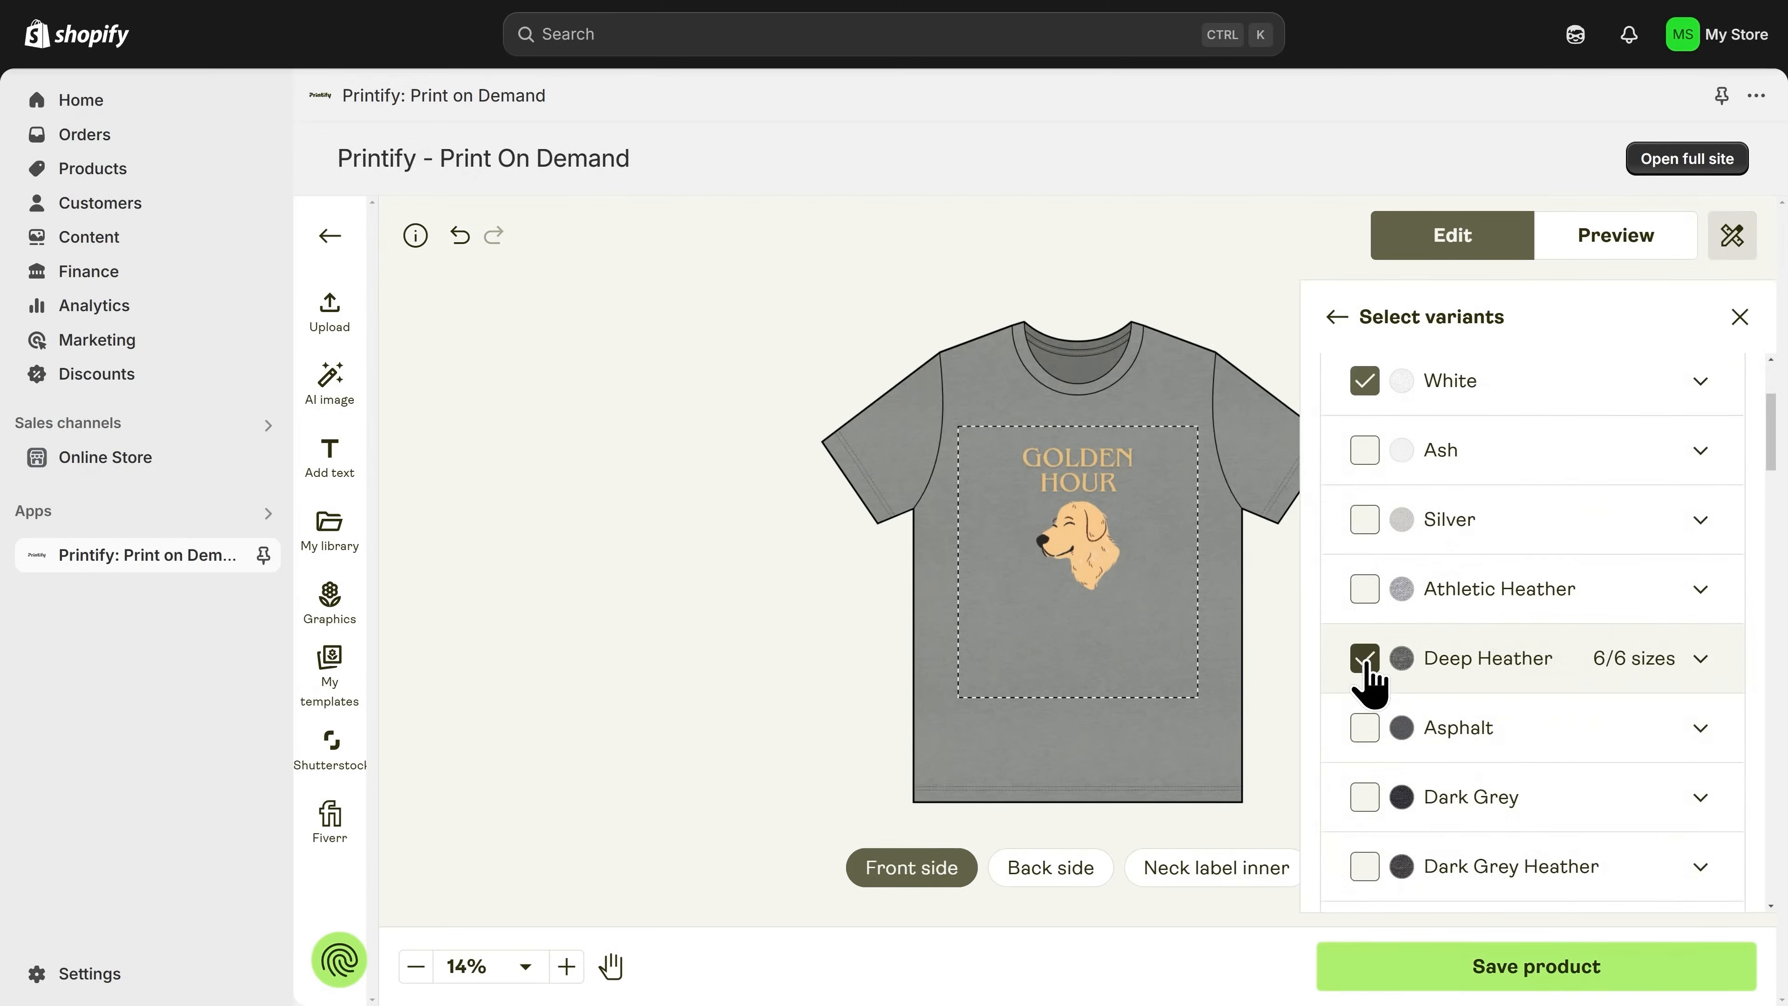
scroll(1369, 683, "down", 5)
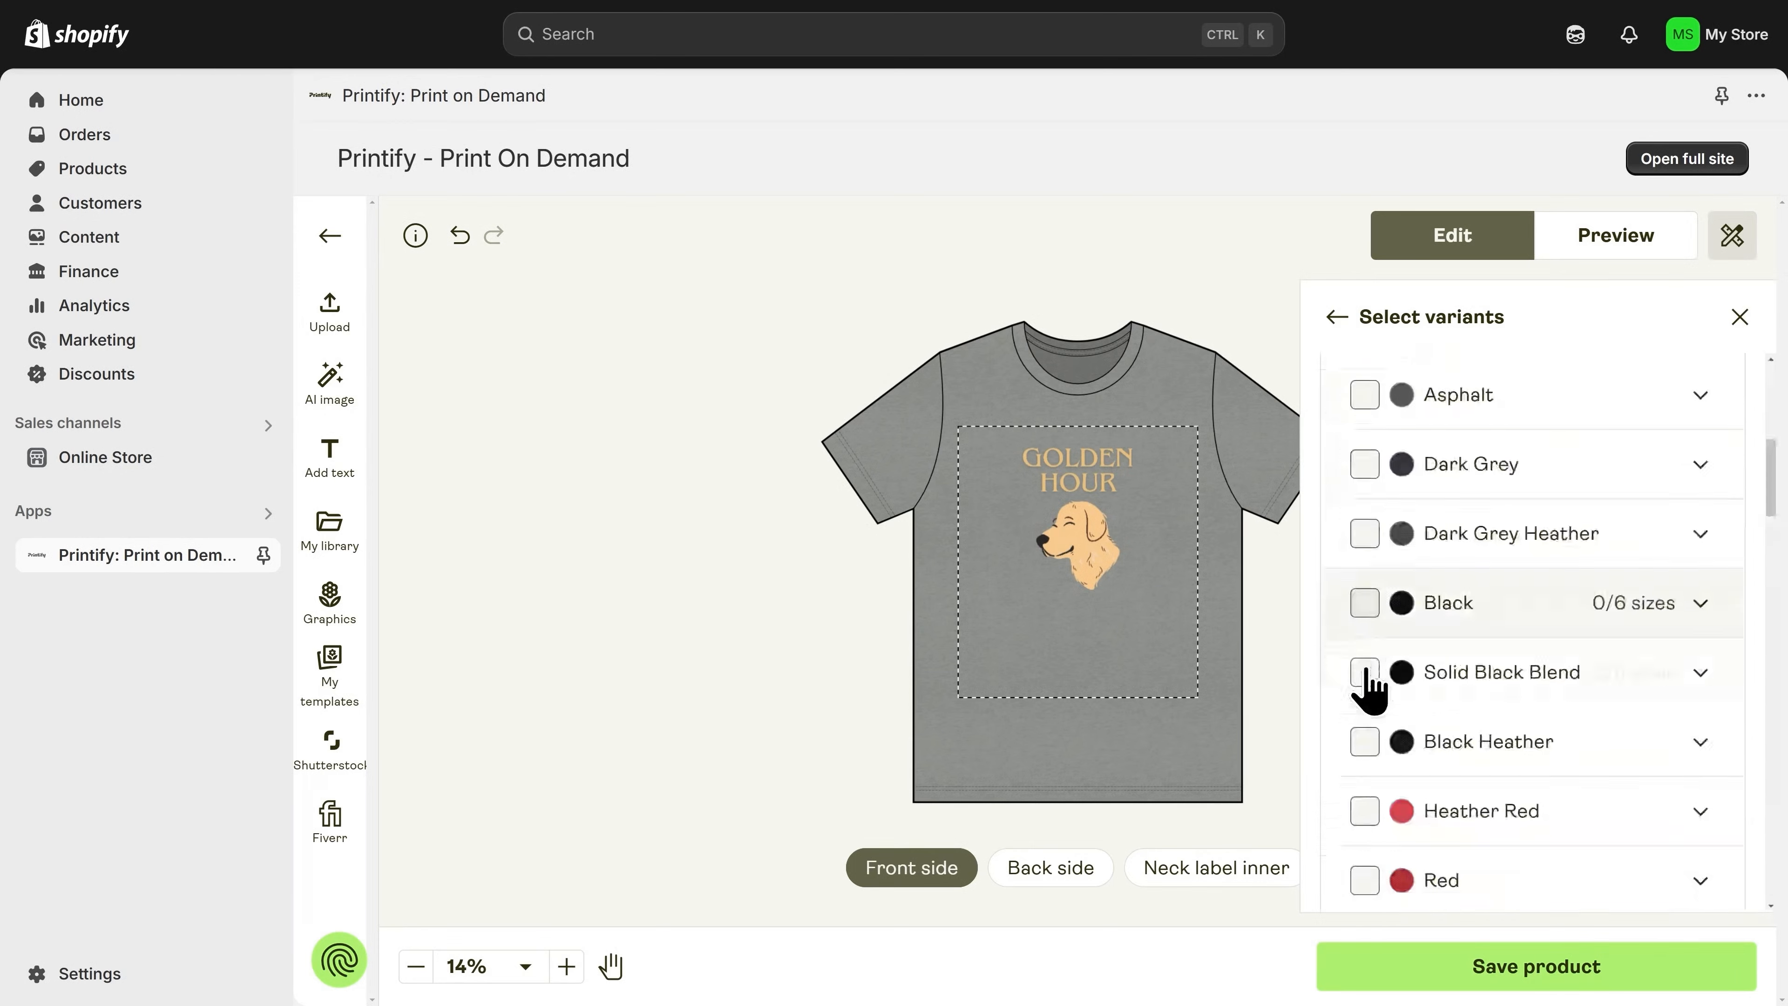
left_click(1364, 725)
scroll(1366, 705, "down", 17)
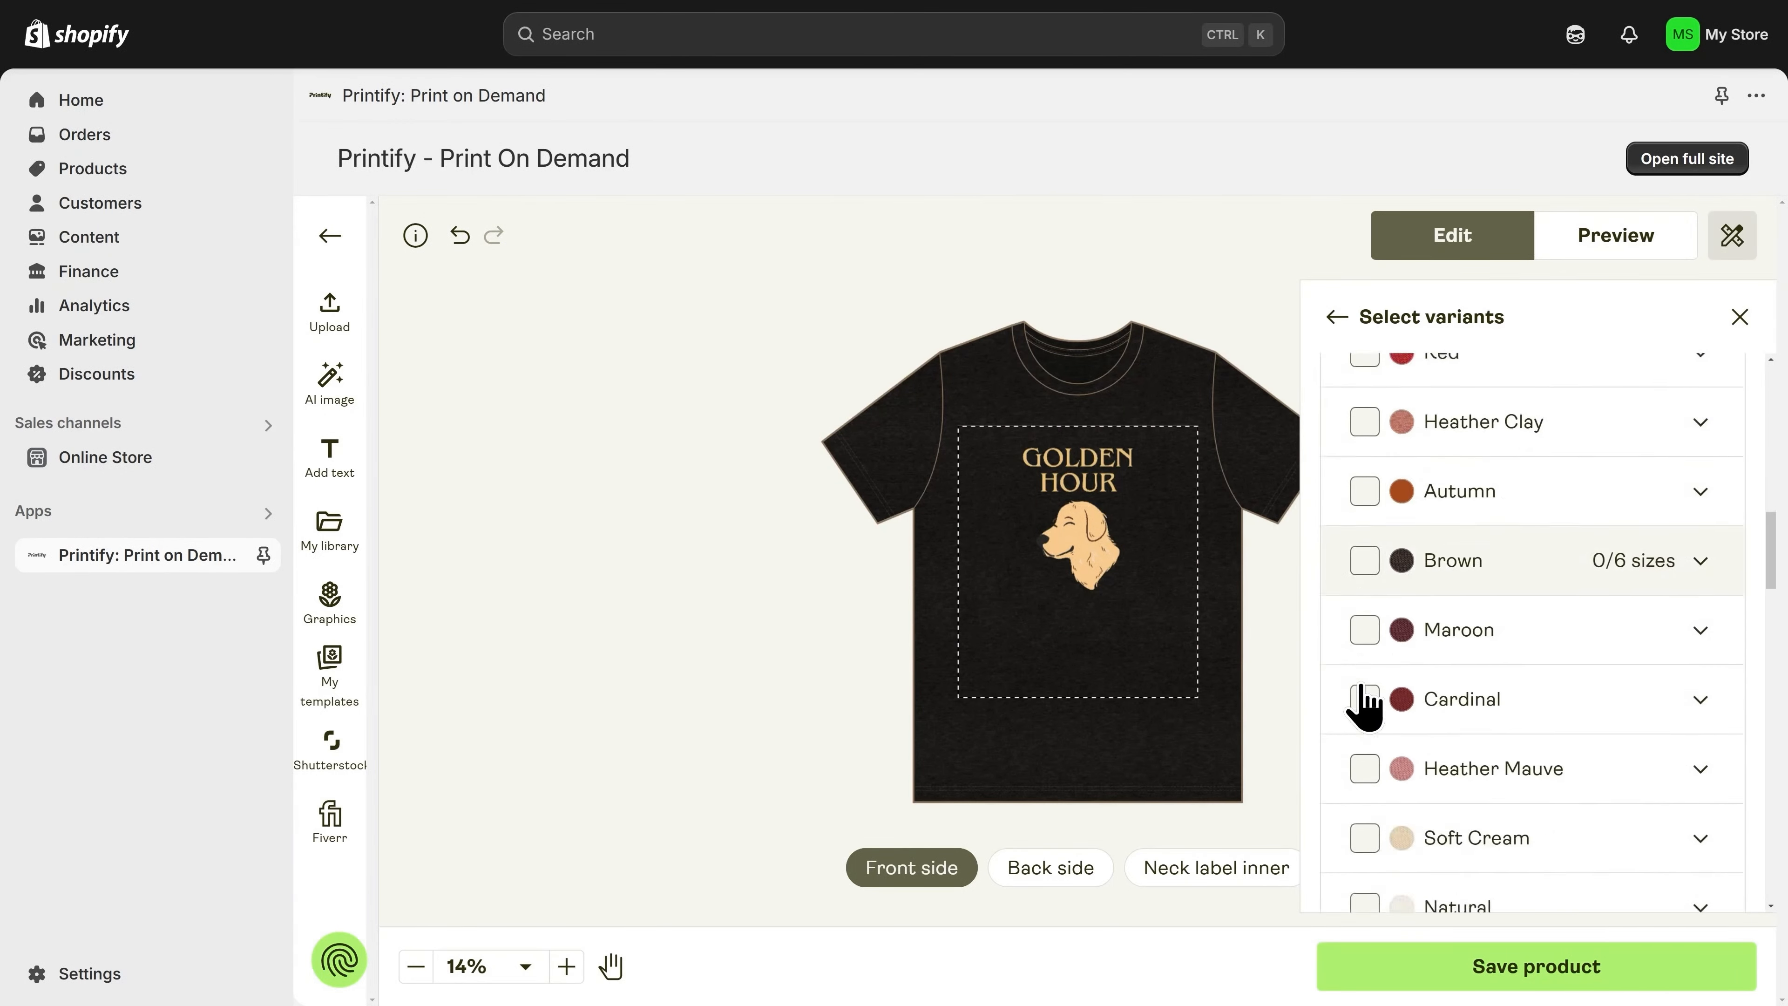
scroll(1366, 705, "down", 17)
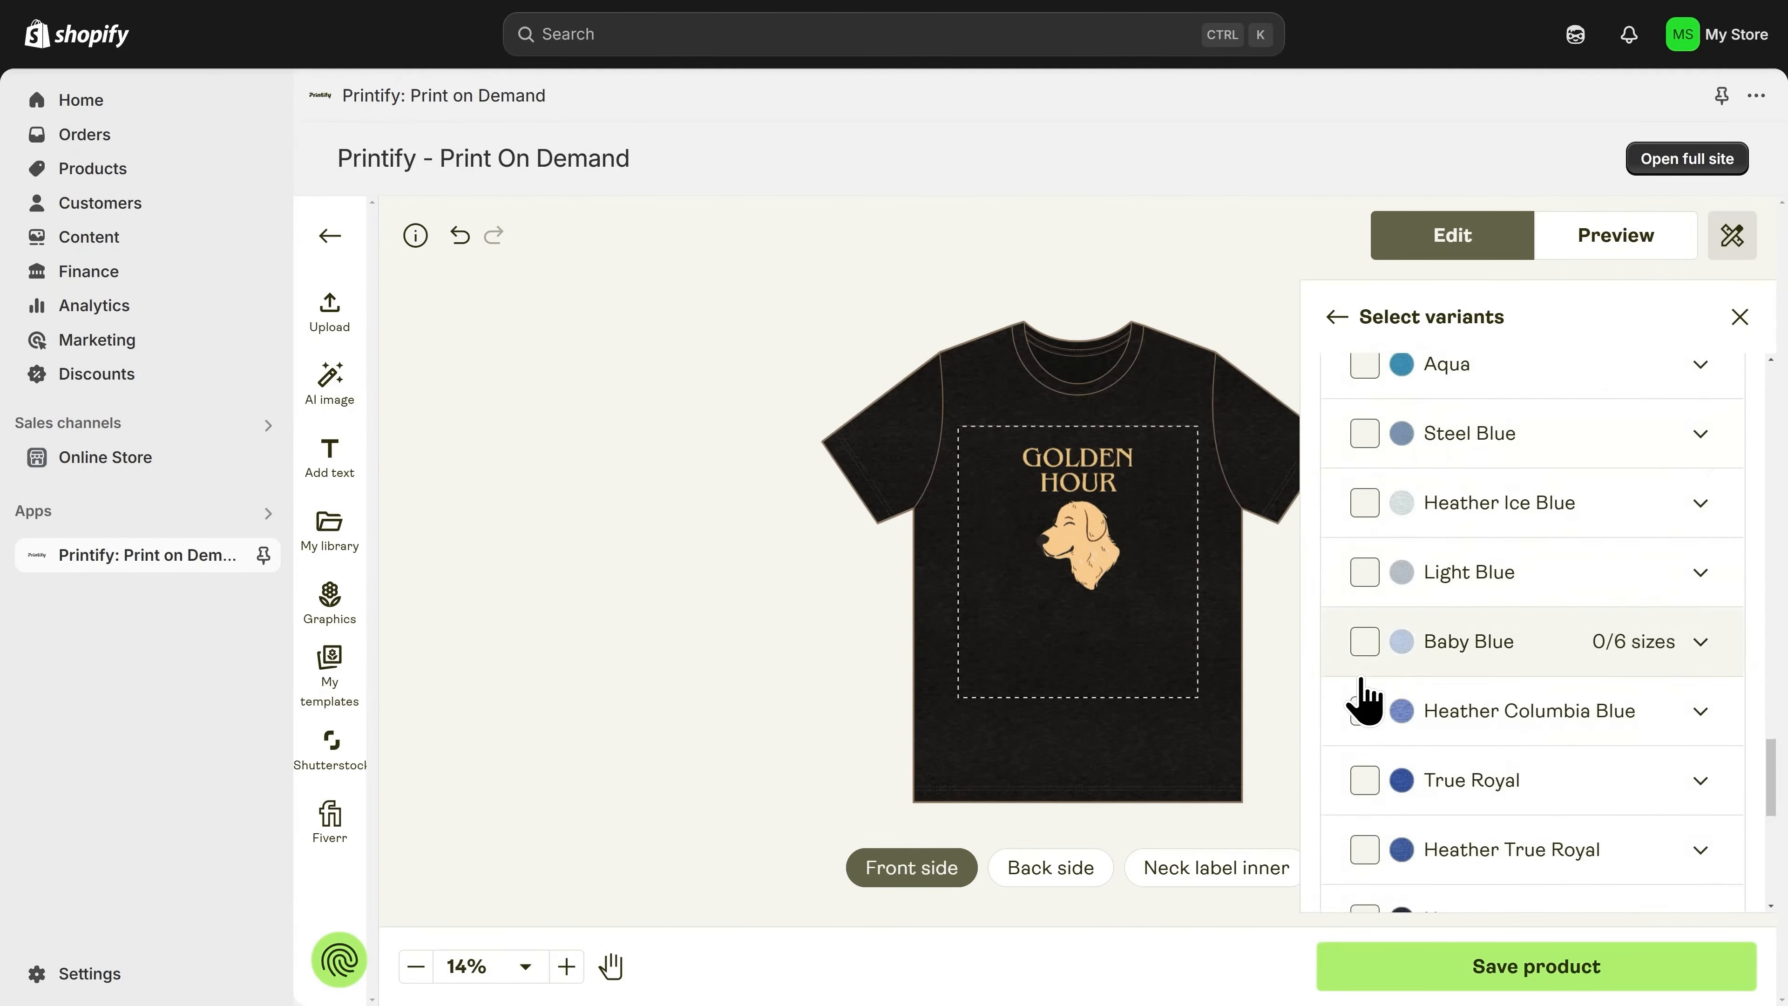
left_click(1366, 780)
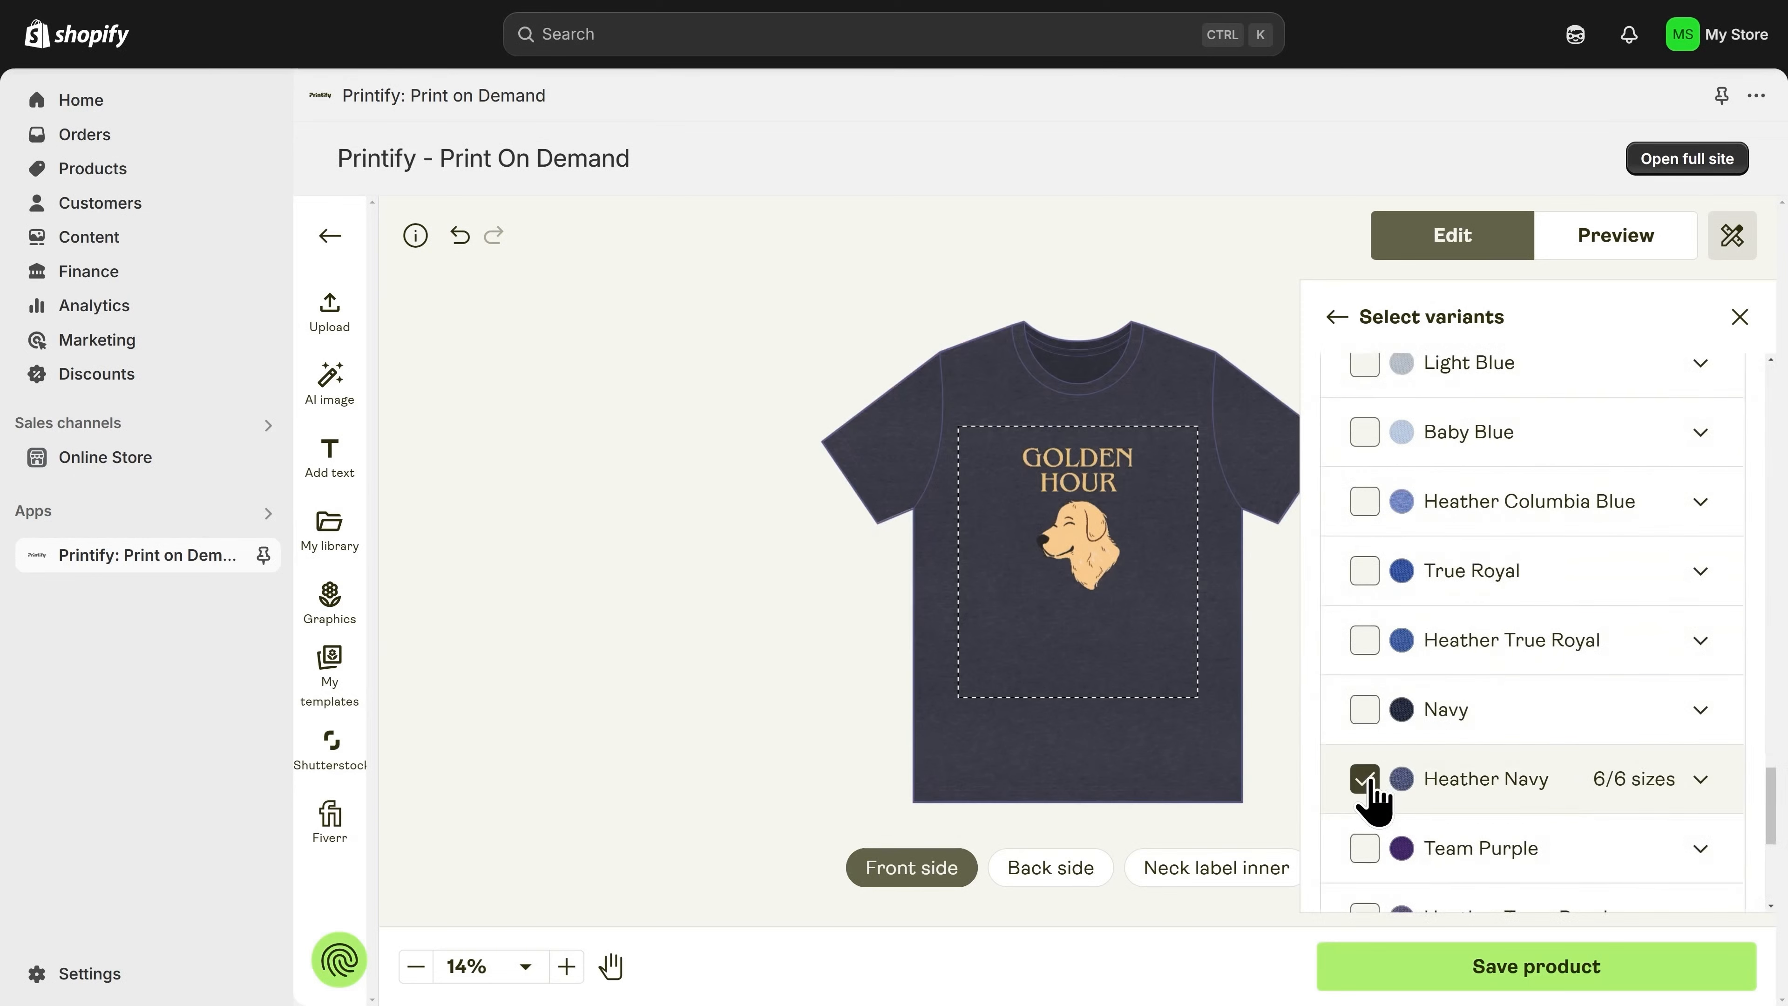
scroll(1371, 789, "up", 19)
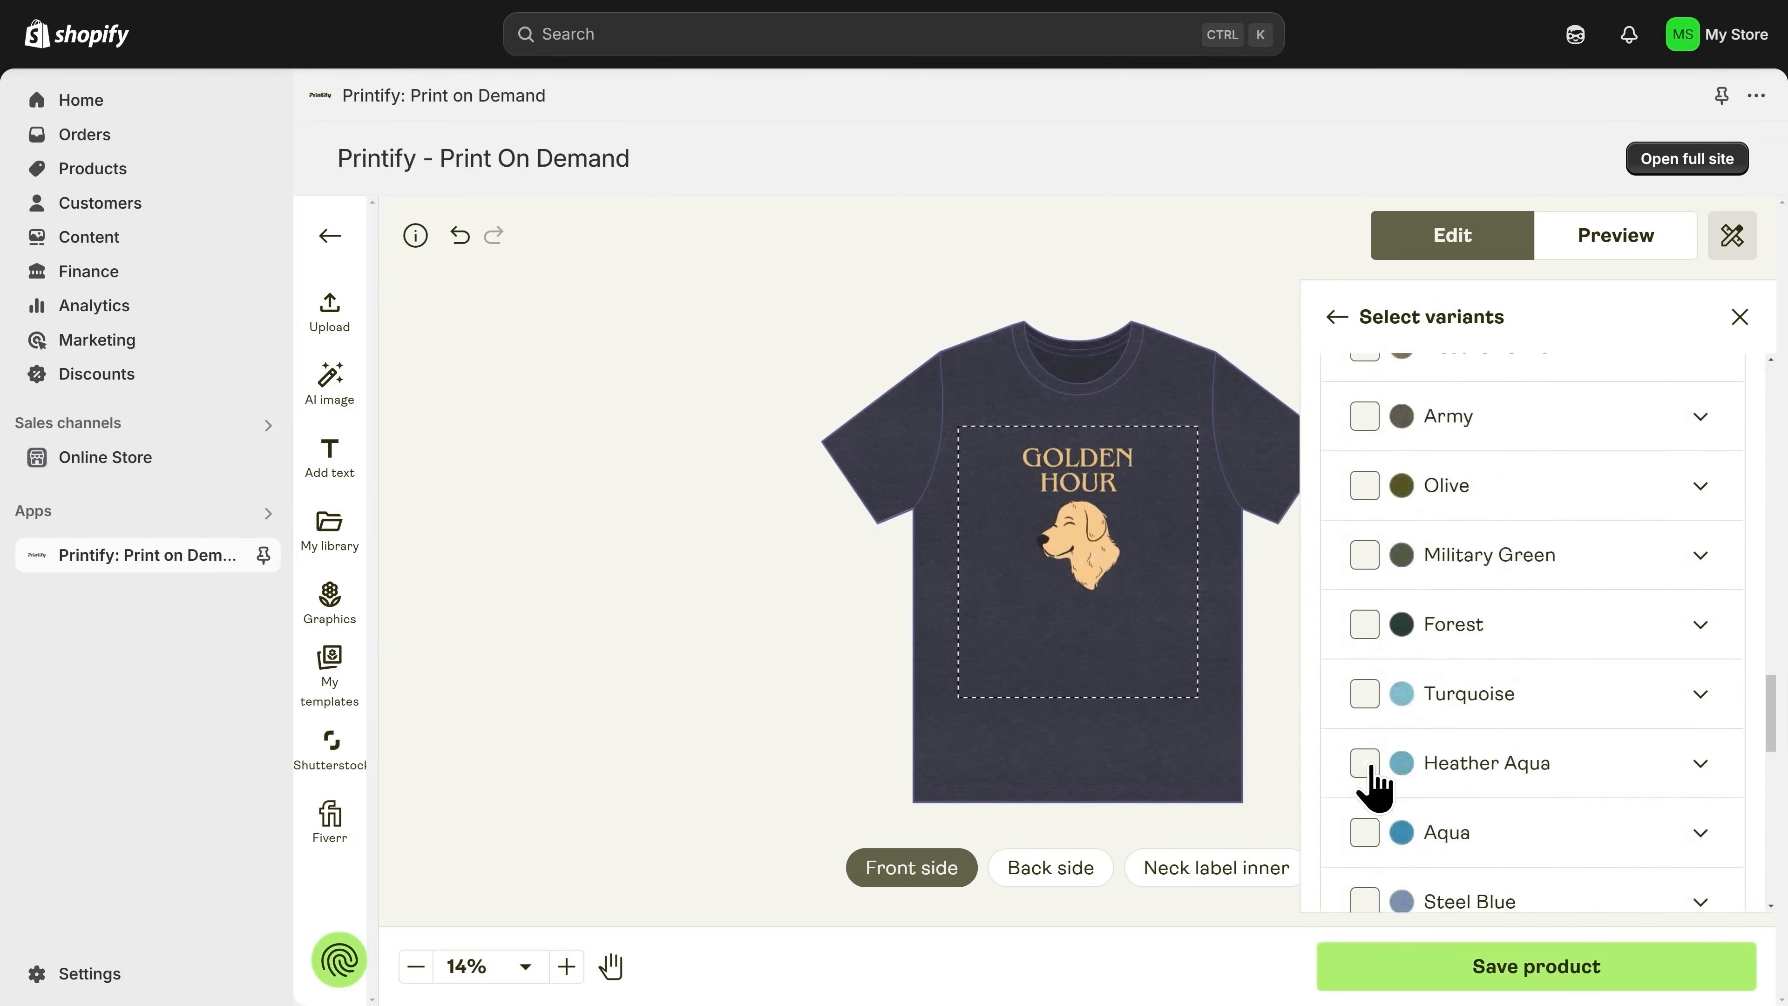
scroll(1371, 782, "up", 19)
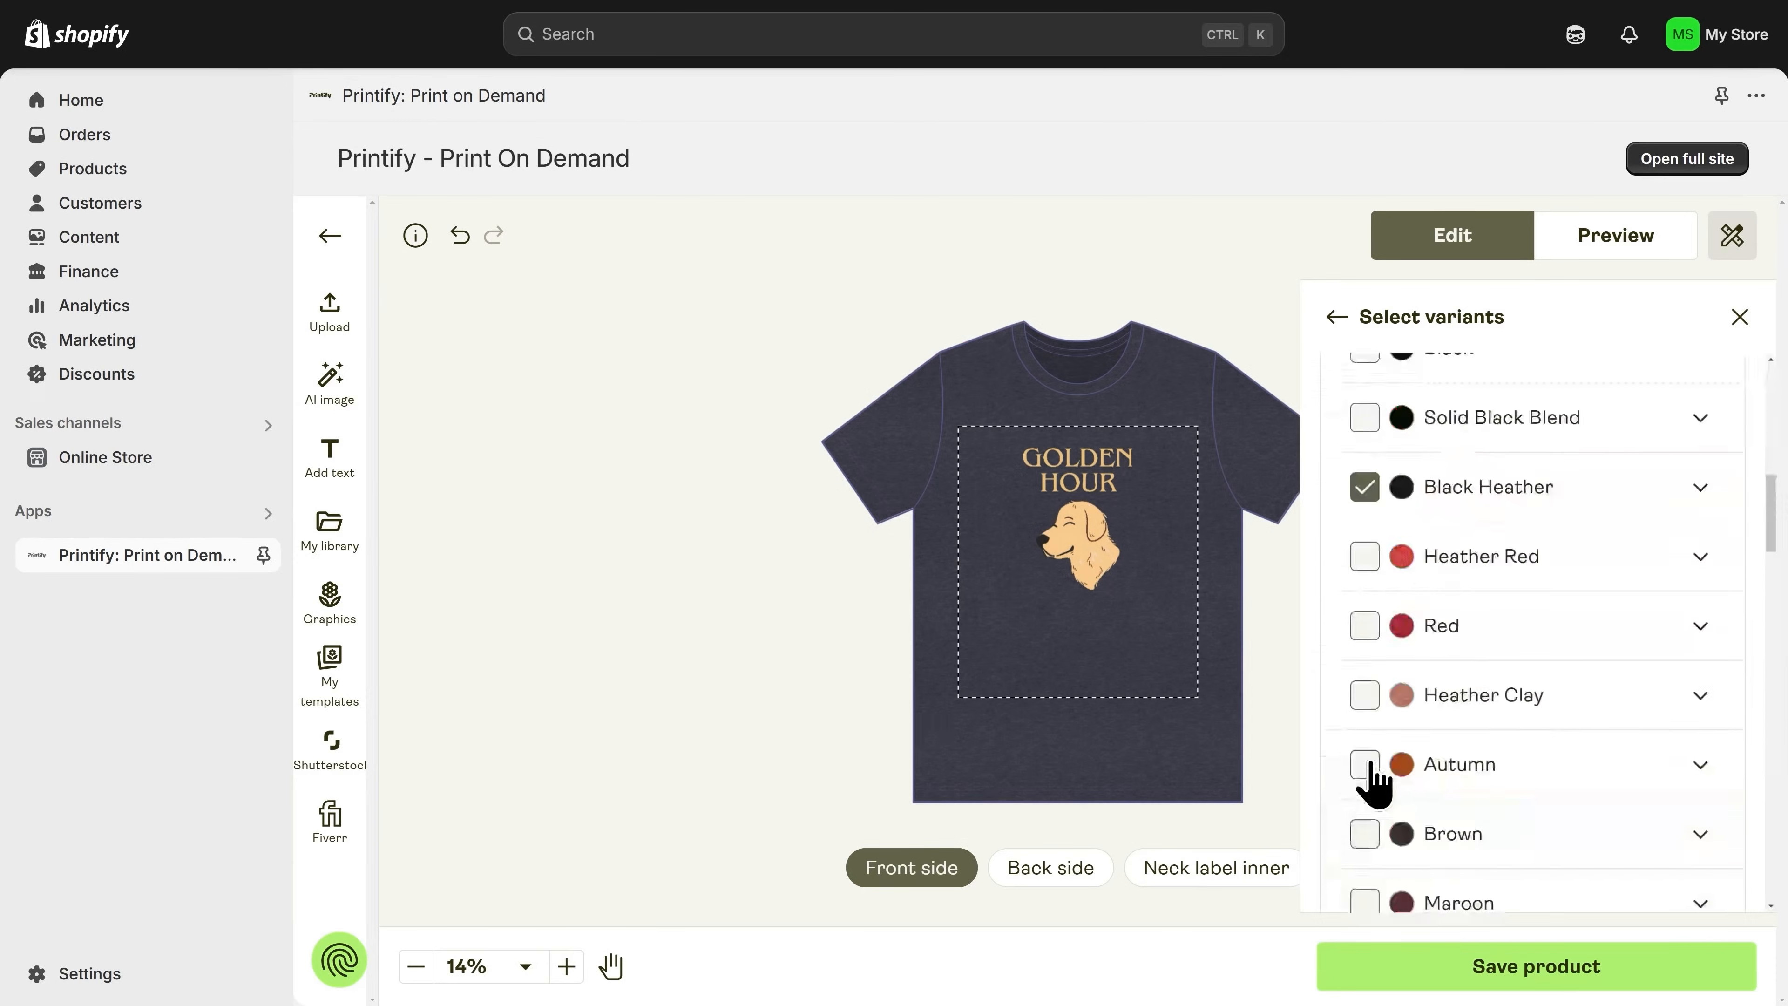
scroll(1383, 563, "up", 4)
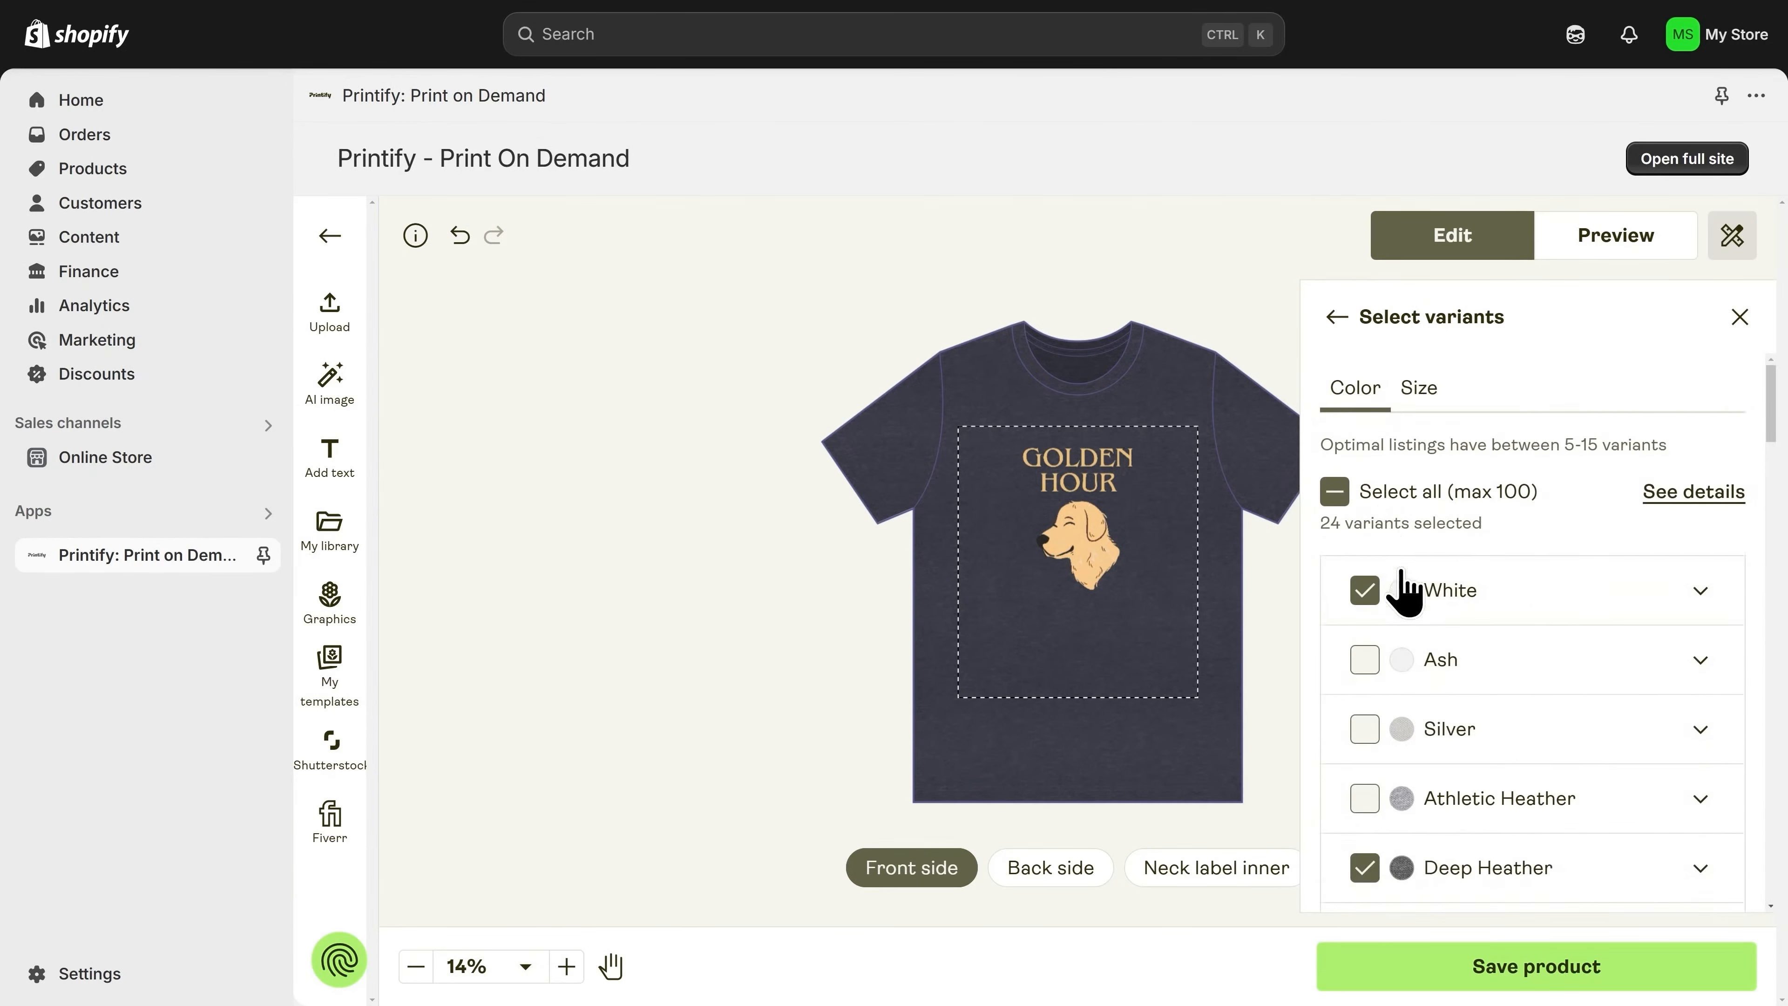
left_click(1368, 596)
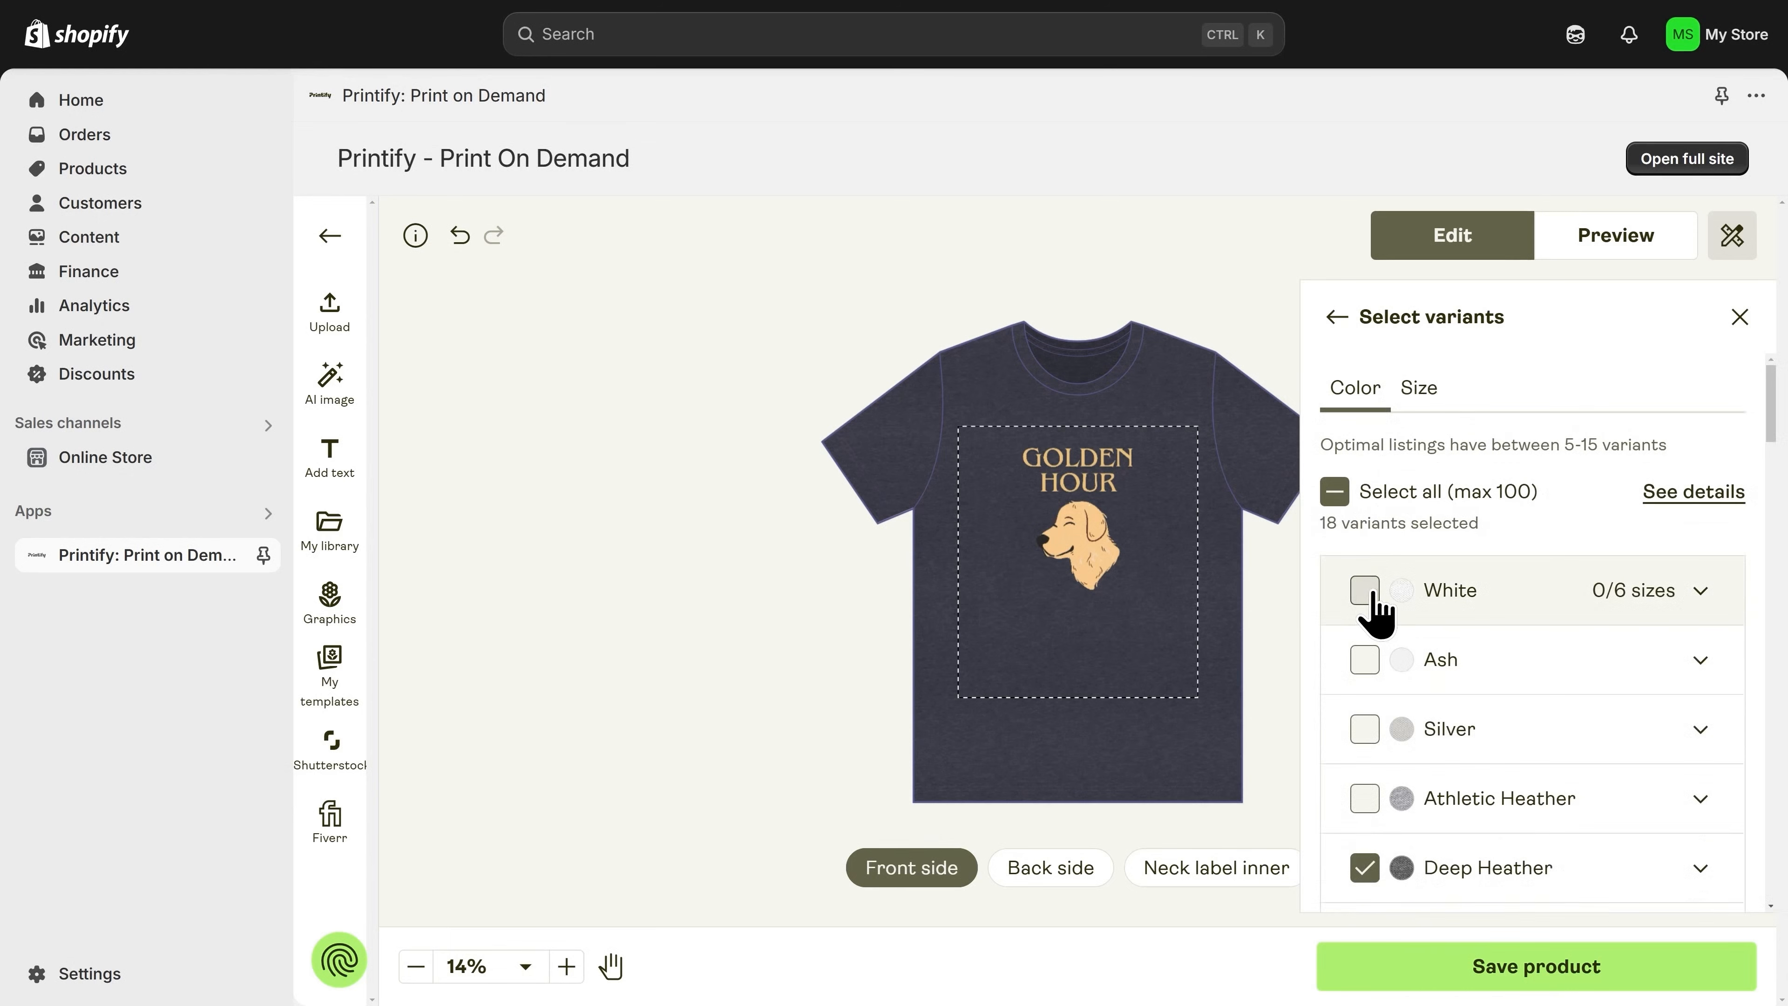
Review the size variants from S to 3XL for the selected shirt colors.
left_click(1422, 403)
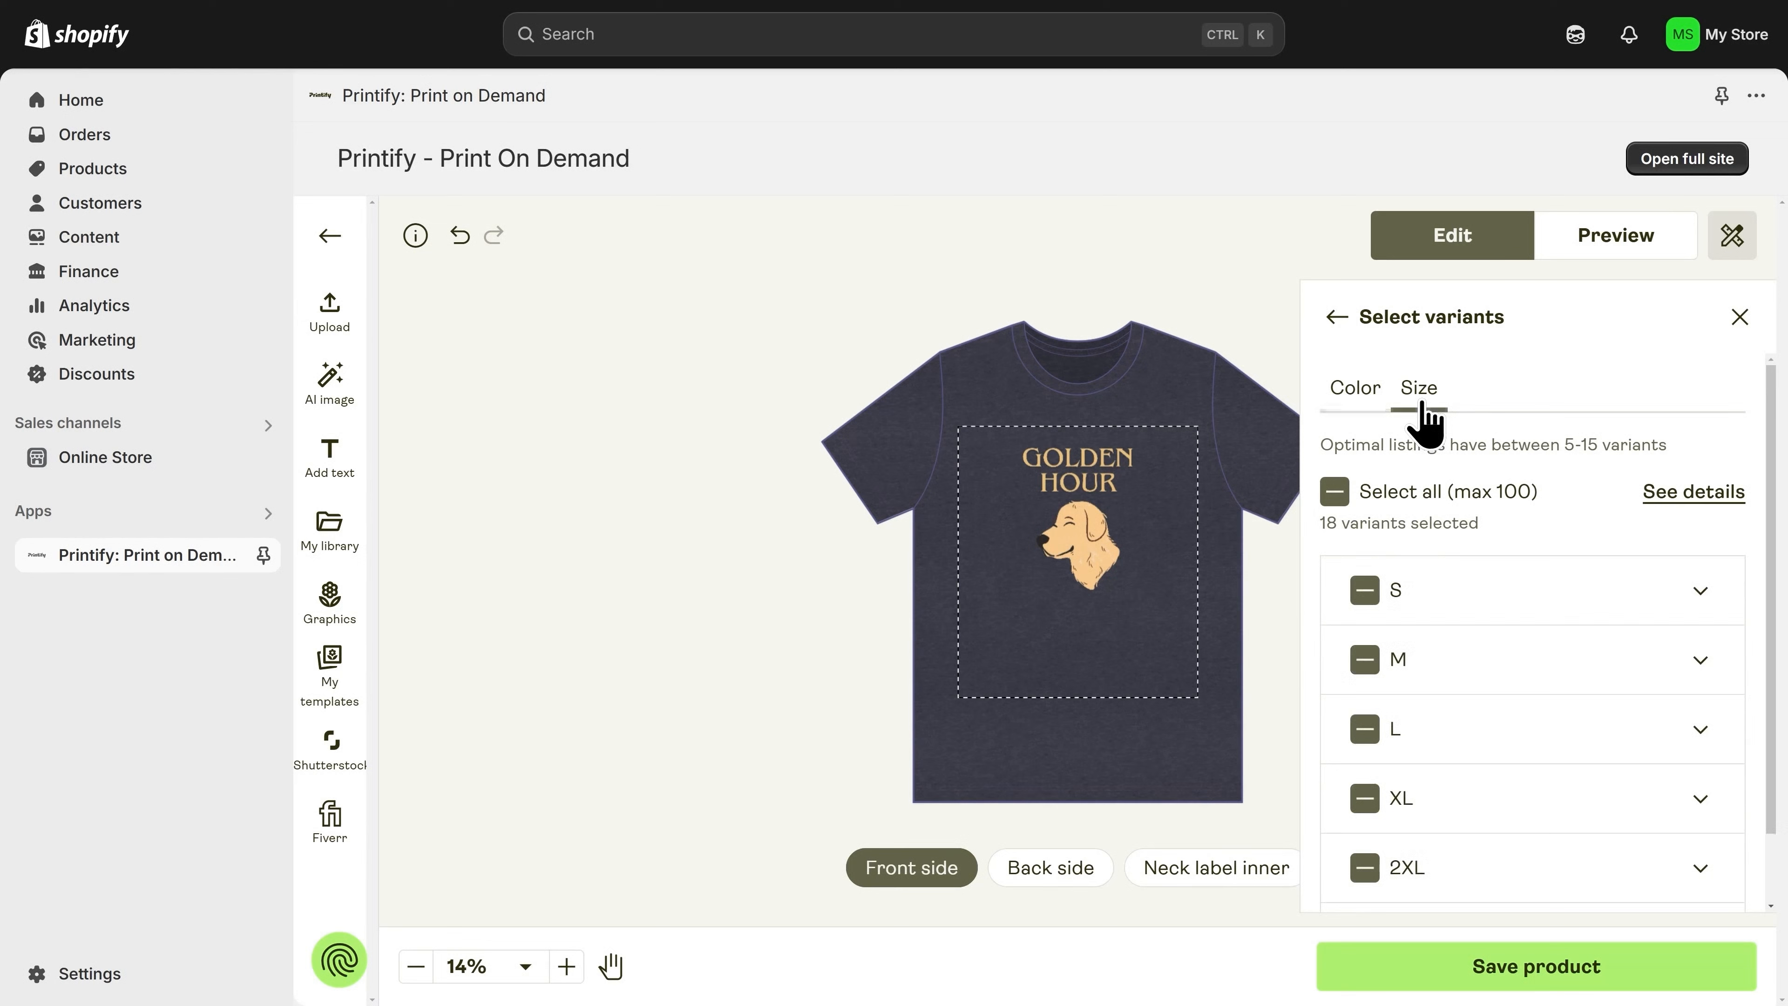
scroll(1465, 626, "down", 2)
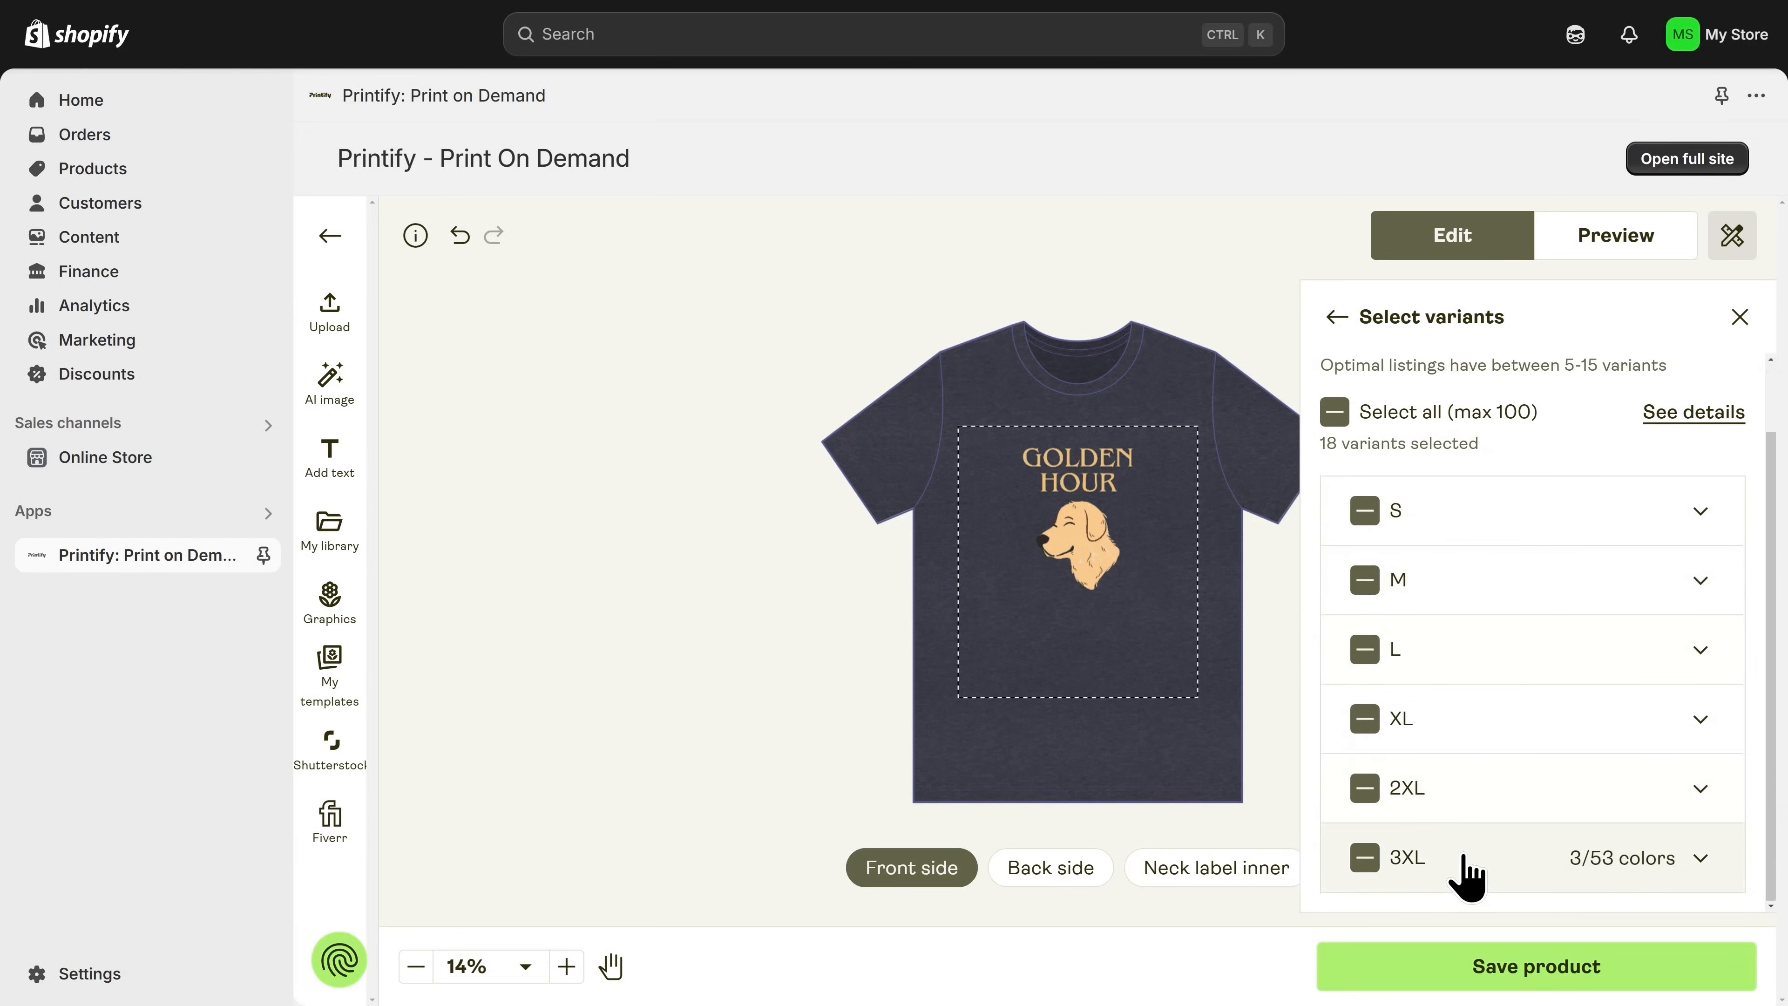
scroll(1464, 543, "up", 2)
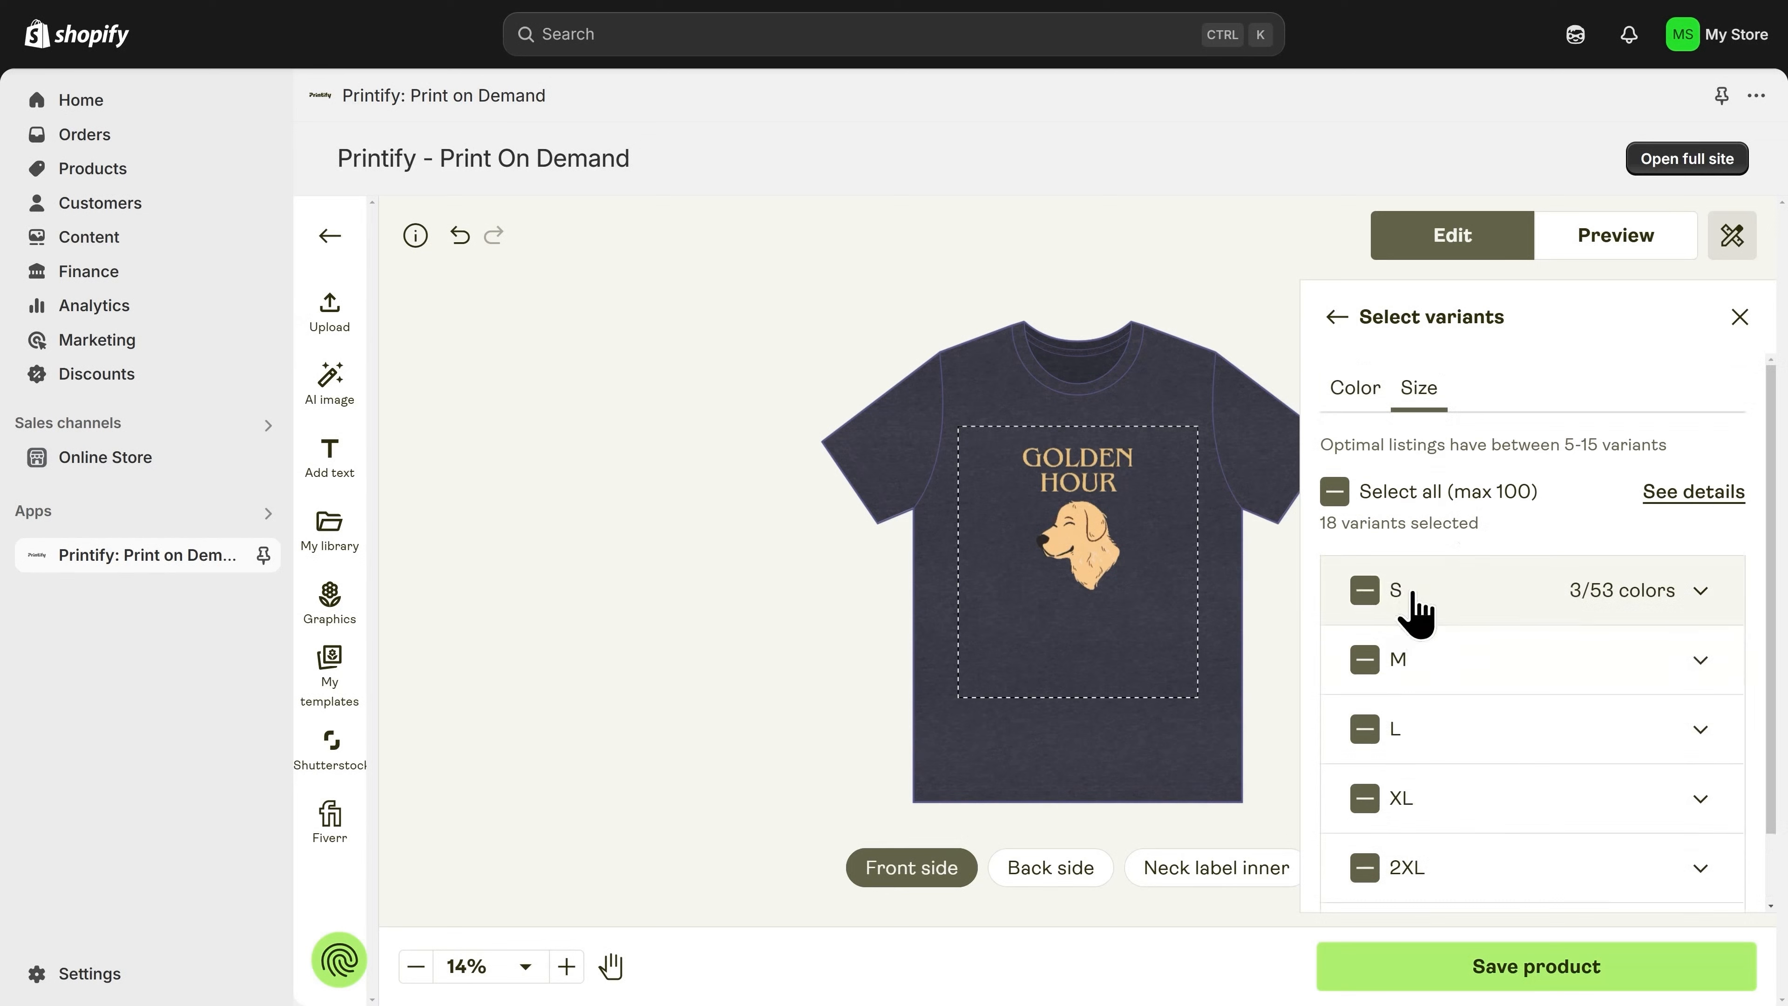
scroll(1430, 705, "down", 2)
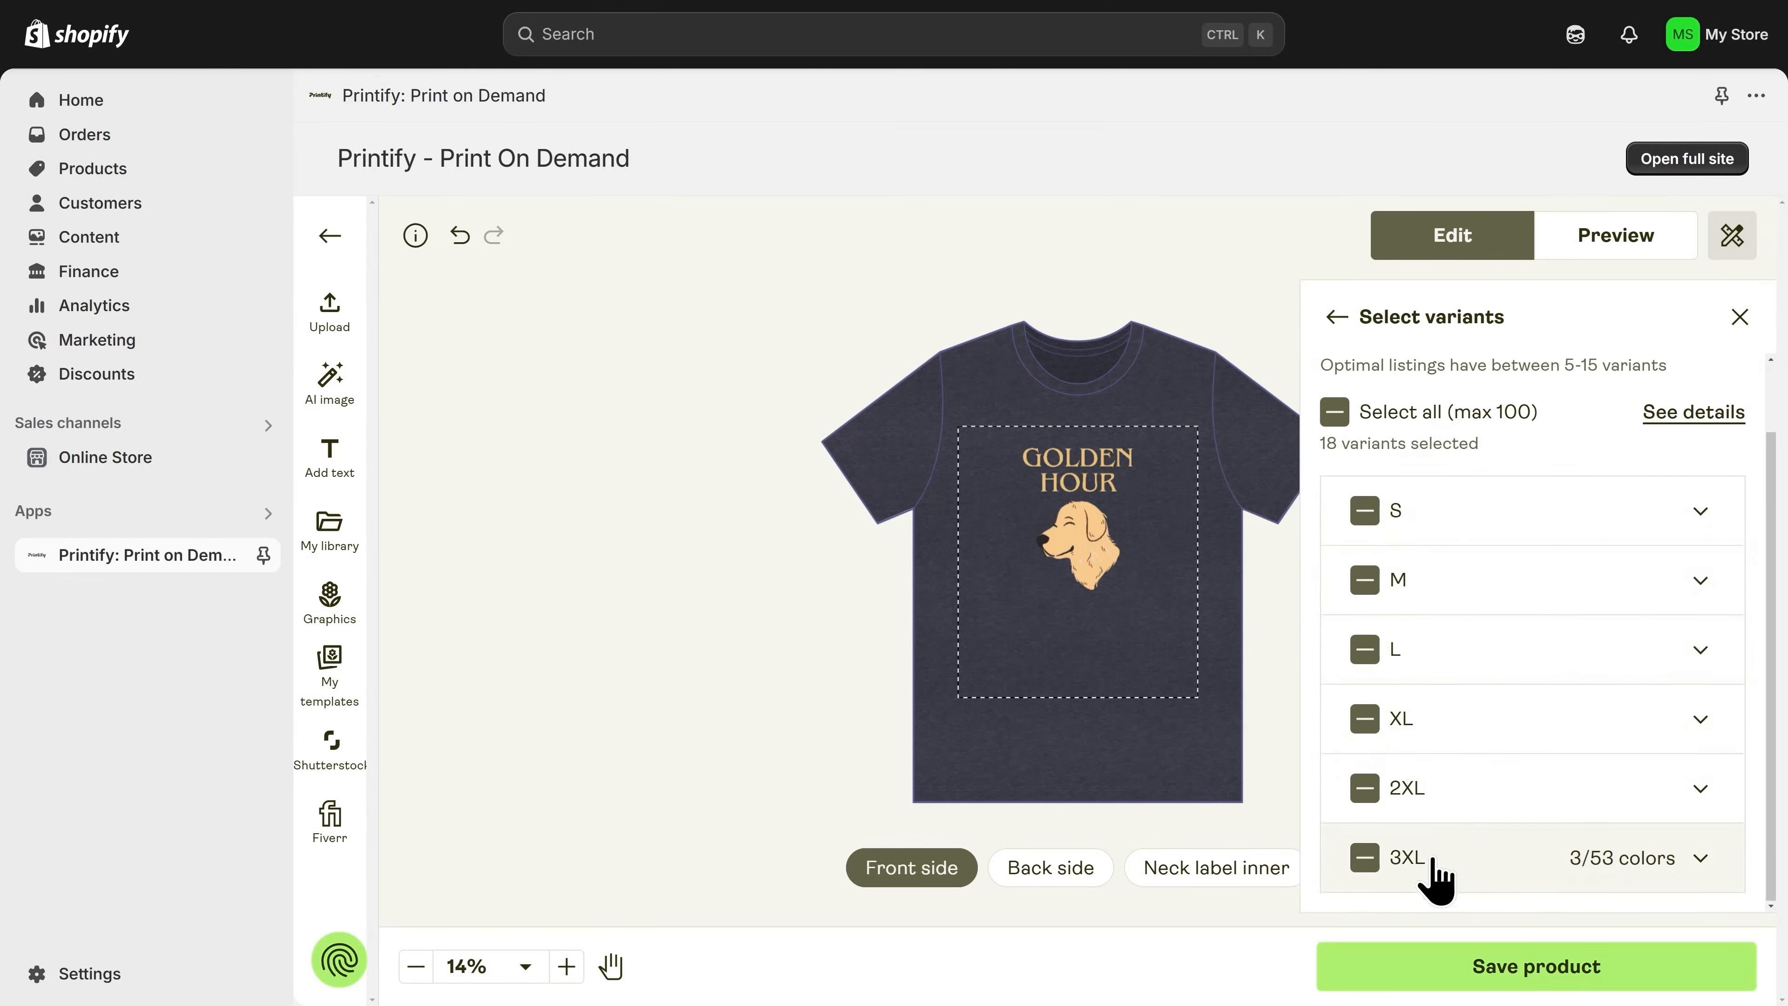
scroll(1443, 588, "up", 2)
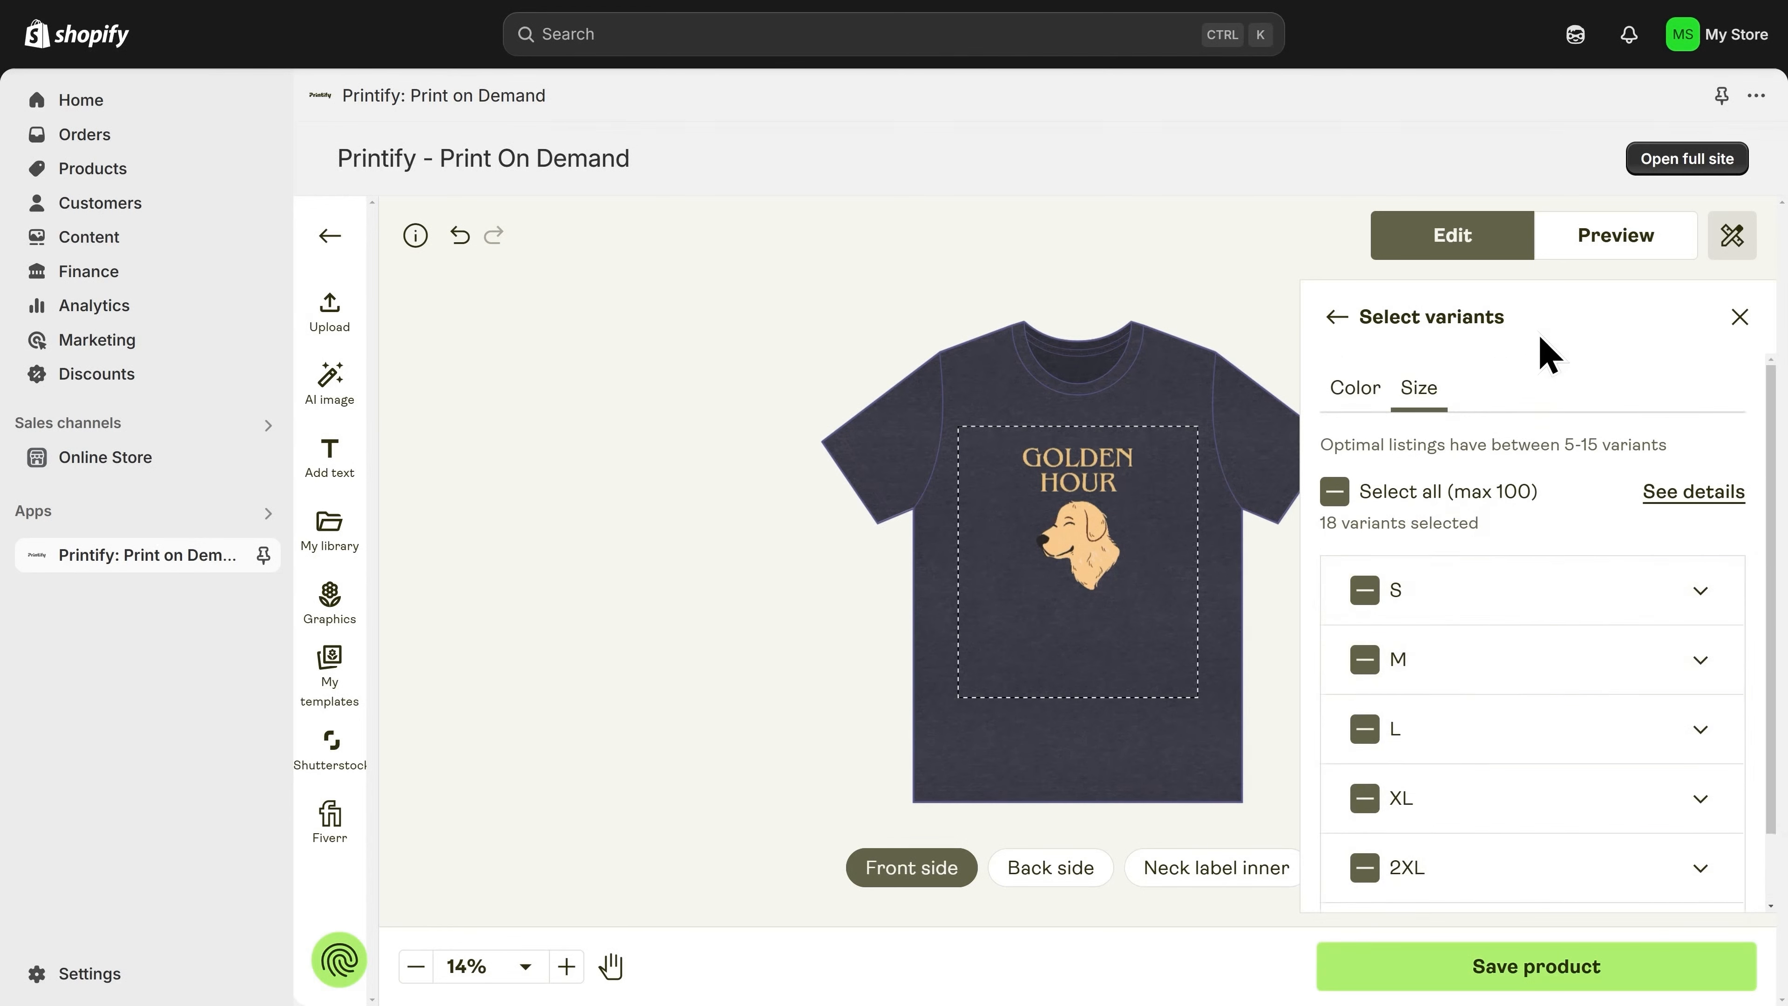
Preview the Golden Hour shirt in the Hanging 1 mockup view.
left_click(1615, 239)
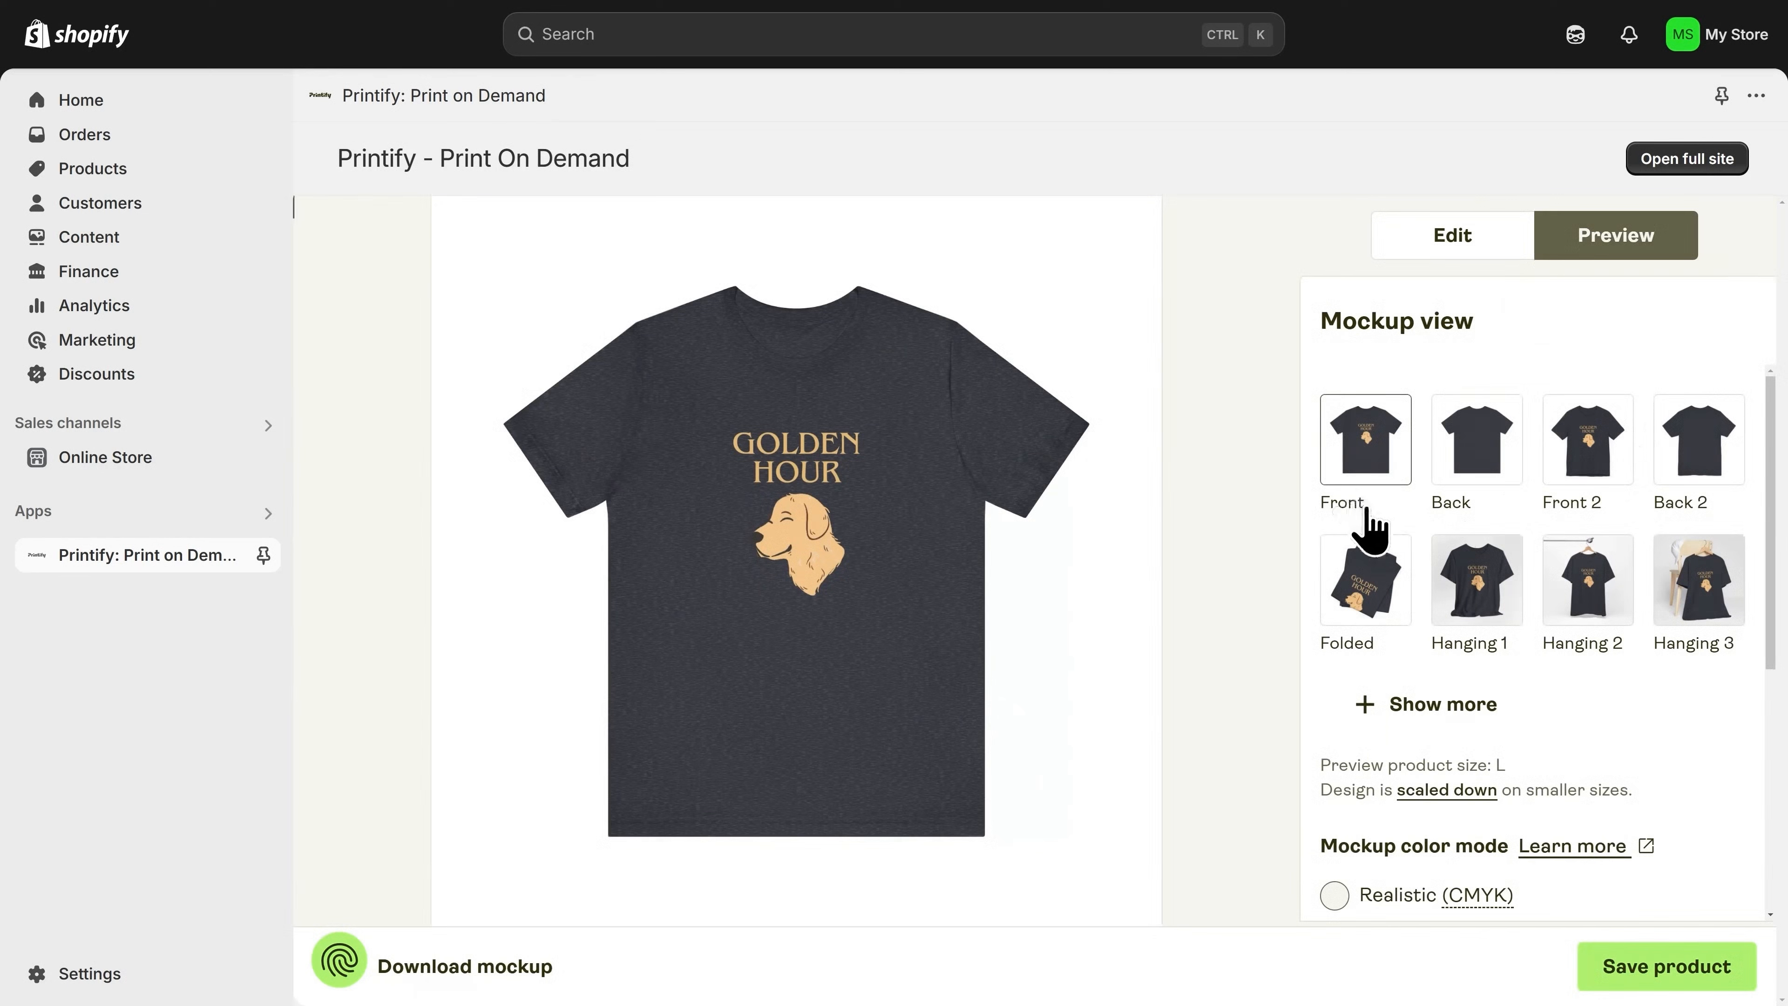
left_click(1493, 610)
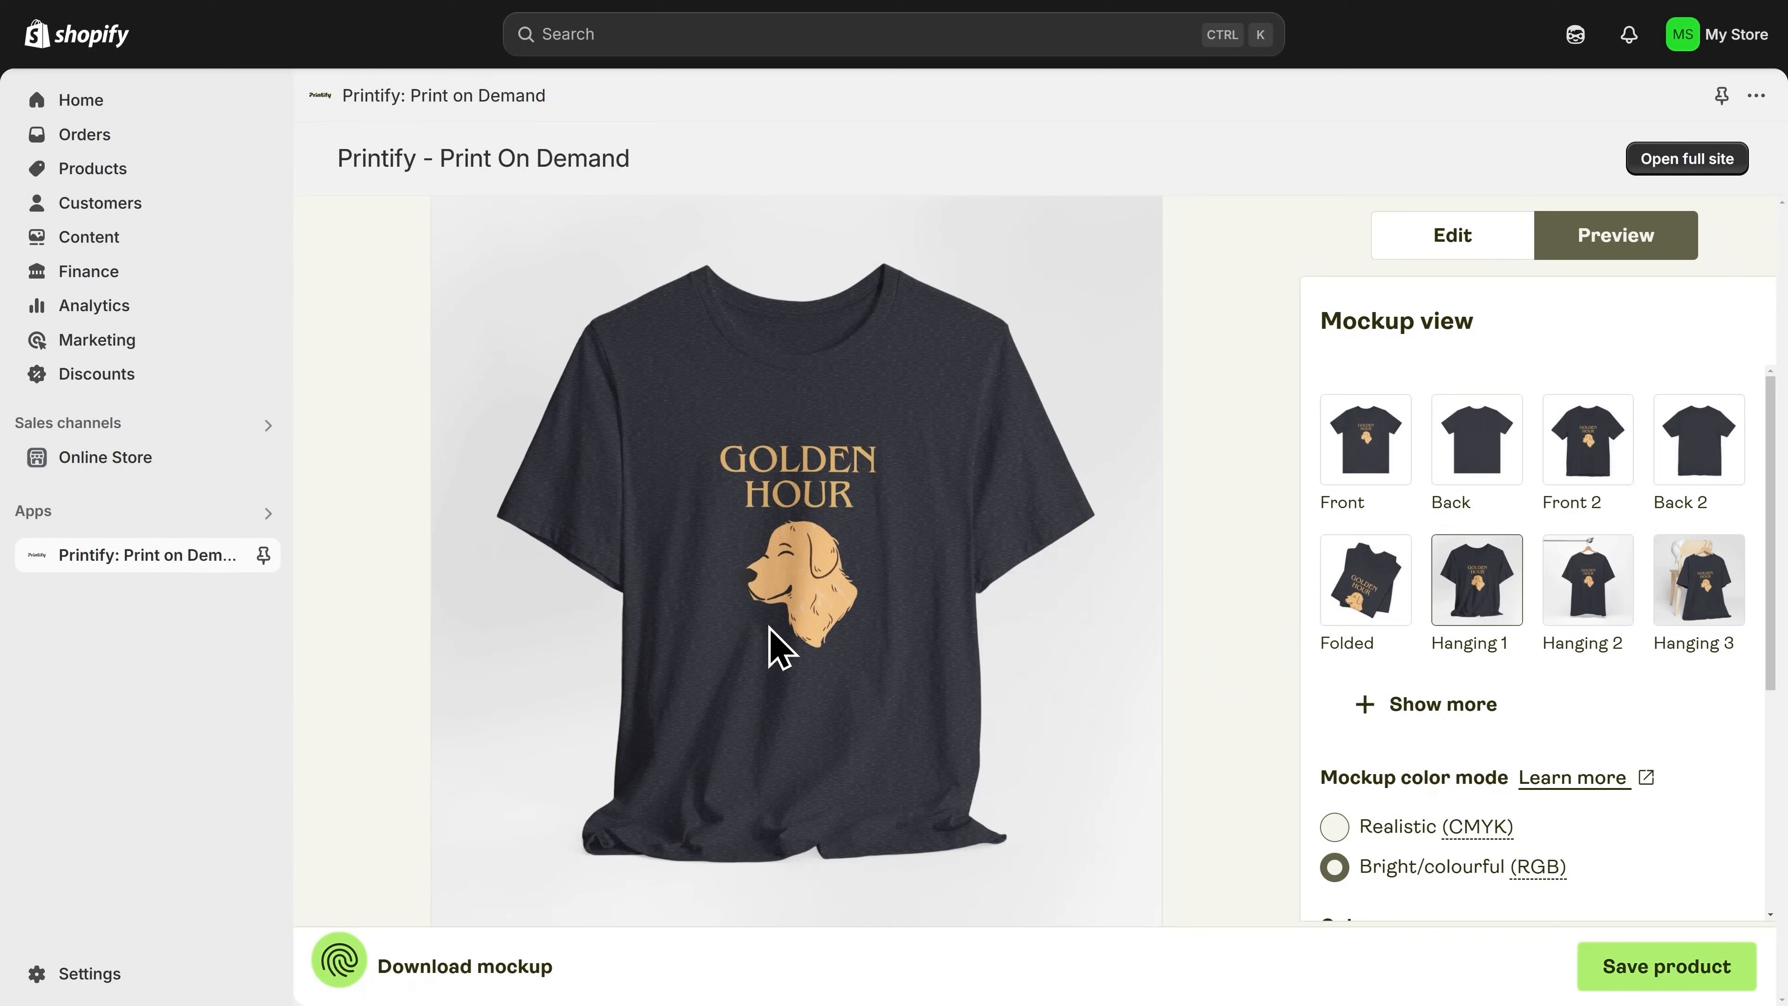
Save the designed shirt as a product and opt out of AI-optimized listings.
left_click(1677, 978)
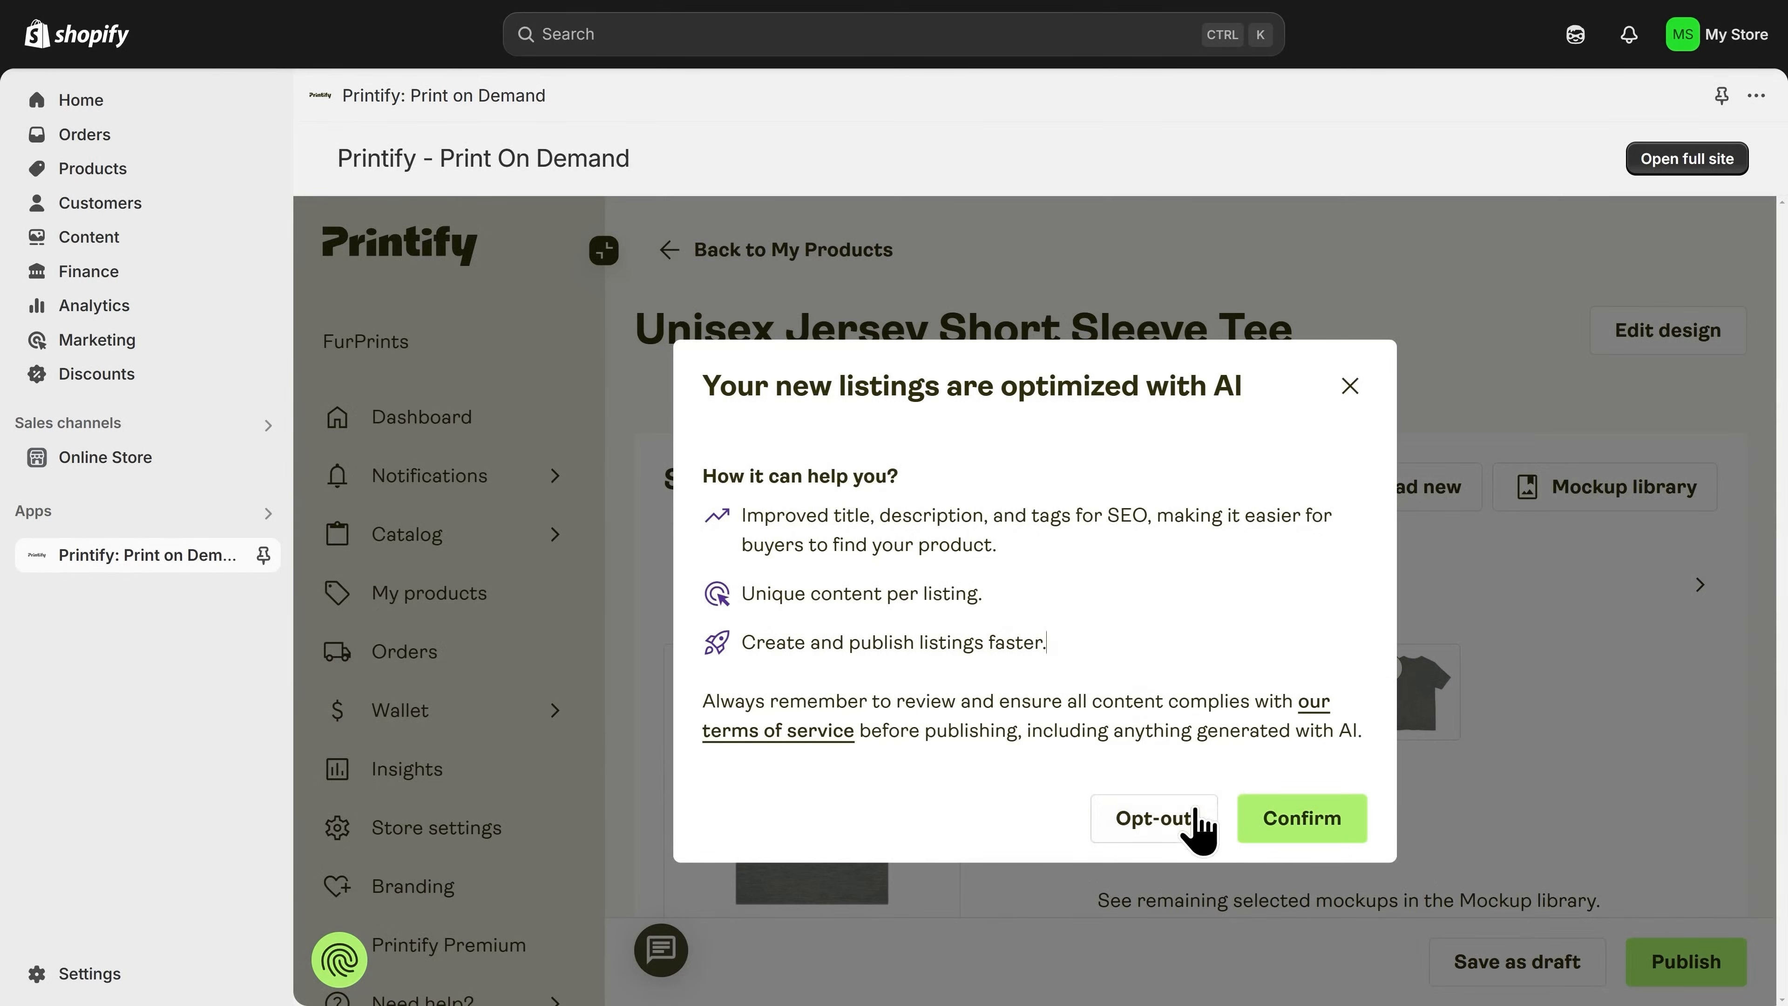
left_click(1152, 829)
Check the selected mockups for Black Heather and Heather Navy, and open the mockup library.
scroll(1158, 845, "down", 3)
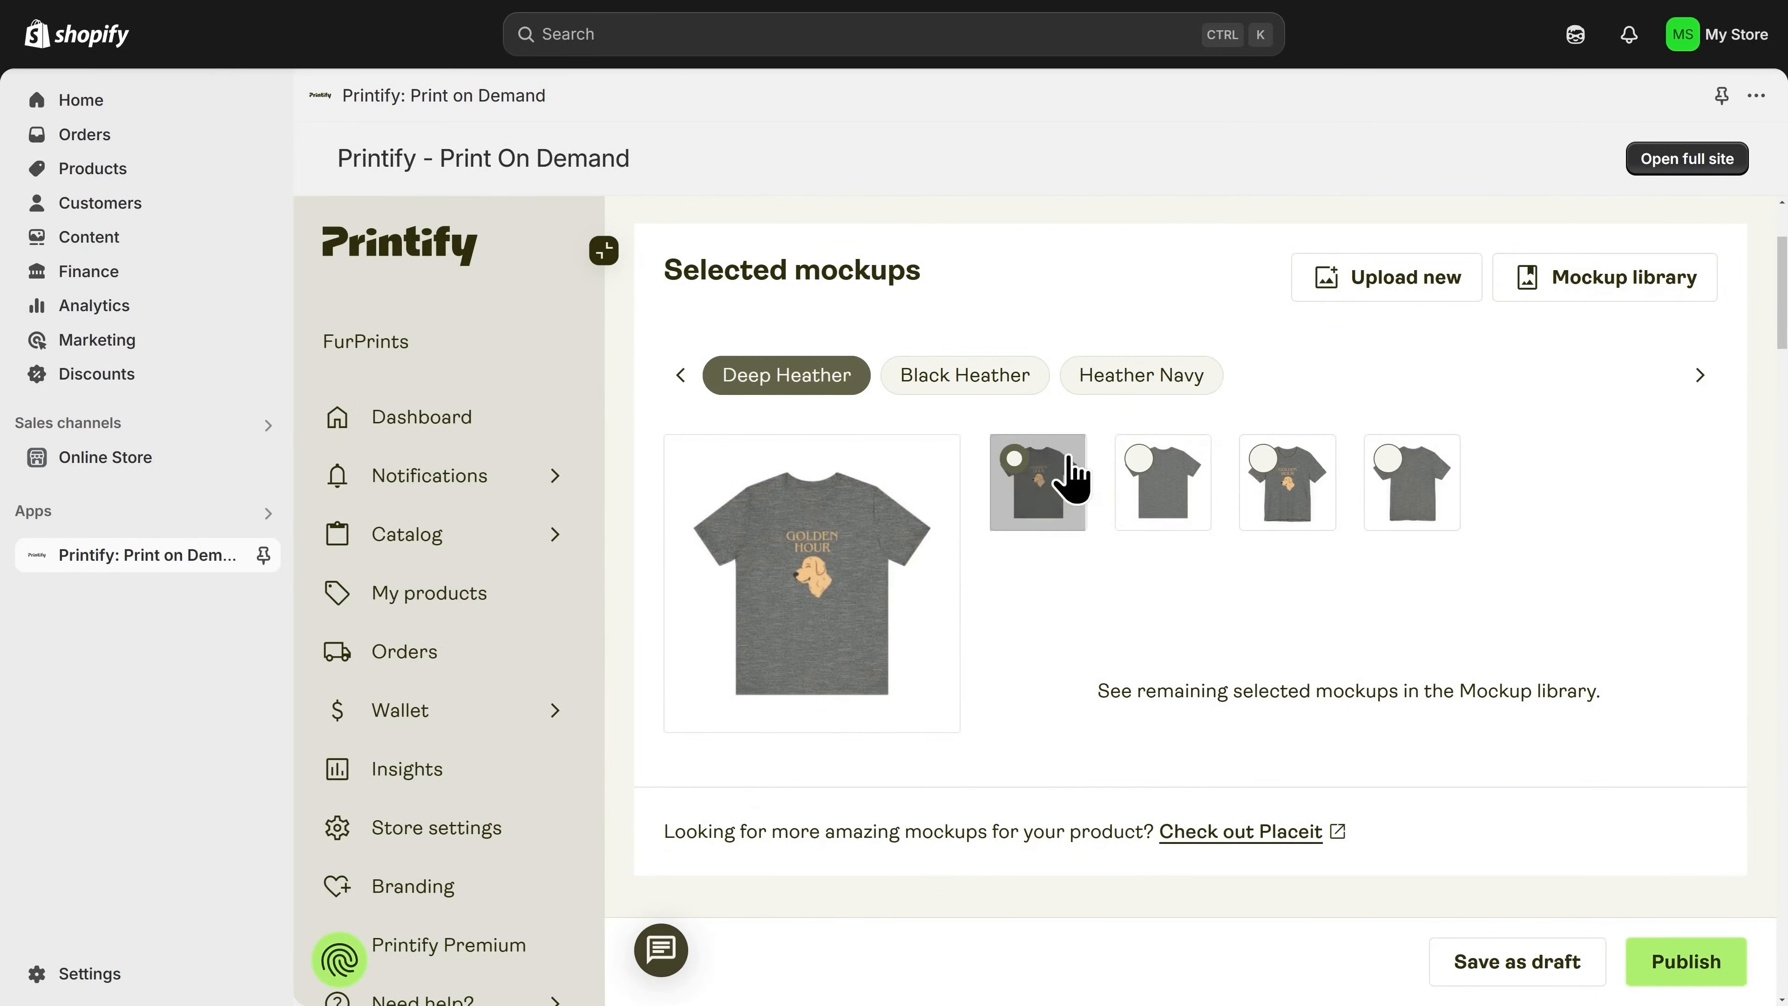
left_click(970, 384)
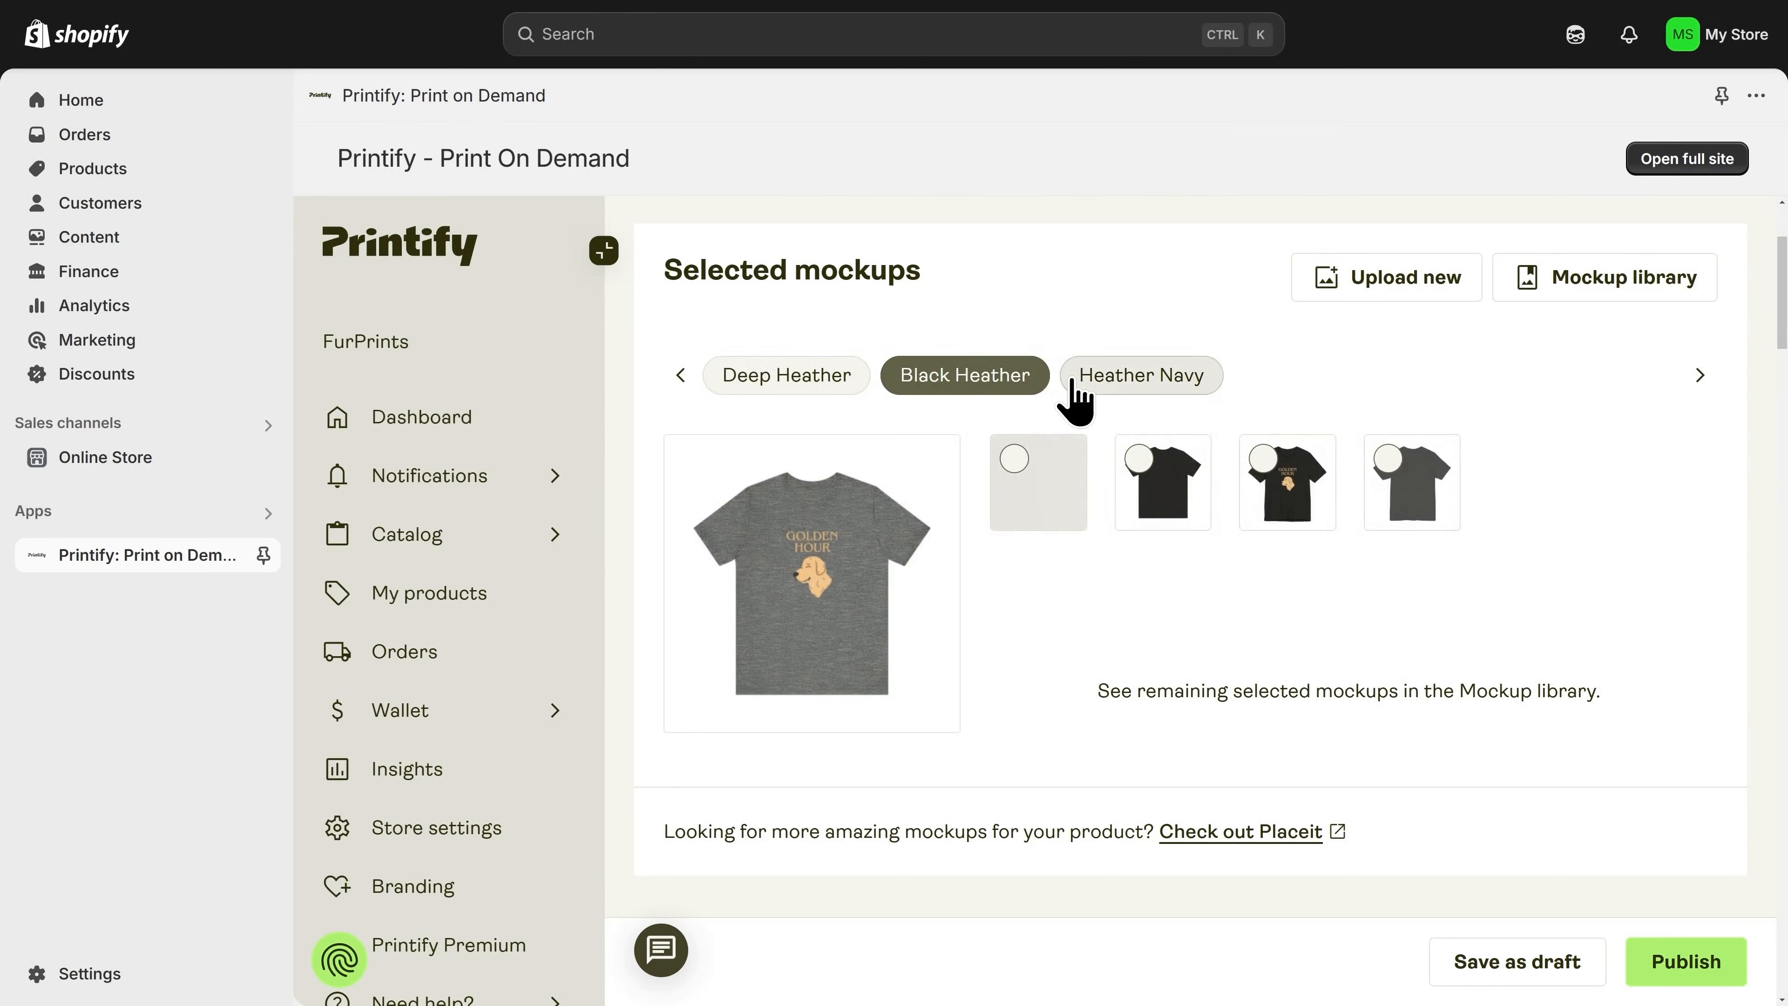
left_click(1129, 396)
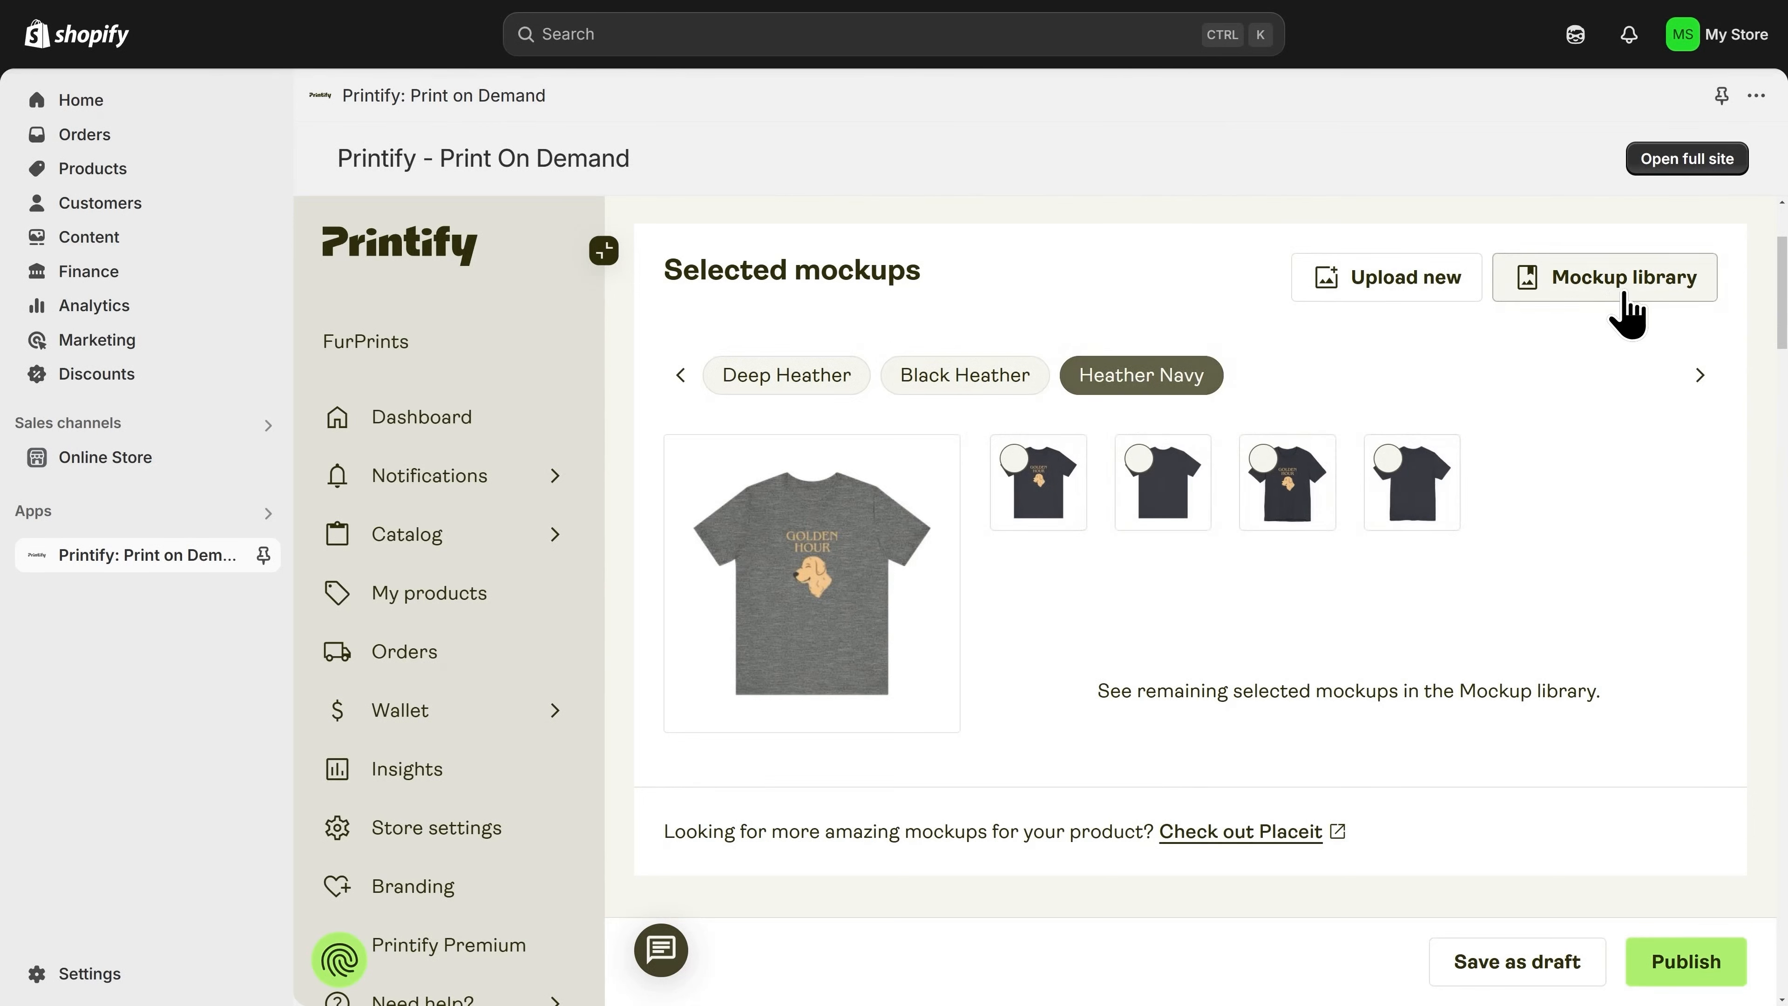
left_click(1627, 313)
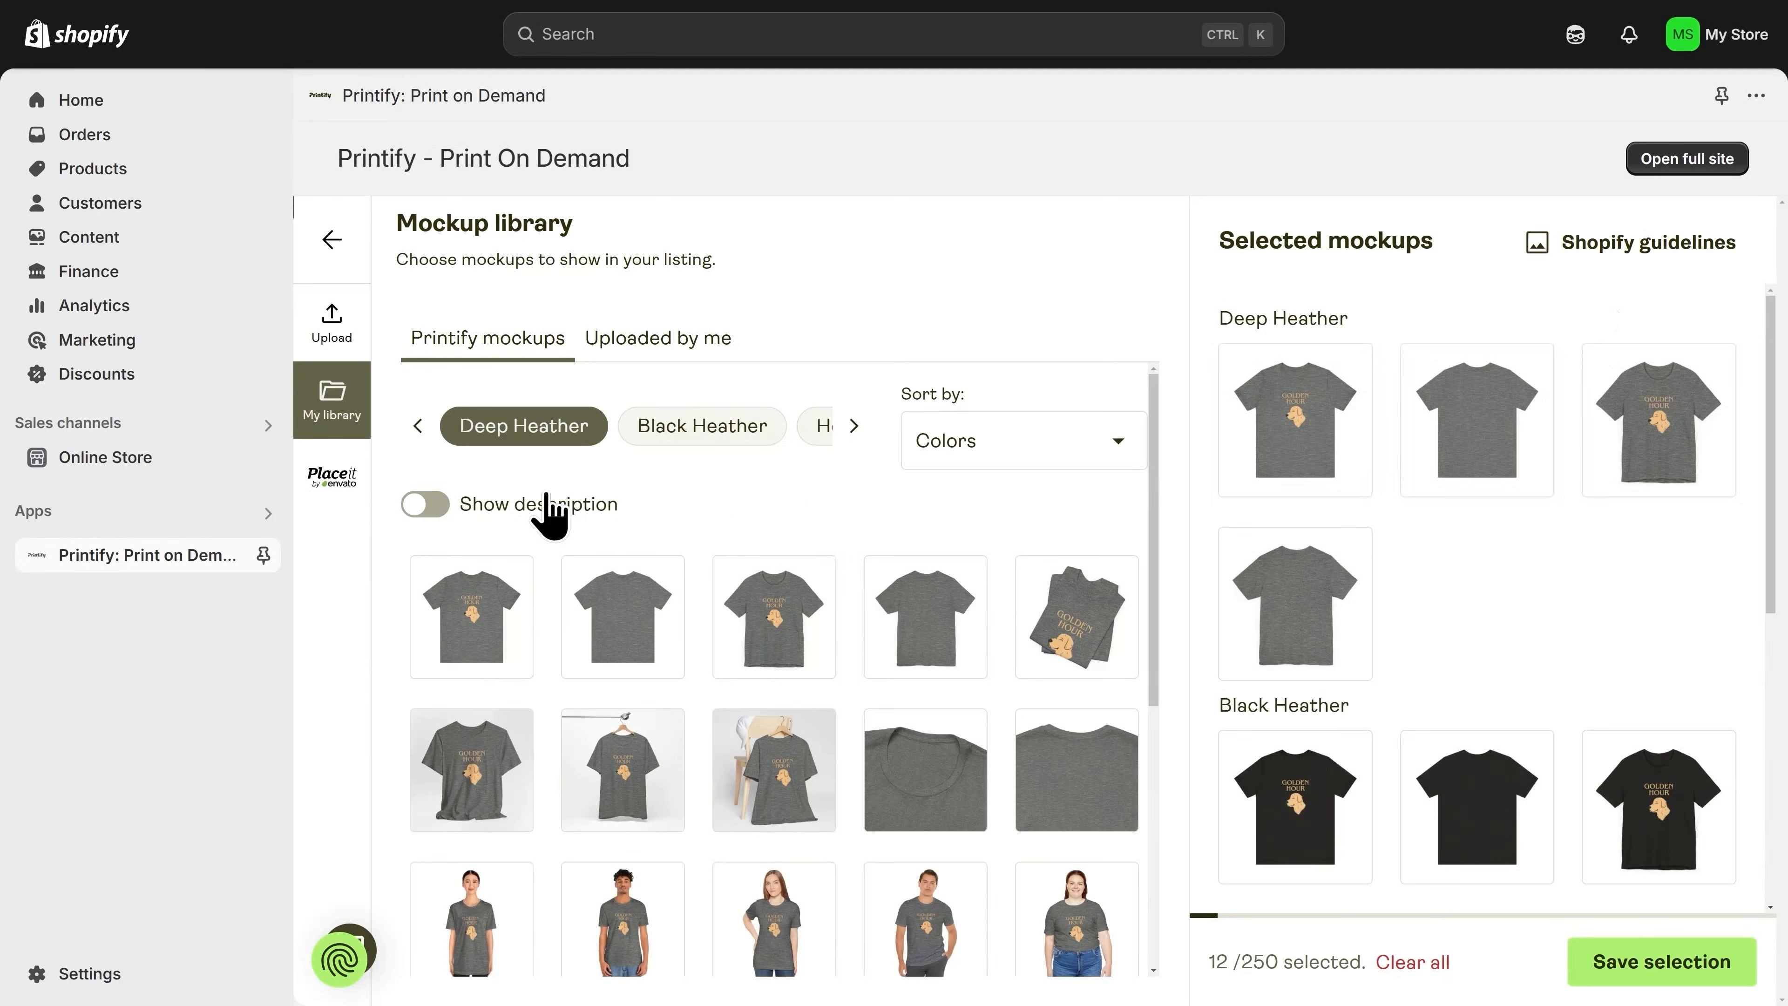
Open the Placeit section of the mockup library and browse its free mockups and design templates.
left_click(335, 502)
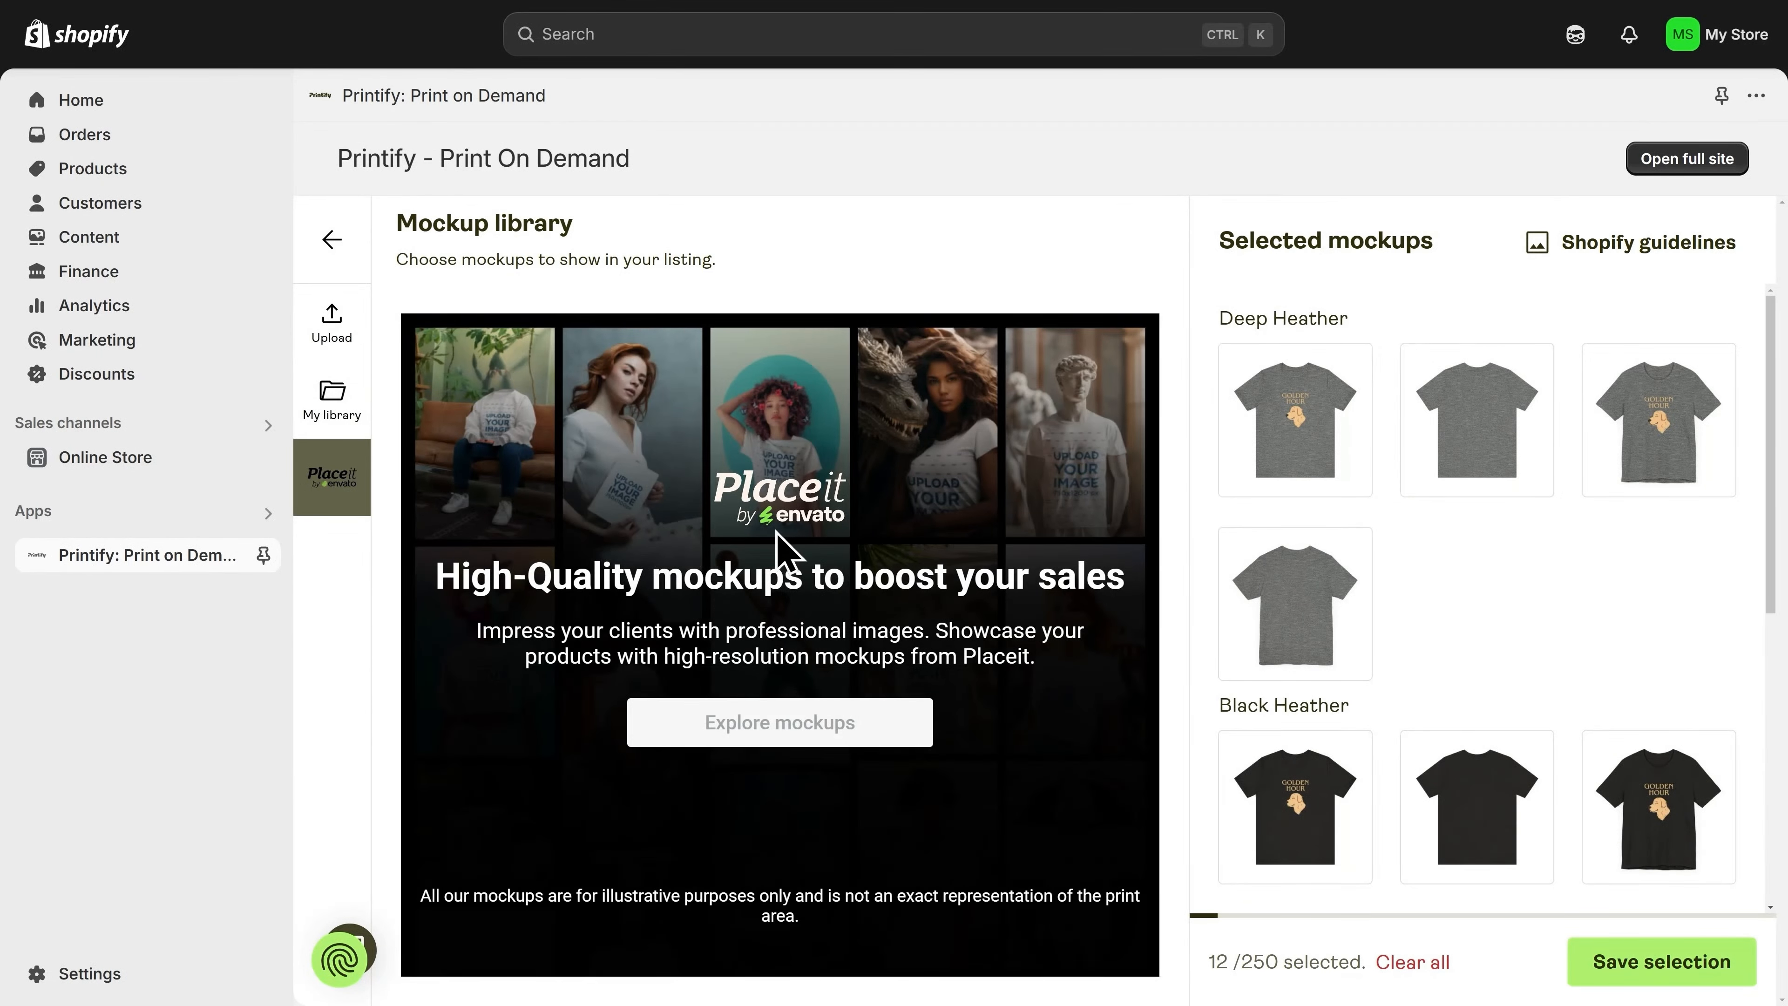
left_click(787, 440)
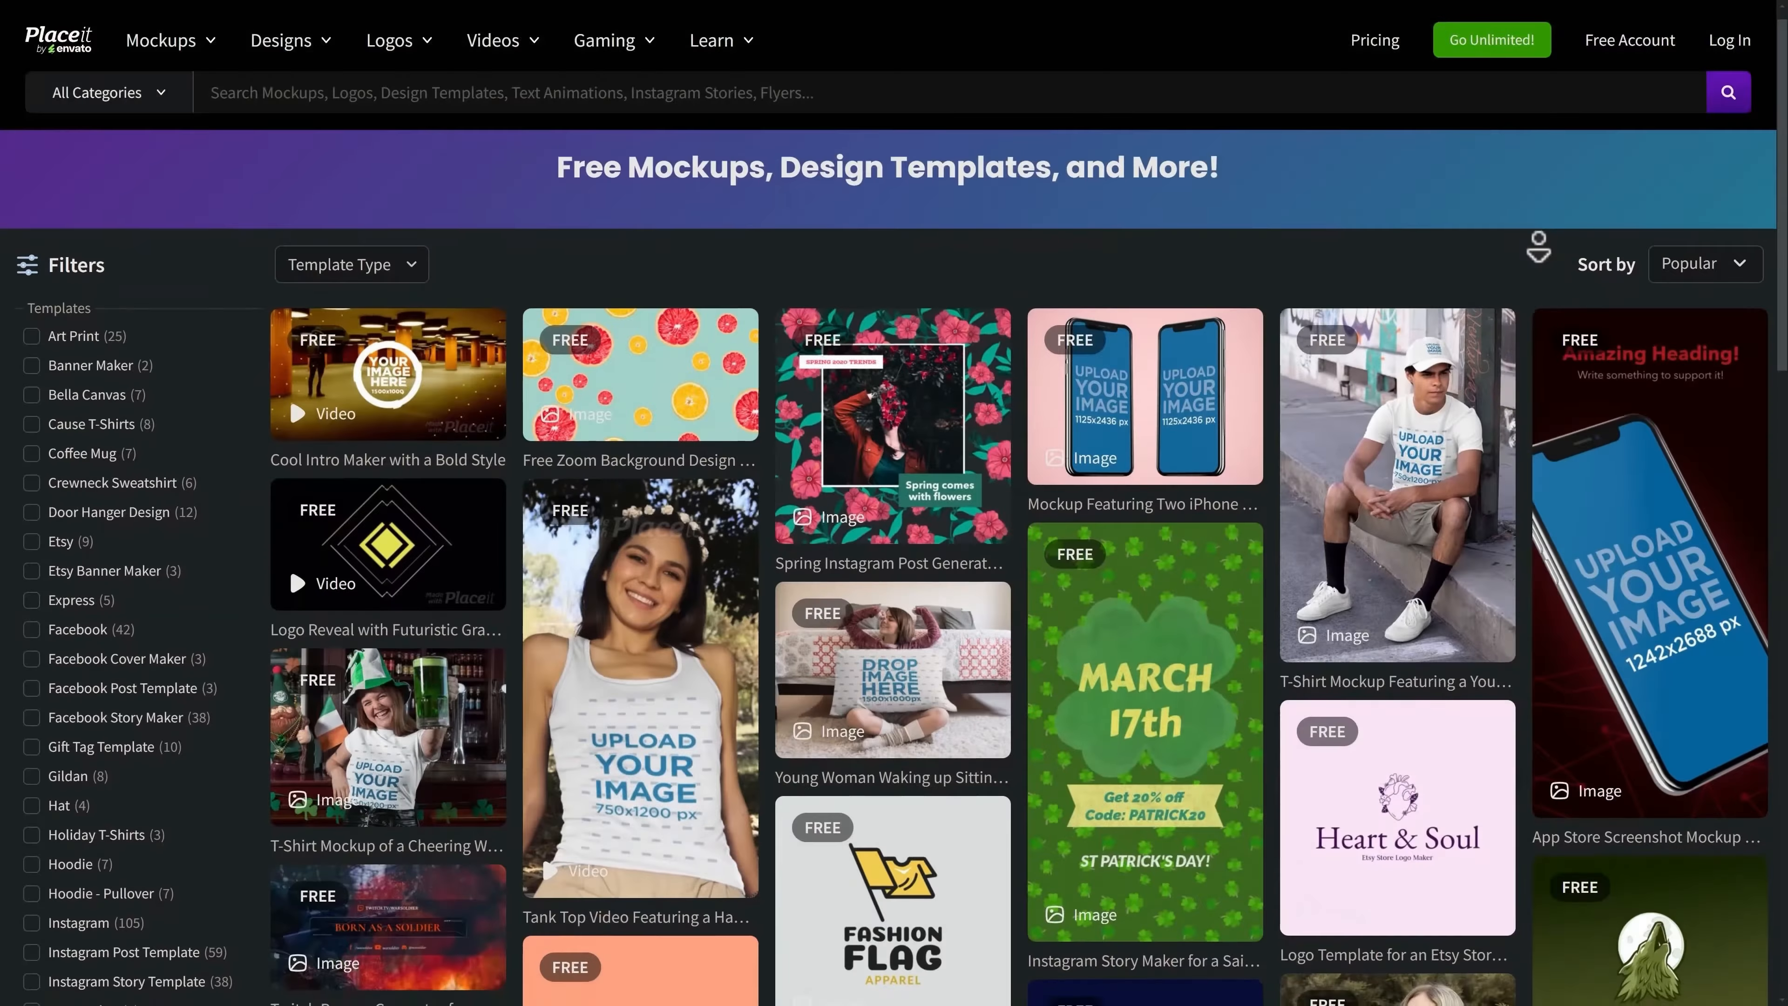
scroll(1533, 246, "down", 2)
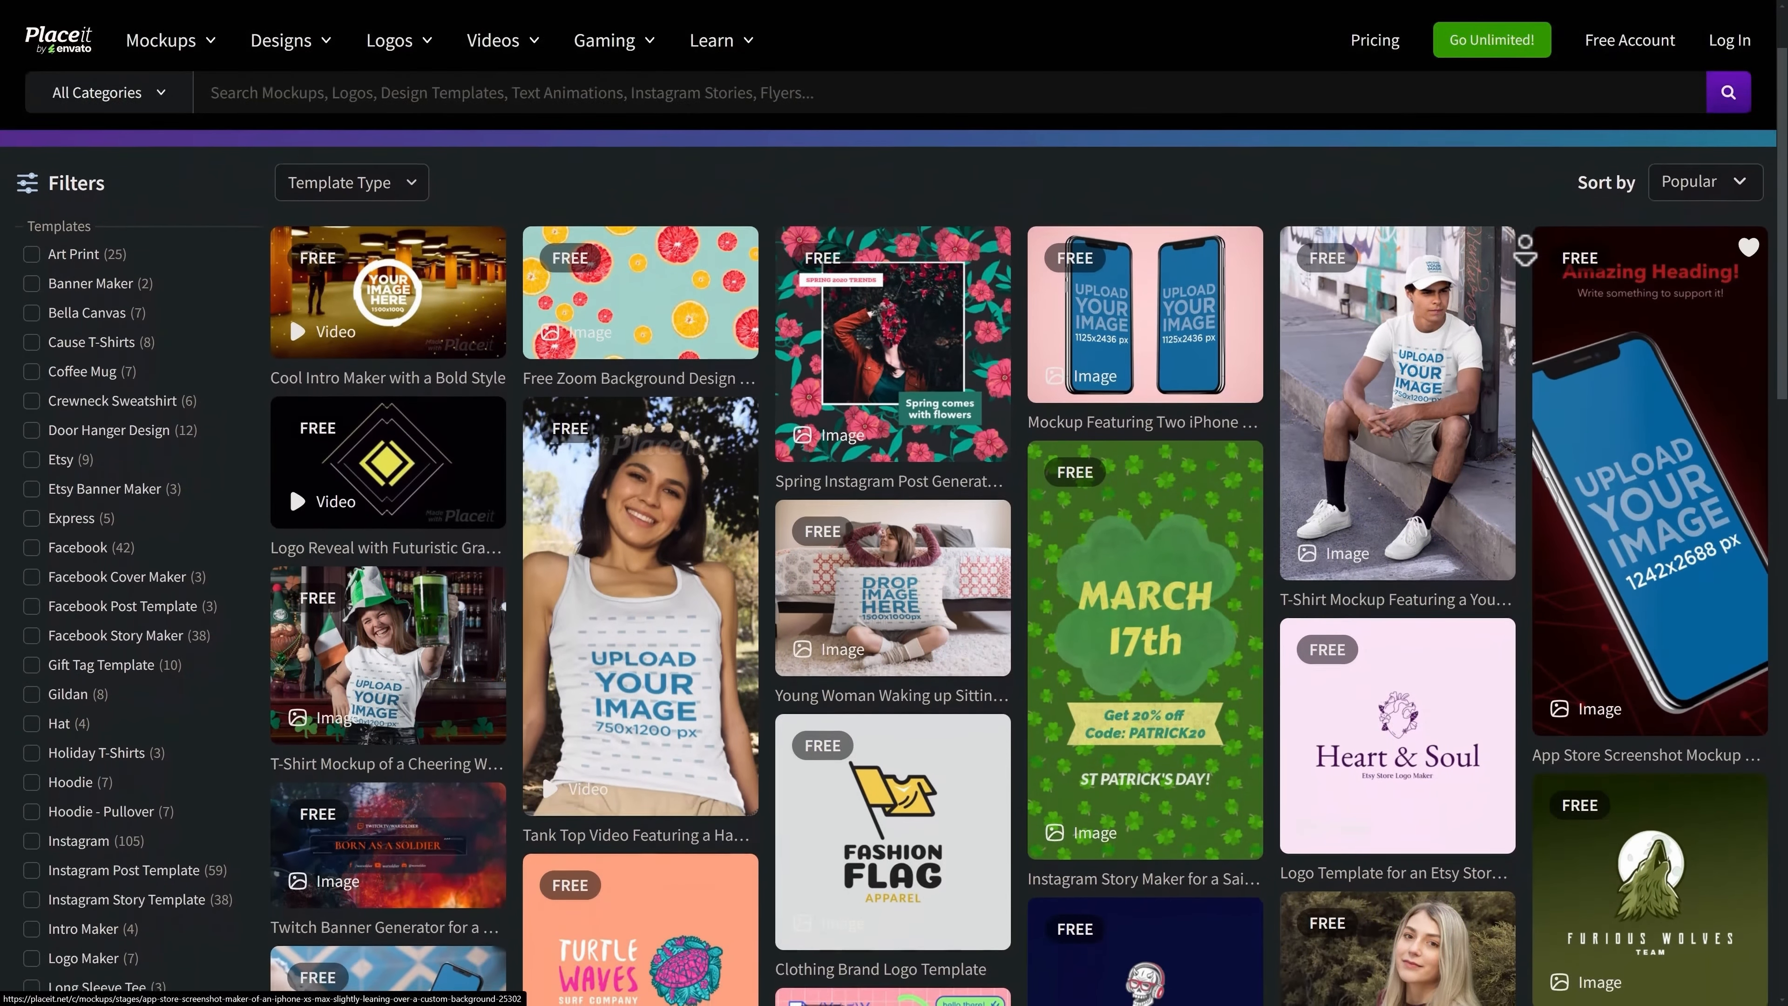
scroll(1525, 250, "down", 3)
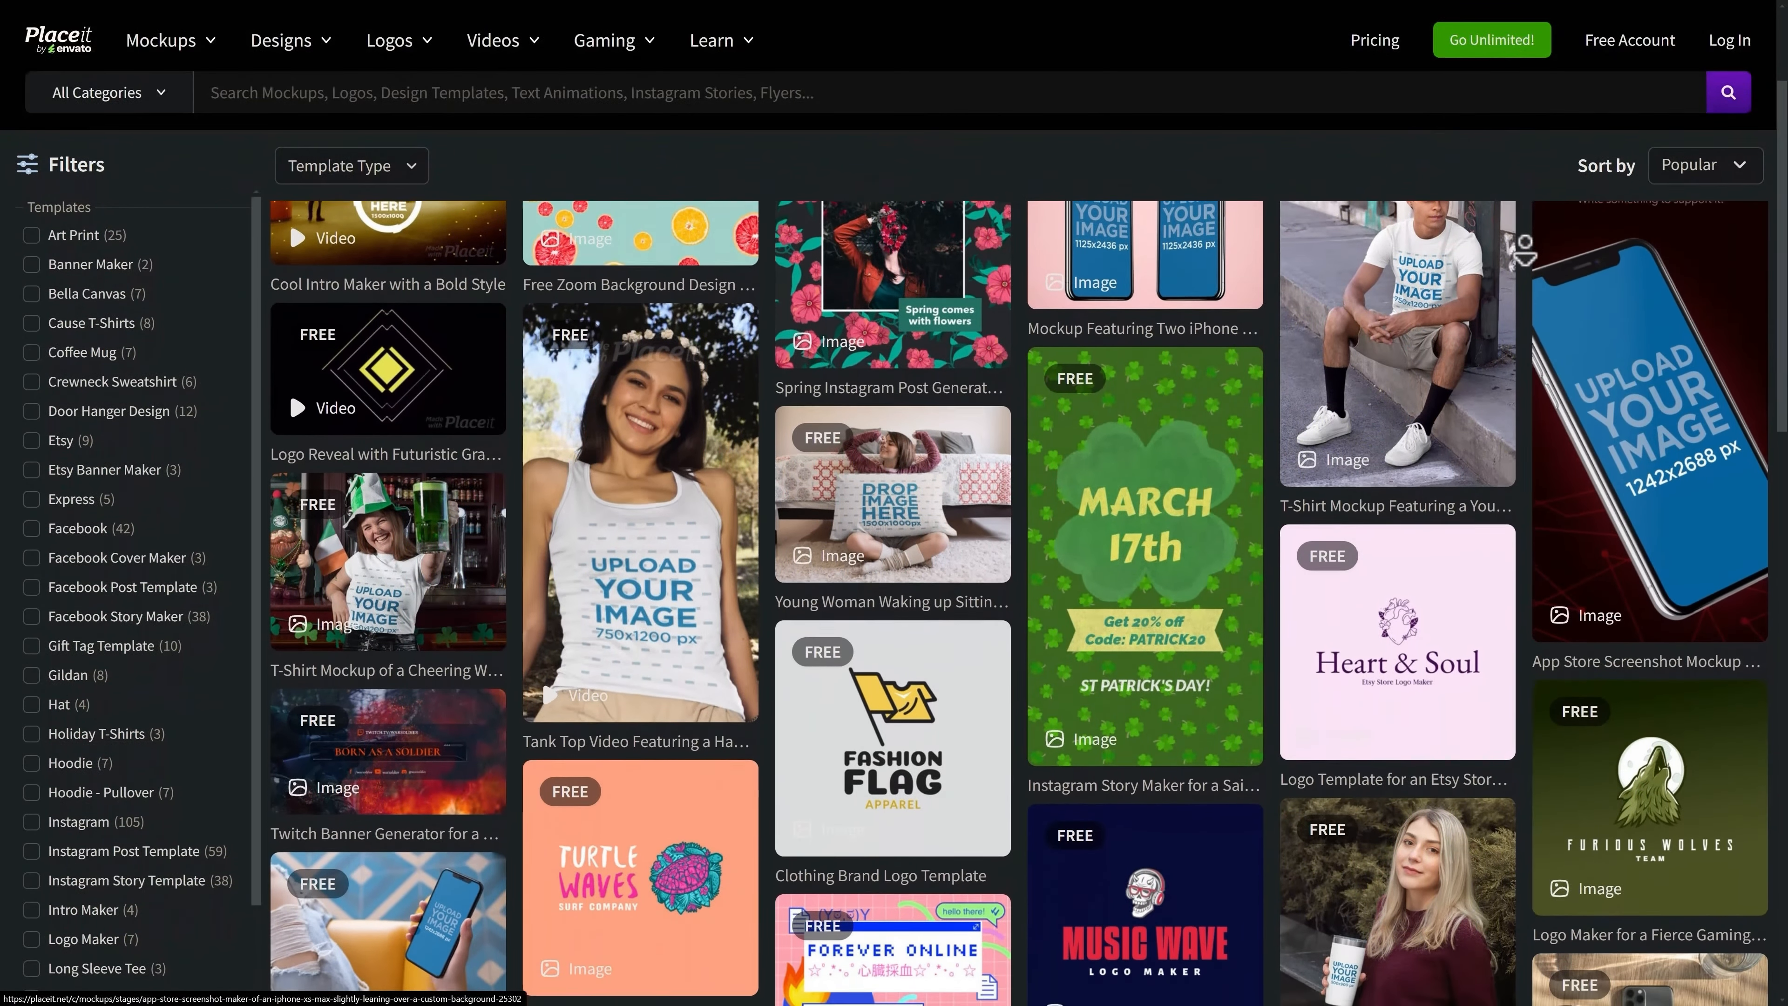
scroll(1526, 249, "down", 3)
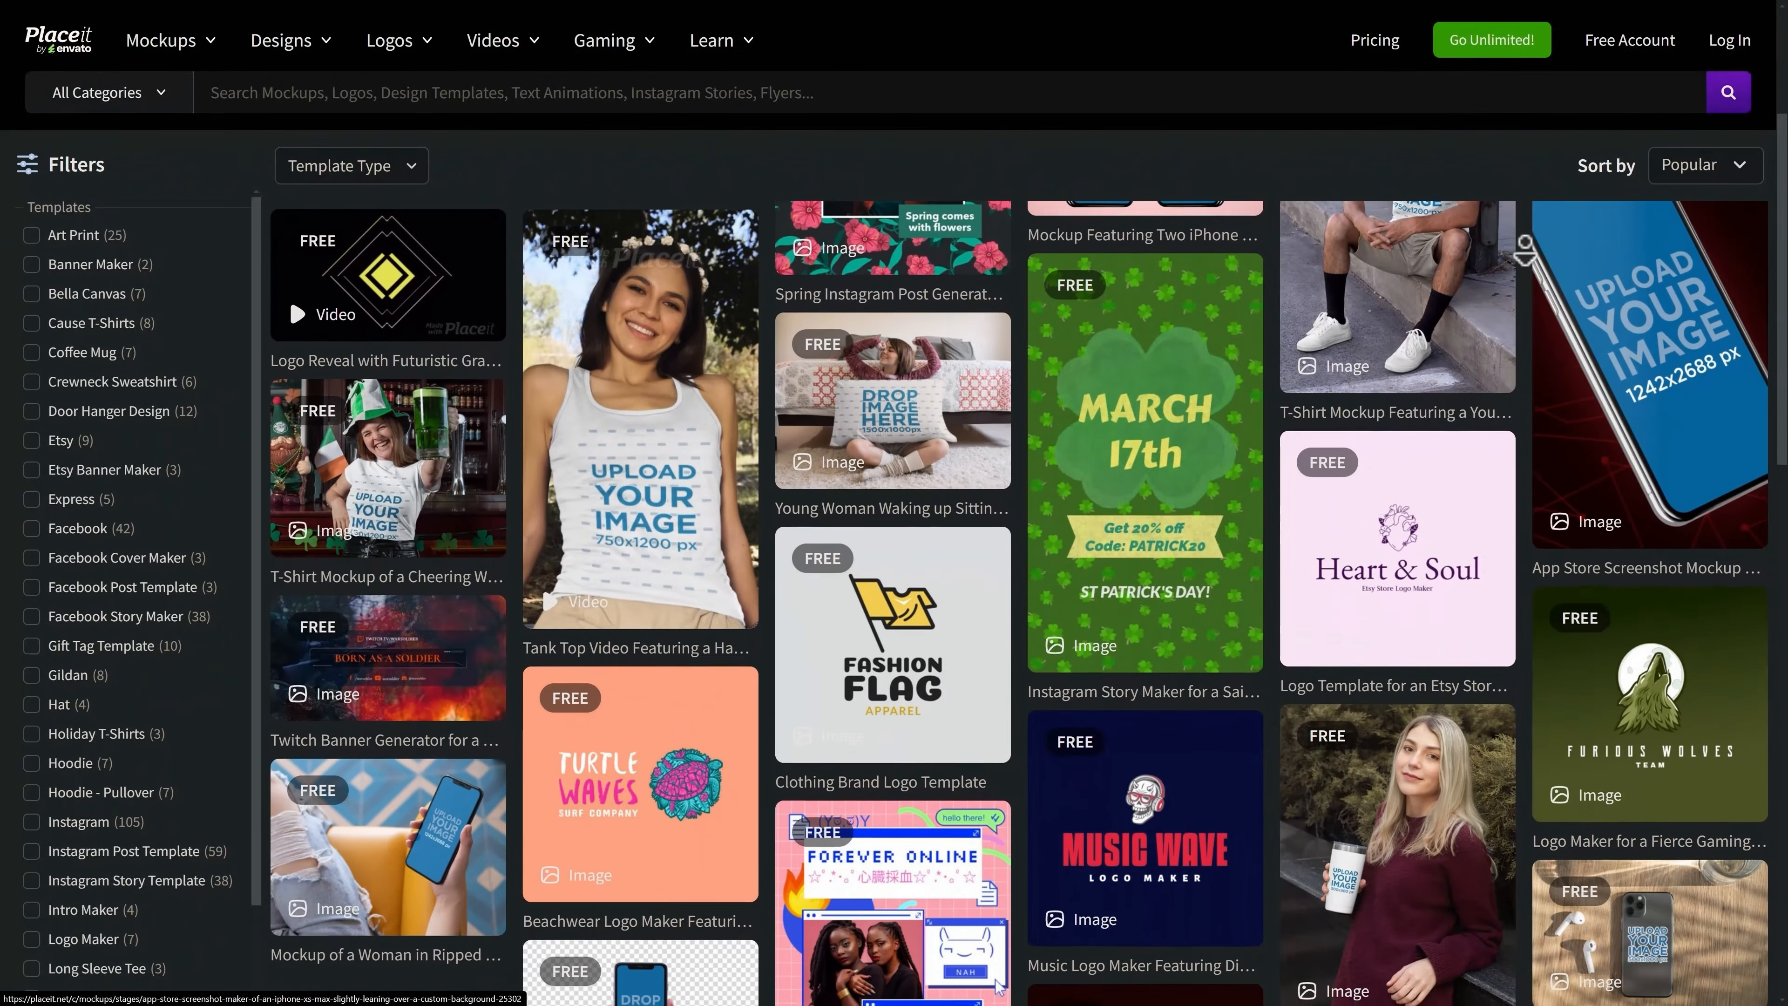
scroll(1525, 249, "down", 3)
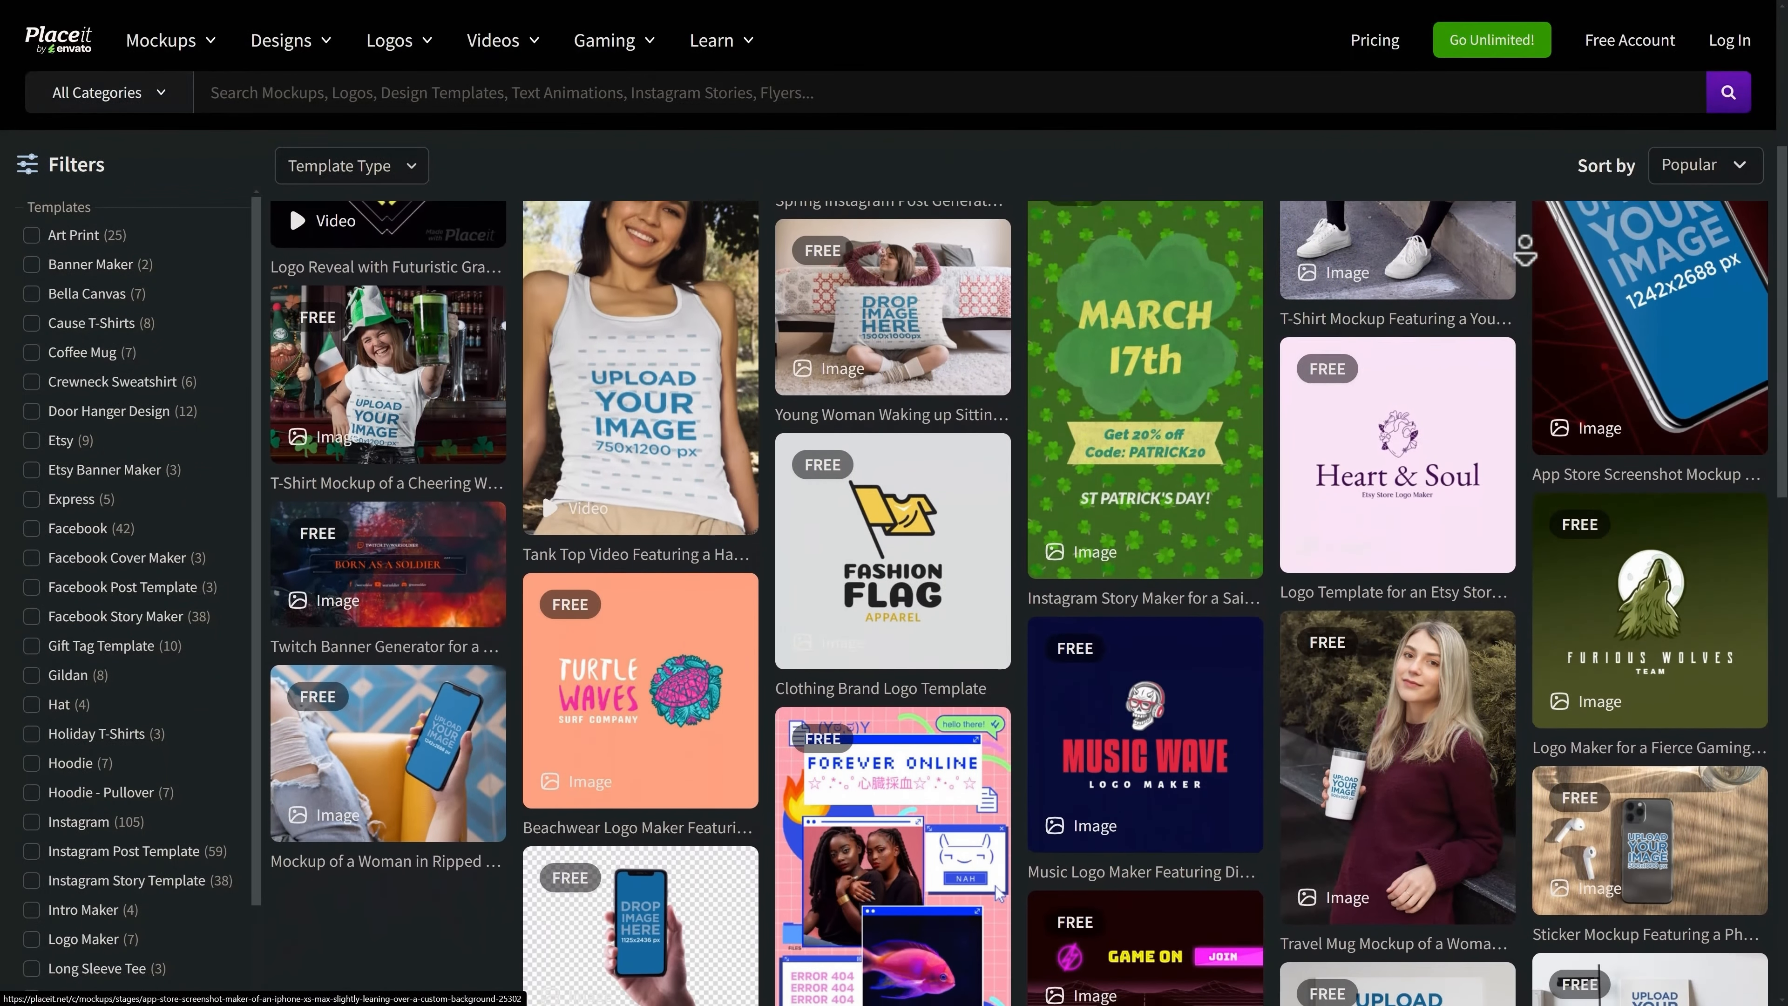
scroll(1525, 249, "down", 3)
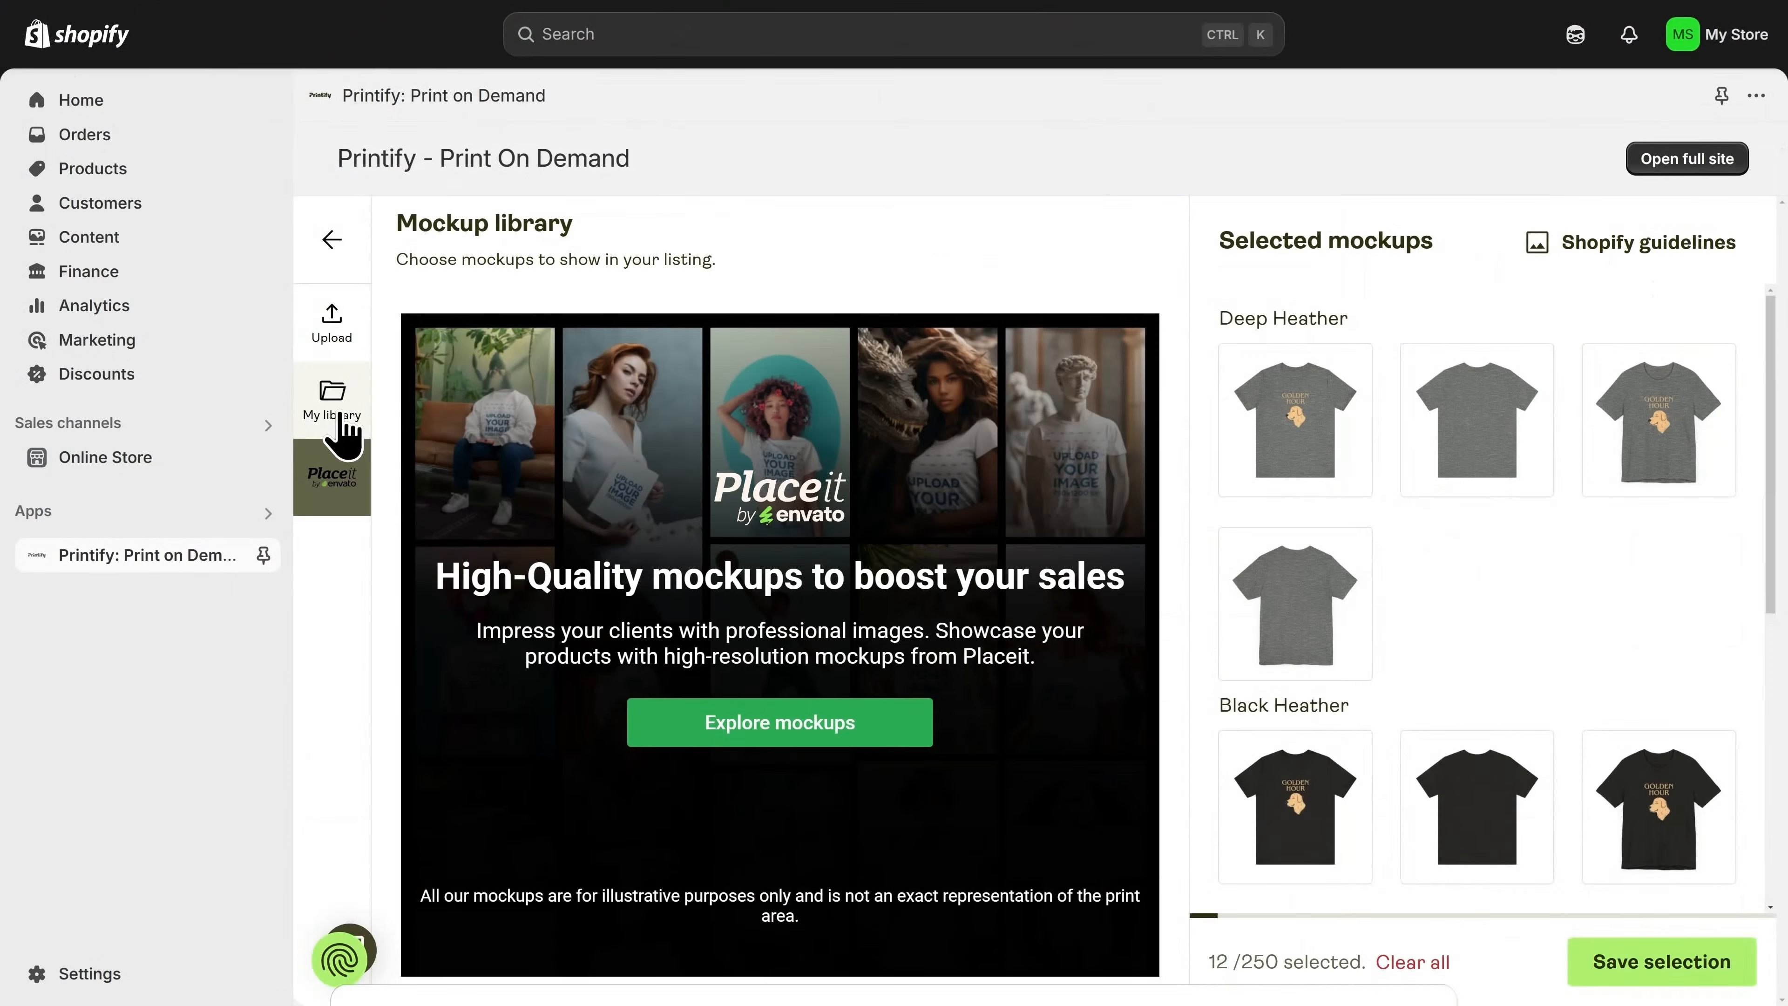
Return to the Printify mockups and remove all selected Deep Heather mockups except the flat front view.
left_click(336, 423)
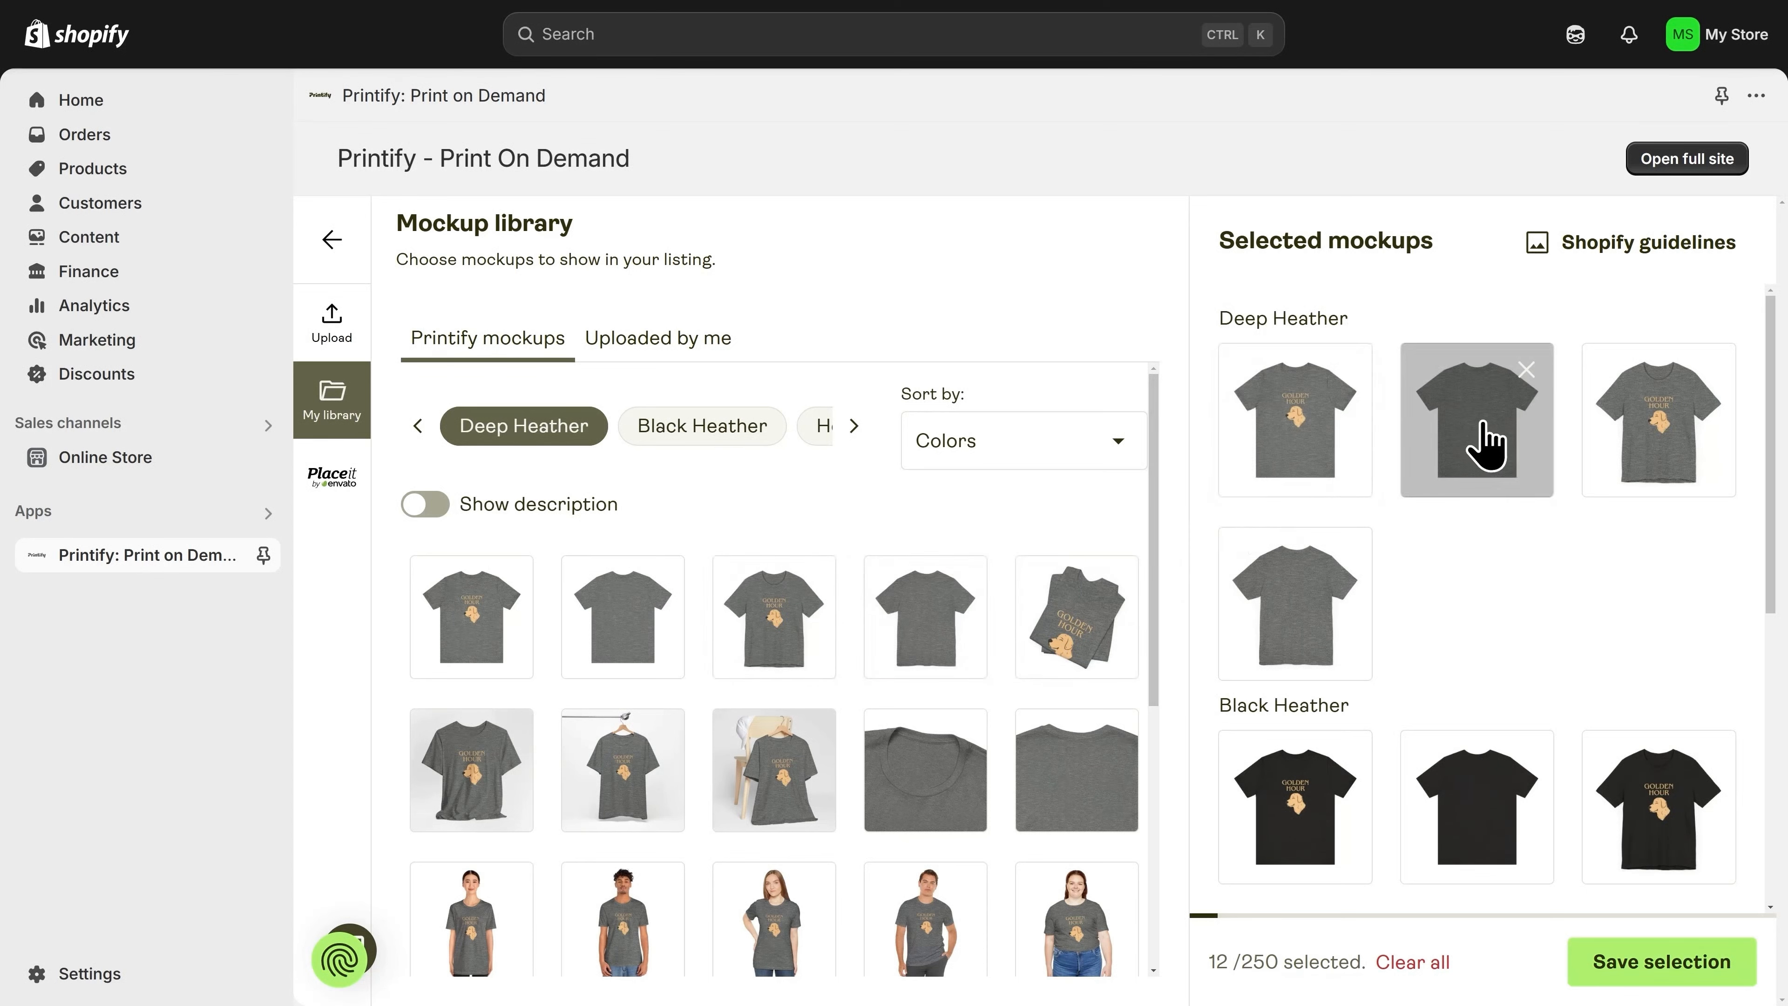
scroll(1497, 455, "down", 5)
scroll(1514, 602, "down", 2)
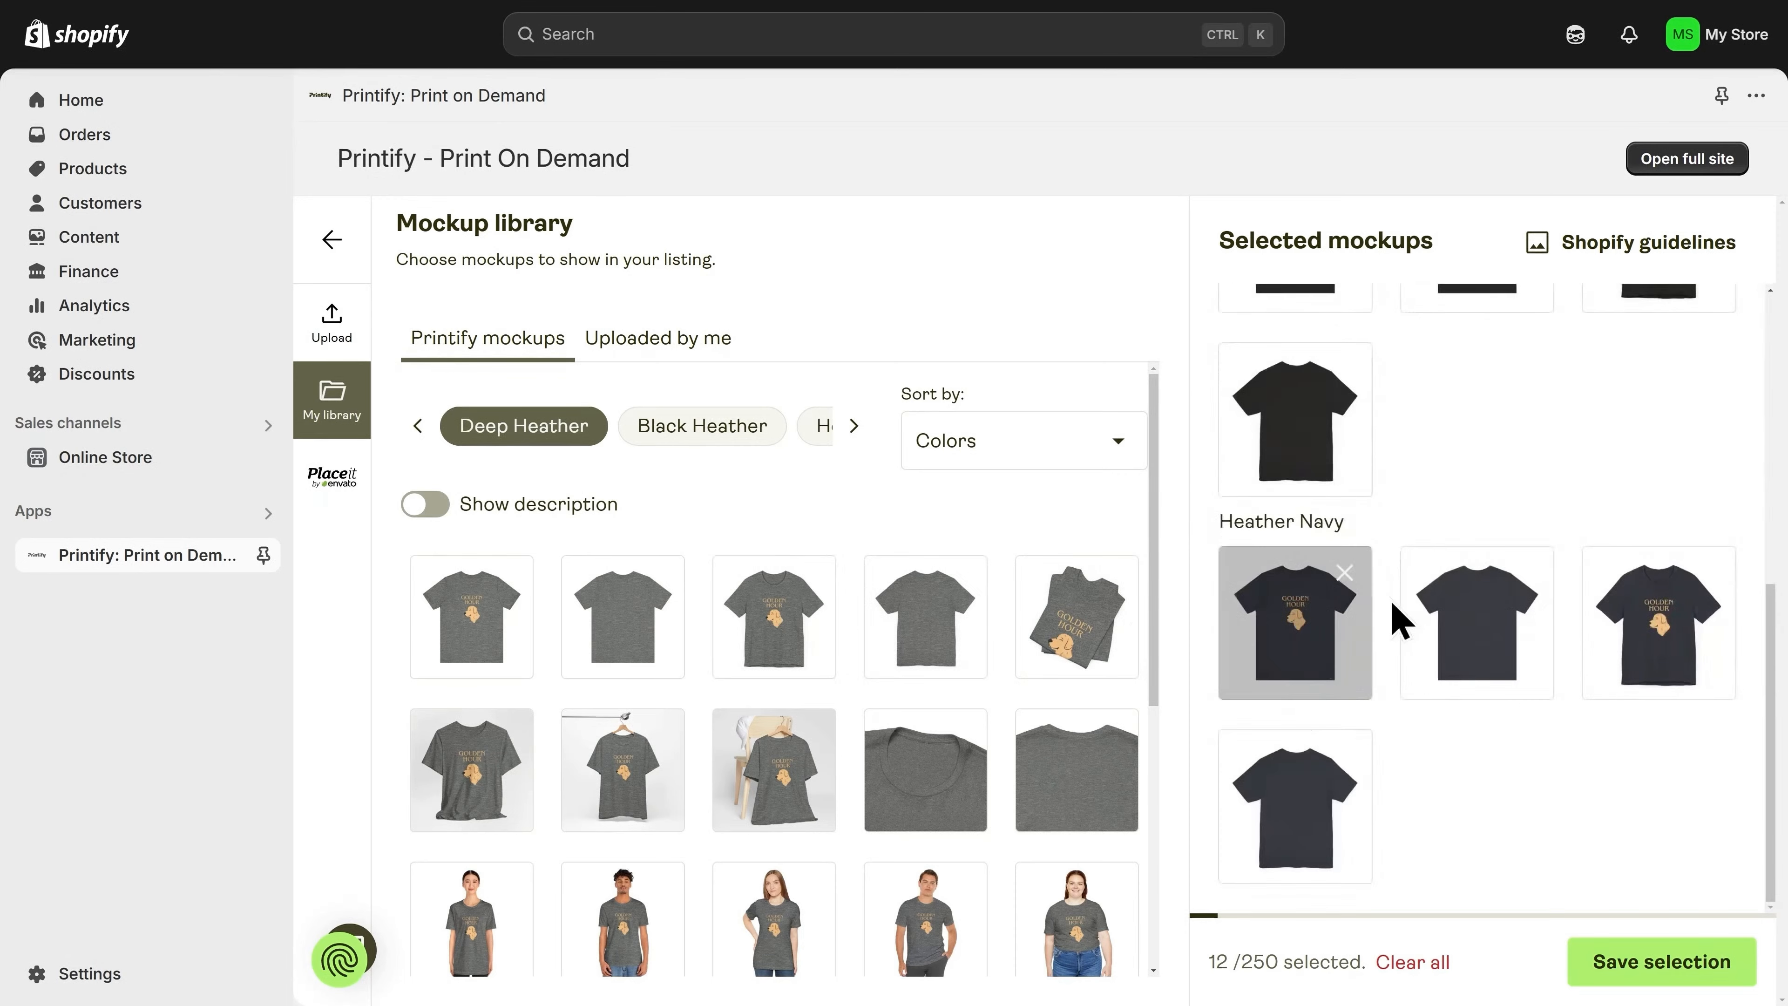
scroll(1441, 658, "up", 7)
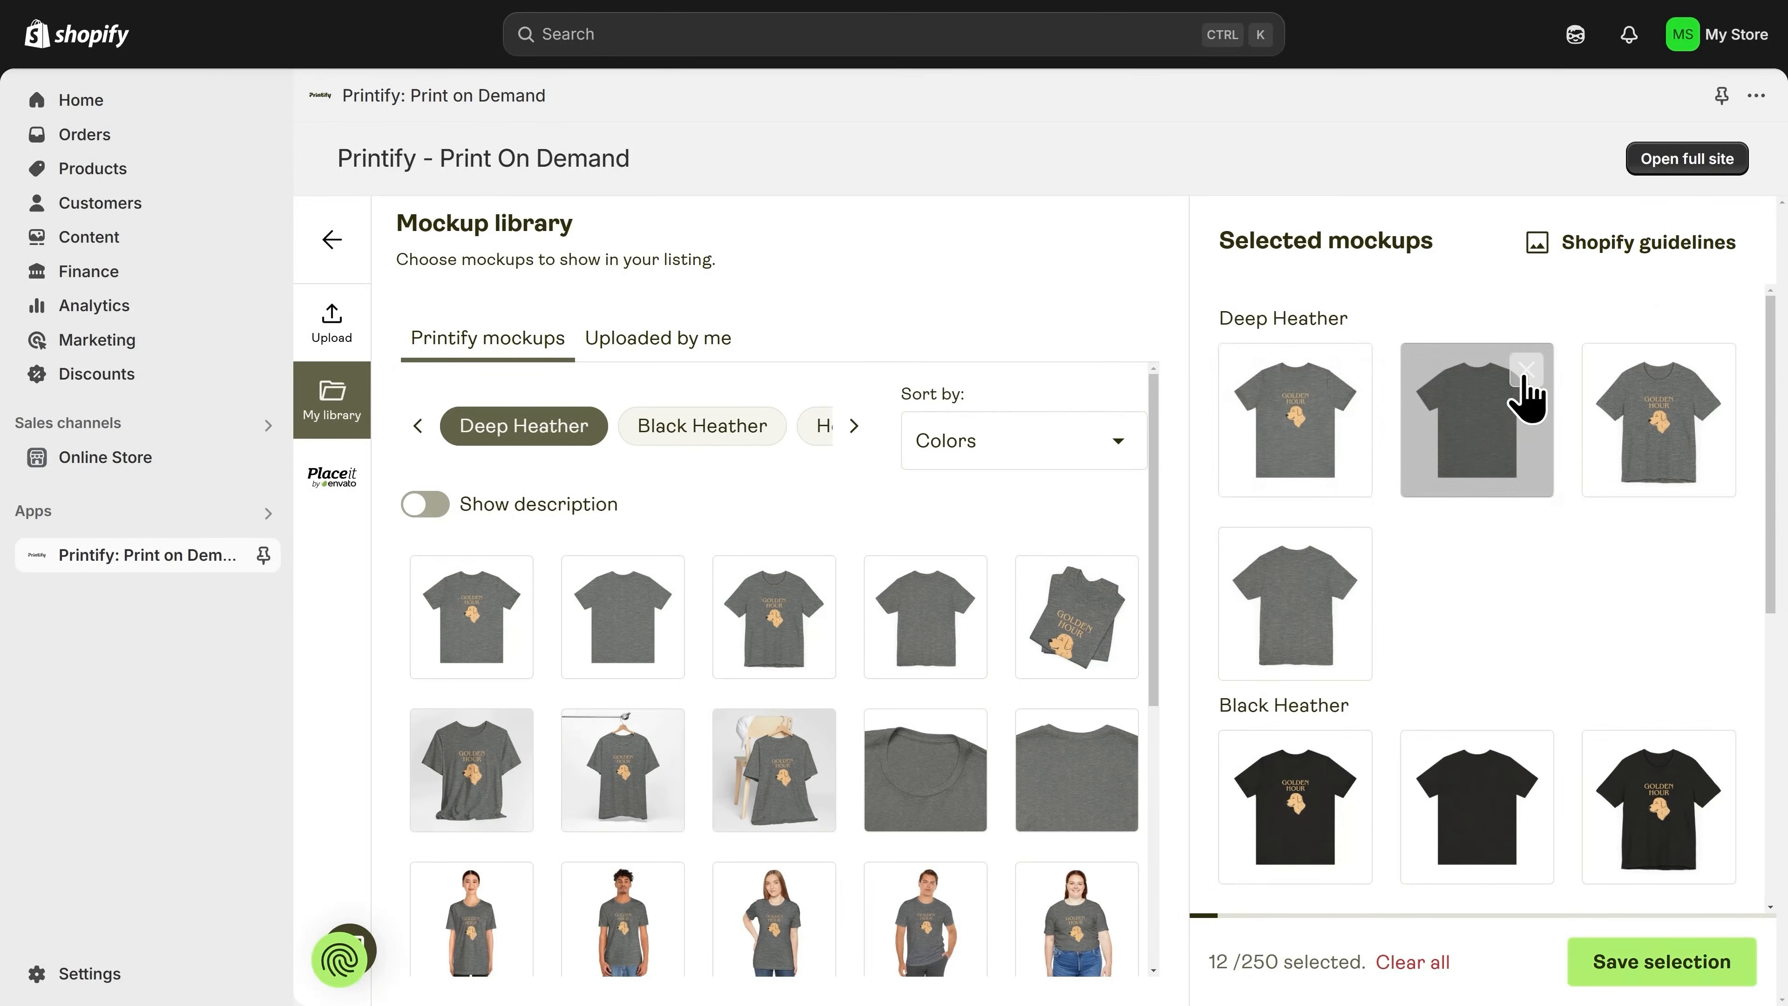
left_click(1525, 374)
left_click(1525, 369)
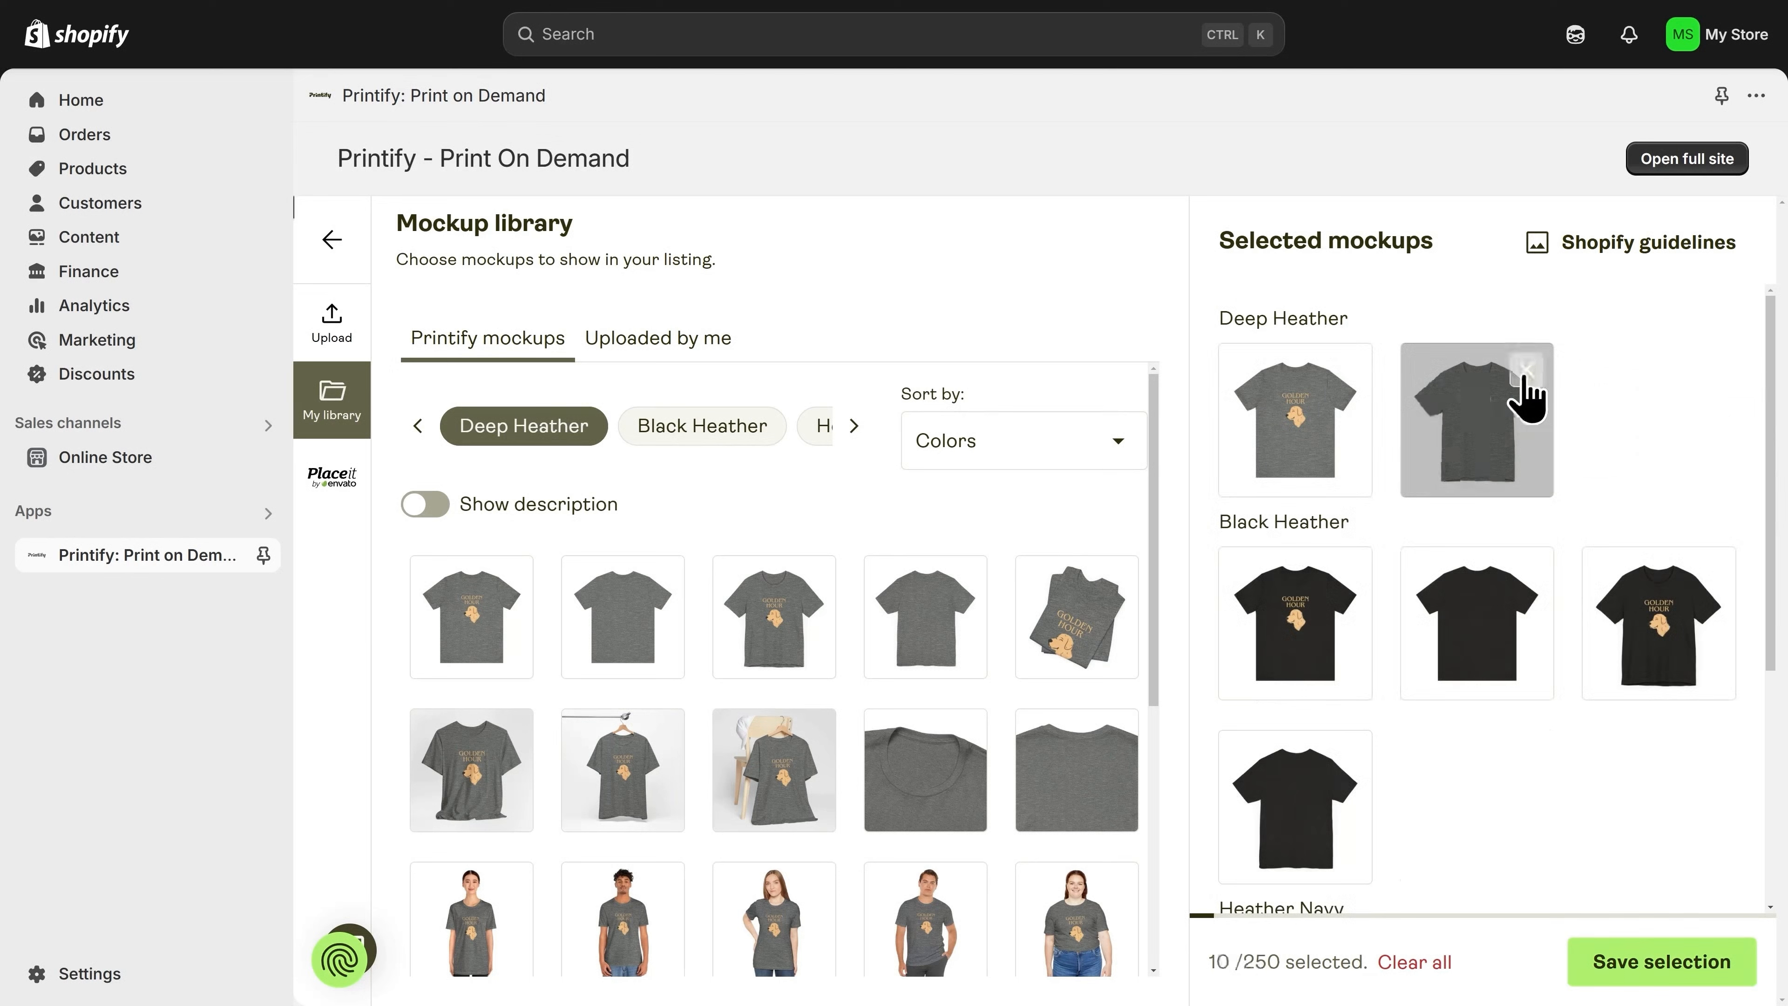
left_click(1525, 370)
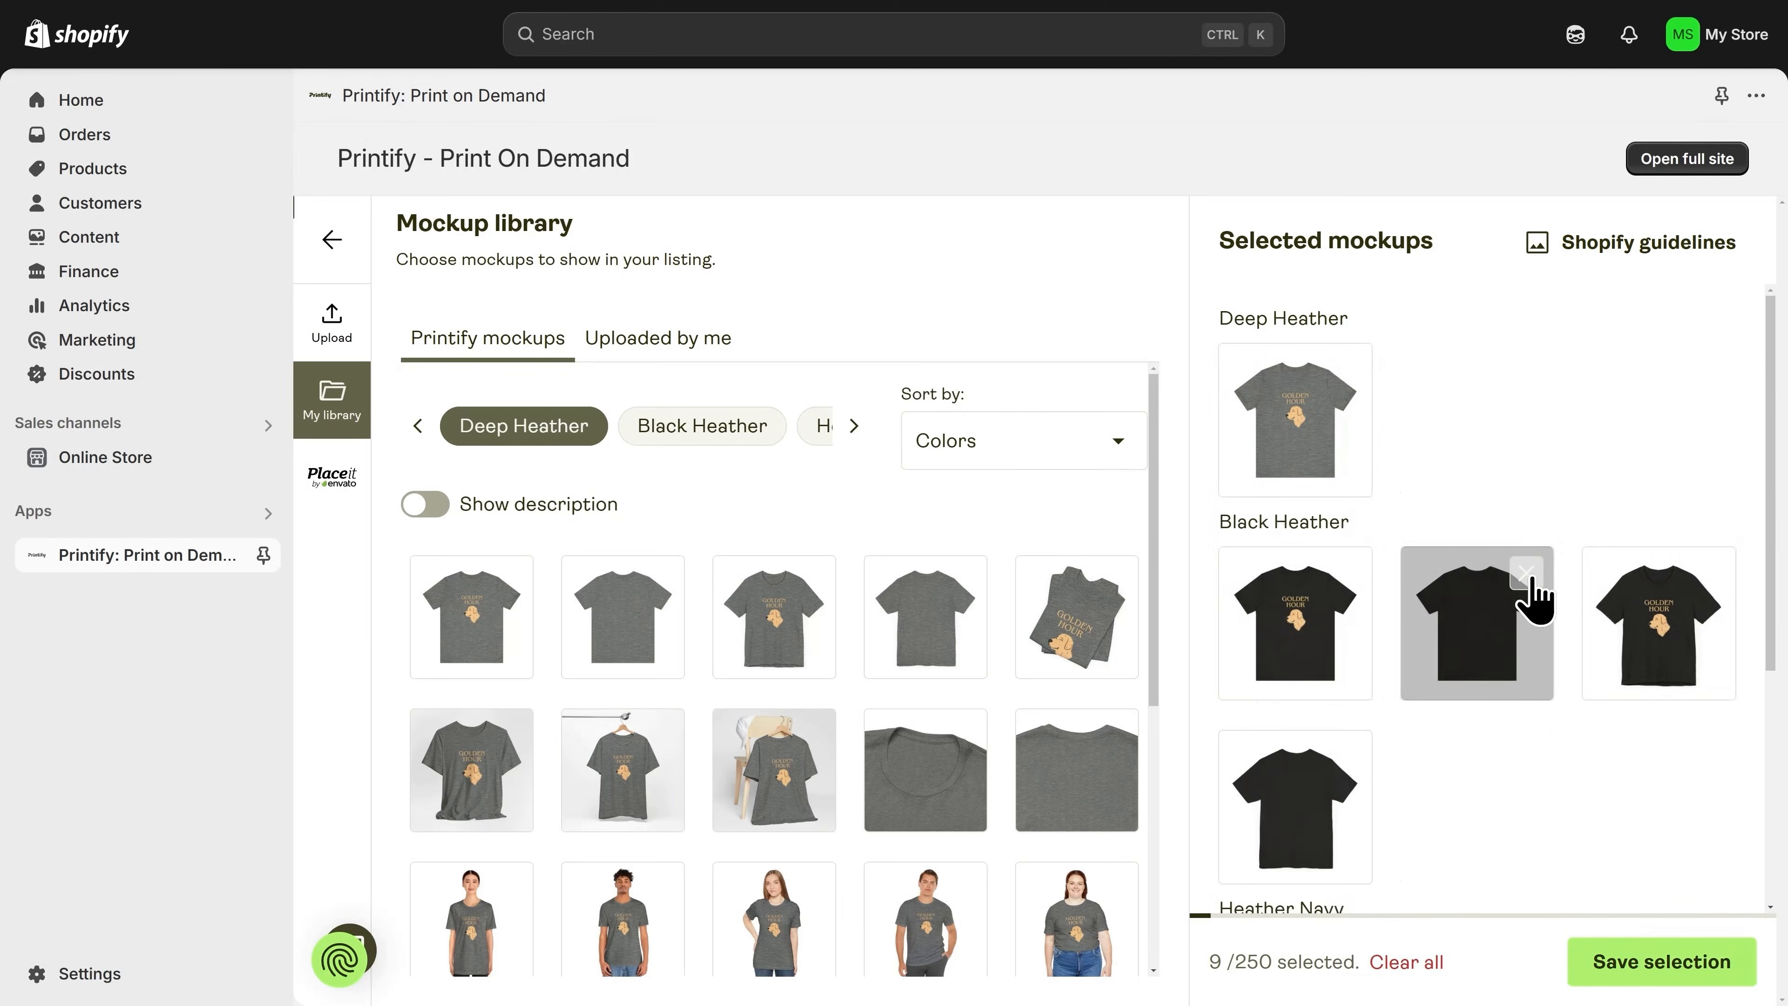
Remove all selected Black Heather and Heather Navy mockups except each color's flat front view.
left_click(1526, 573)
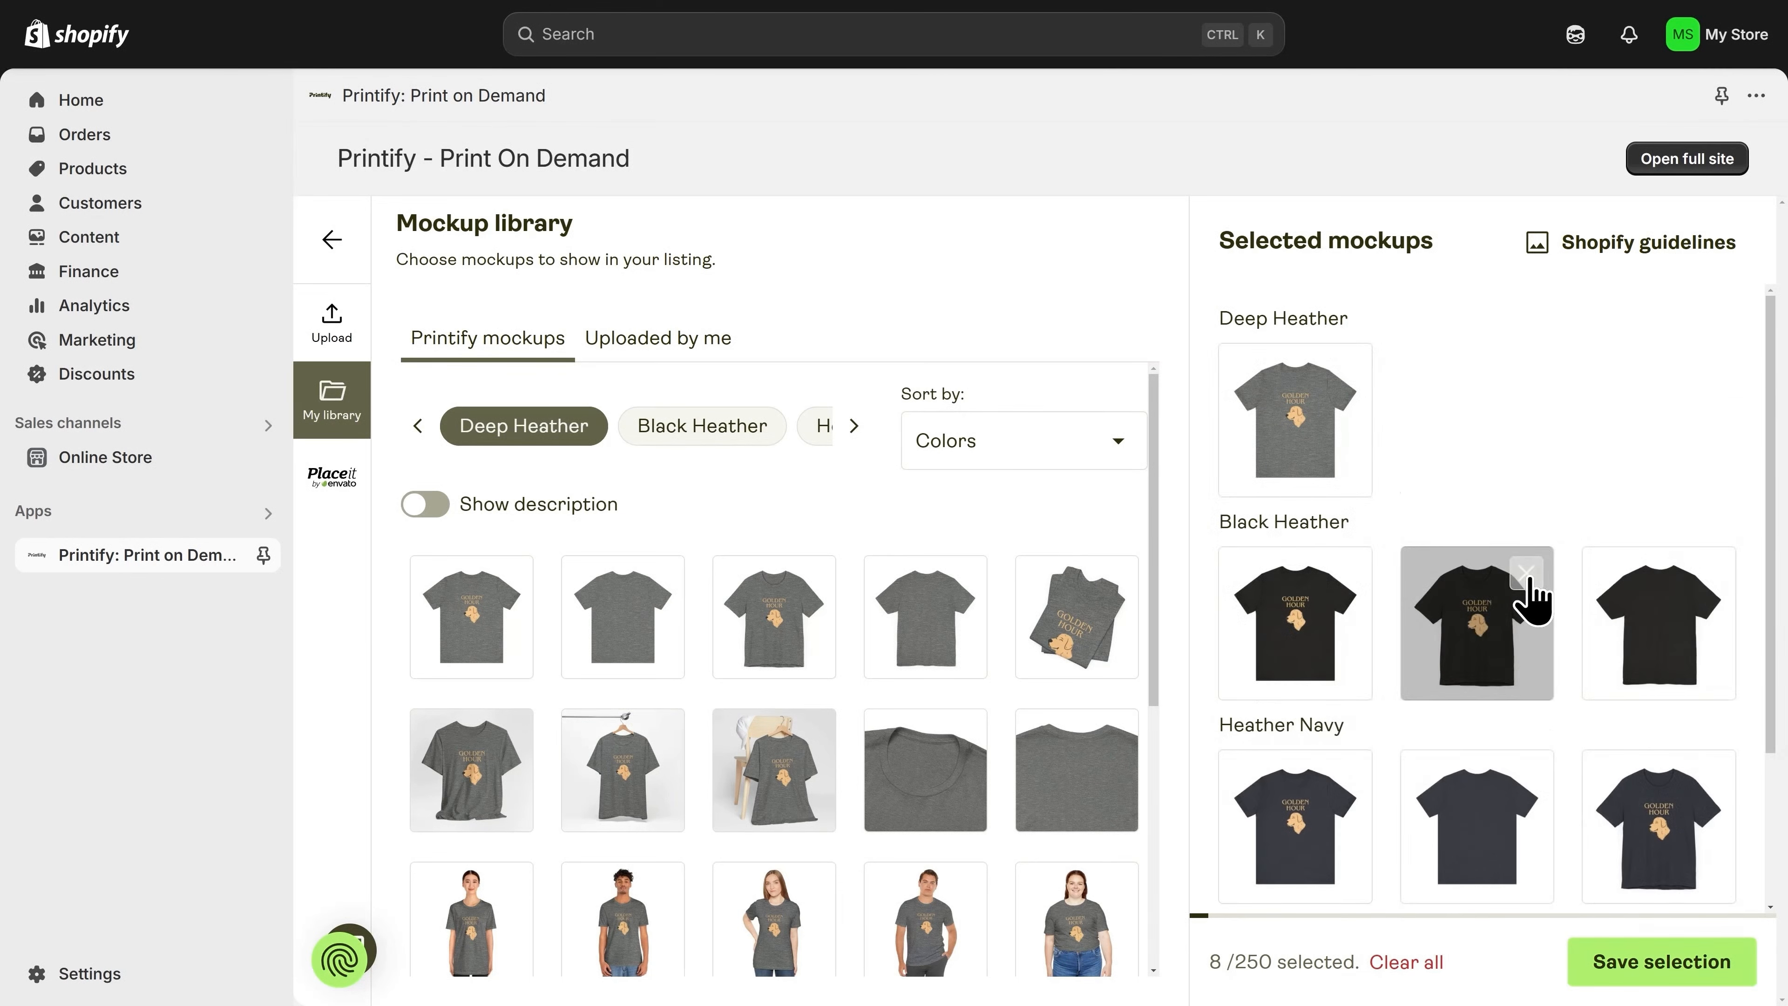
left_click(1525, 573)
left_click(1525, 573)
scroll(1530, 599, "down", 3)
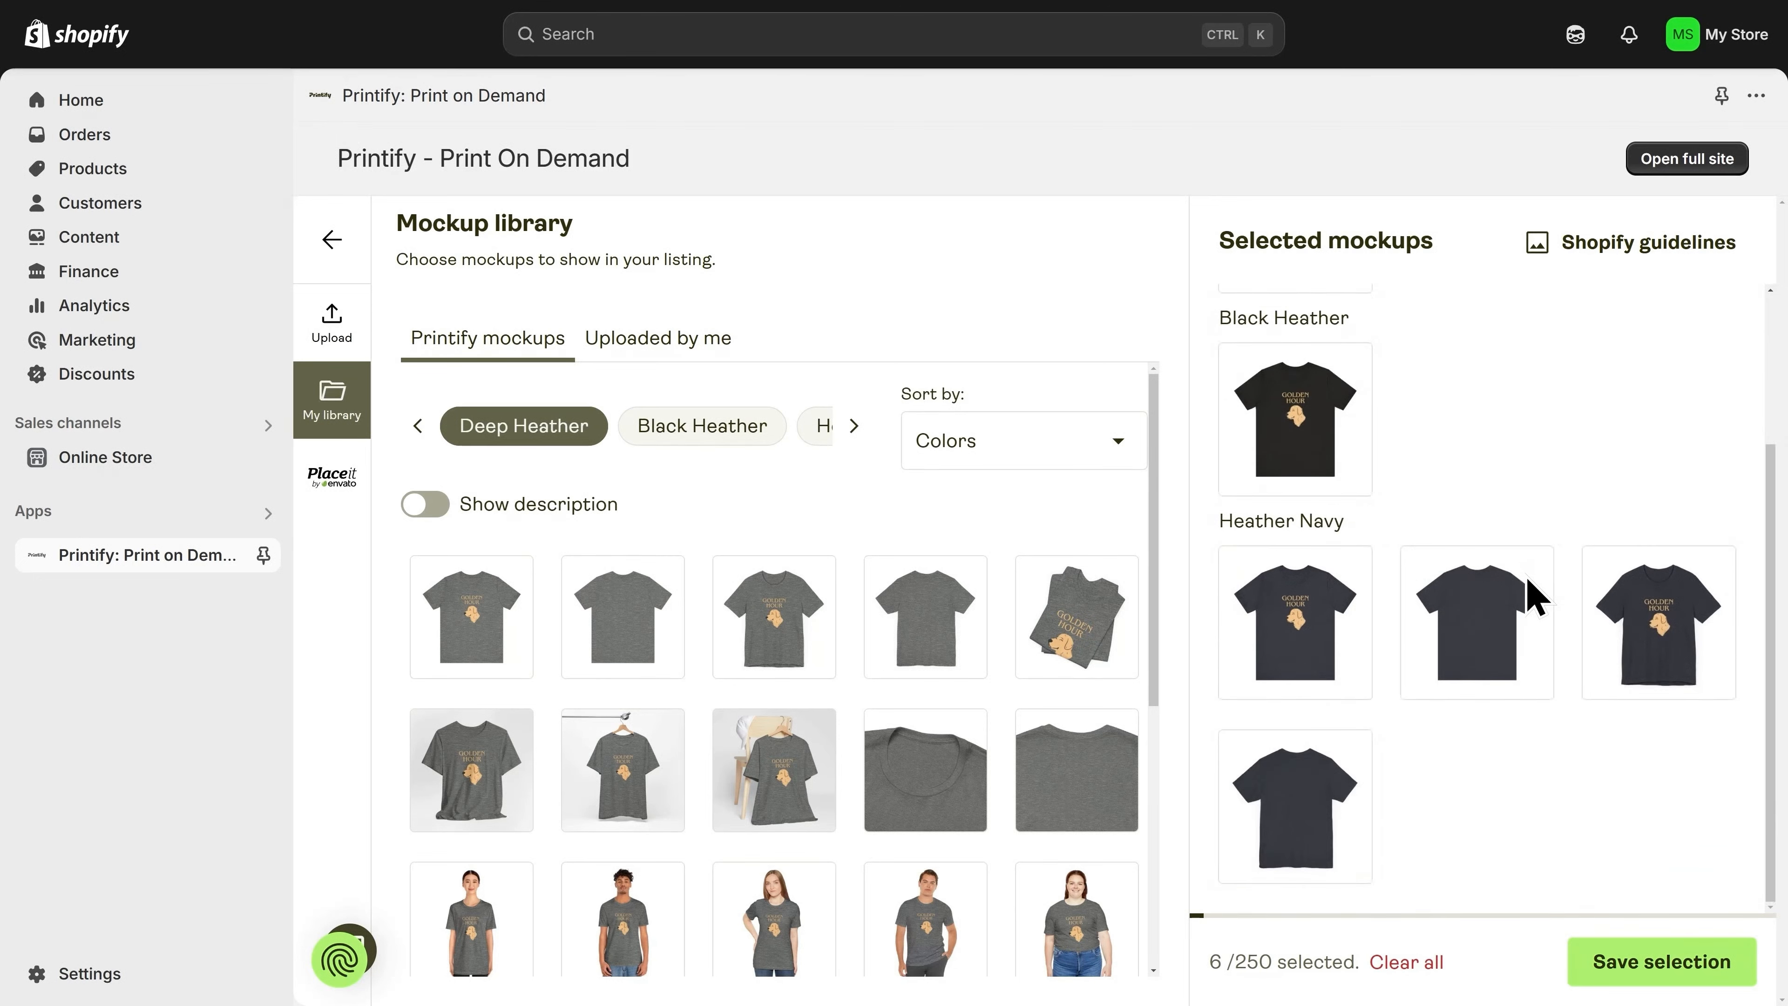
left_click(1526, 574)
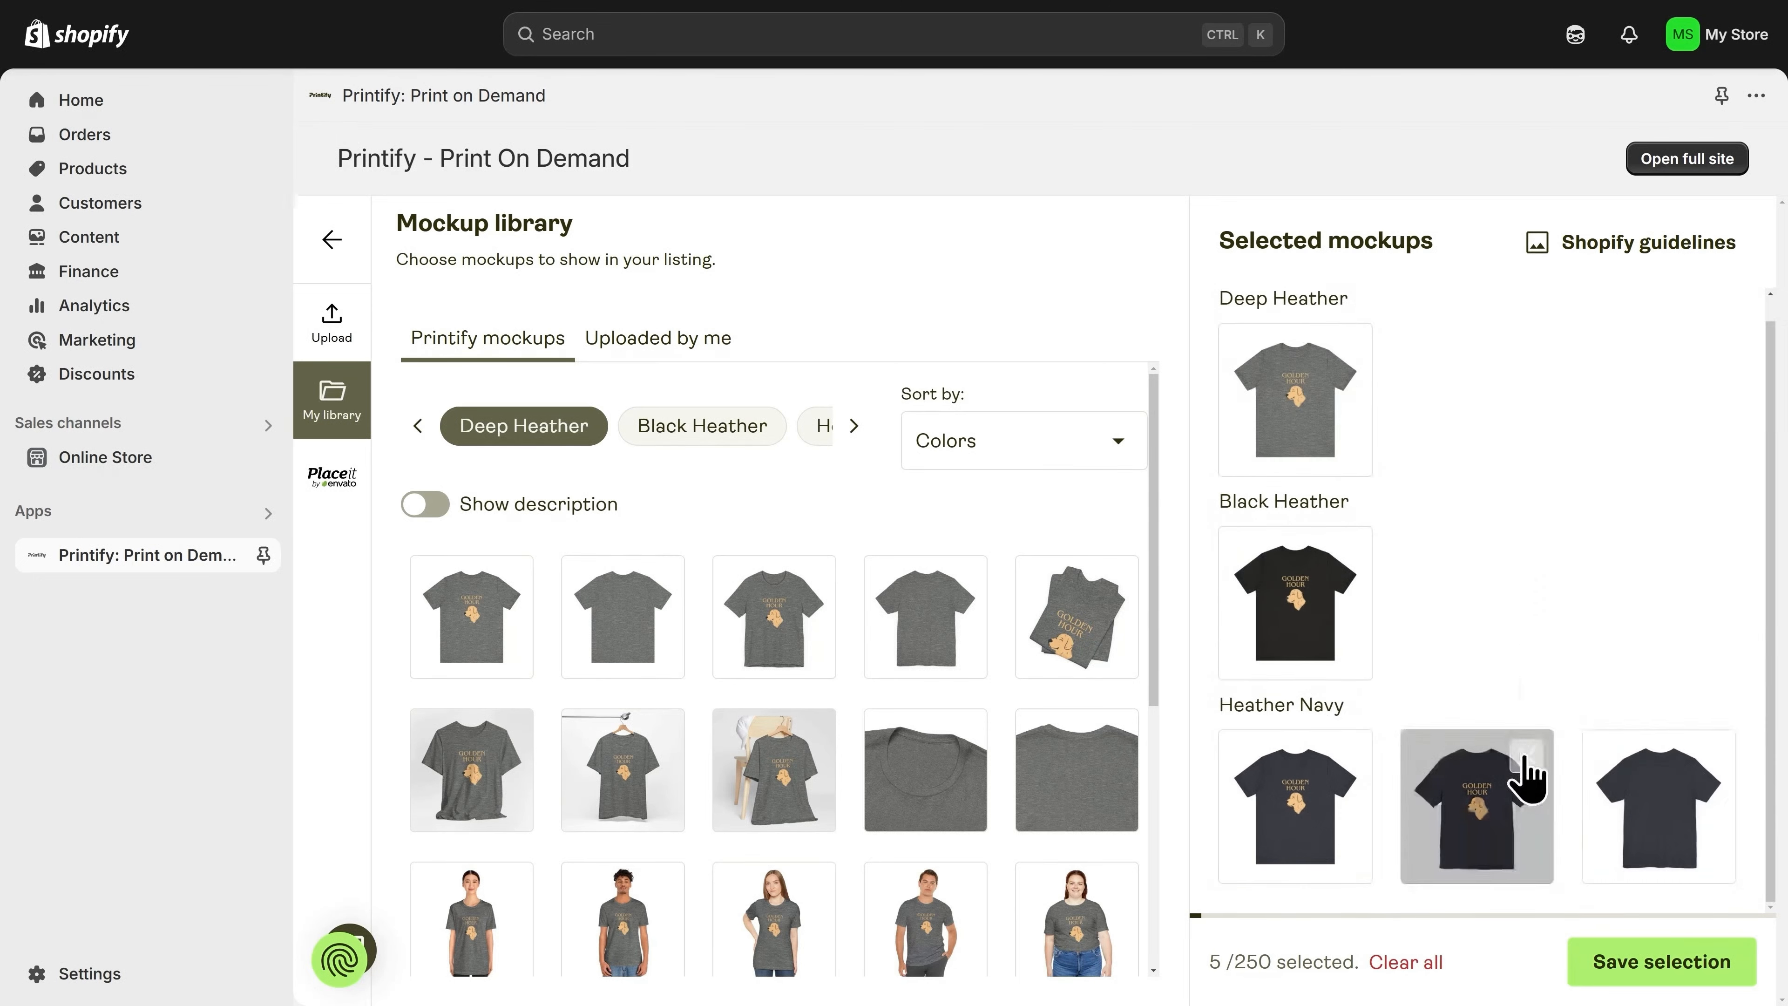
left_click(1525, 757)
left_click(1525, 757)
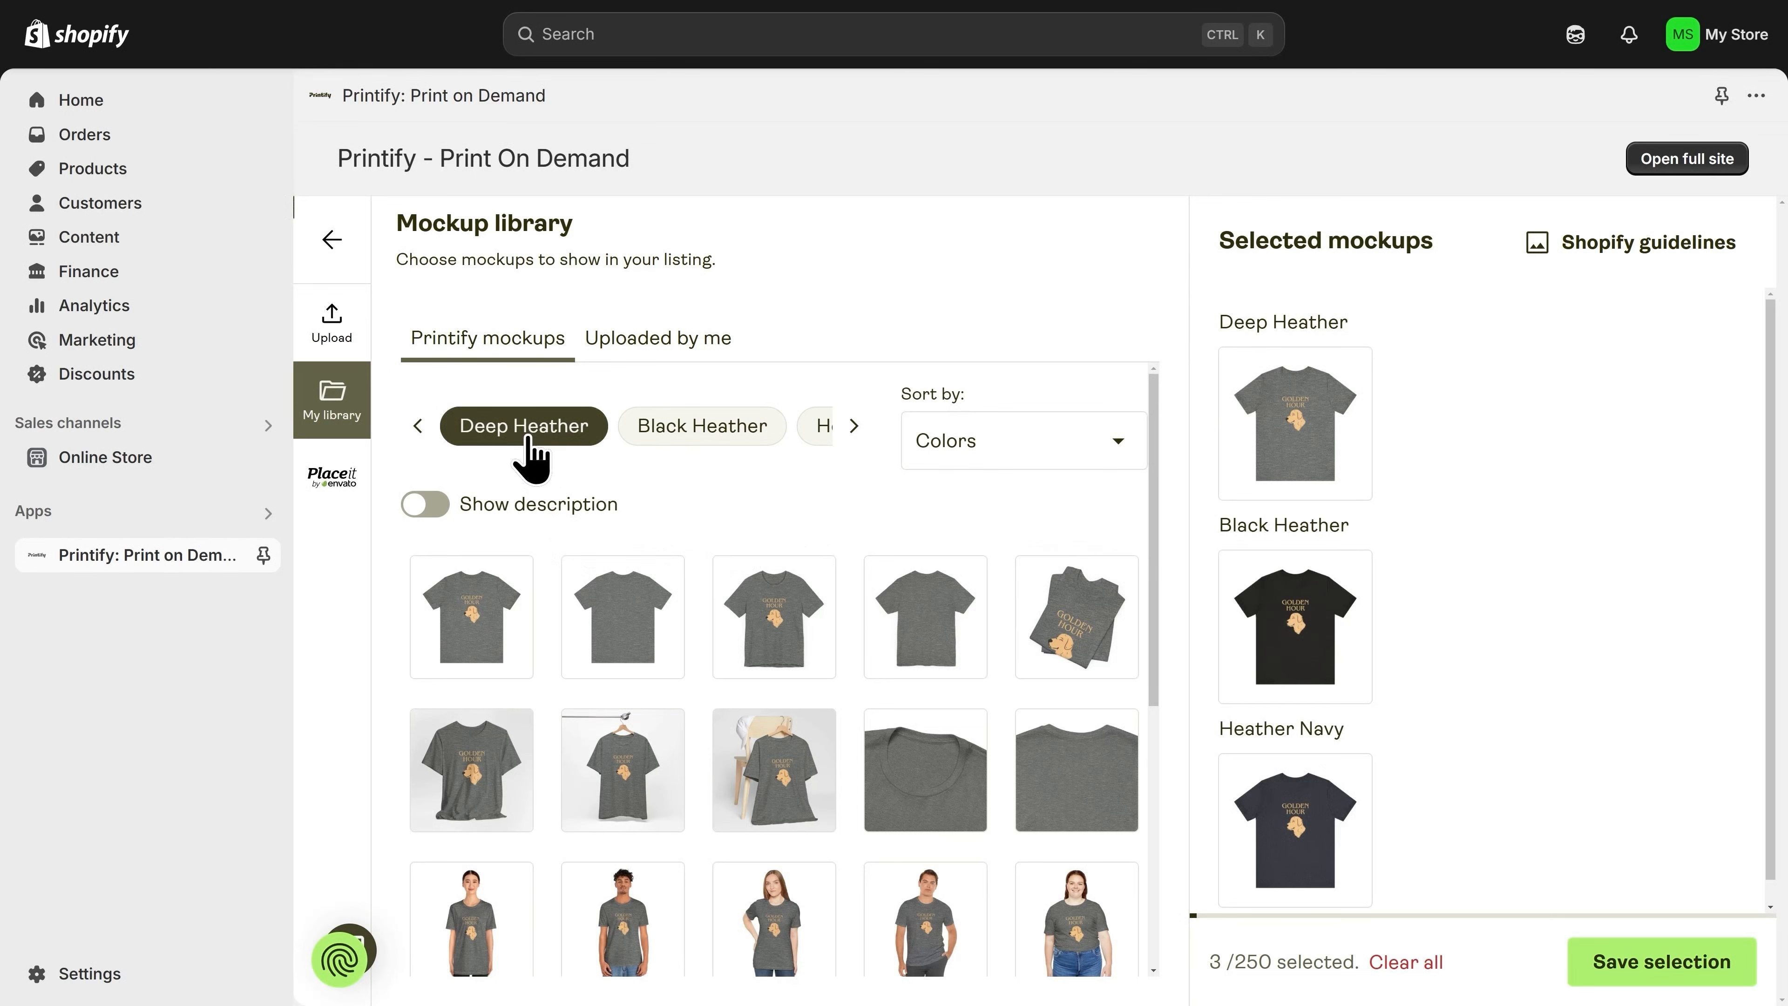
Add the Deep Heather lifestyle mockup of a woman beside a plant and save the mockup selection.
scroll(775, 641, "down", 3)
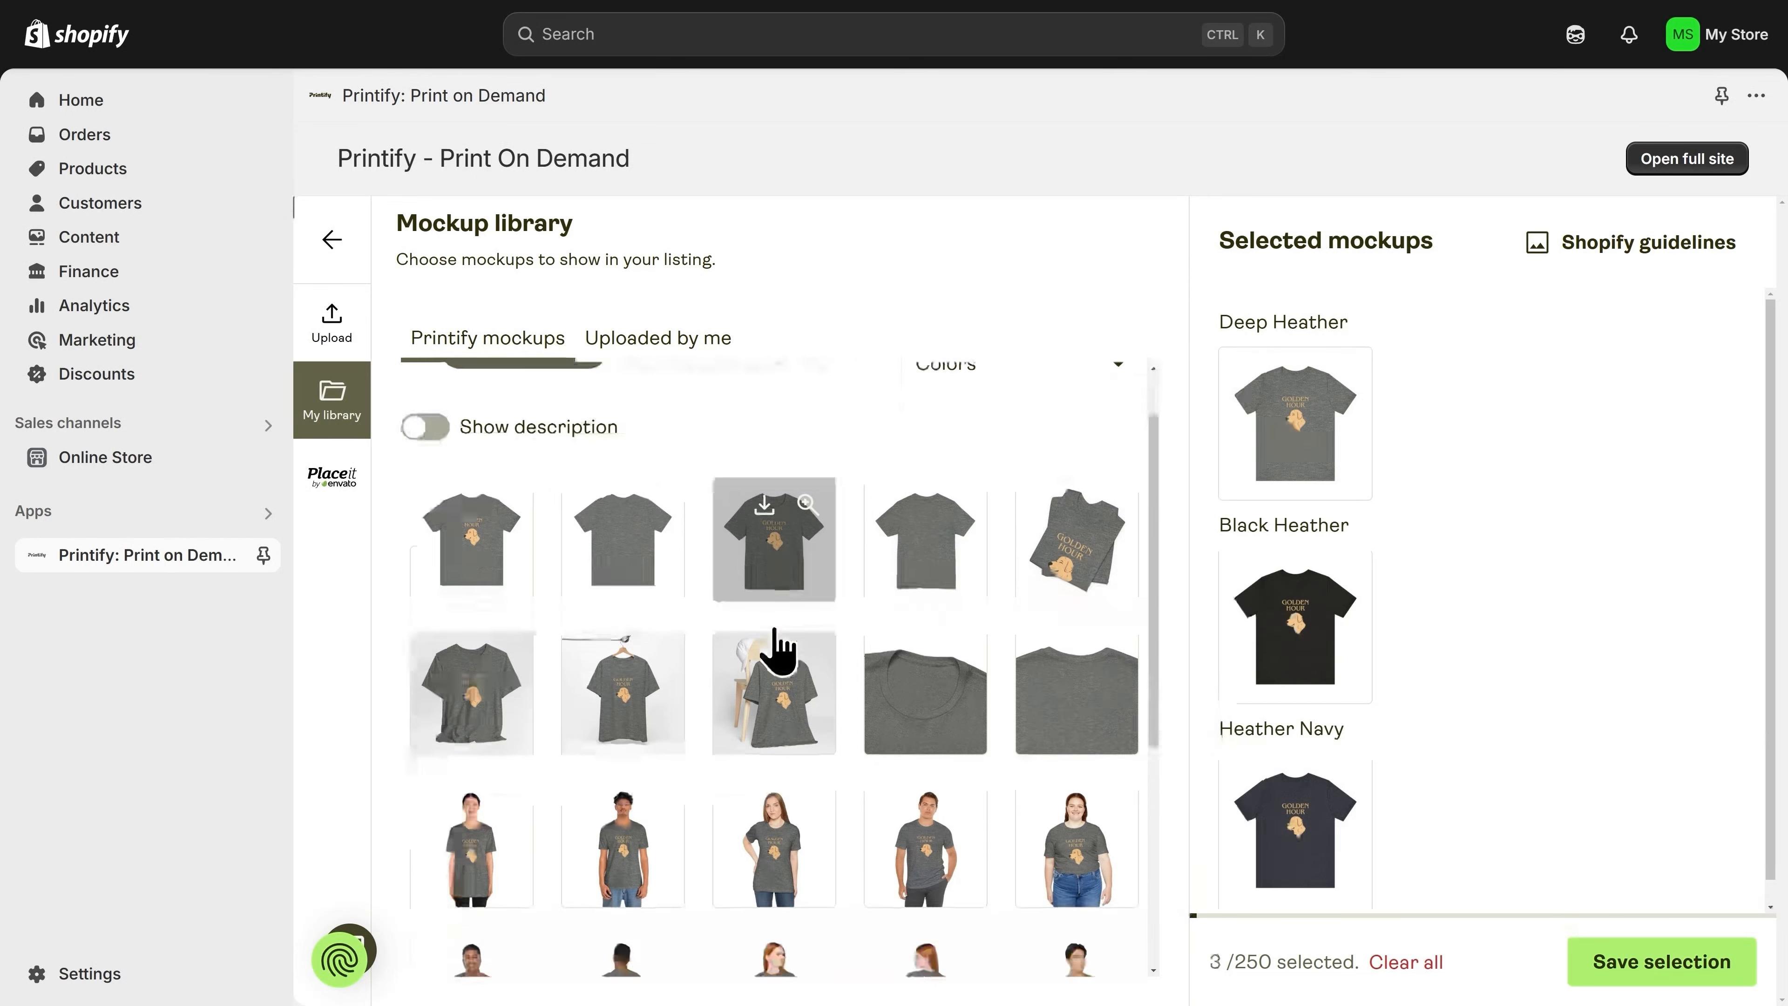
scroll(779, 650, "down", 3)
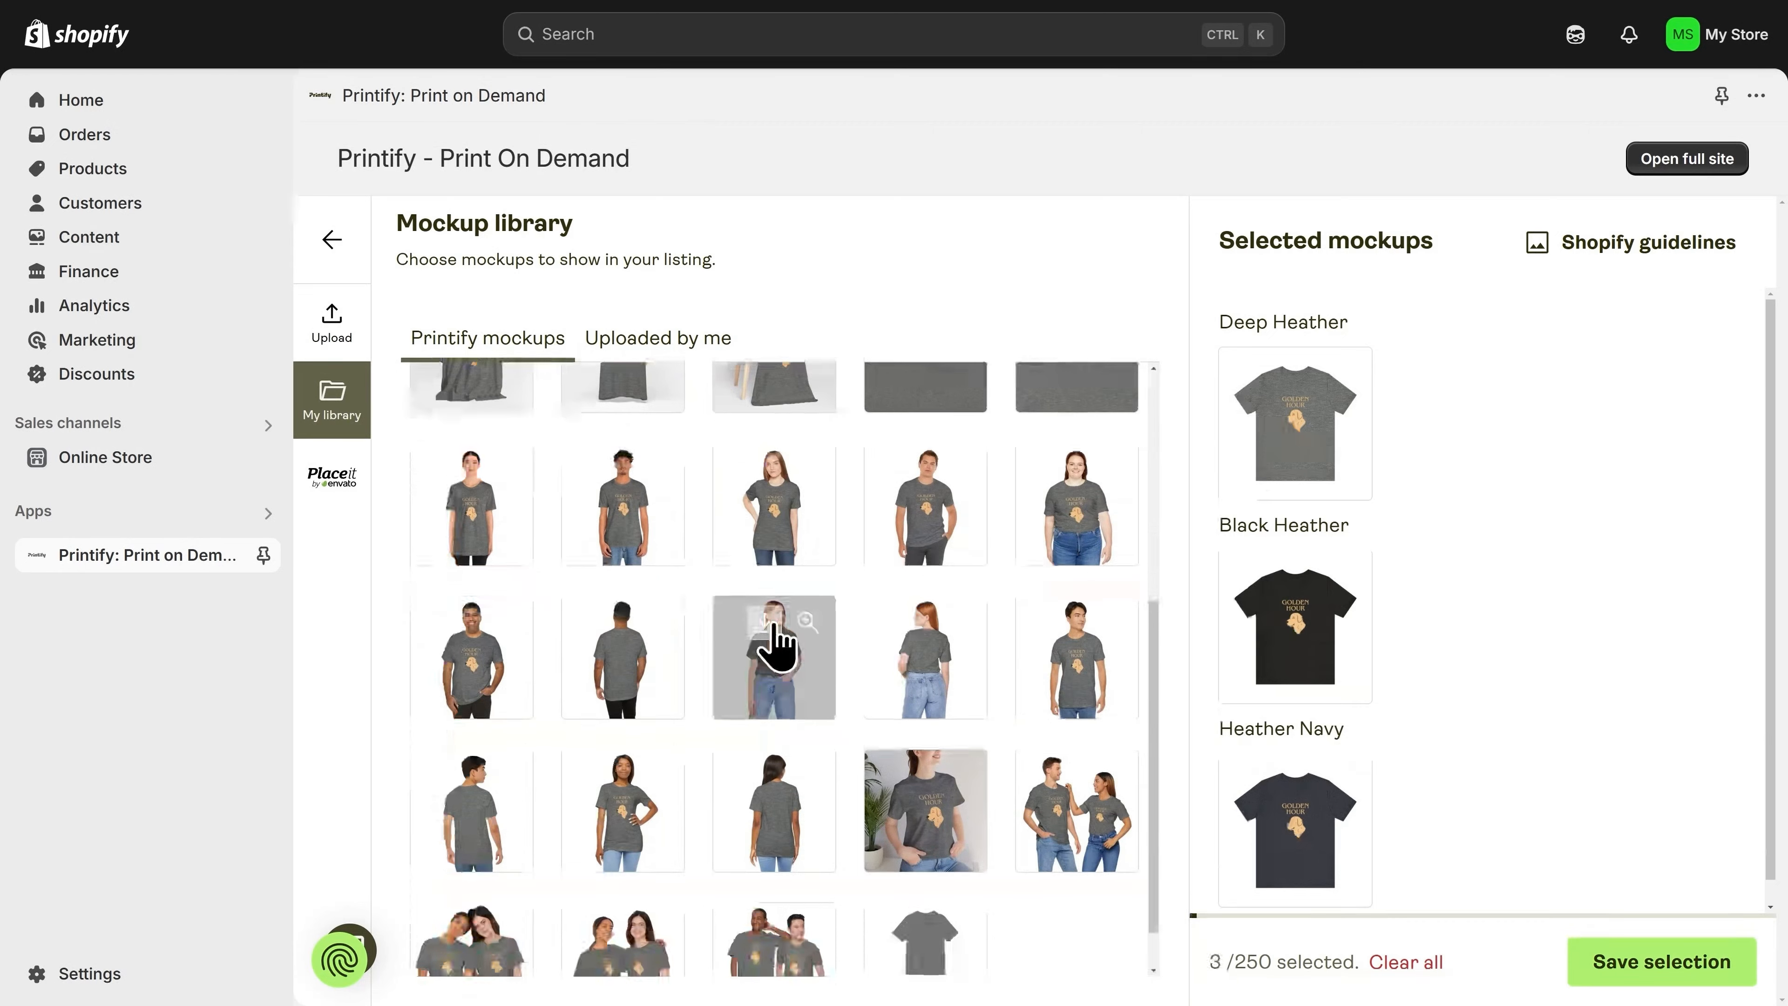
scroll(778, 645, "down", 1)
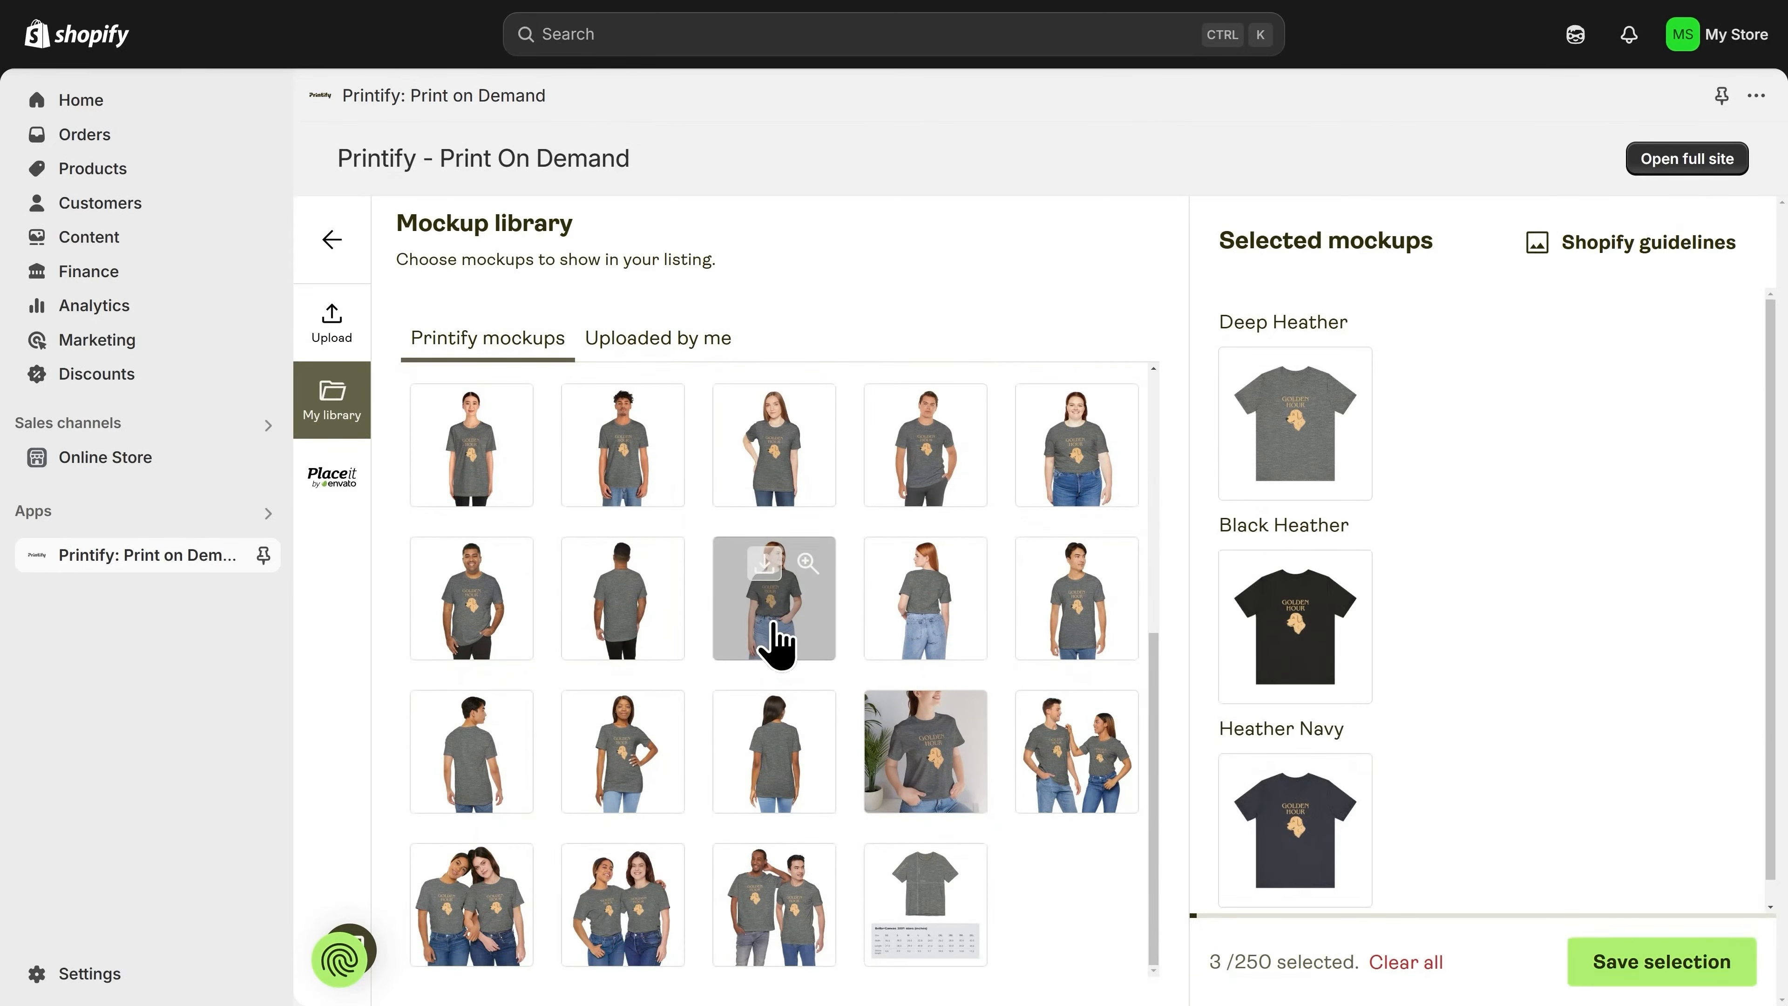
left_click(913, 756)
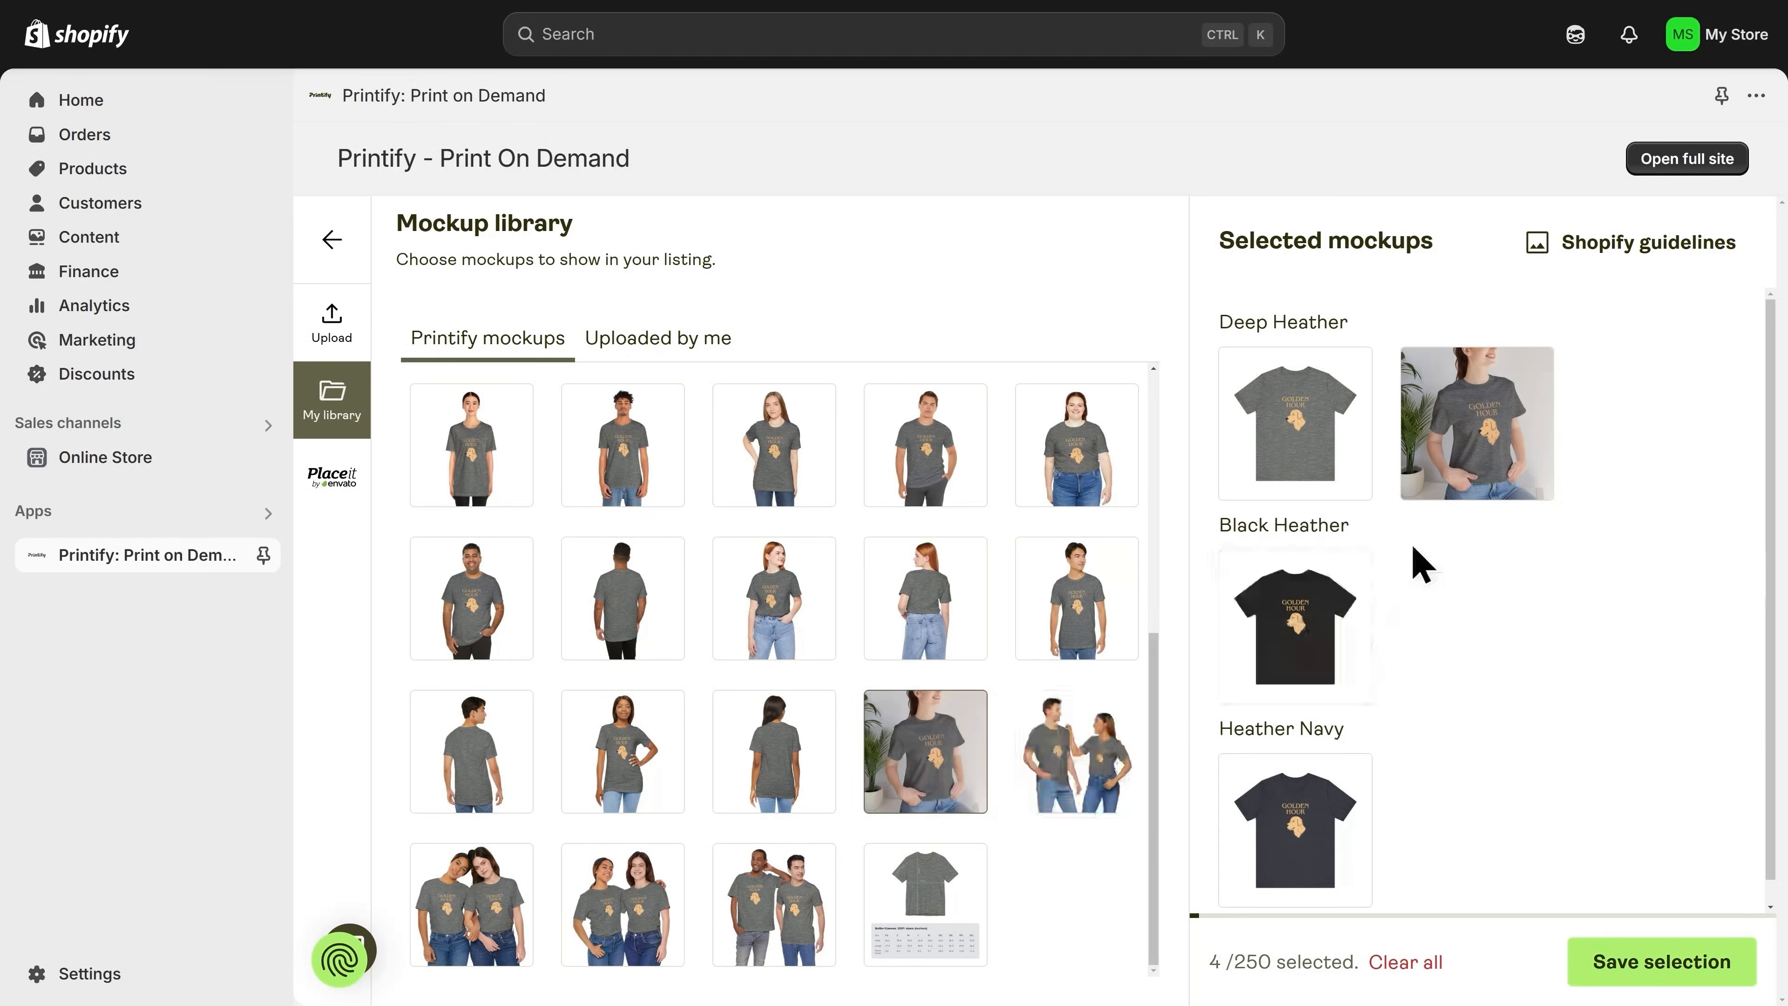
mouse_move(1477, 439)
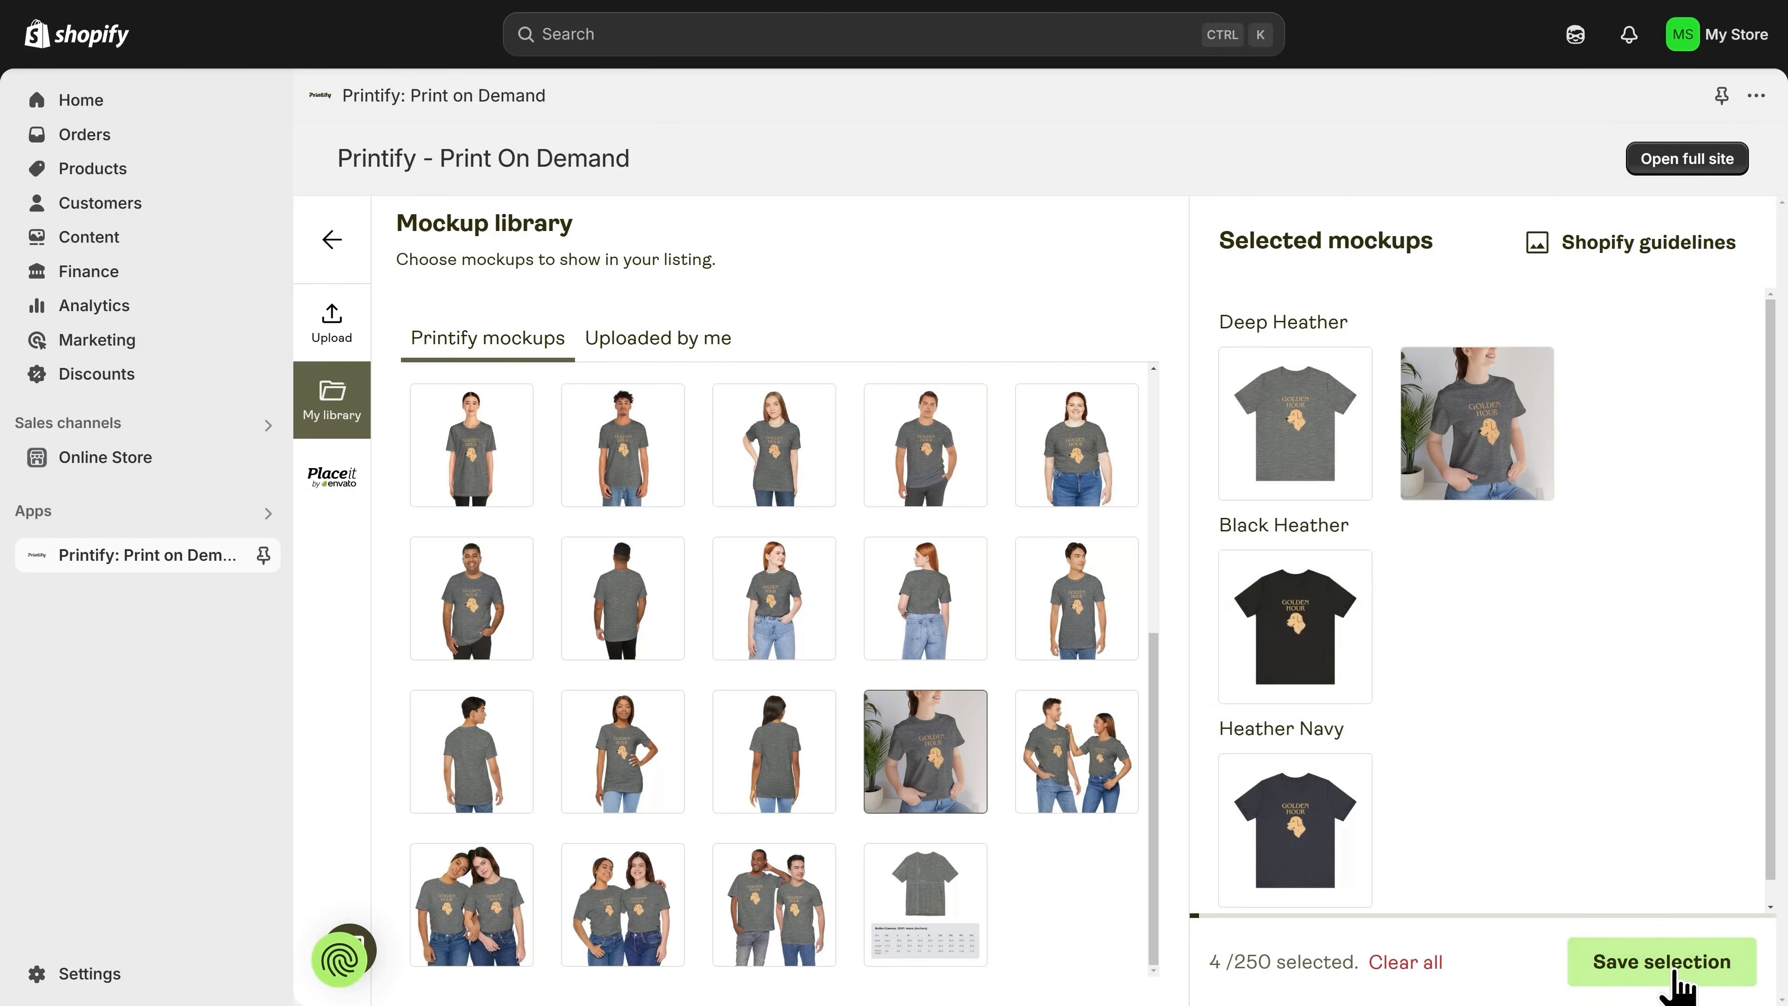
left_click(1662, 978)
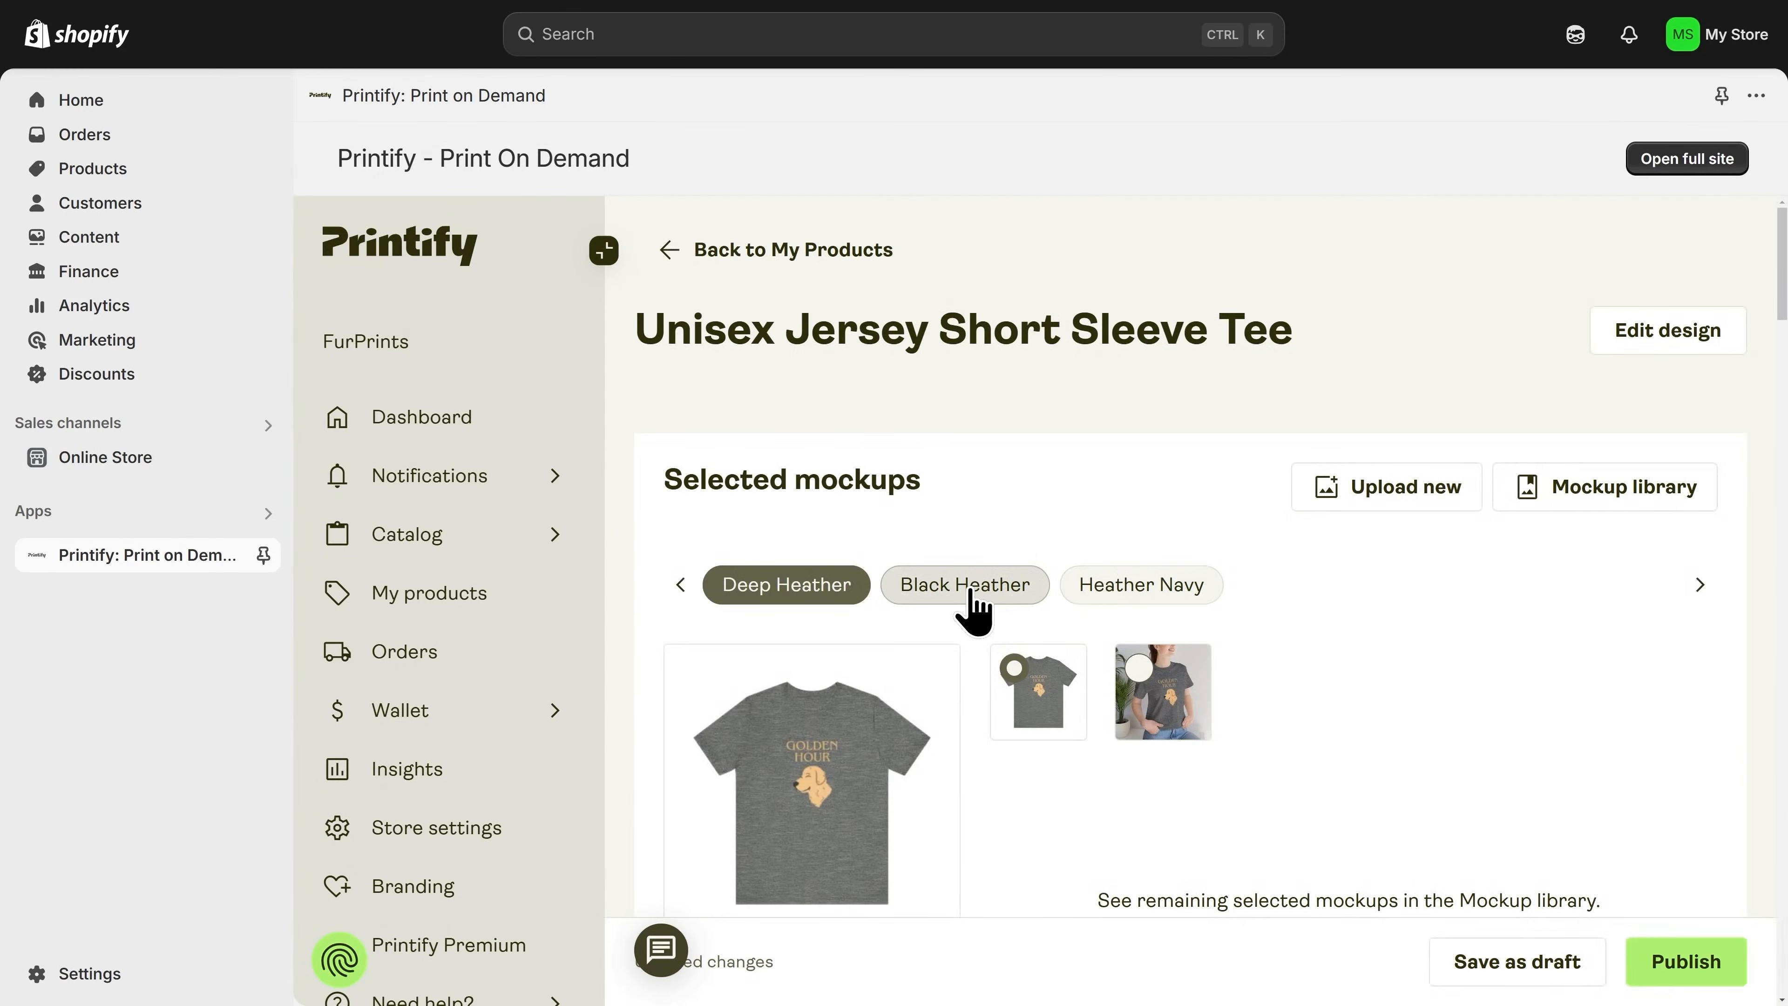
Check the selected mockups for each shirt color and make the Deep Heather lifestyle photo the primary mockup.
left_click(970, 592)
left_click(1104, 596)
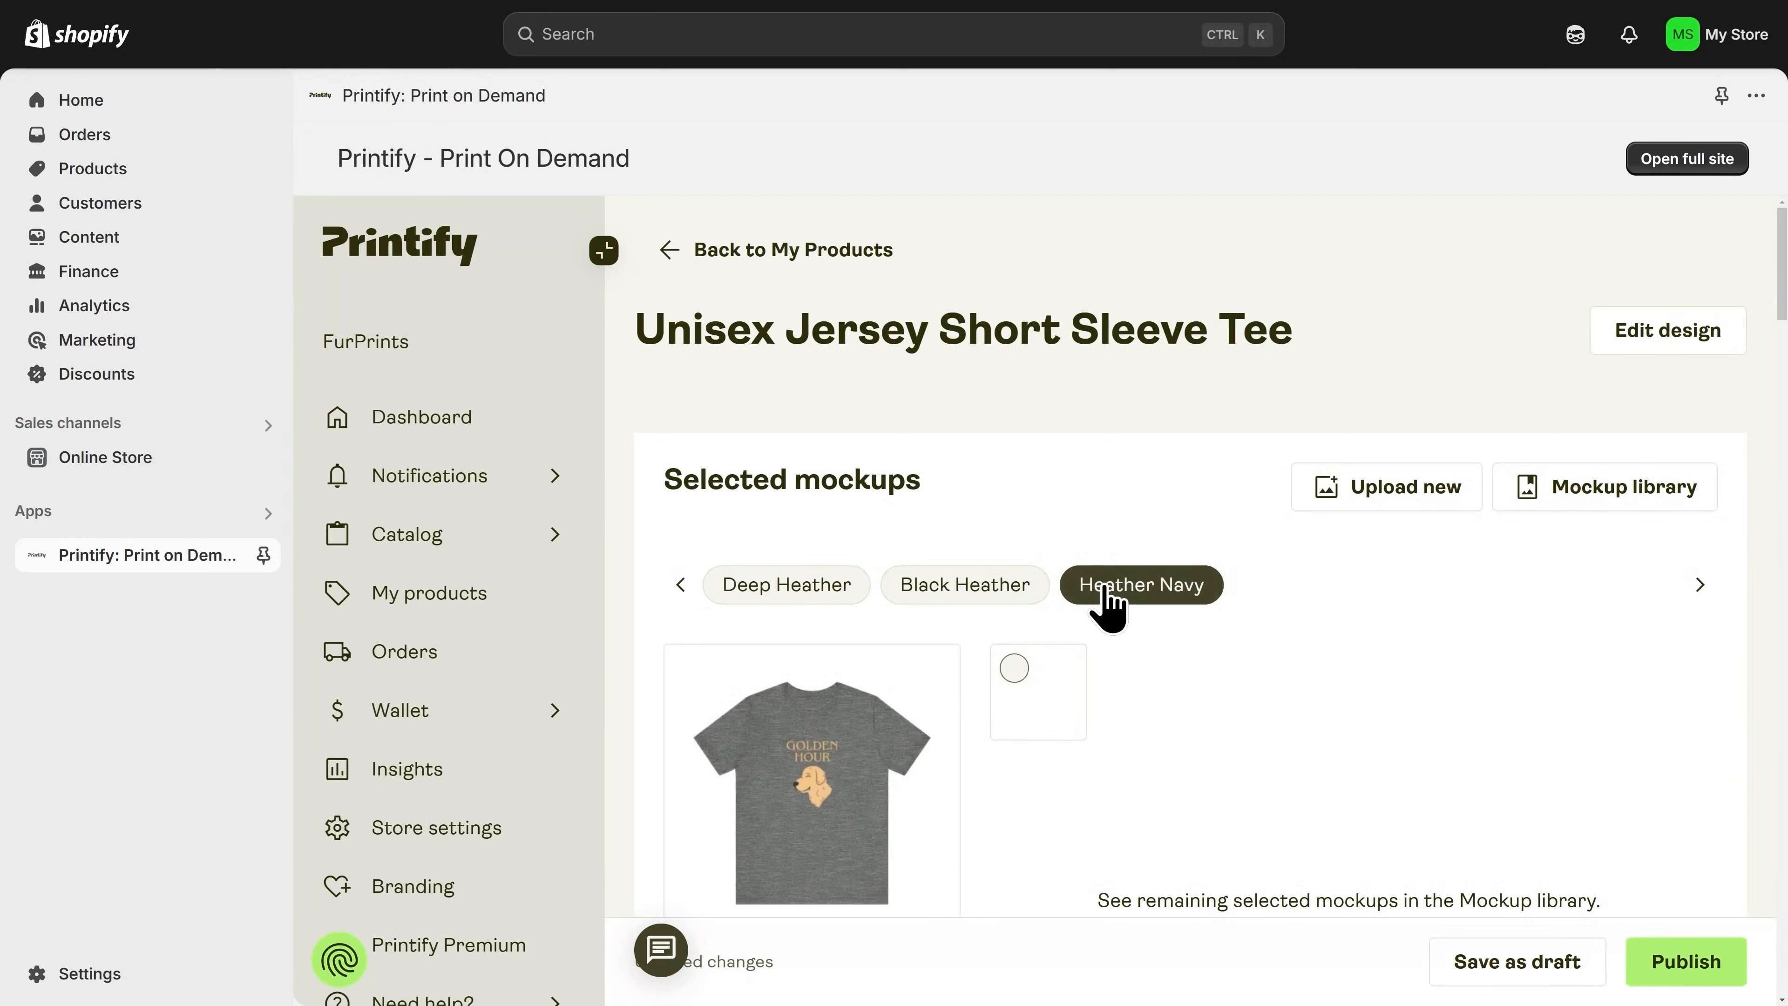
left_click(809, 590)
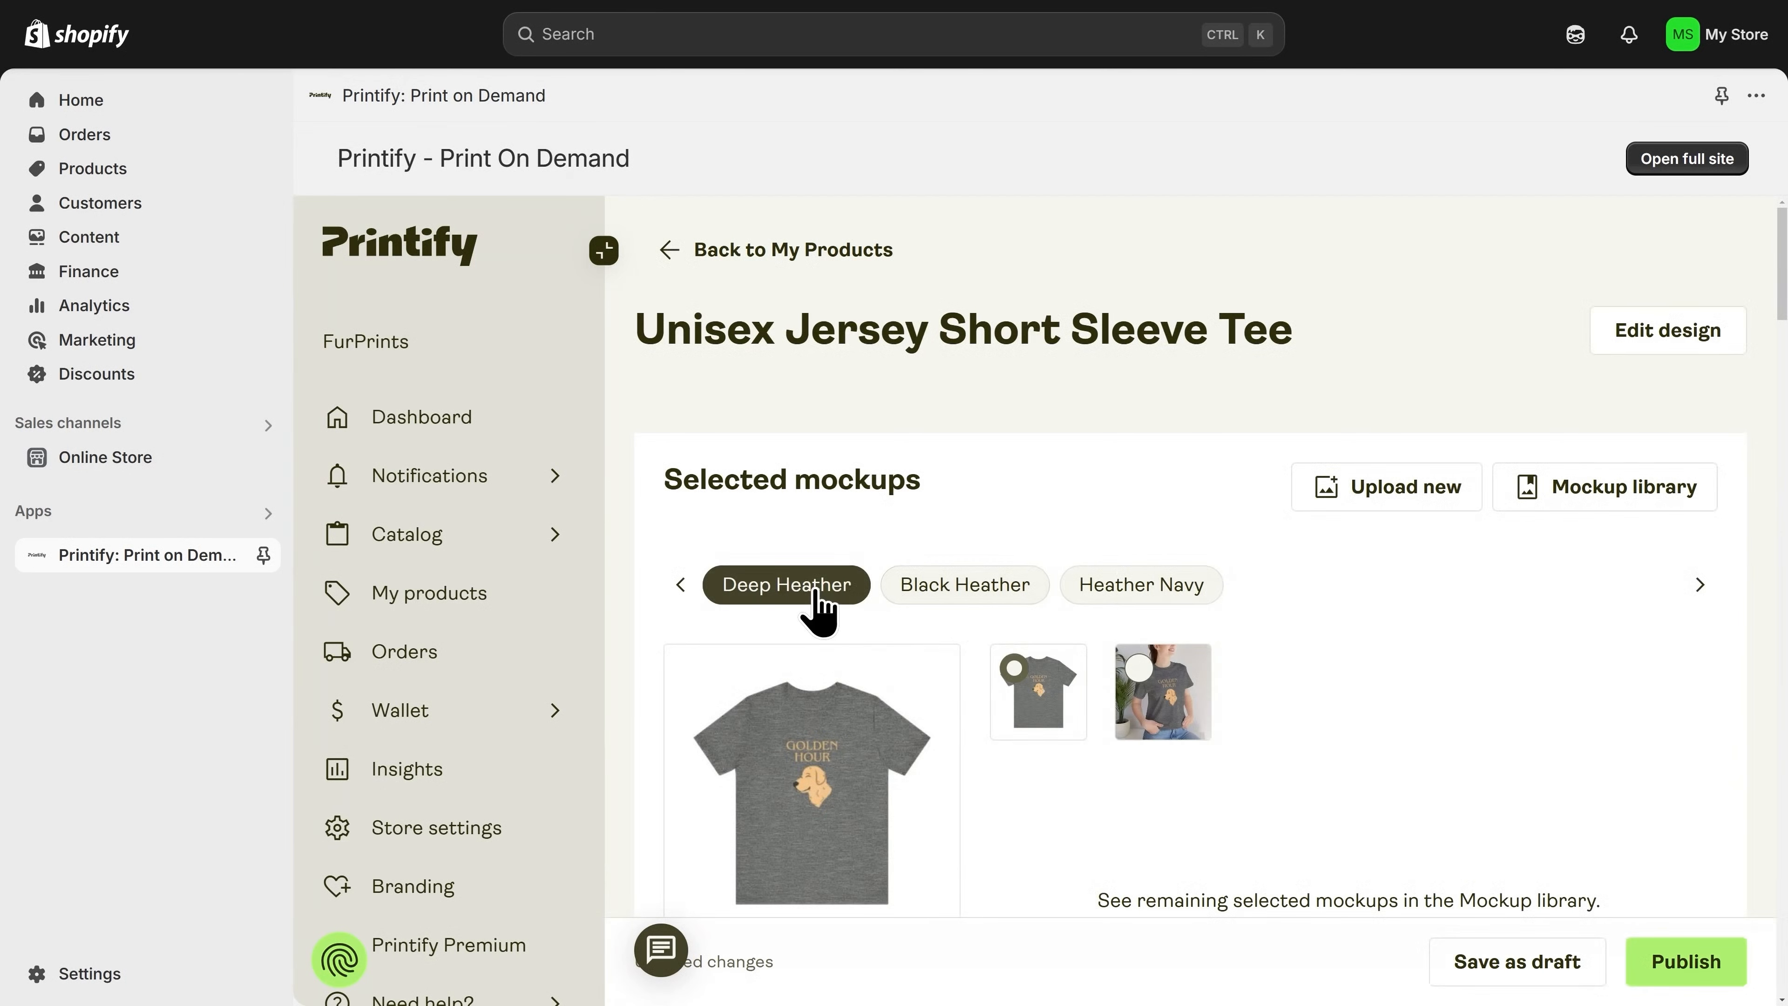
scroll(806, 592, "down", 2)
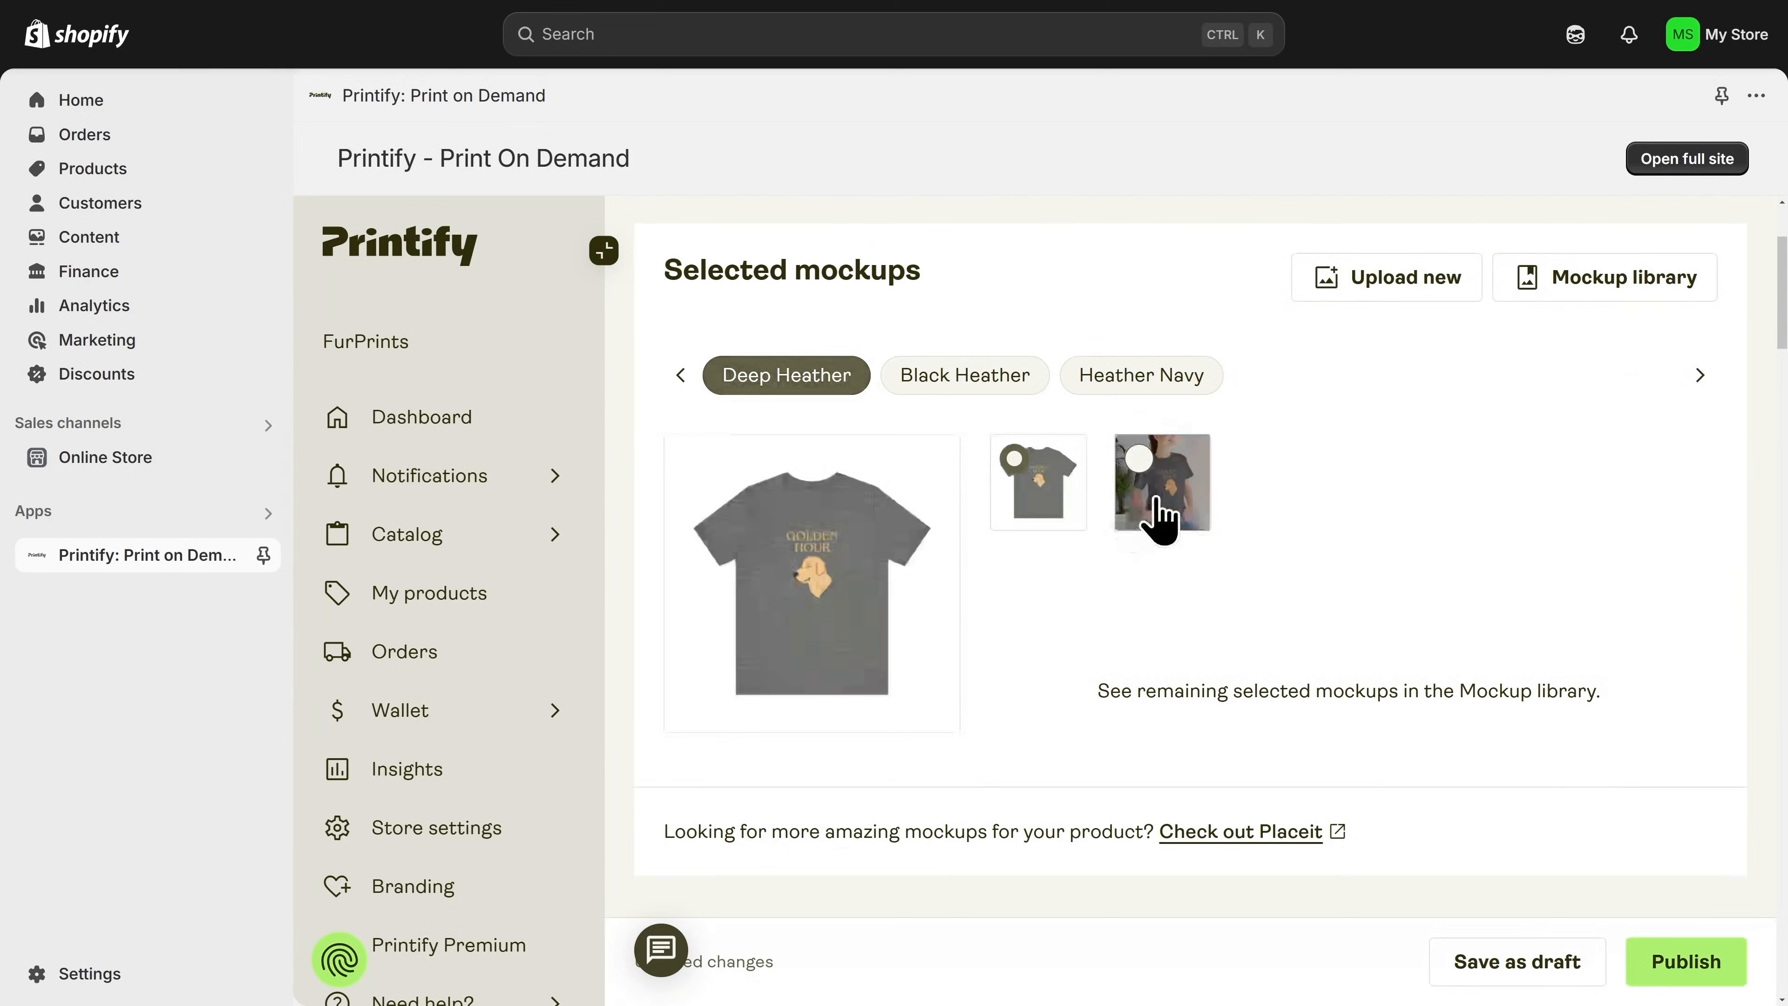
left_click(1169, 514)
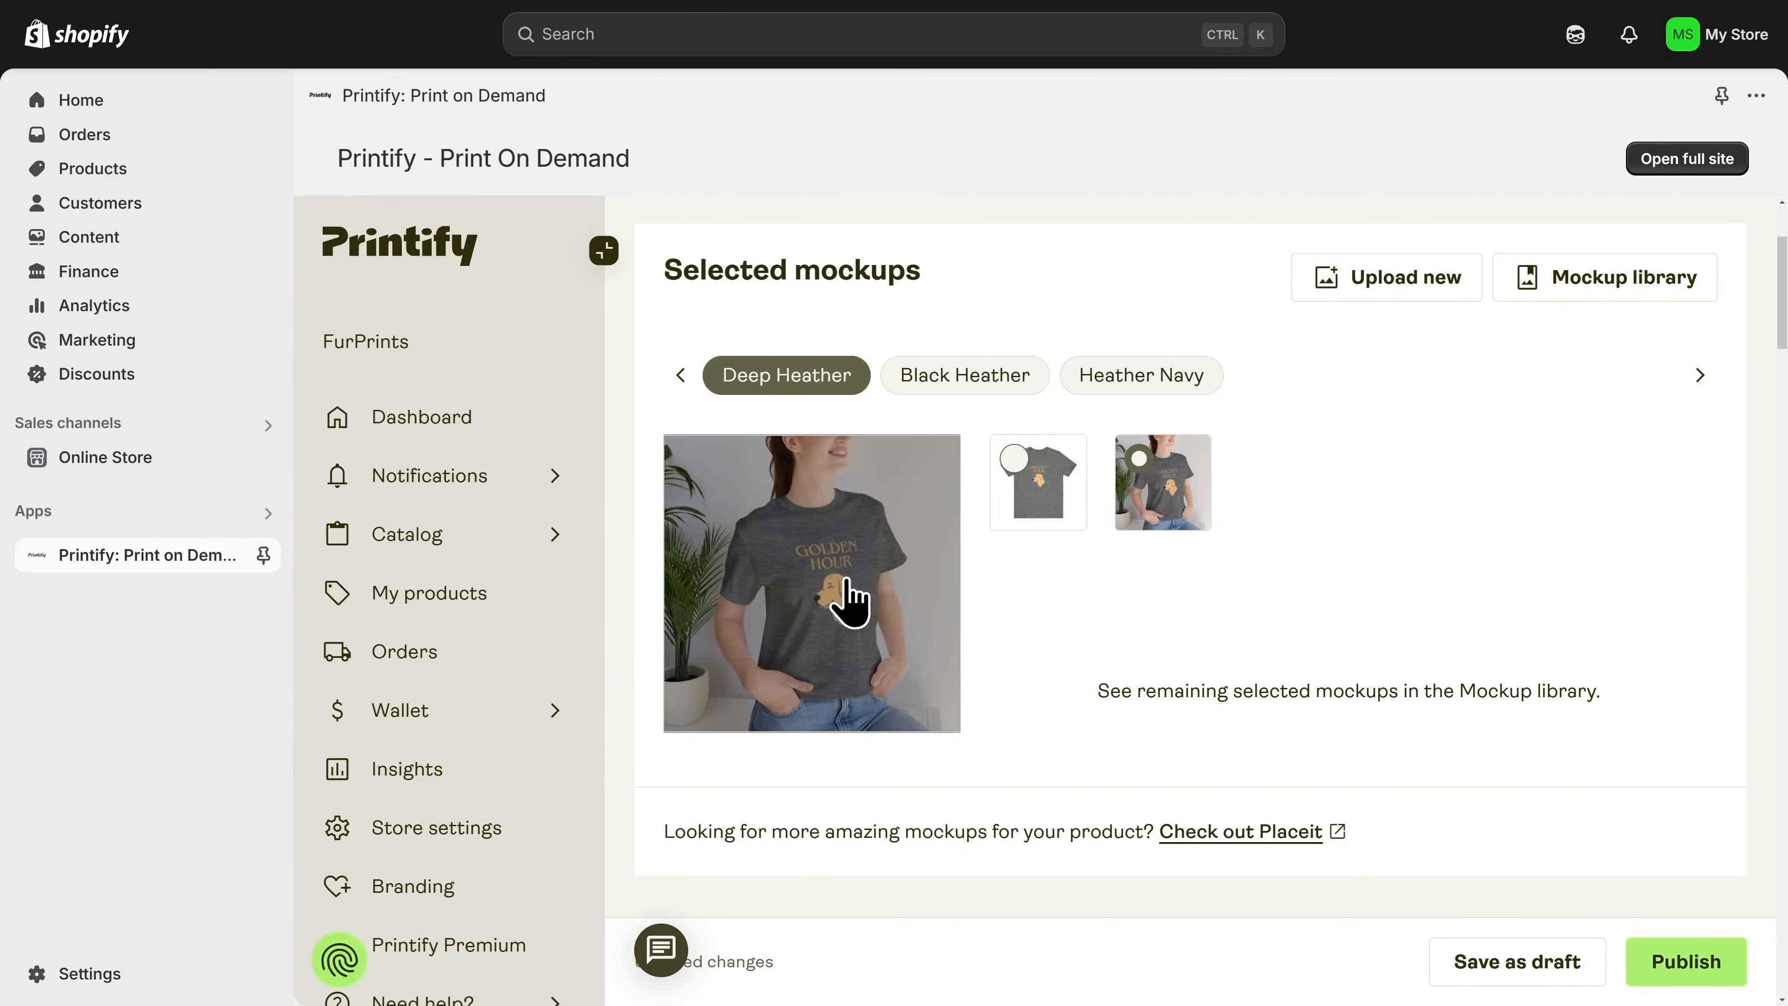
Set the listing title to "Golden Hour Tee" and look over the product description.
scroll(1022, 620, "down", 5)
scroll(1027, 627, "down", 7)
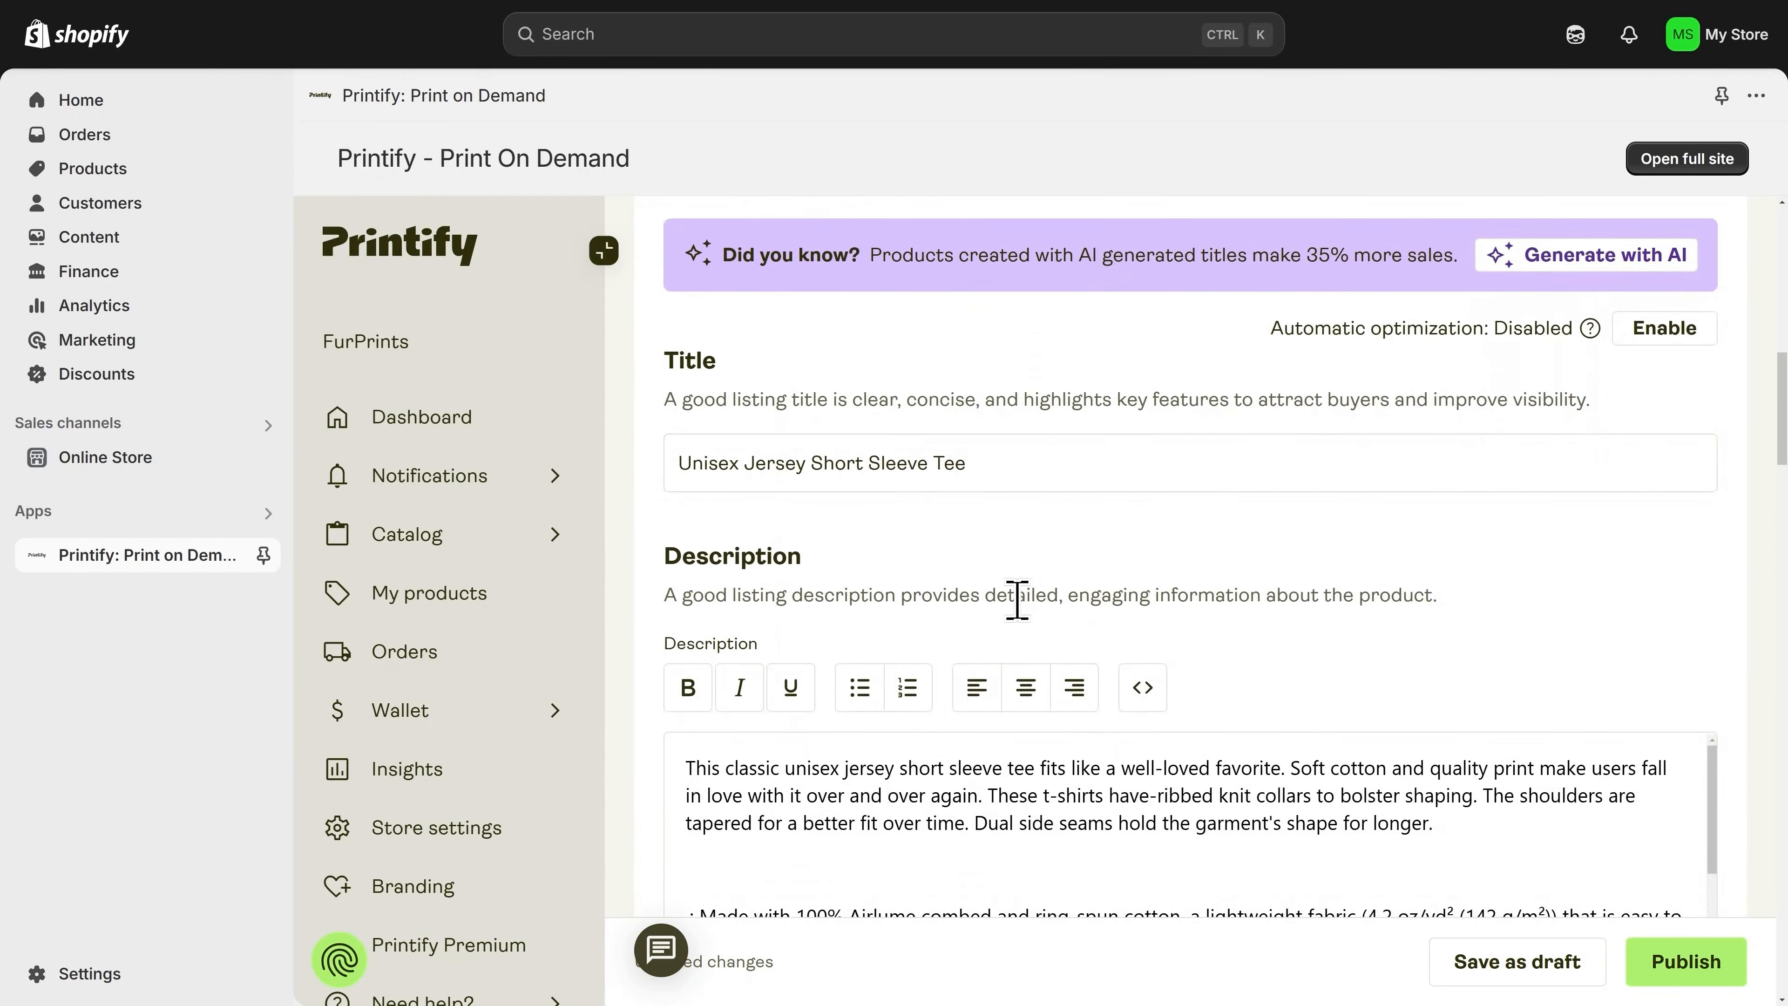
triple_click(998, 467)
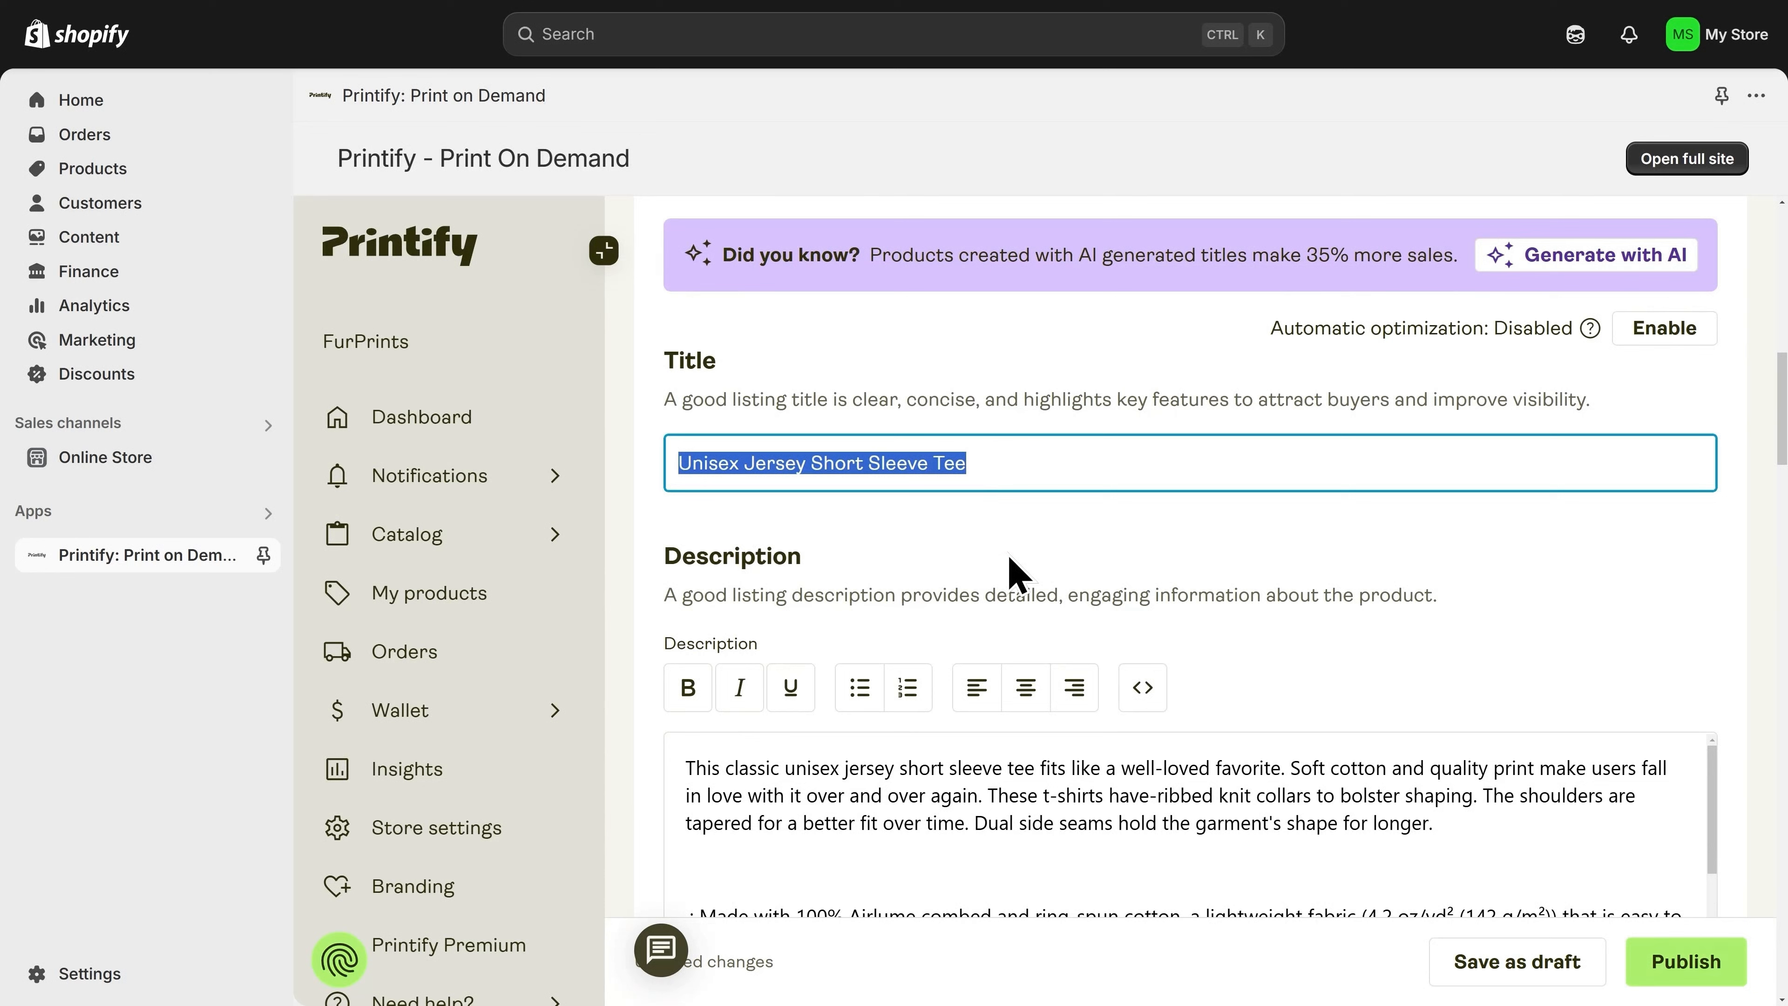
type("Golden Hour")
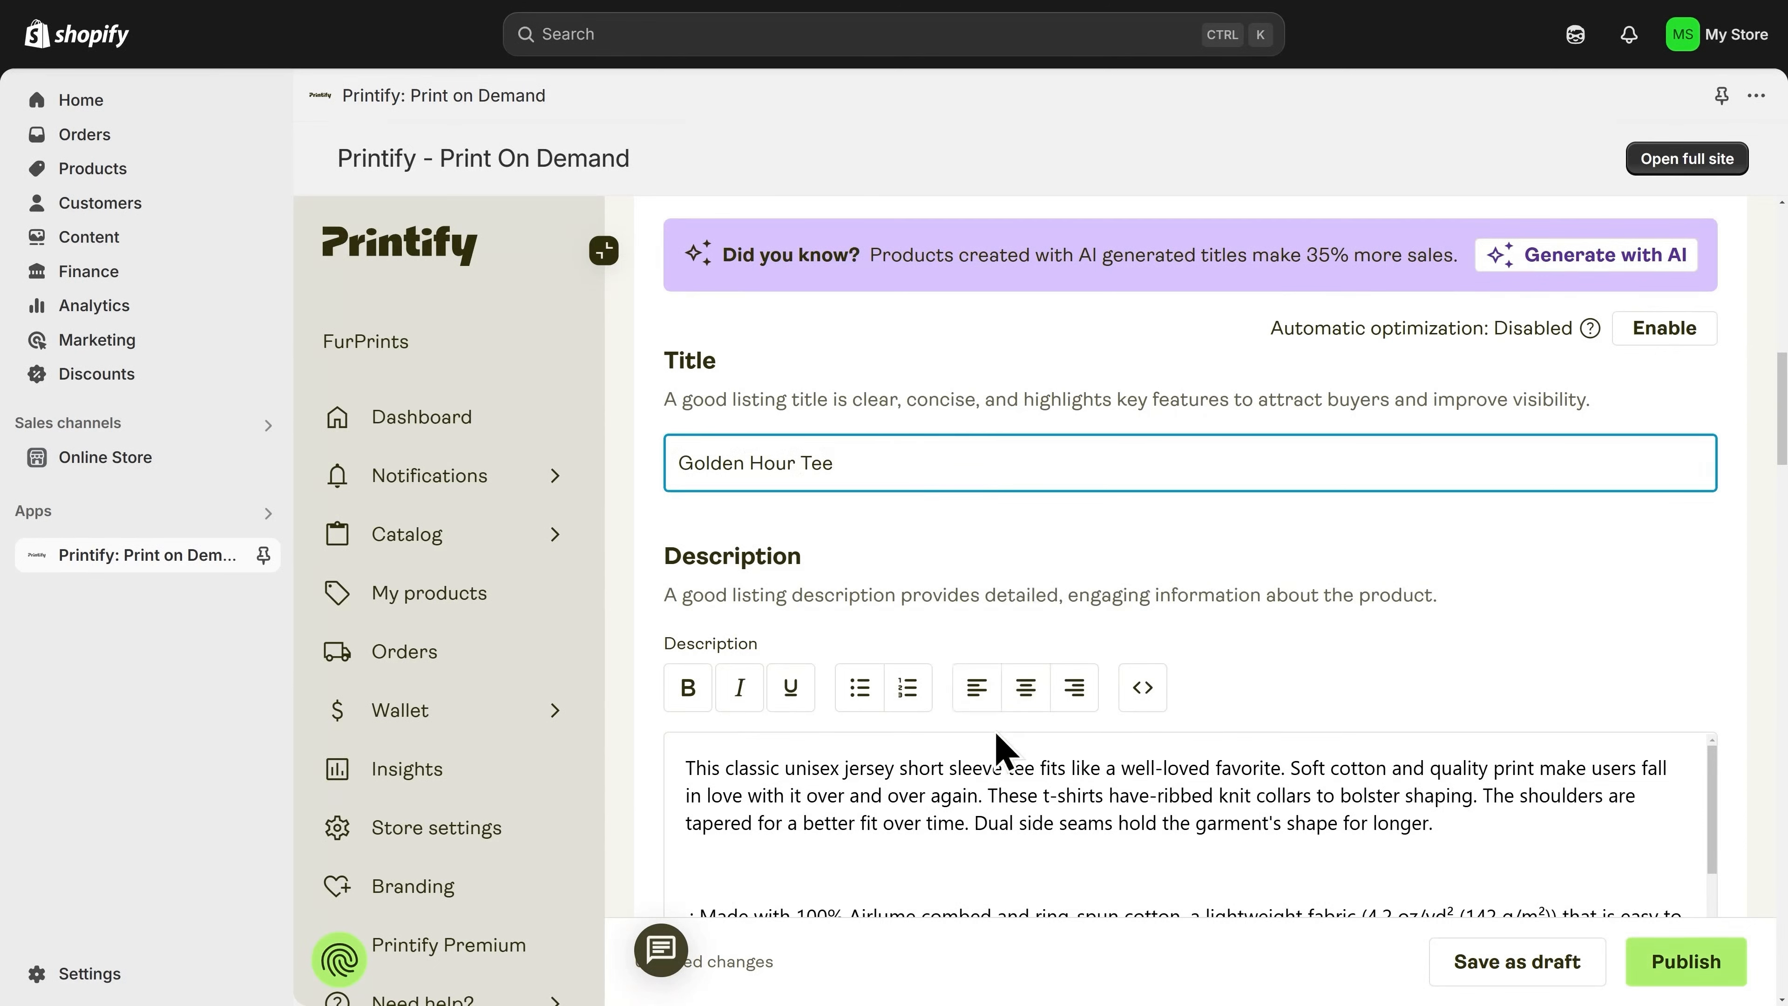
scroll(993, 751, "down", 3)
scroll(990, 775, "up", 3)
scroll(1238, 658, "down", 3)
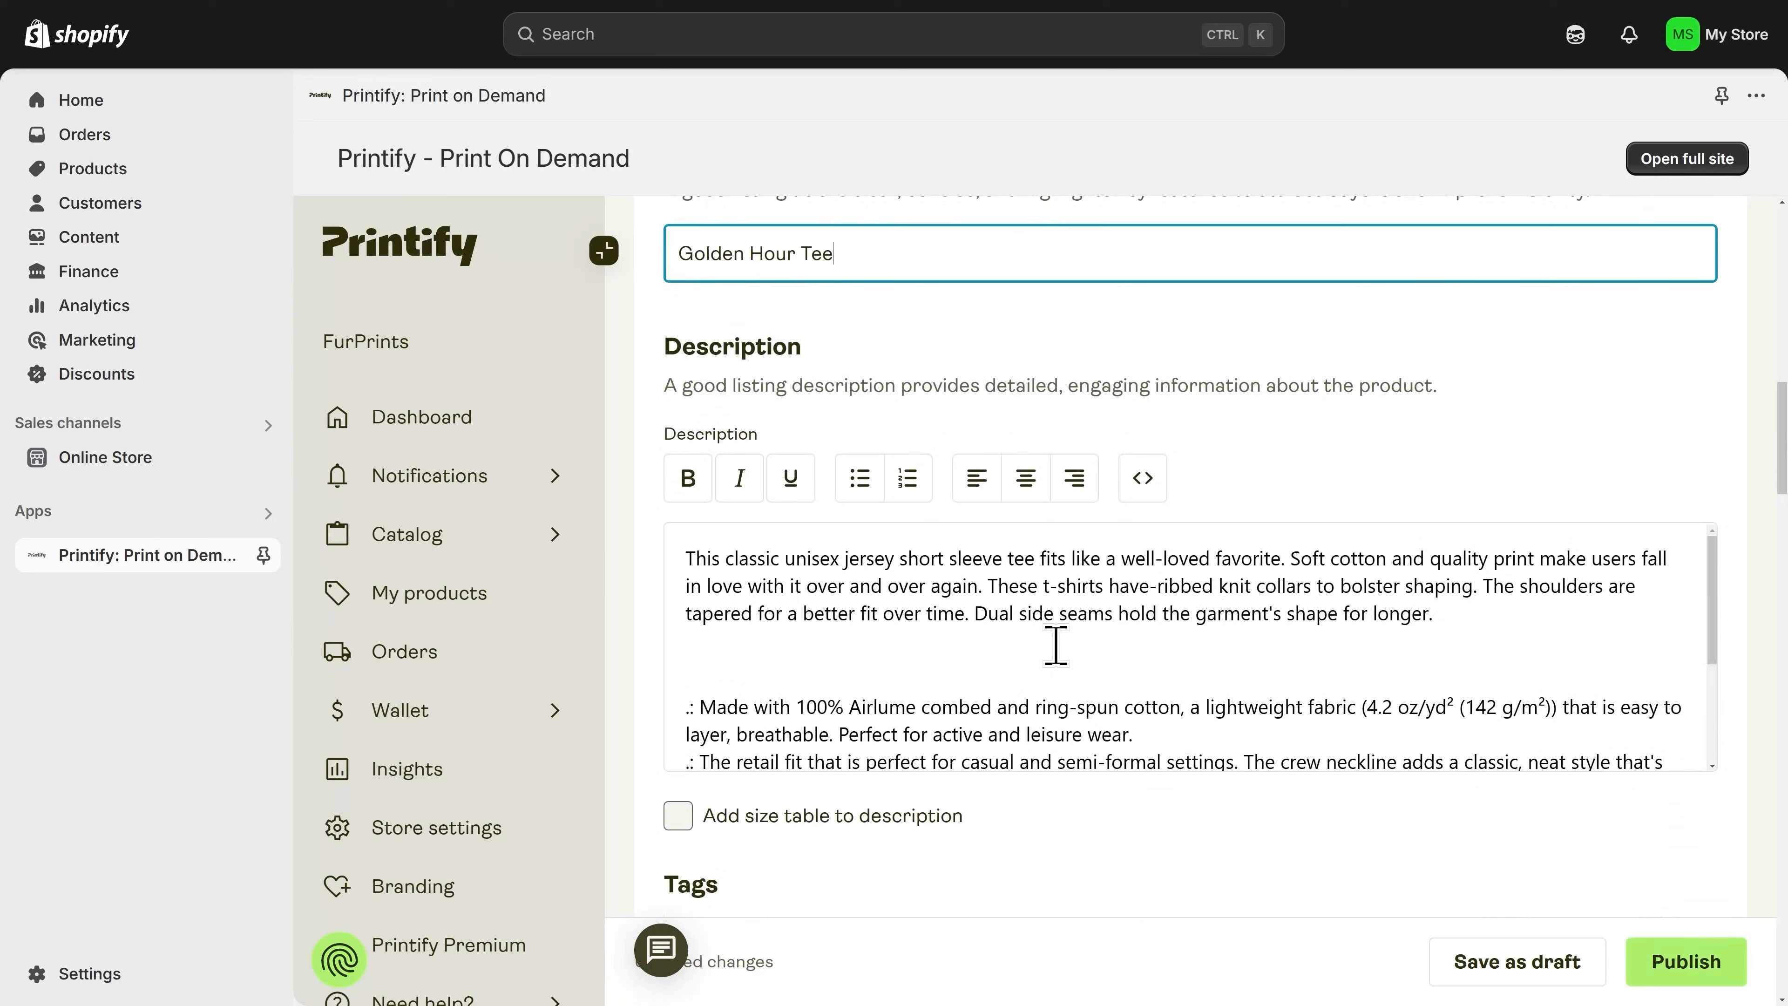
Delete the entire default description text from the Golden Hour Tee listing.
left_click(1056, 645)
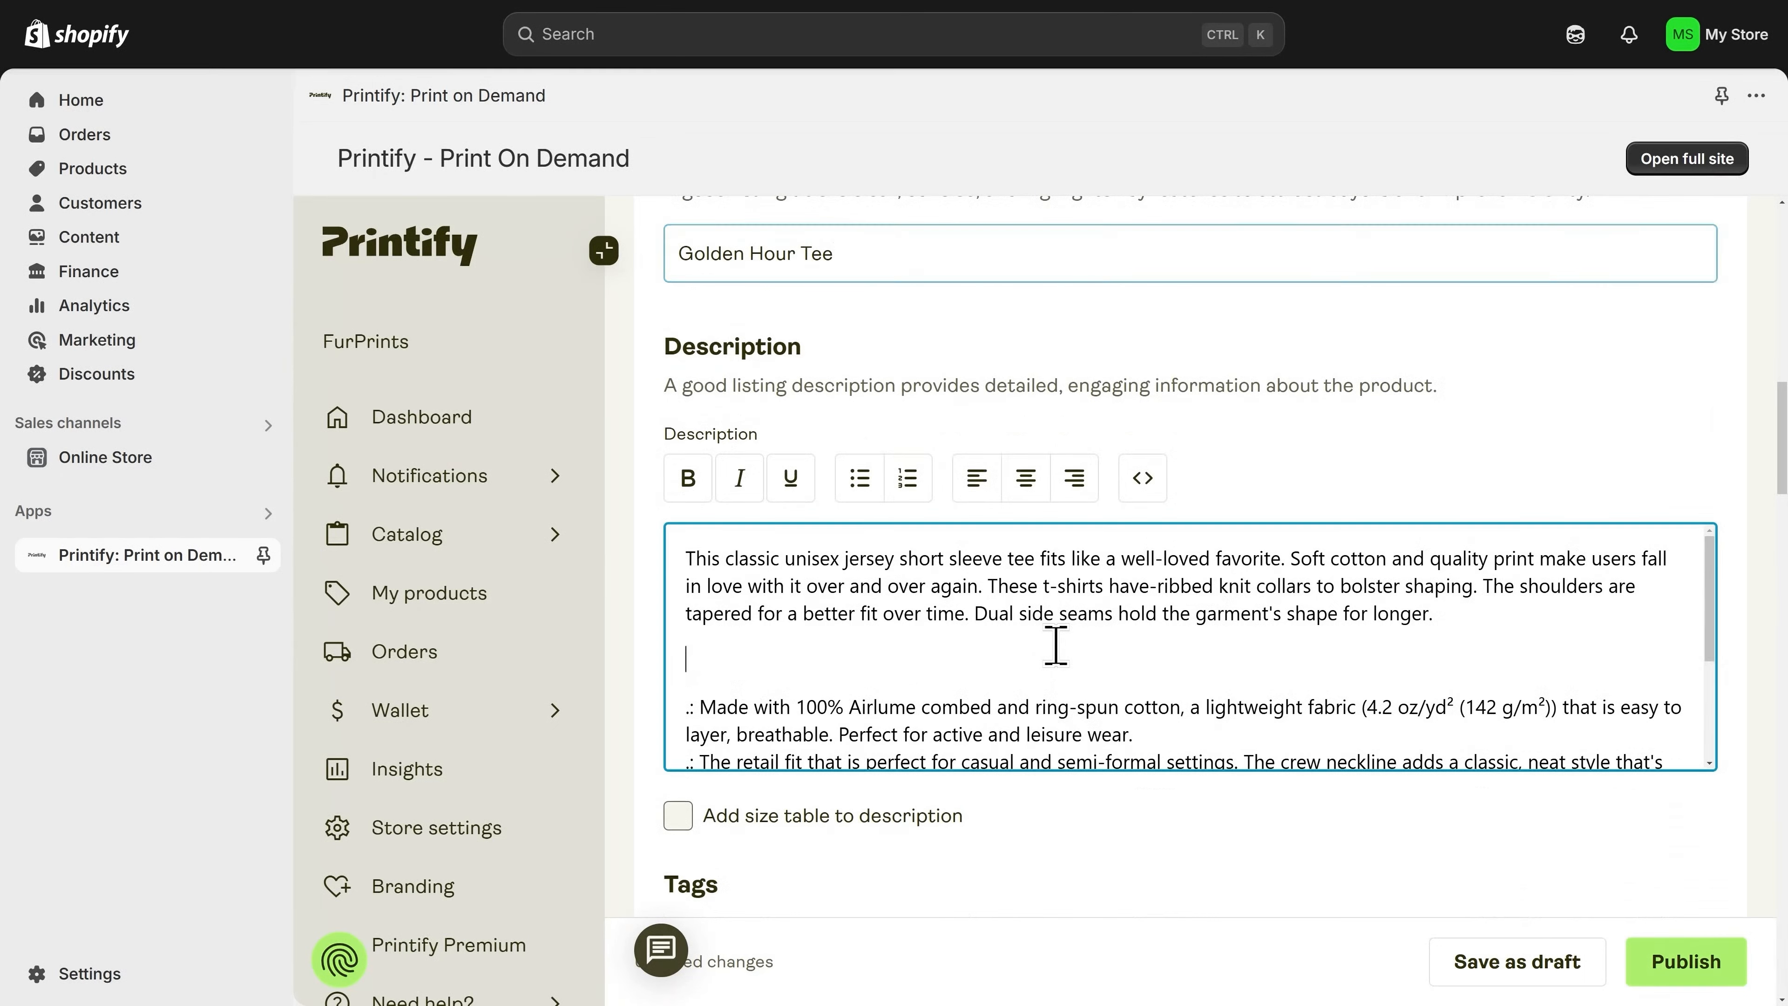
key("ctrl+a")
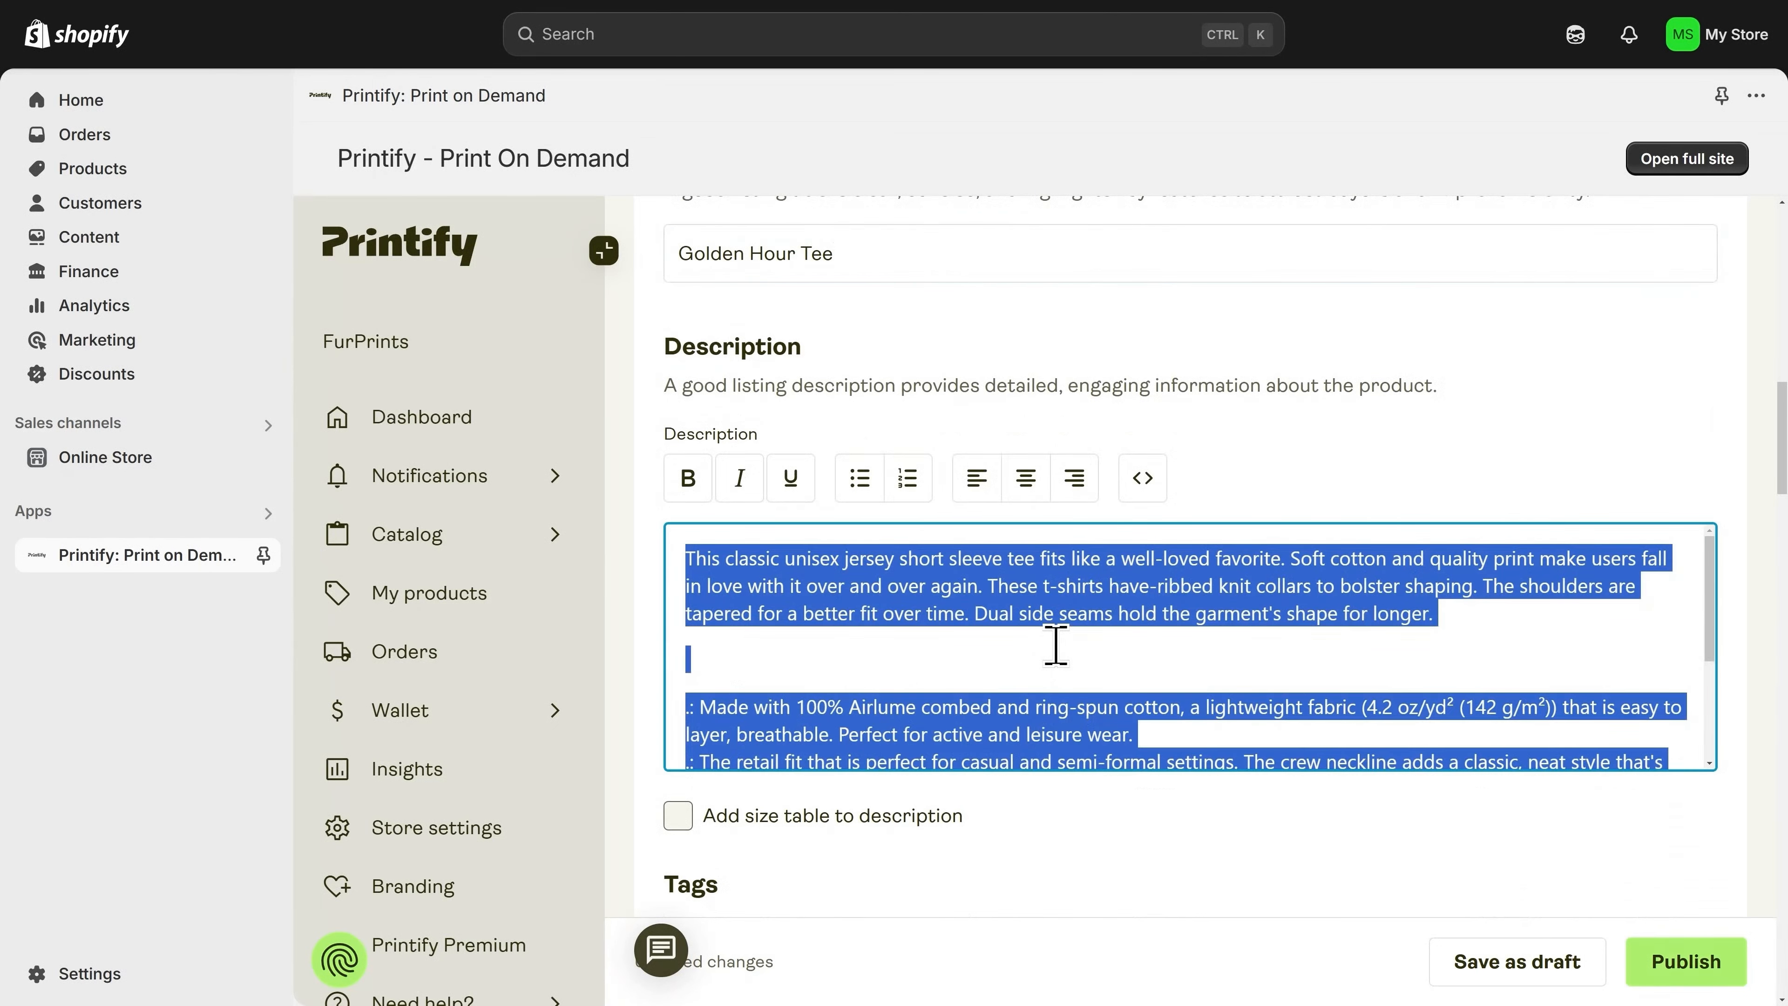
key("BackSpace")
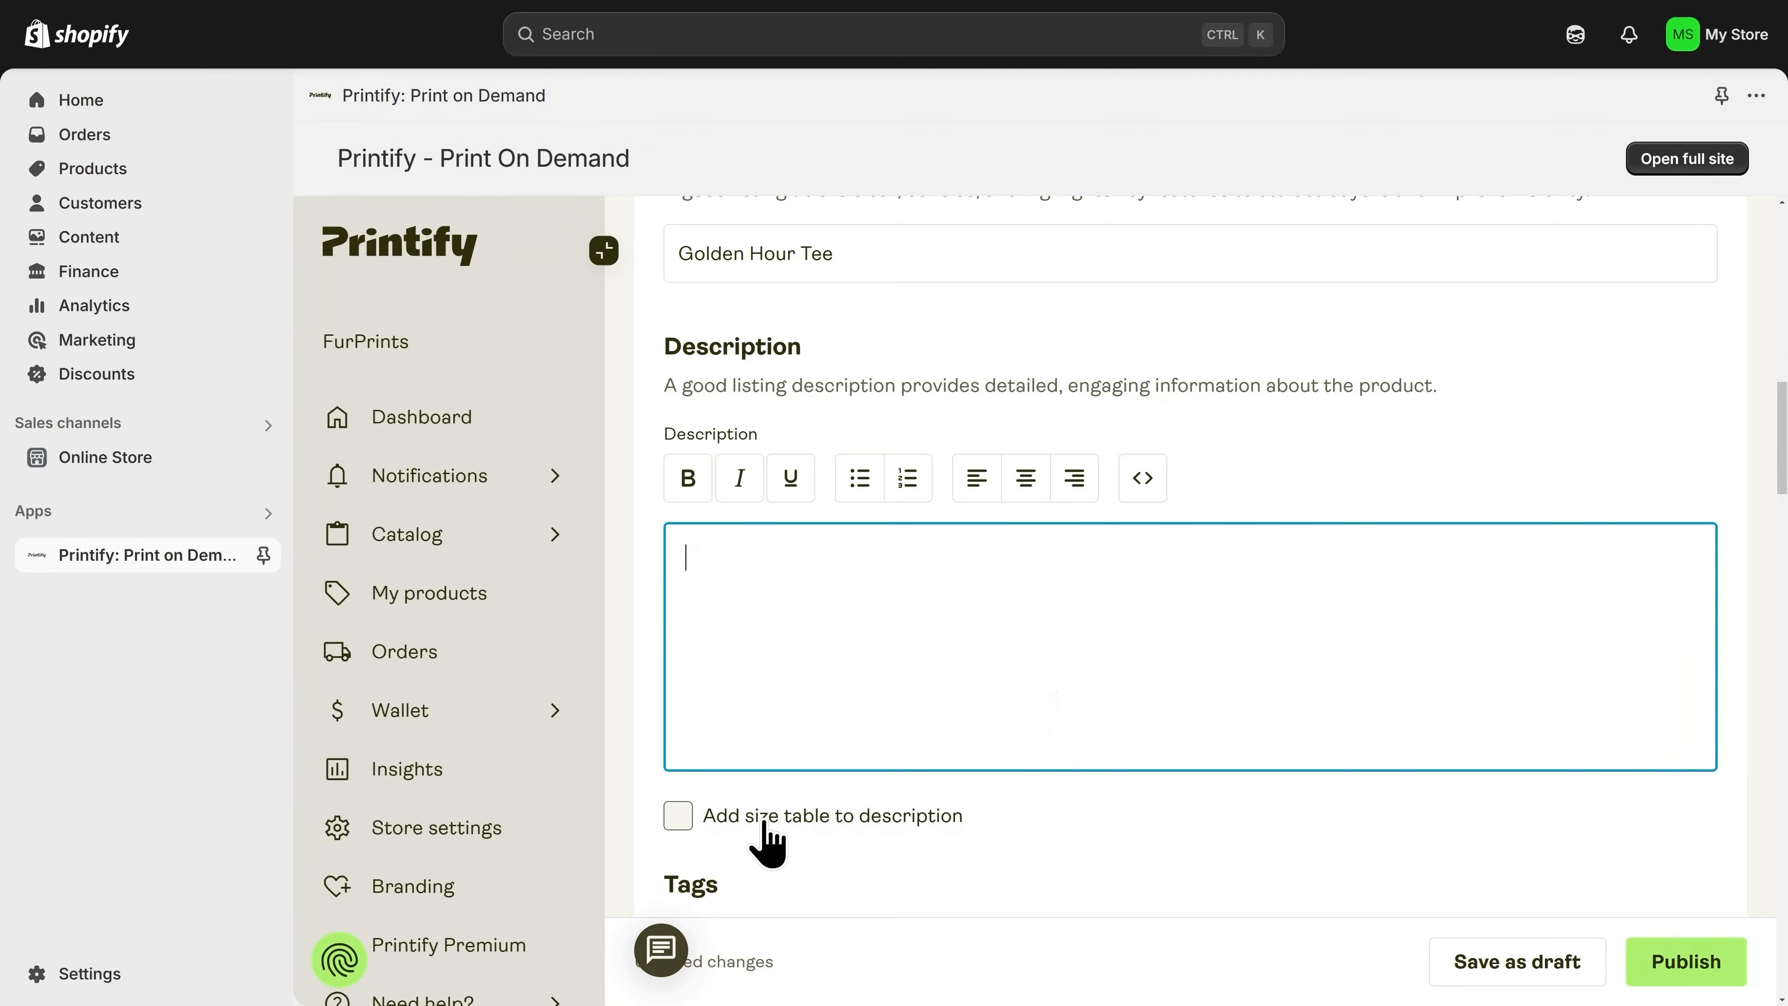
Remove all preset tags from the listing, from Men's Clothing through Personalization Picks.
scroll(768, 842, "down", 5)
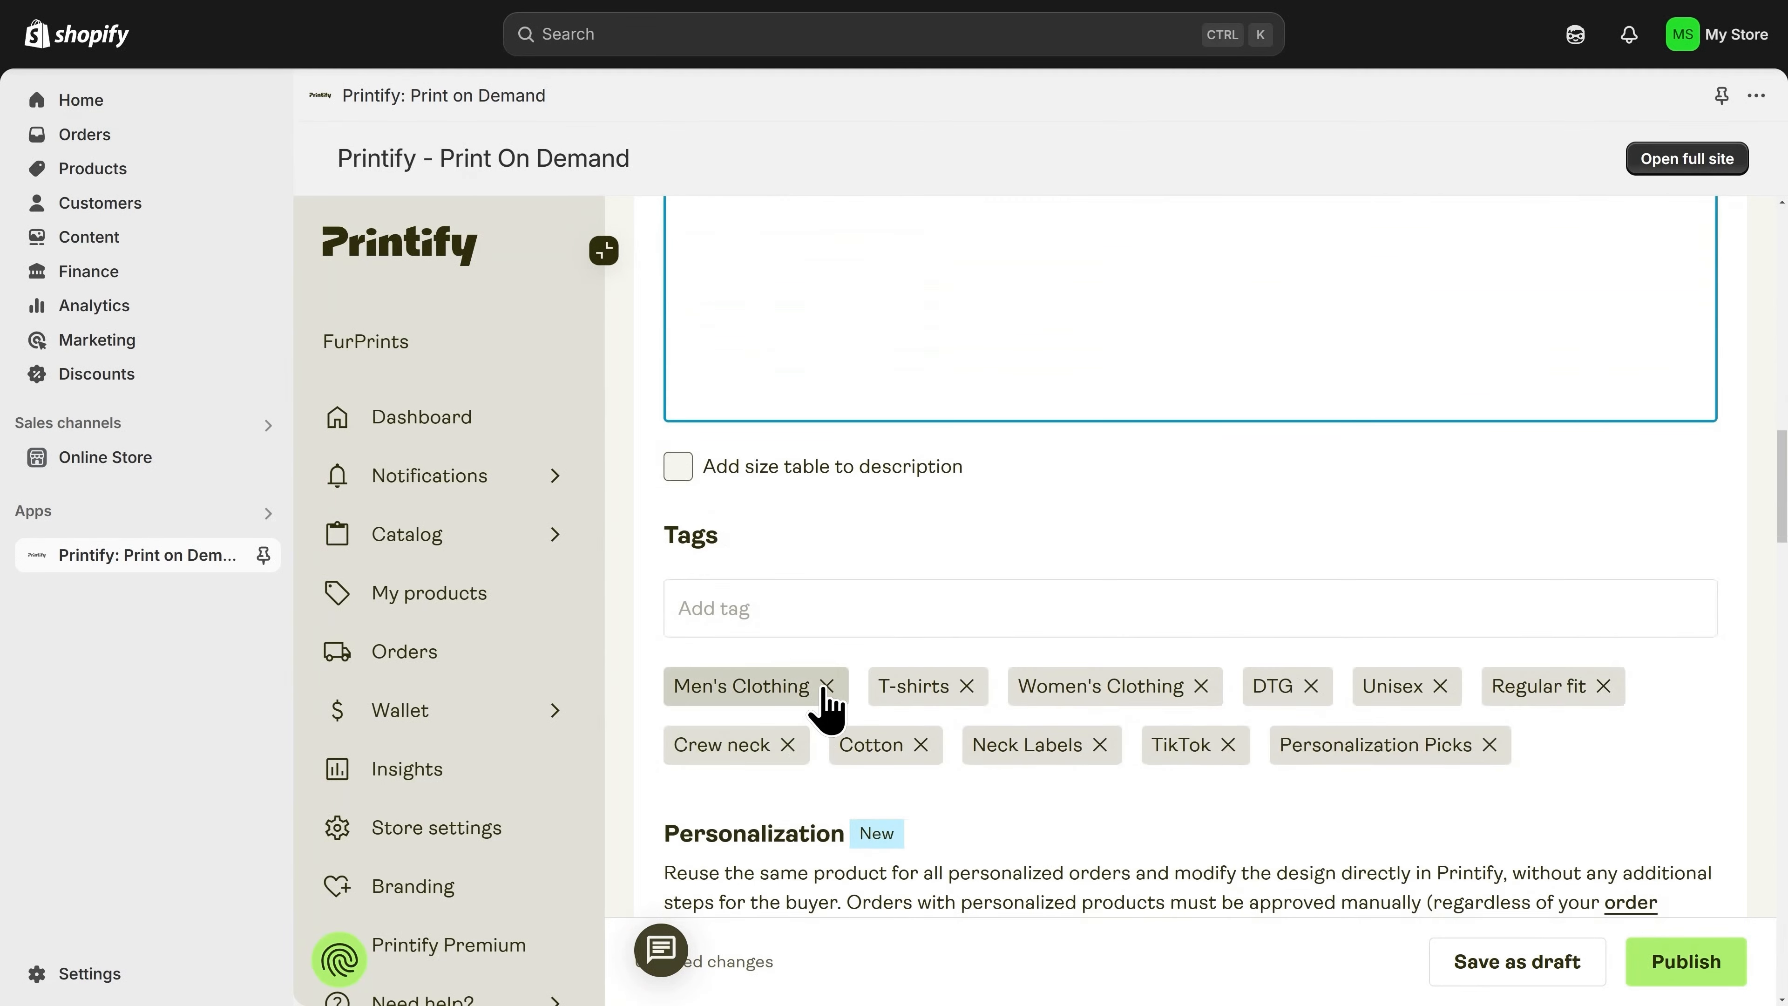
left_click(827, 686)
left_click(768, 686)
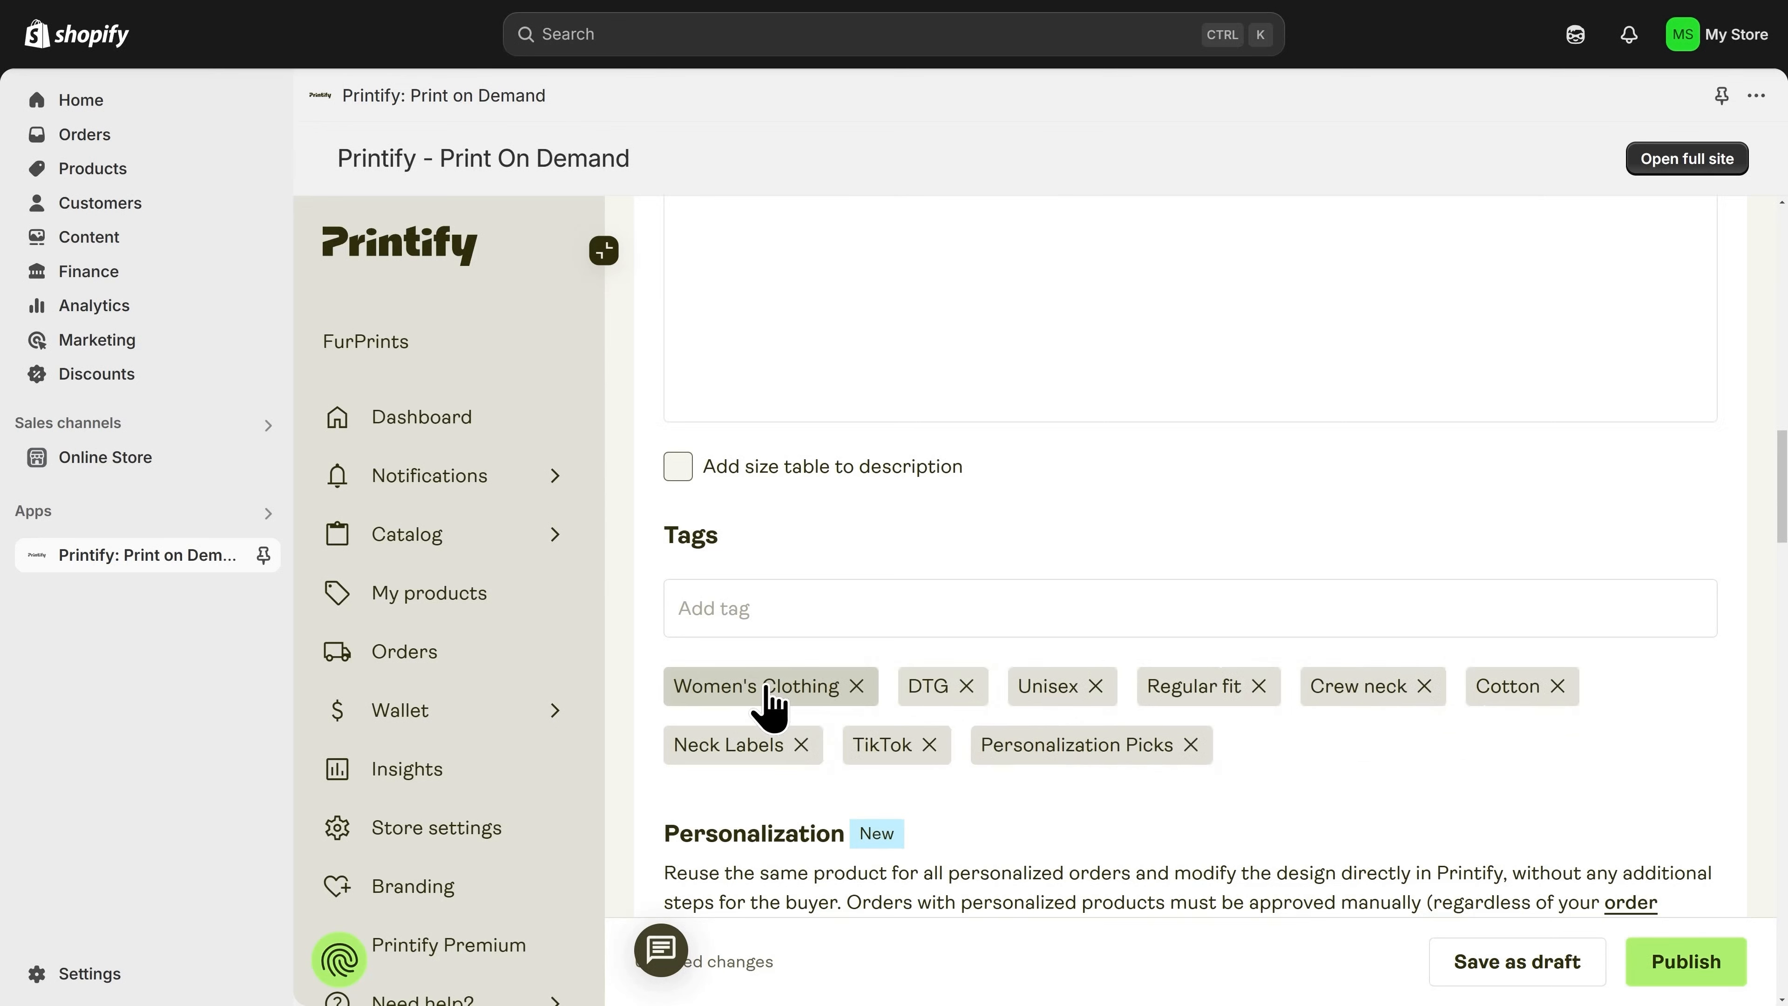
left_click(845, 685)
left_click(736, 687)
left_click(752, 687)
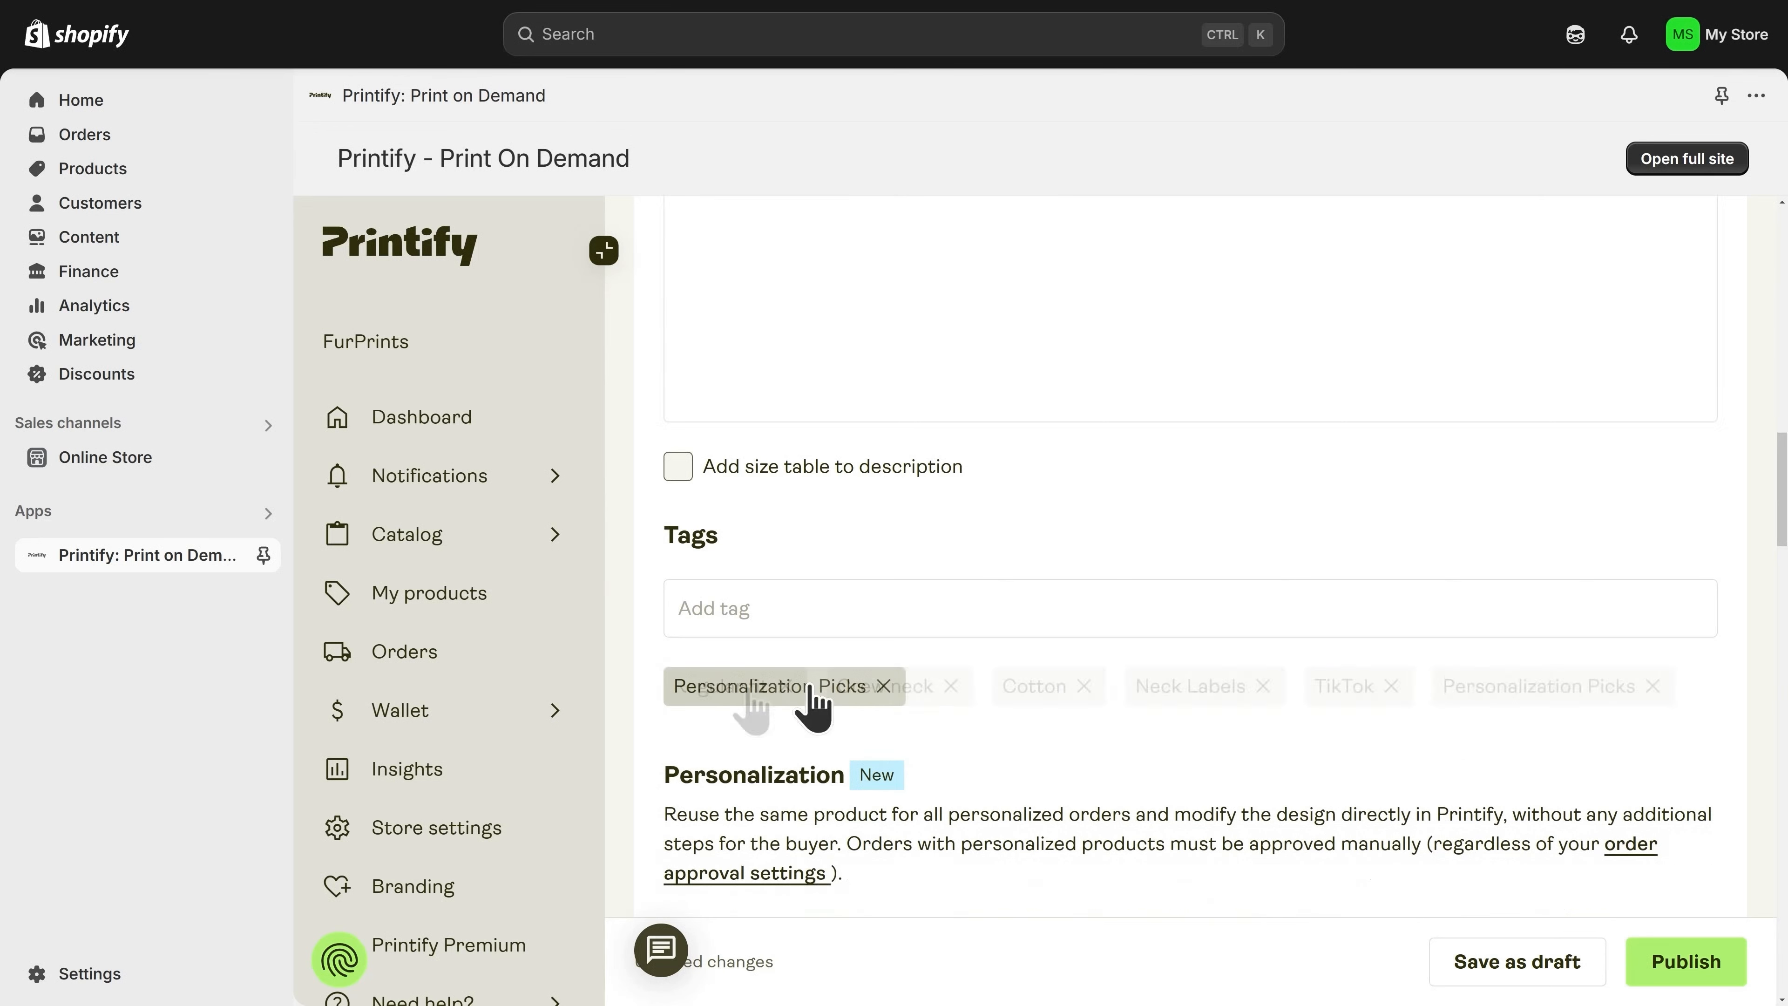
left_click(881, 687)
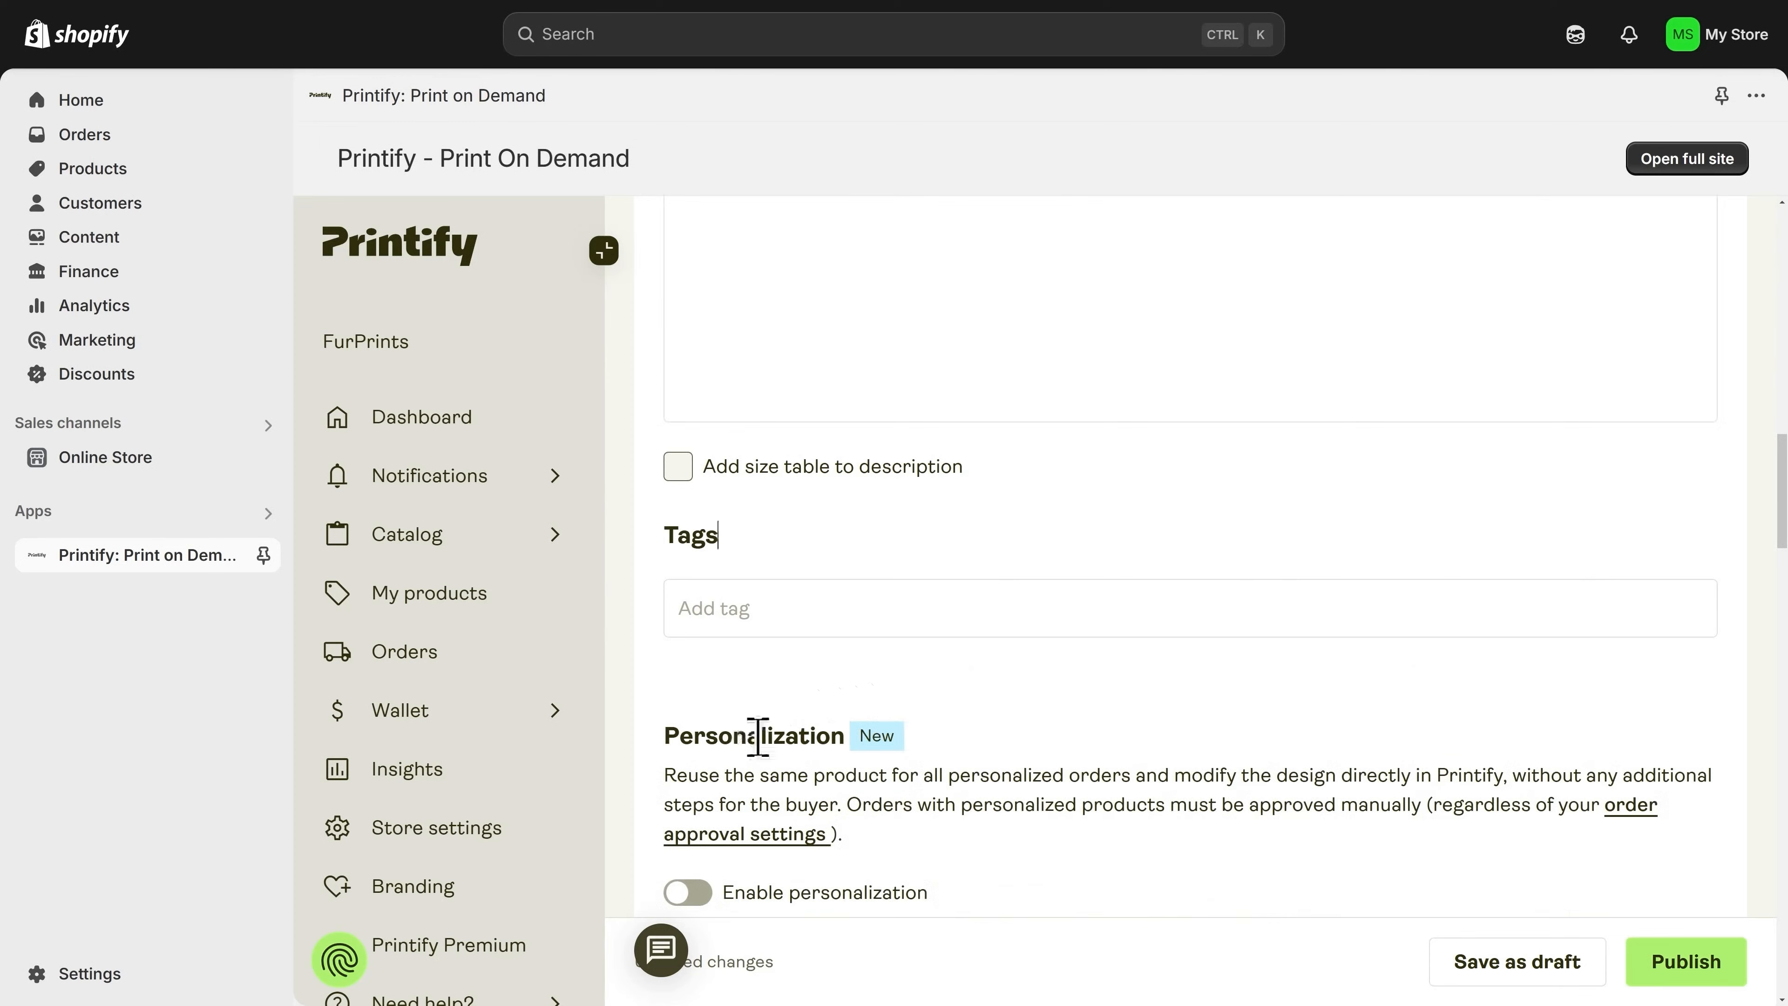
Review the listing's personalization, shipping method and shipping profile options, and examine each size's retail price, profit, margin and production cost.
scroll(758, 735, "down", 3)
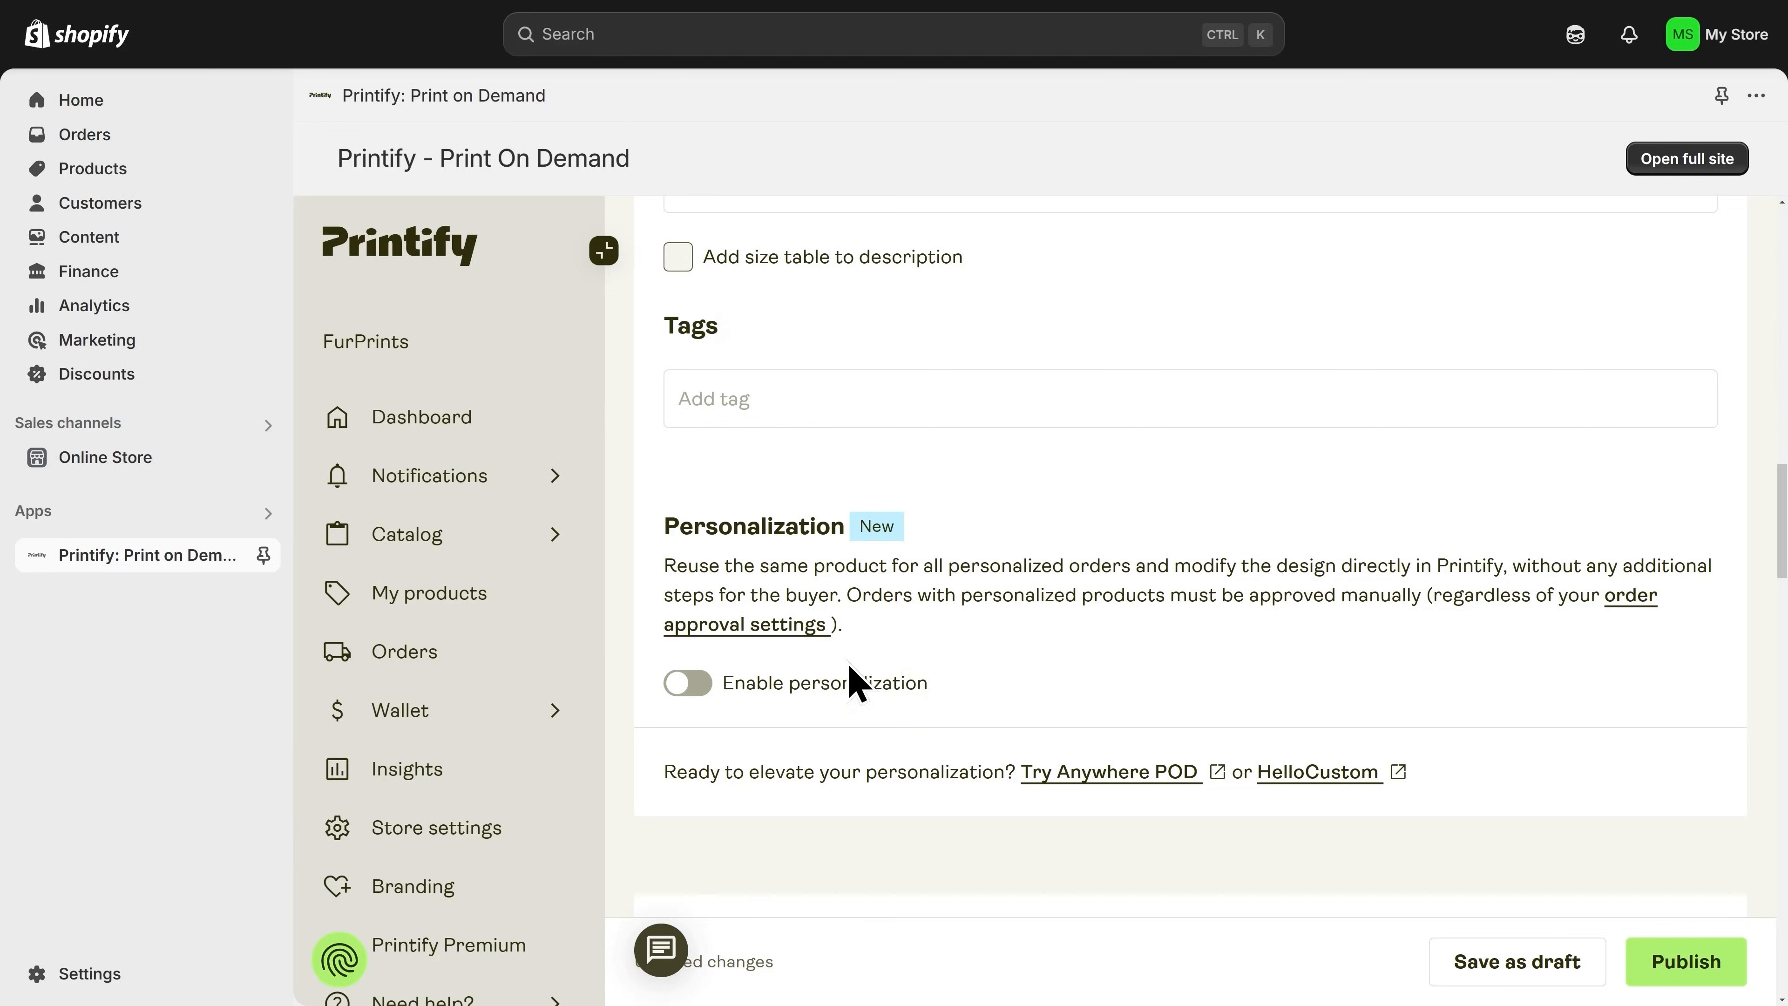
scroll(850, 667, "down", 8)
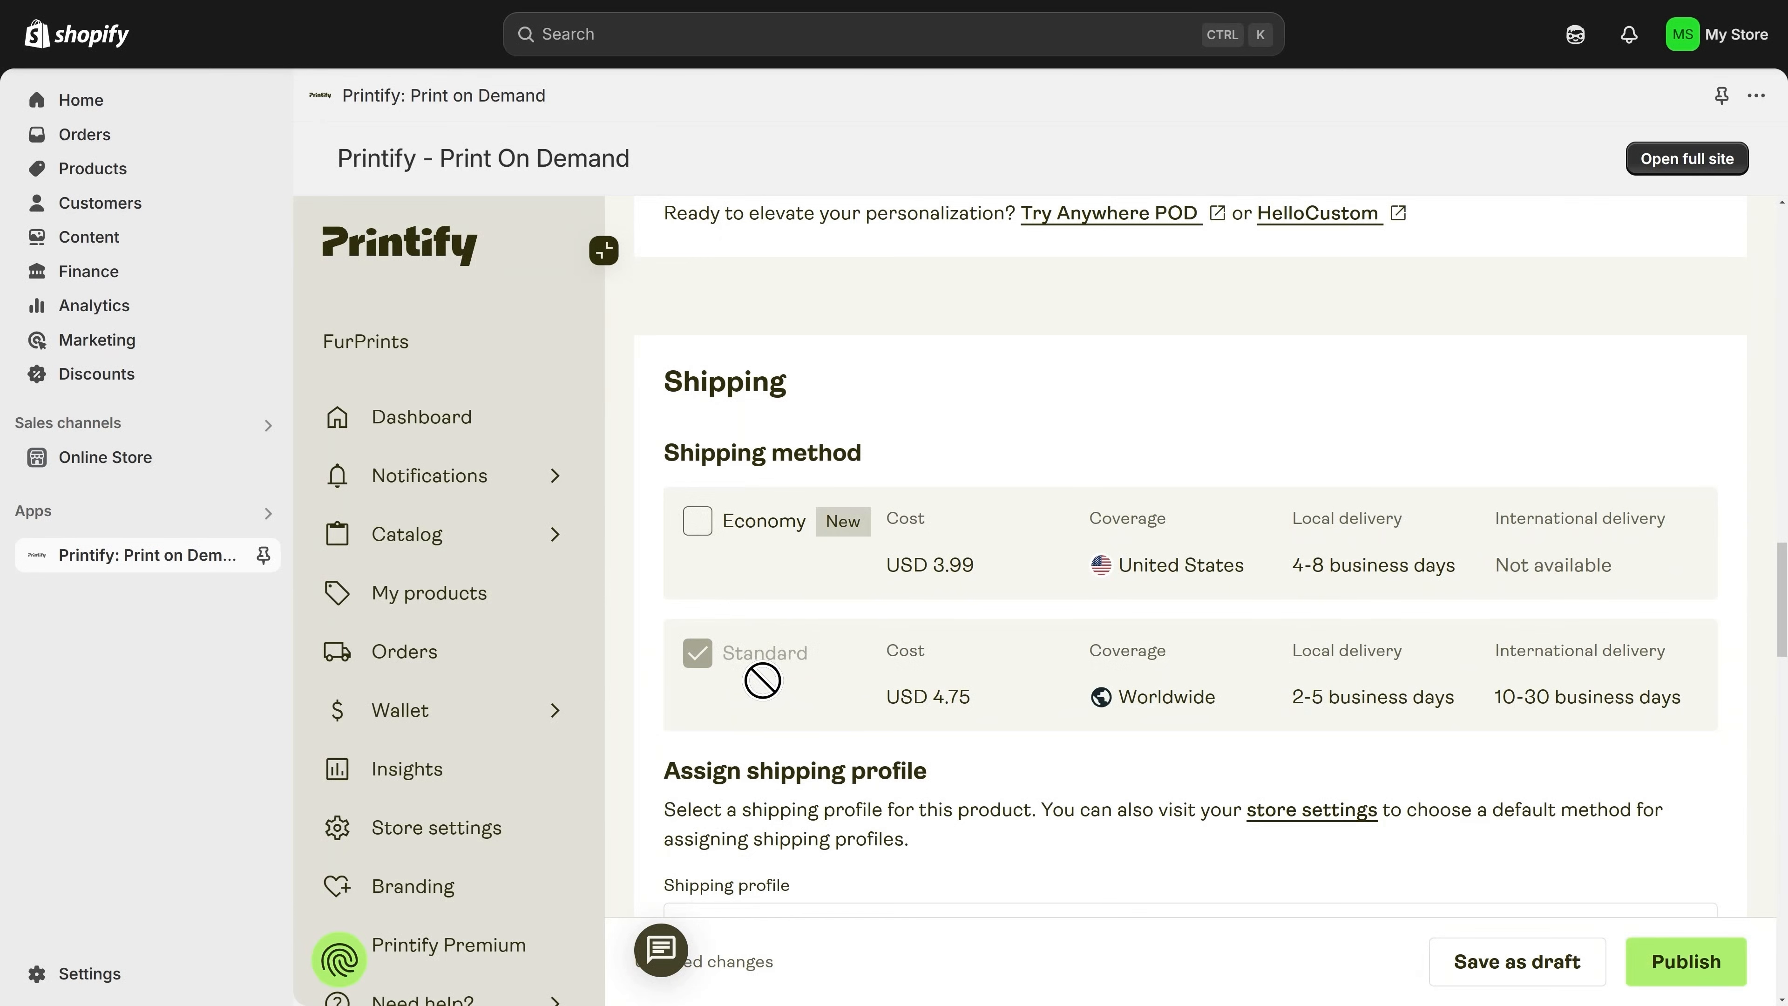
scroll(763, 681, "down", 3)
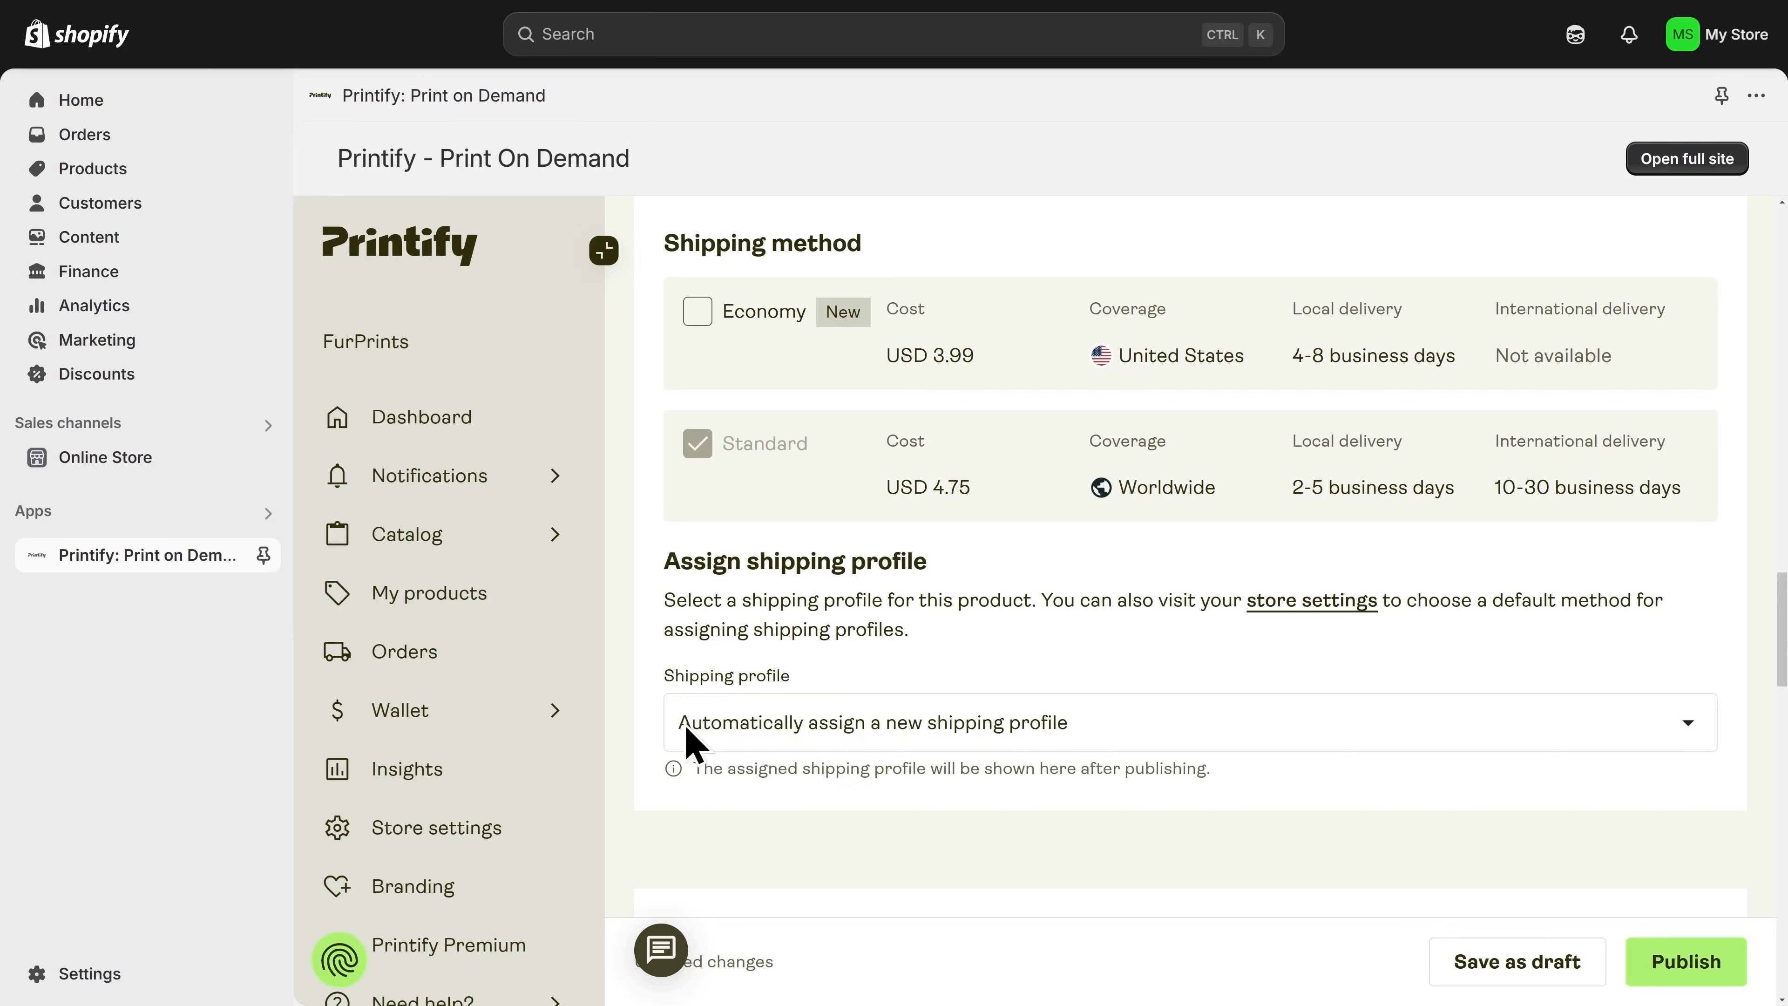
scroll(689, 739, "down", 10)
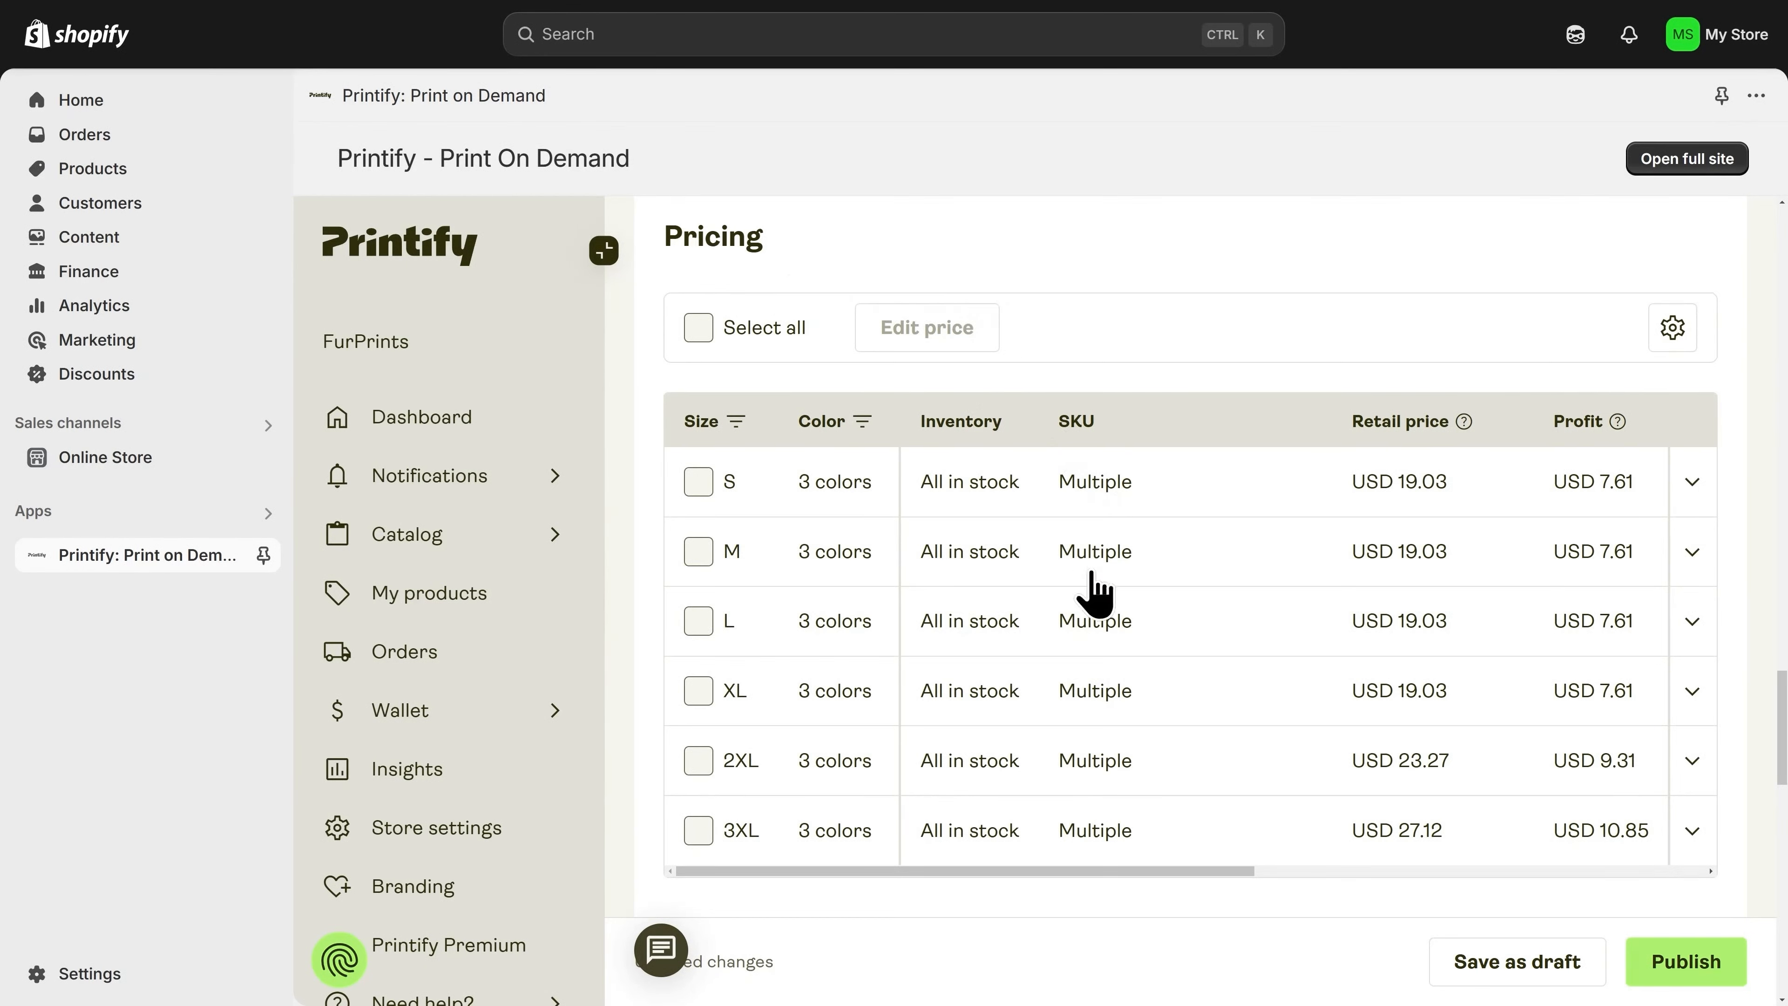
left_click_drag(1007, 872, 1130, 872)
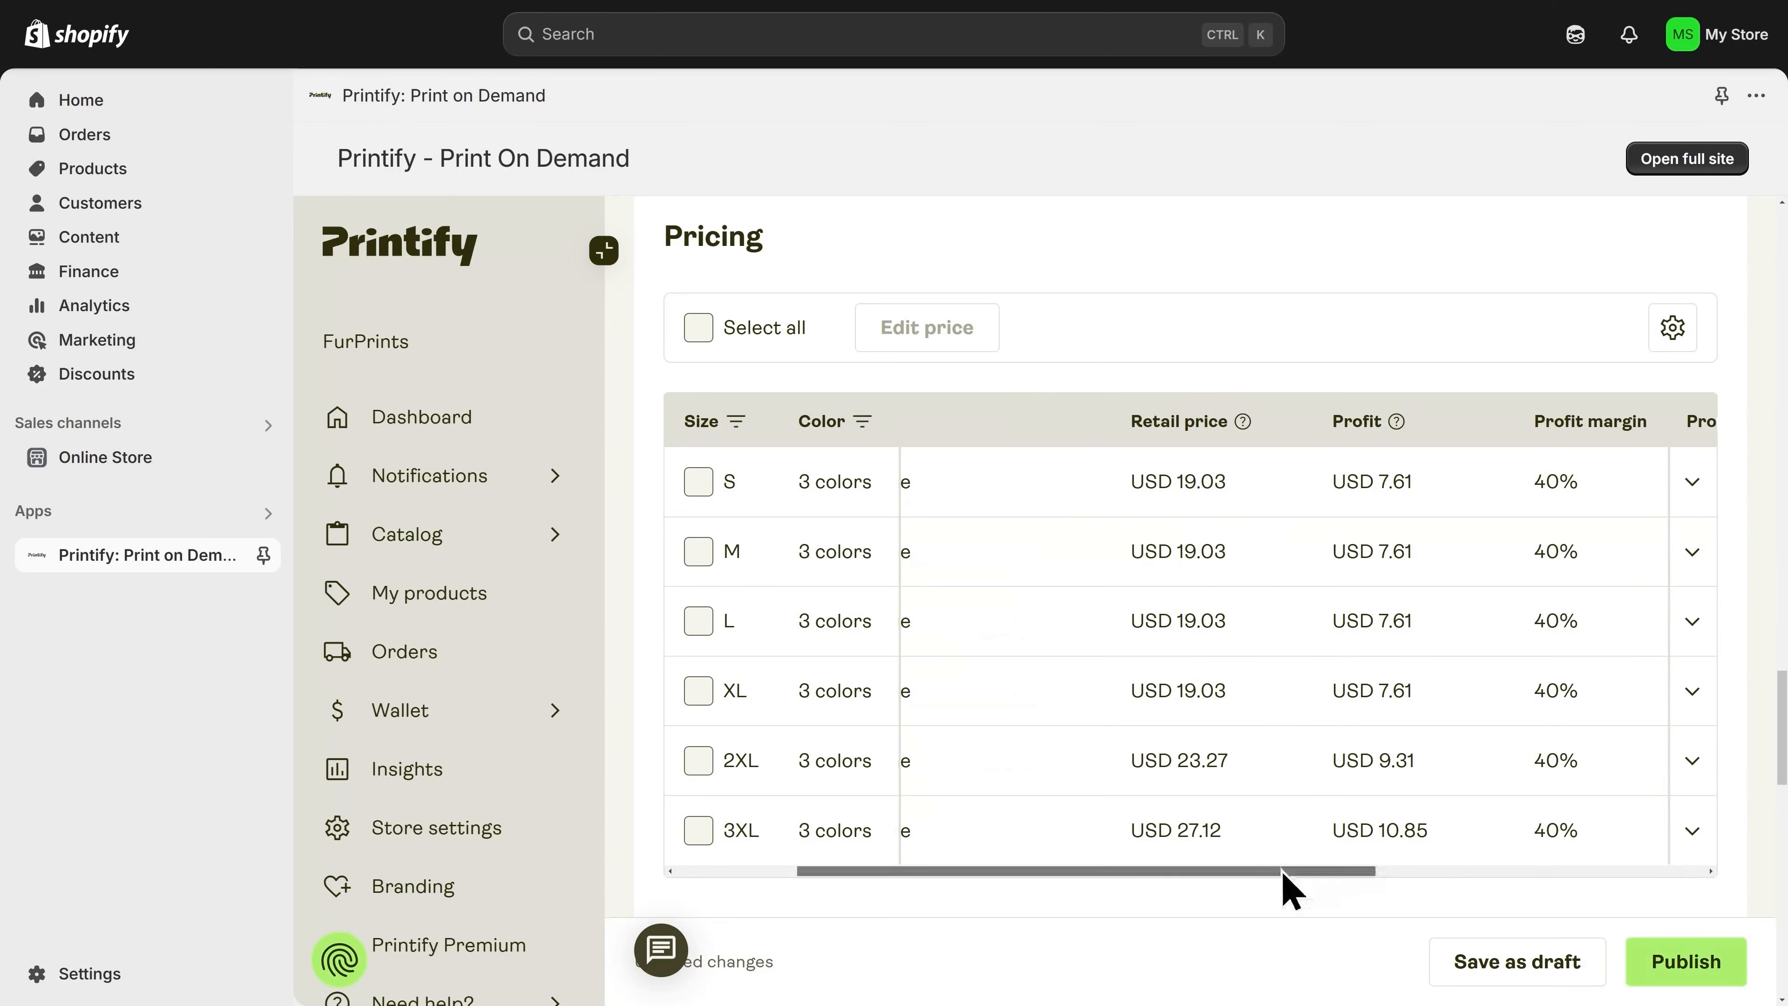
left_click_drag(1286, 872, 1357, 874)
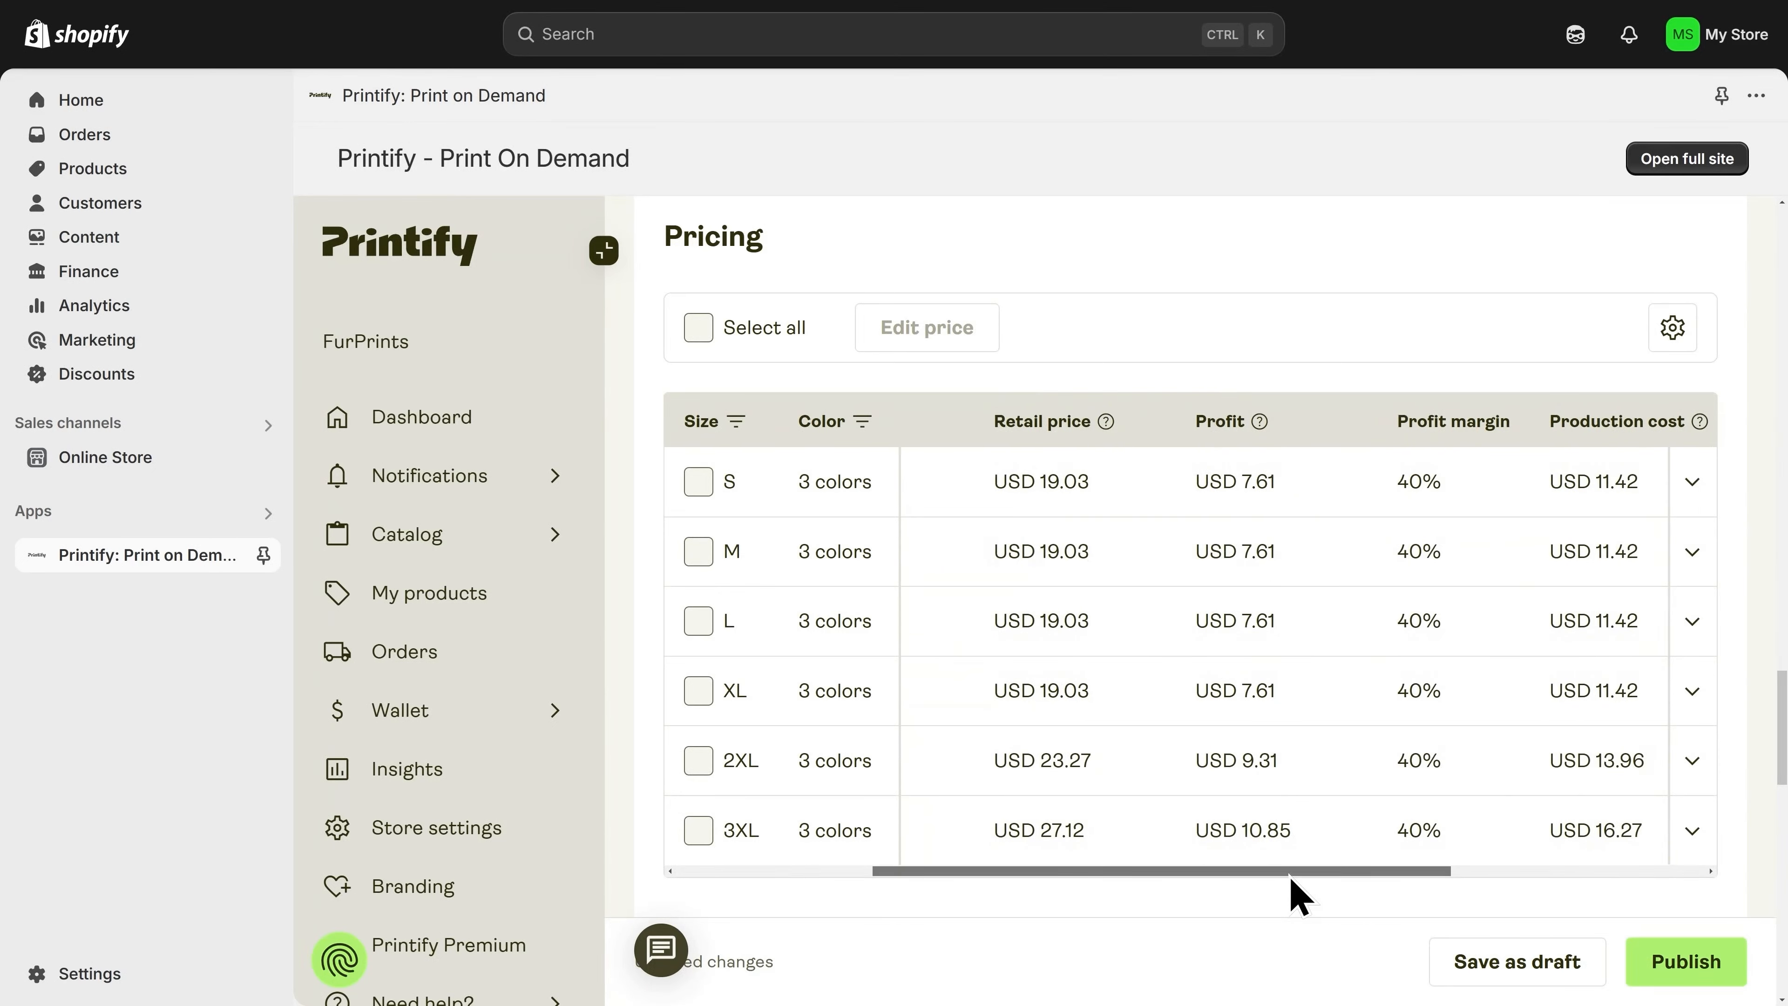
left_click_drag(1298, 872, 1138, 873)
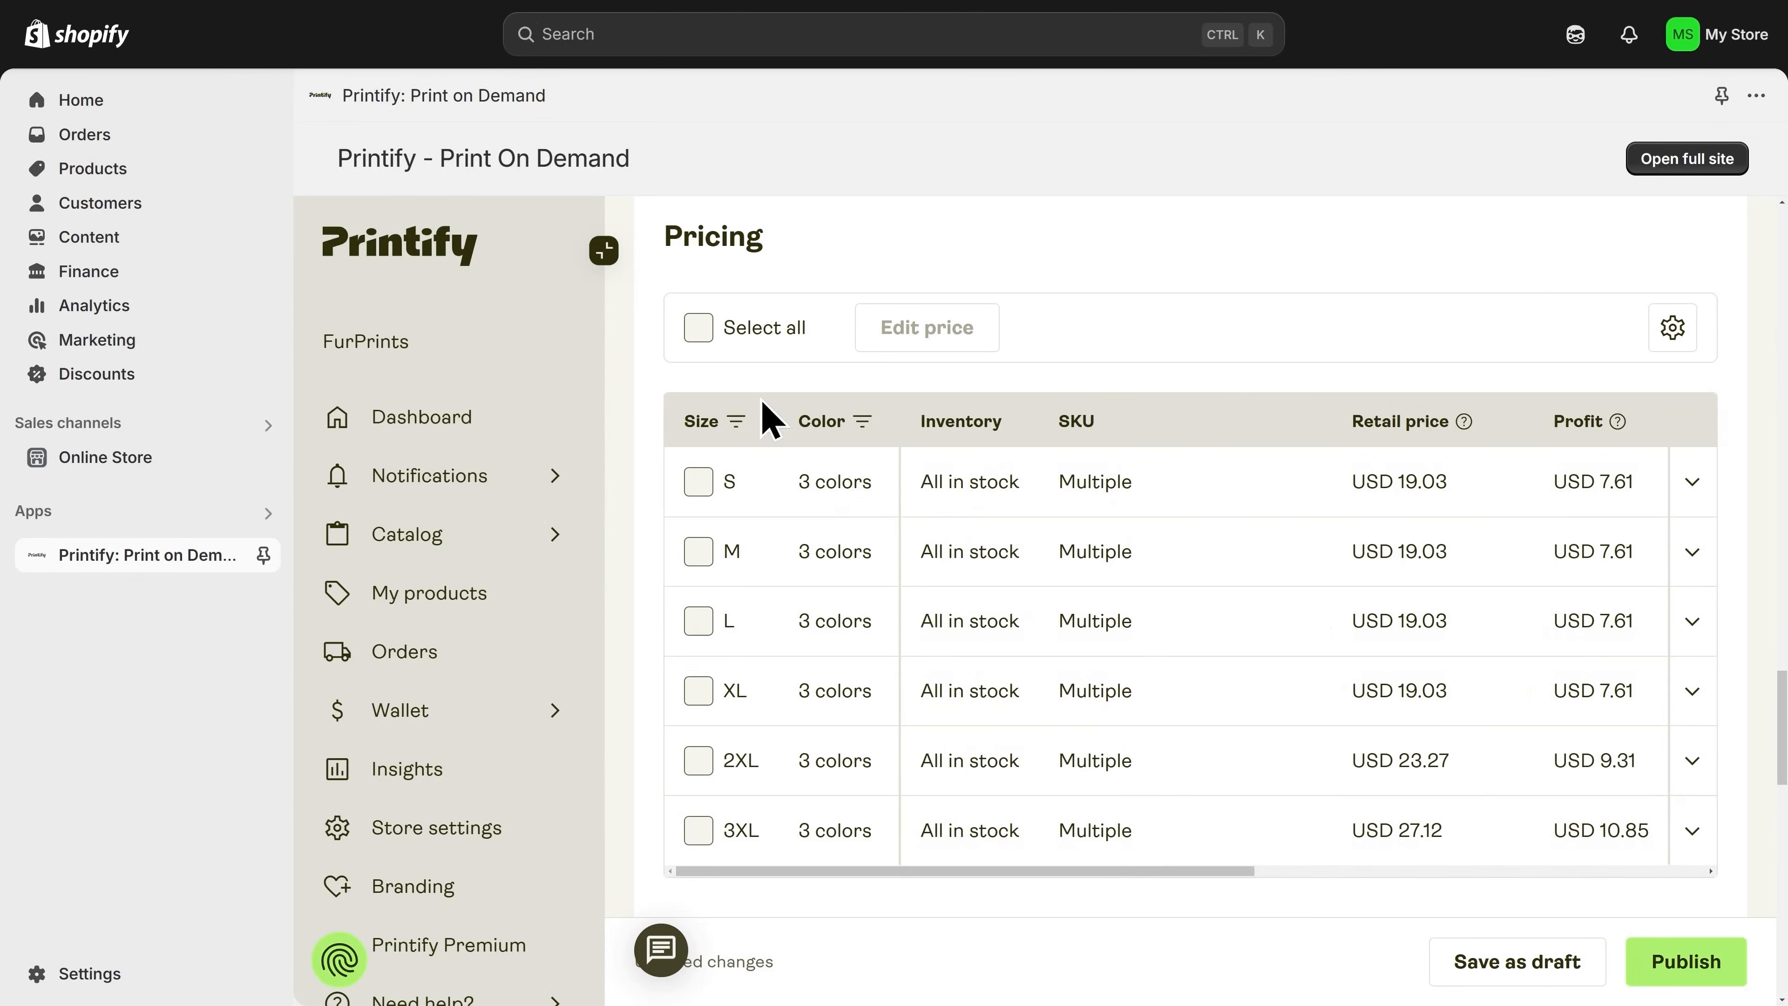
Set the retail price of all 18 shirt variants to USD 19.99 in one bulk edit.
left_click(702, 336)
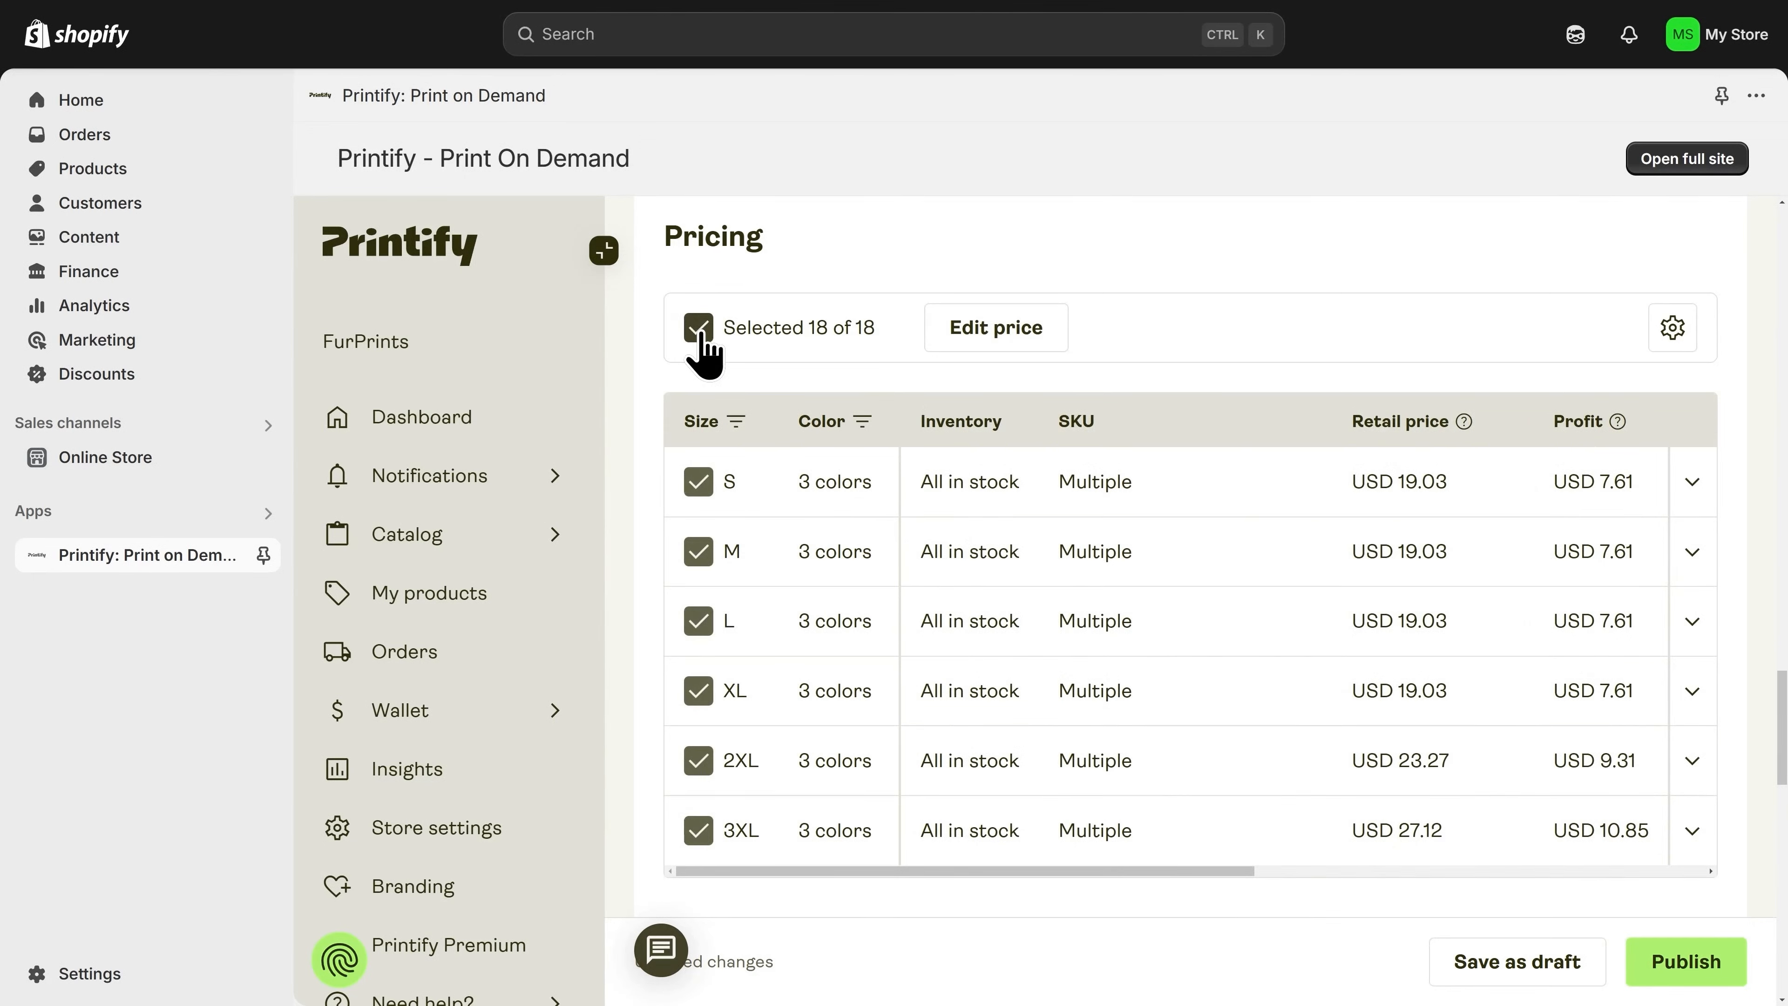
left_click(989, 350)
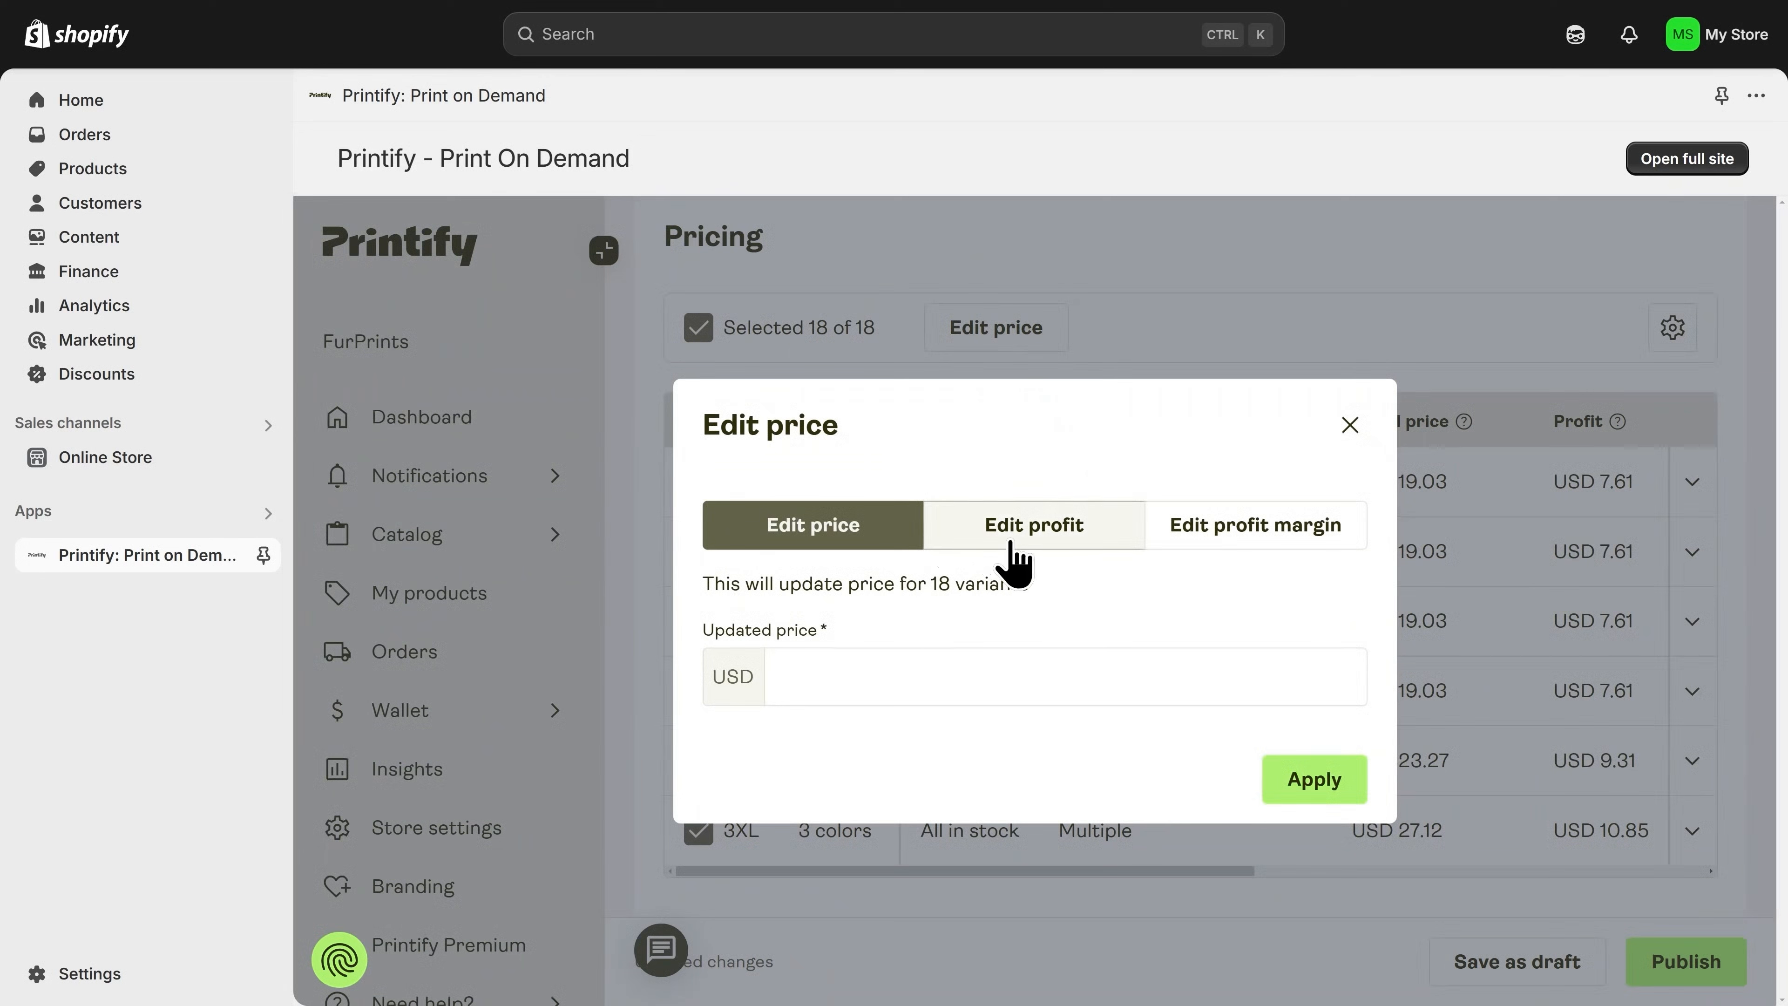
left_click(1014, 557)
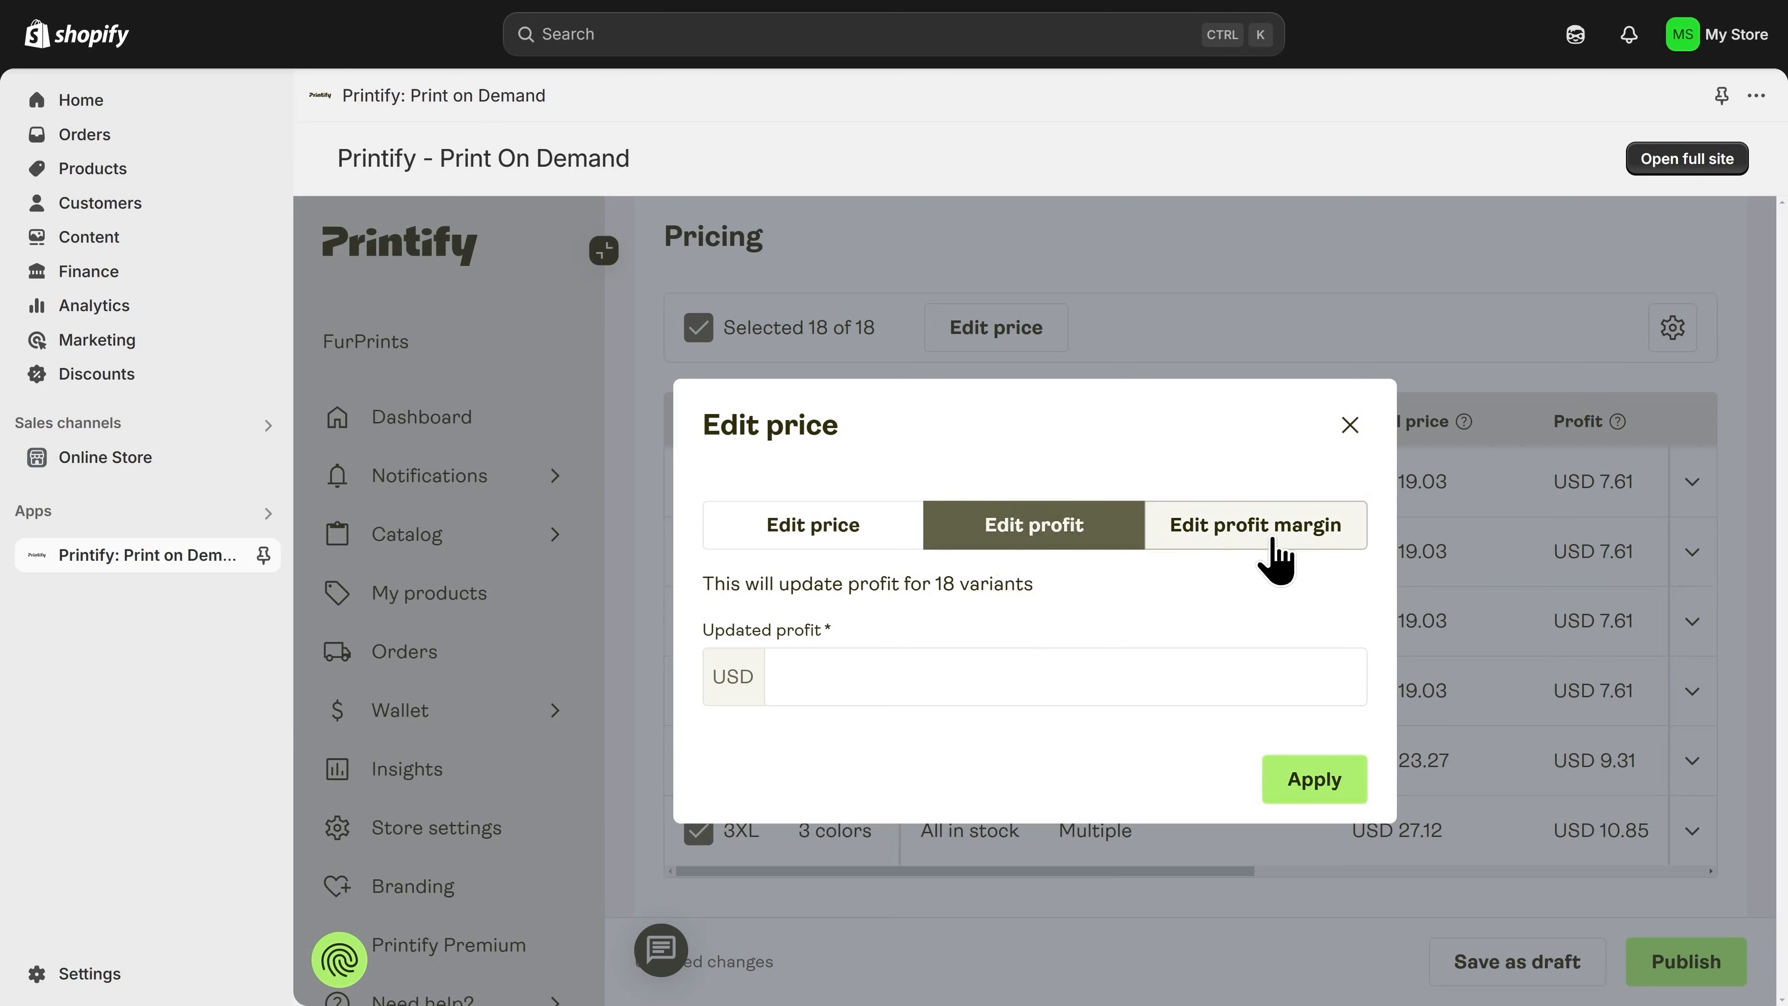
left_click(1275, 559)
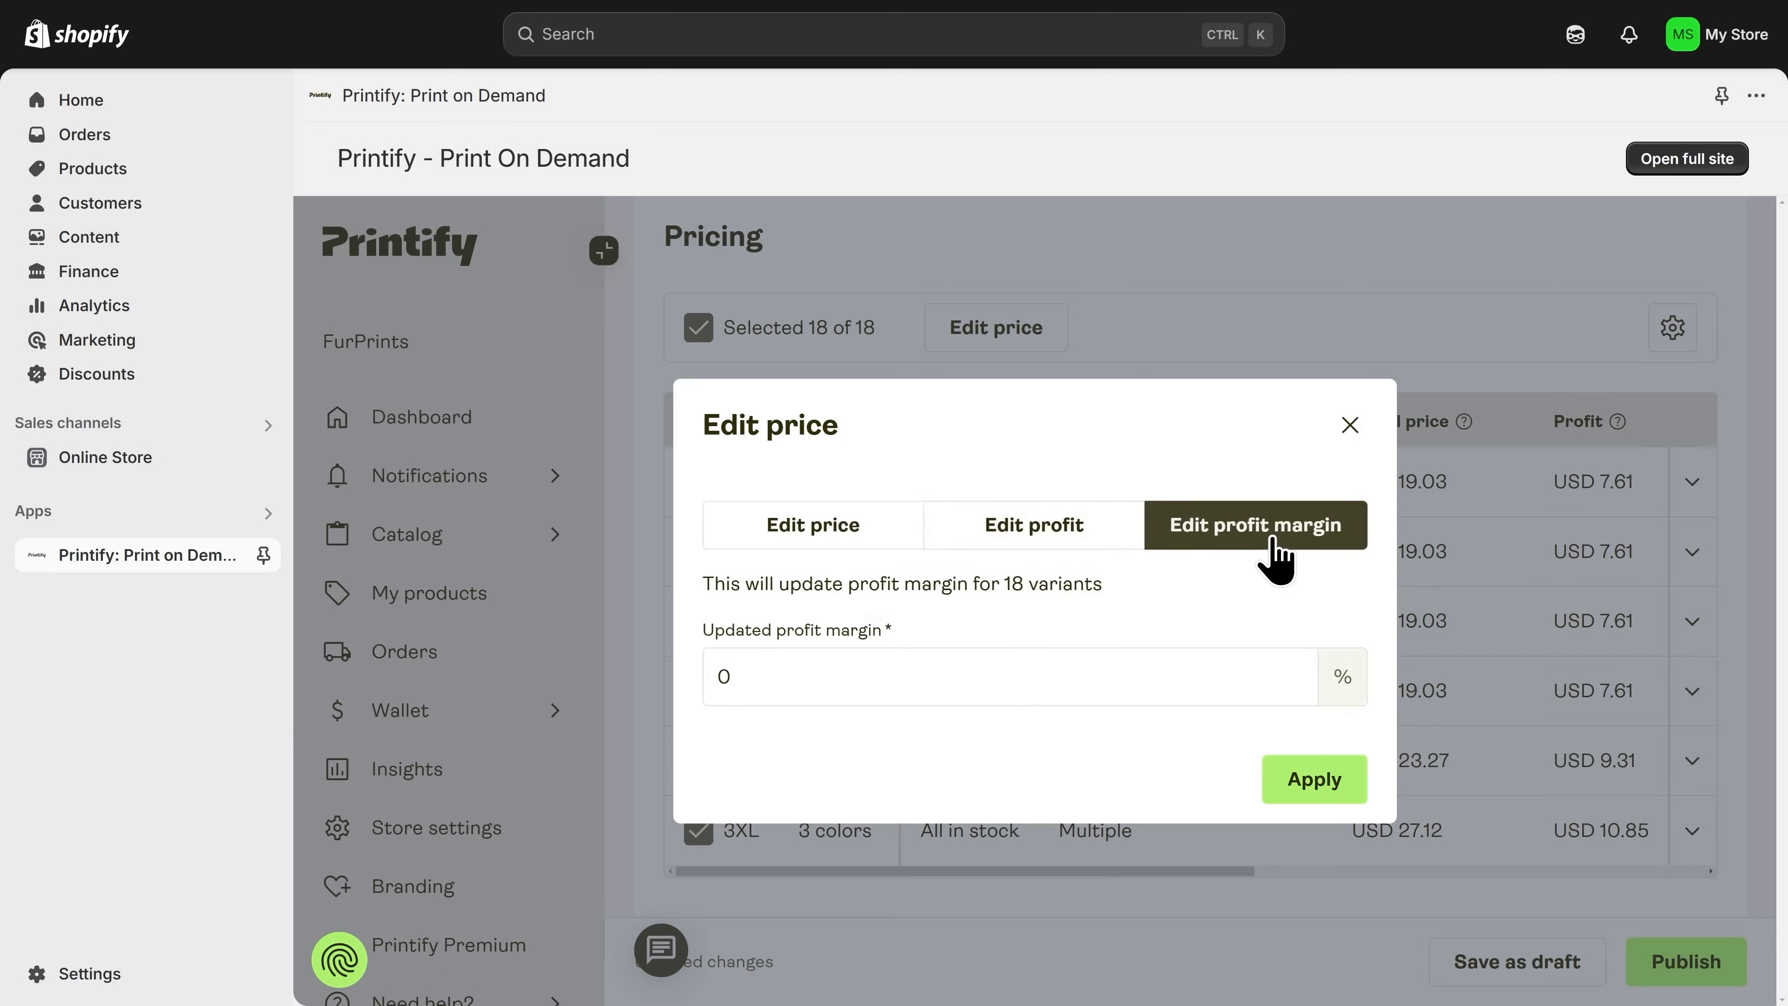
left_click(802, 560)
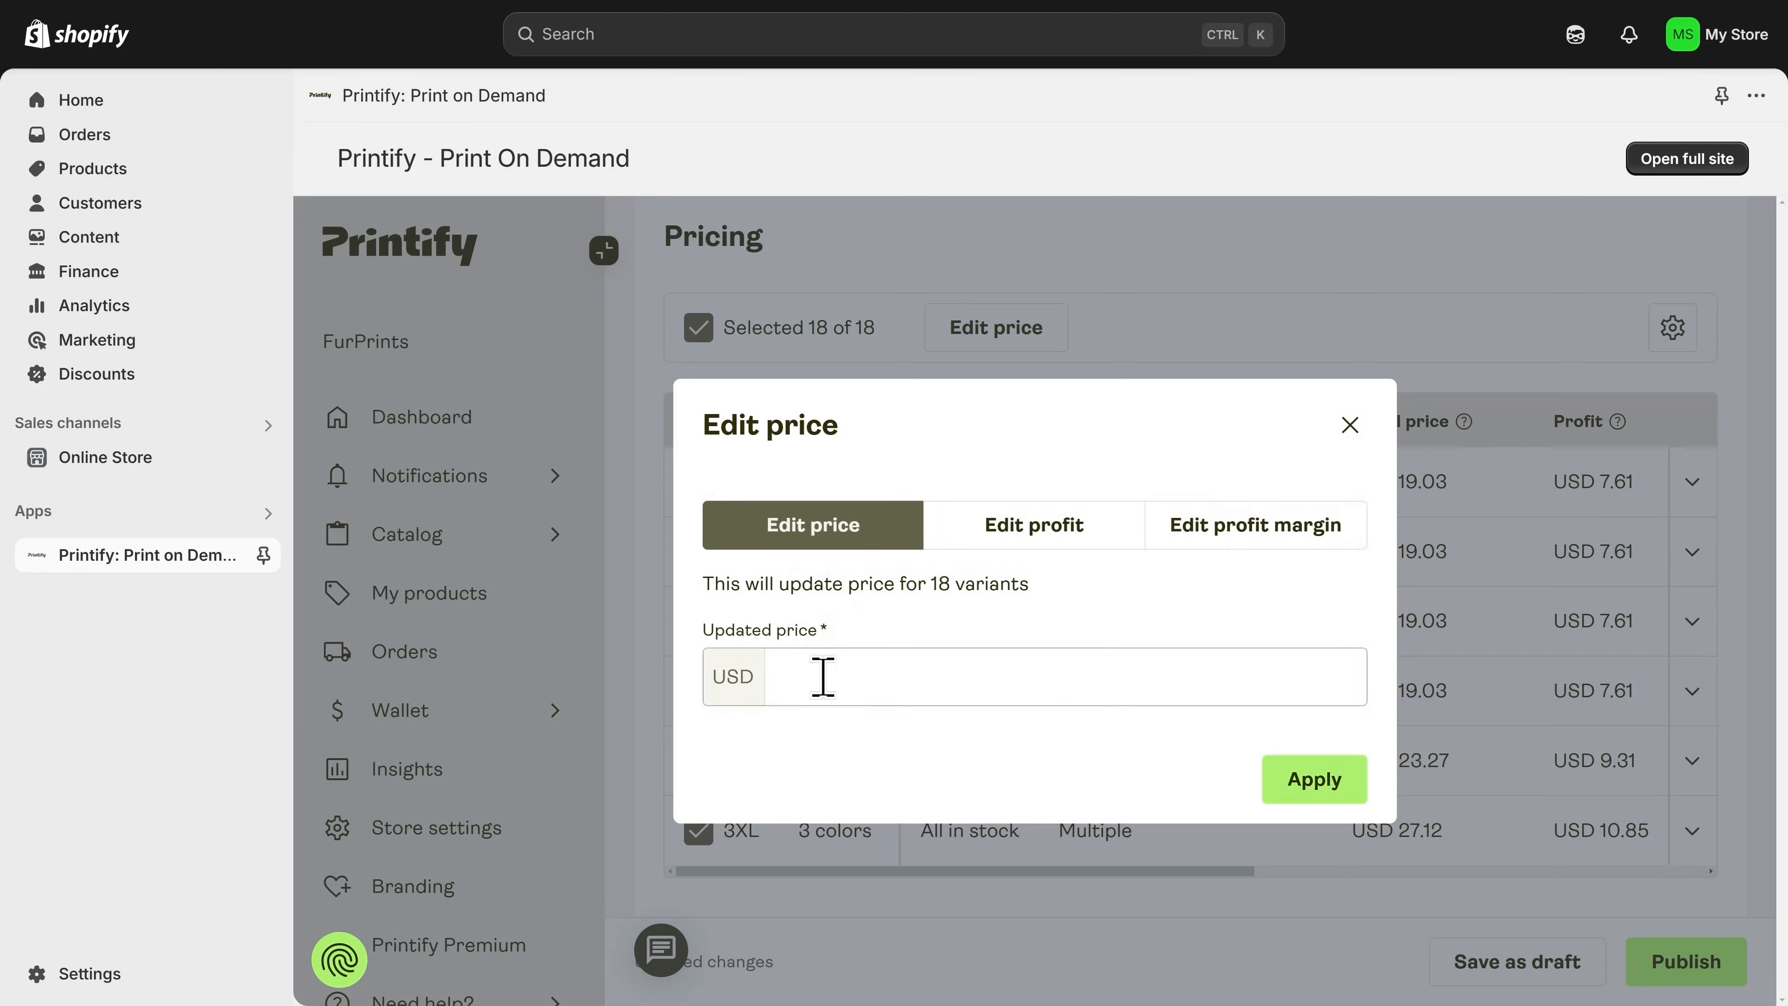
left_click(822, 676)
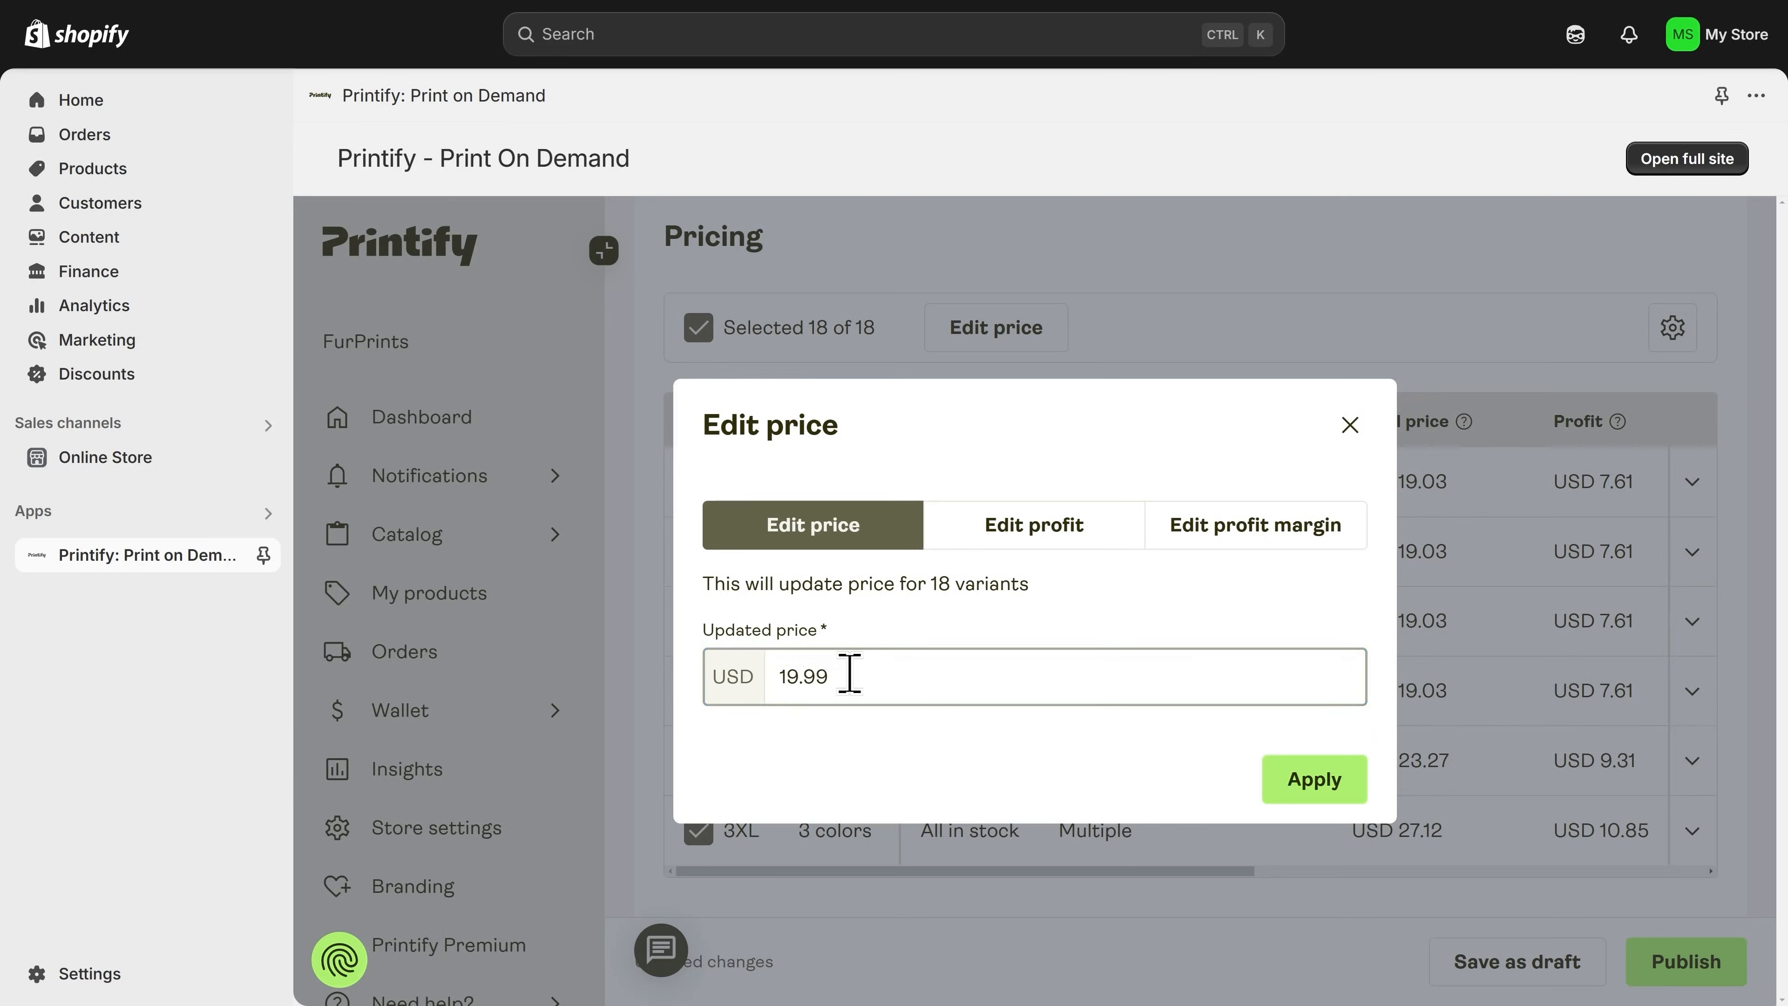
left_click_drag(836, 676, 780, 677)
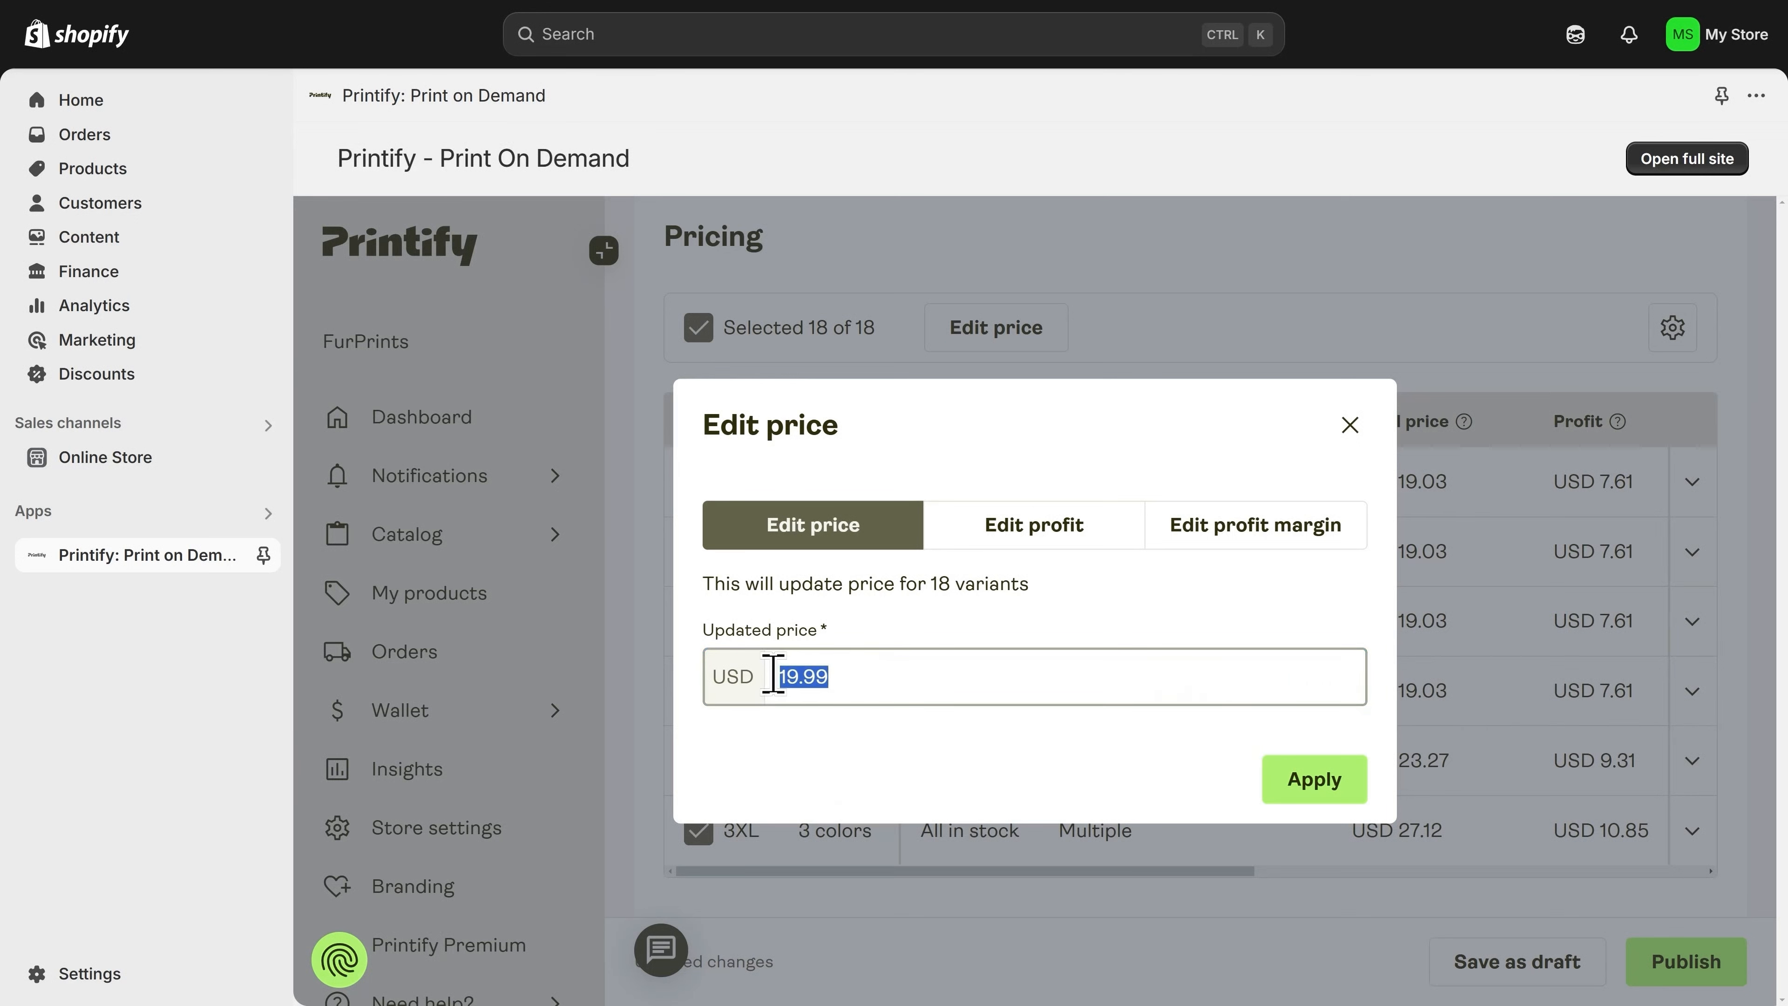
left_click(837, 678)
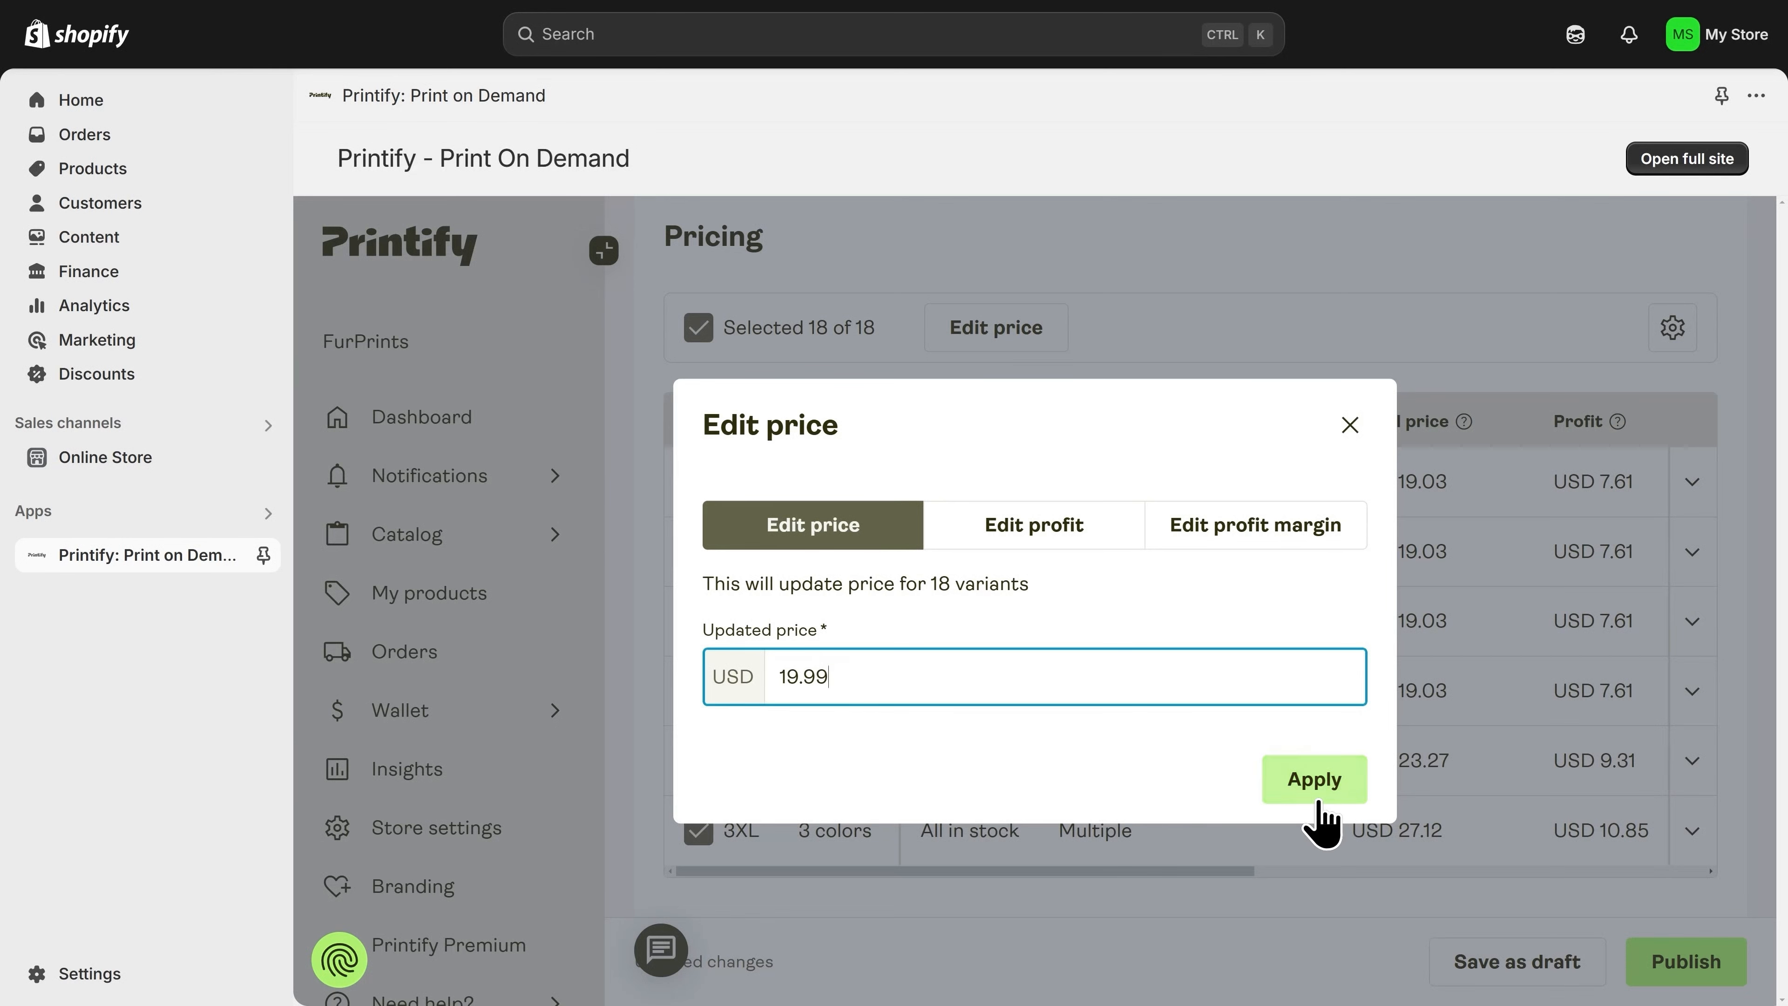
left_click(1314, 779)
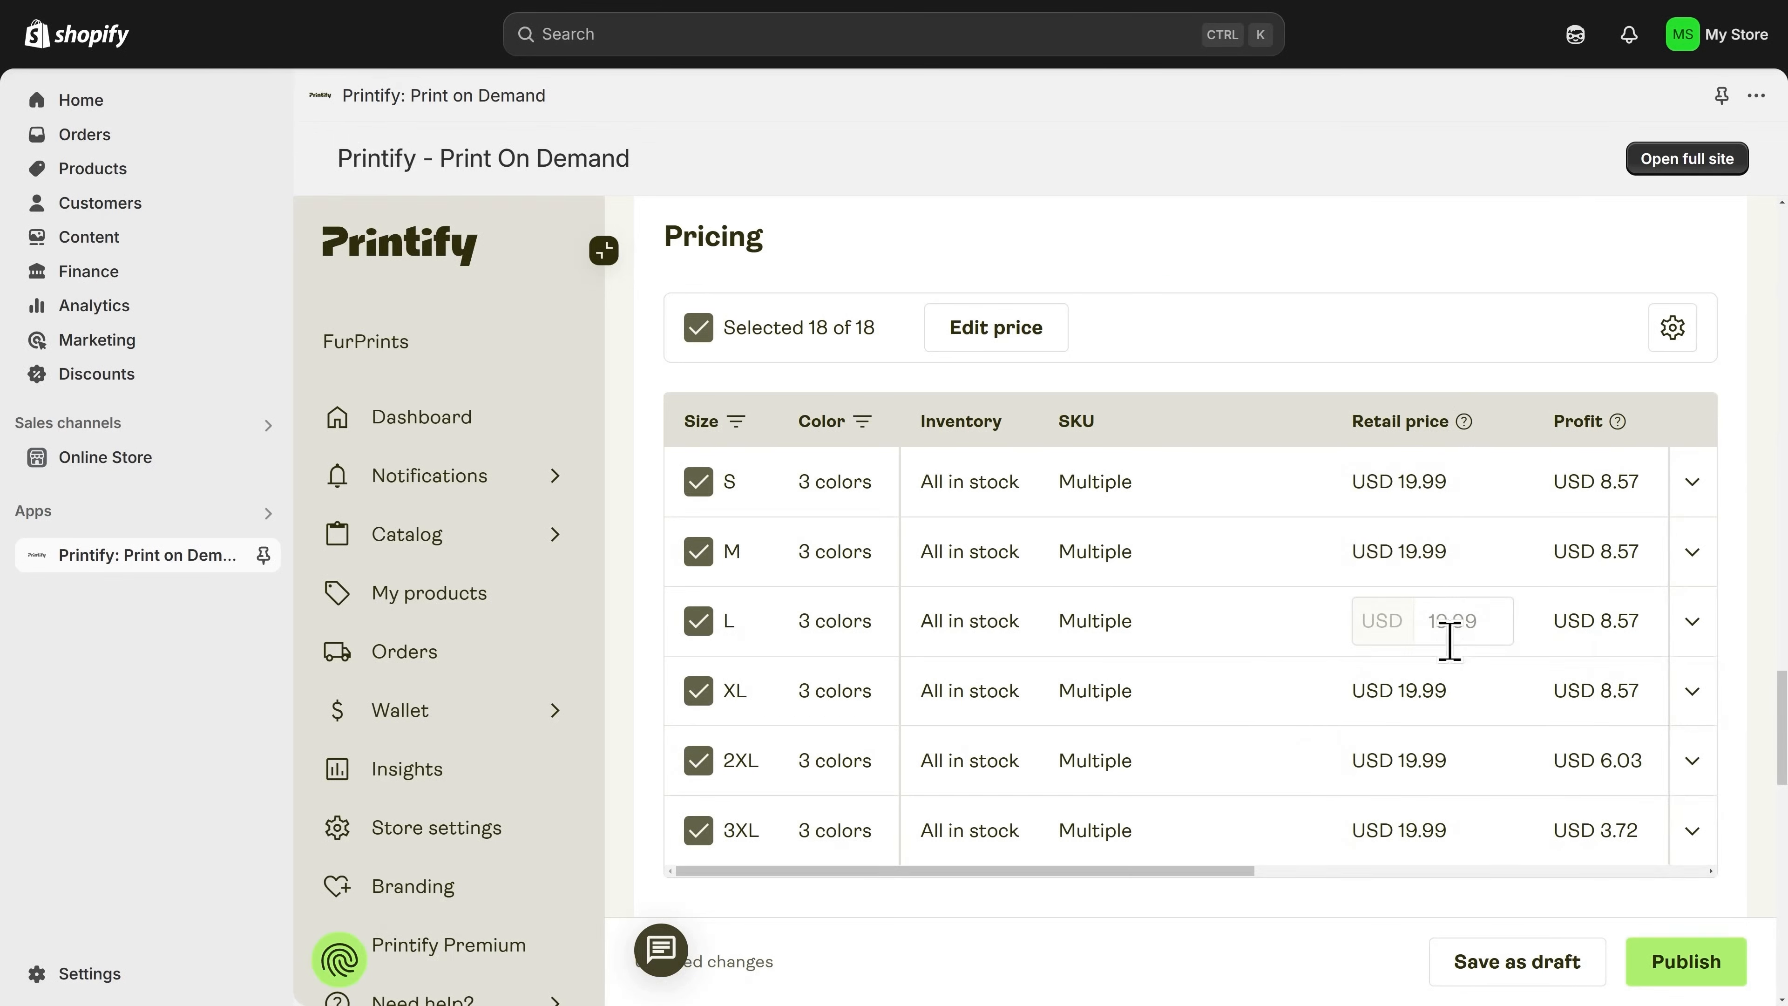
Show only in-stock variants, check the product details to sync, and publish the Golden Hour Tee to the Shopify store.
scroll(1447, 899, "down", 4)
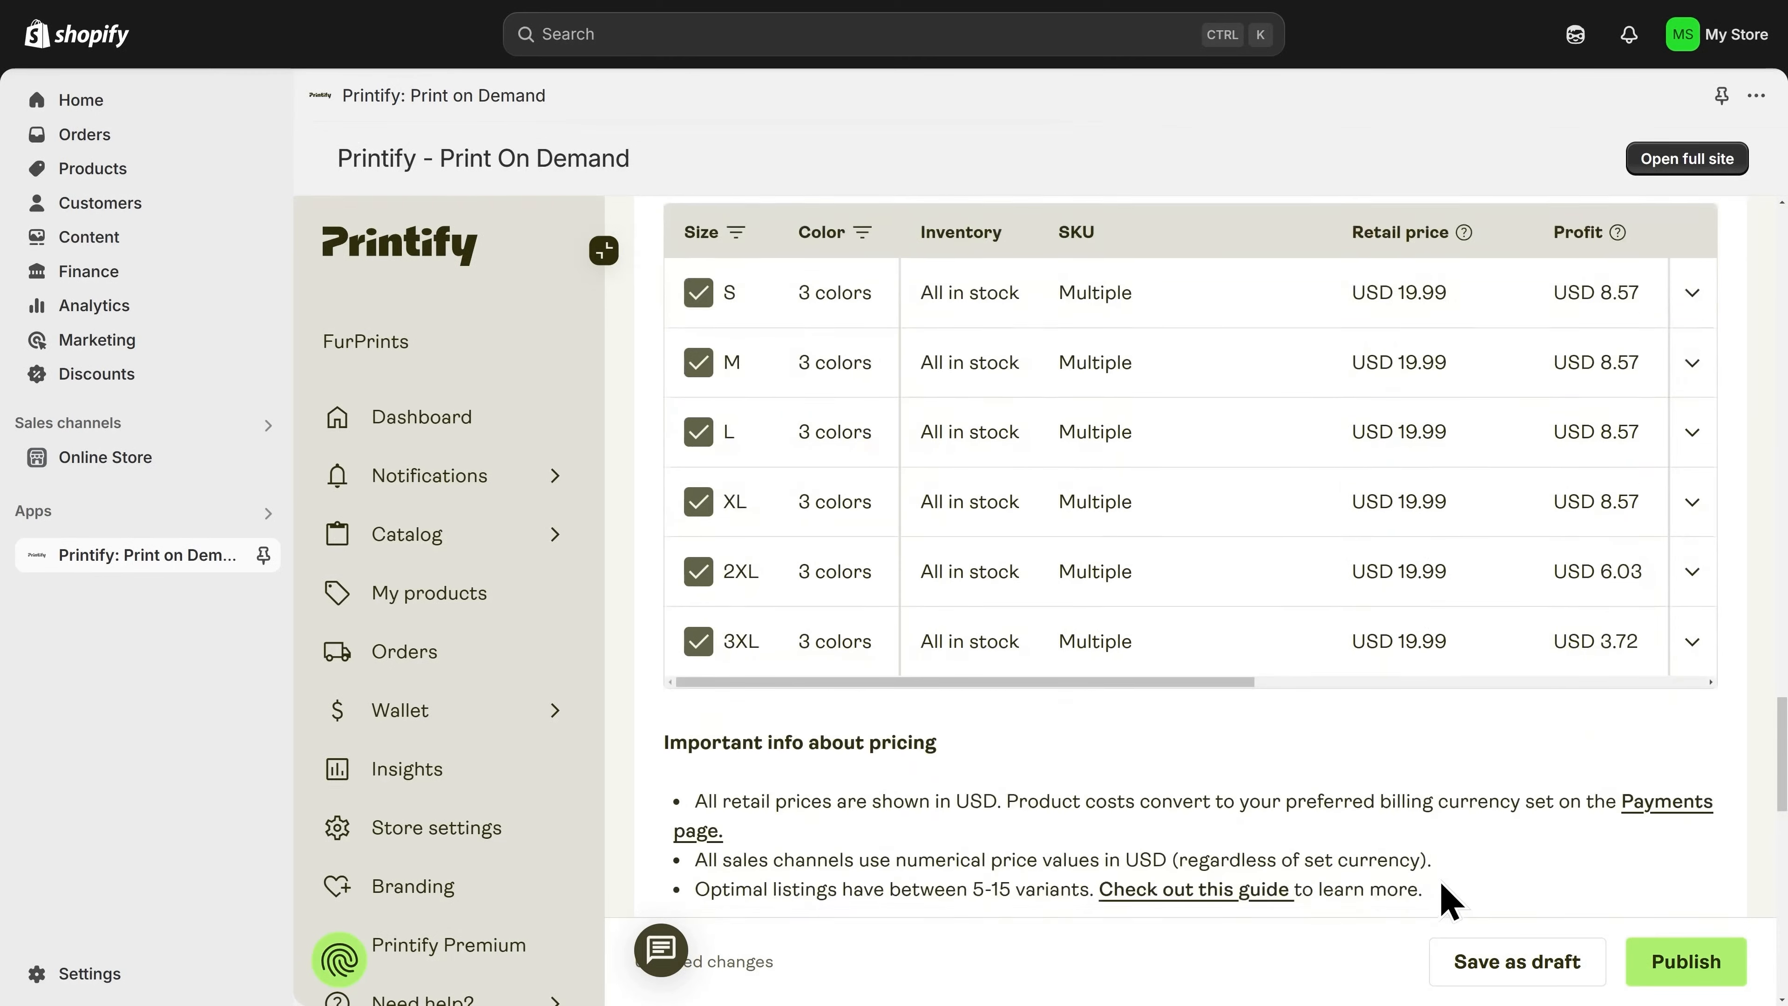
scroll(1366, 775, "down", 8)
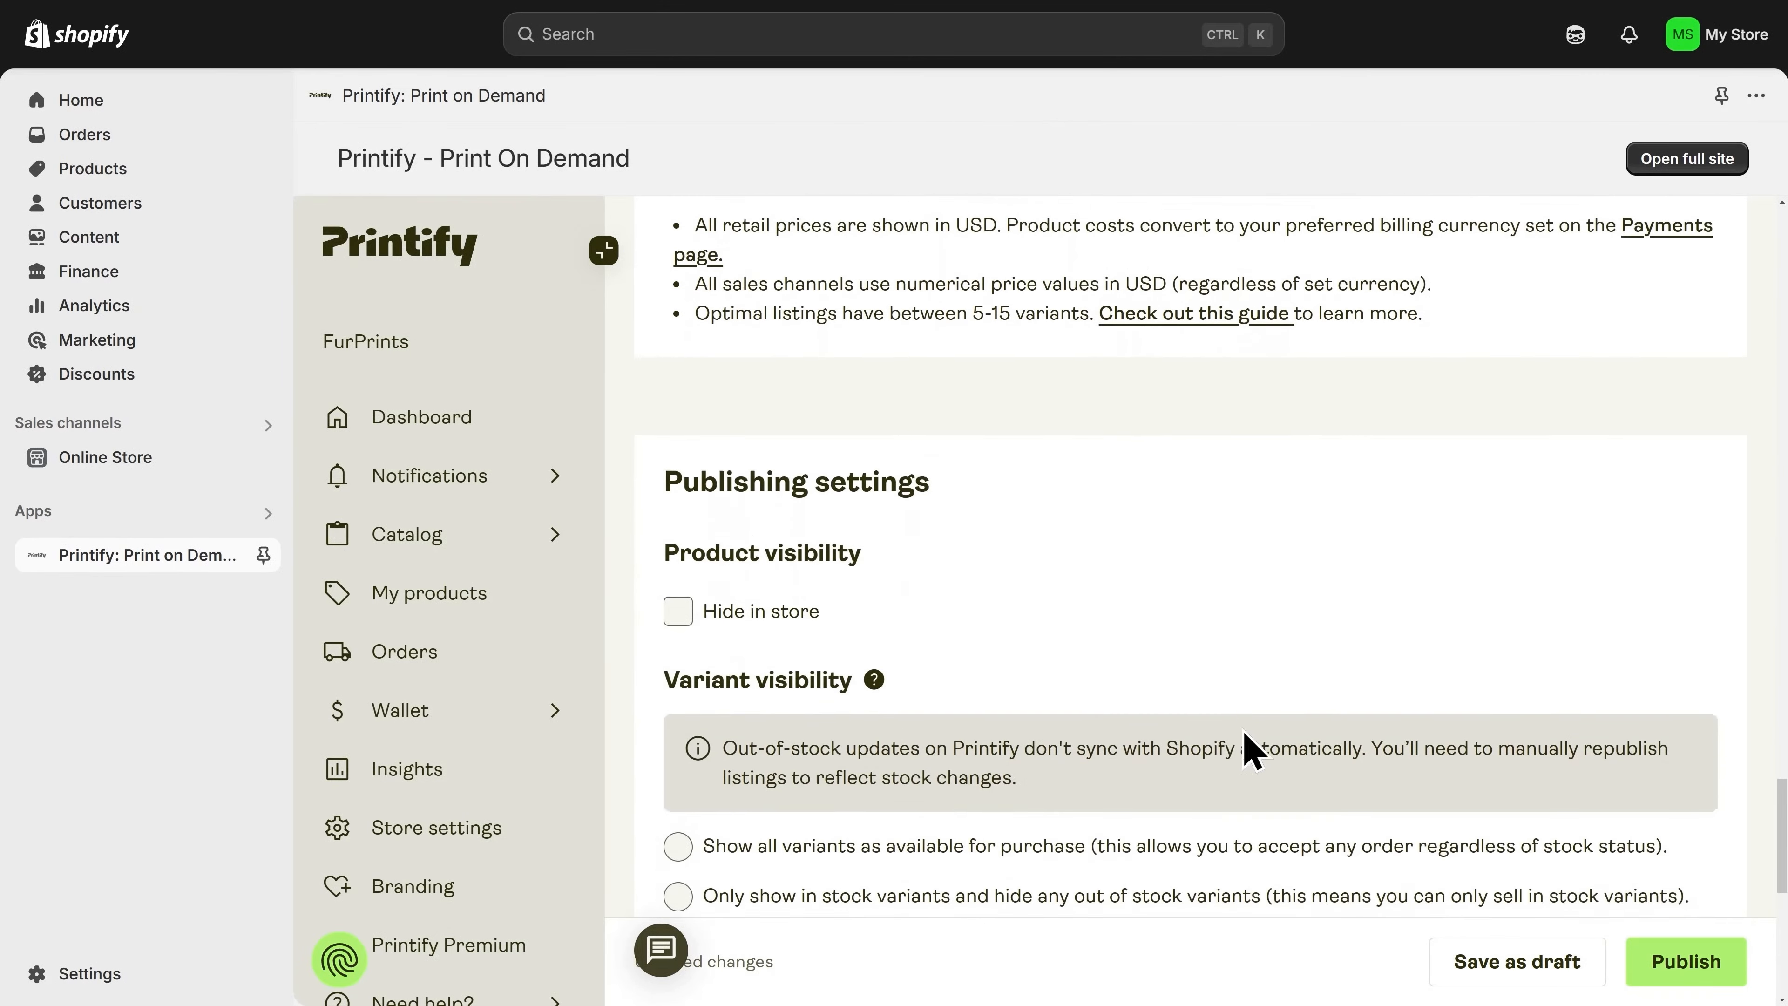
scroll(1205, 717, "down", 3)
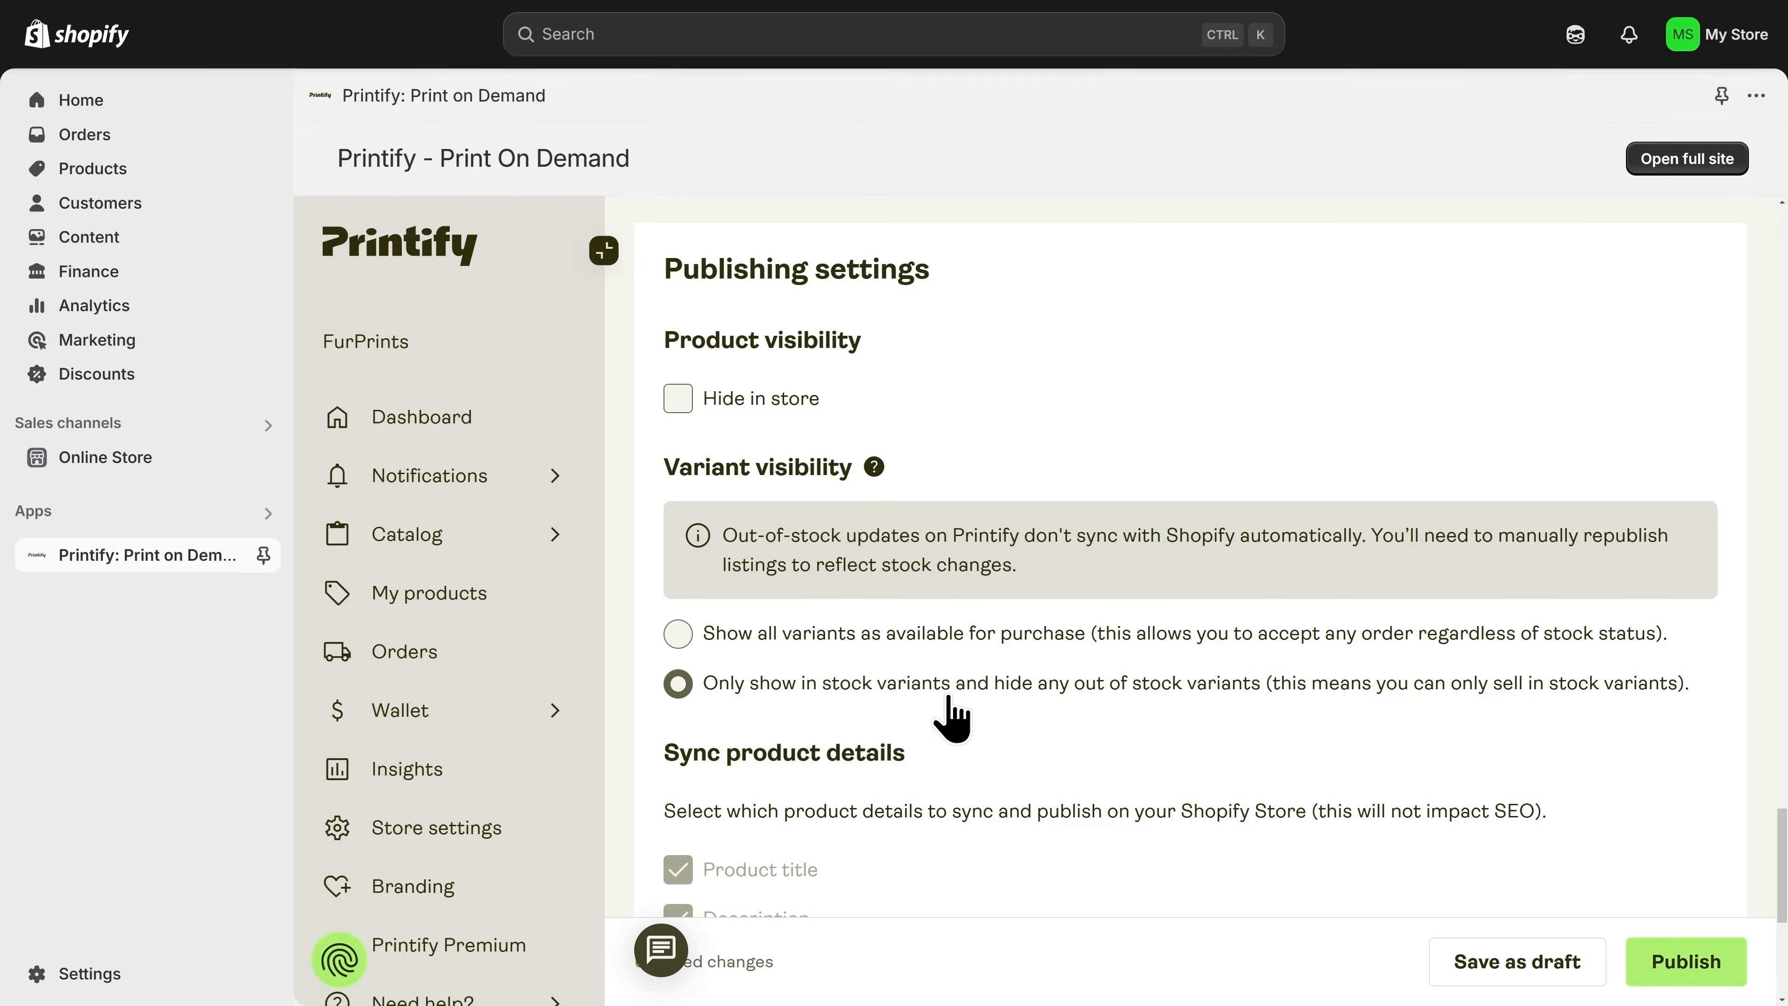
scroll(952, 717, "down", 5)
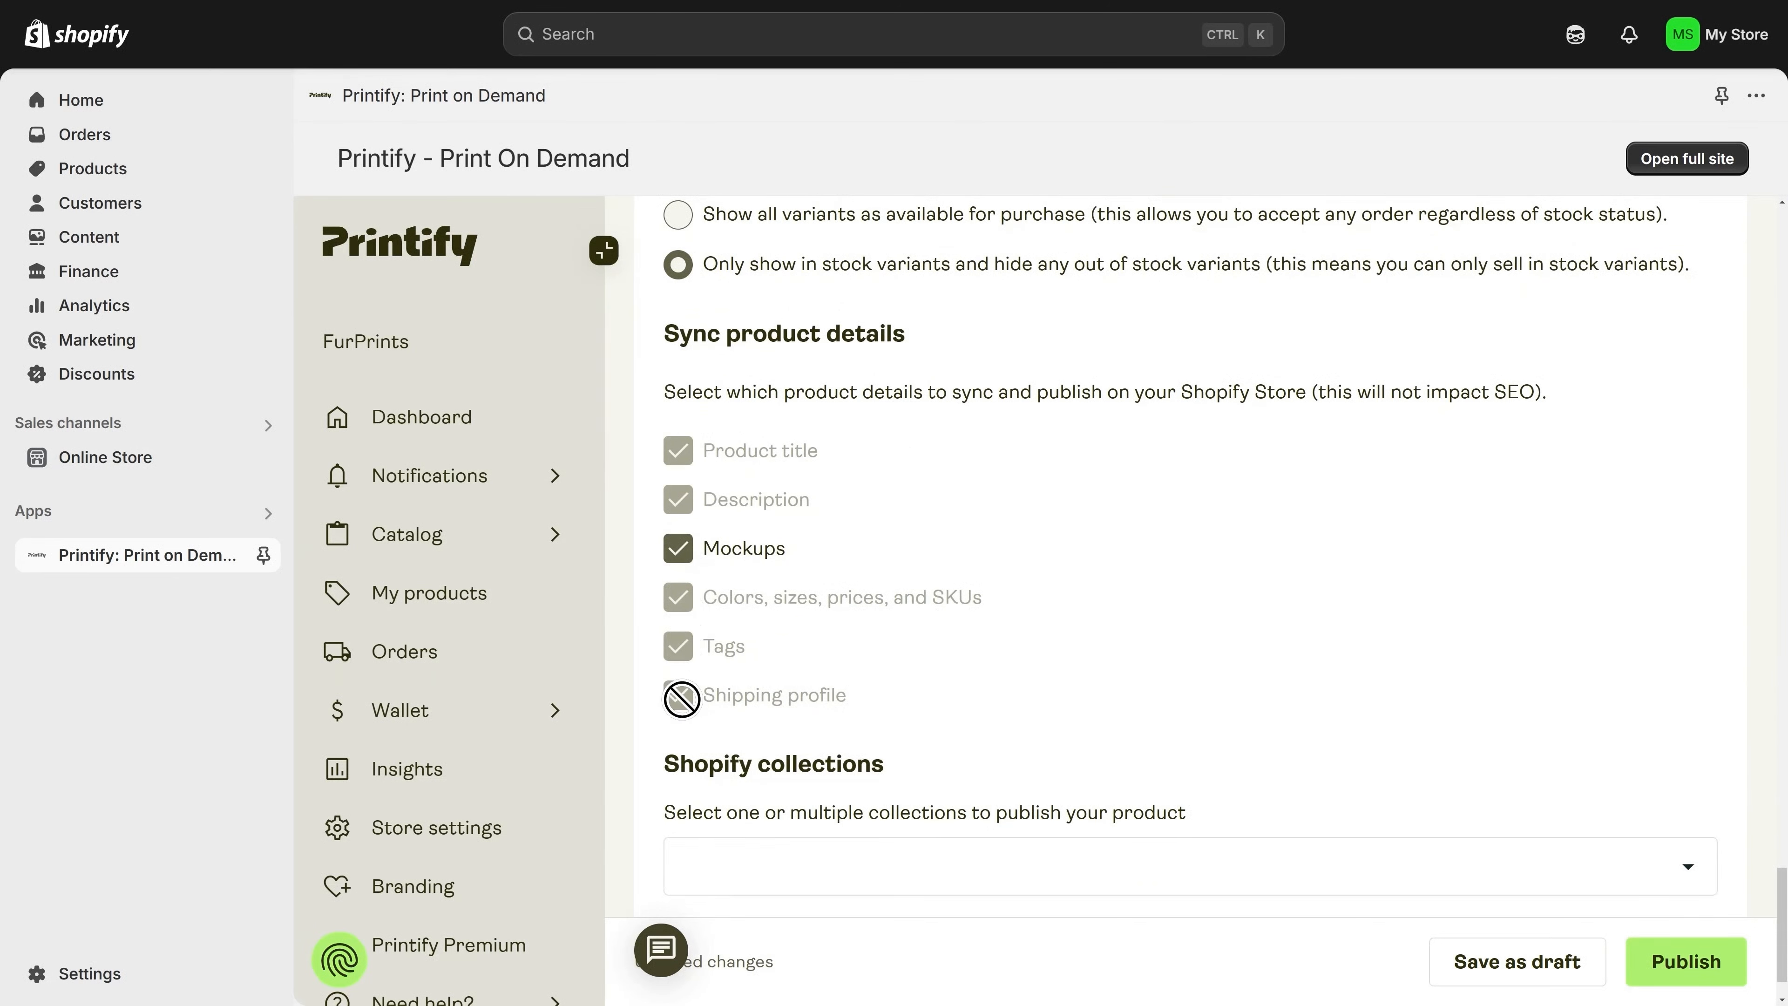
scroll(683, 696, "down", 1)
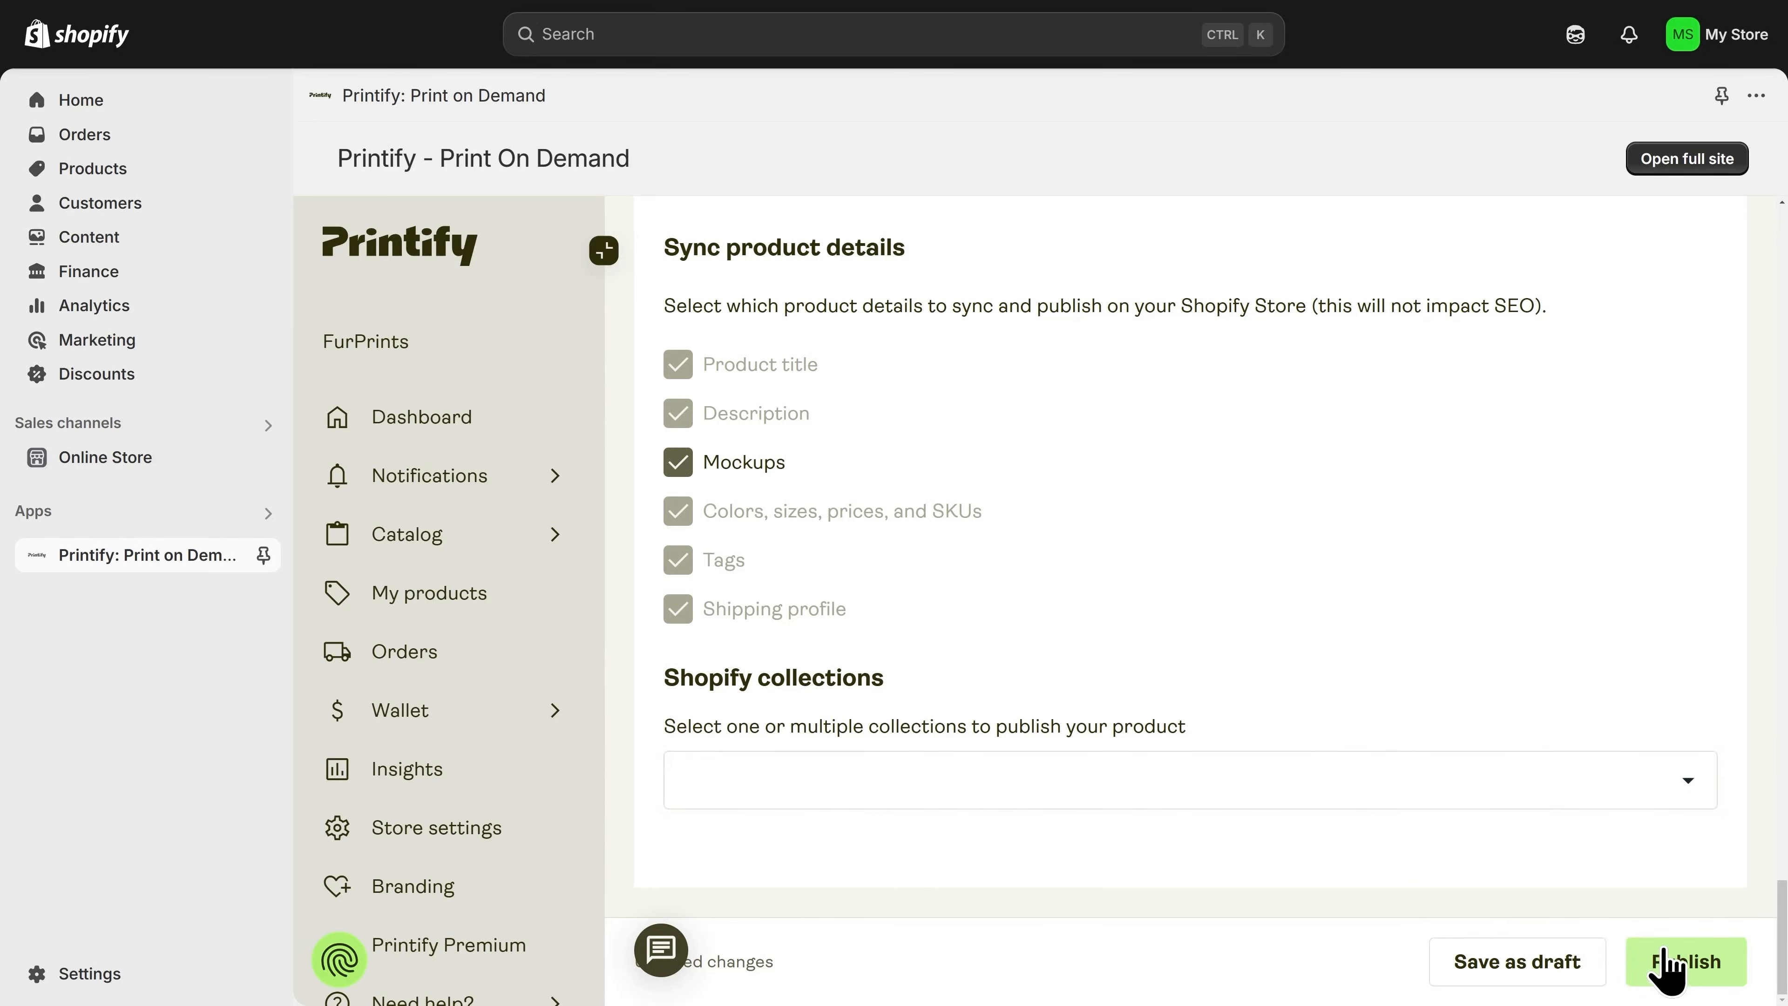
left_click(1692, 976)
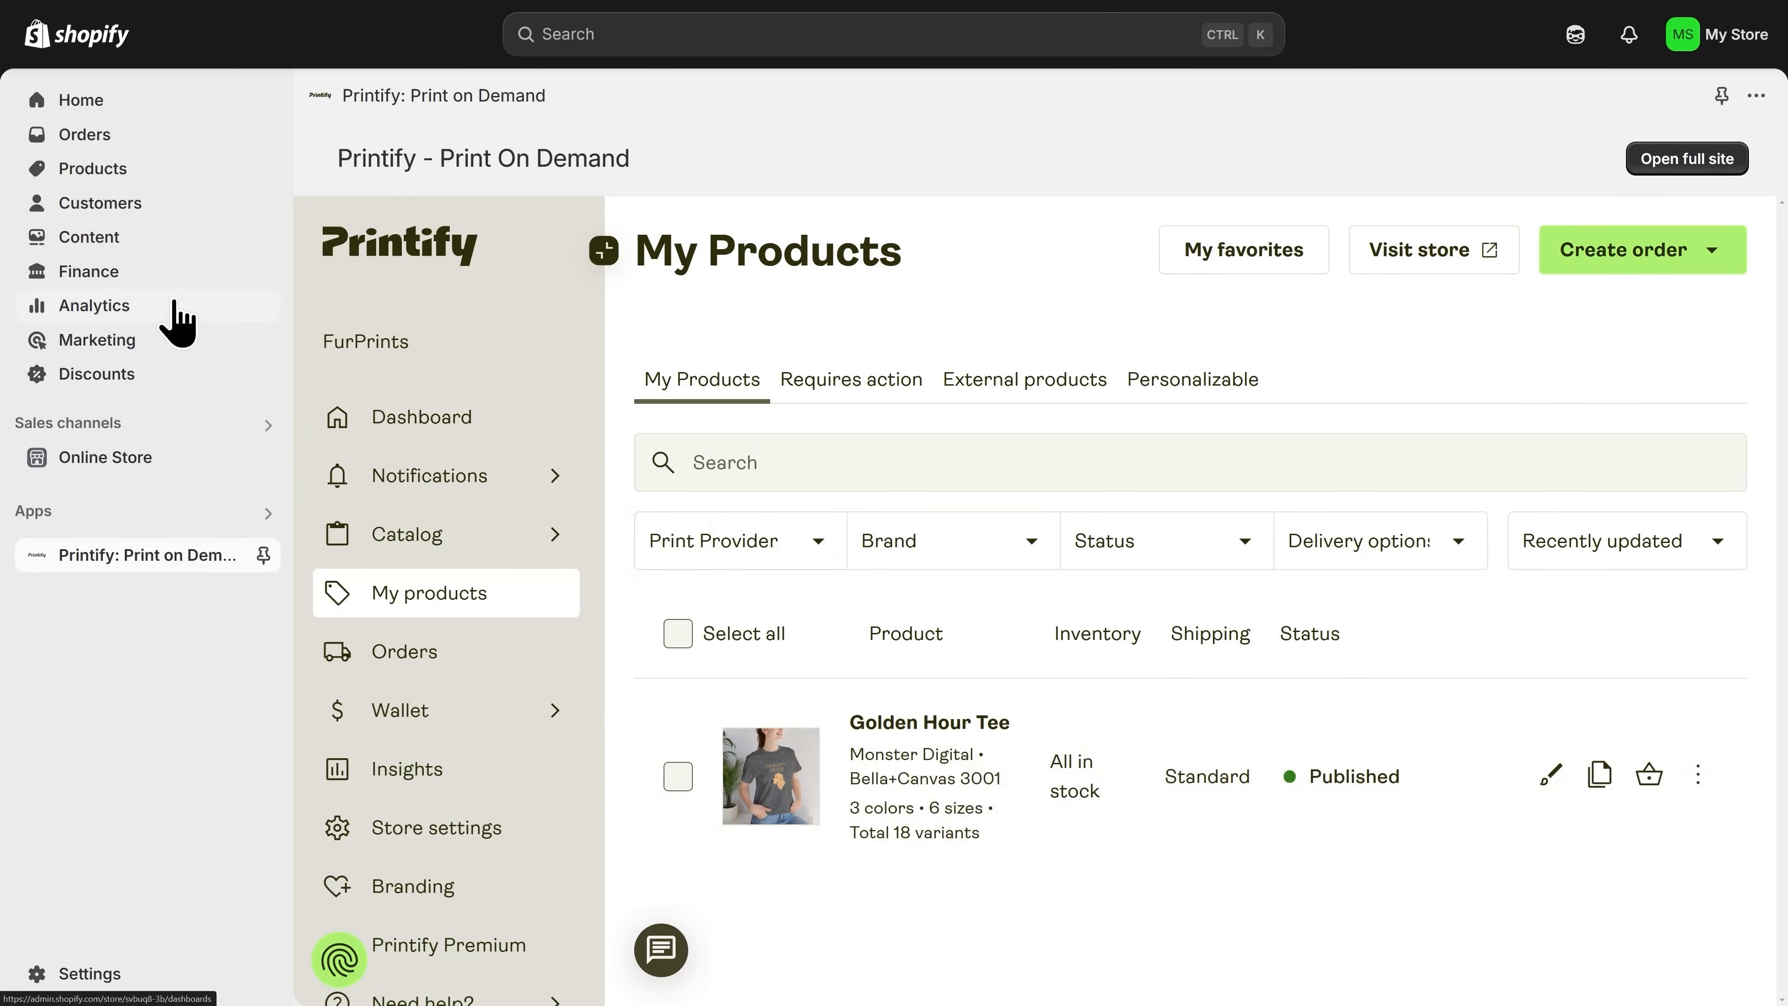
Open the published Golden Hour Tee in Shopify's product list, check its title and begin editing its description.
left_click(99, 173)
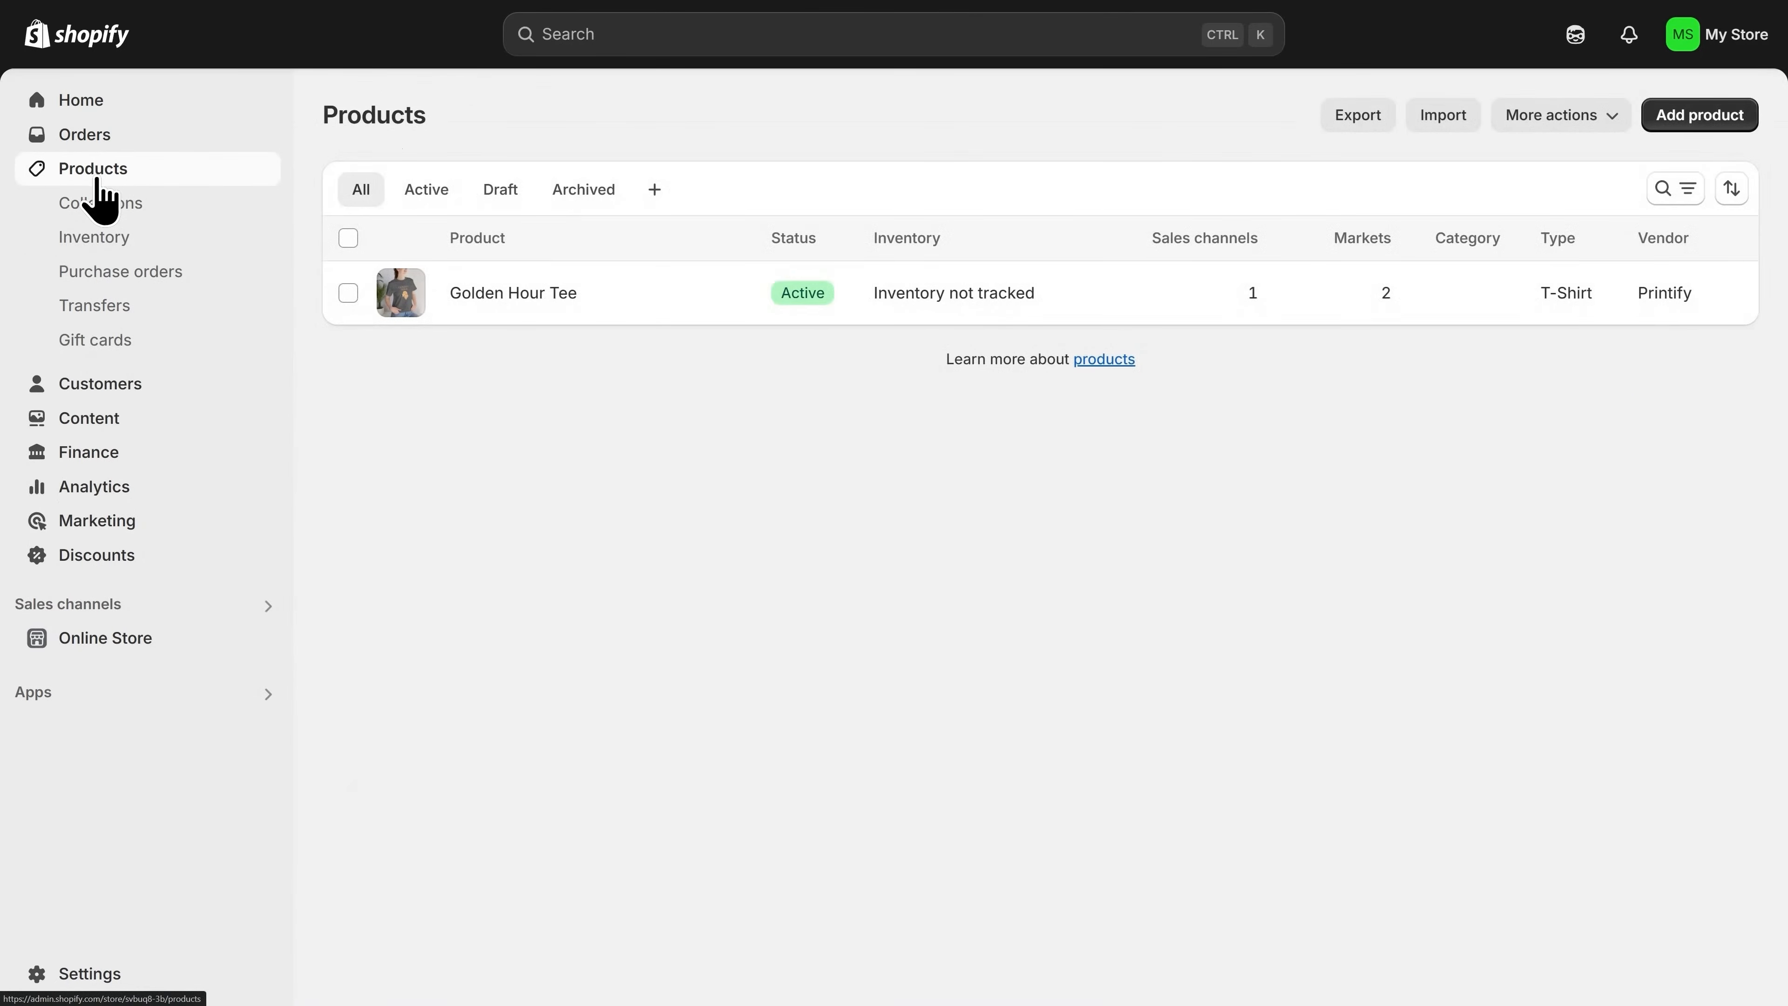
left_click(512, 294)
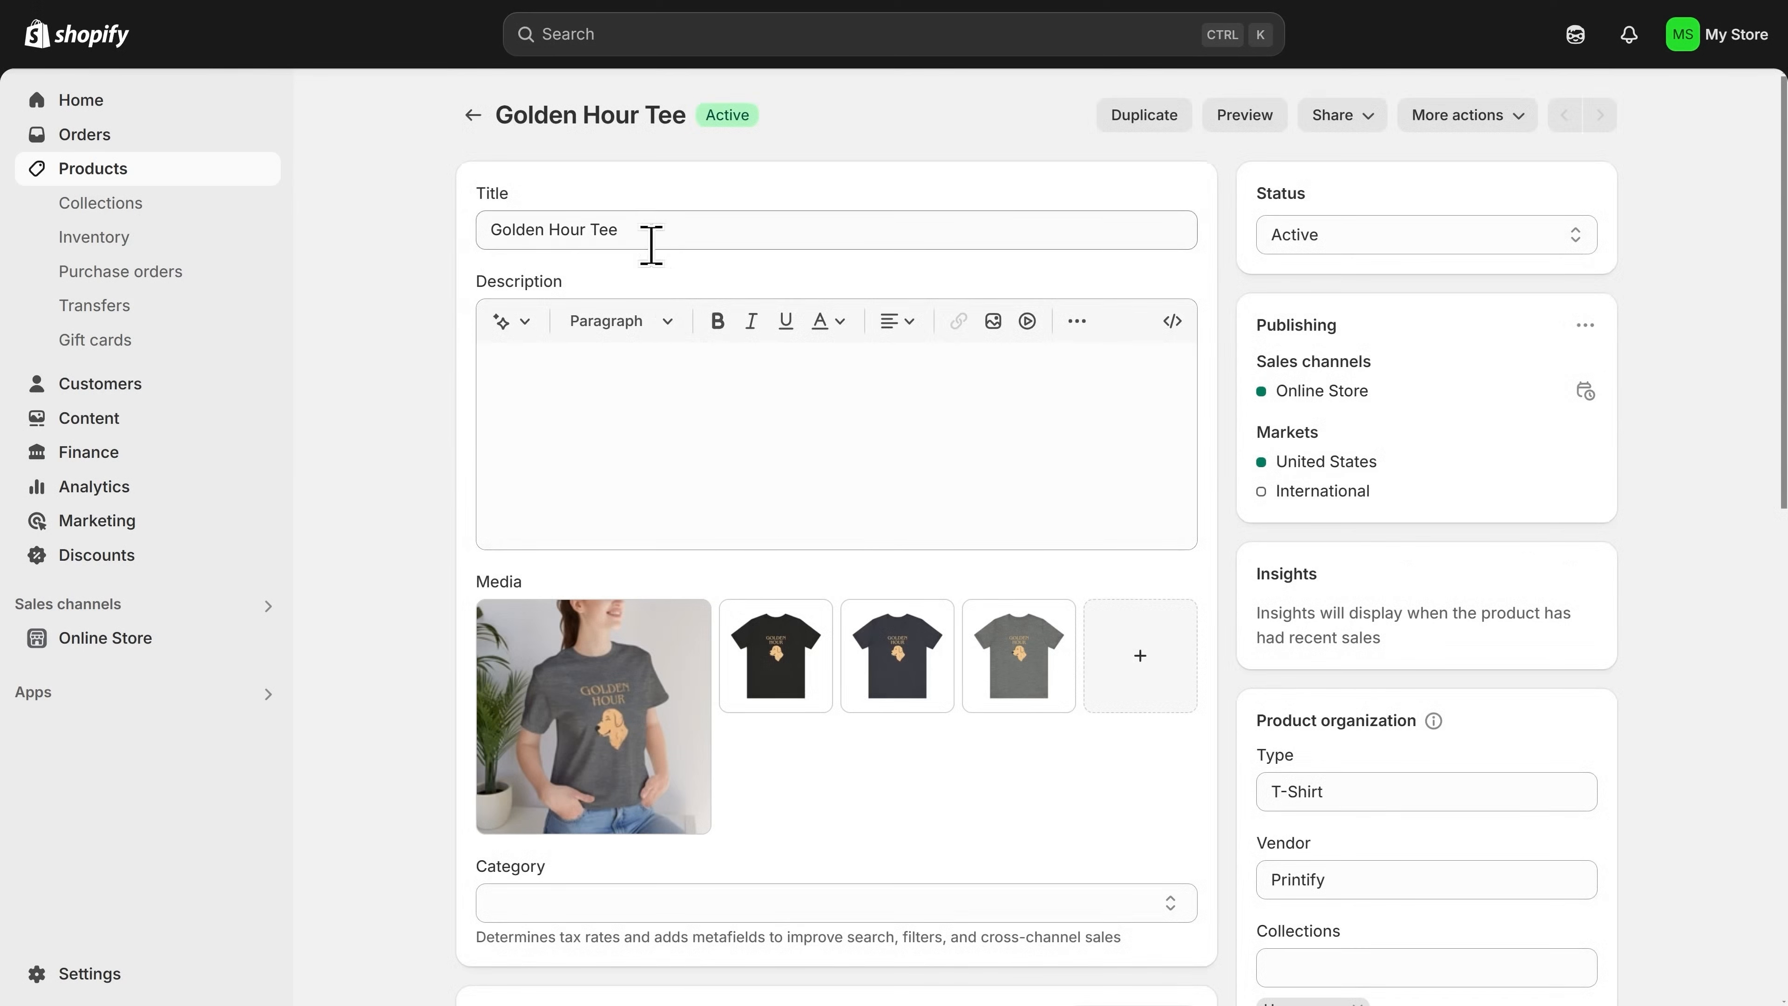
left_click_drag(623, 229, 477, 228)
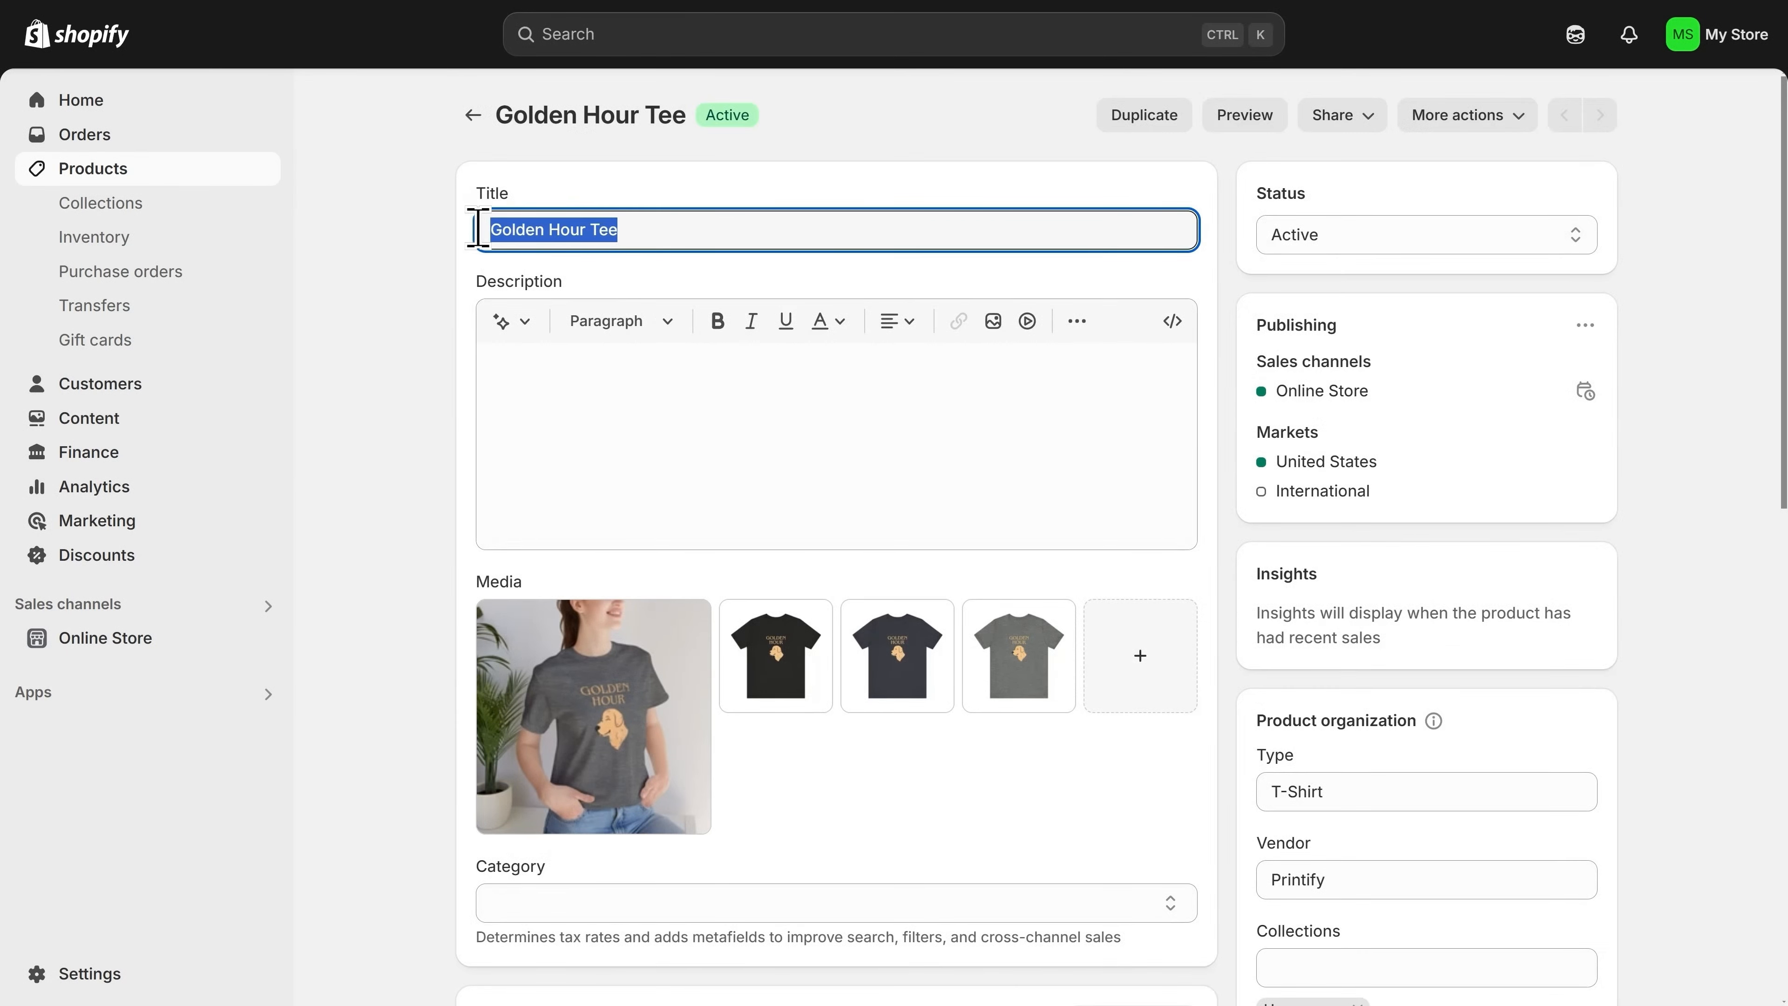
left_click(648, 383)
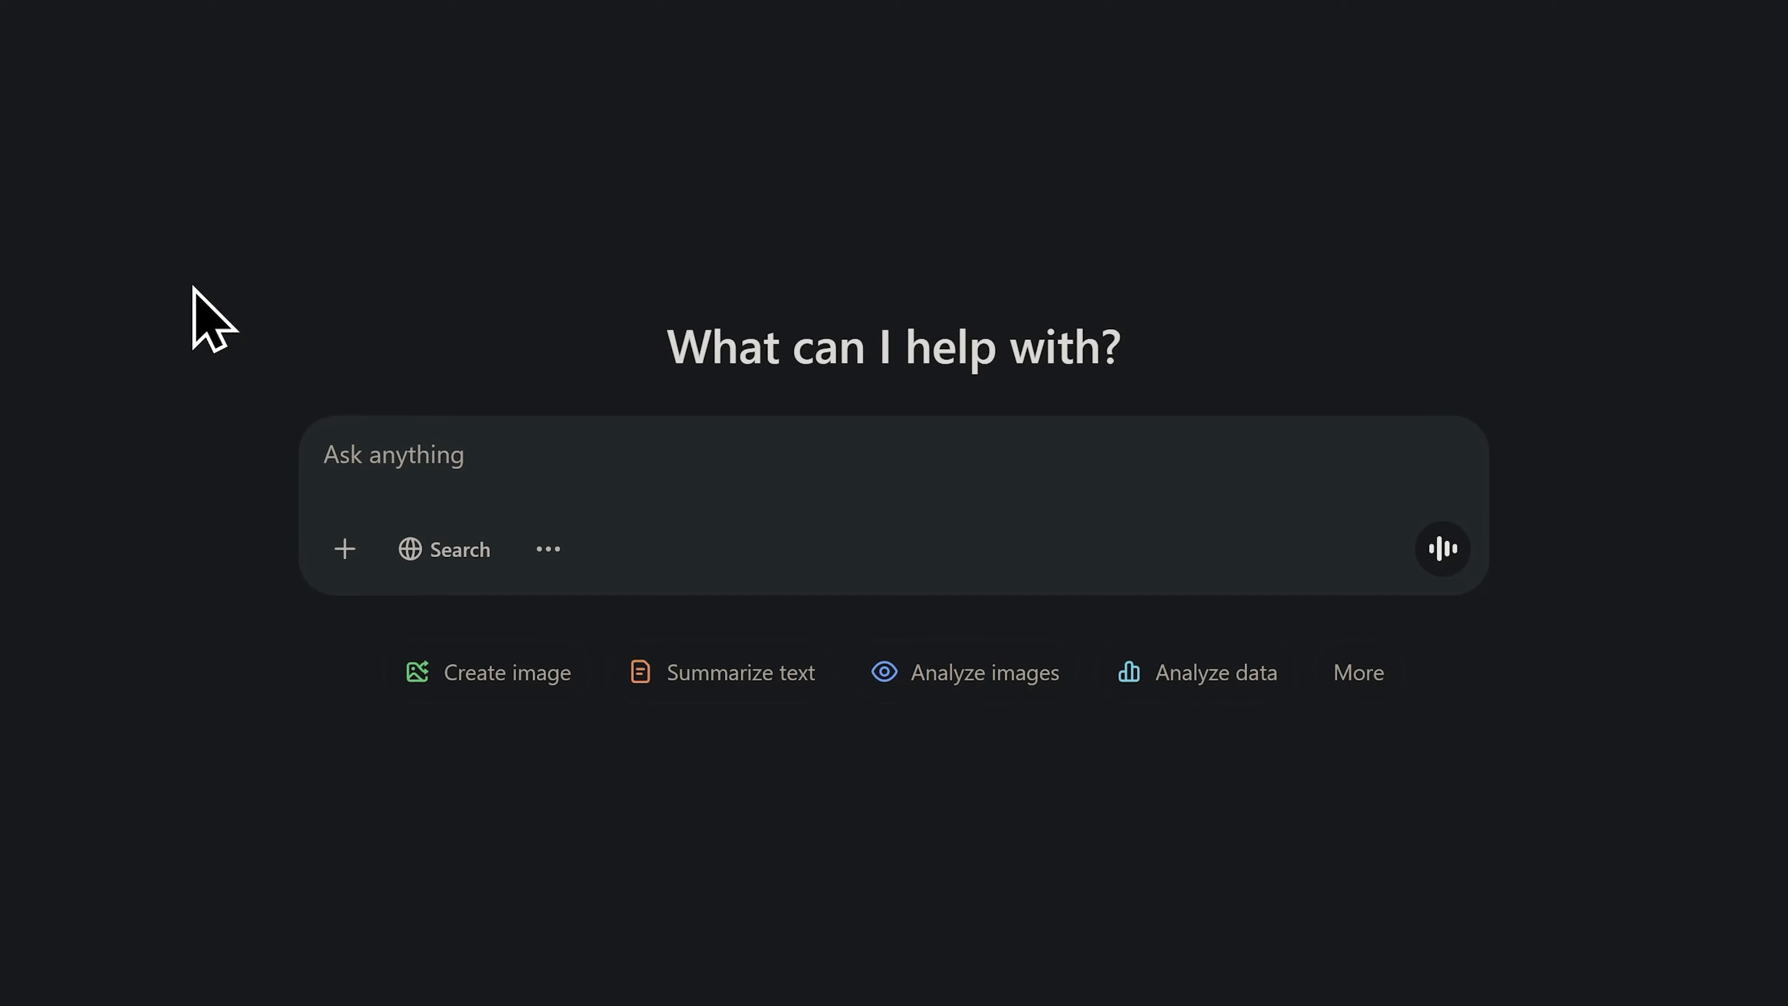
Switch to ChatGPT and request a friendly description for the Golden Retriever t-shirt "Golden Hour Tee" that makes customers excited and confident about buying.
type("I'm running an online store selling Golden Retriever t-shirts. I want you to create a friendly description about my t-shirts. I want my customers to feel excited and confident about buying my products.  The product name is: \"Golden Hour Tee\"")
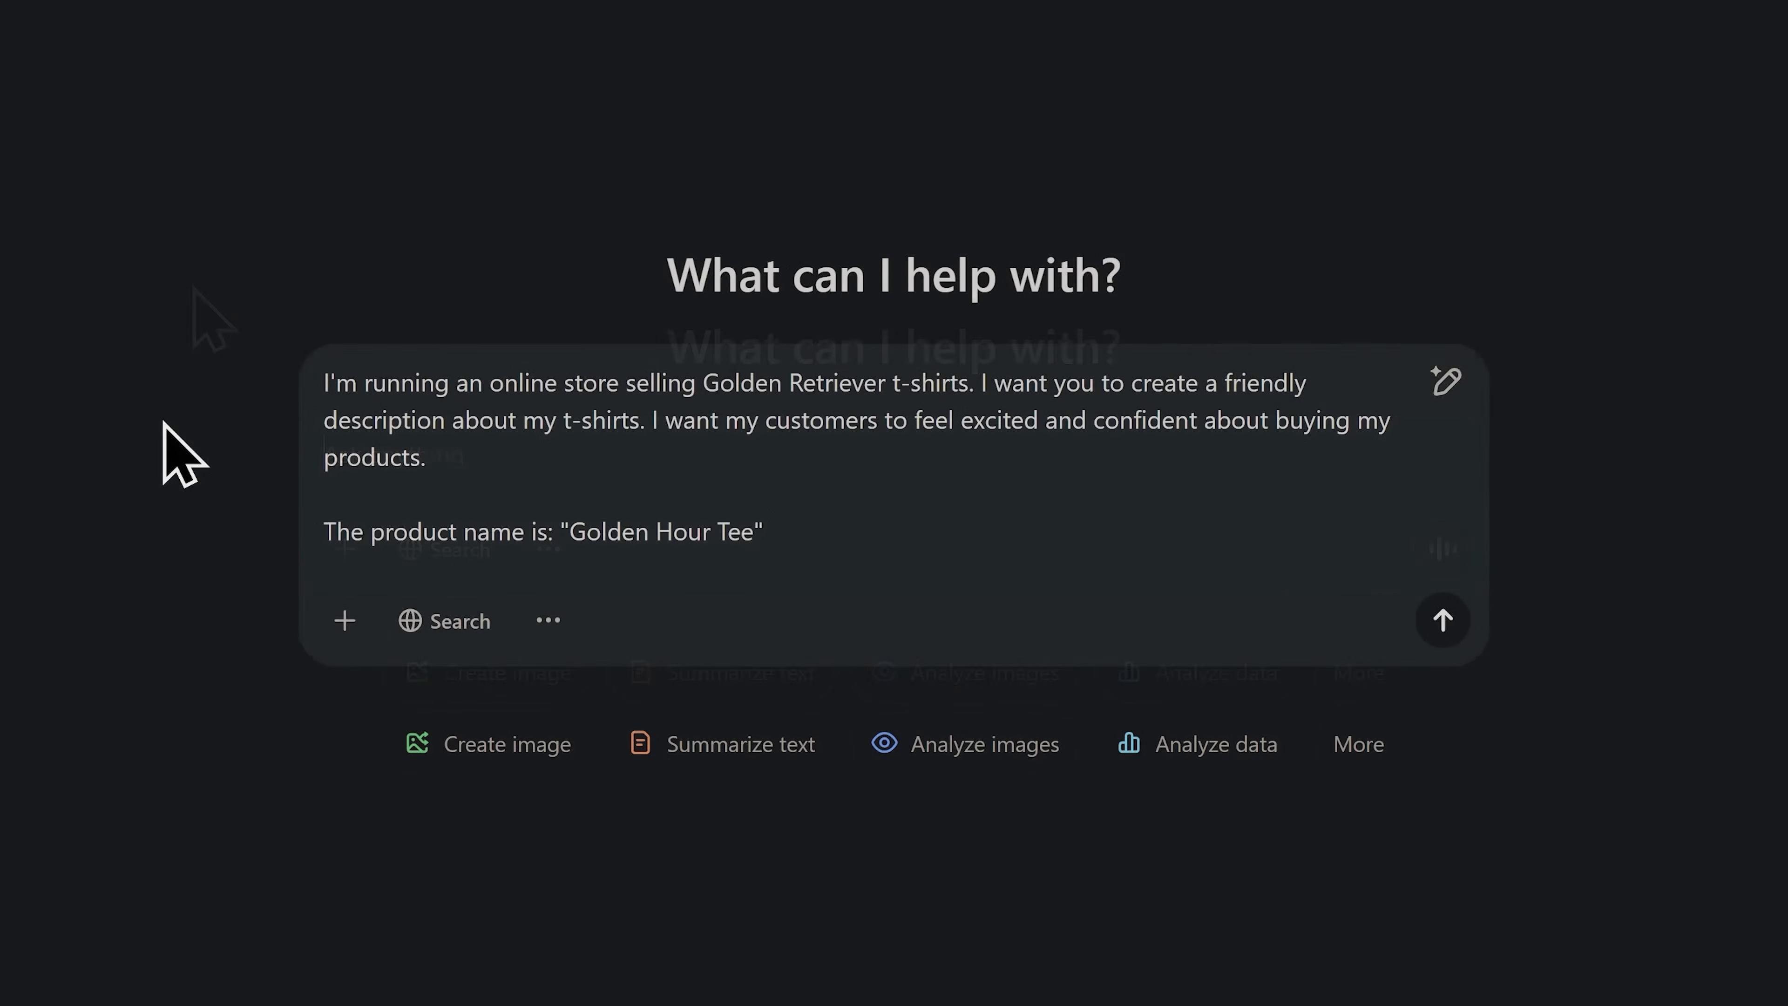
left_click(1440, 623)
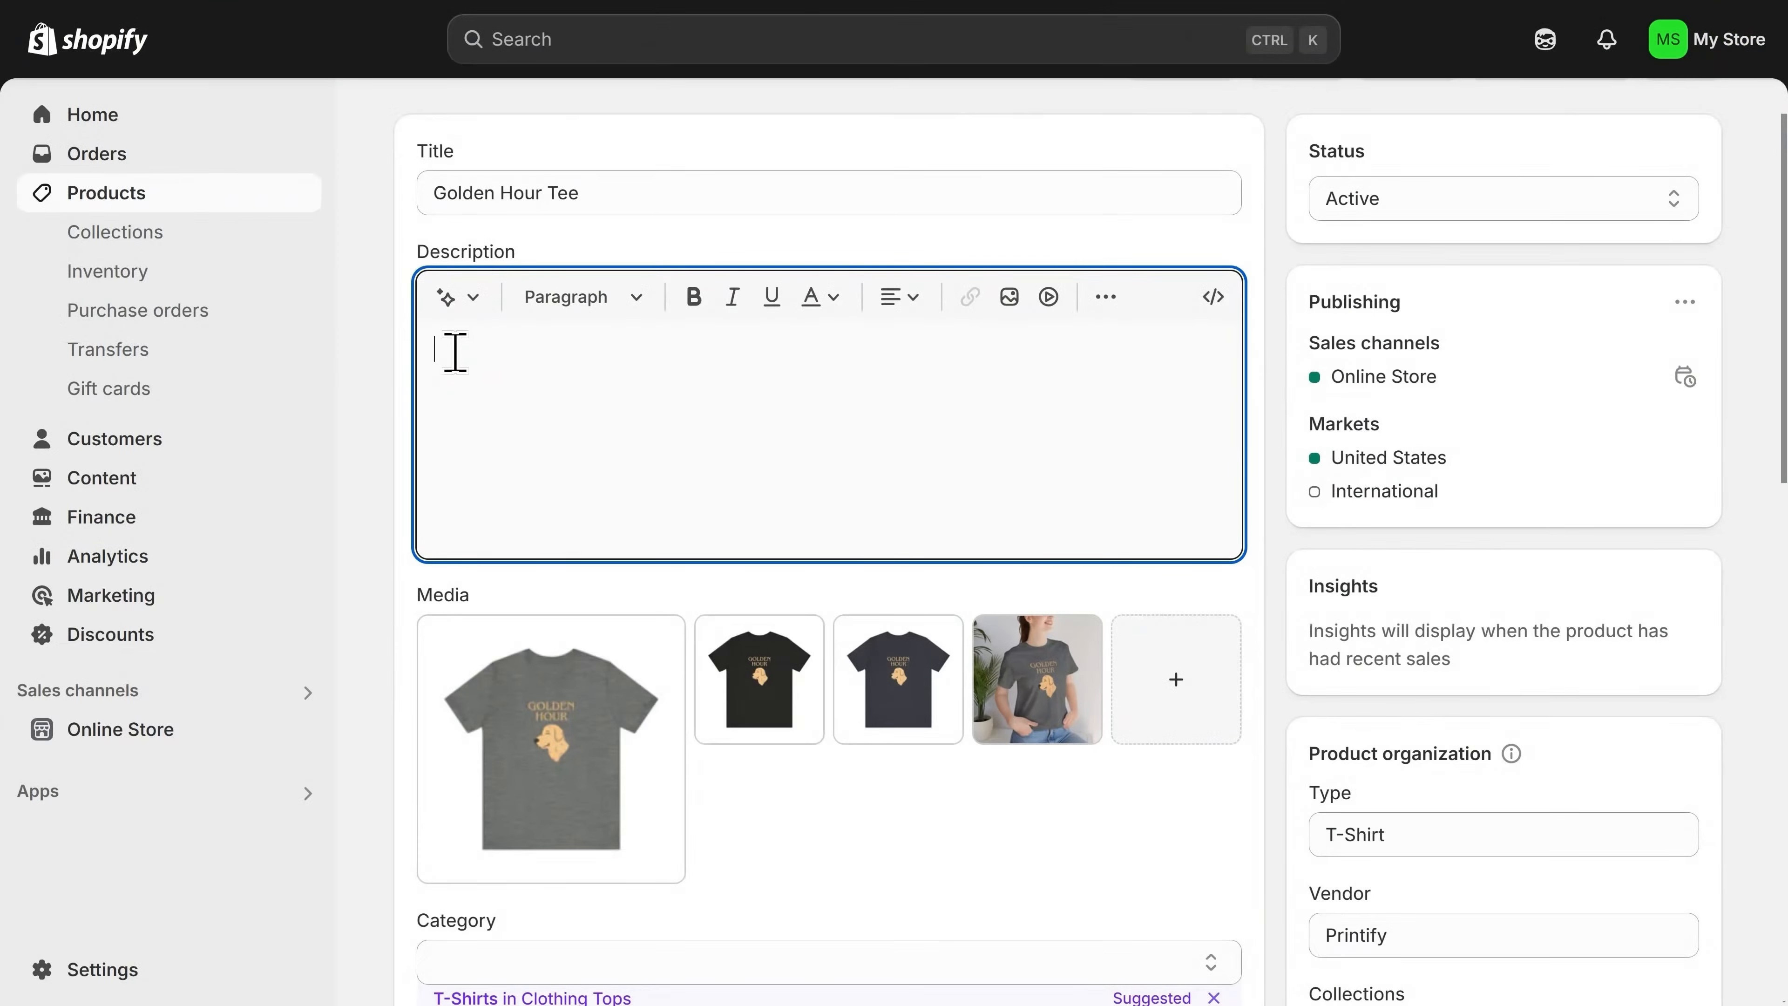
Insert the ChatGPT-written description into the Golden Hour Tee's product page and make the photo of the model wearing the shirt the first media image.
type("Celebrate your love for Golden Retrievers with our Golden Hour Tee—the ultimate blend of comfort, style, and pure golden joy! Whether you're out for a walk with your furry best friend, lounging at home, or just want to spread some Golden Retriever happiness, this tee is your go-to choice.  🐶 Soft & Comfy – Made from high-quality fabric, this shirt feels as cozy as a Golden’s cuddle. 🌞 Golden Vibes Only – Designed for dog lovers who know that every hour is a Golden Hour with their pup. 🎁 The Perfect Gift – A must-have for Golden Retriever owners, dog moms, and anyone who can't resist that signature golden smile!  Get yours today and wear your love for Goldens with pride! 🐕💛")
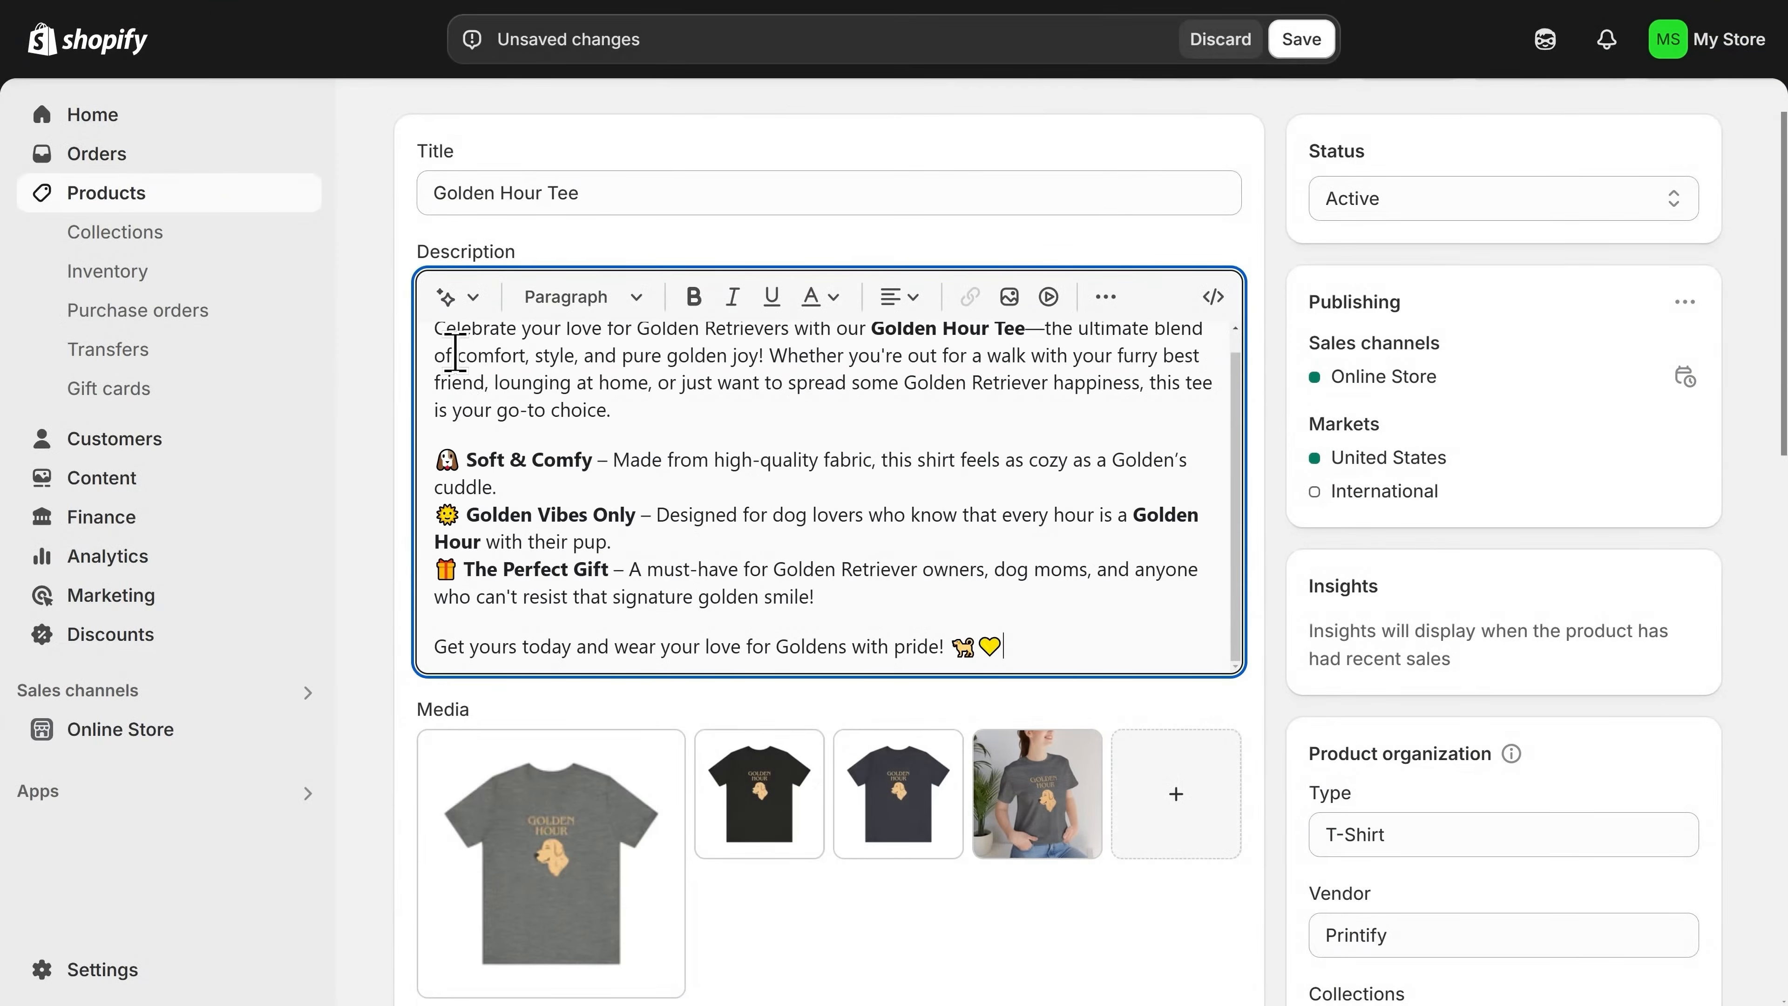
scroll(694, 458, "down", 5)
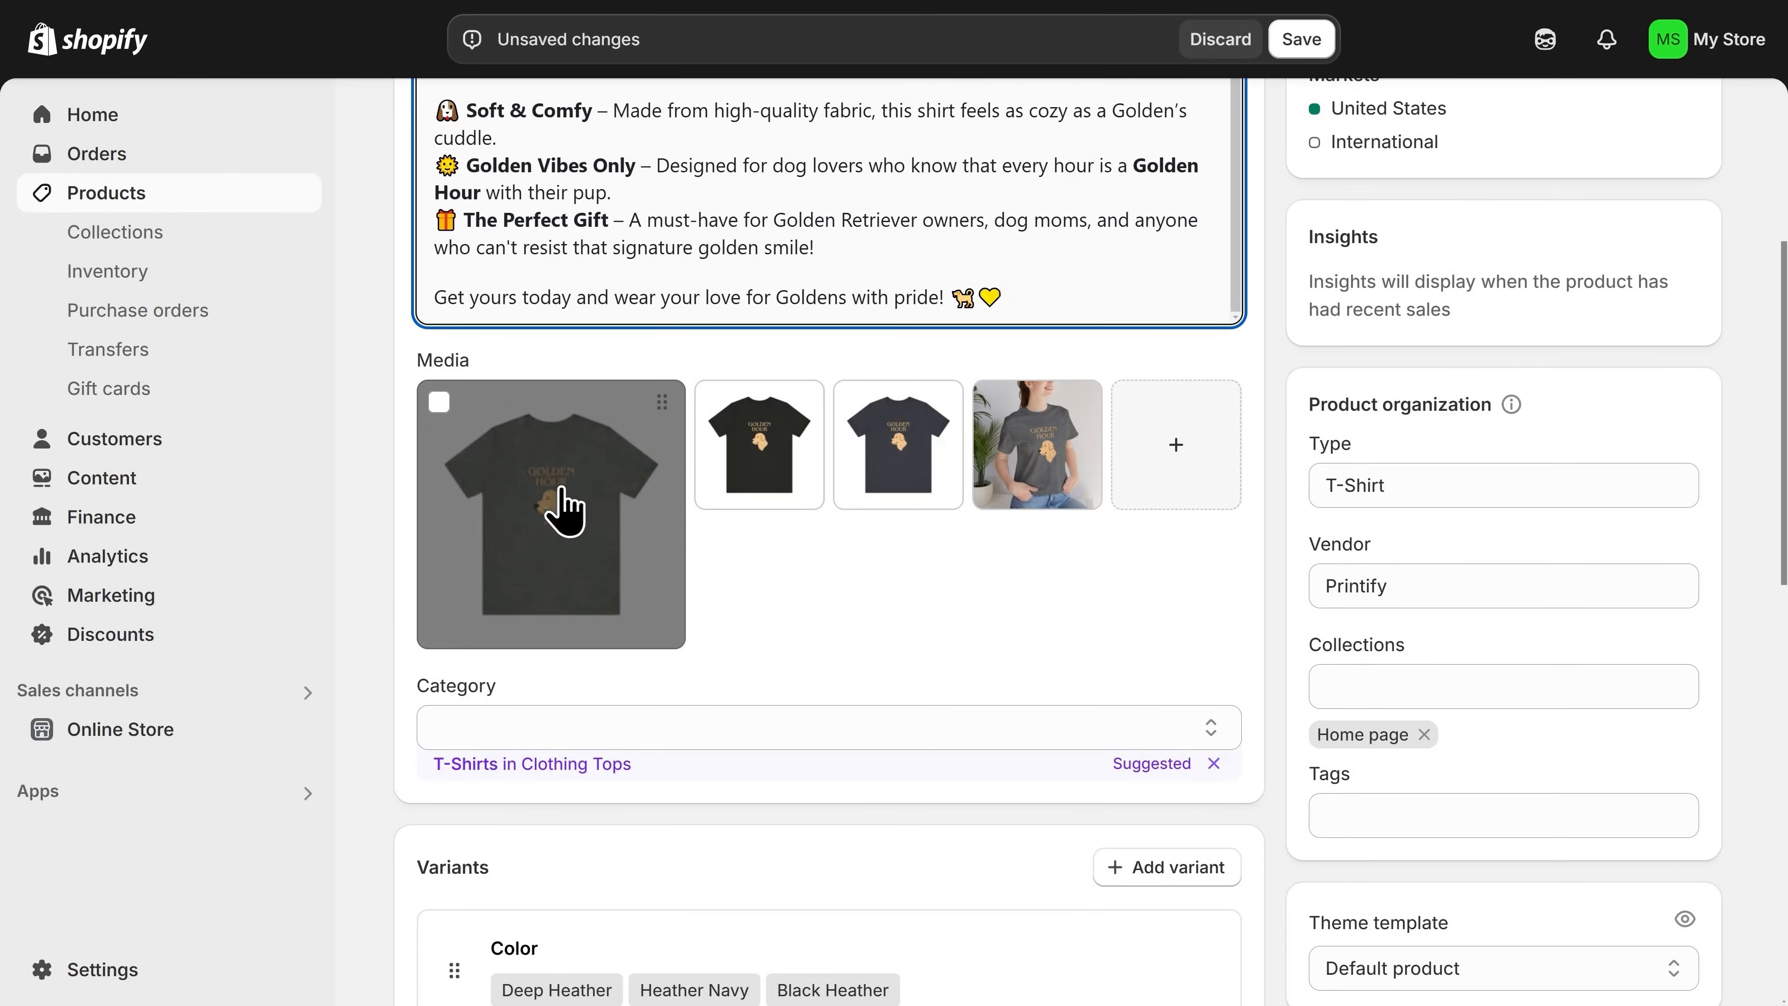
left_click(1041, 448)
left_click_drag(1041, 454, 559, 519)
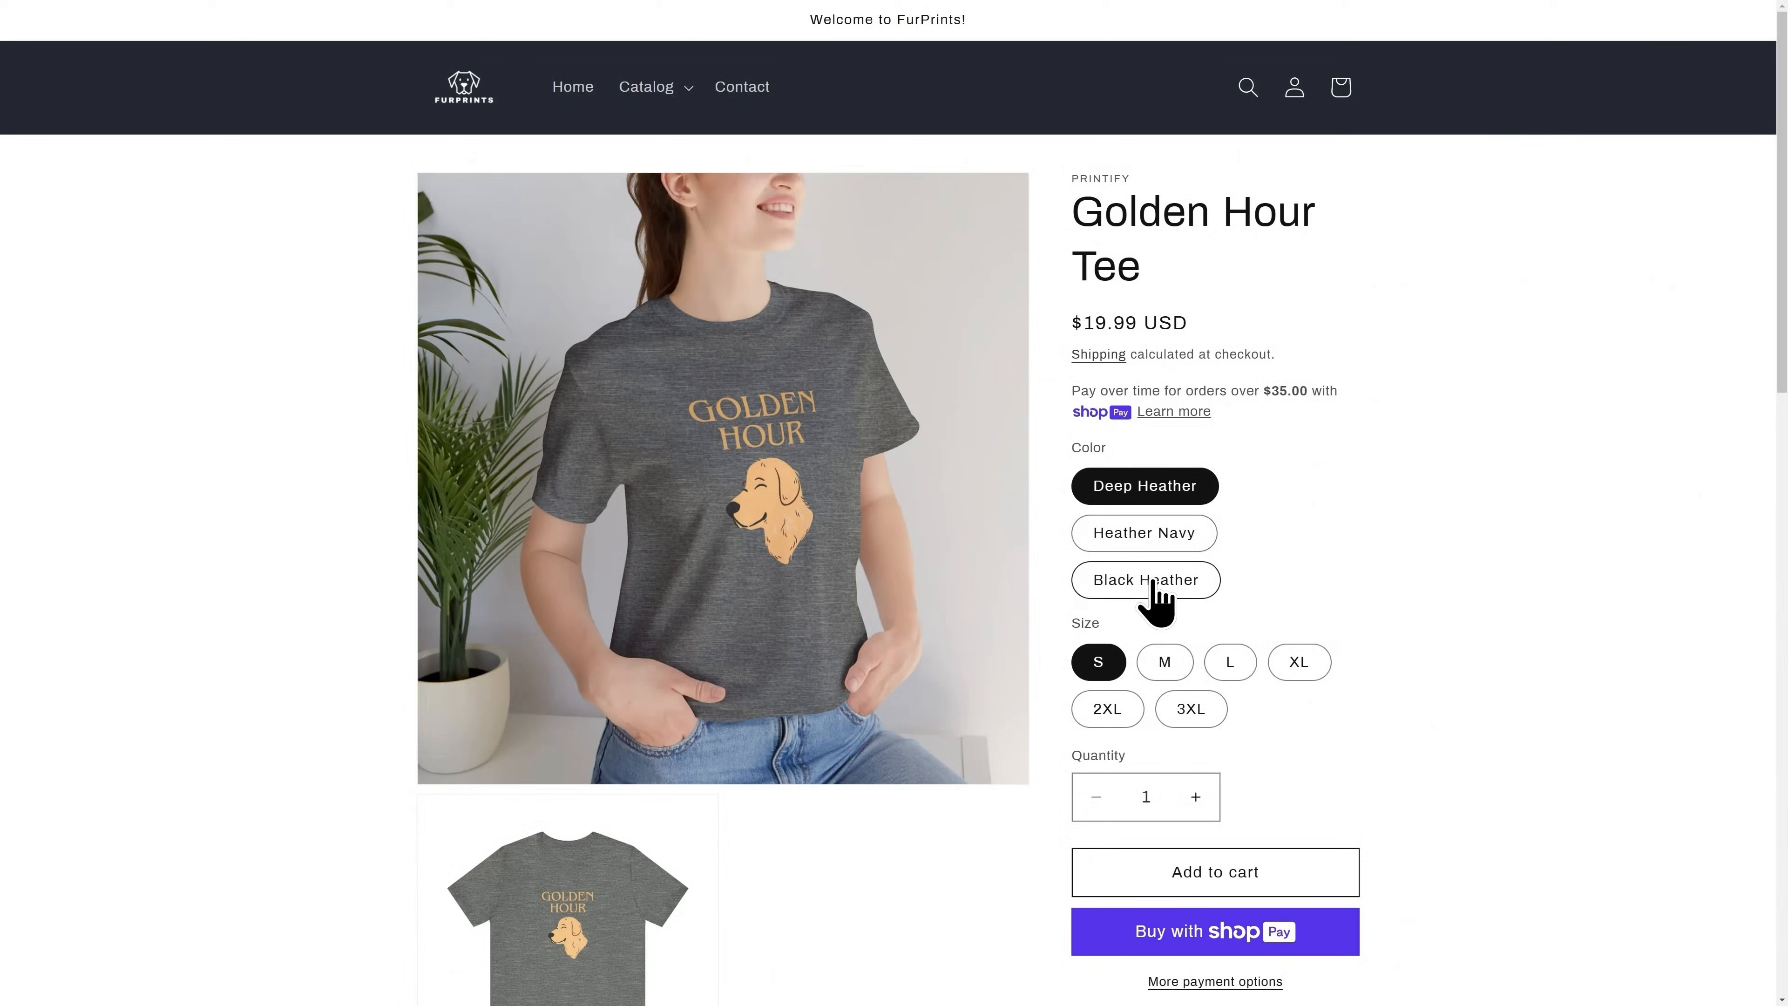
Examine the Golden Hour Tee's storefront page, checking the Heather Navy image and how the description reads.
left_click(1166, 550)
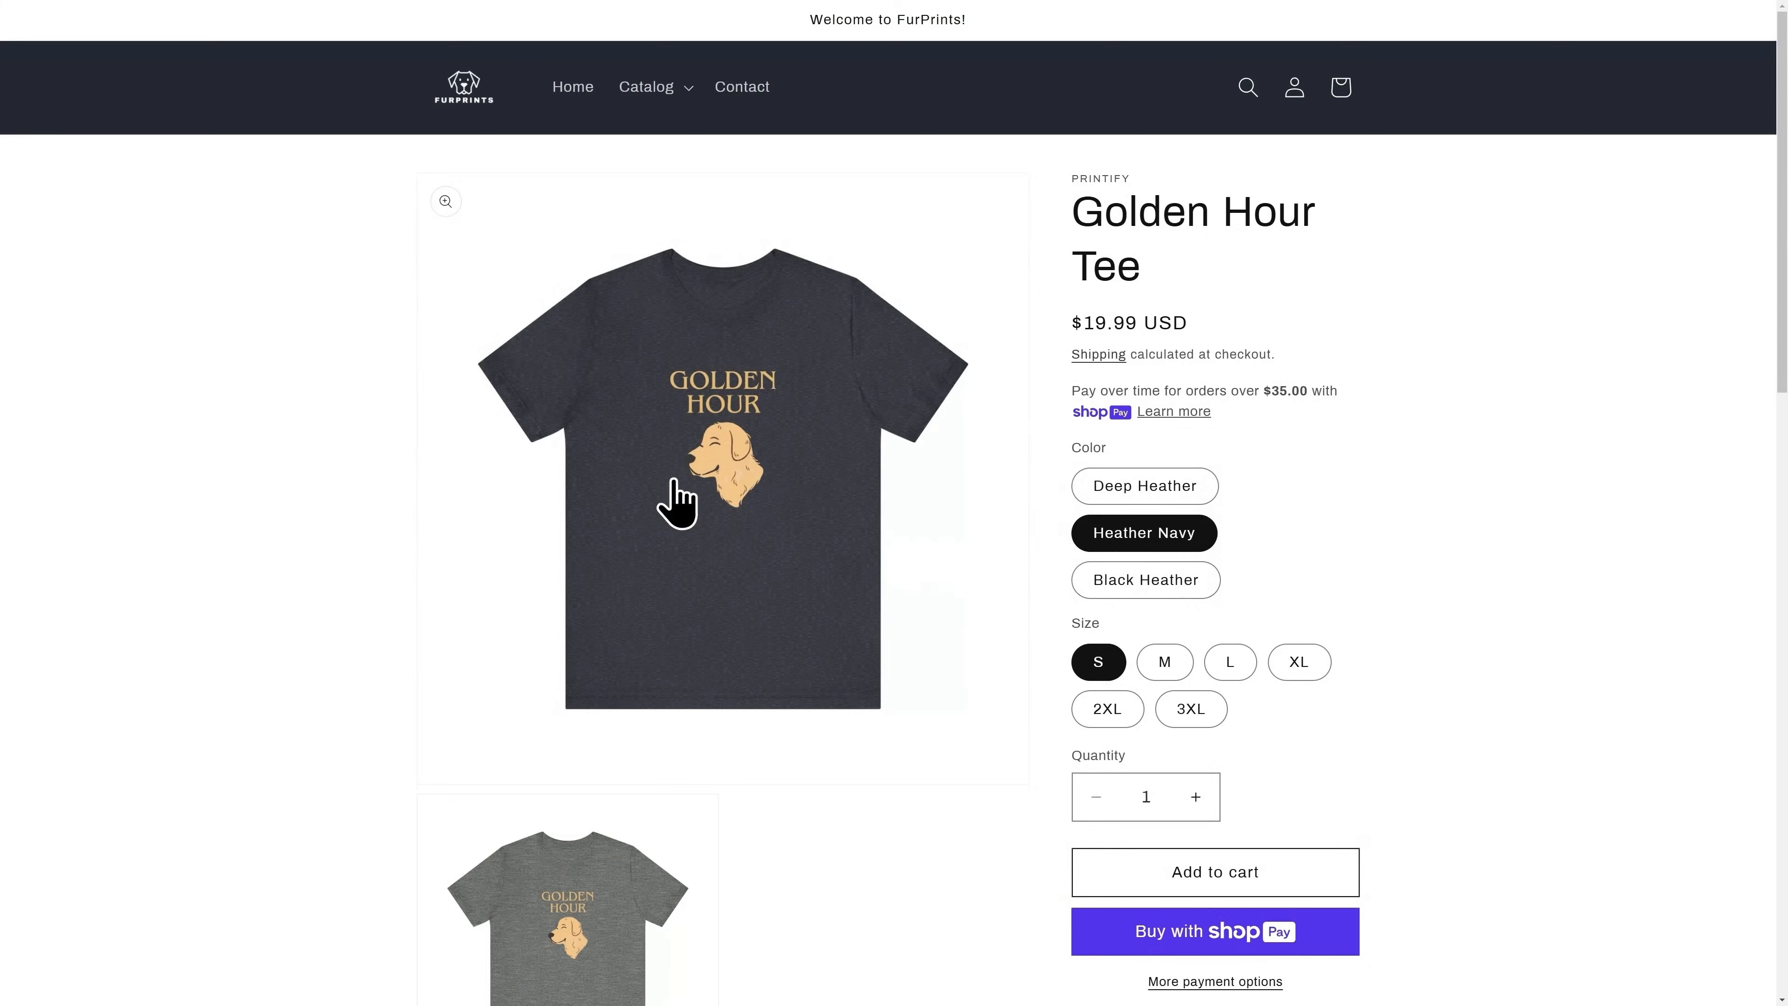
scroll(747, 515, "down", 5)
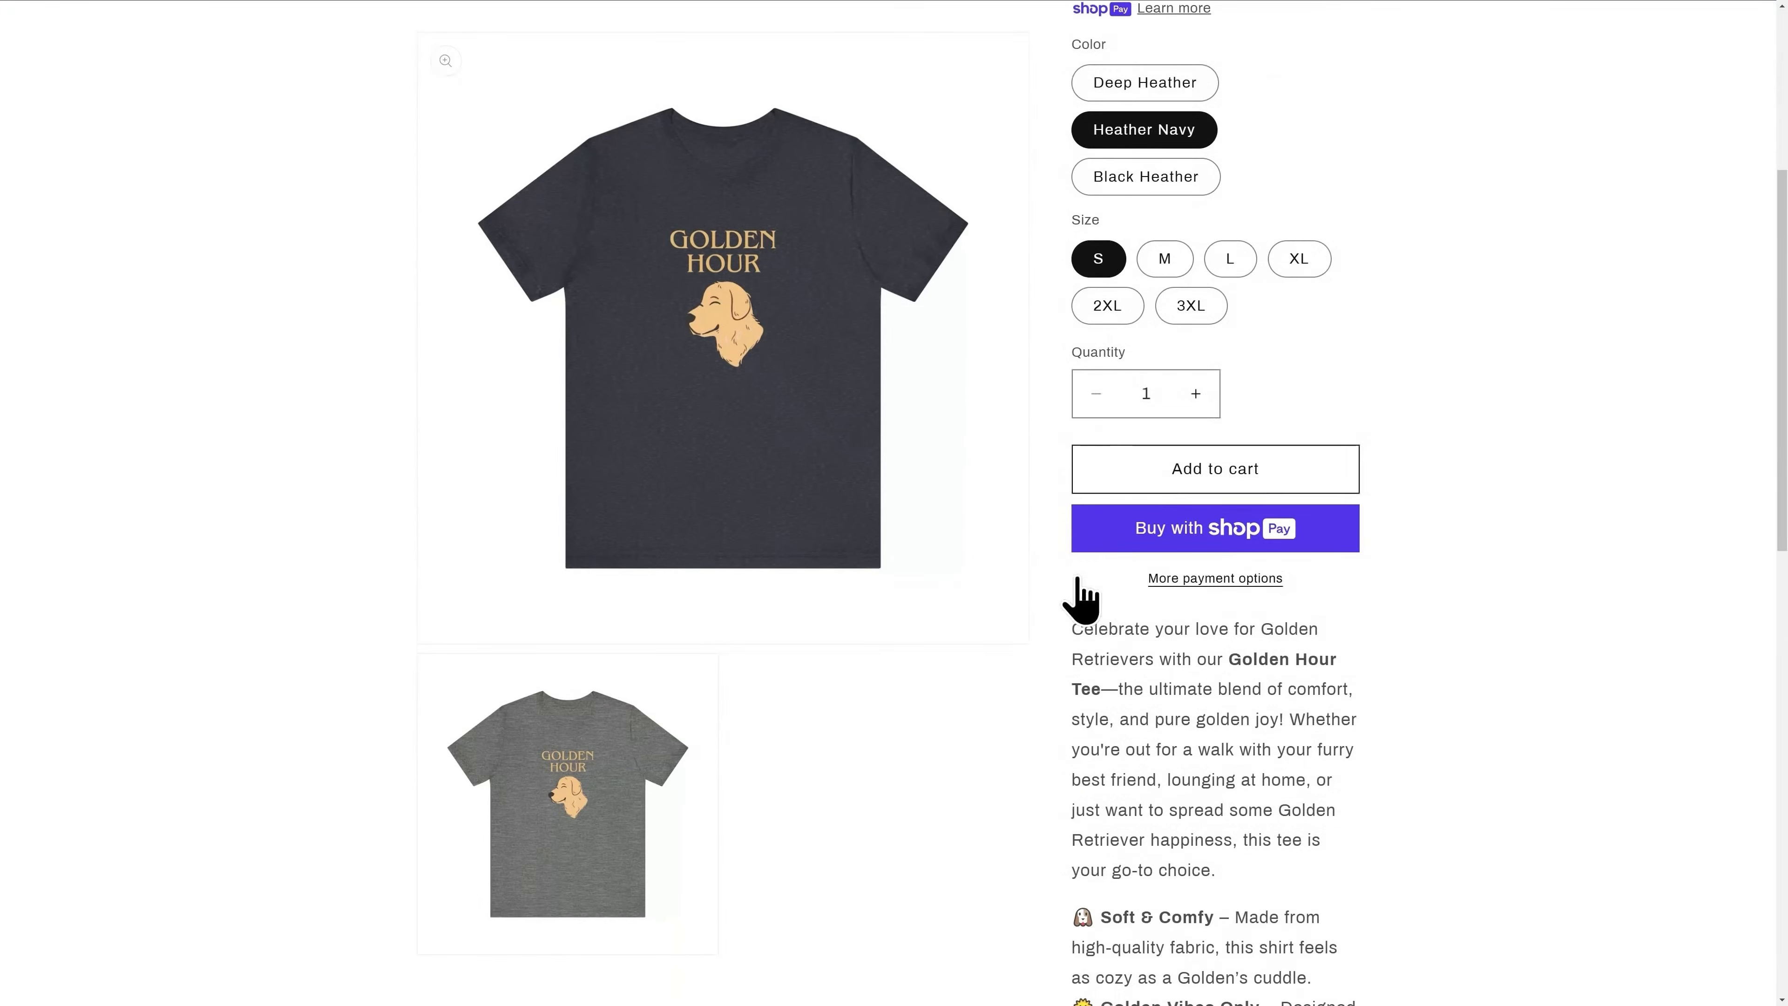
scroll(1213, 607, "down", 5)
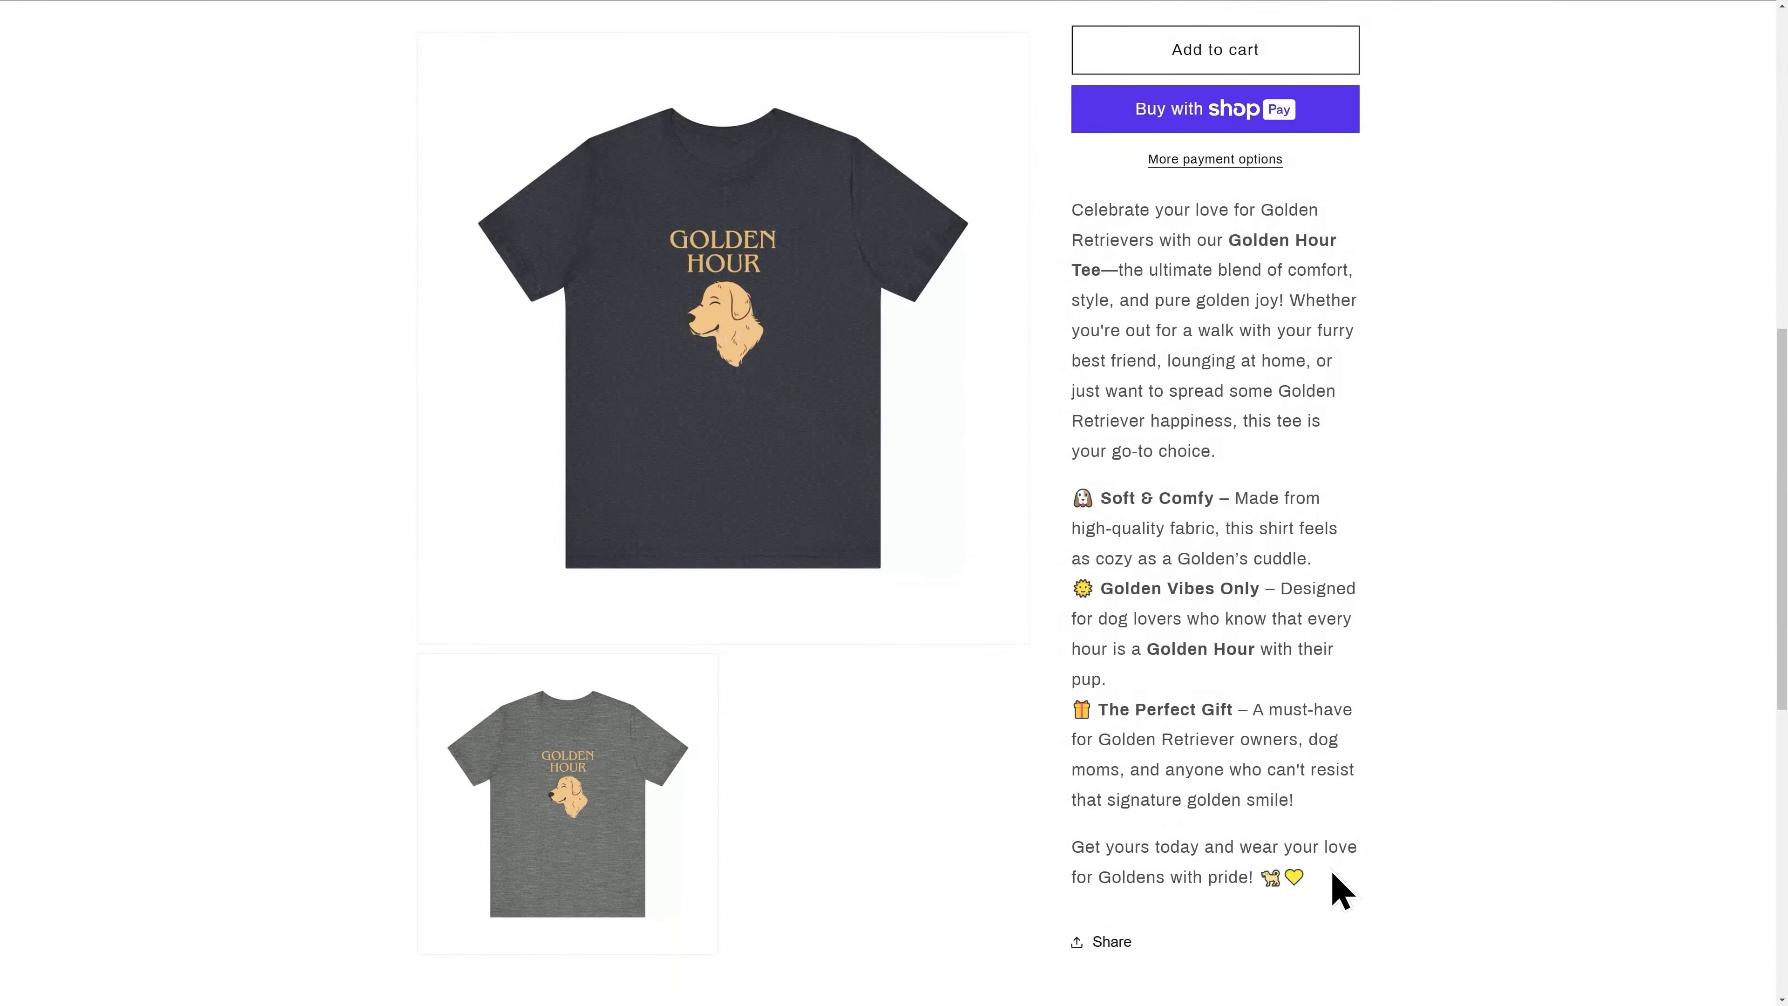
left_click_drag(1333, 874, 1078, 227)
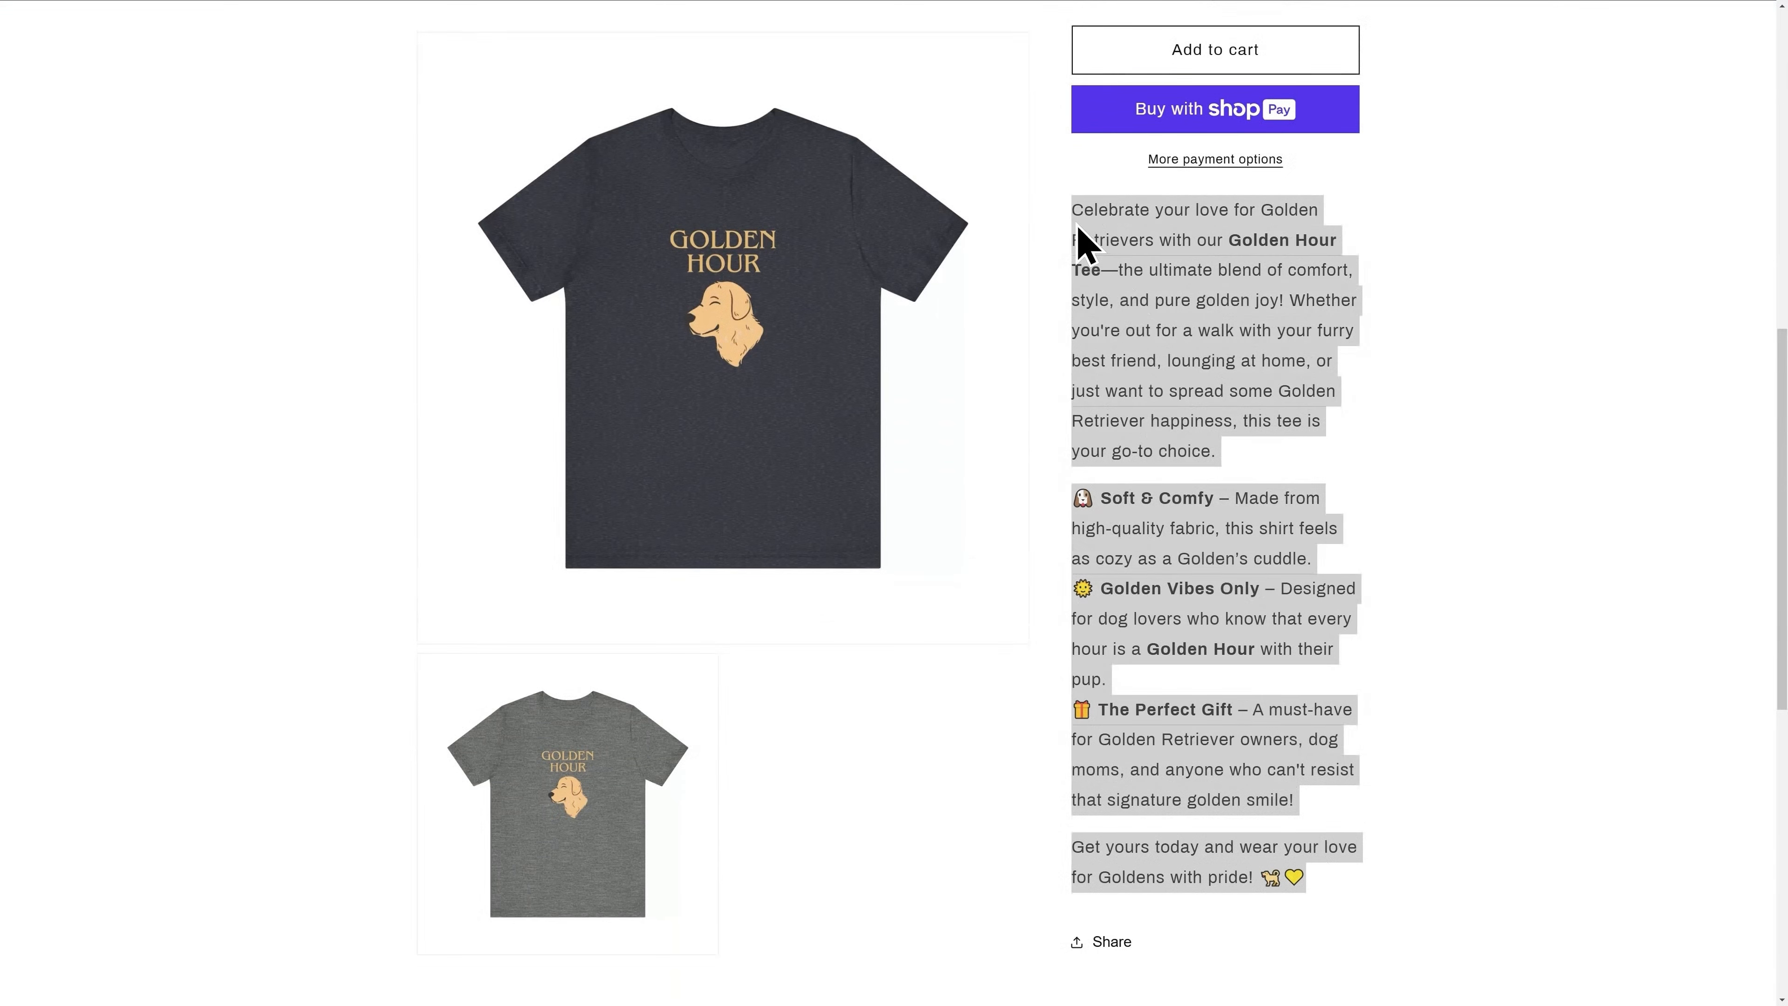
left_click(1429, 321)
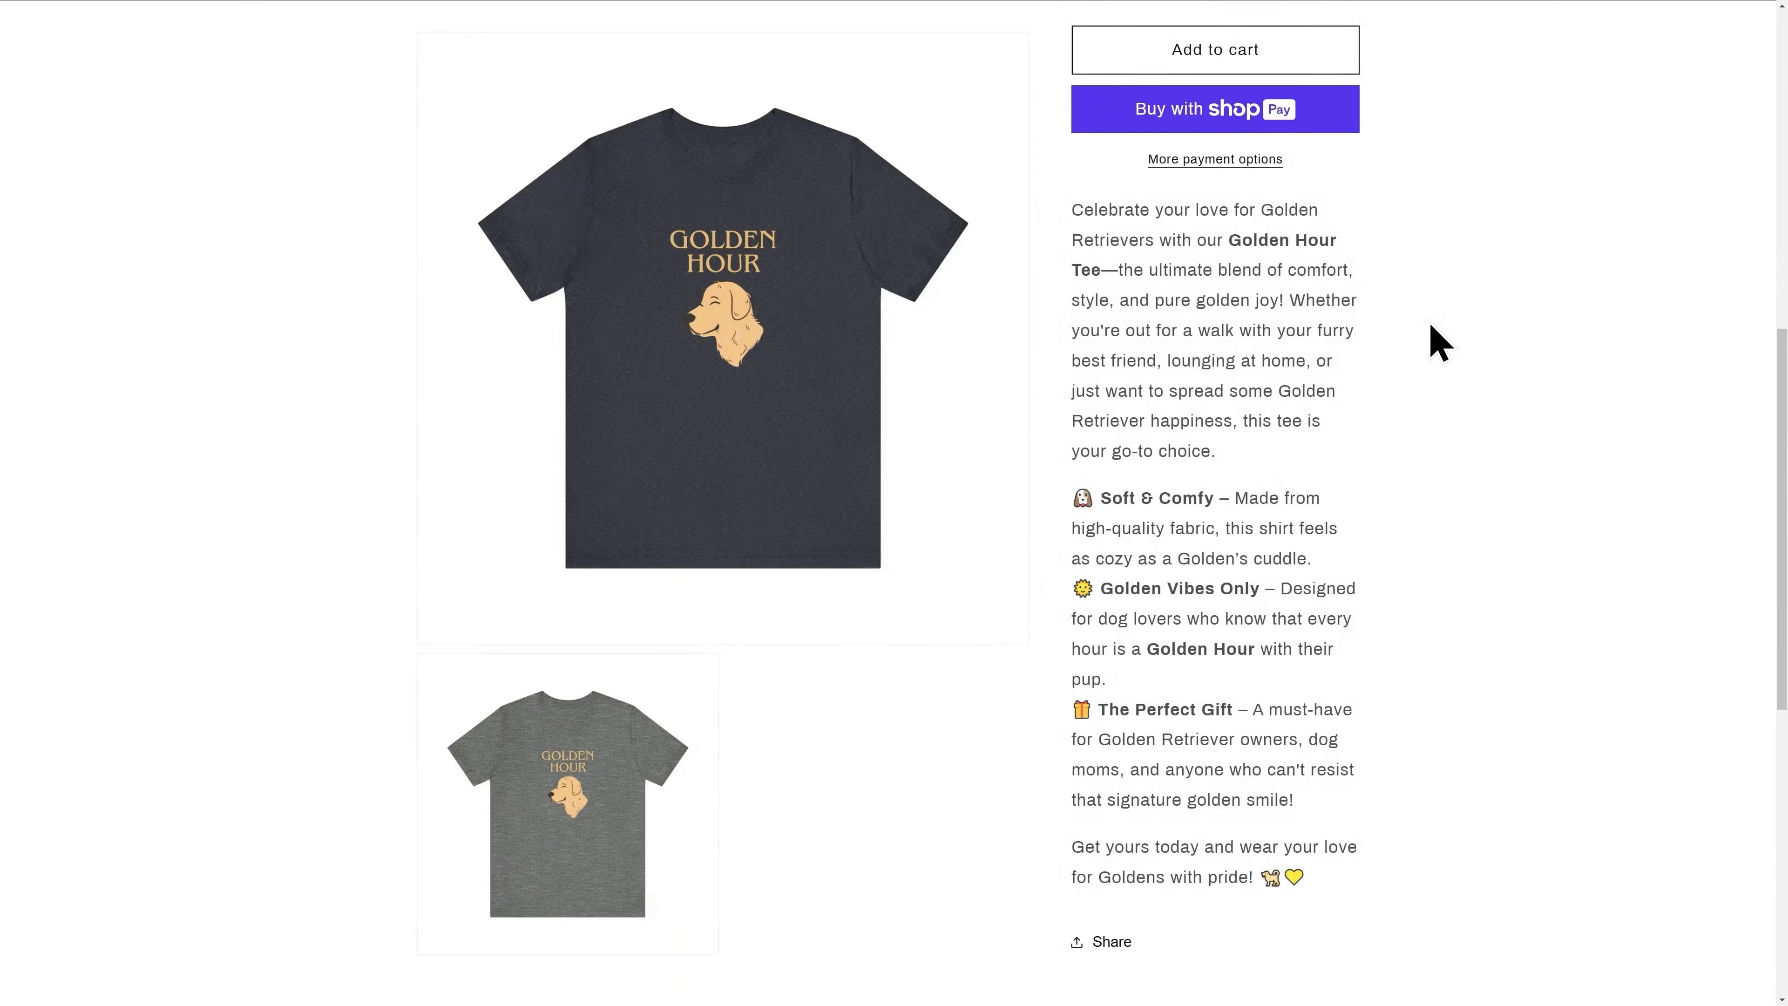
scroll(1429, 322, "up", 5)
scroll(1429, 321, "up", 3)
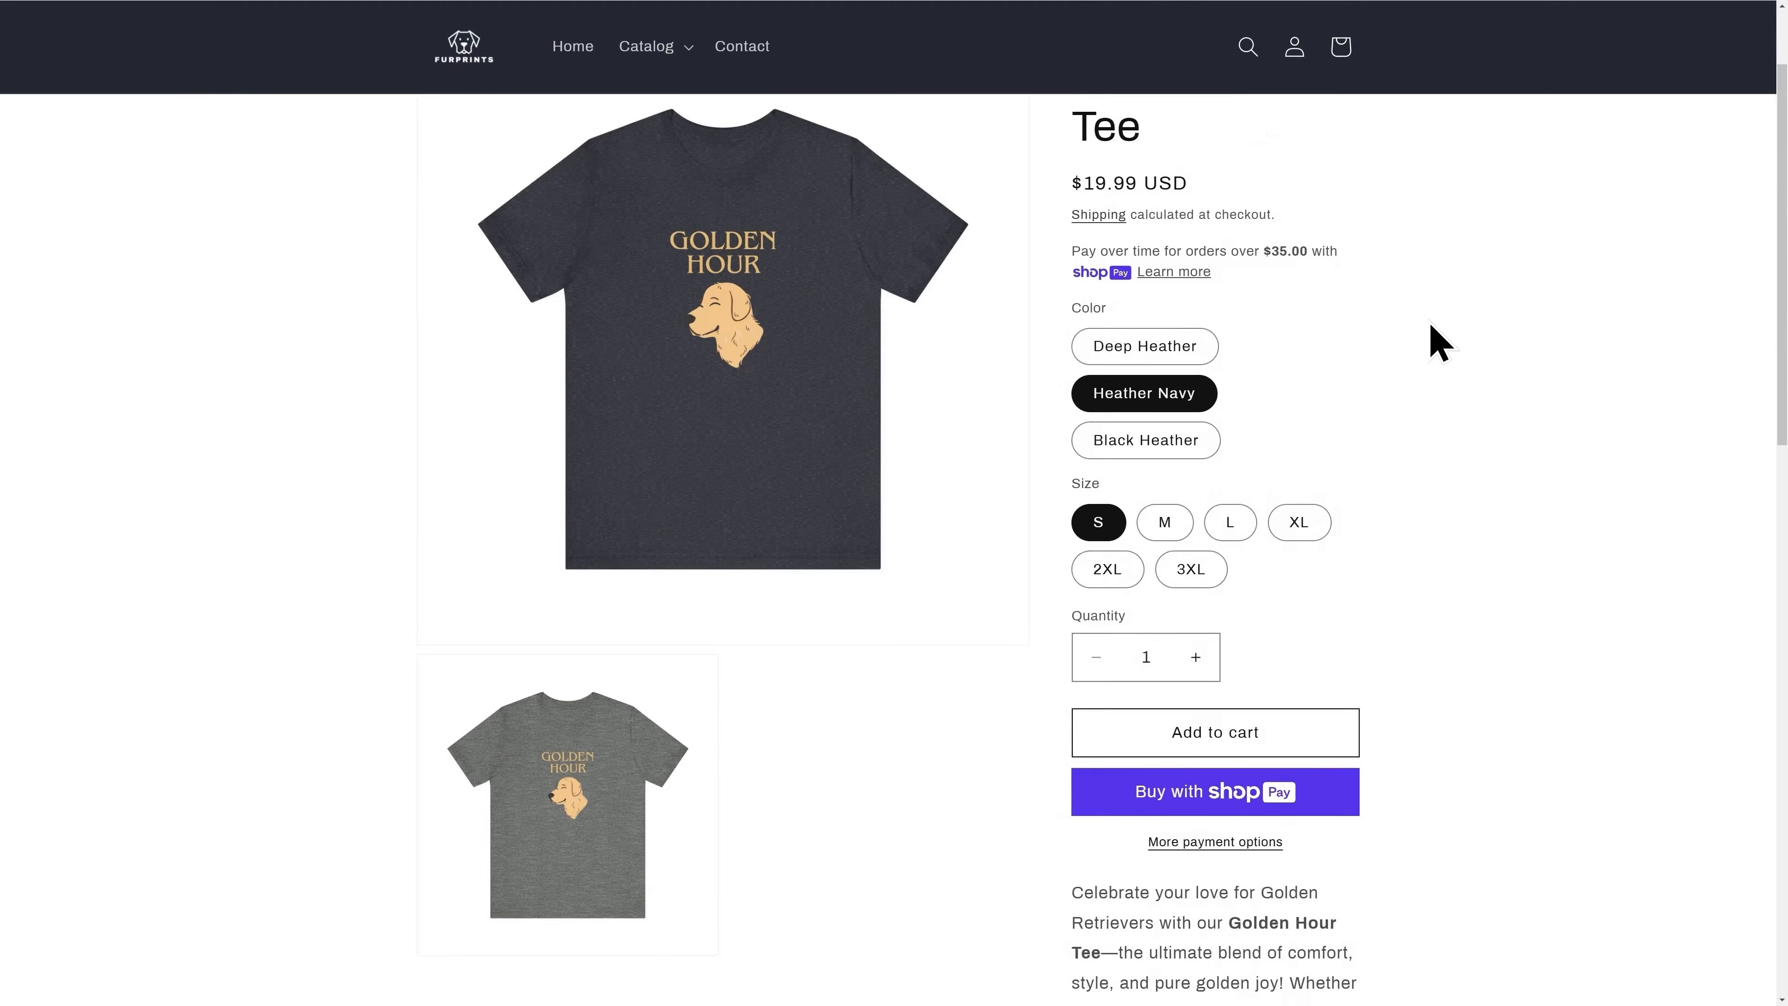
scroll(1432, 326, "up", 2)
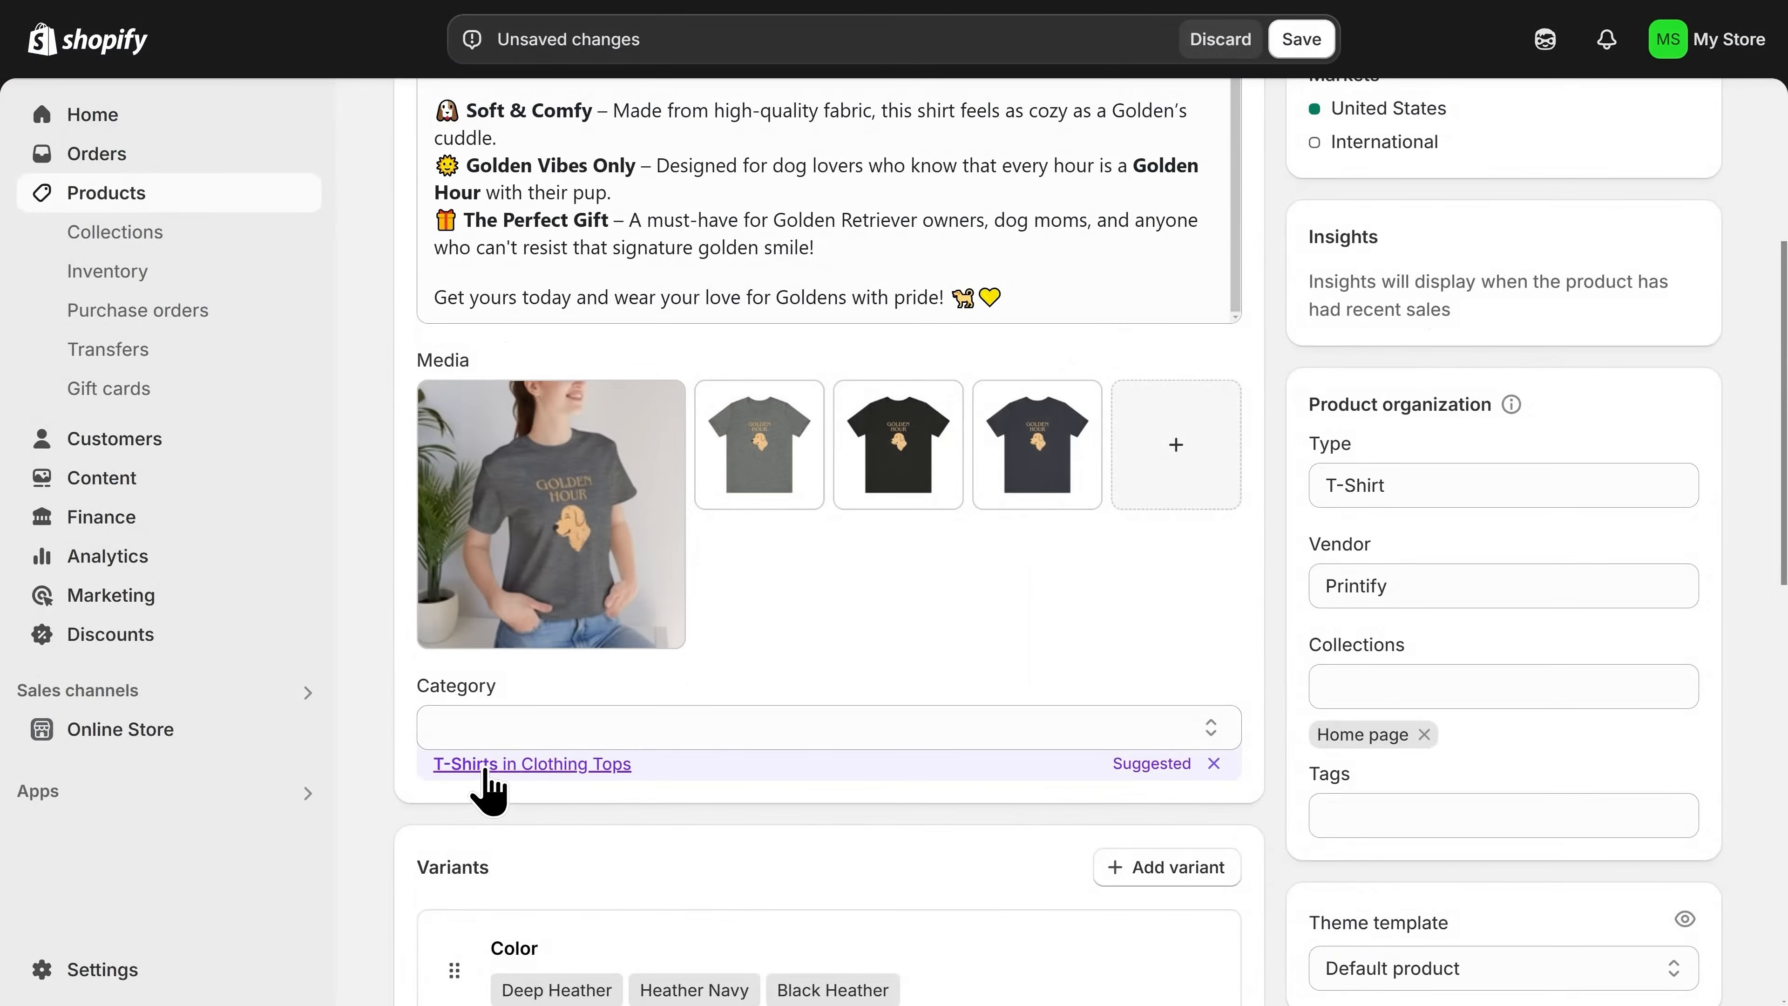
Apply the suggested product category T-Shirts in Clothing Tops.
left_click(511, 767)
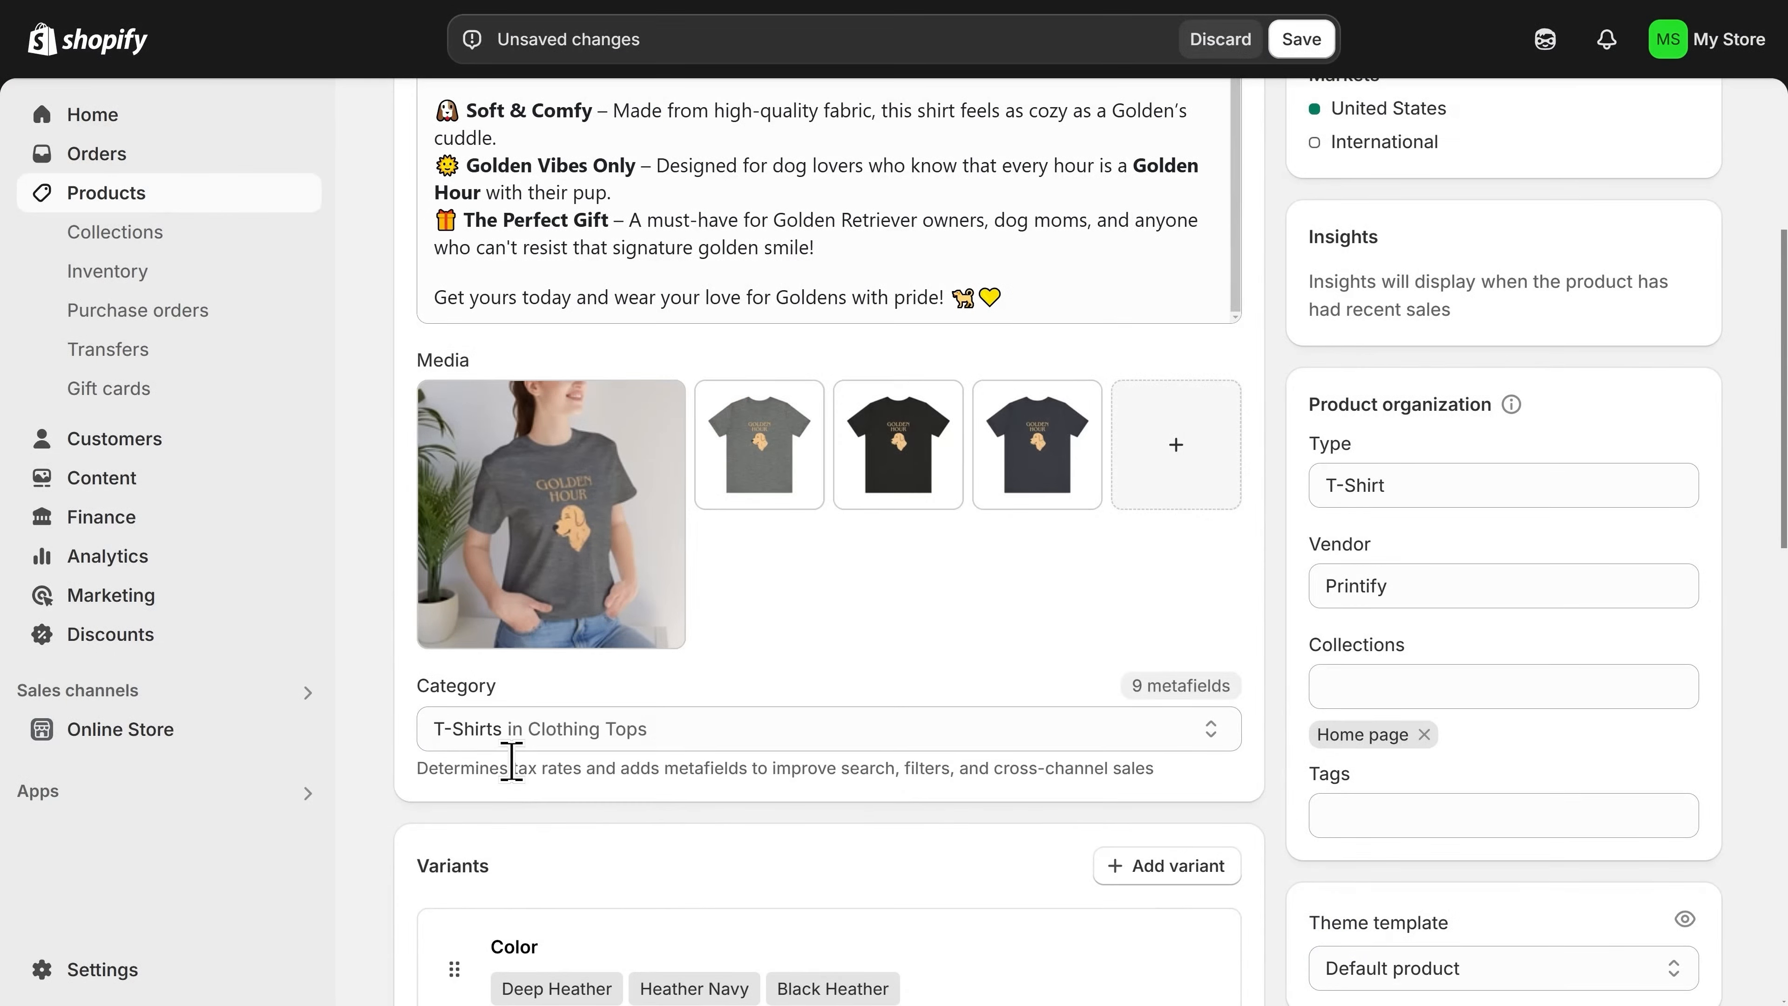
Open the Color option in the variants, check the order of its values against the media images, and close it.
scroll(521, 754, "down", 3)
scroll(563, 726, "down", 4)
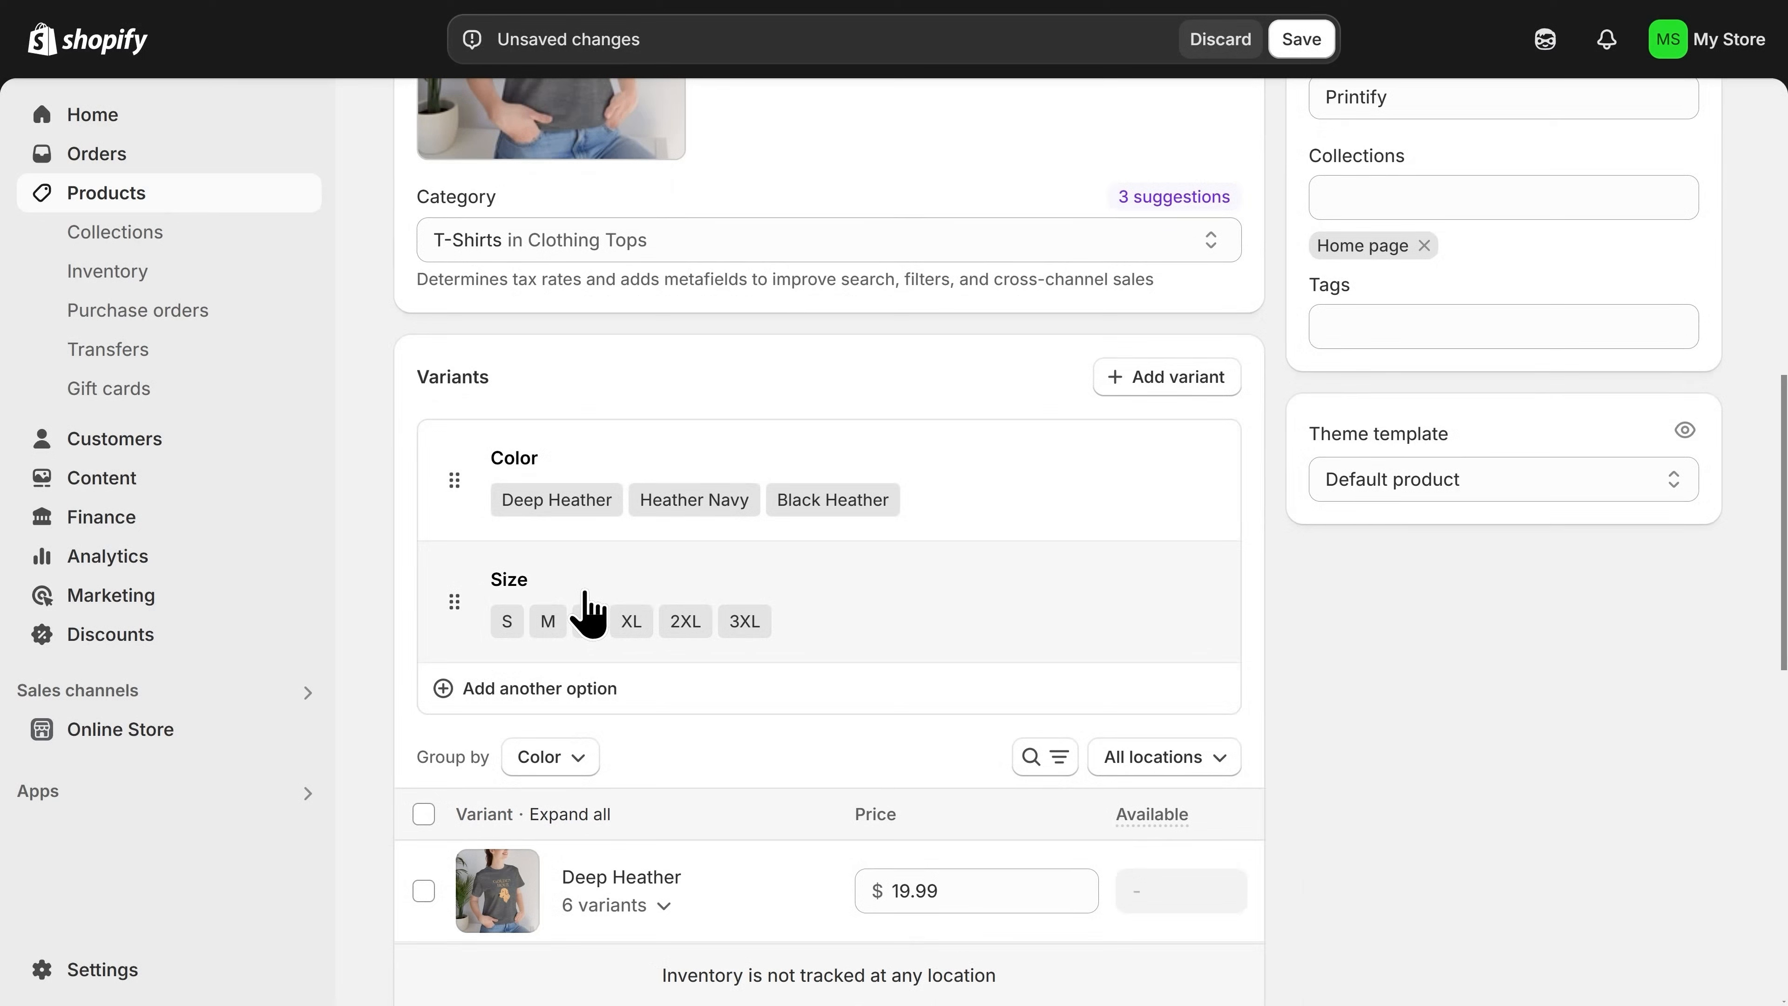
left_click(637, 483)
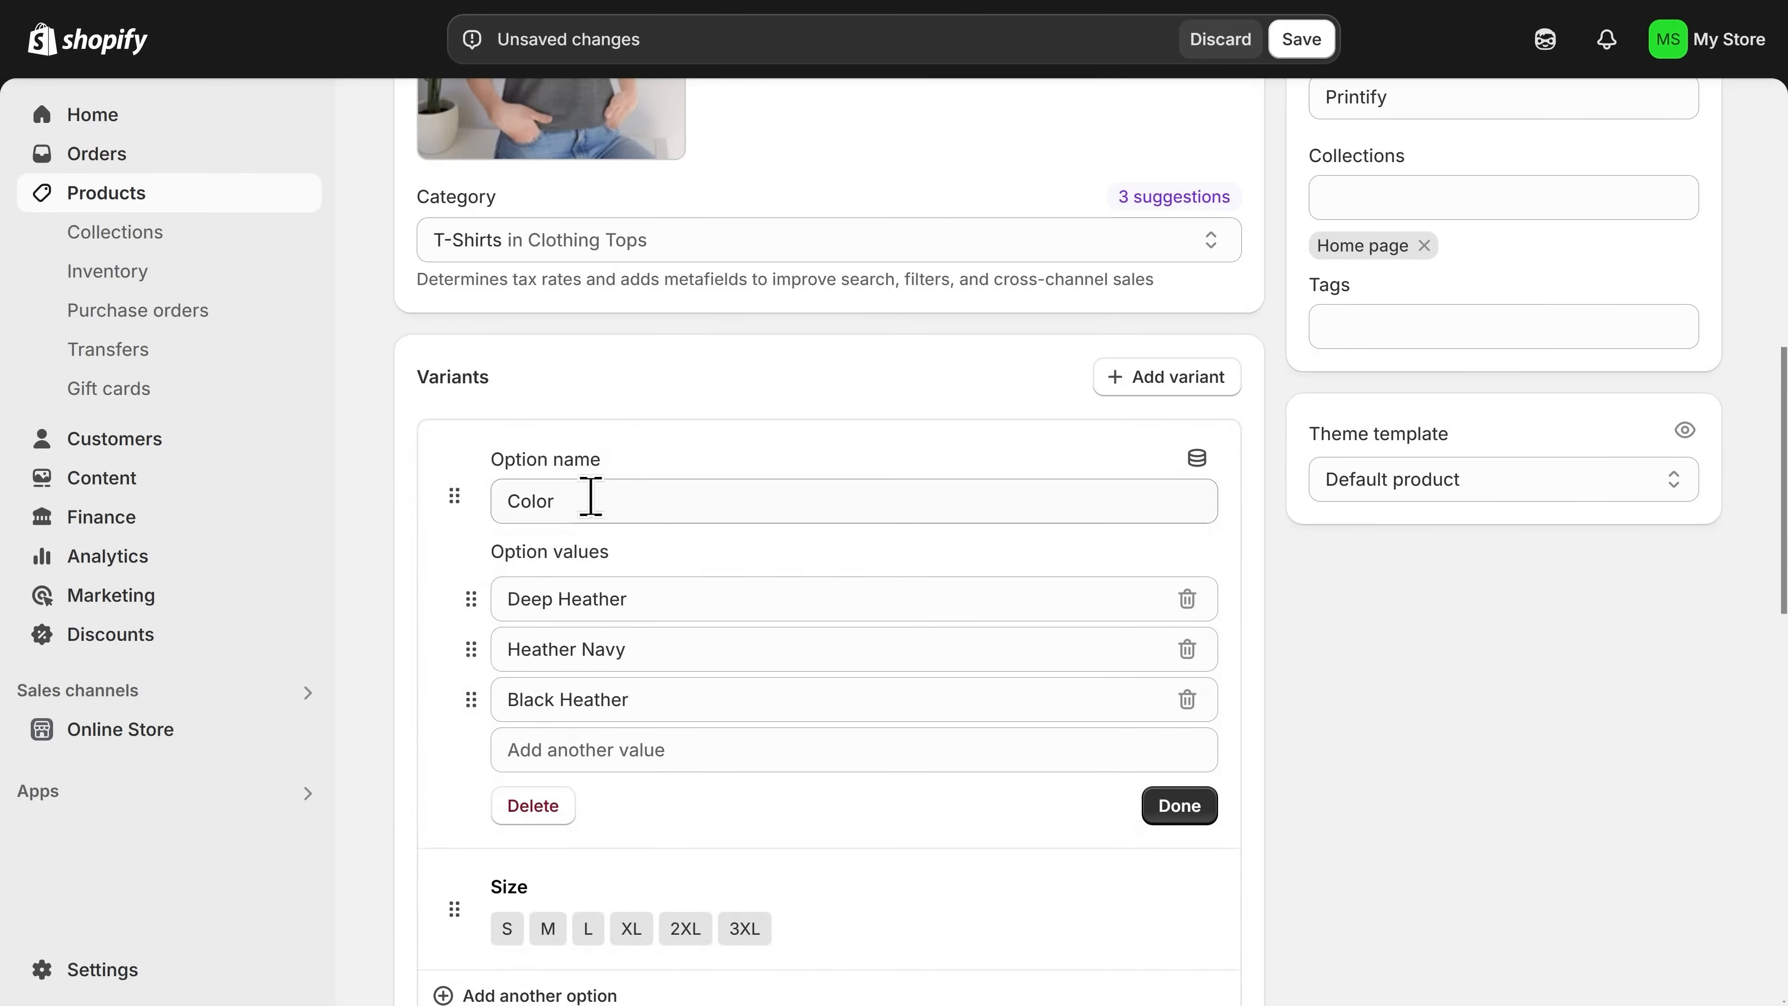
mouse_move(471, 599)
left_mouse_down()
mouse_move(455, 695)
mouse_move(460, 597)
left_mouse_up()
scroll(479, 499, "up", 6)
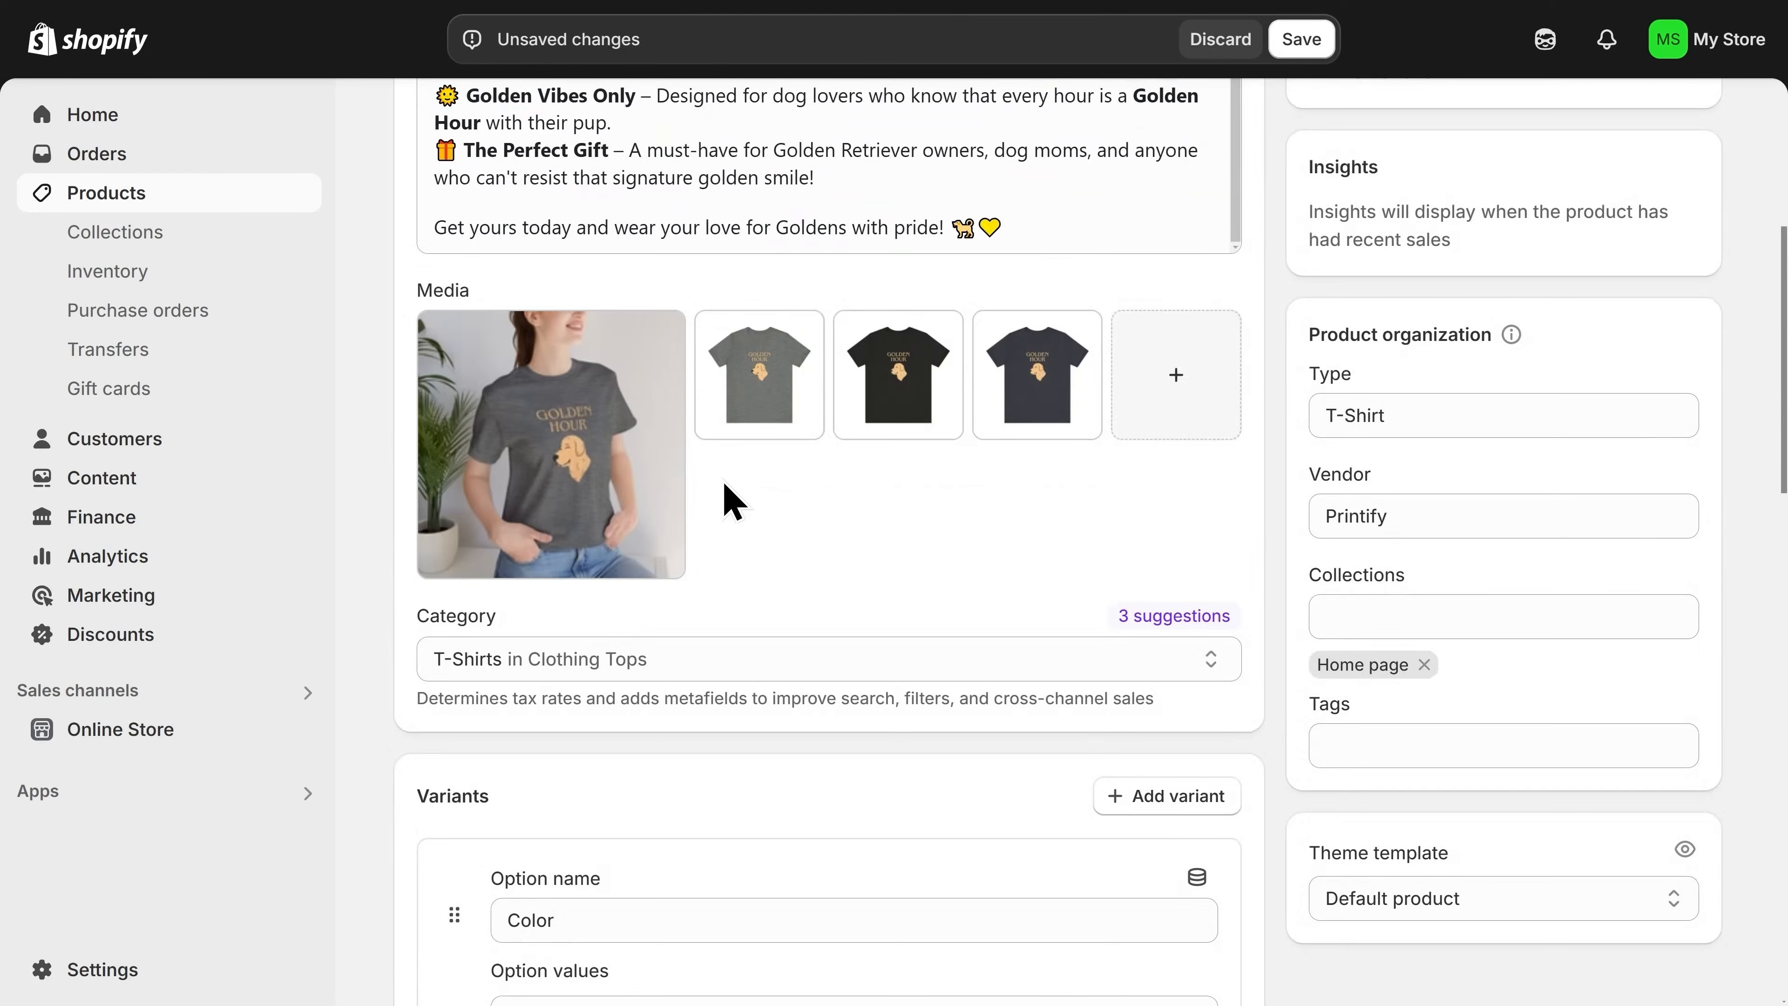
scroll(725, 536, "down", 6)
left_click_drag(667, 599, 459, 600)
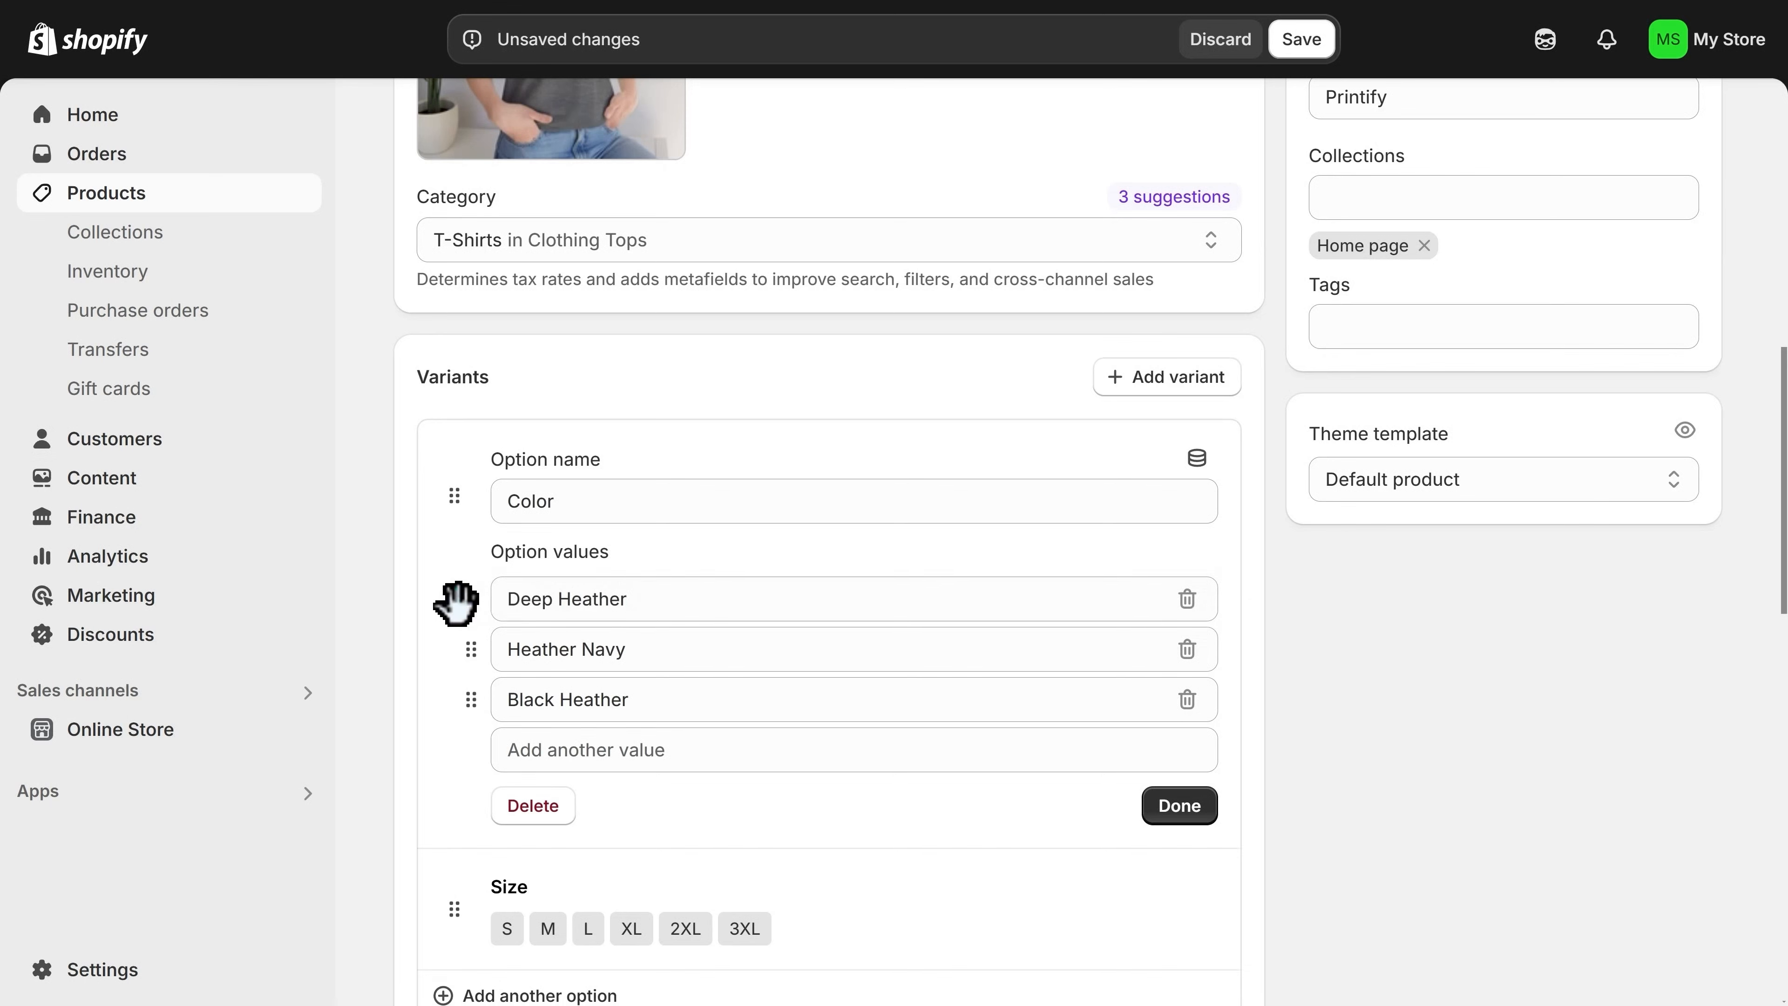
left_click(1173, 822)
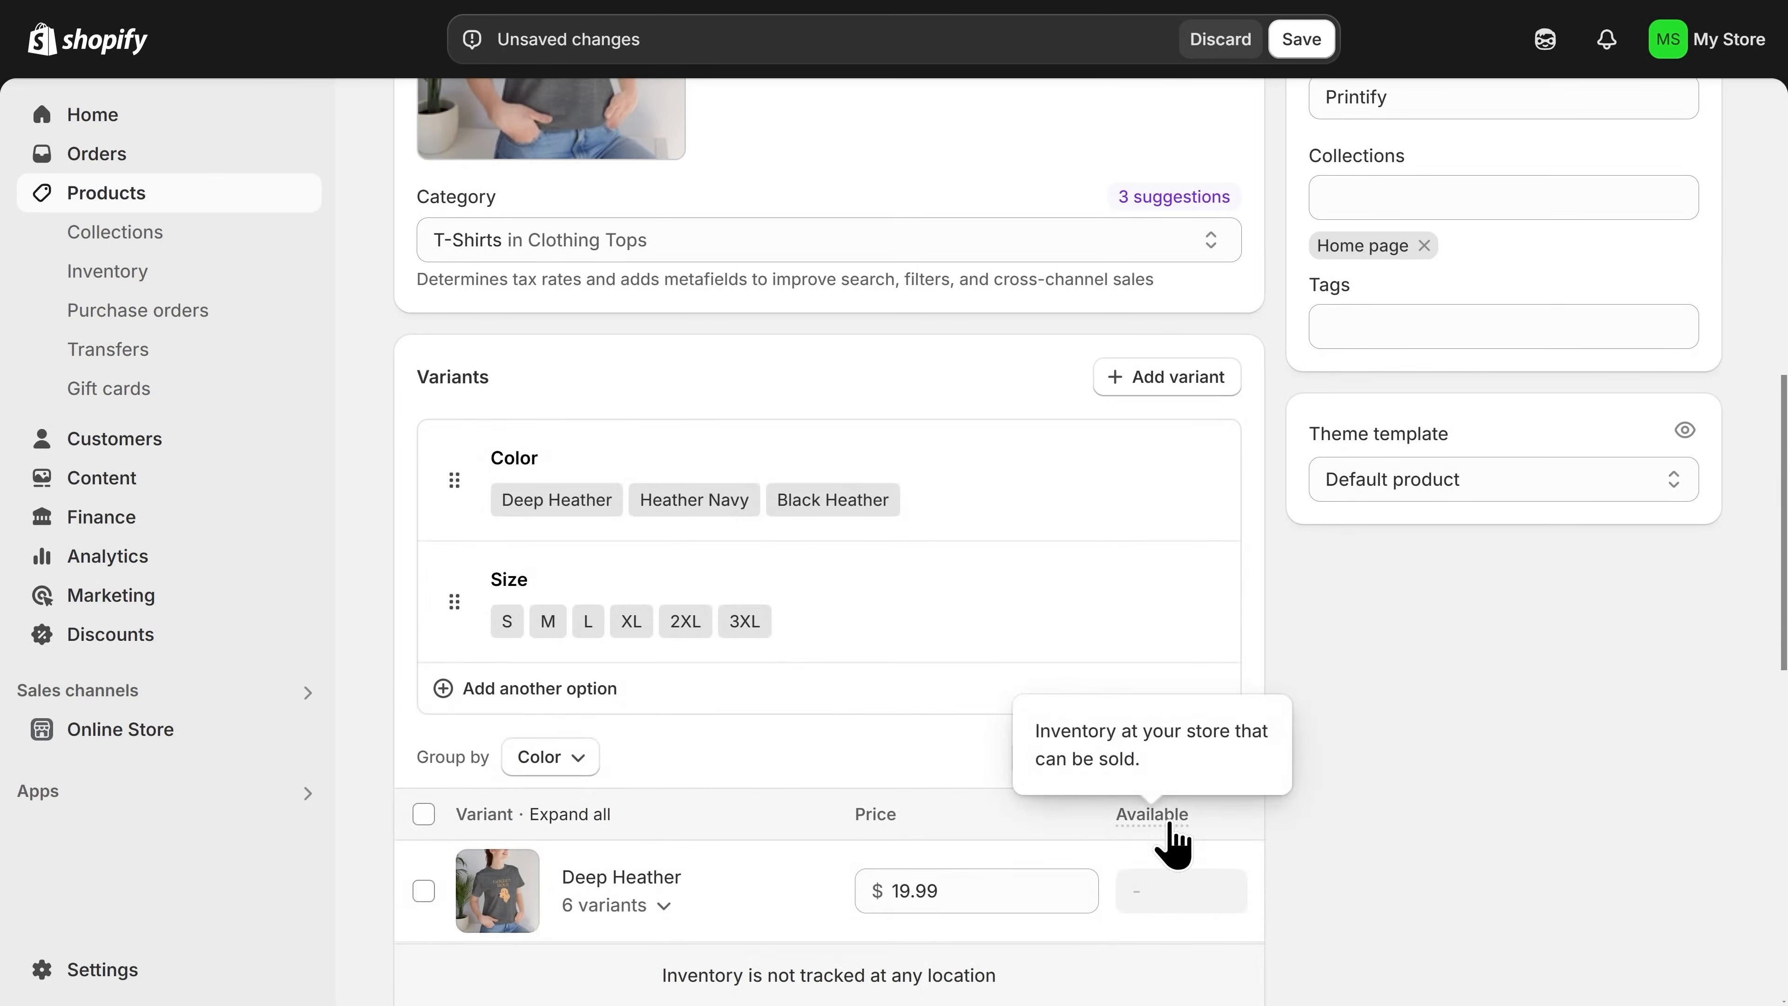
scroll(751, 732, "down", 6)
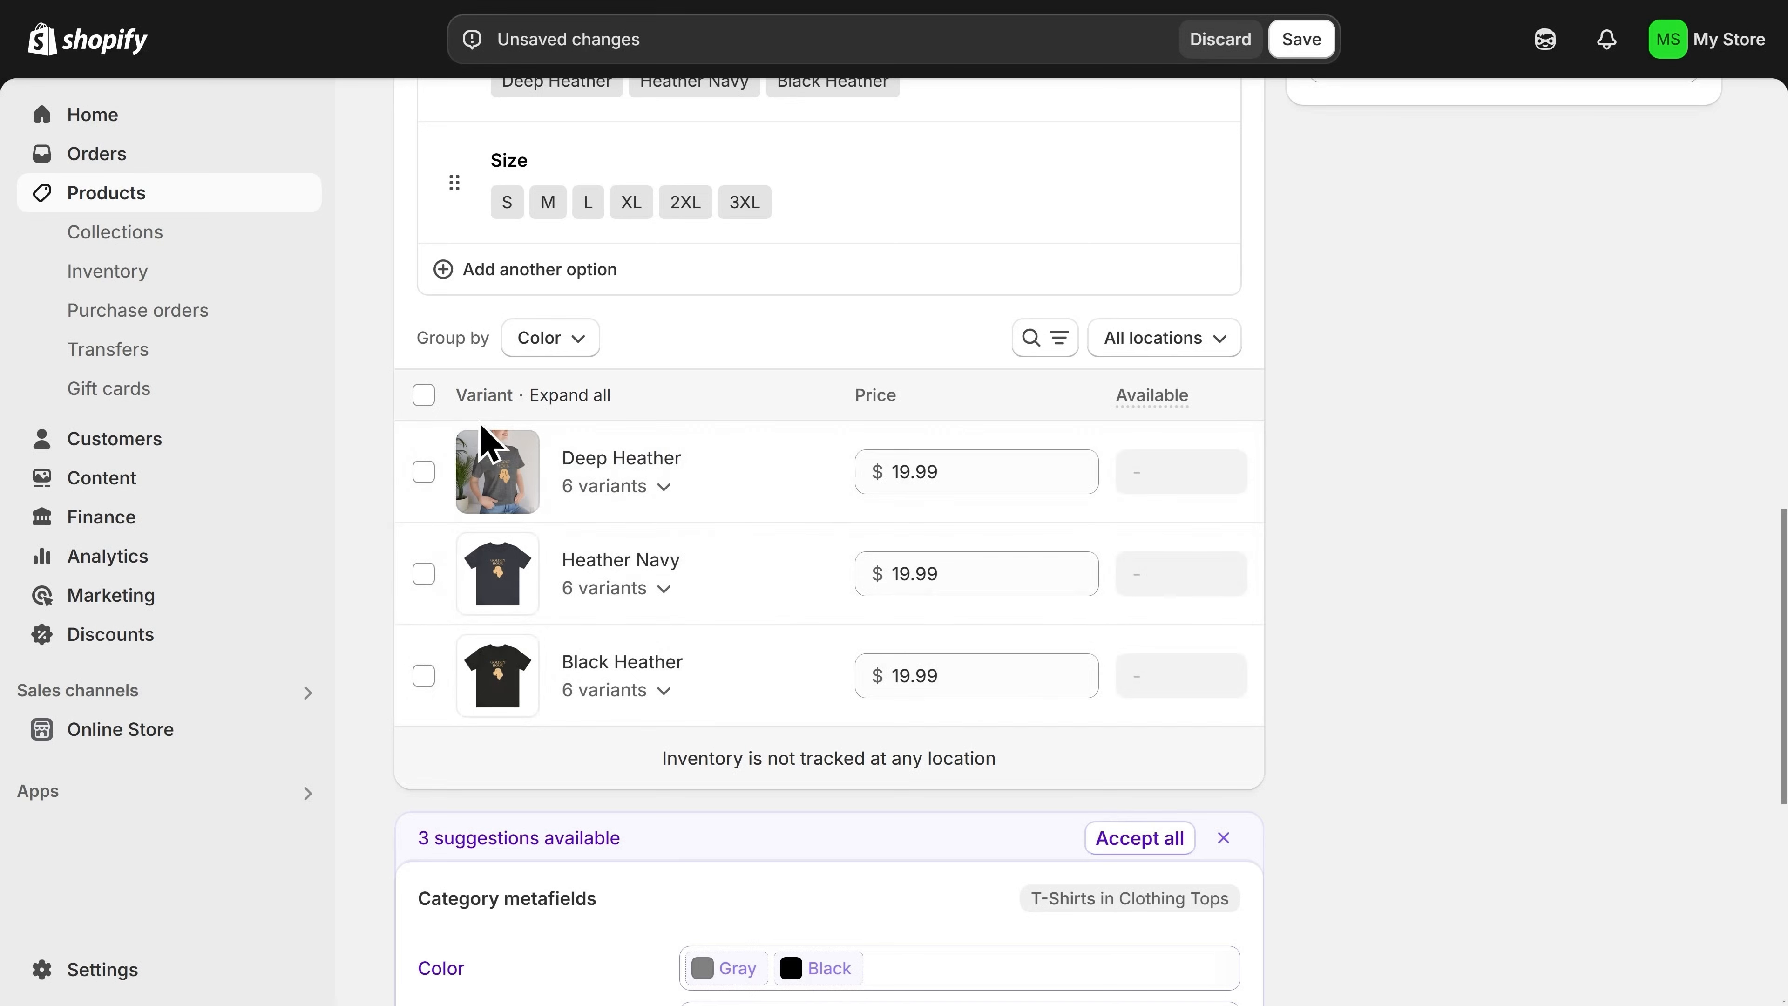
left_click(424, 396)
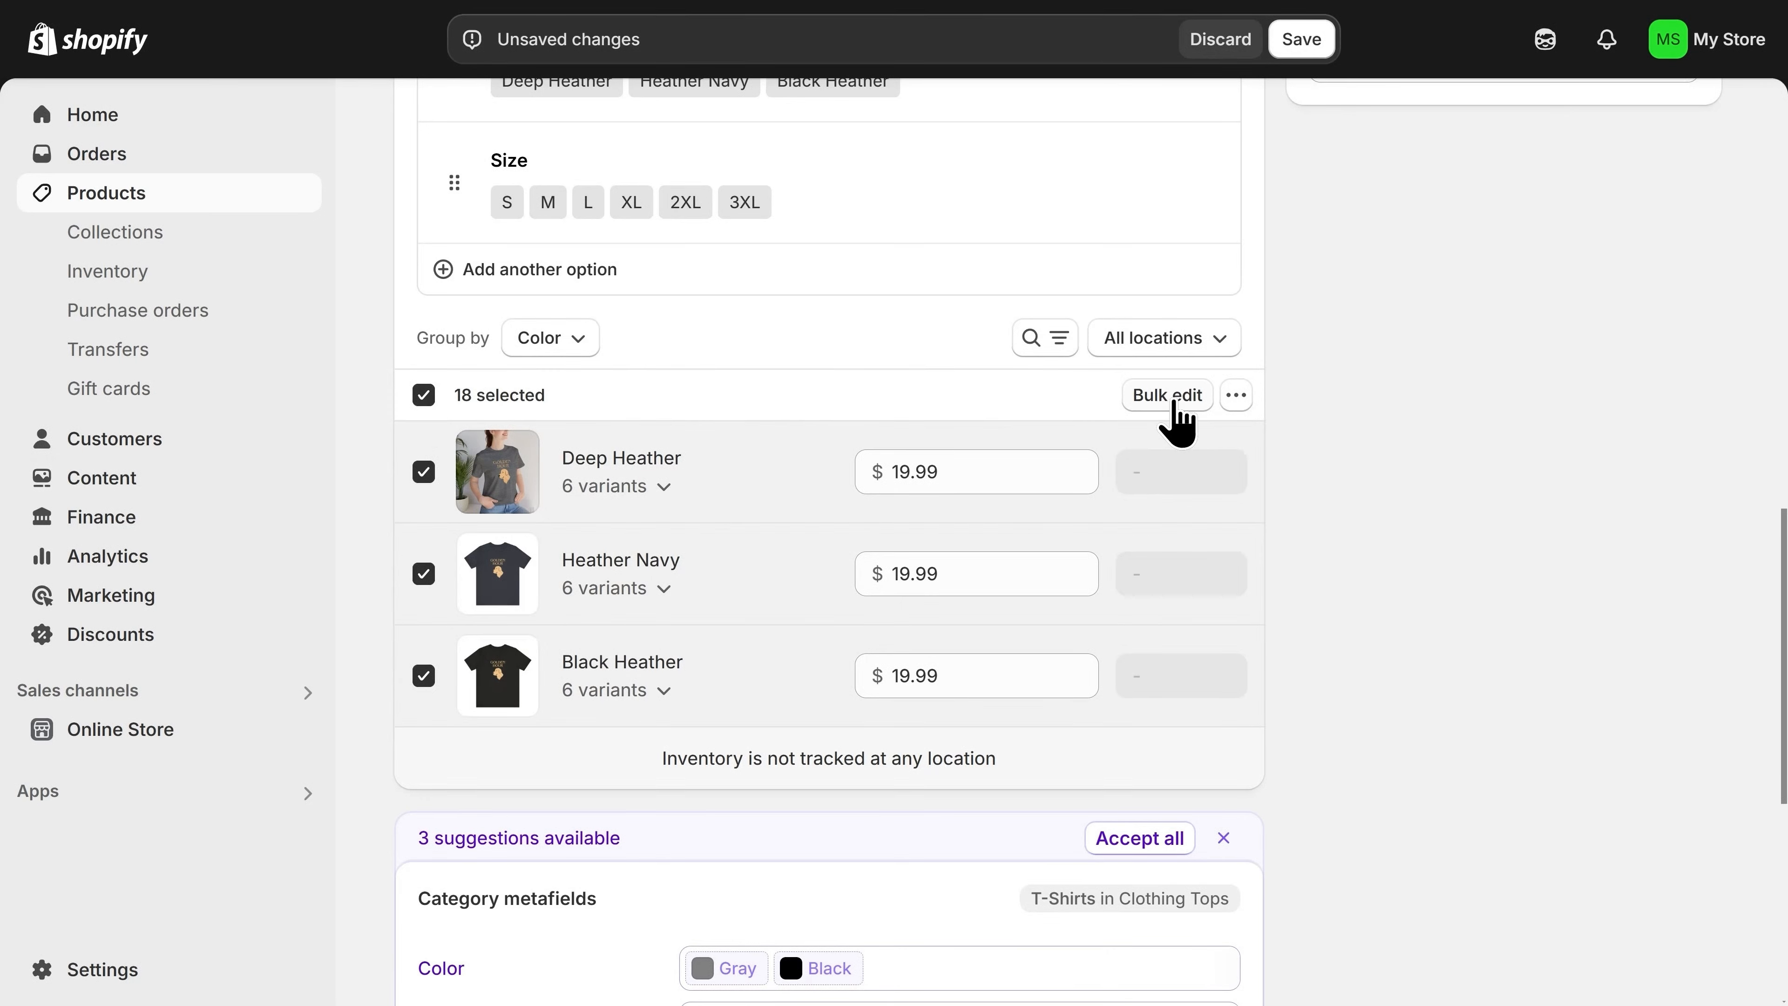
left_click(423, 395)
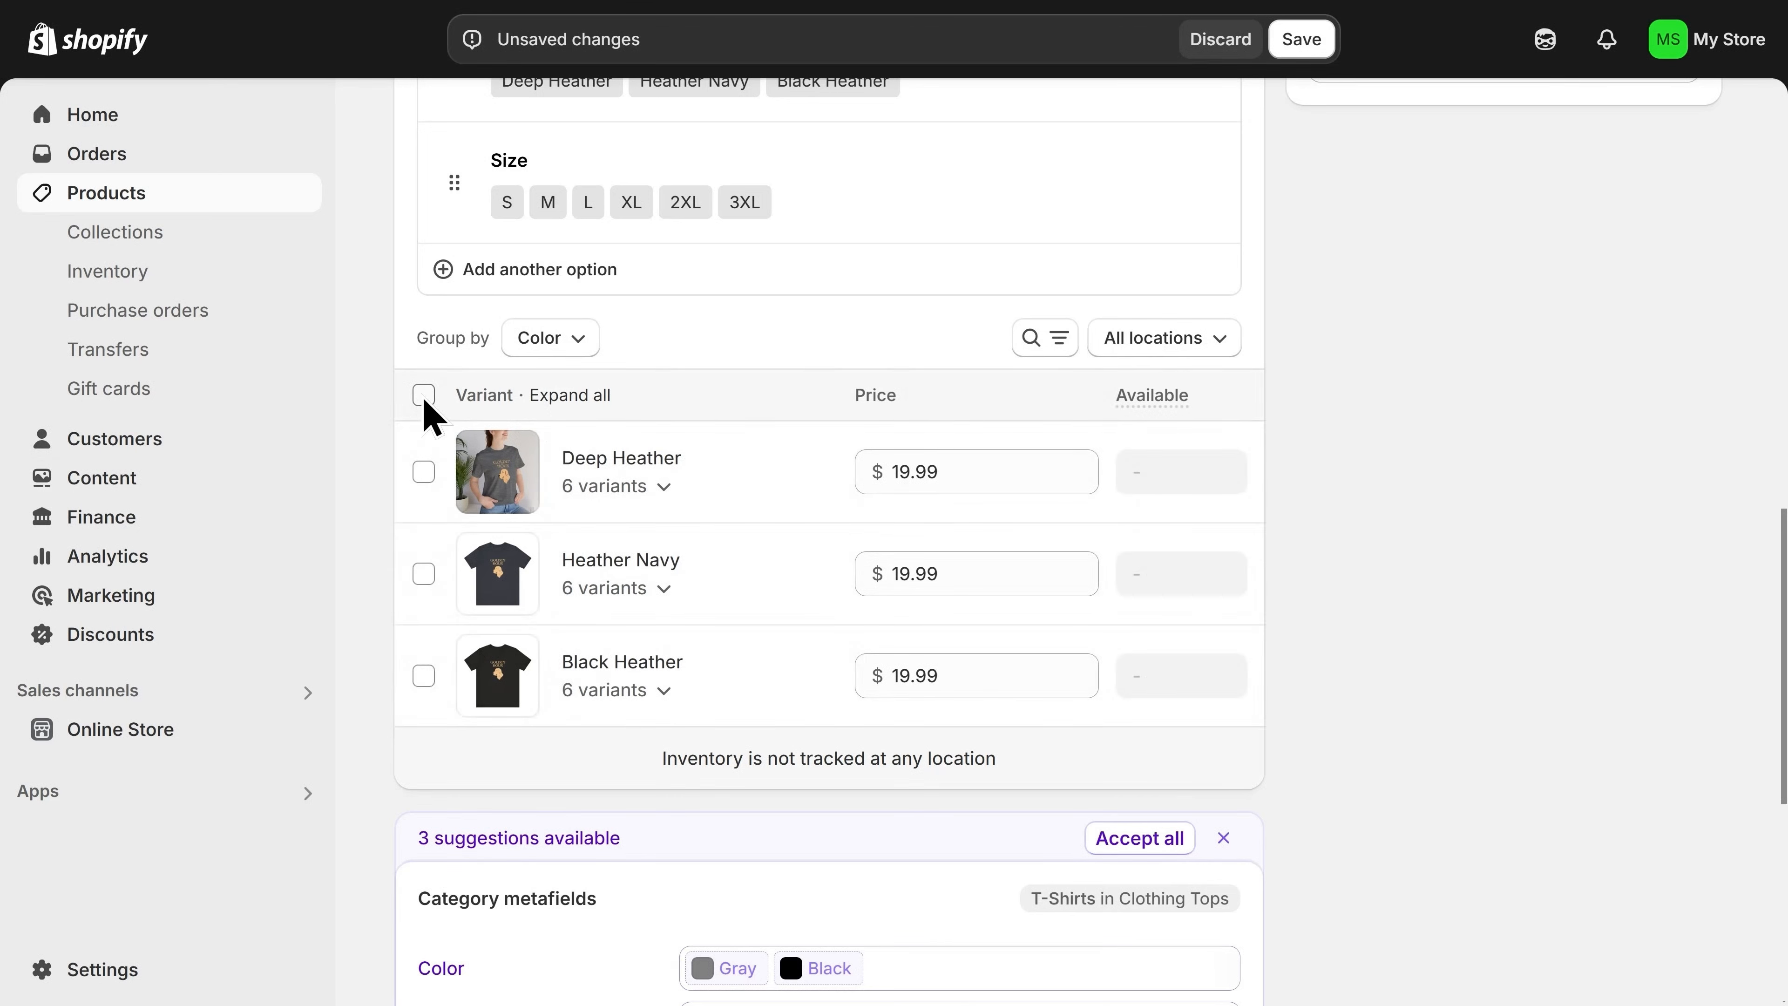
Accept all suggested category metafields for color and neckline and save the product.
scroll(678, 670, "down", 3)
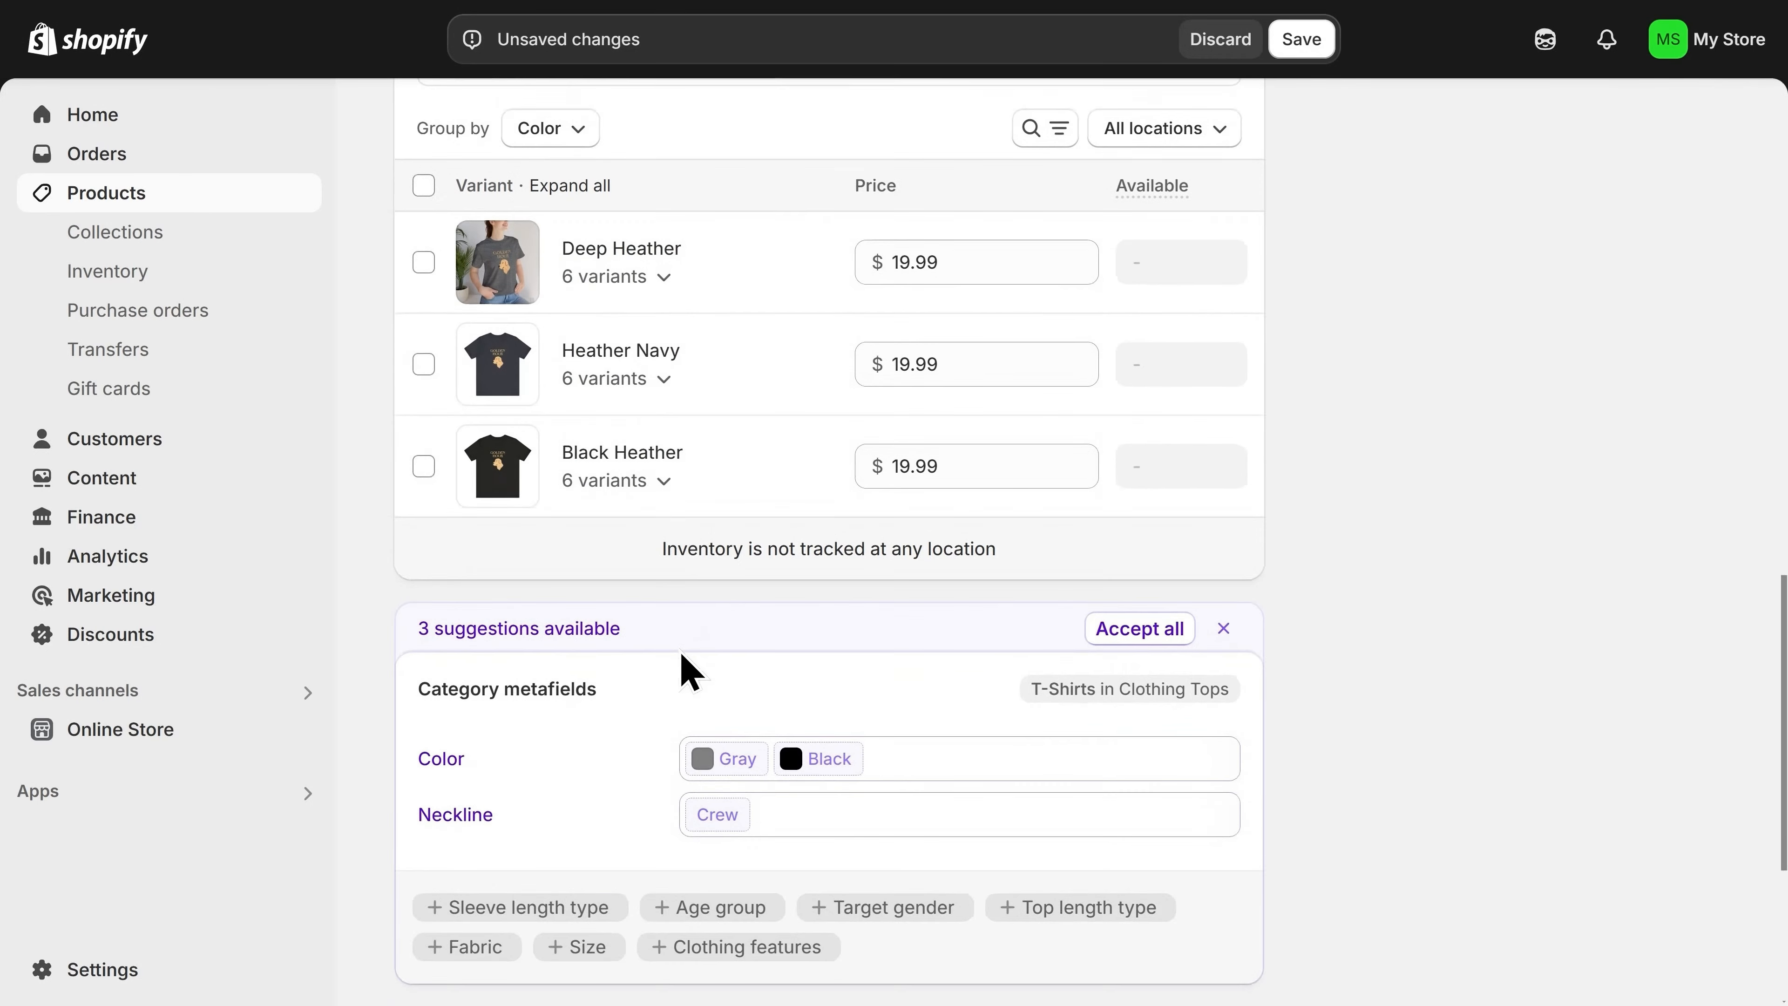
scroll(680, 662, "down", 4)
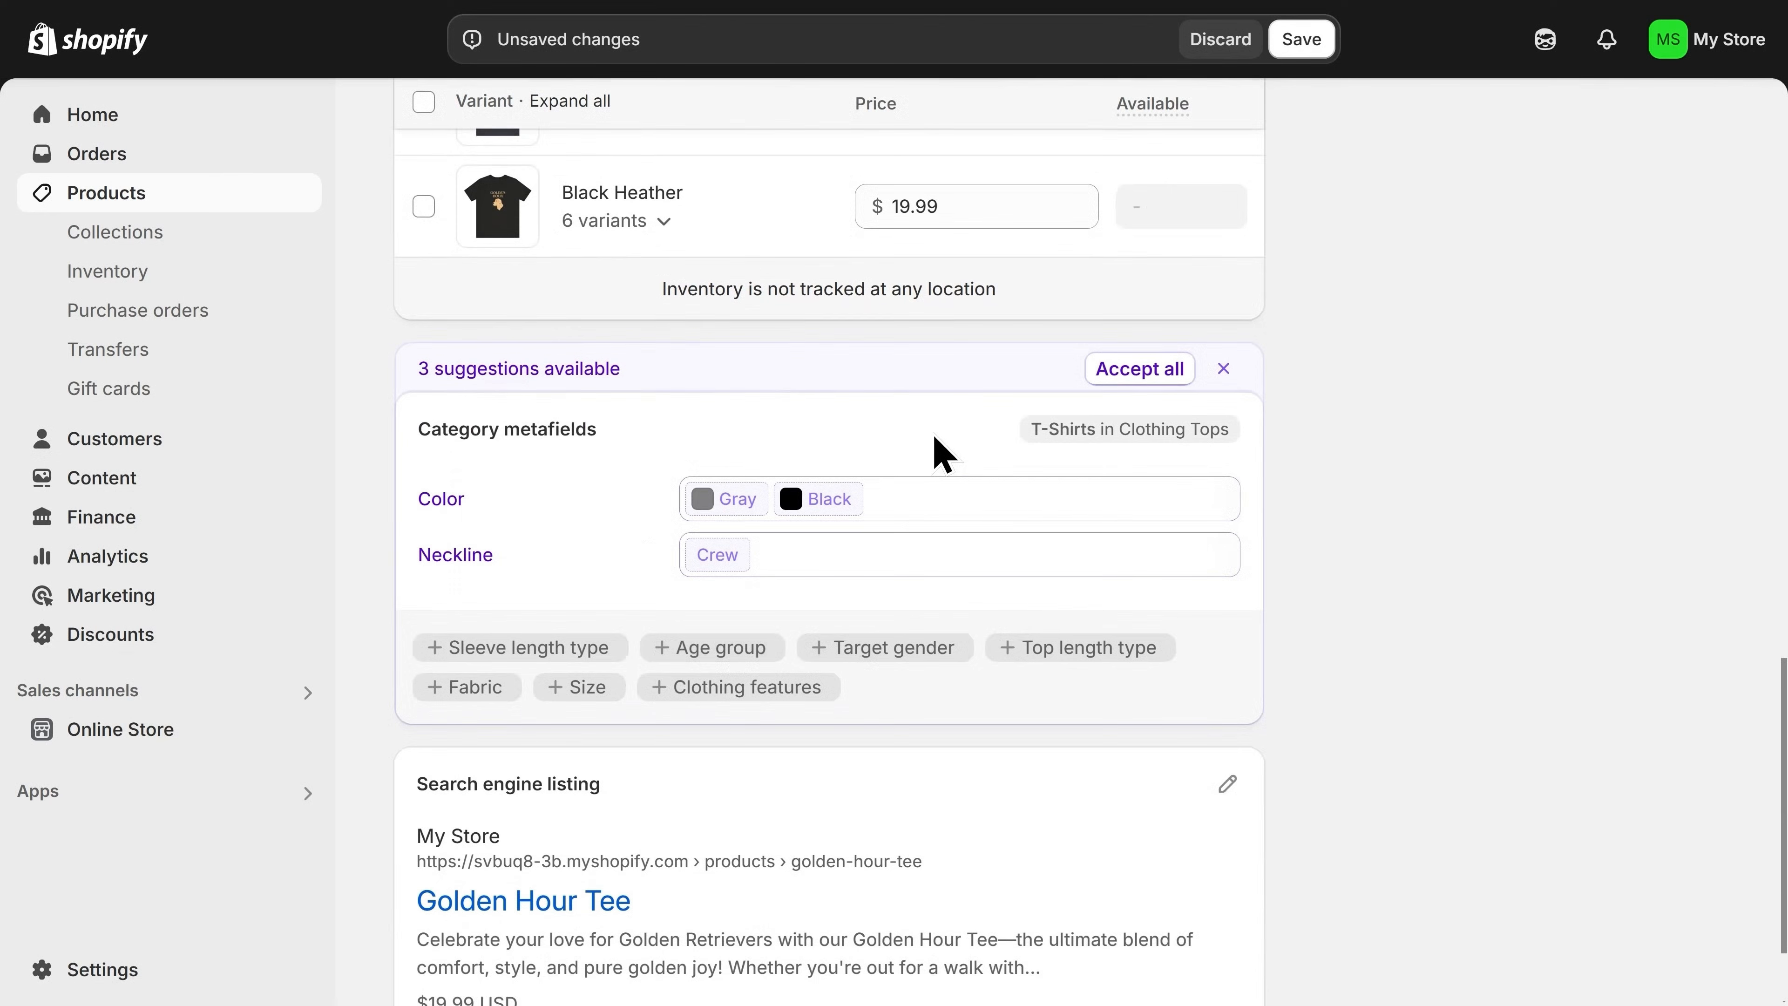
left_click(1131, 372)
scroll(1154, 458, "down", 2)
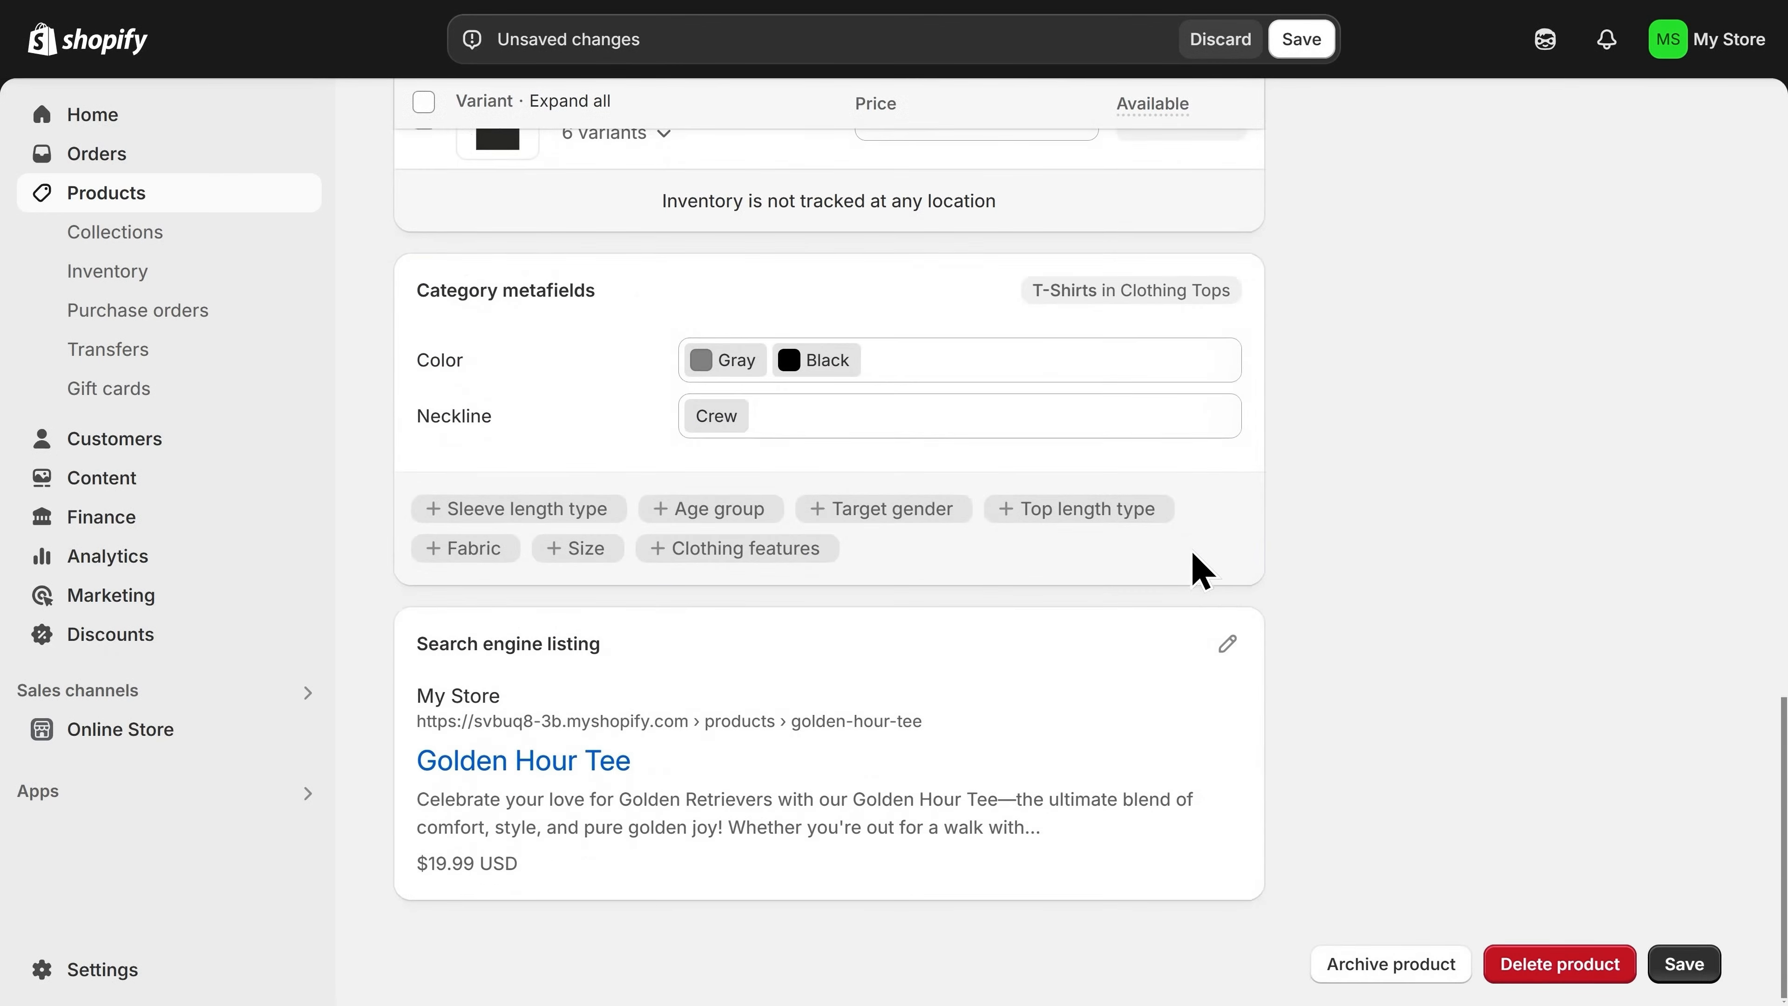
left_click(1683, 967)
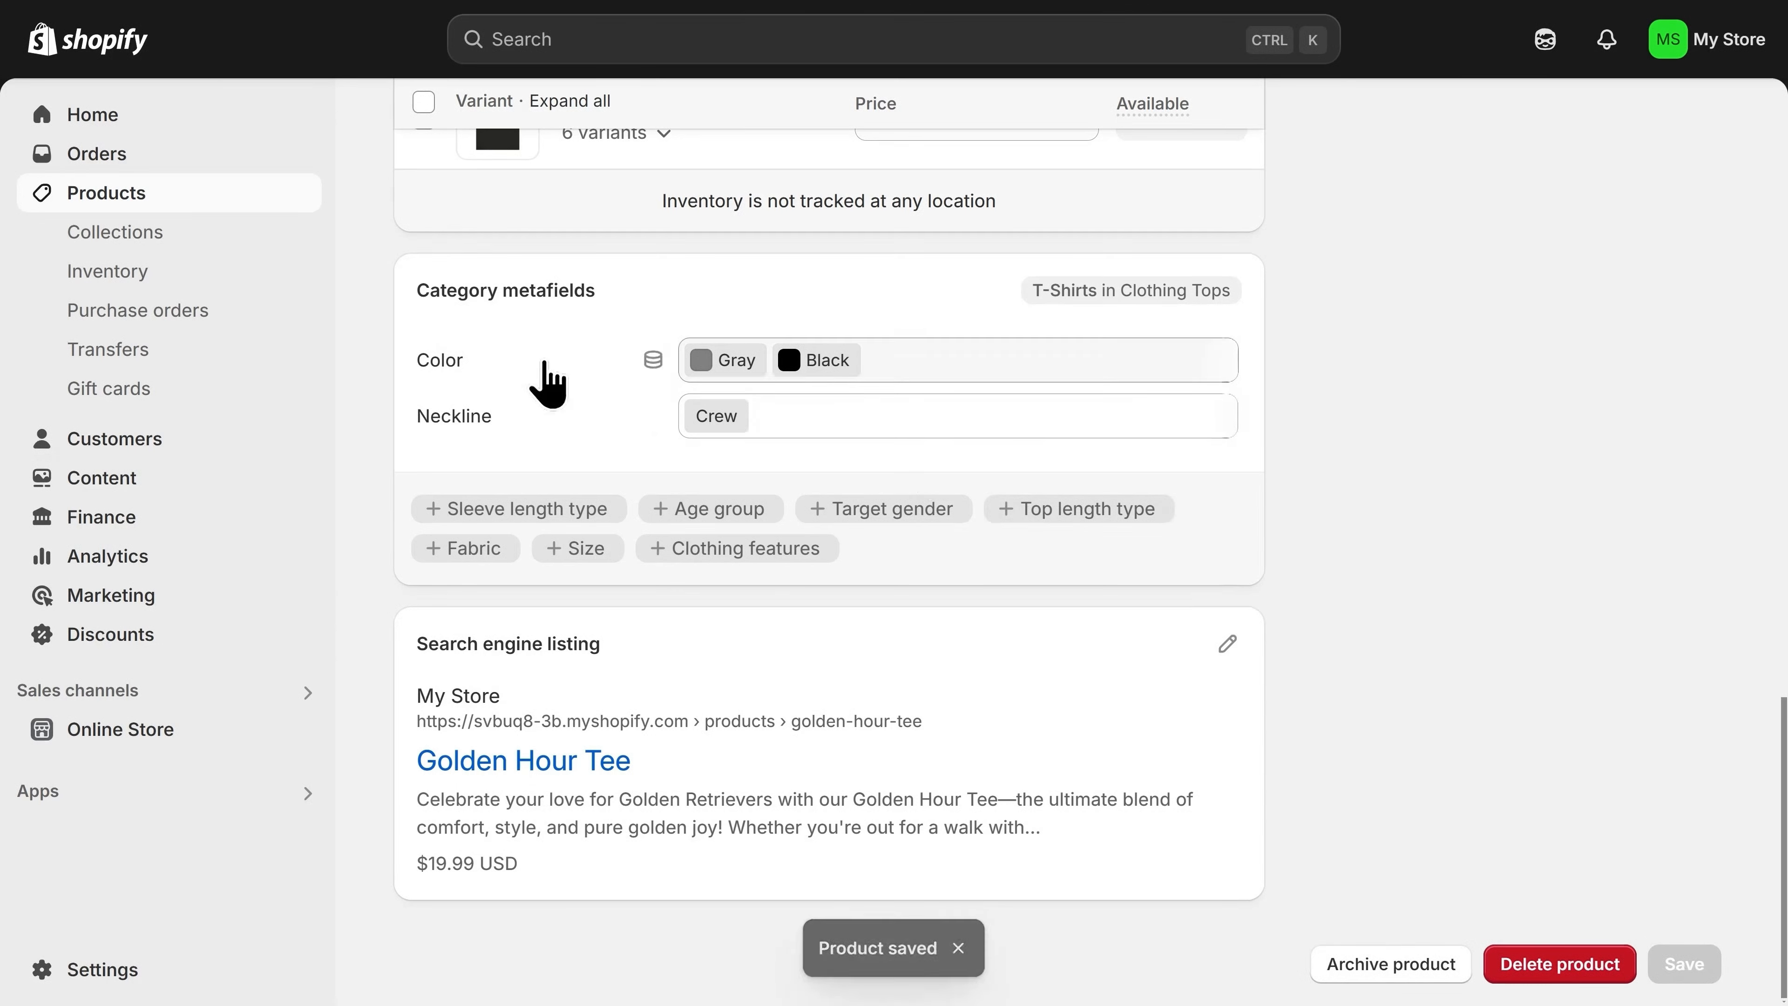
Start a new product collection titled "Golden Retriever Tees", leaving its description empty.
left_click(123, 239)
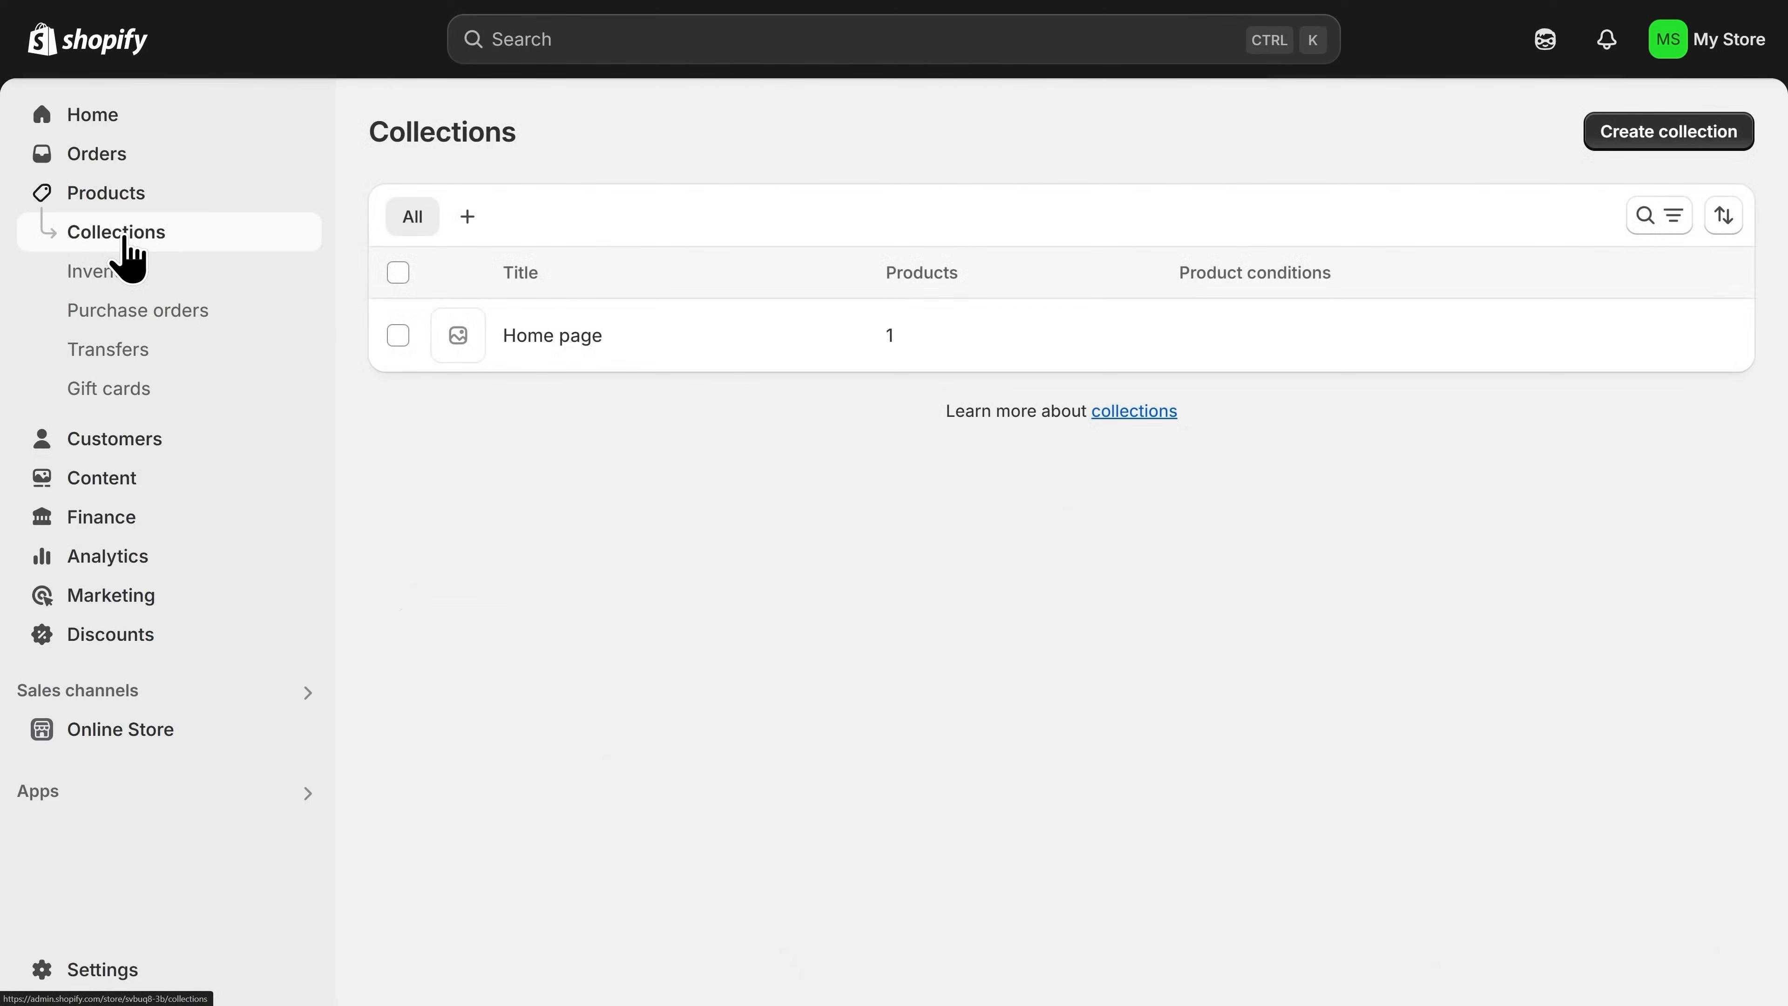
left_click(1671, 149)
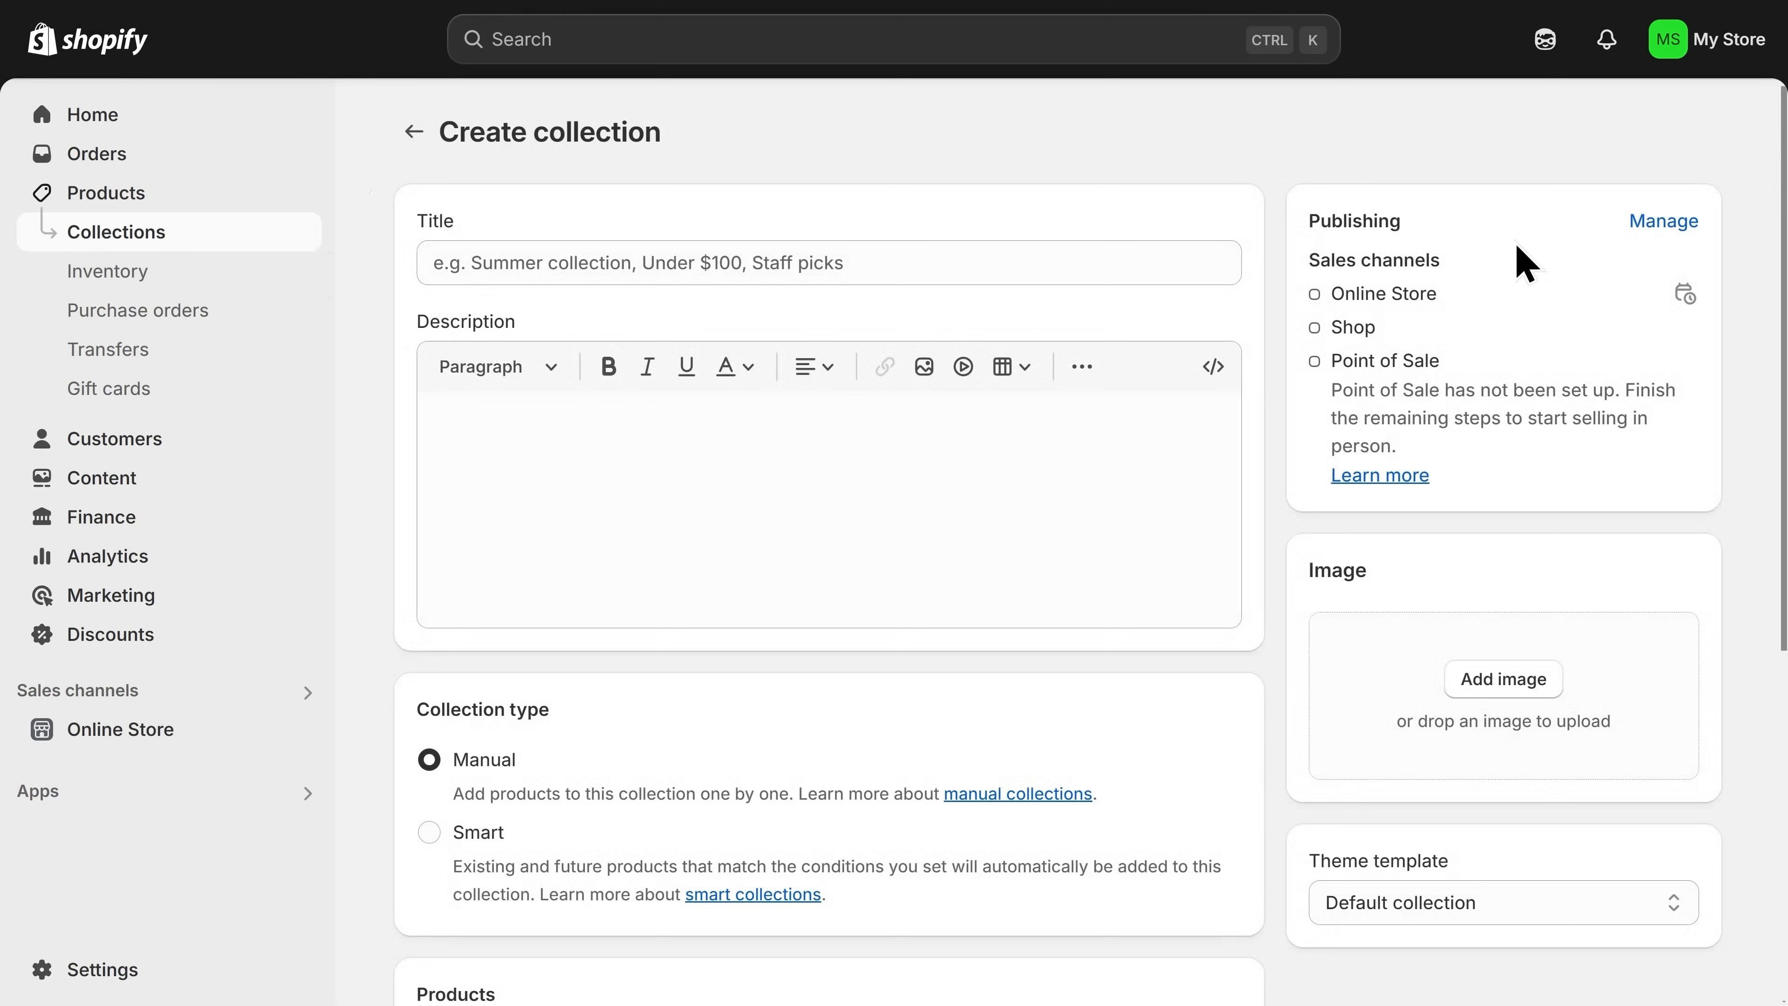
left_click(787, 264)
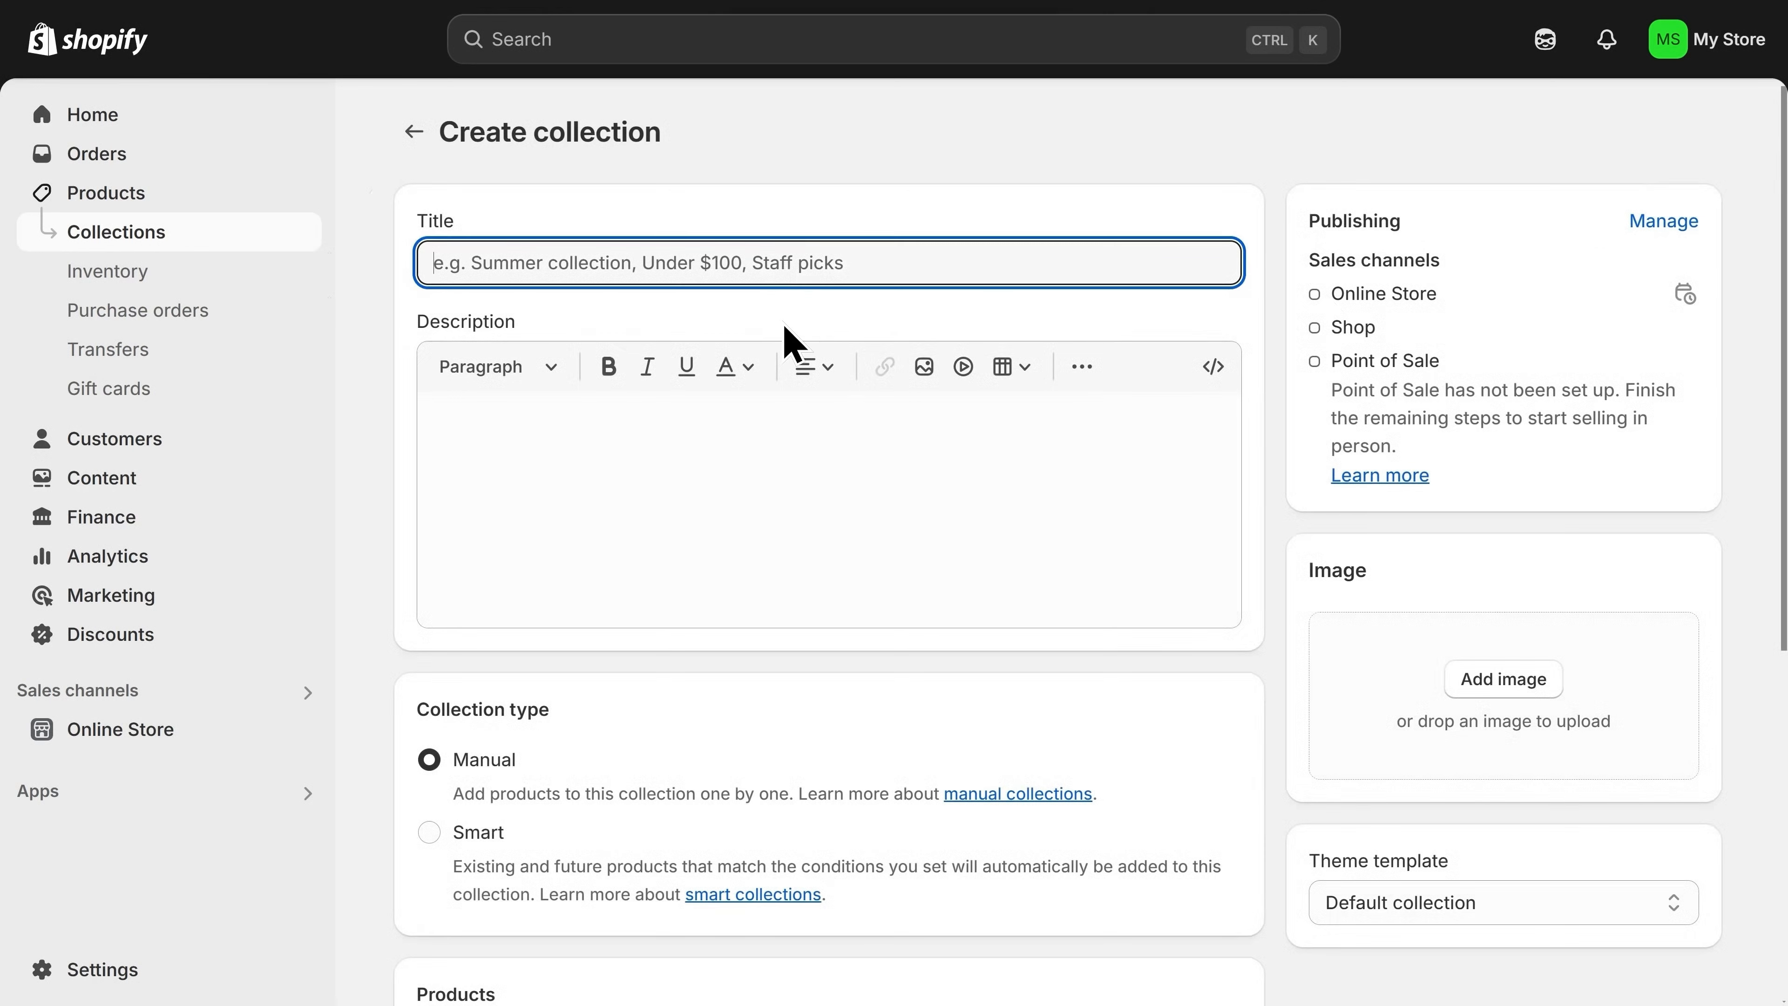
type("Golden Retriever Tees")
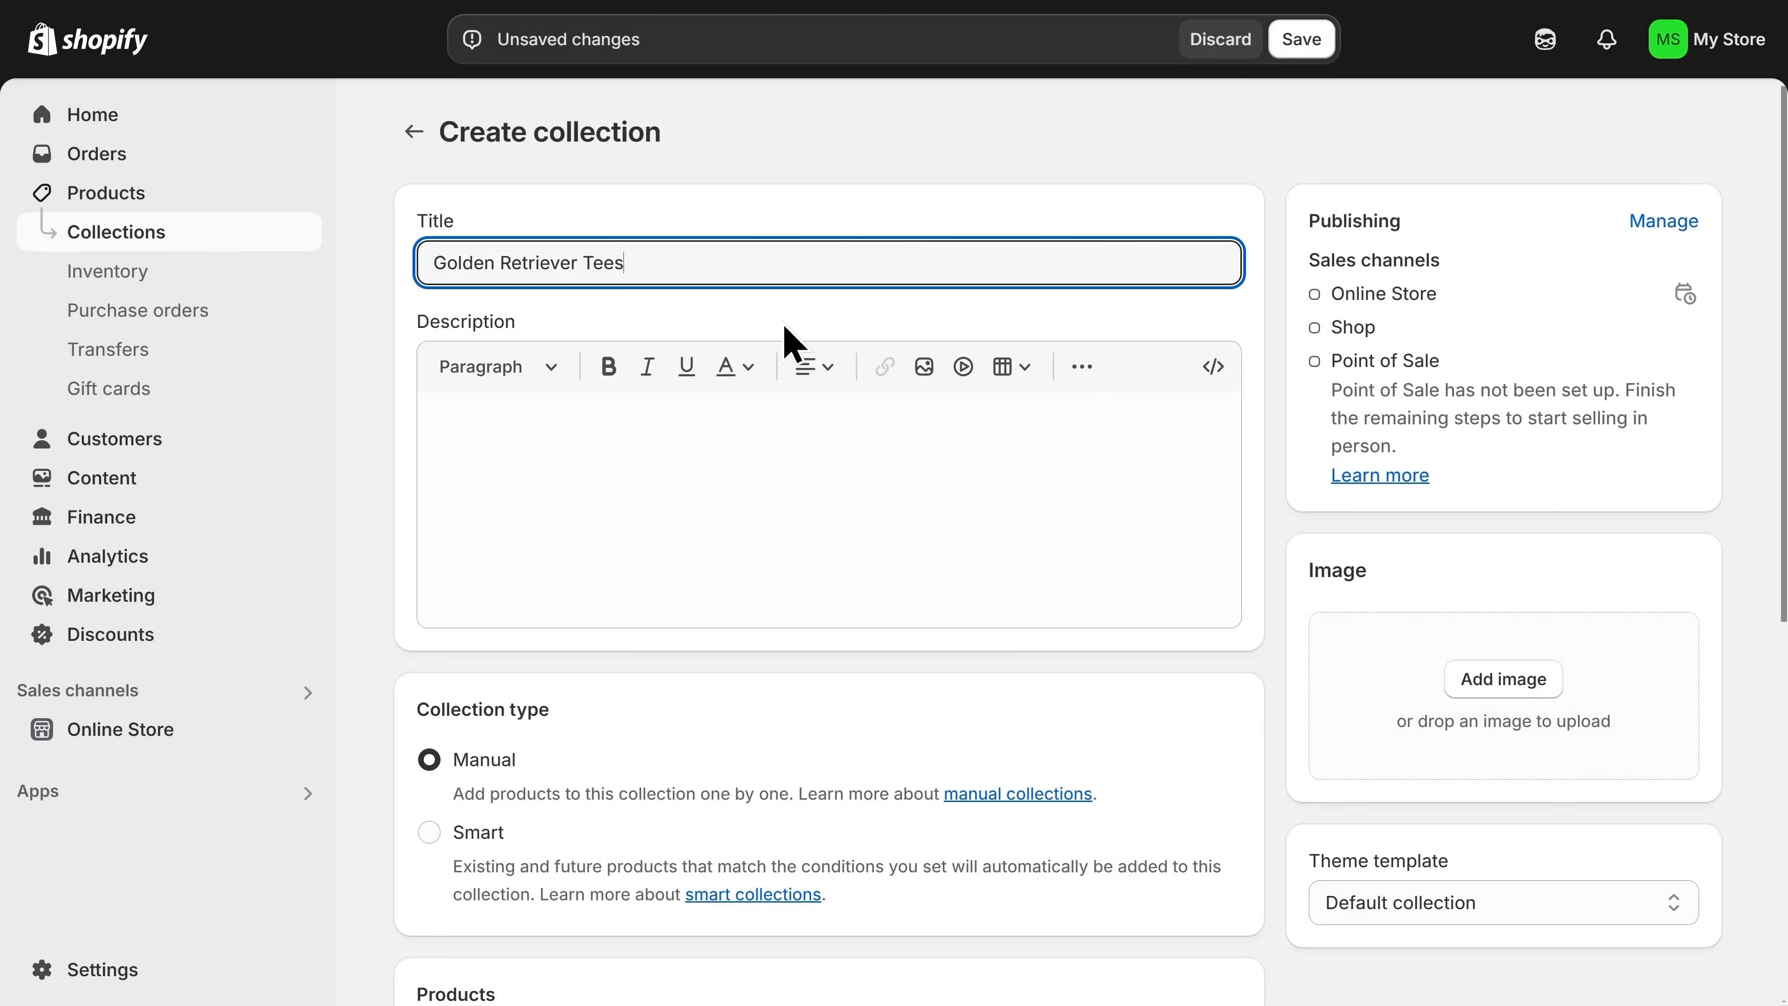
left_click(602, 444)
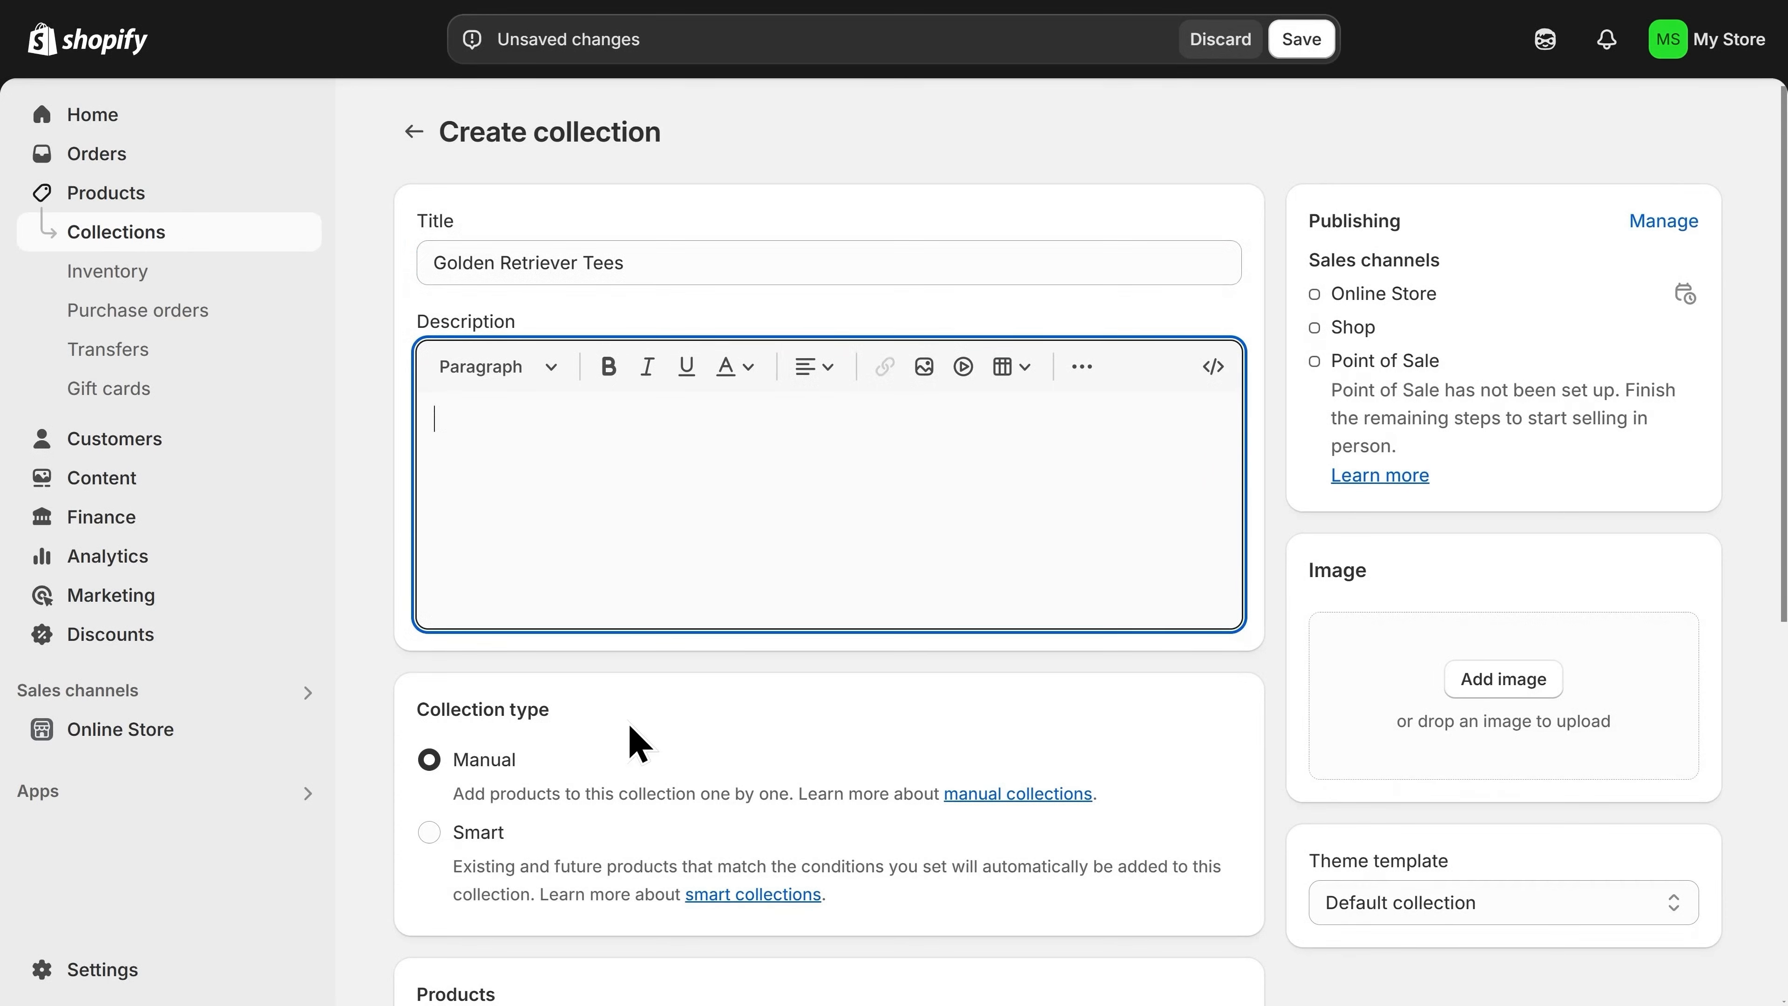
Keep the collection type manual, search the products for "Tee" and add the Golden Hour Tee to the collection.
scroll(627, 731, "down", 3)
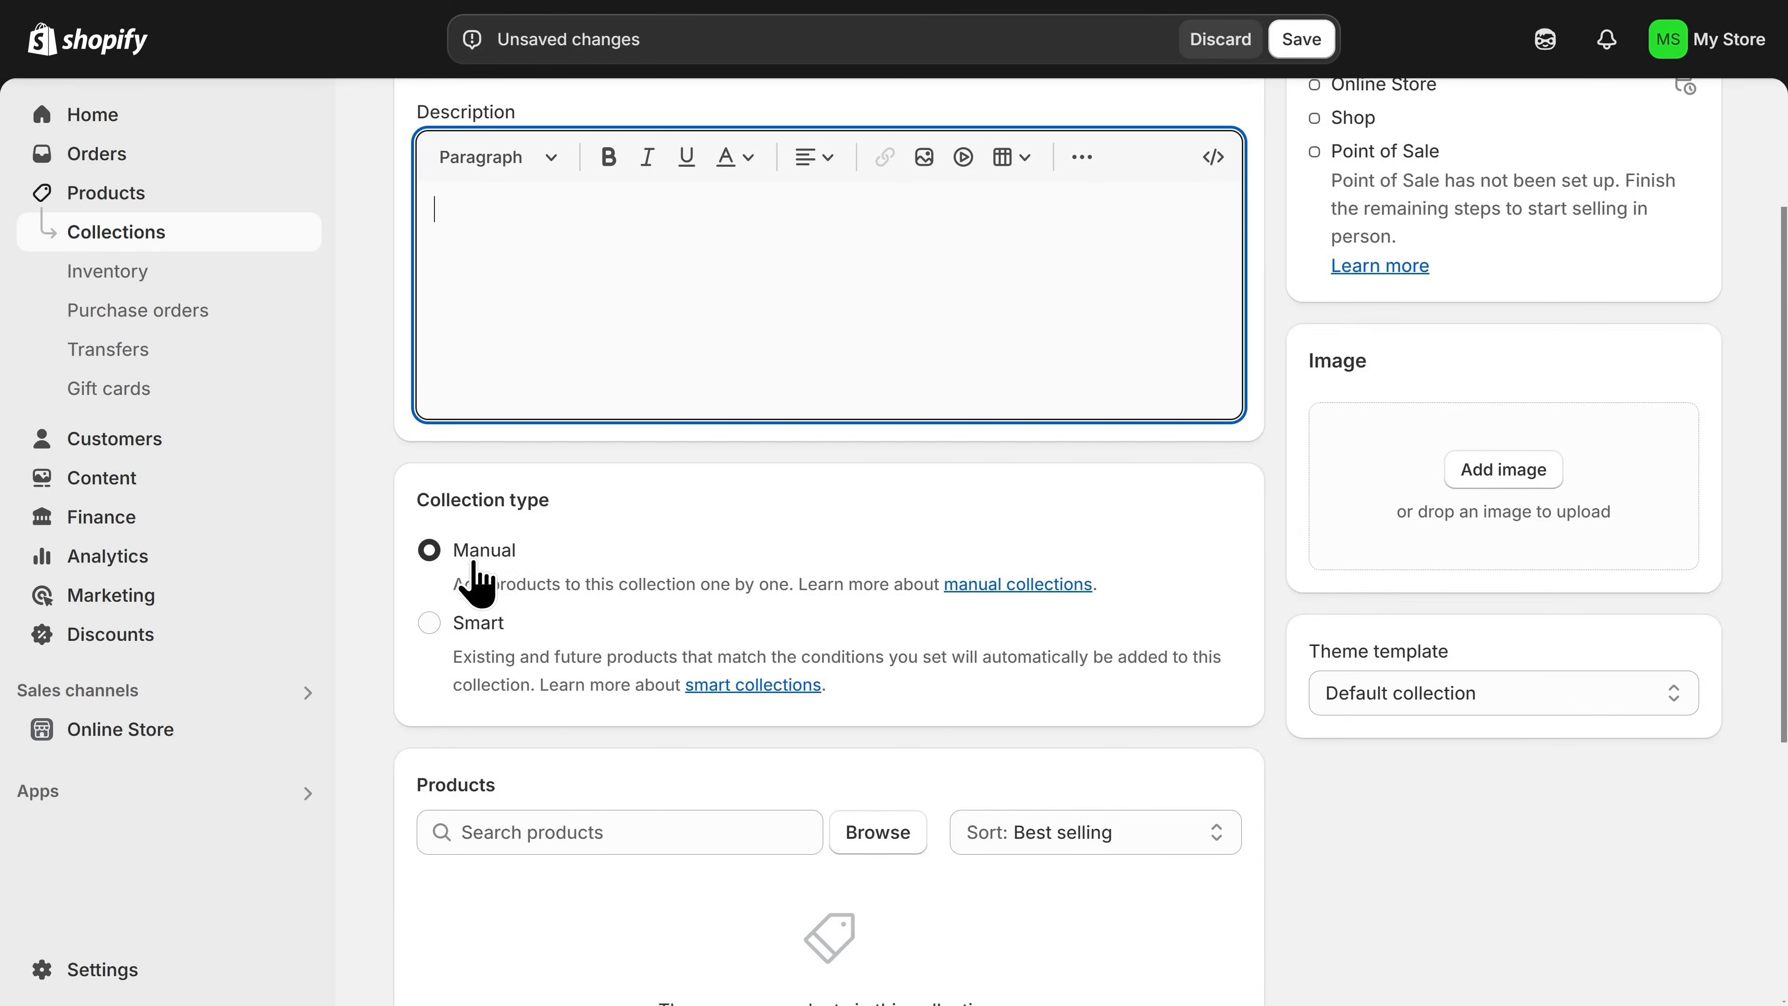
scroll(687, 671, "down", 4)
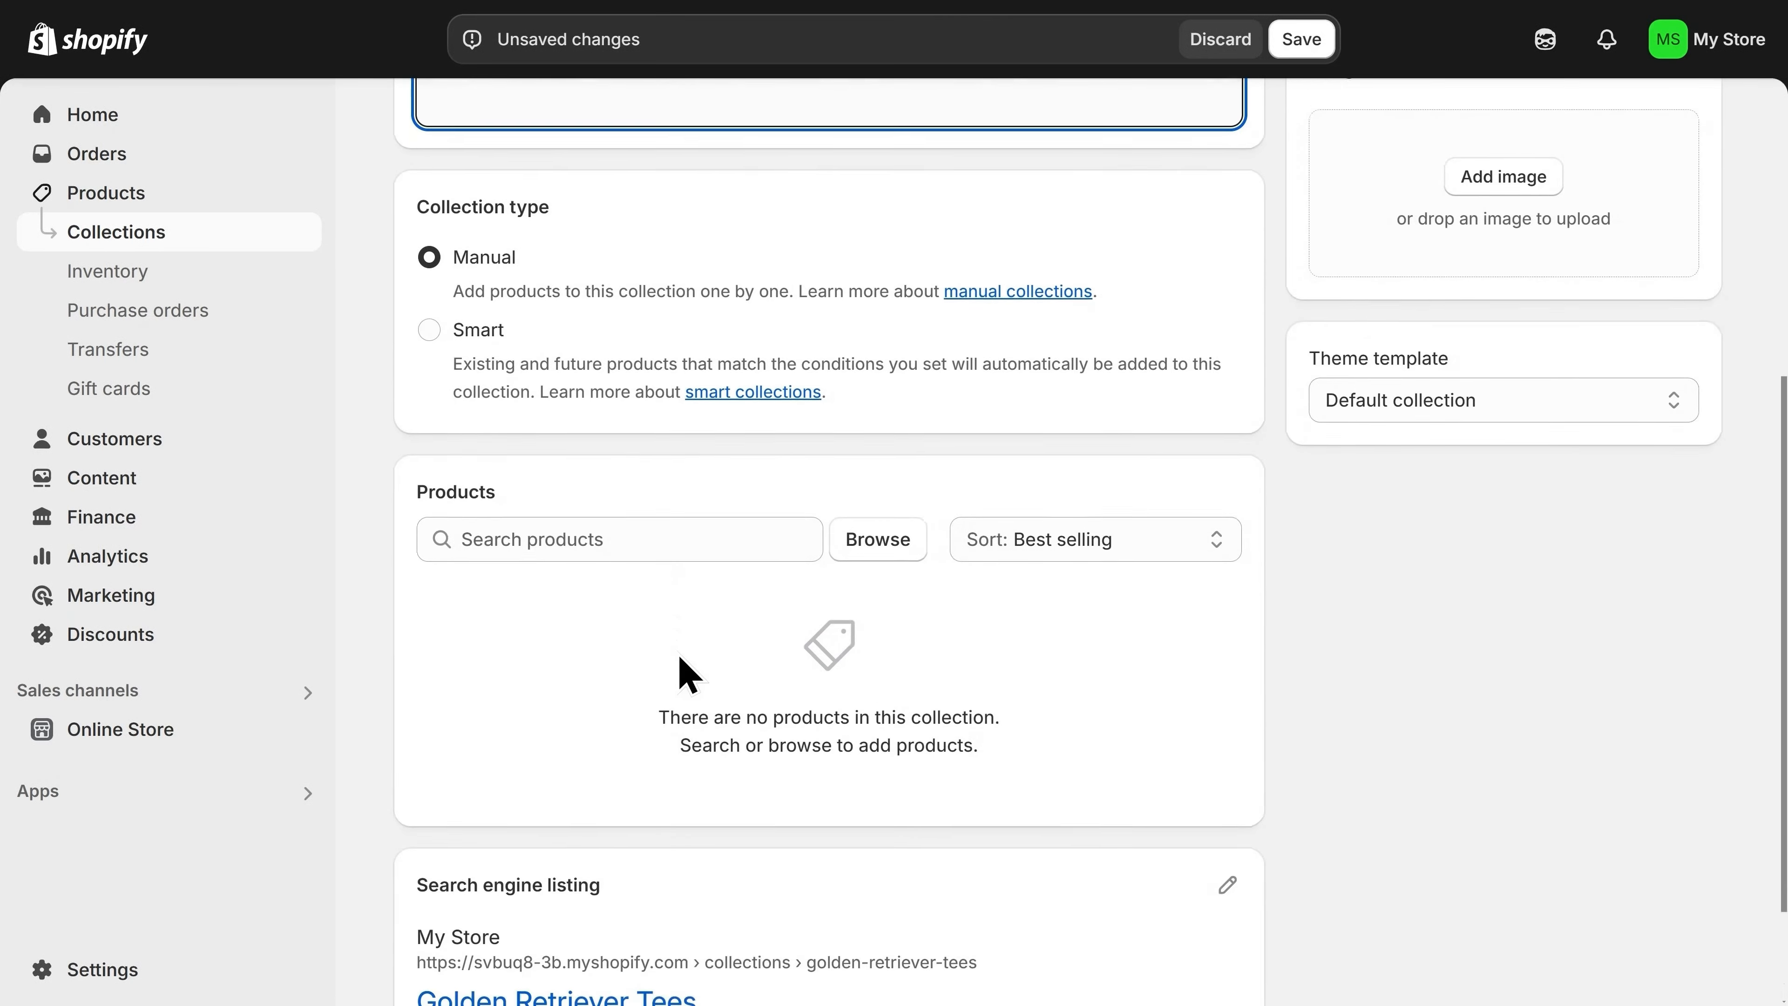
scroll(680, 660, "down", 1)
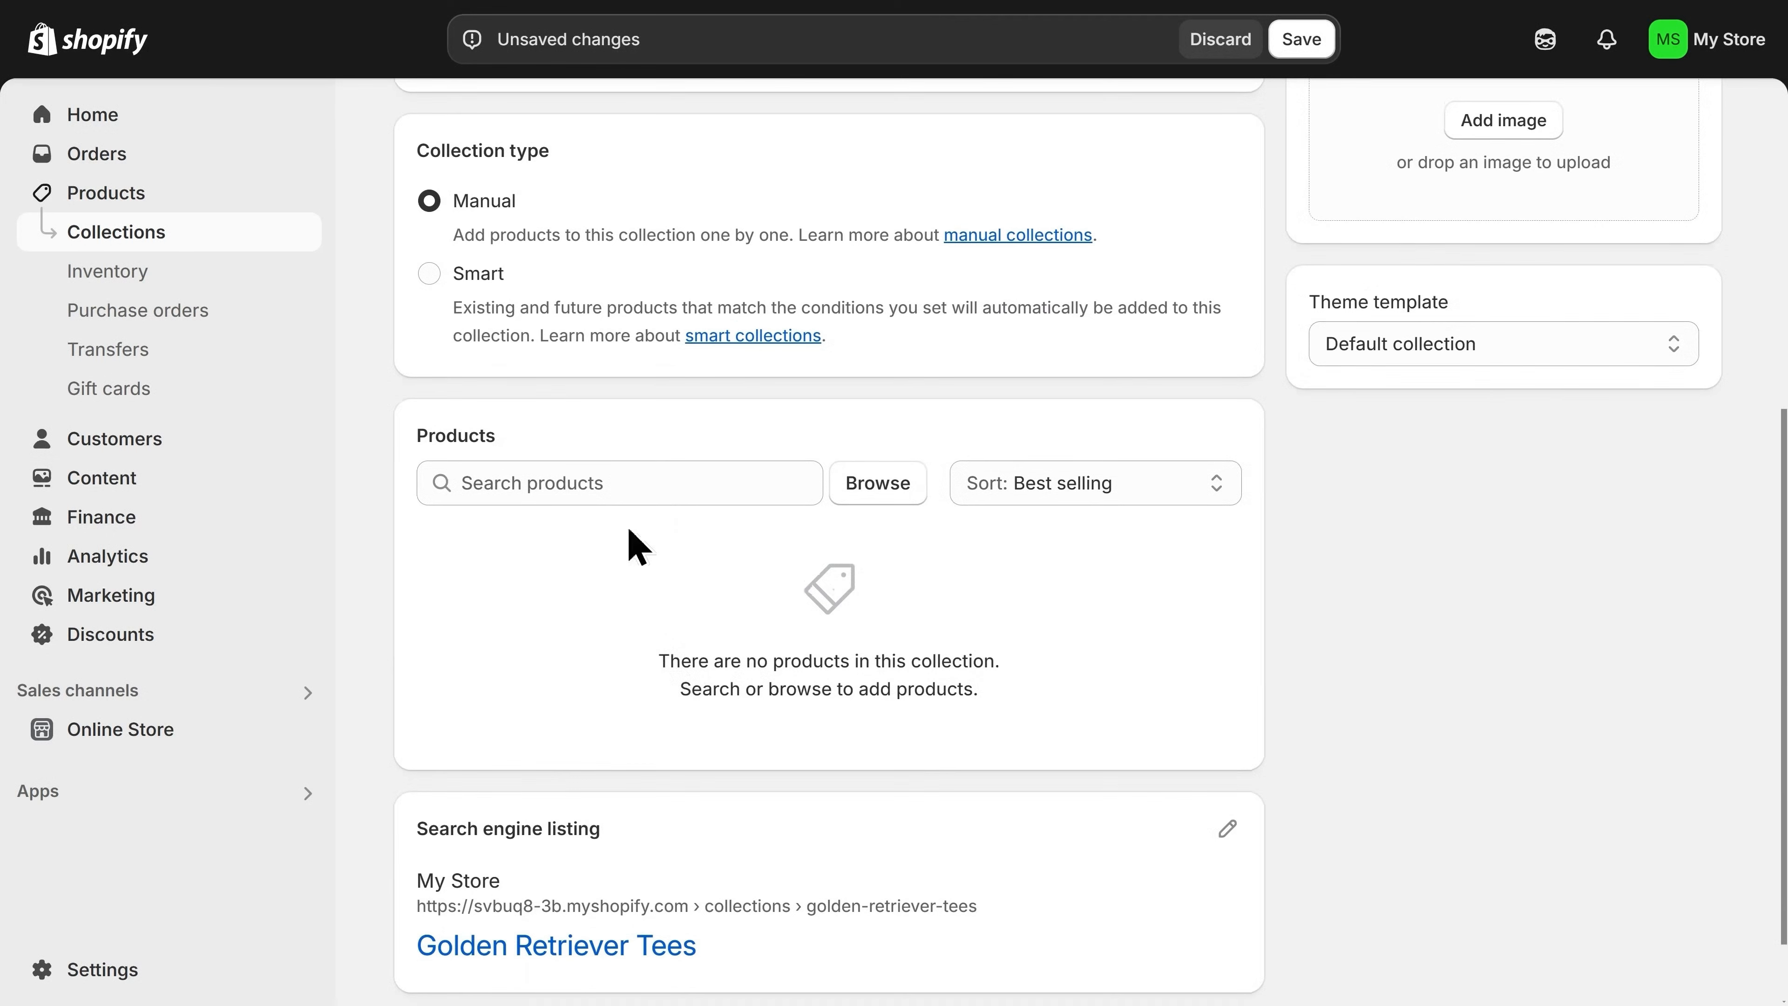
left_click(610, 485)
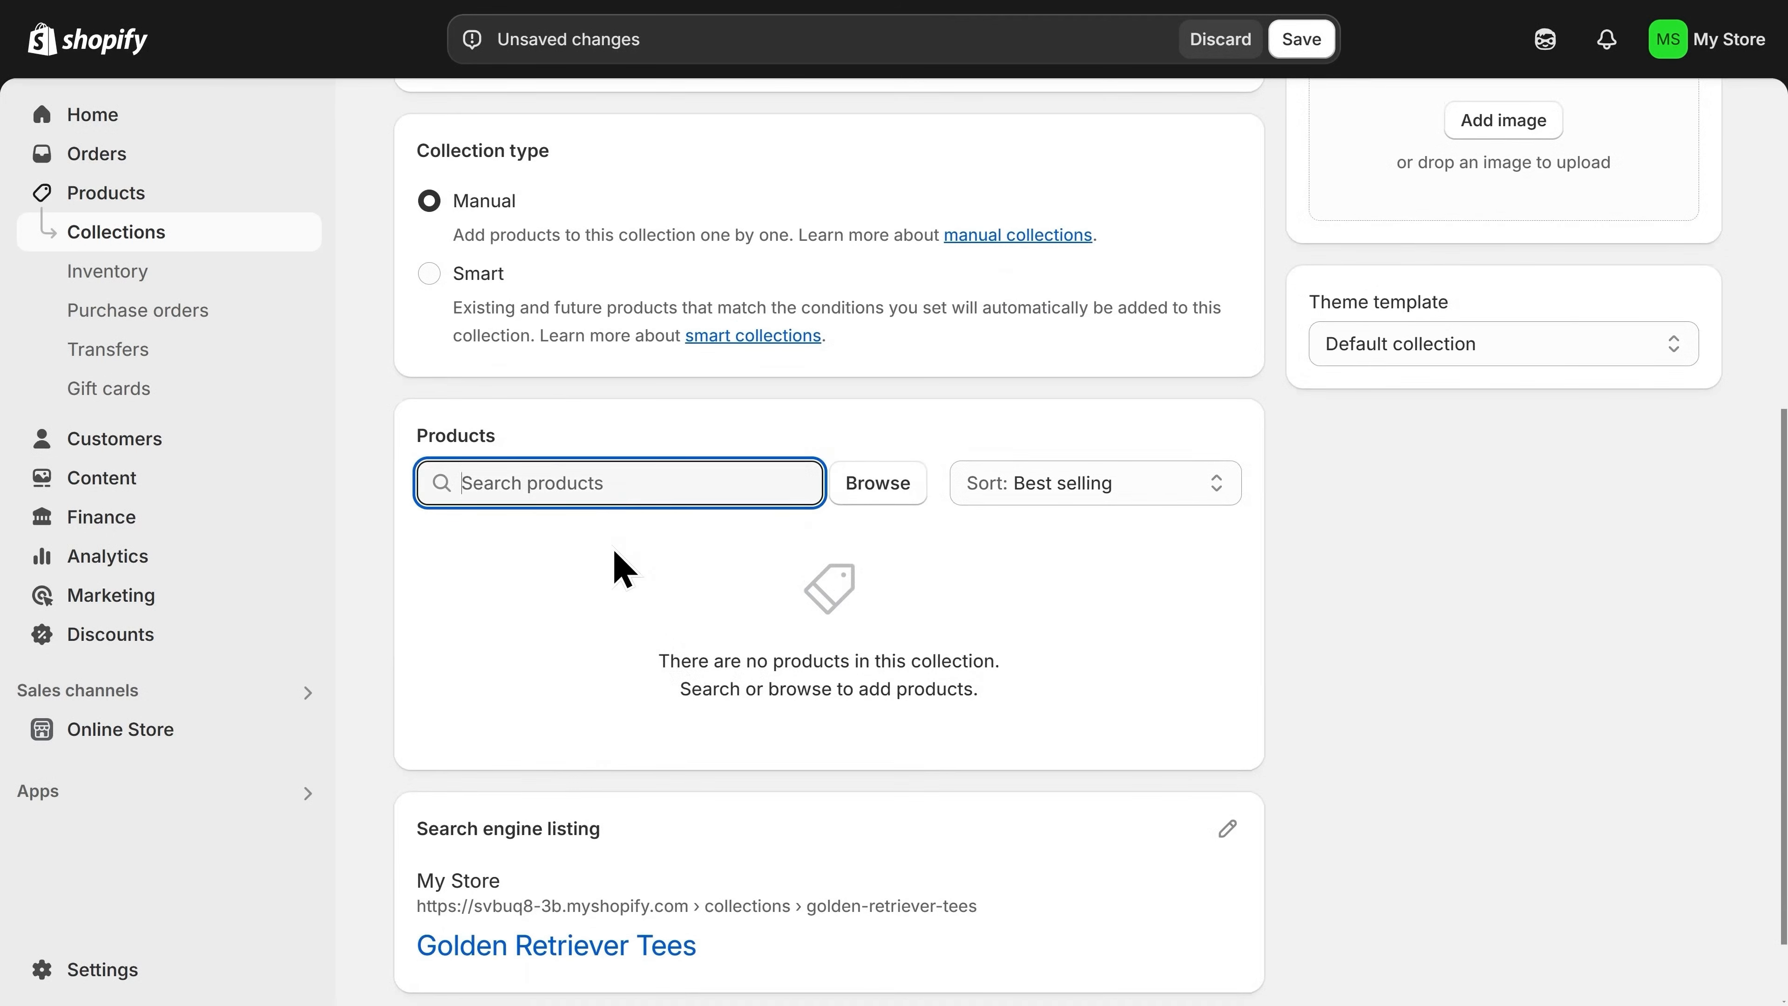
type("Tee")
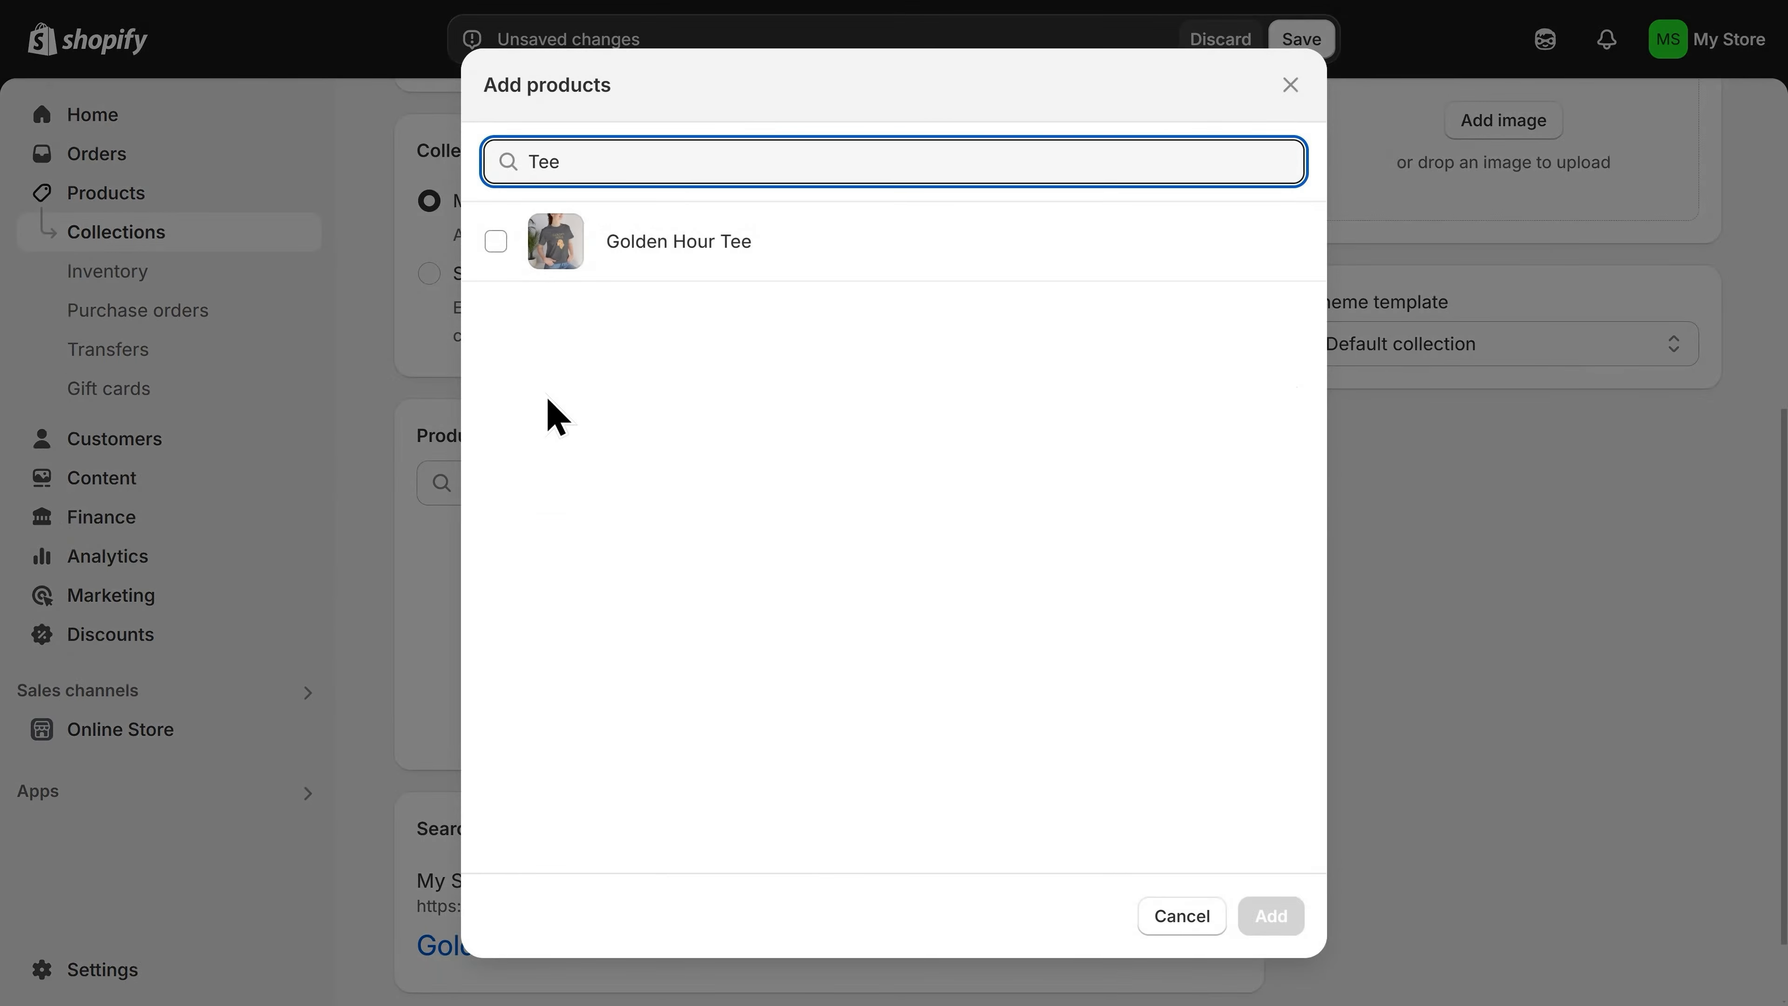
left_click(495, 241)
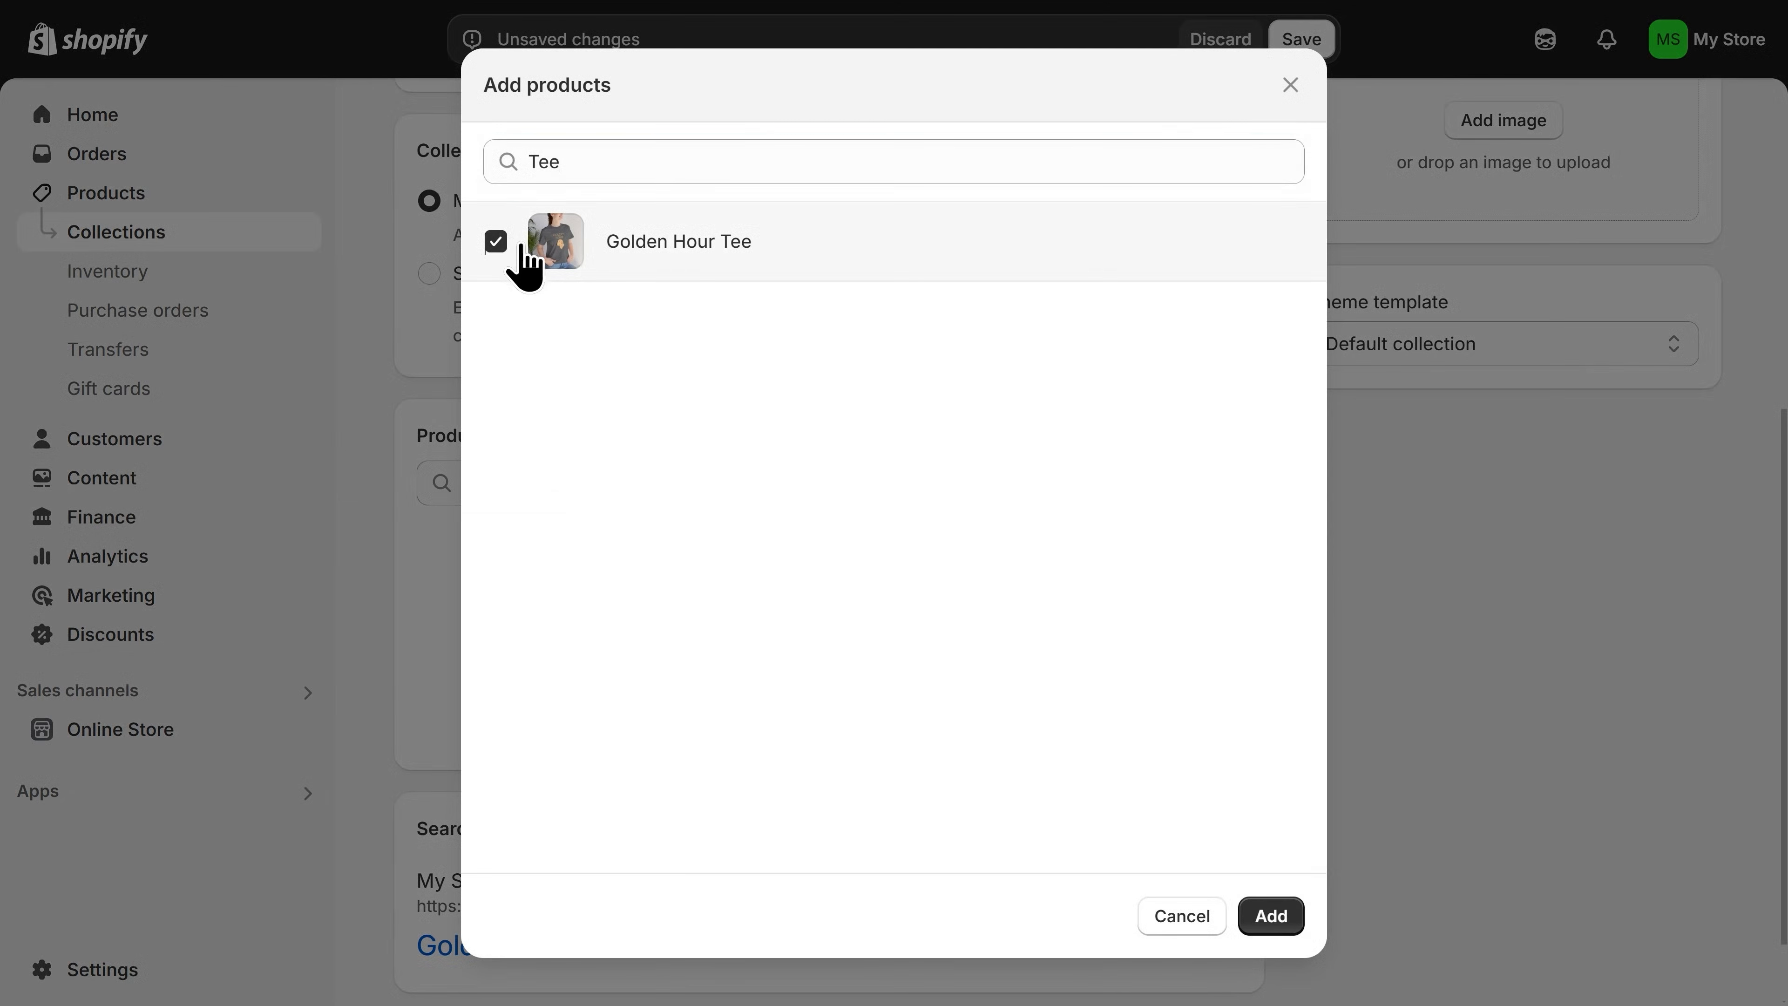
left_click(1272, 916)
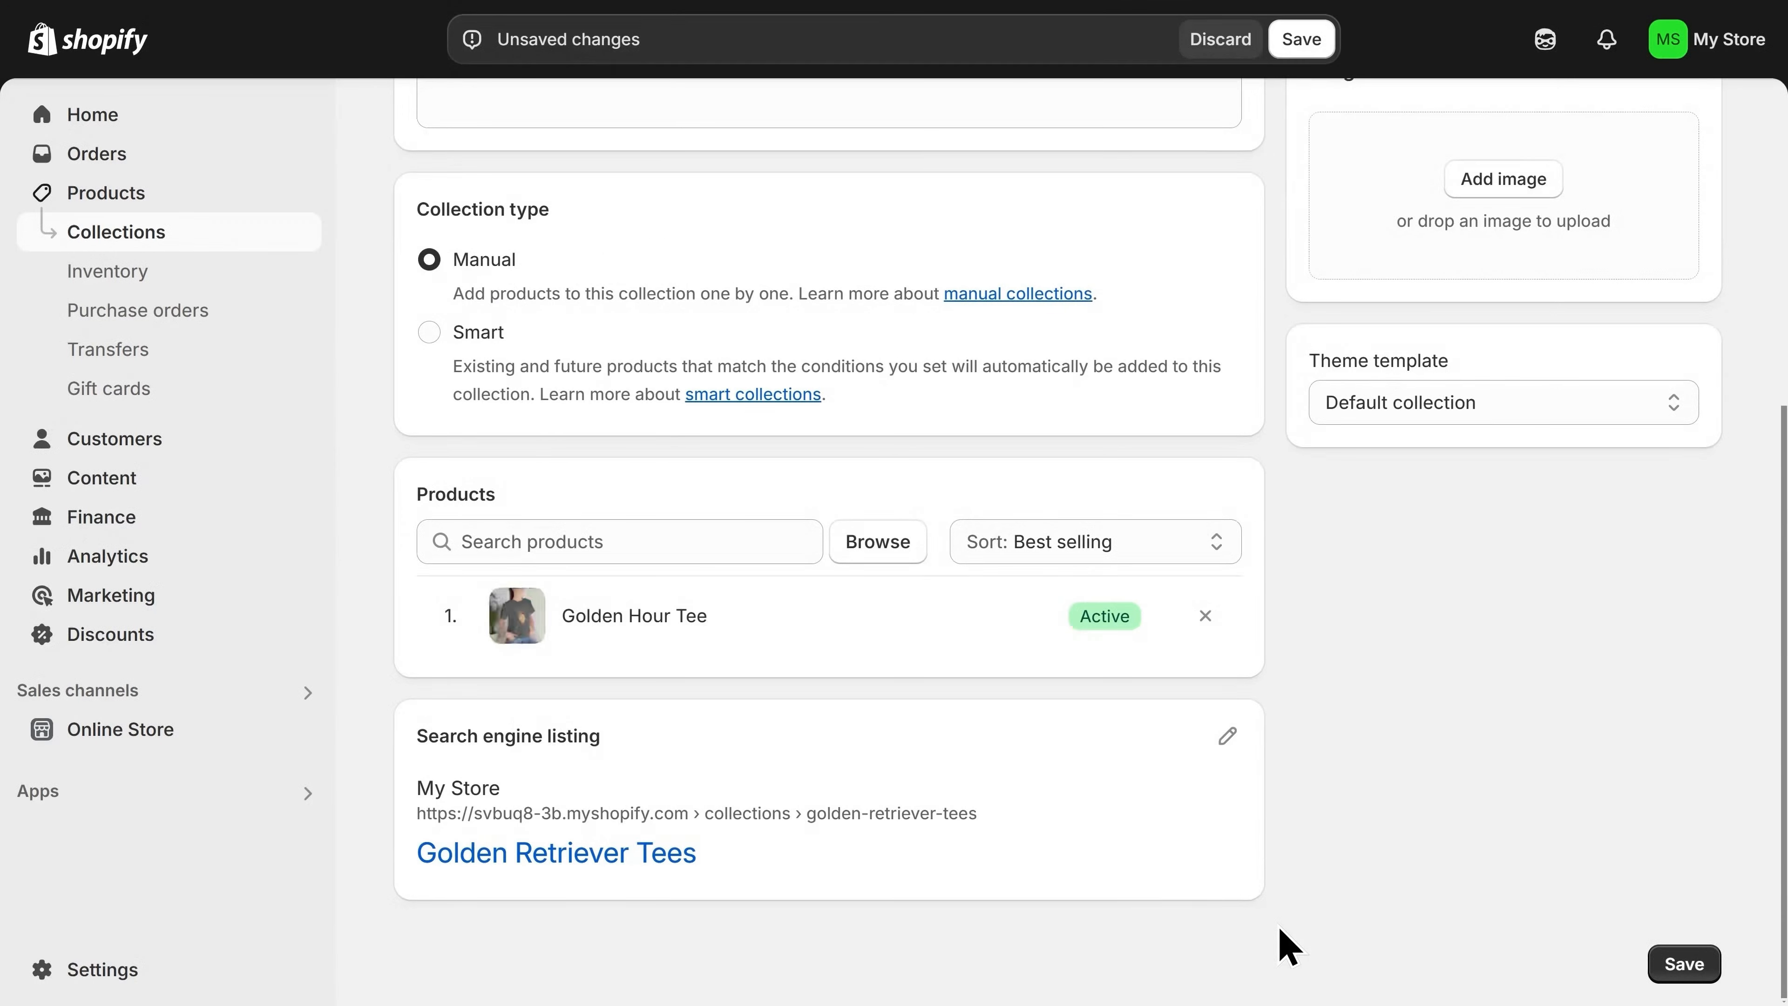
Add the mockup photo of the woman wearing the Golden Hour Tee as the collection image and save the collection.
scroll(1345, 723, "up", 4)
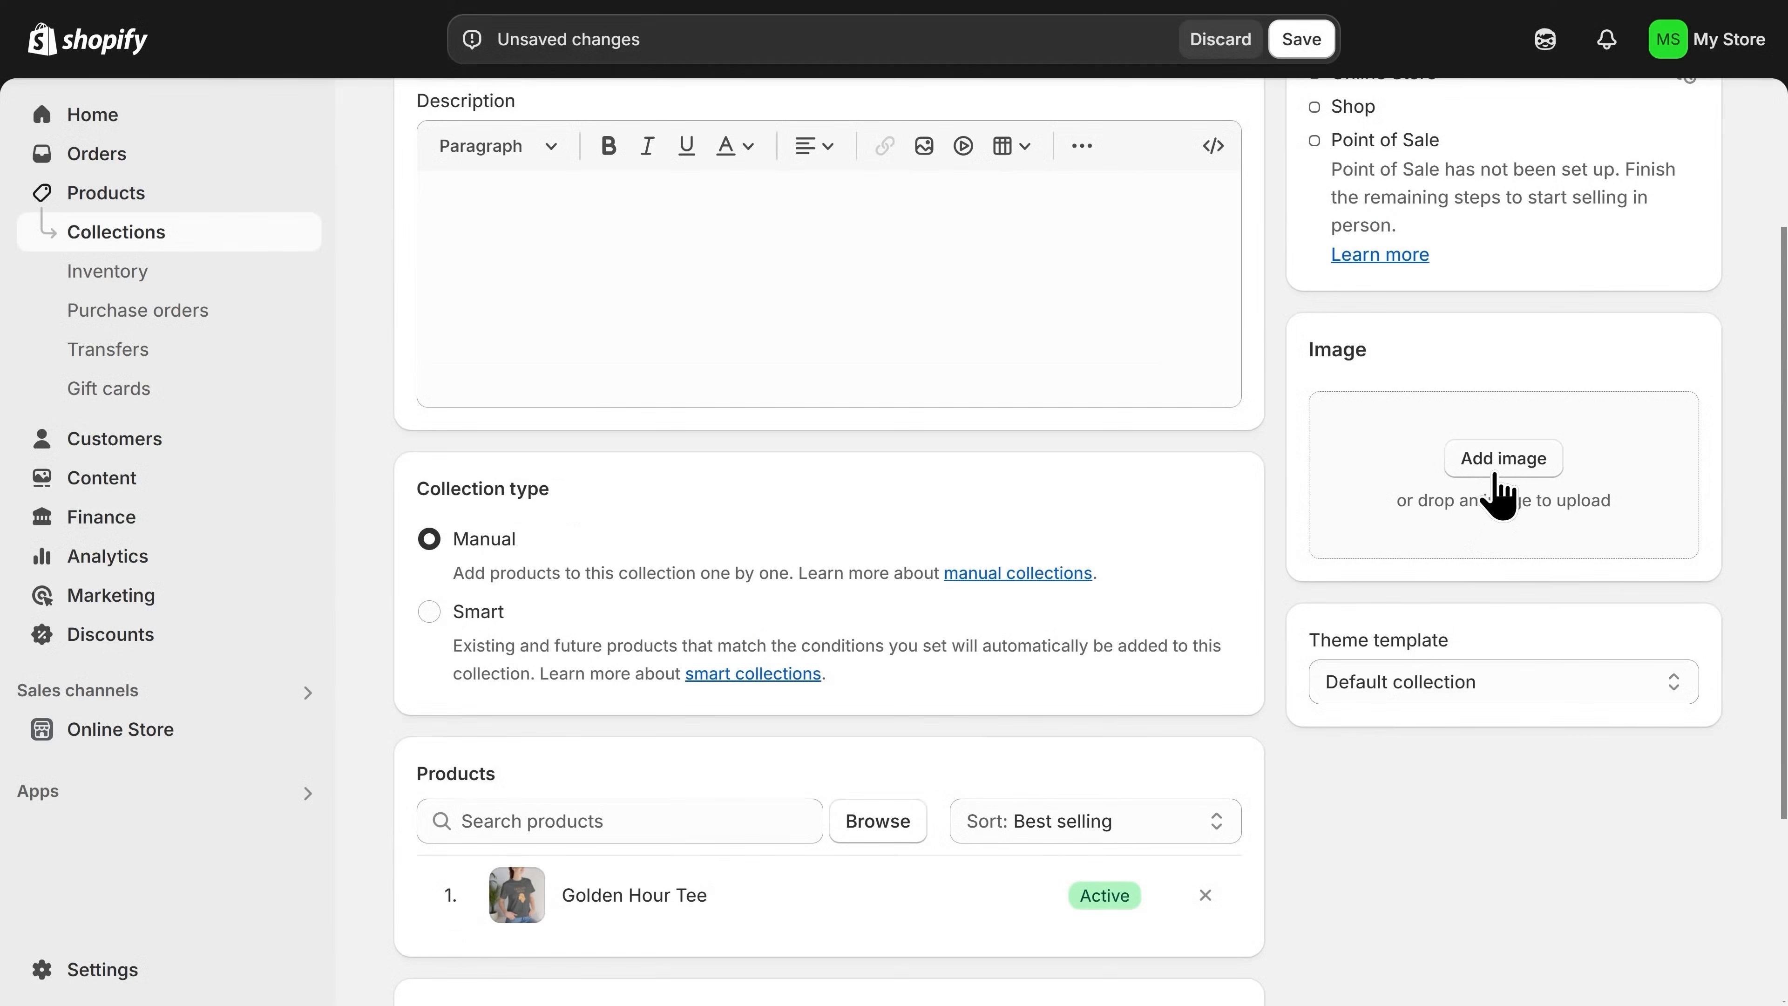
left_click(1495, 470)
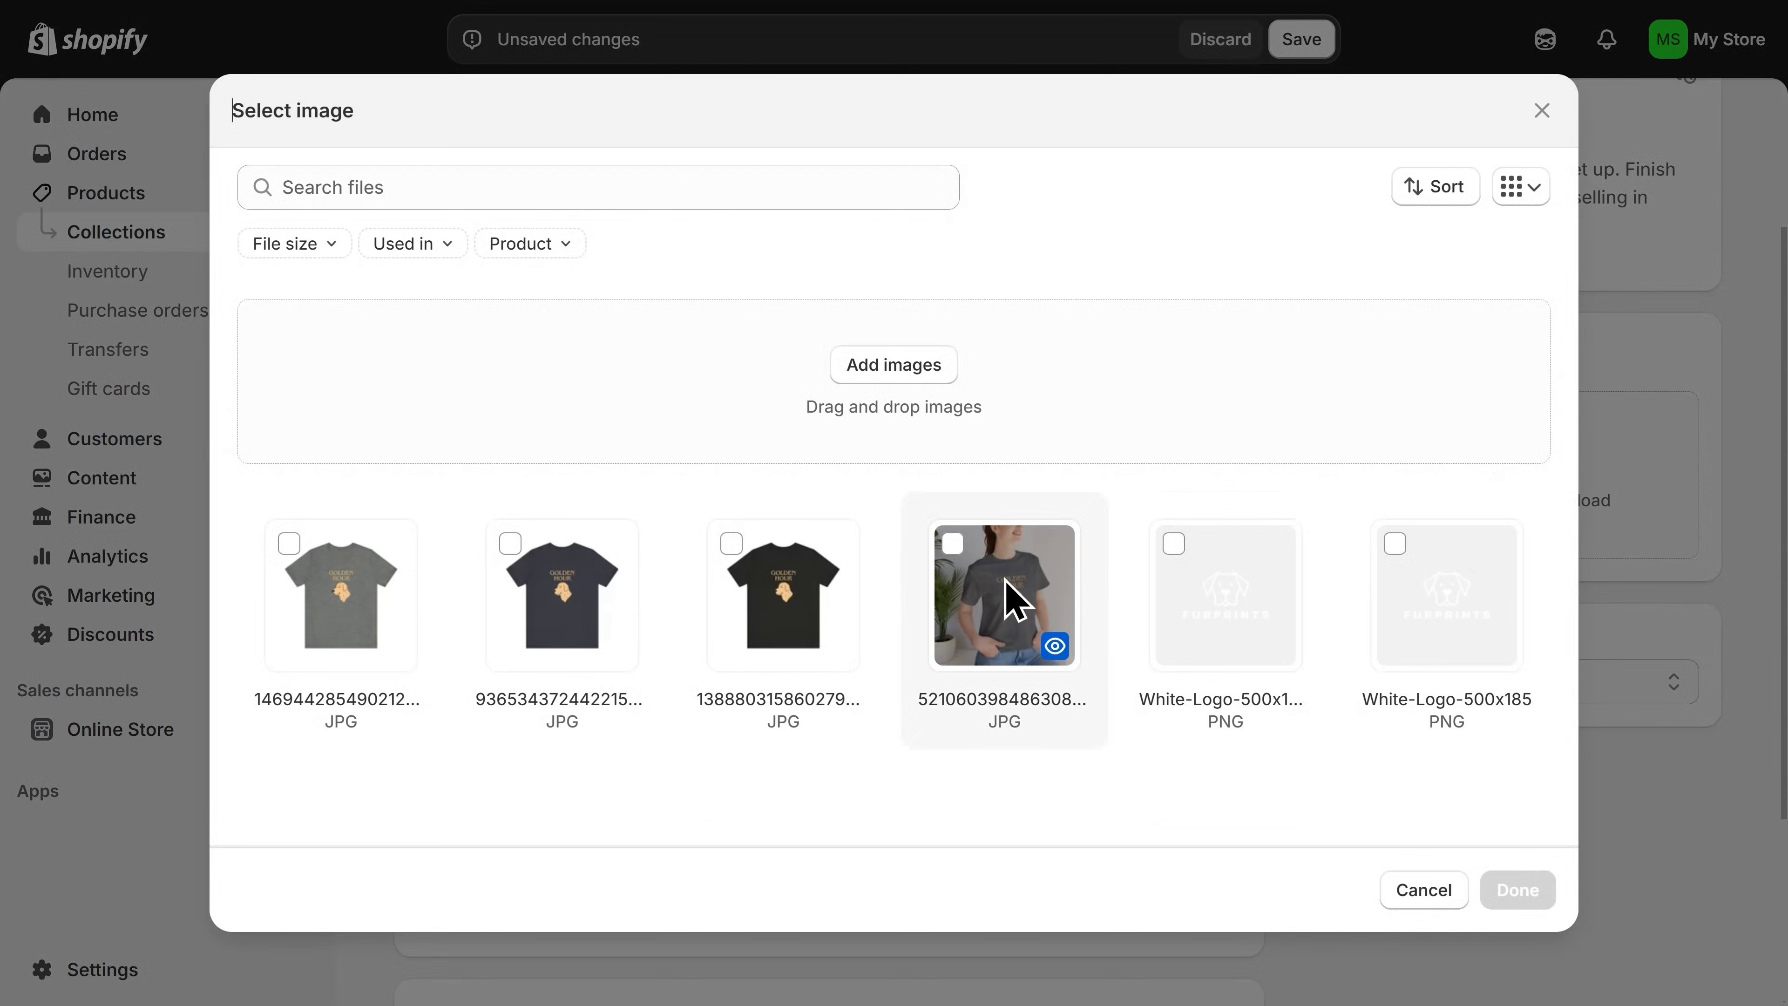
left_click(1015, 600)
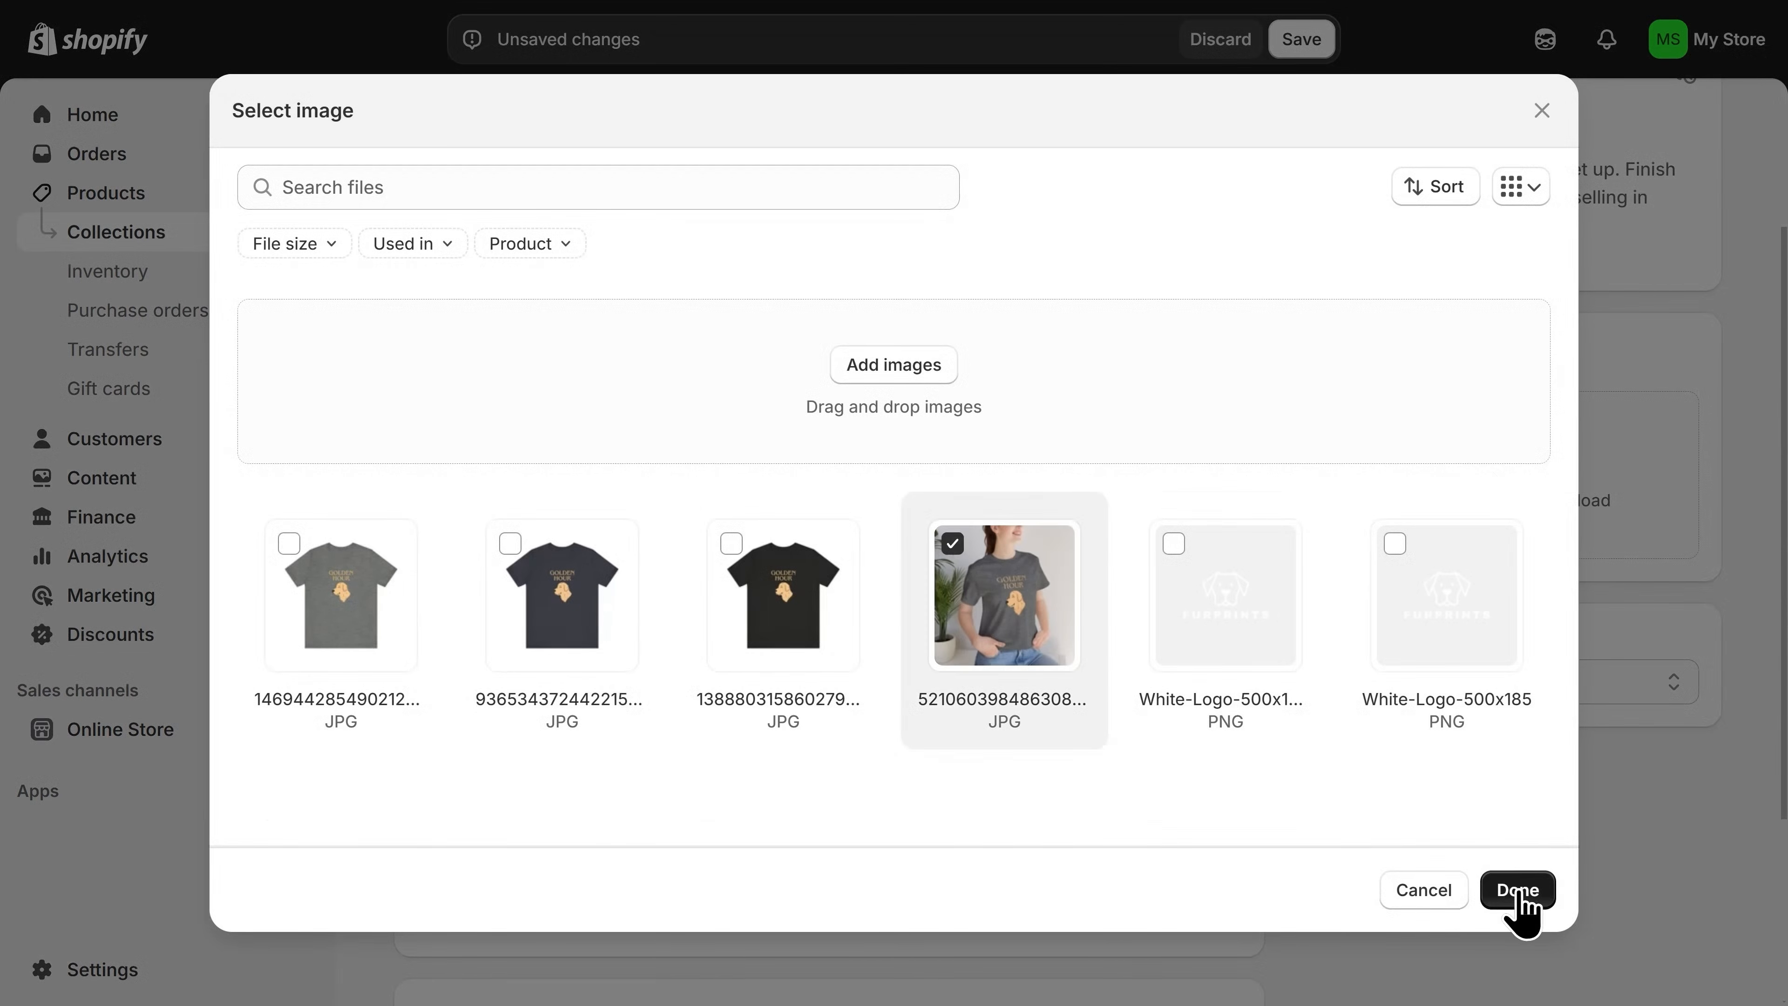
left_click(1523, 905)
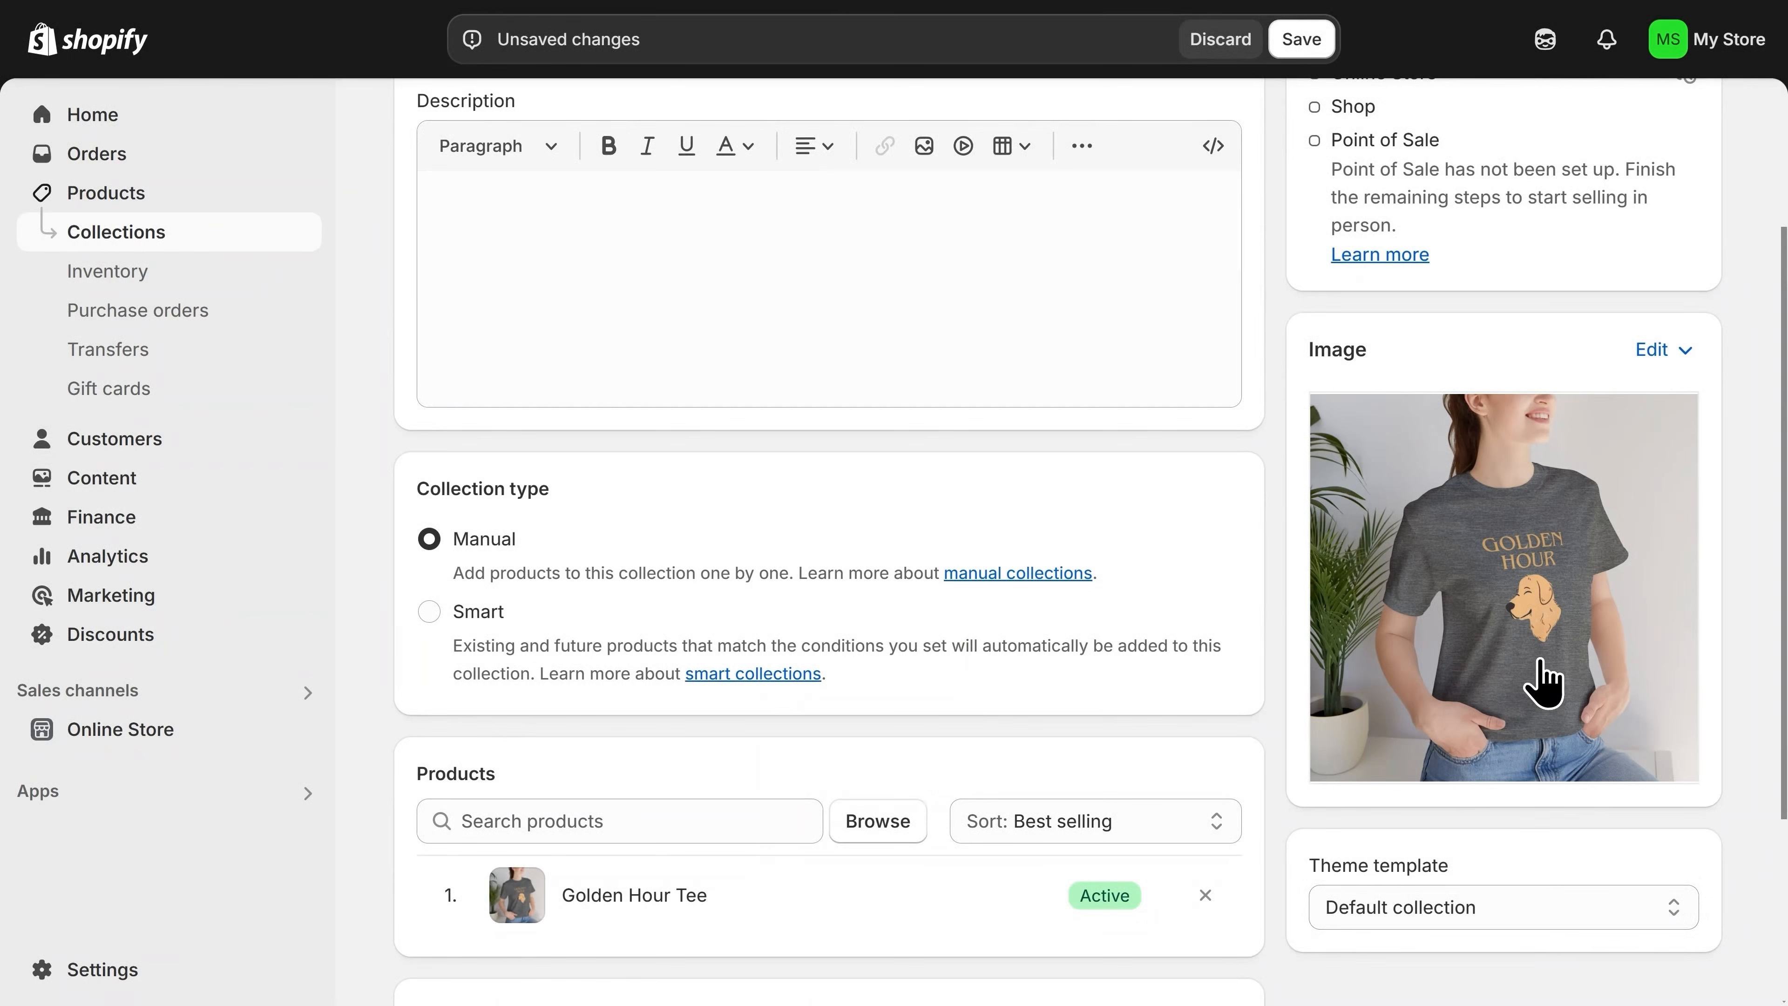
scroll(1538, 680, "down", 4)
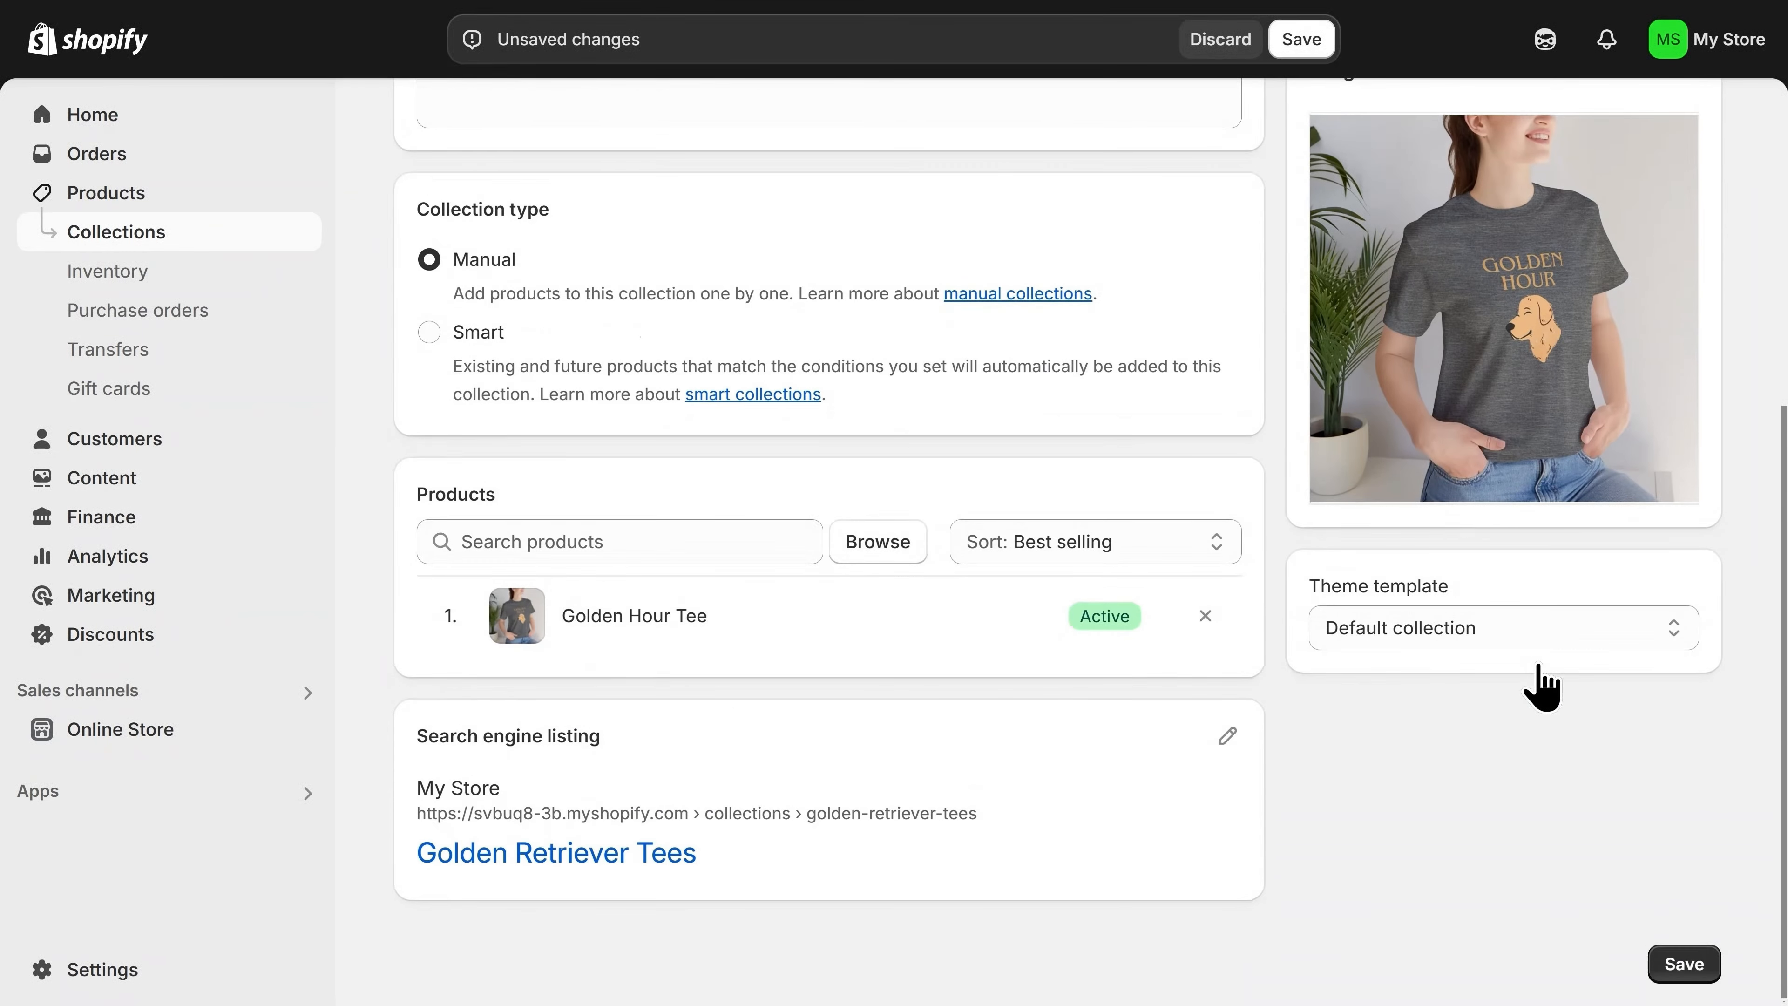
left_click(1685, 966)
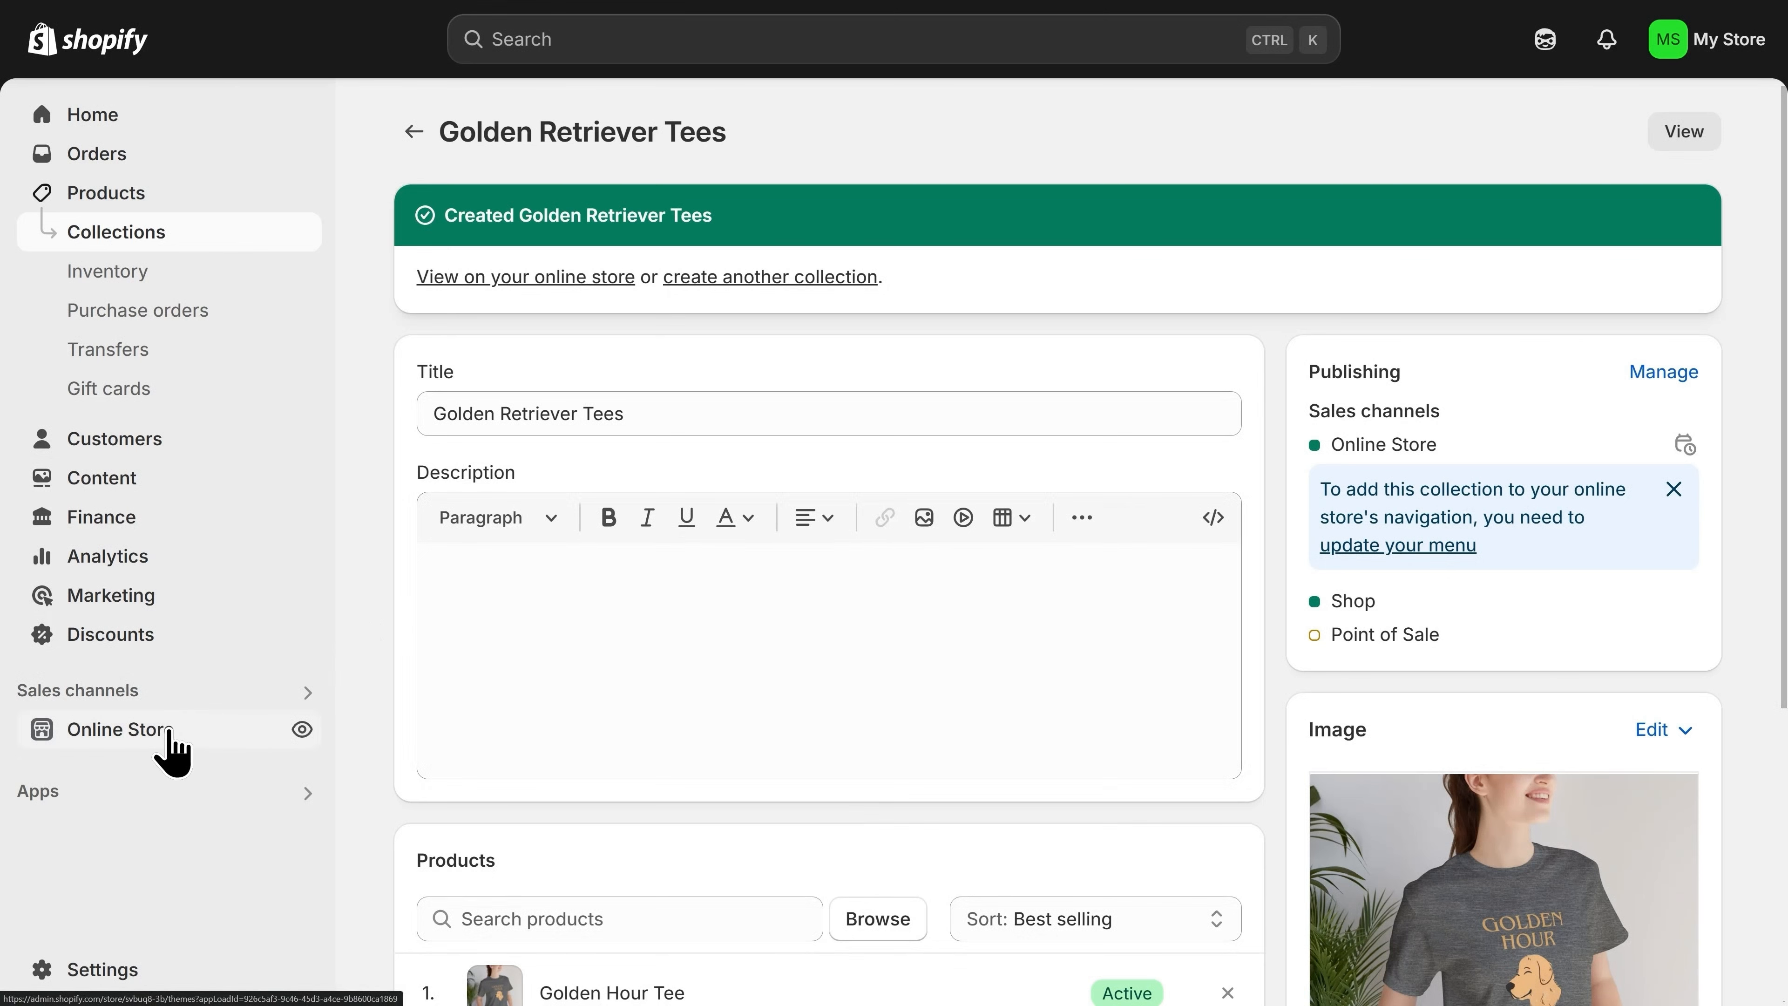
Open the online store's Dawn theme for customization and go to the Featured products section on the home page.
left_click(168, 732)
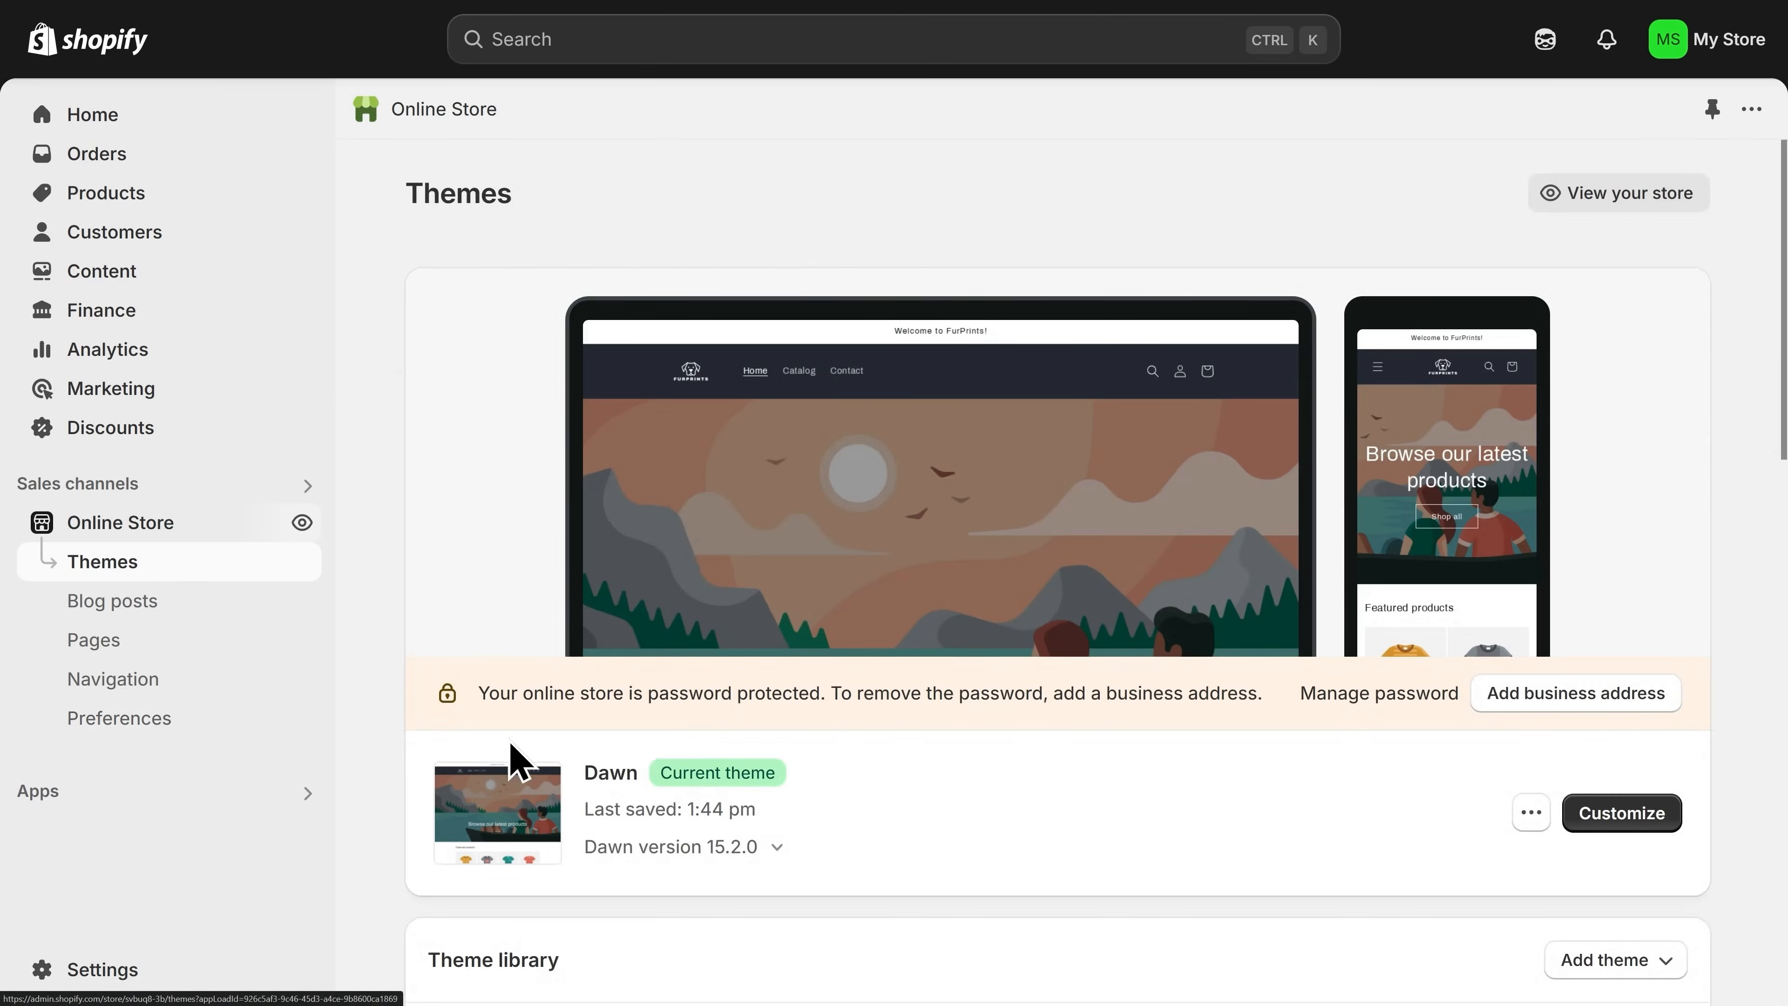
left_click(1623, 816)
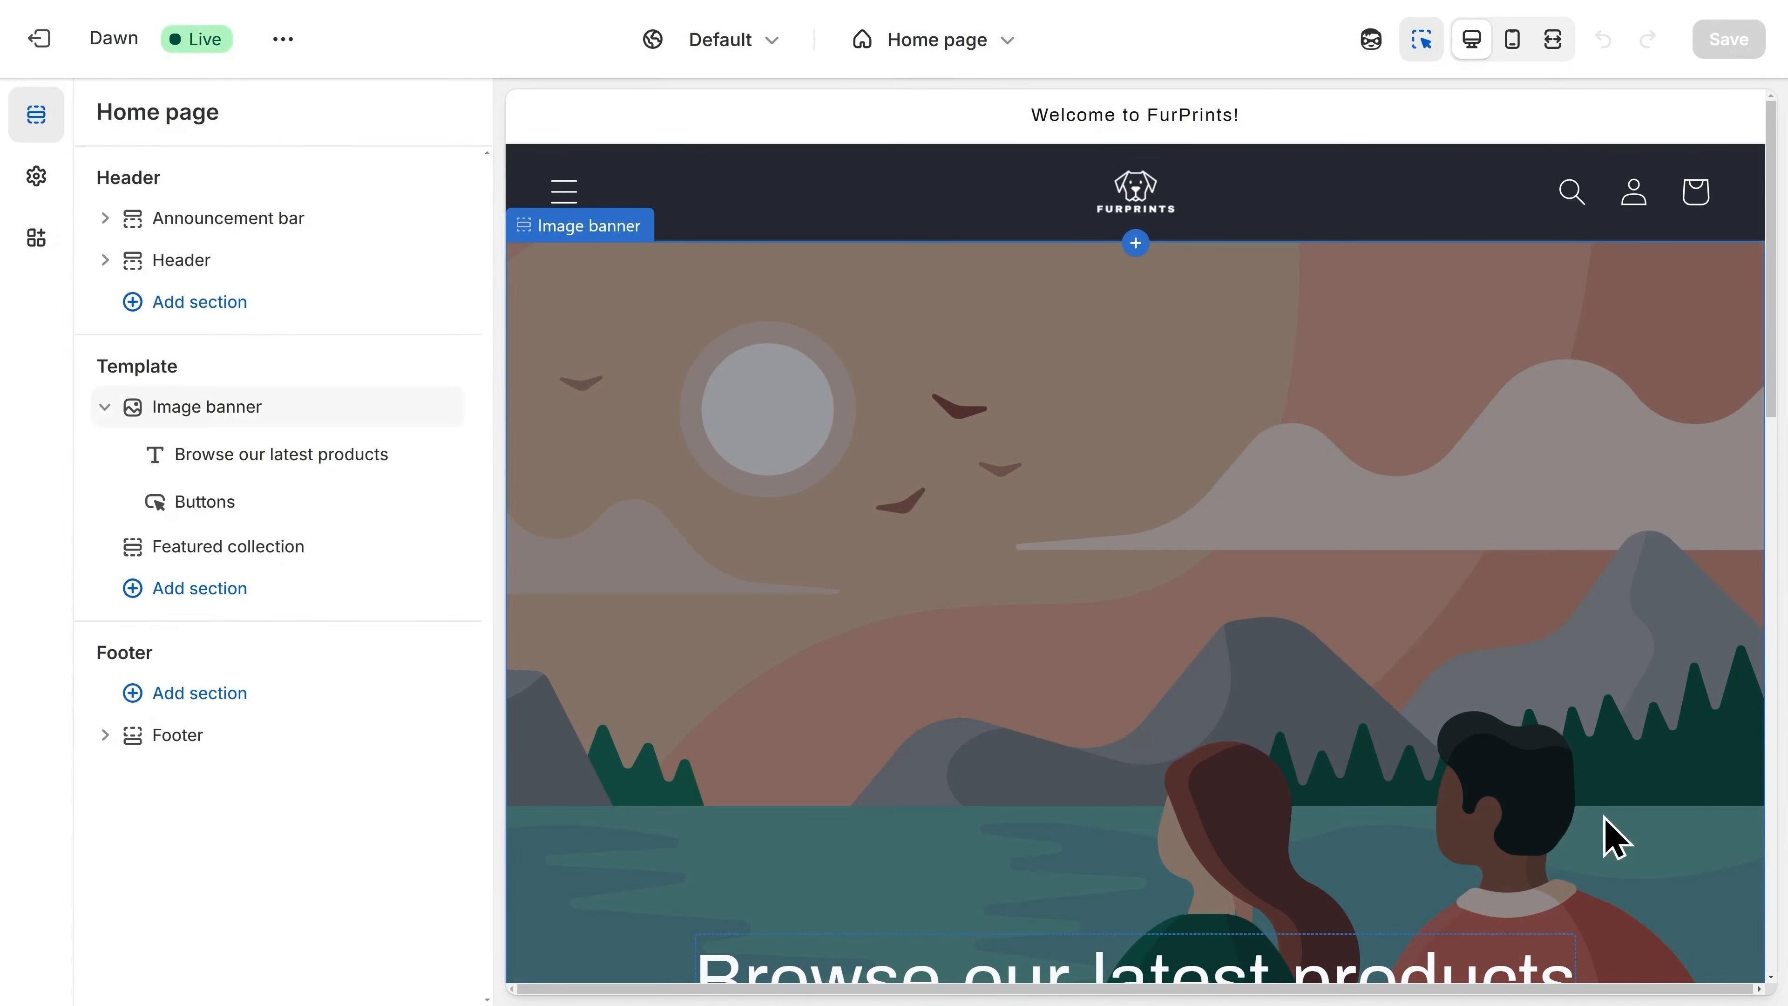
scroll(849, 748, "down", 10)
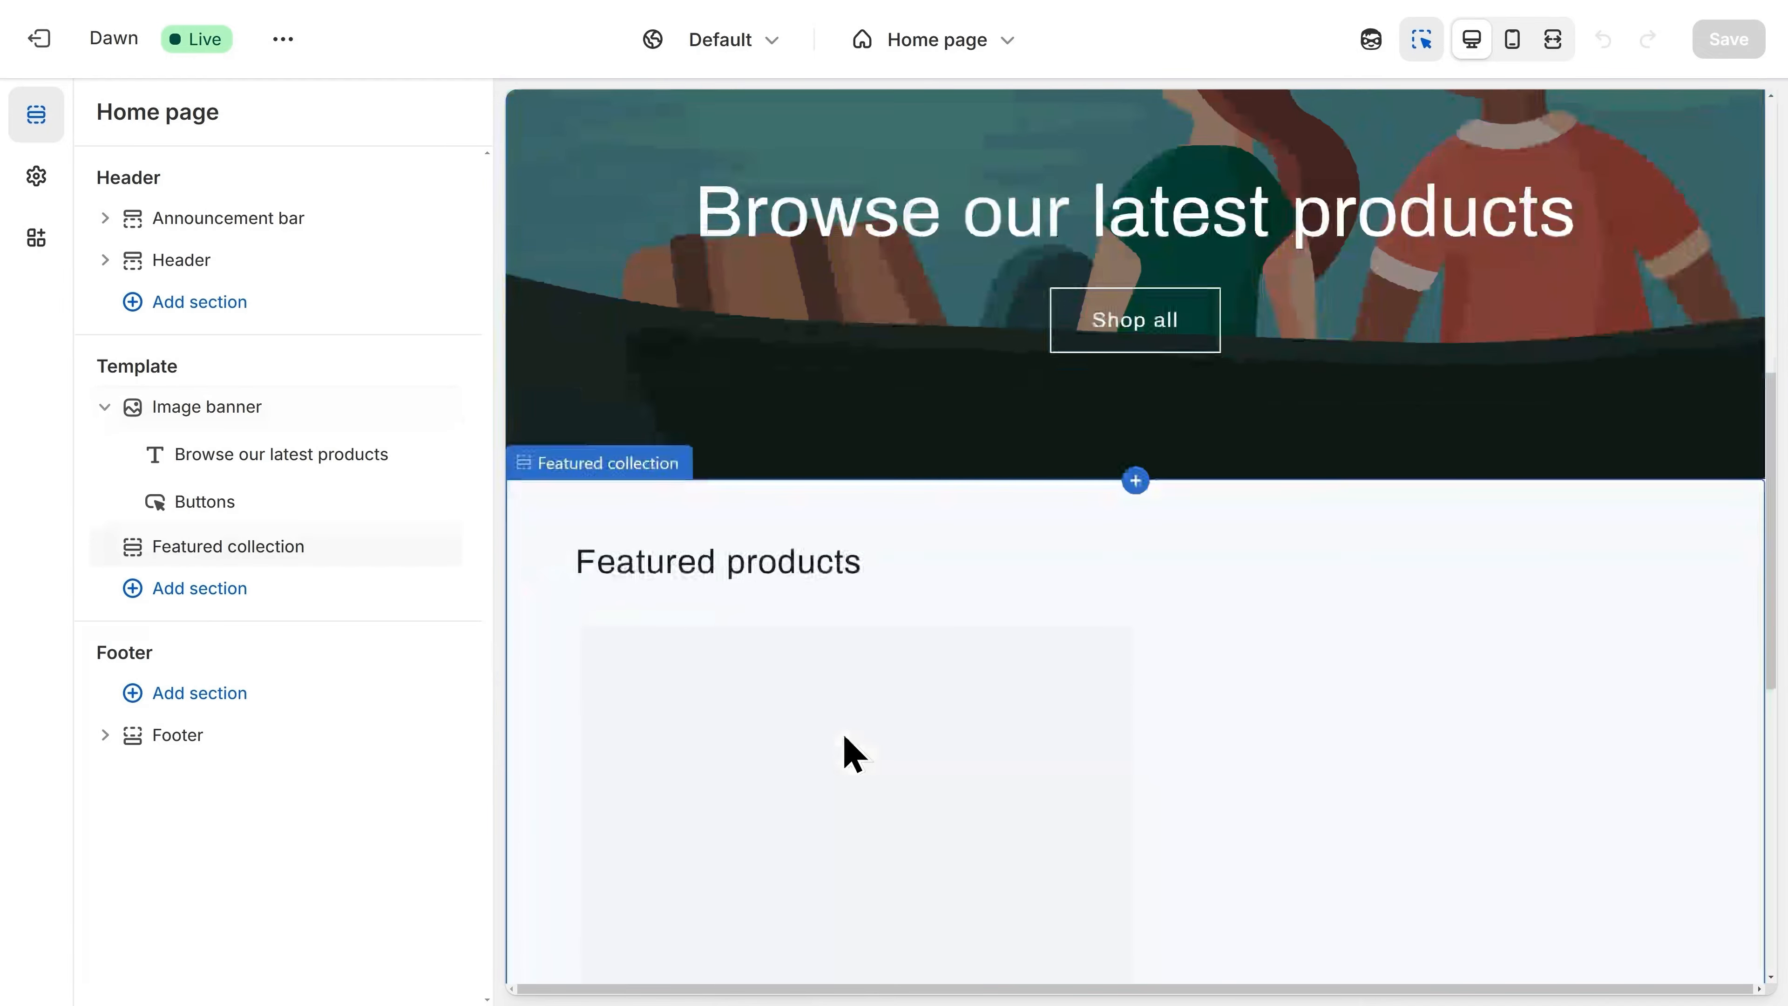
scroll(852, 751, "down", 2)
scroll(855, 741, "down", 1)
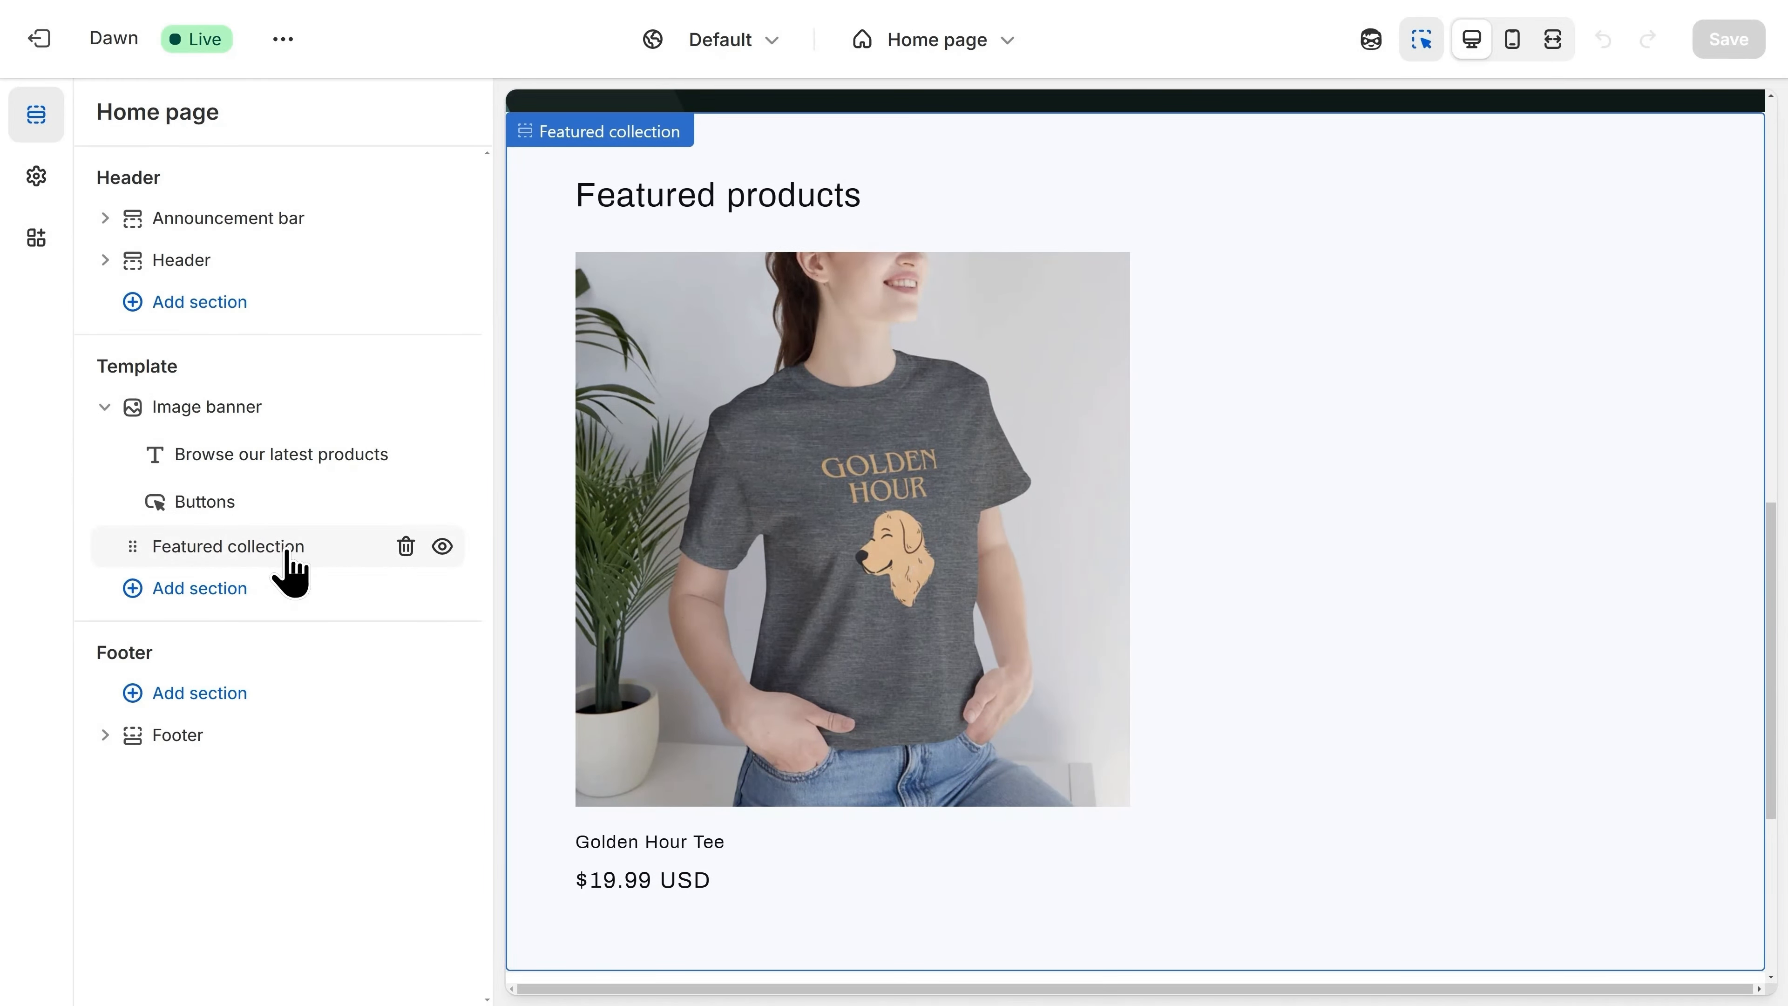
Check which sections can be added to the template, dismiss the list and open the Featured collection settings.
left_click(240, 619)
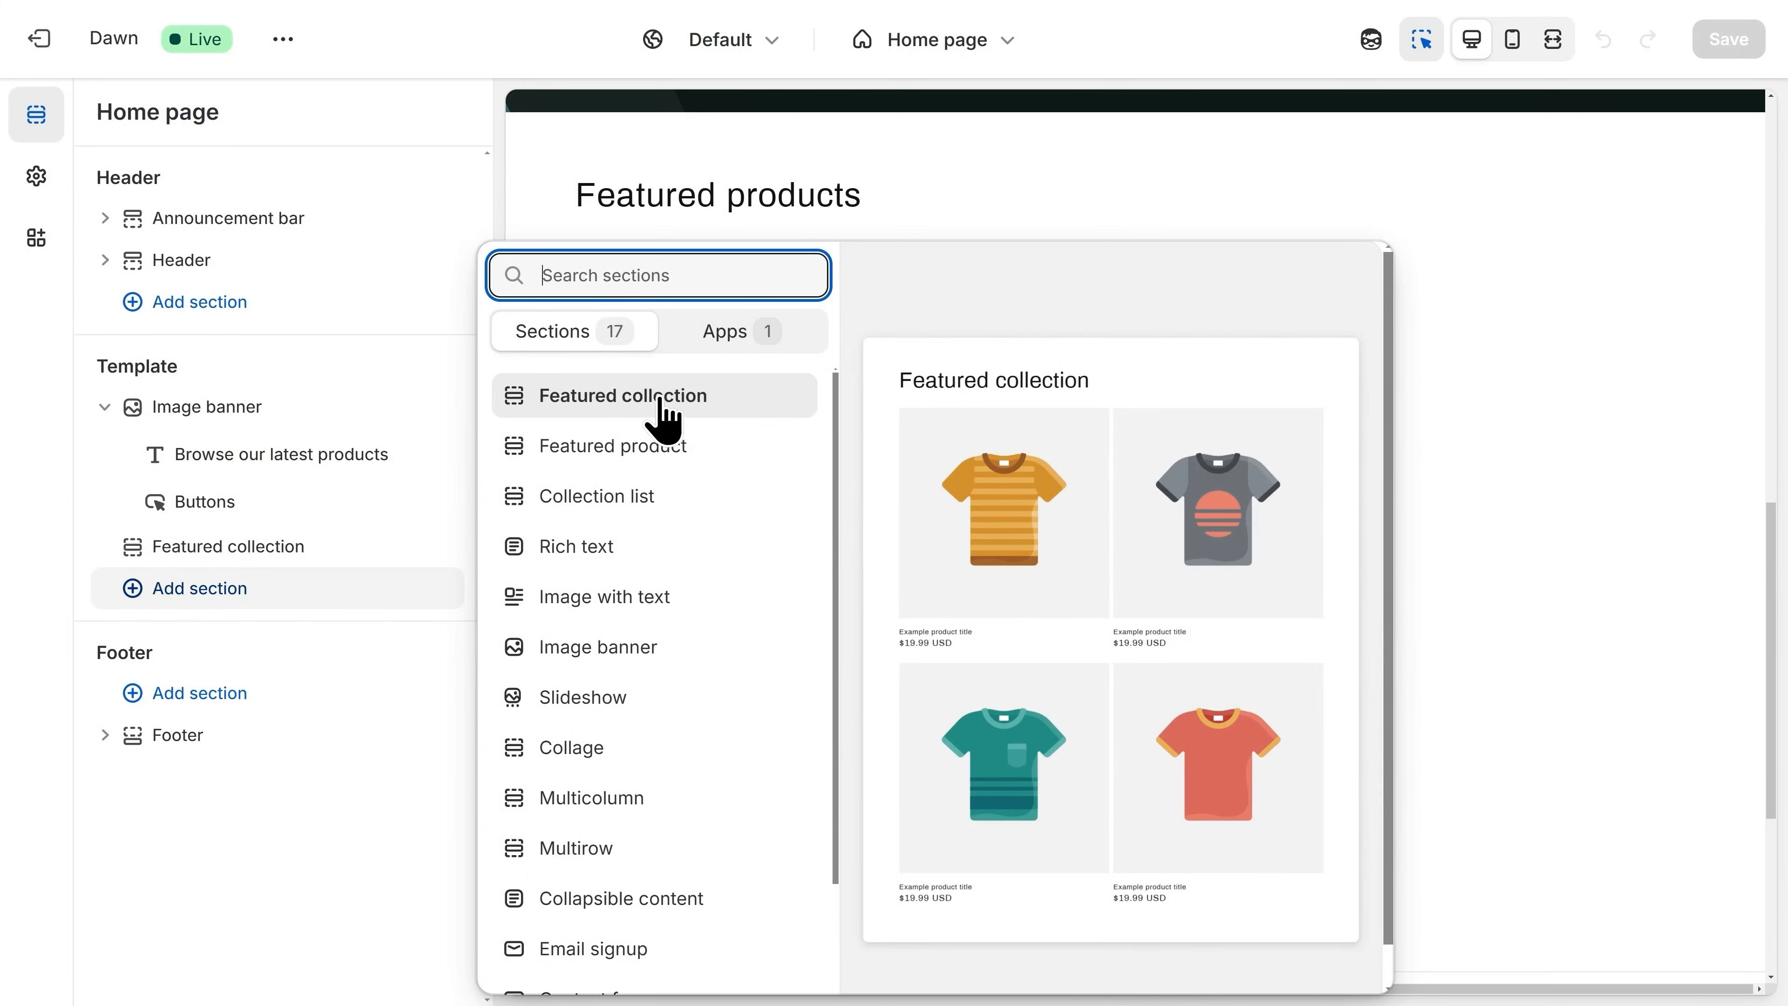
left_click(272, 552)
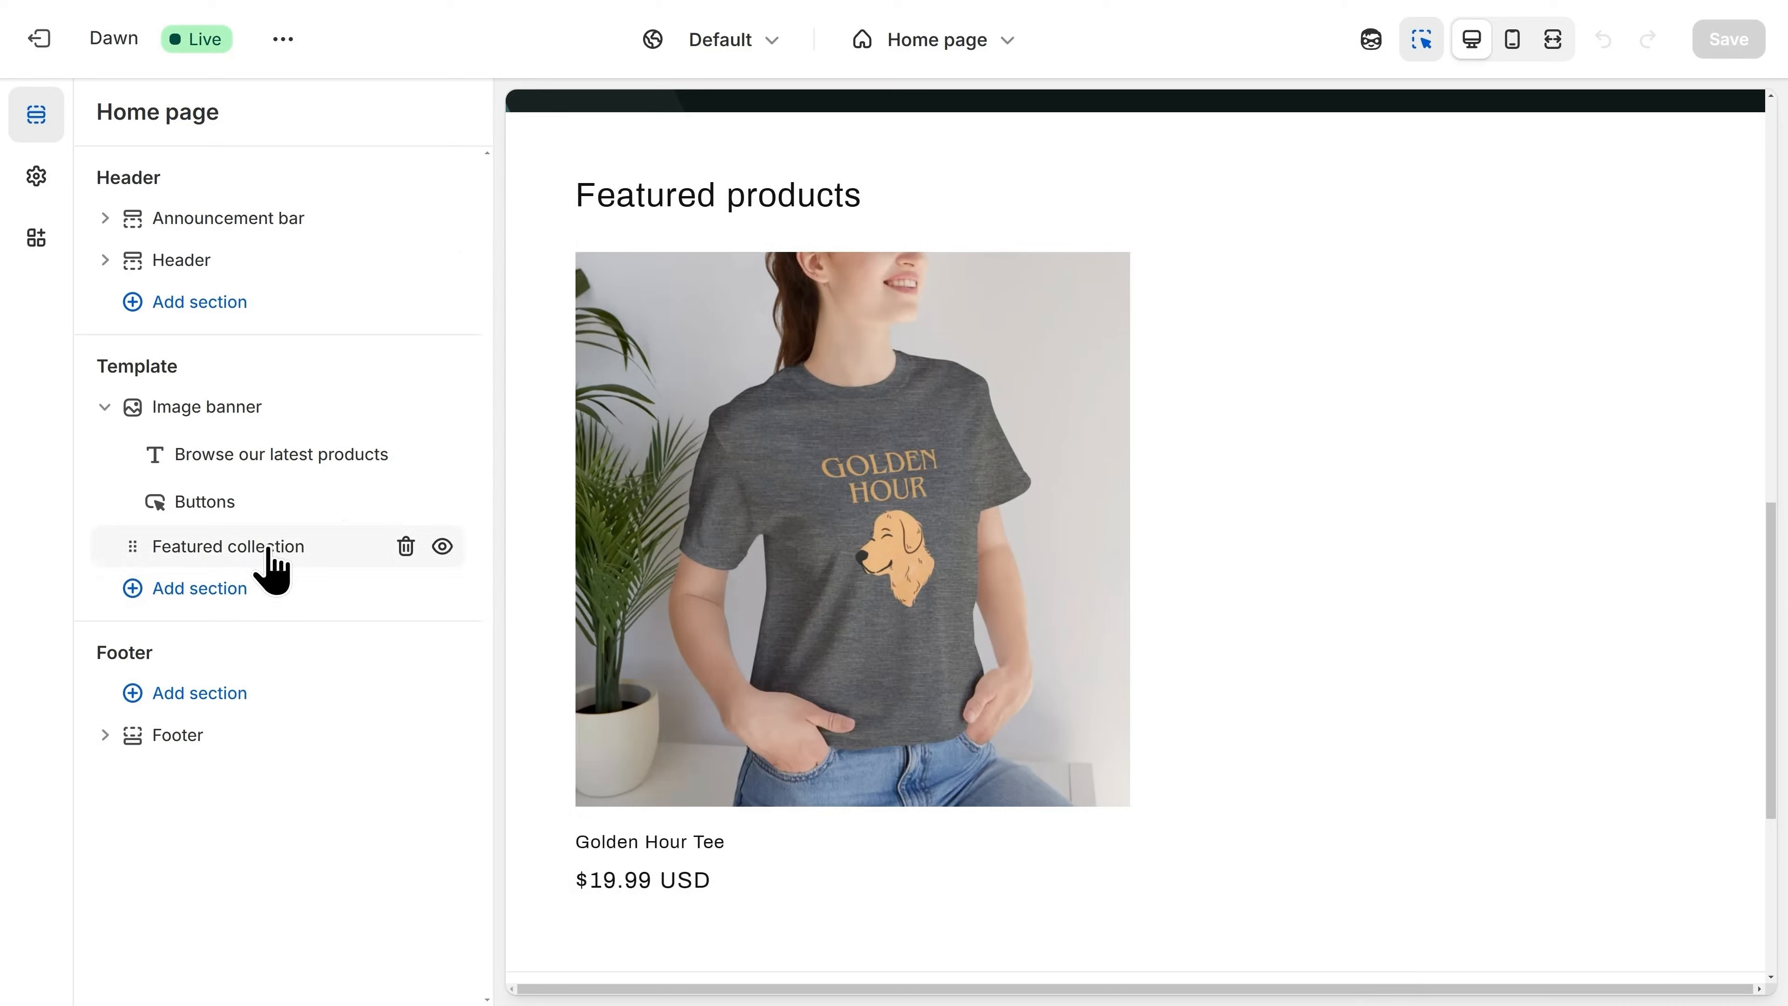
left_click(272, 552)
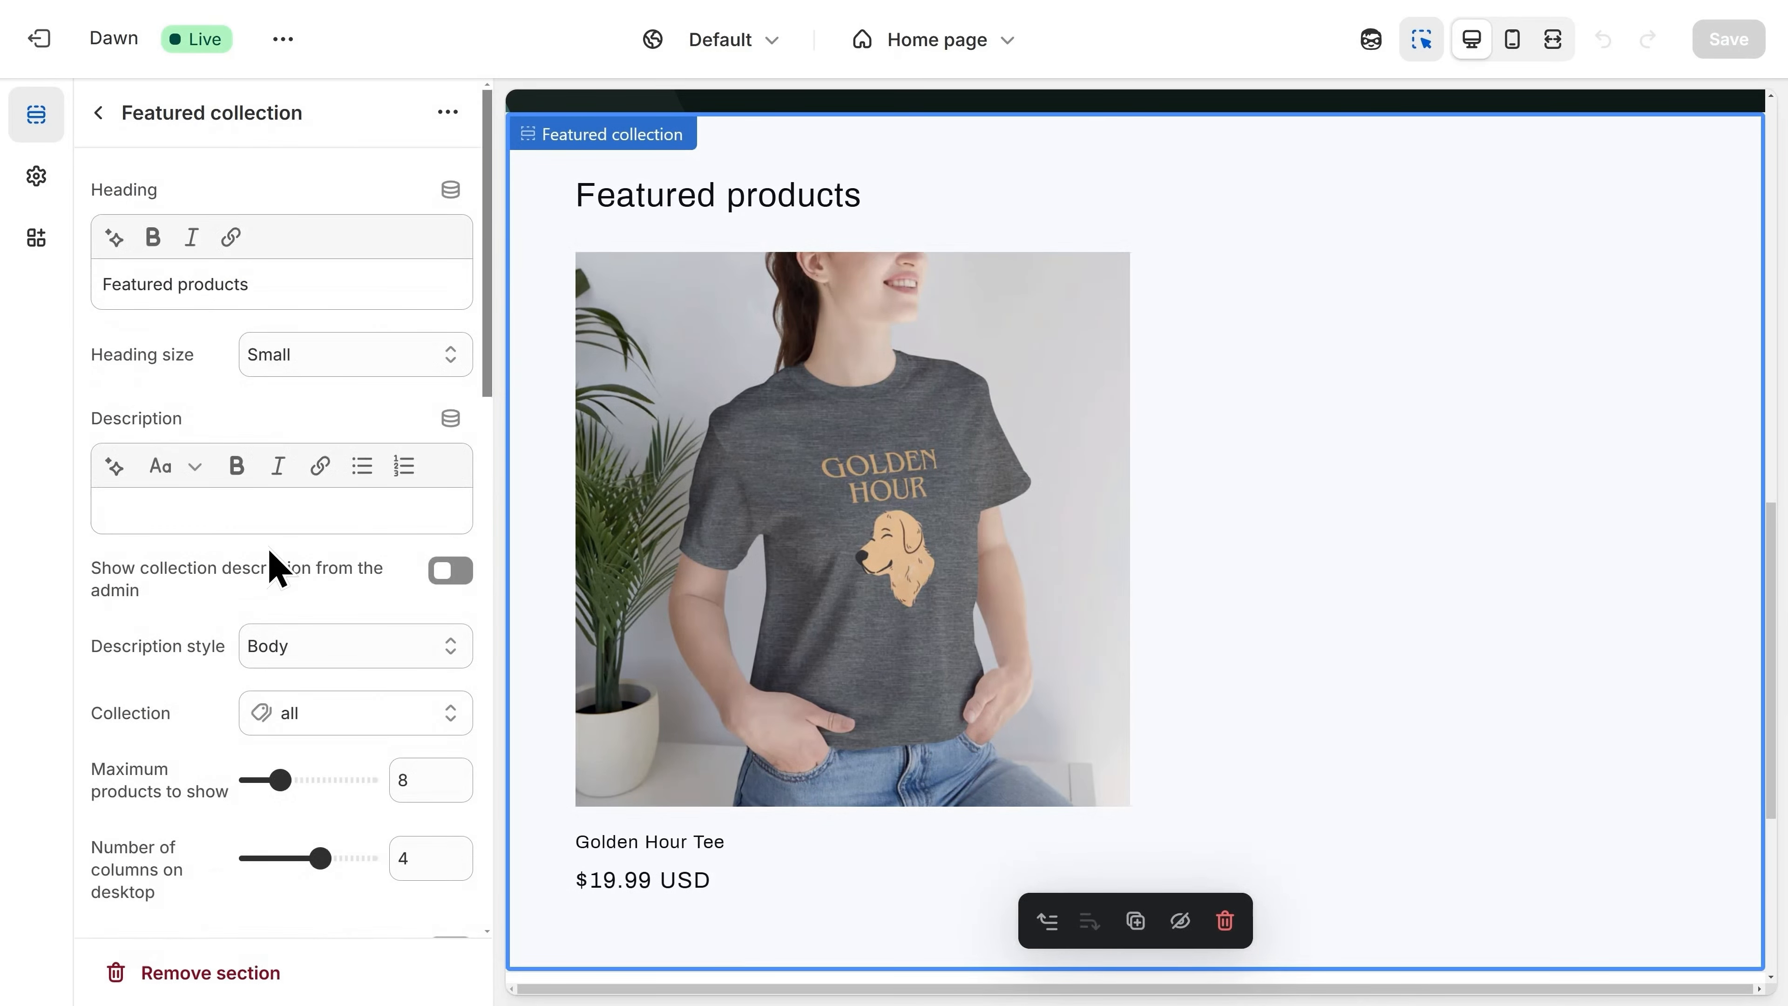
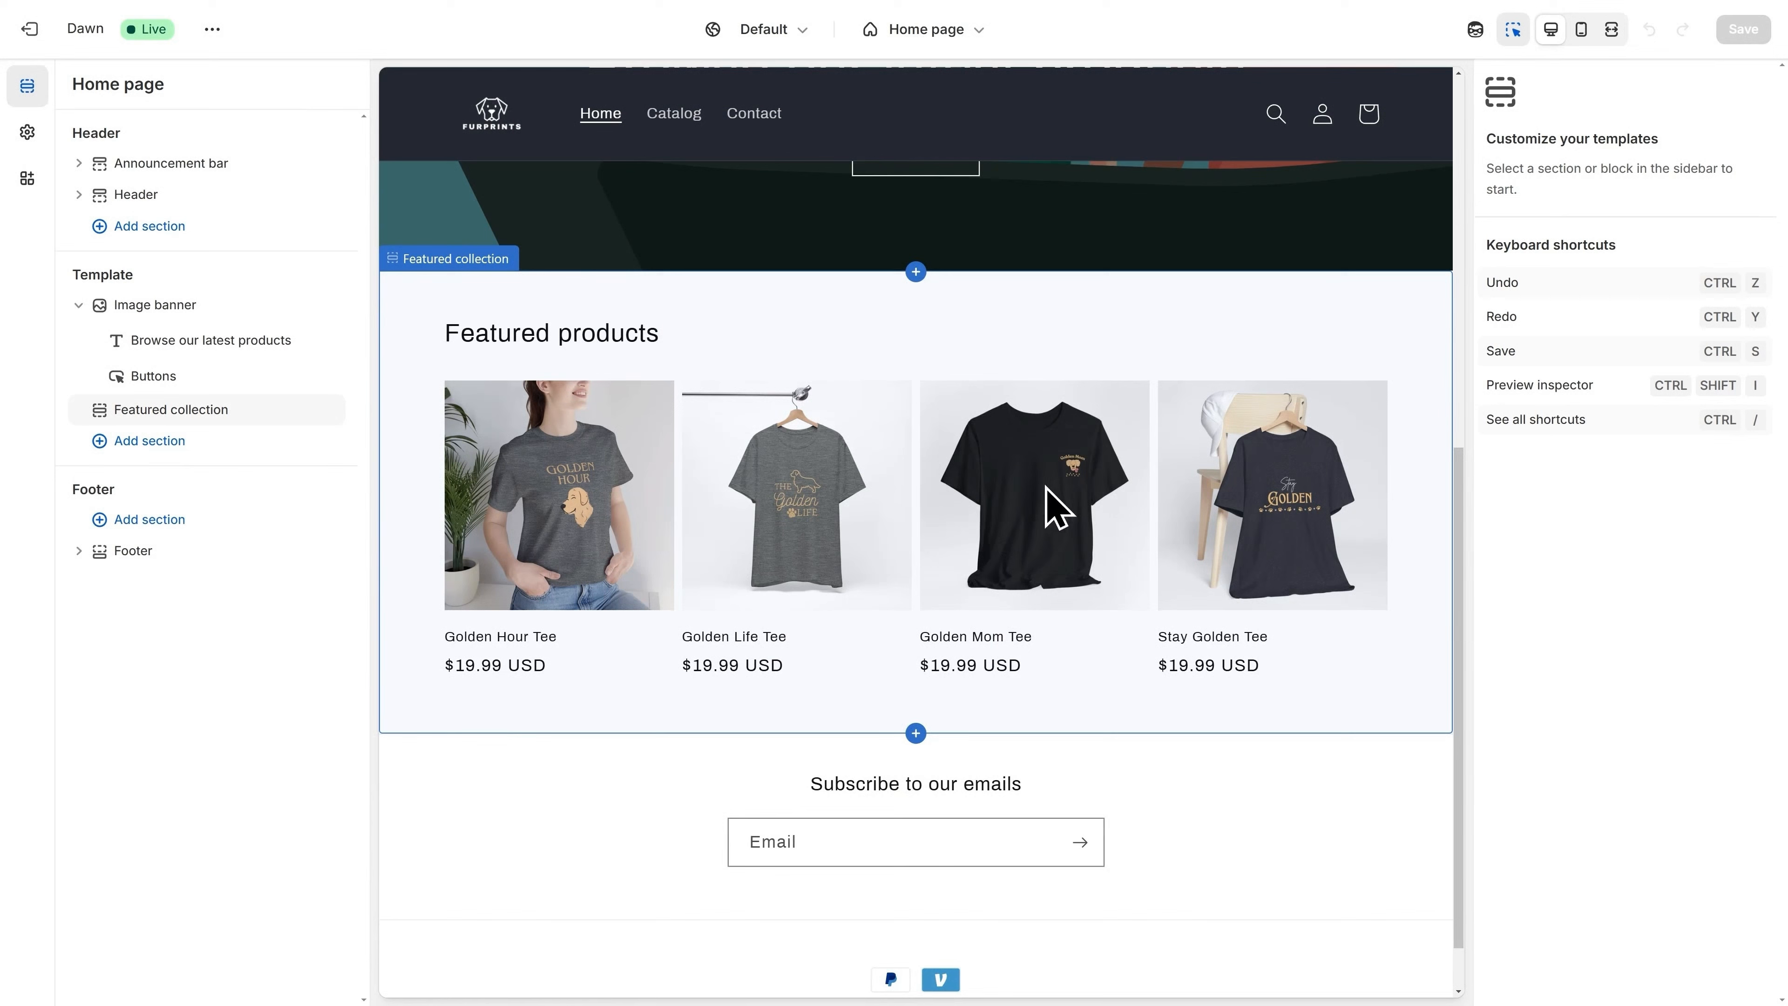
Change the Featured collection section's heading to "Shop Golden Retriever Tees!".
left_click(922, 479)
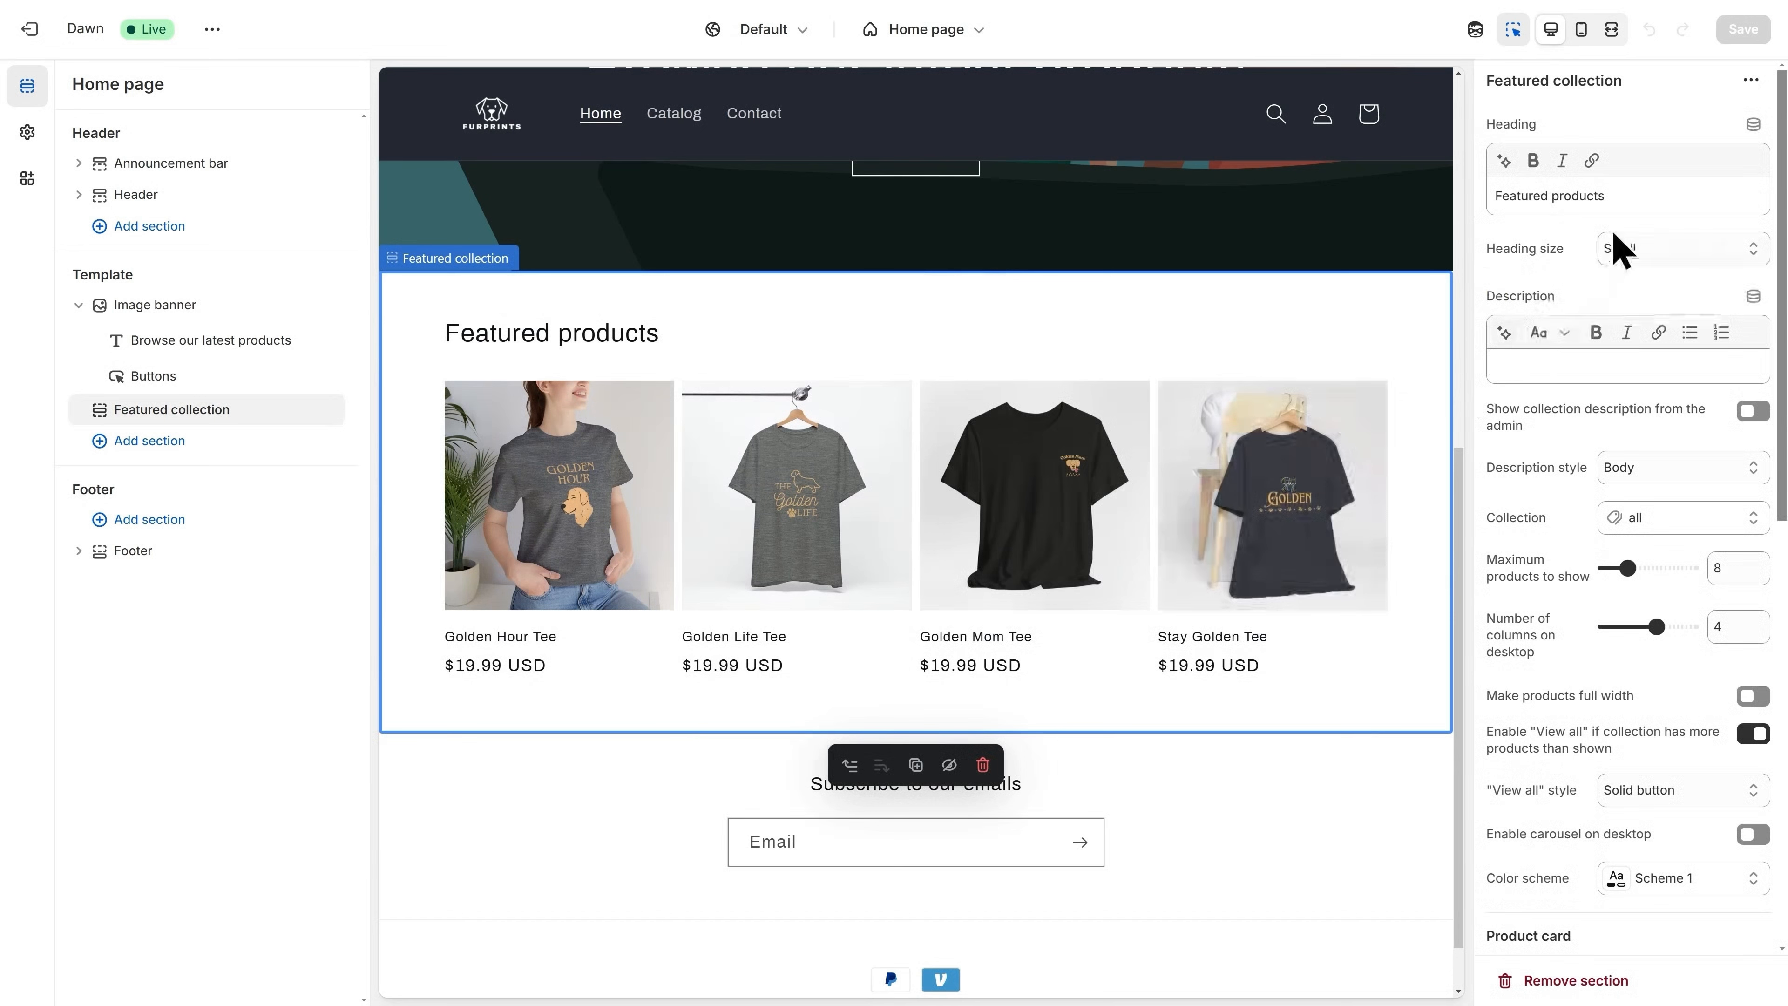
left_click(1621, 197)
key("ctrl+a")
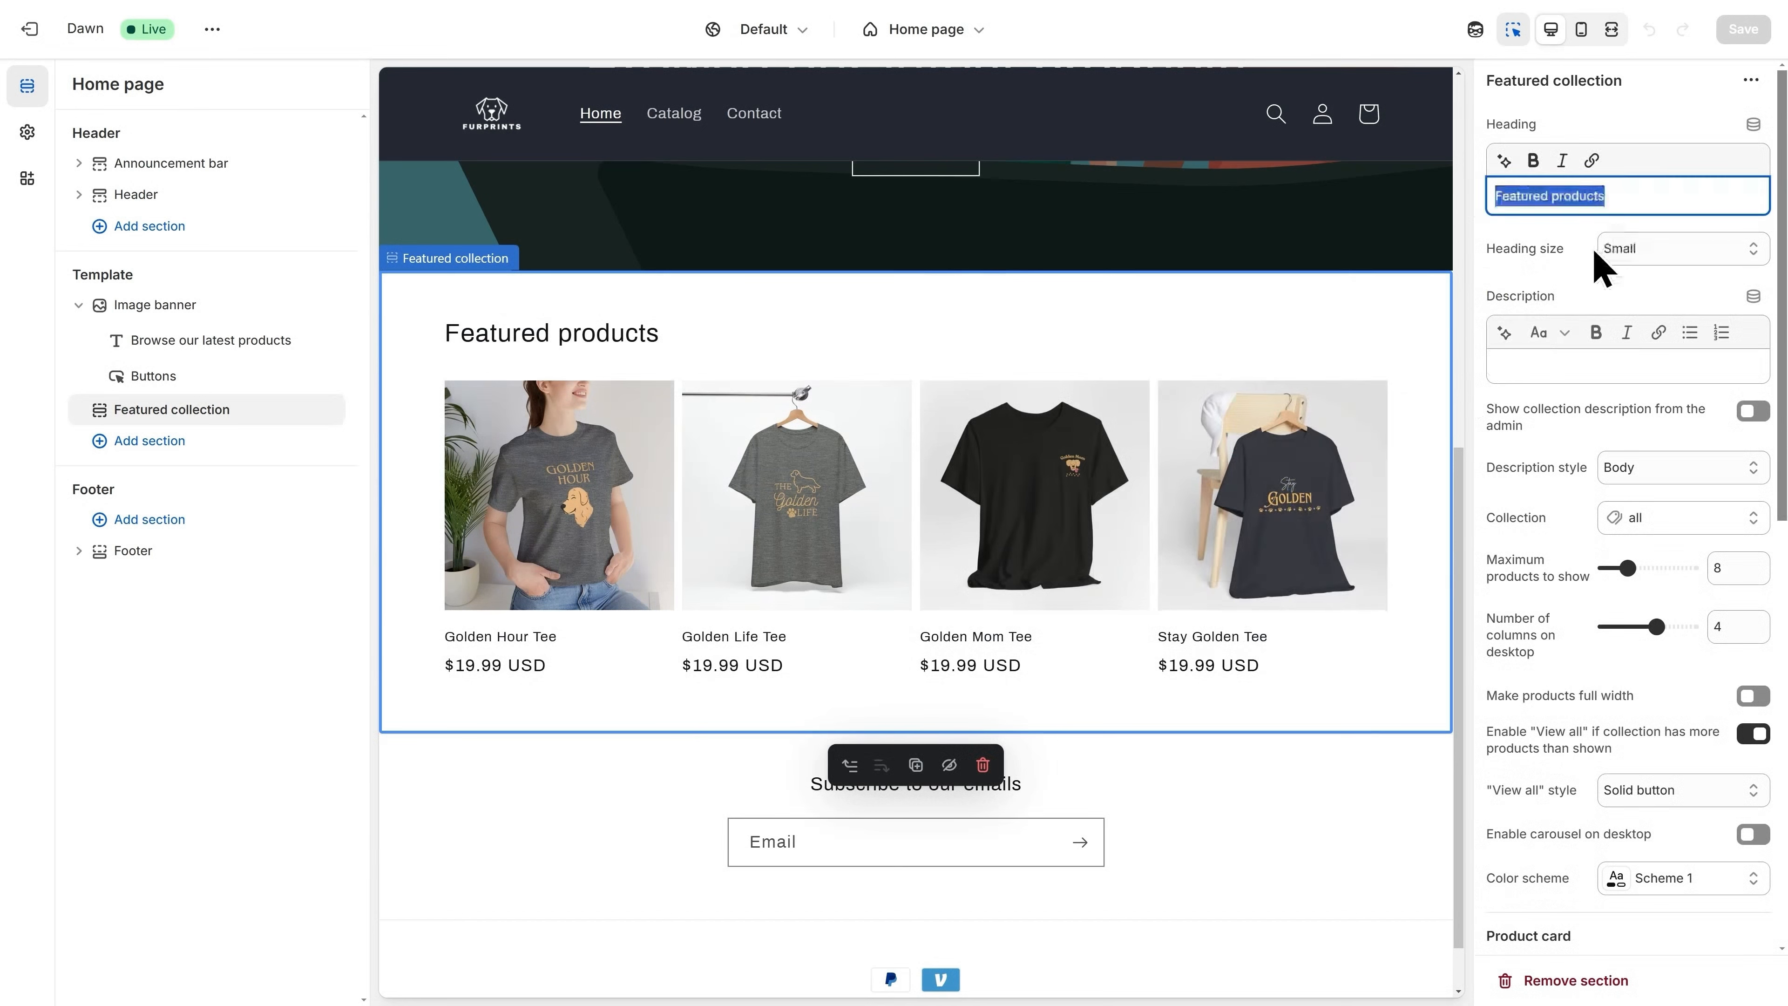
type("Shop Golde")
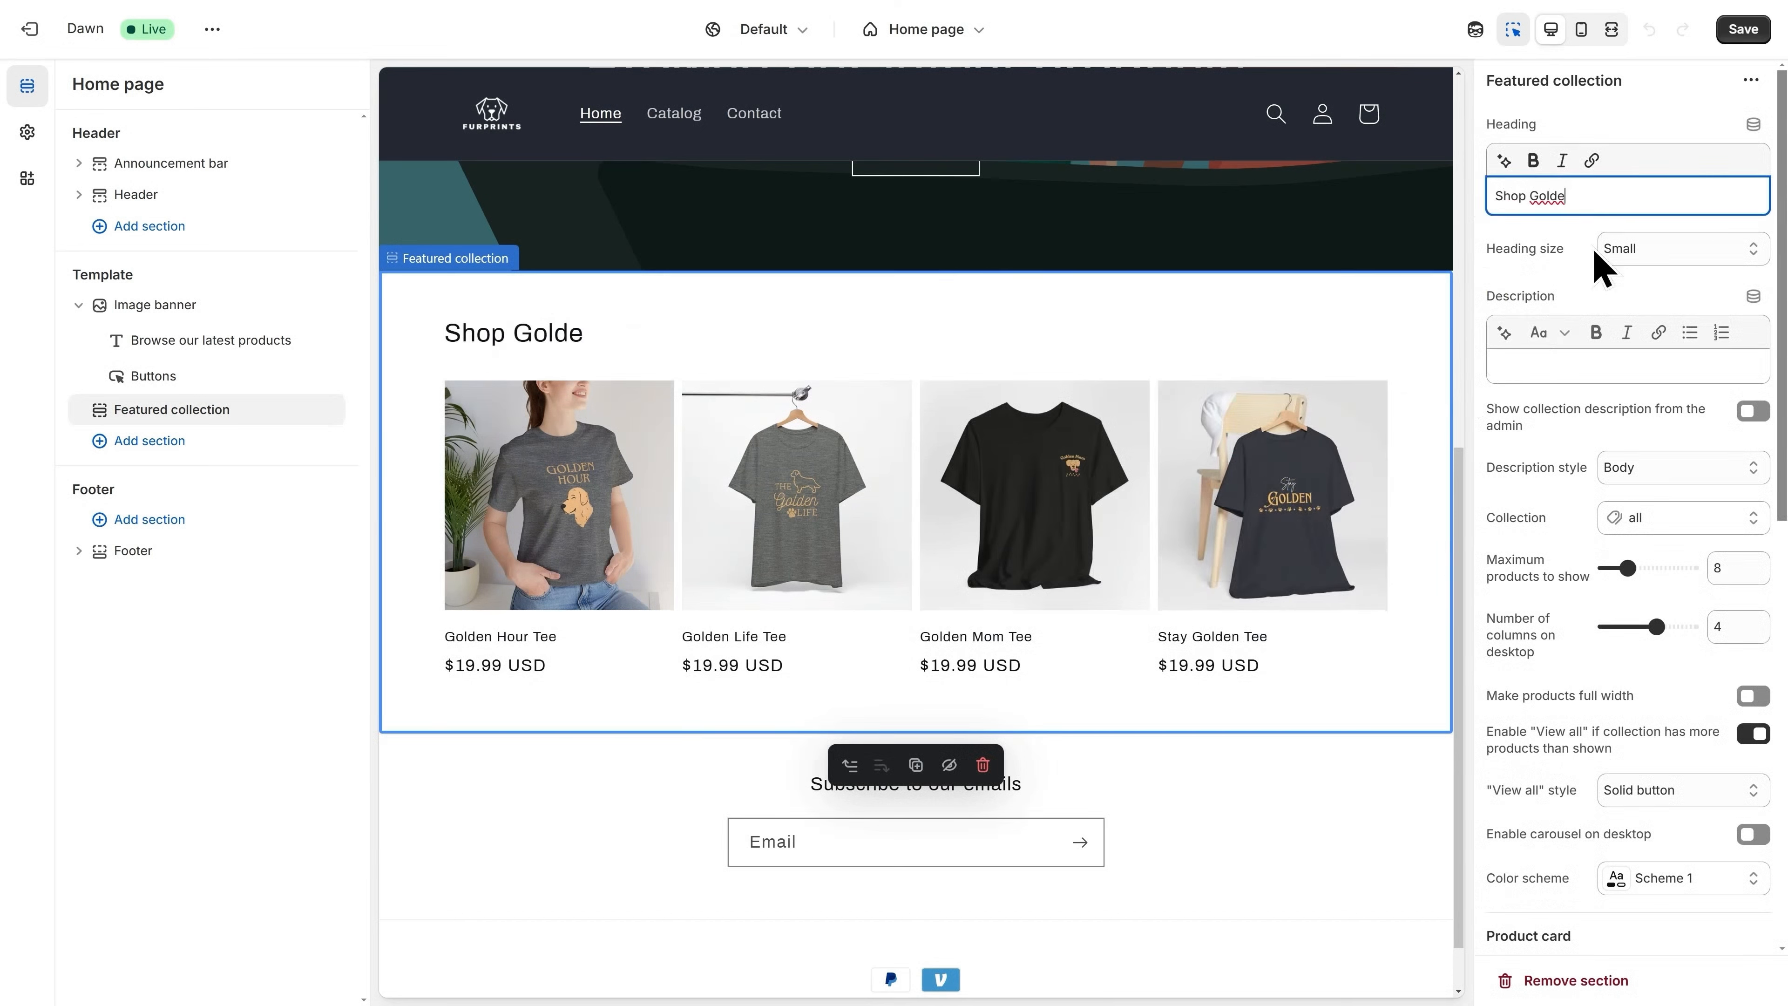
type("n Retriever Tees!")
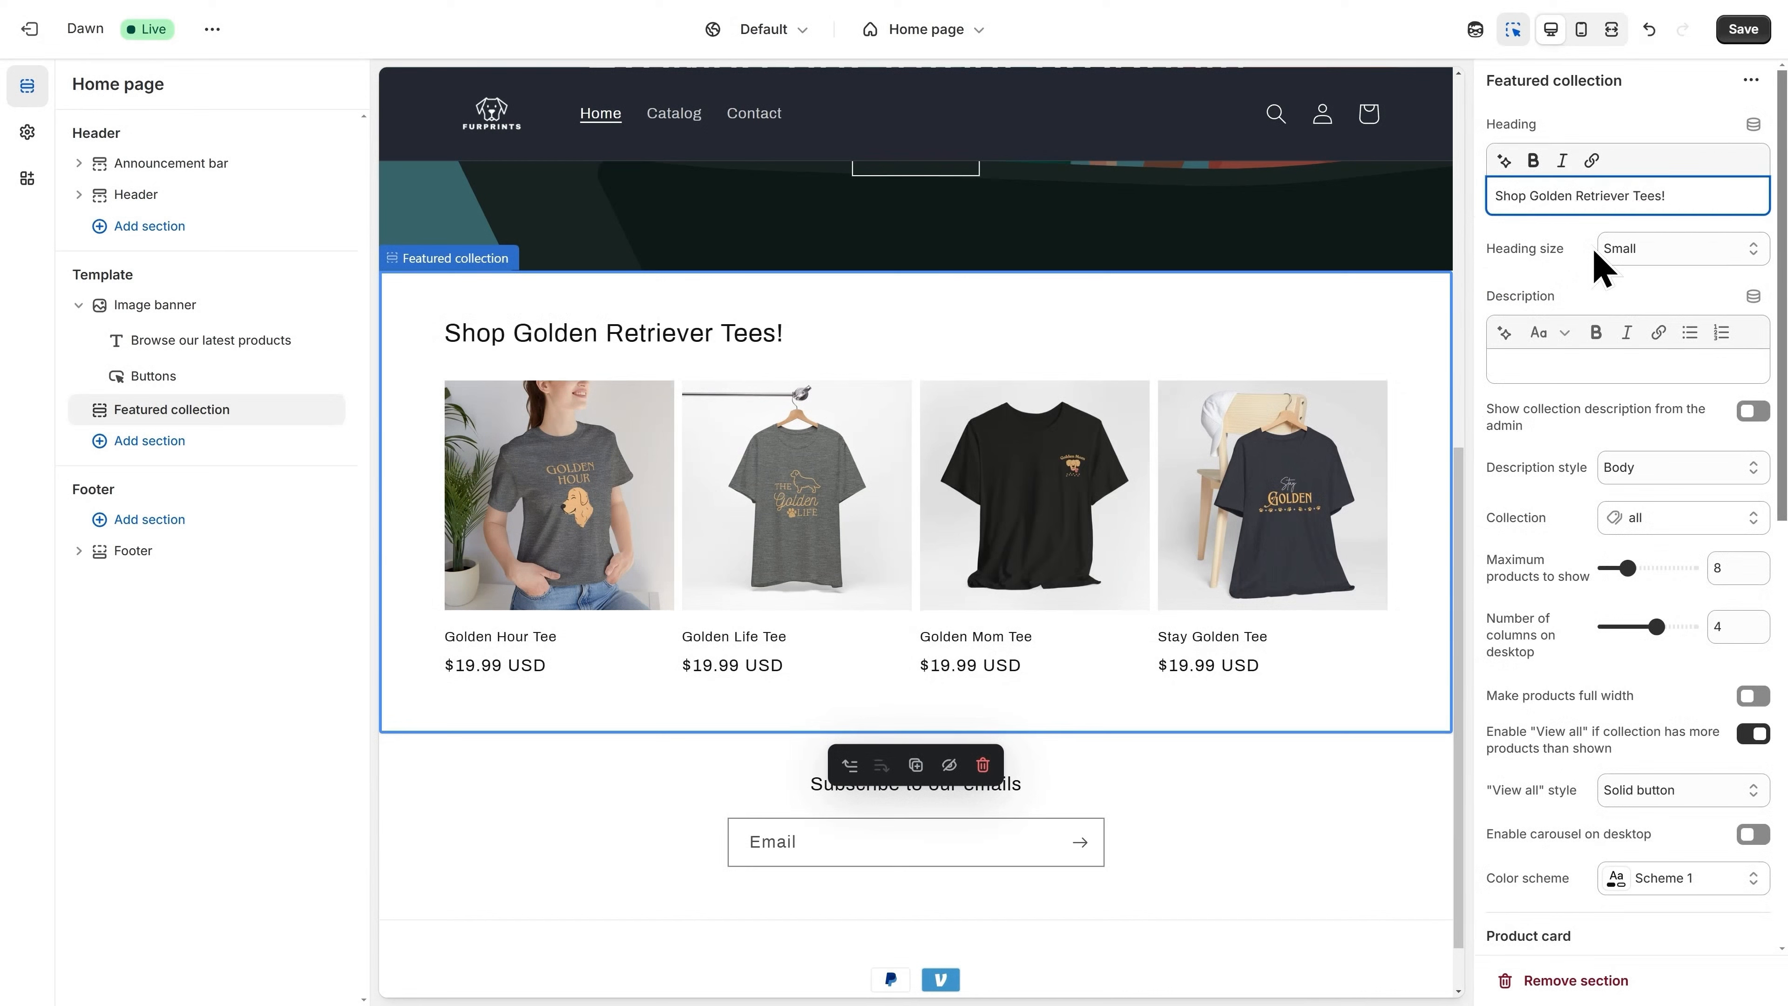
Replace the collection shown in the featured section with Golden Retriever Tees.
left_click(1667, 521)
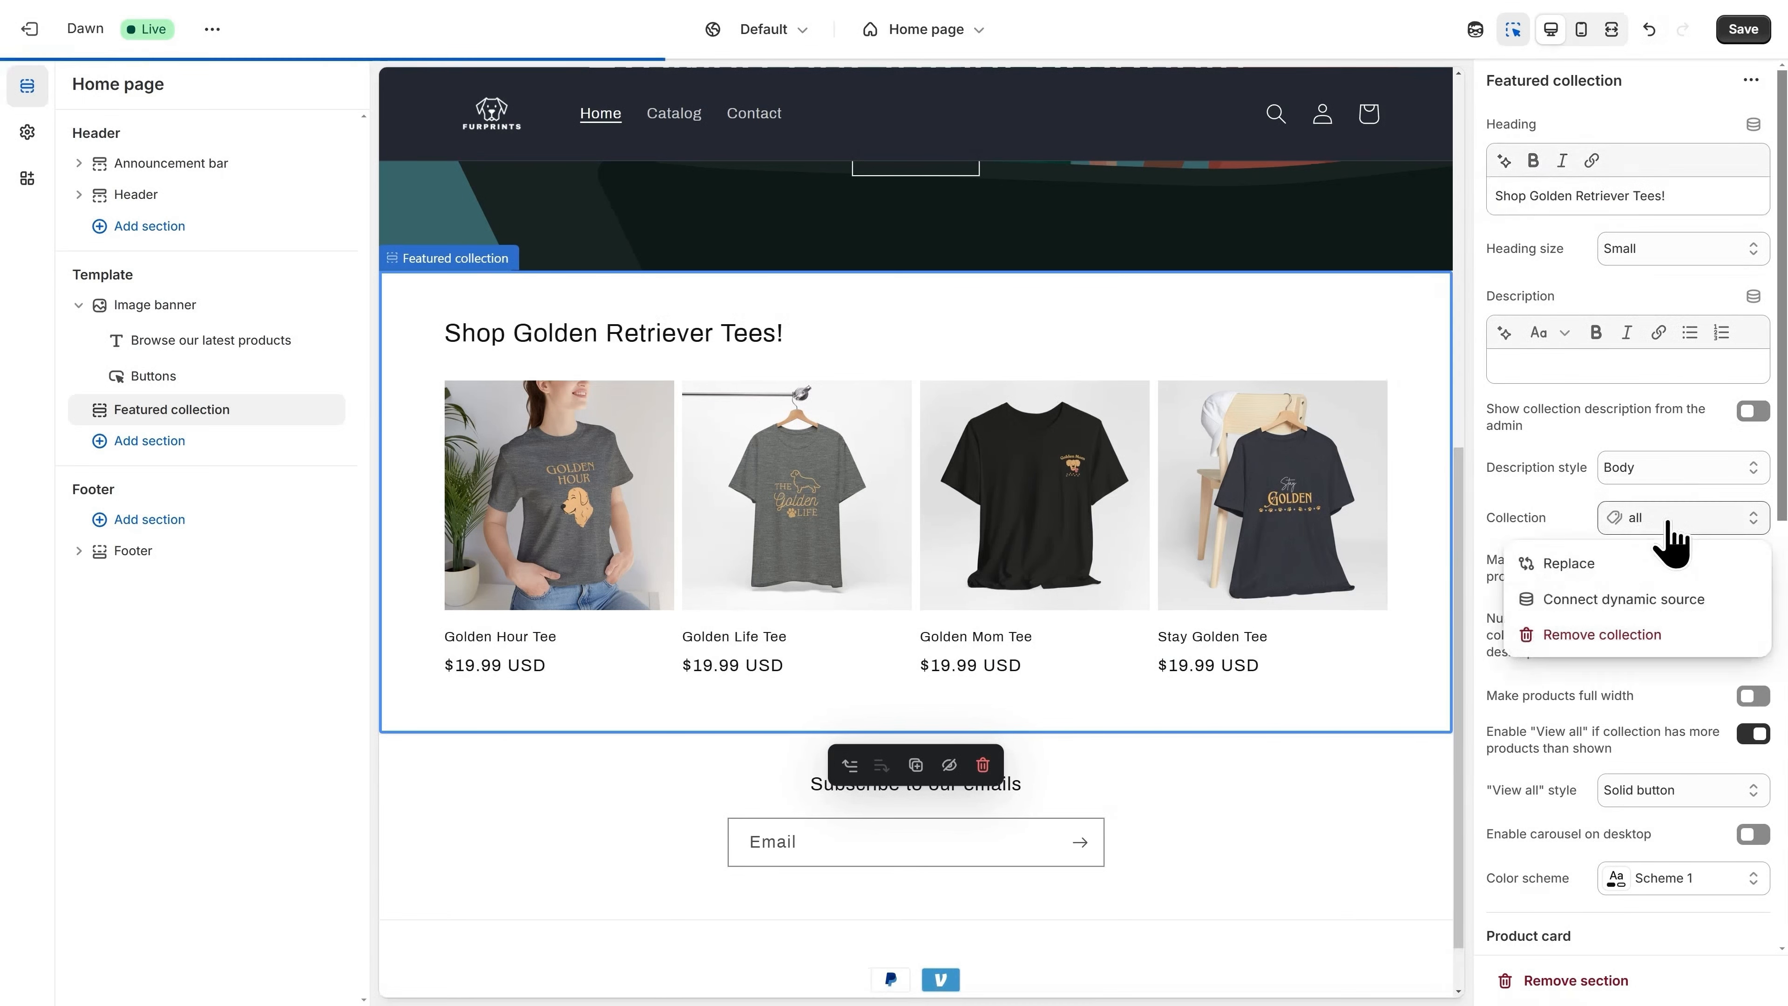
left_click(1585, 579)
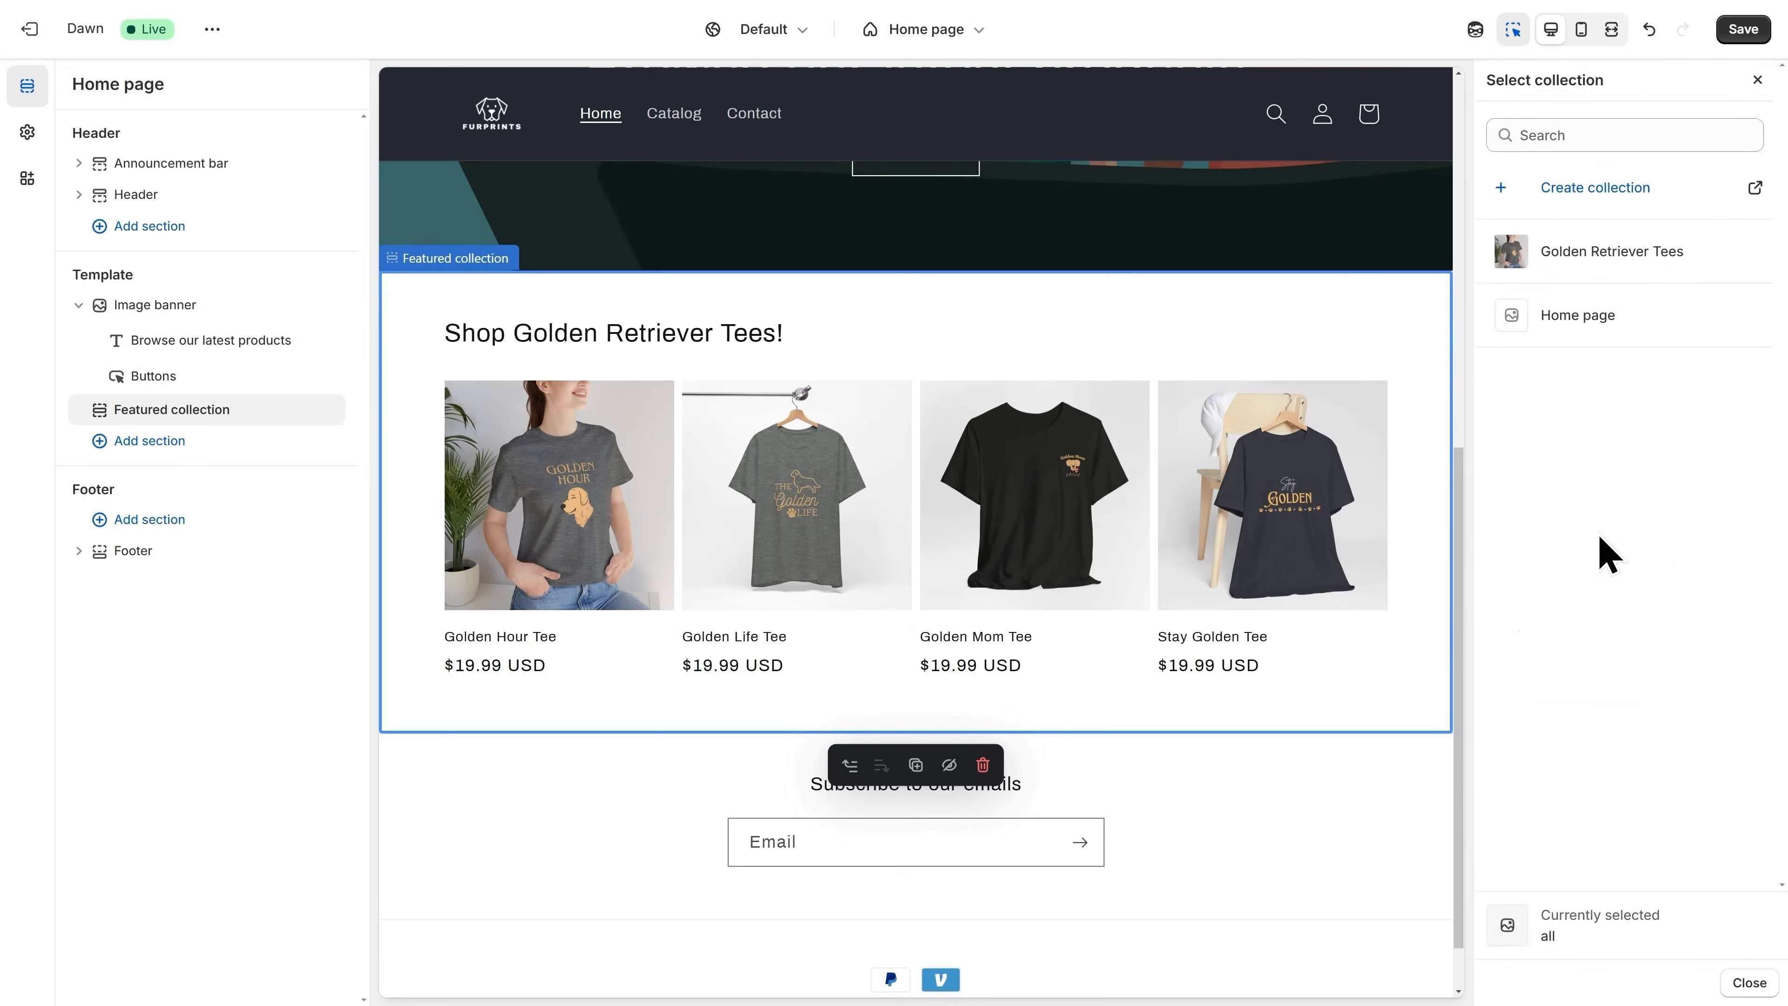
left_click(1607, 254)
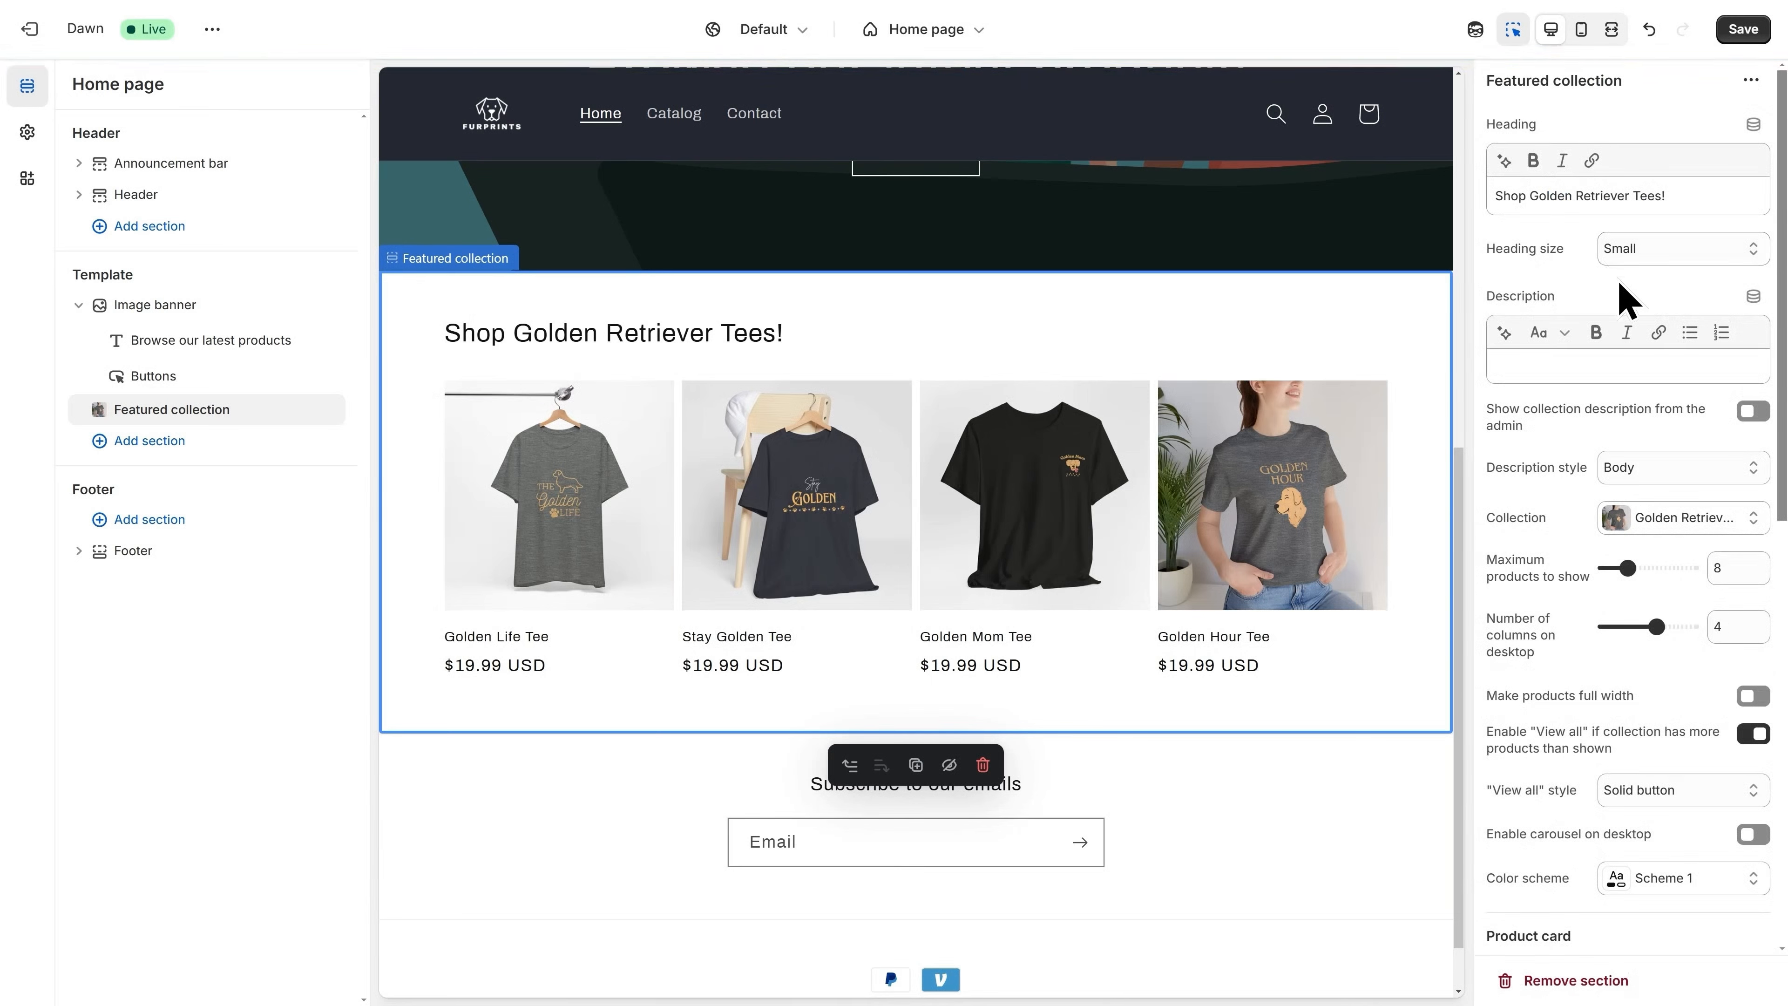
Set the product cards' image shape to Parallelogram, turn off the second image on hover, and save the theme.
scroll(1652, 496, "down", 3)
scroll(1638, 574, "down", 3)
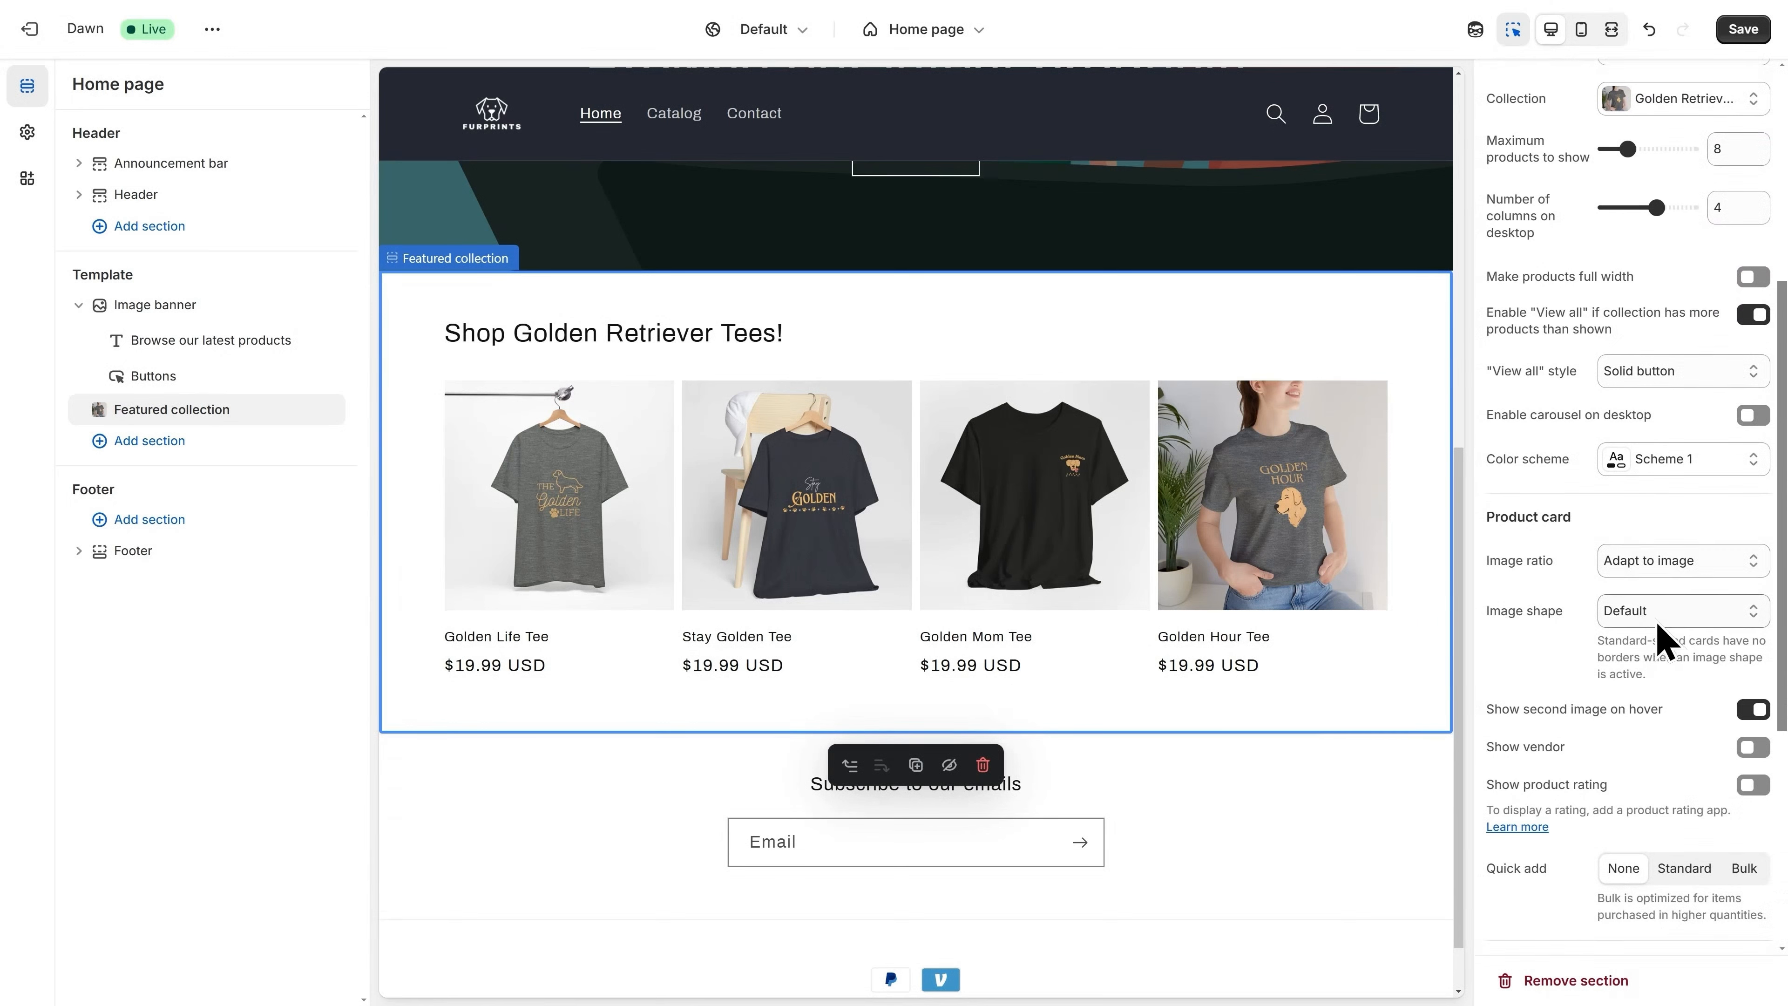
left_click(1658, 617)
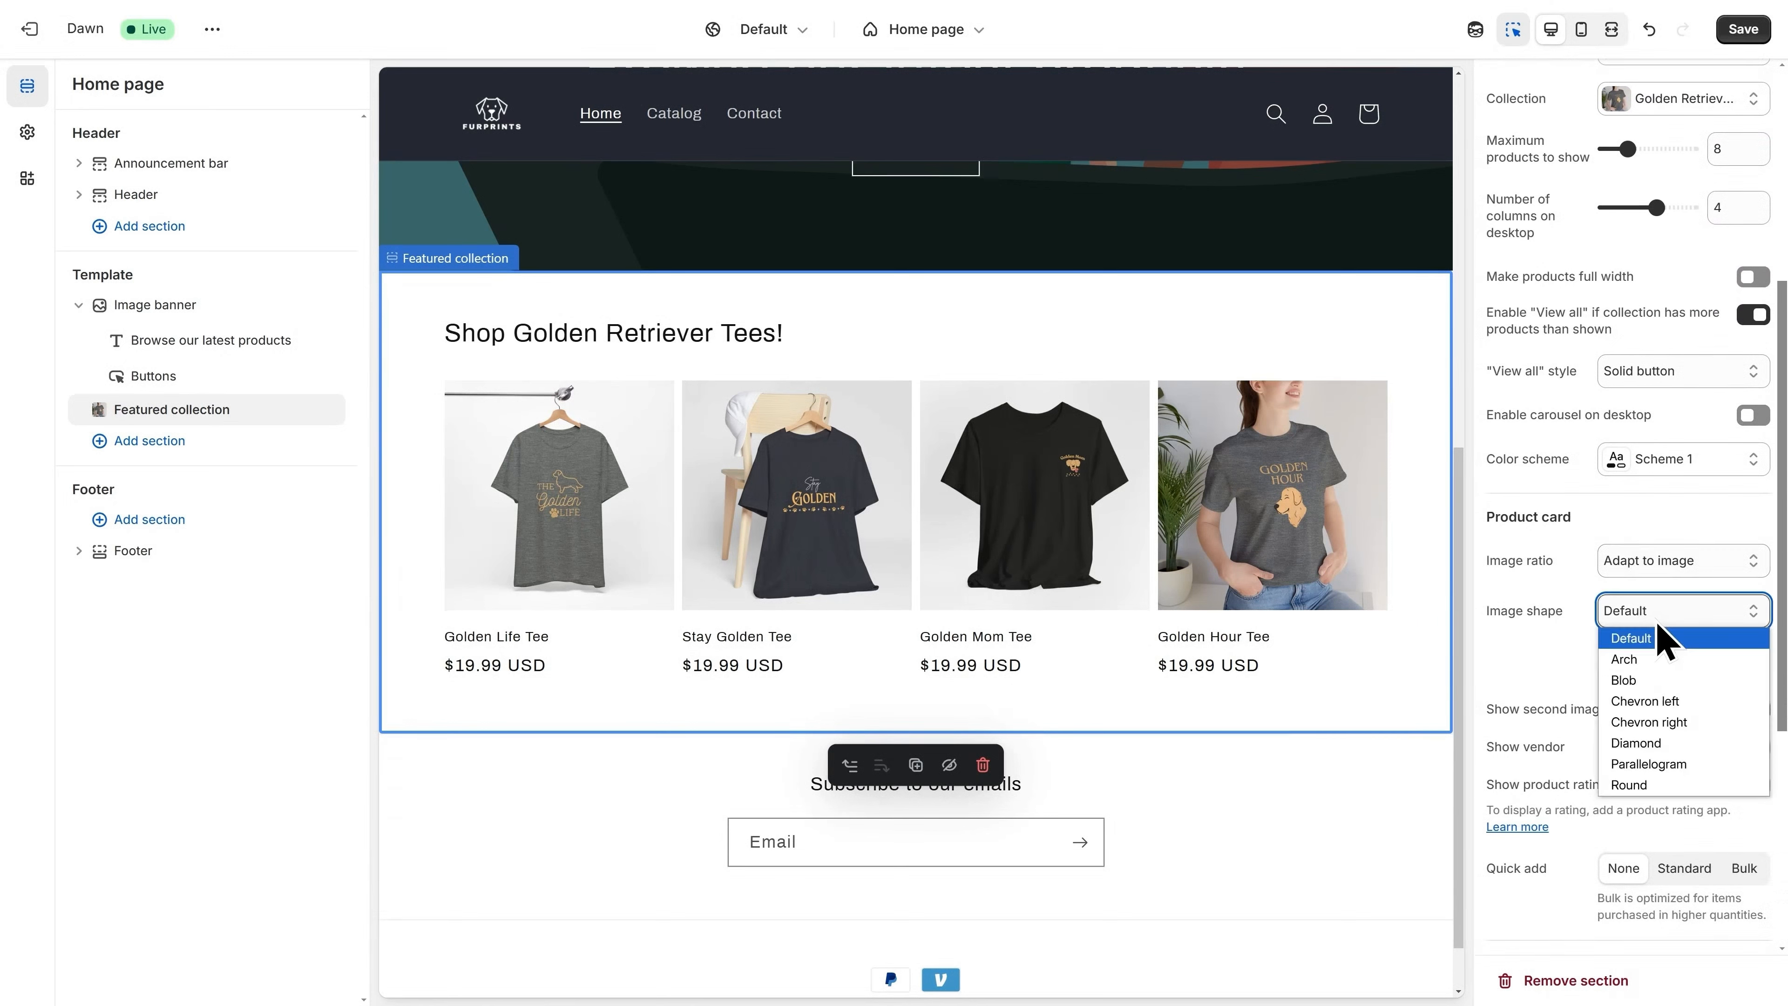
left_click(1683, 767)
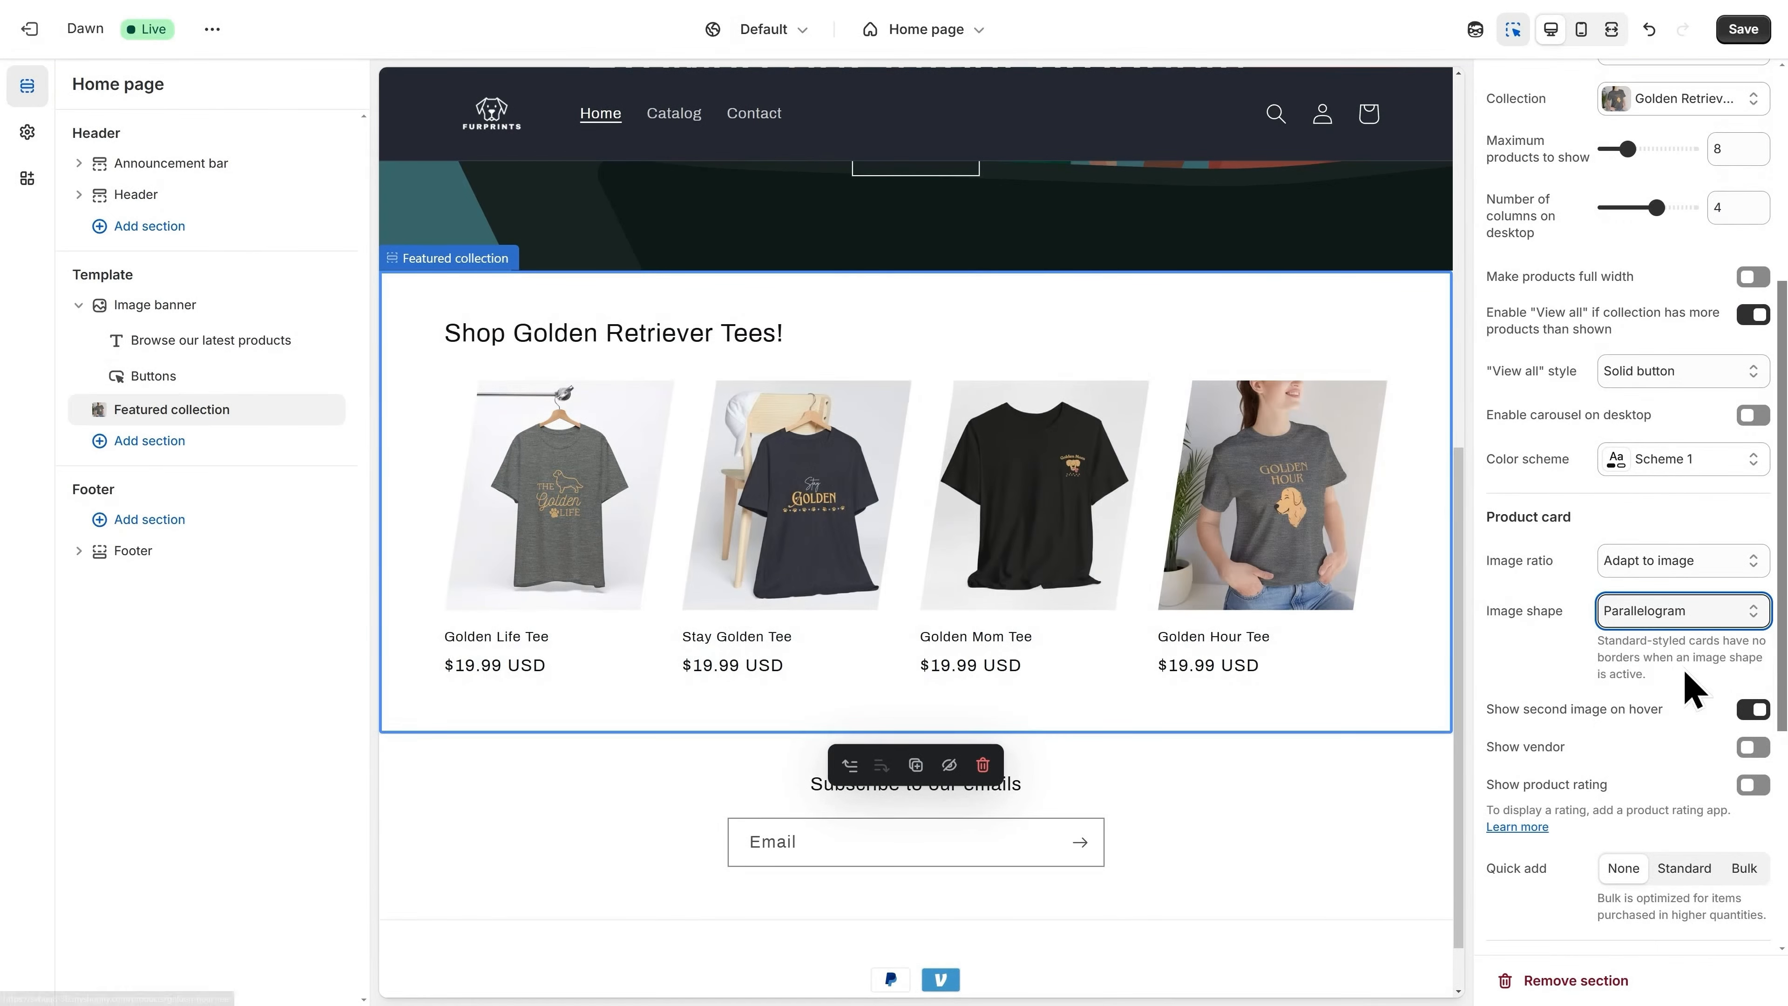
left_click(1752, 712)
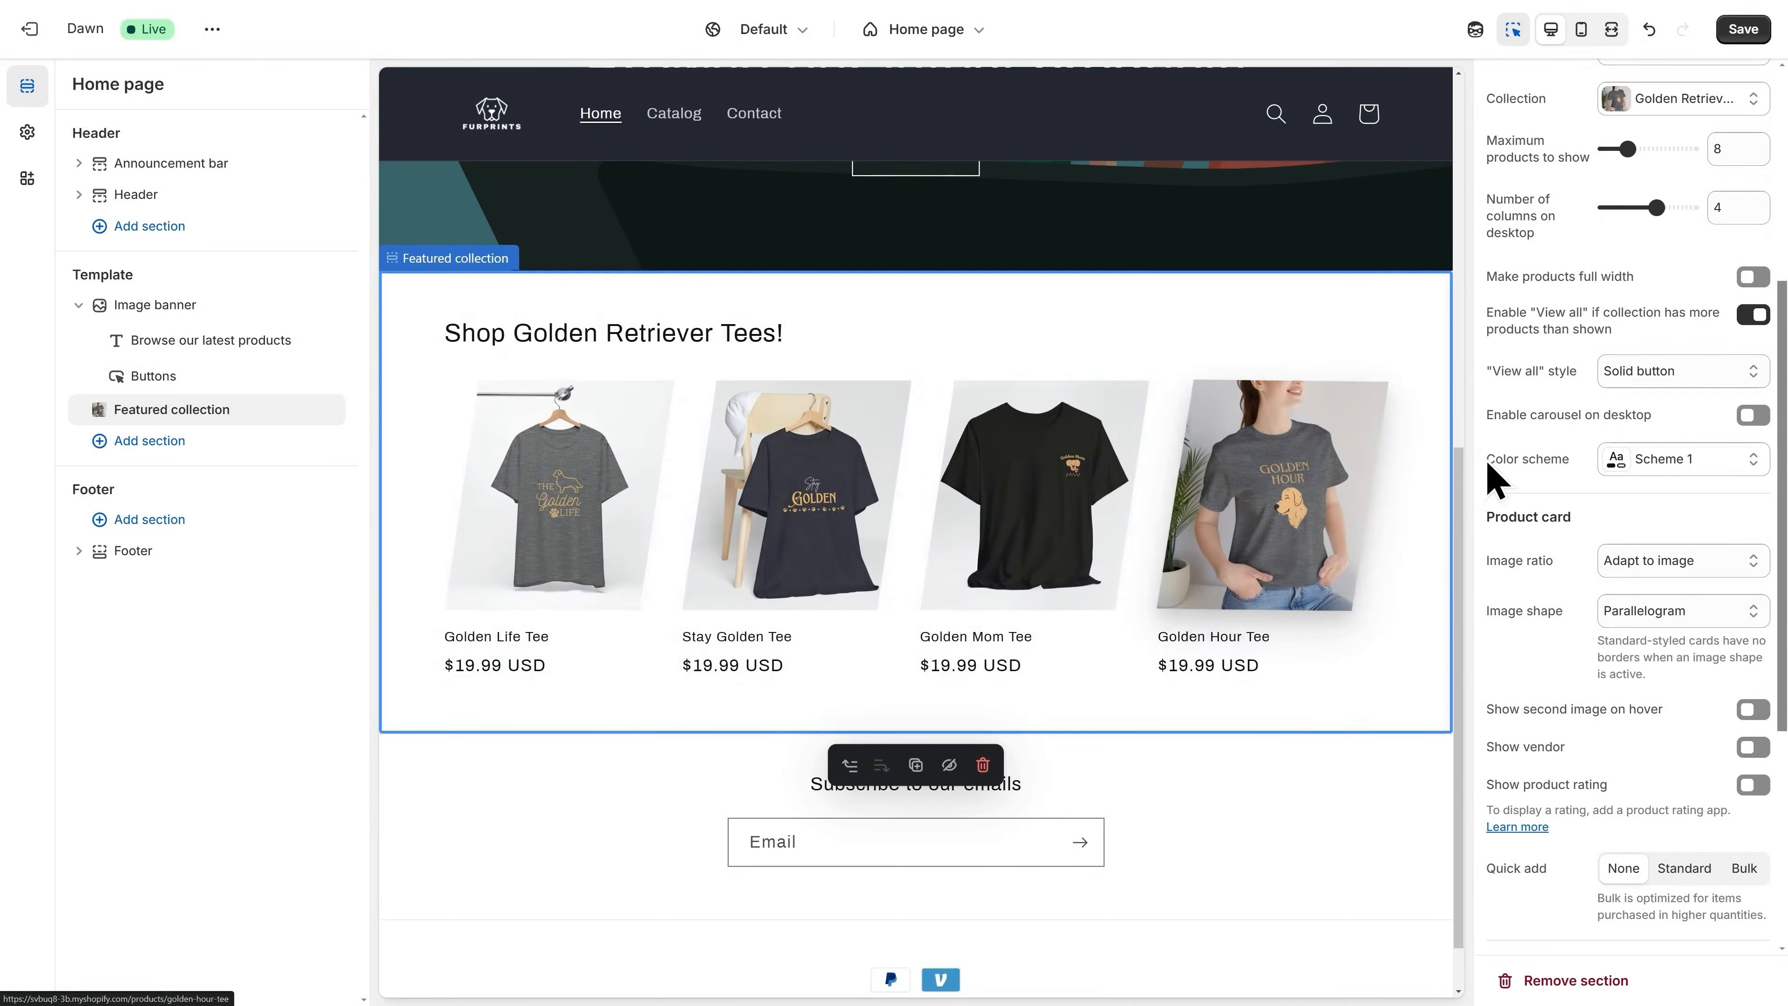
left_click(1743, 32)
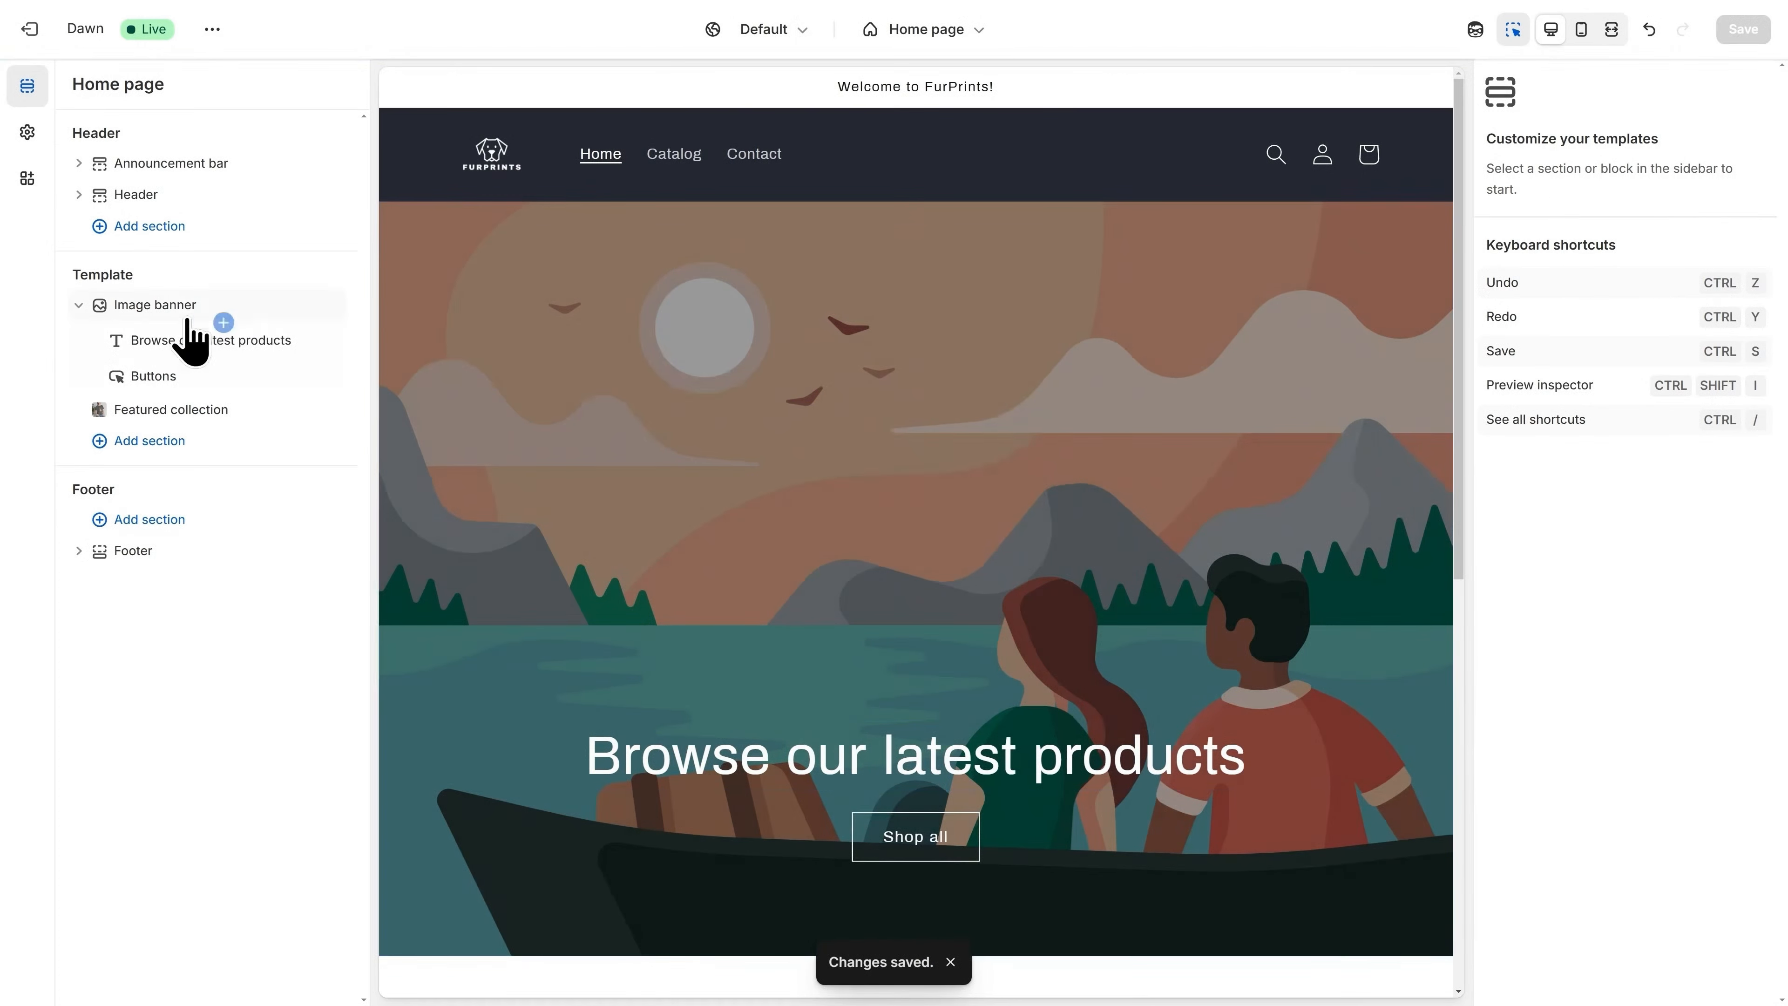
Set the image banner's first image to the photo of two women wearing black Golden Mom tees.
left_click(164, 312)
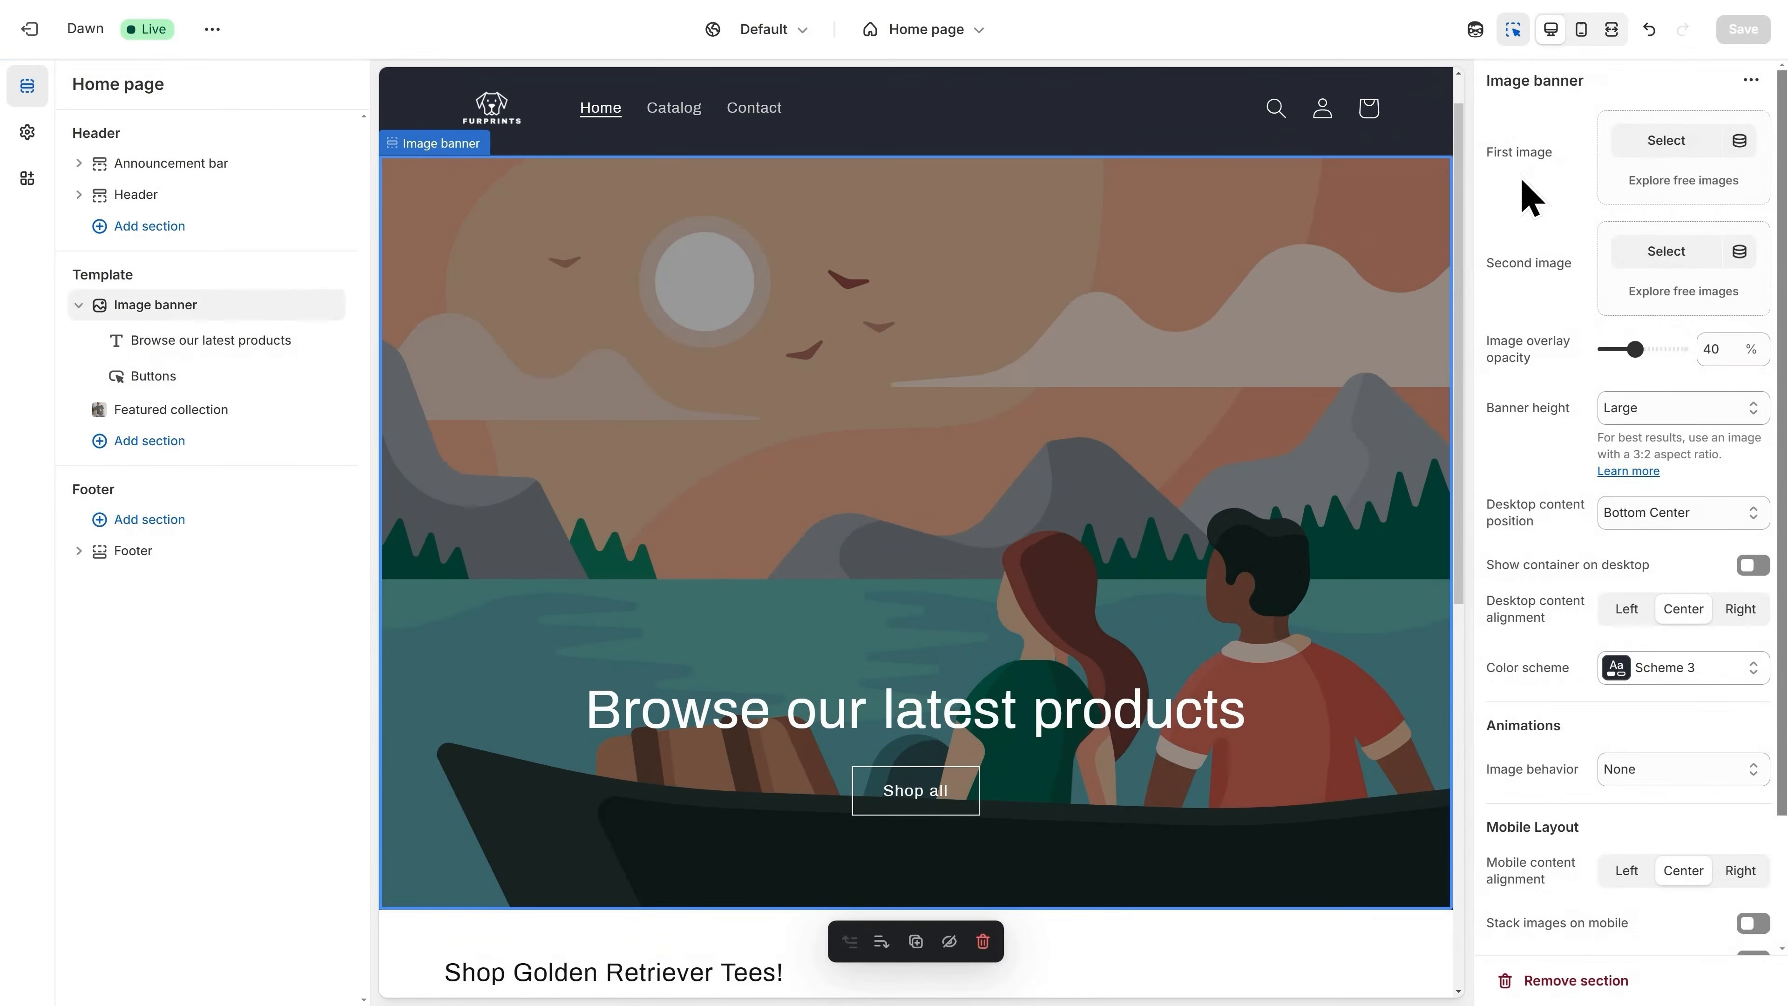
left_click(1668, 149)
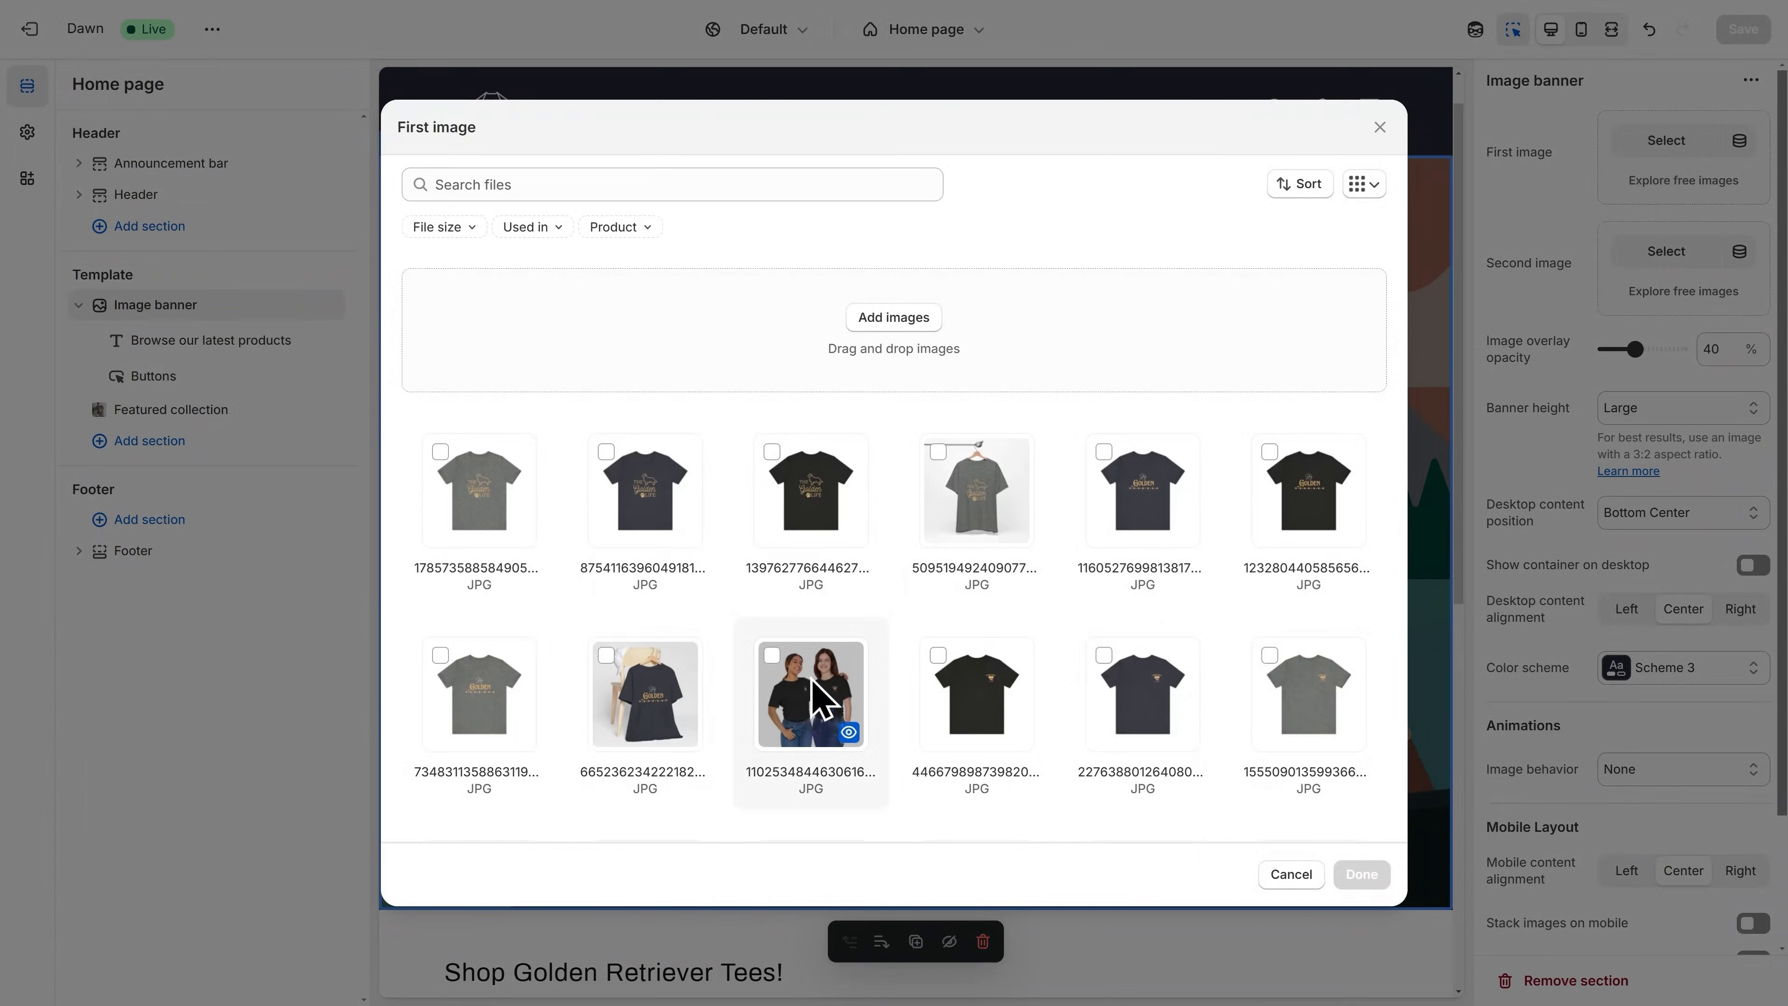
left_click(819, 694)
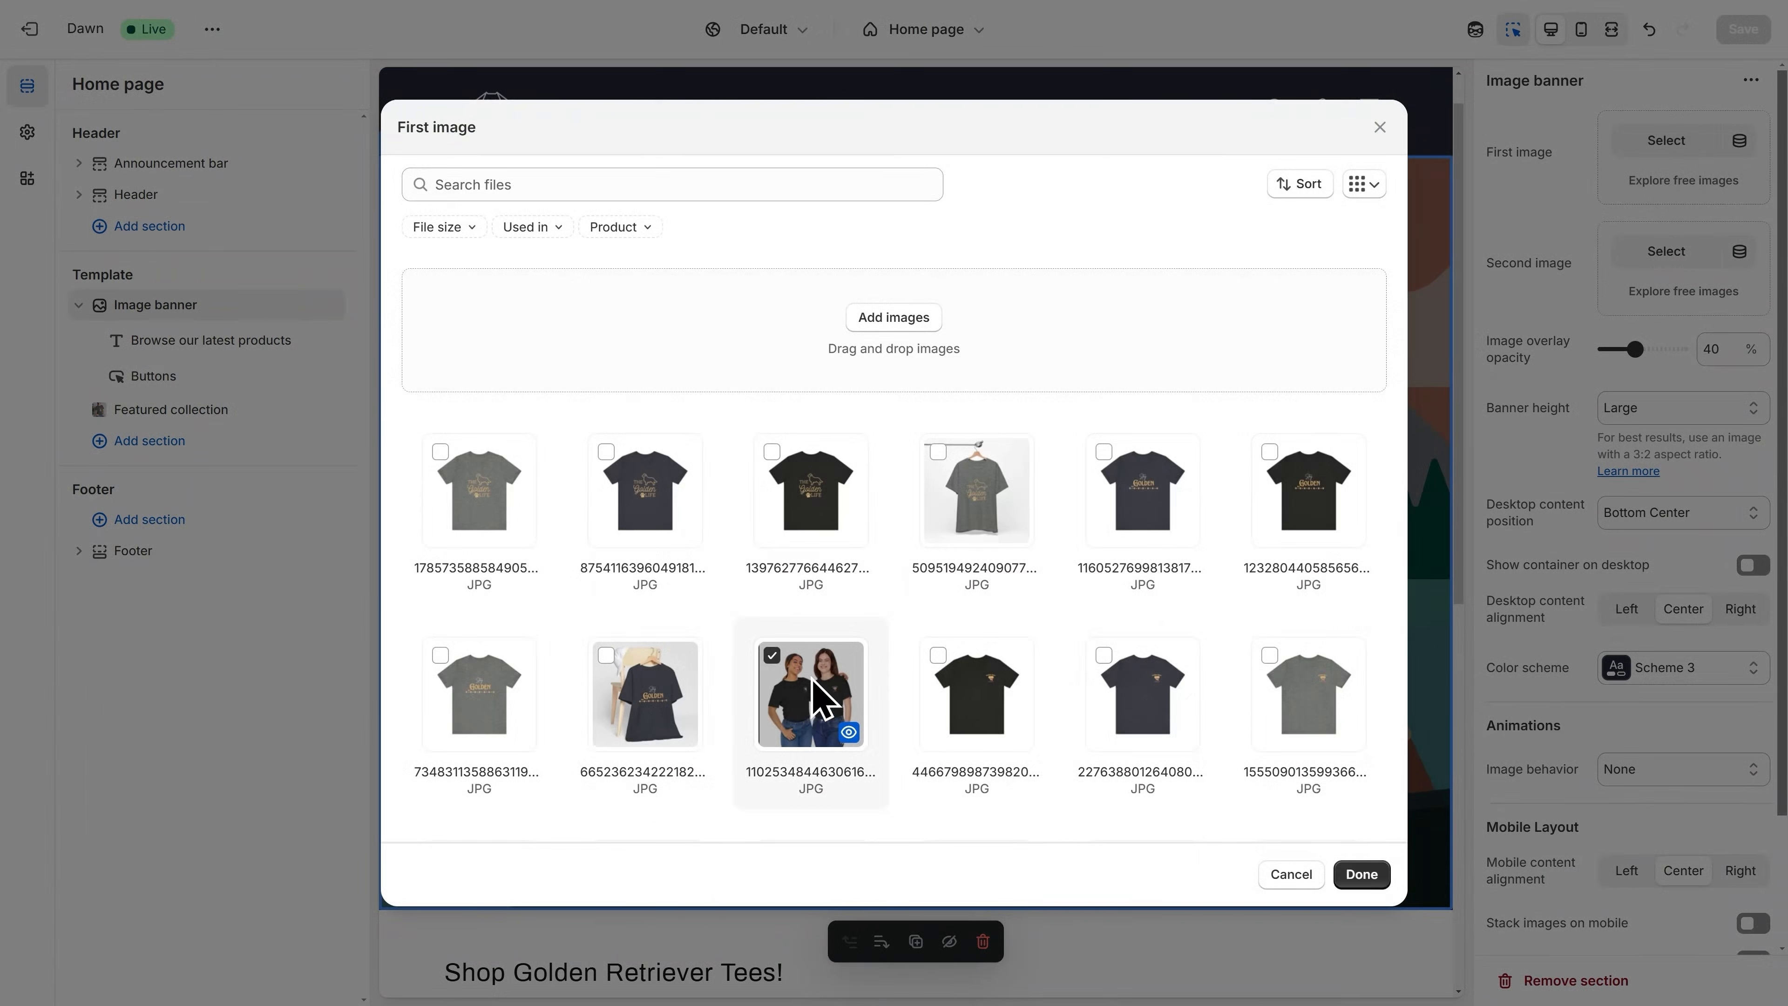
left_click(1363, 879)
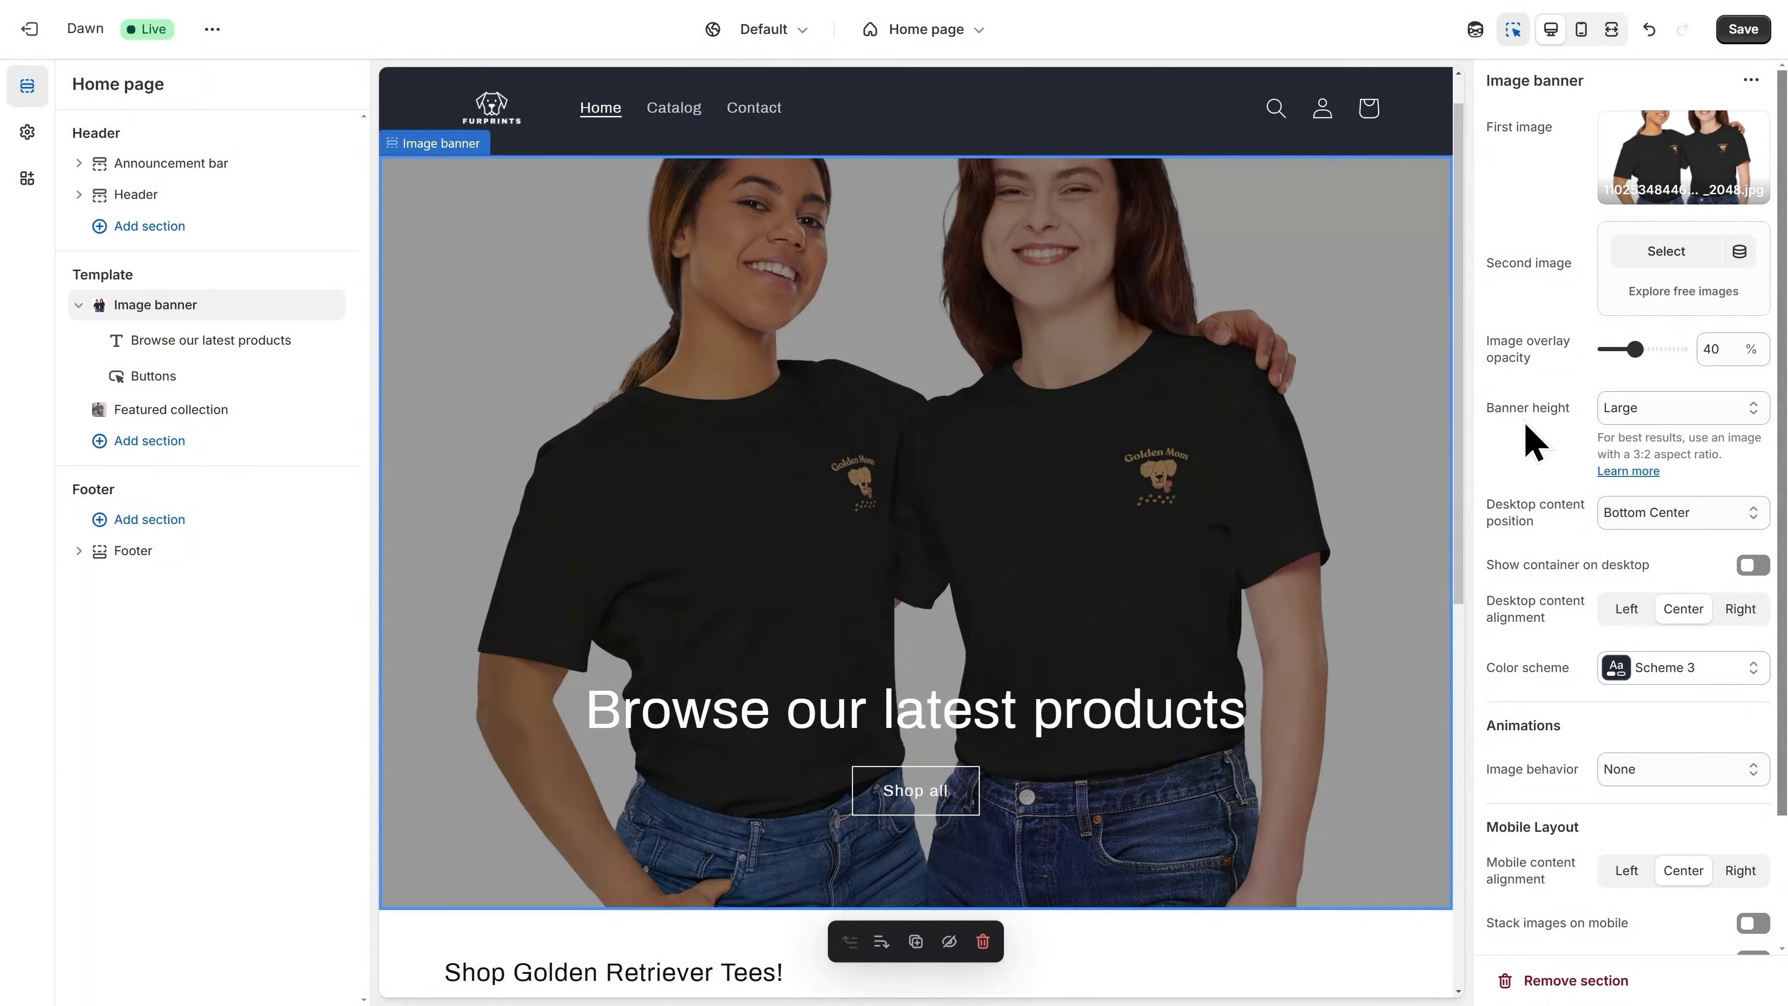
Set the banner height to Small and the image behavior to Fixed background position.
left_click(1632, 415)
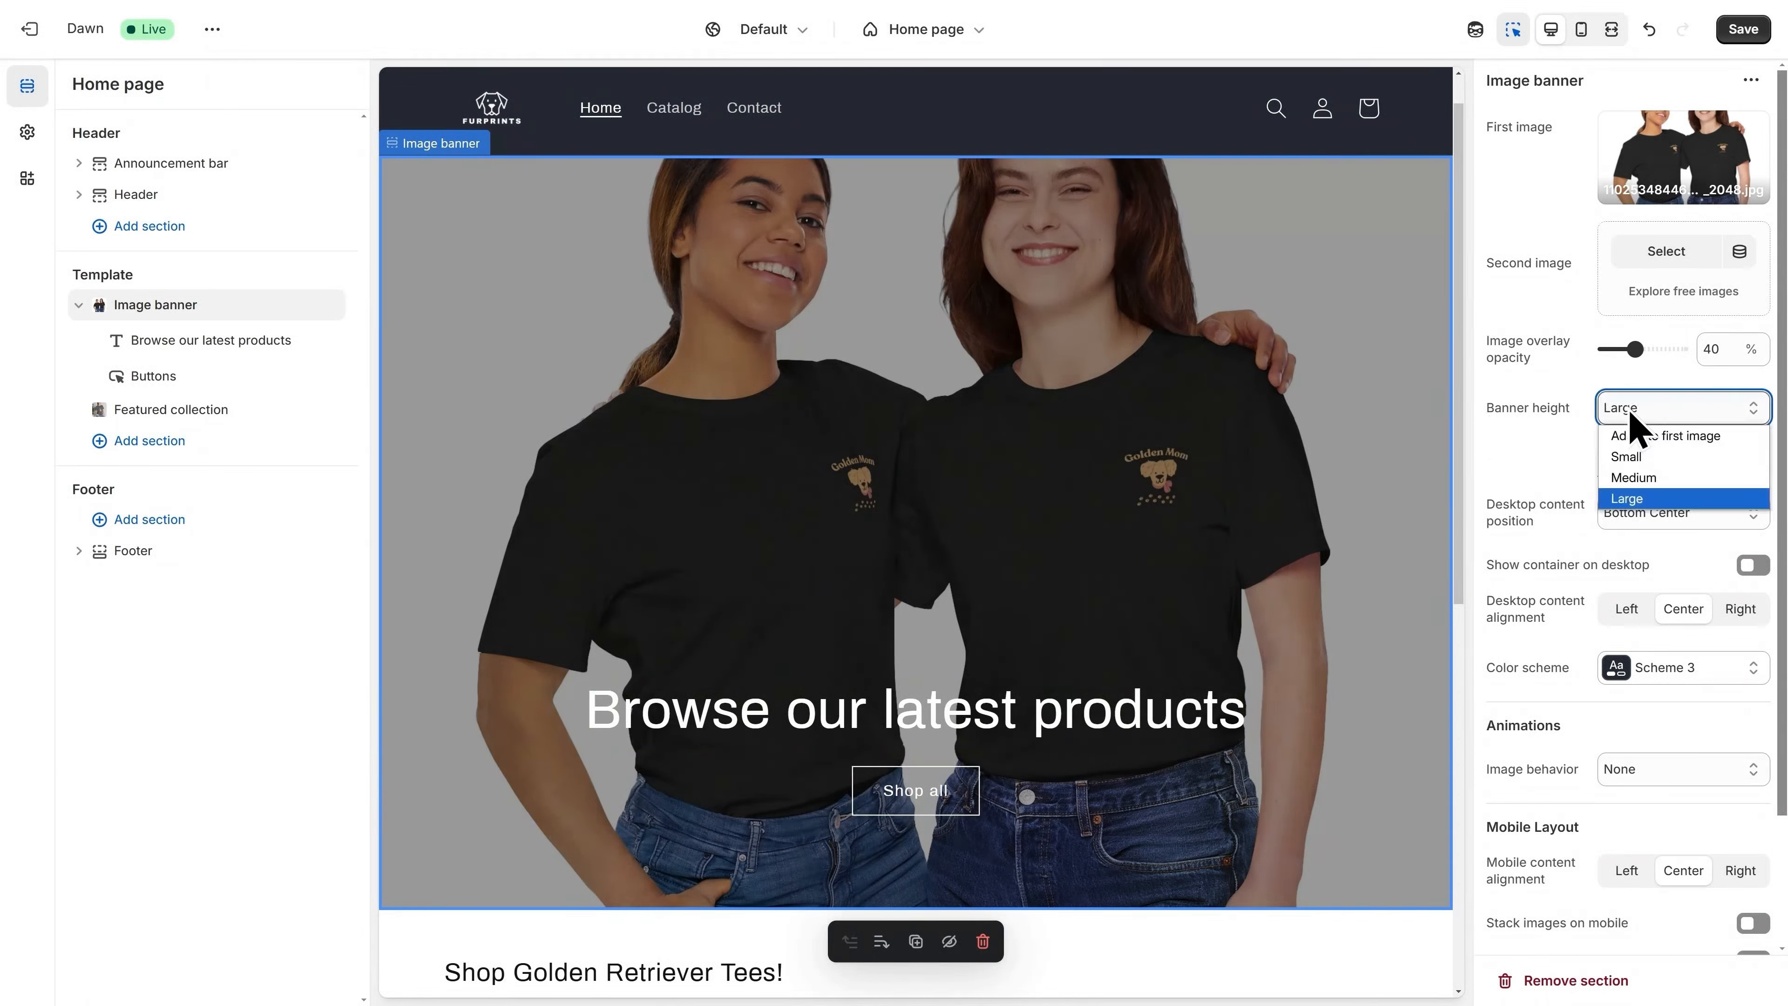
left_click(1651, 459)
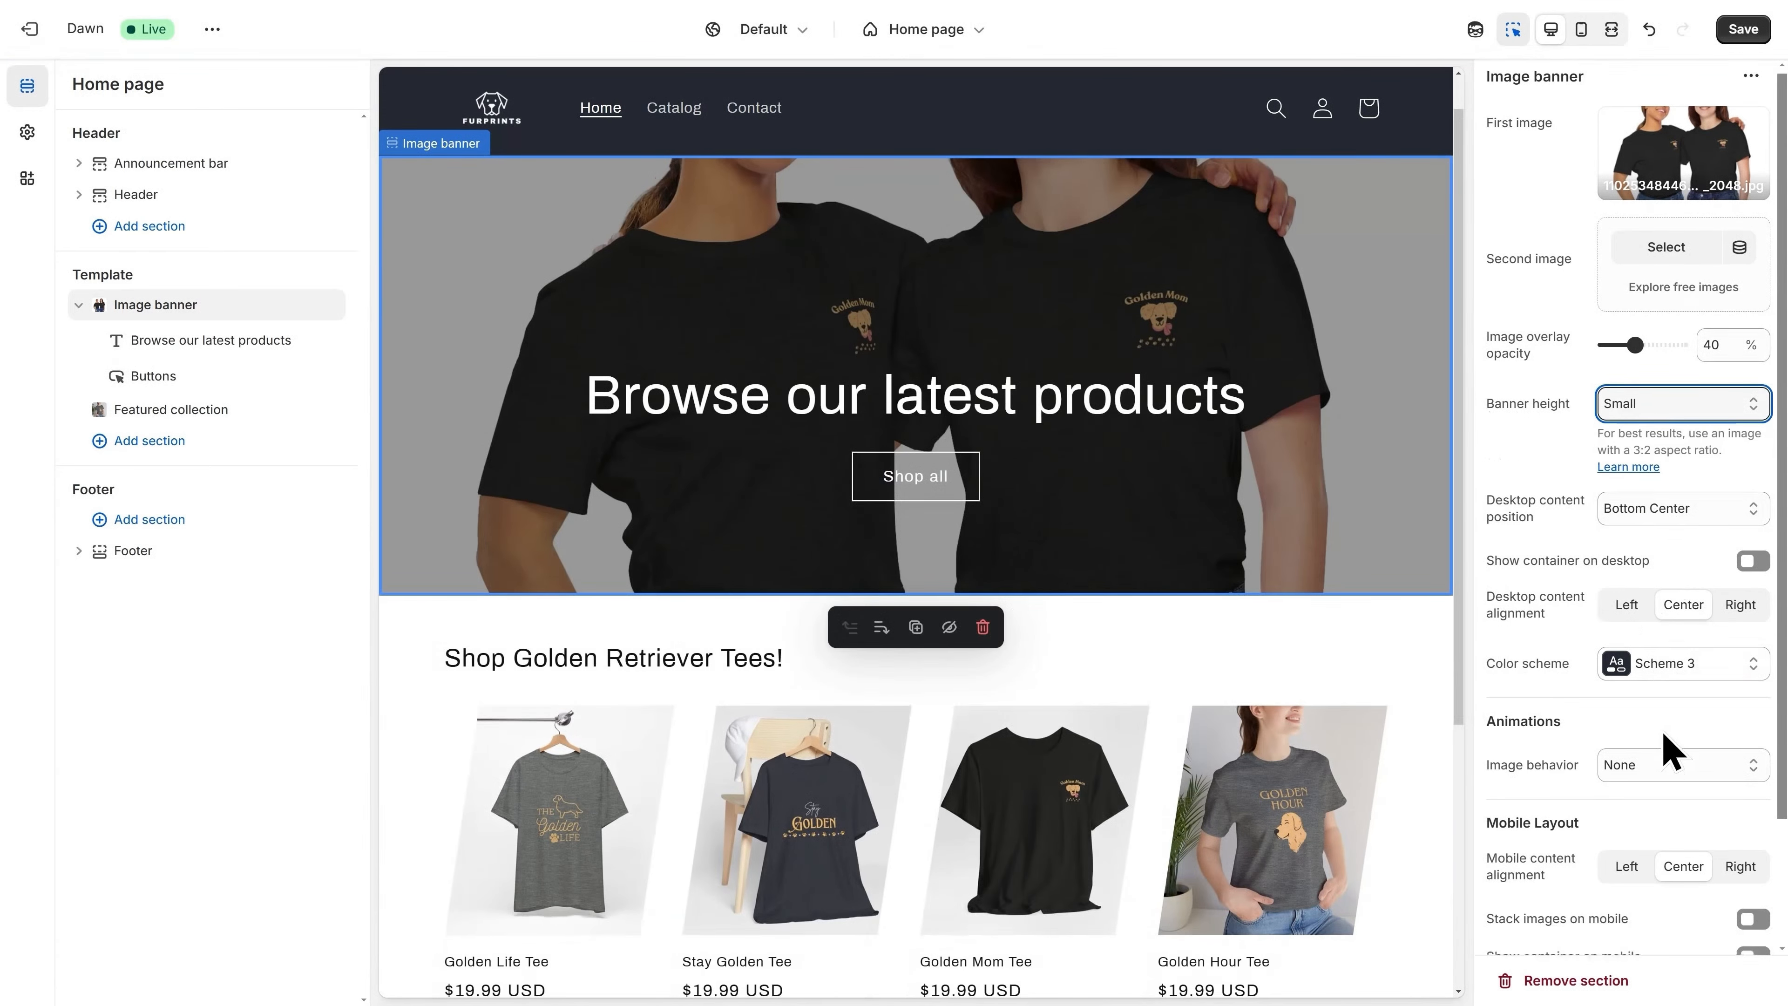
scroll(1662, 705, "down", 2)
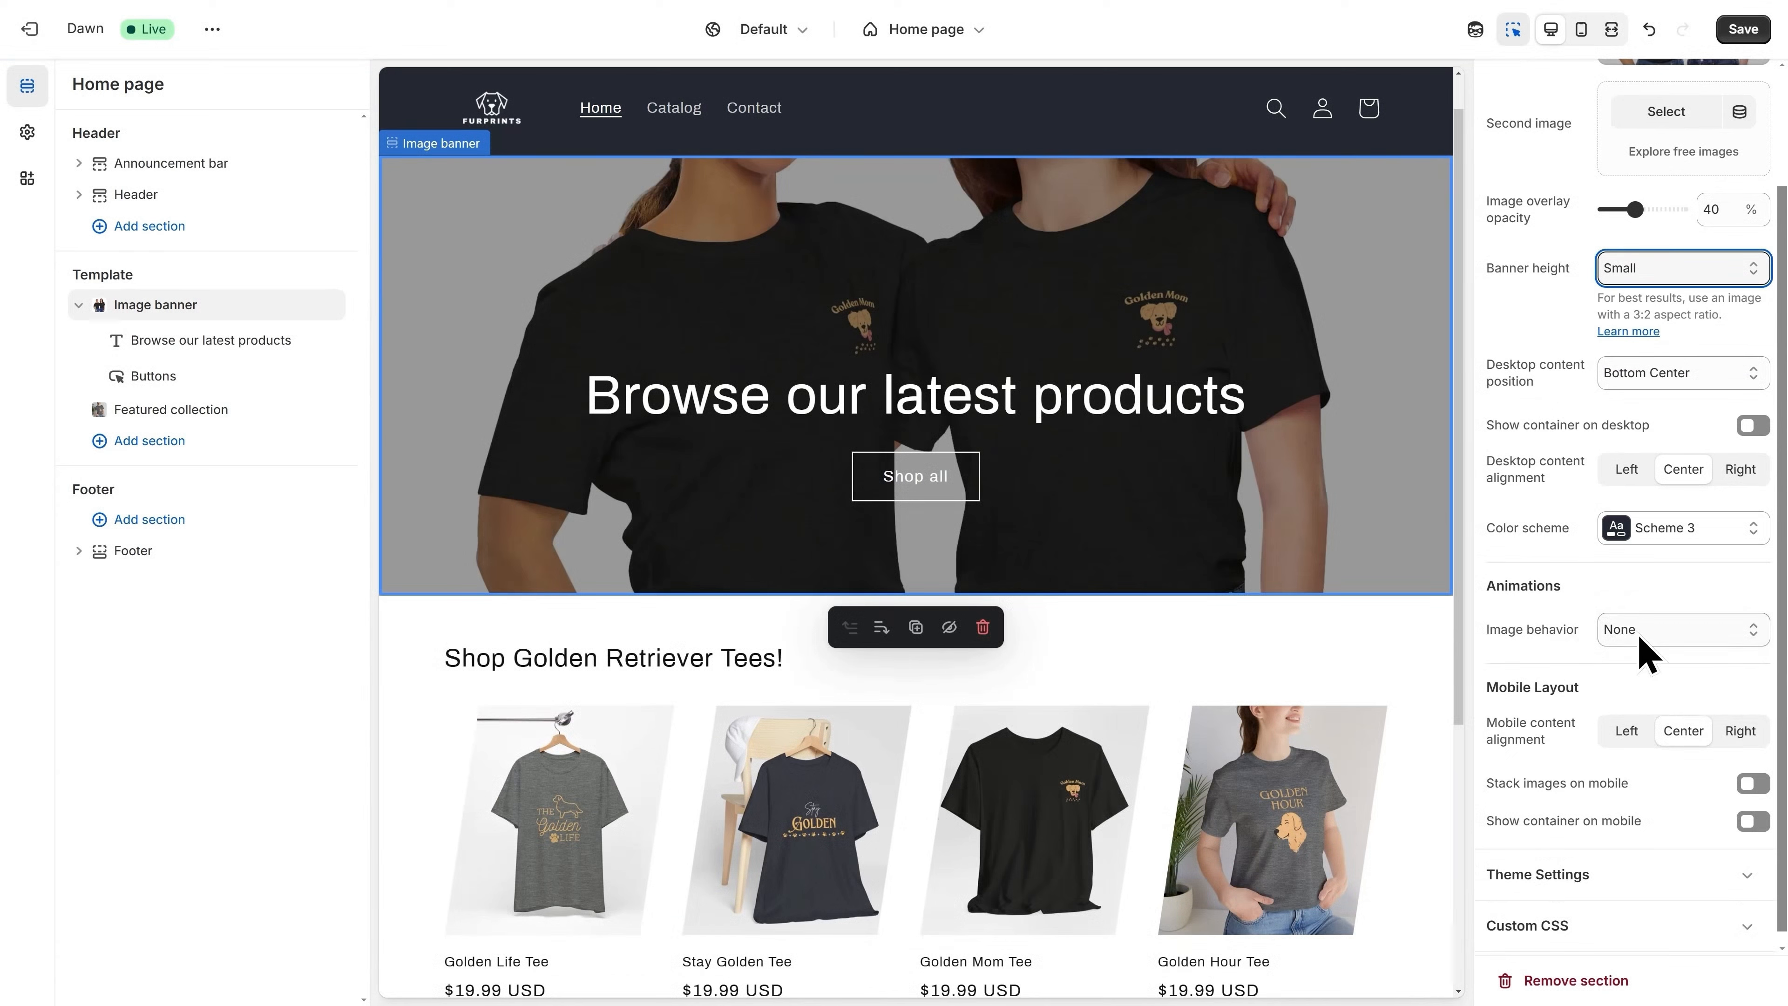
left_click(1653, 633)
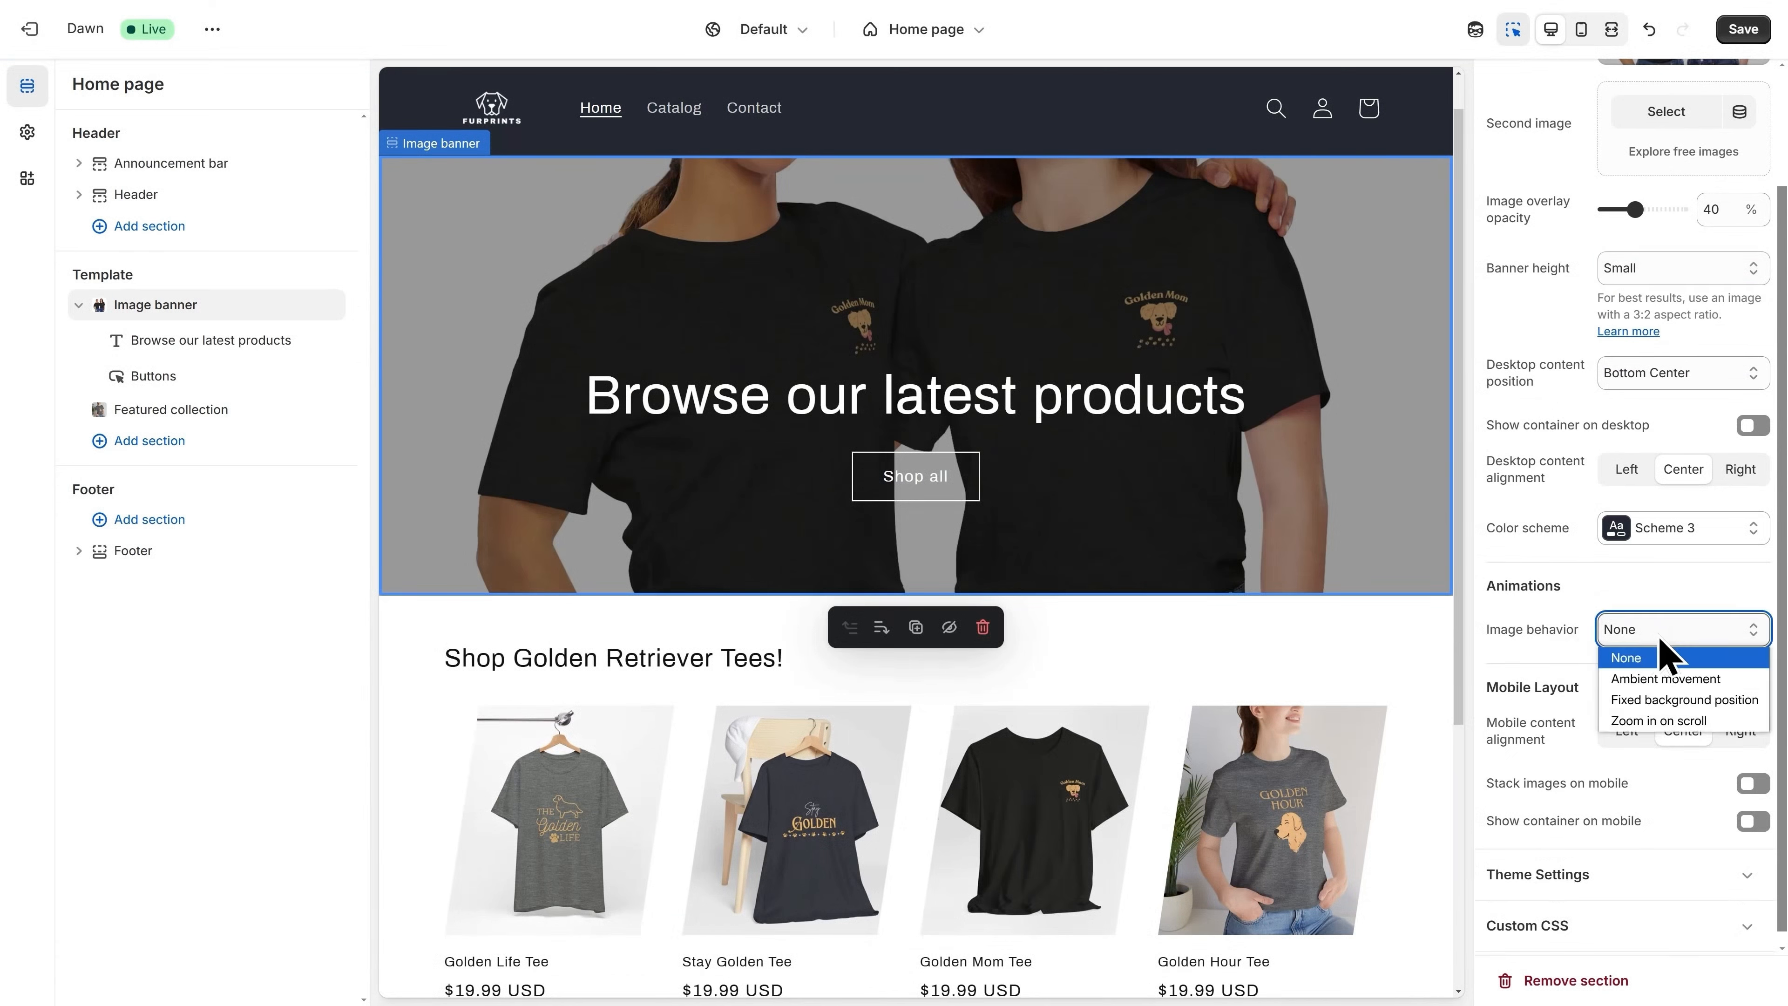
left_click(1690, 703)
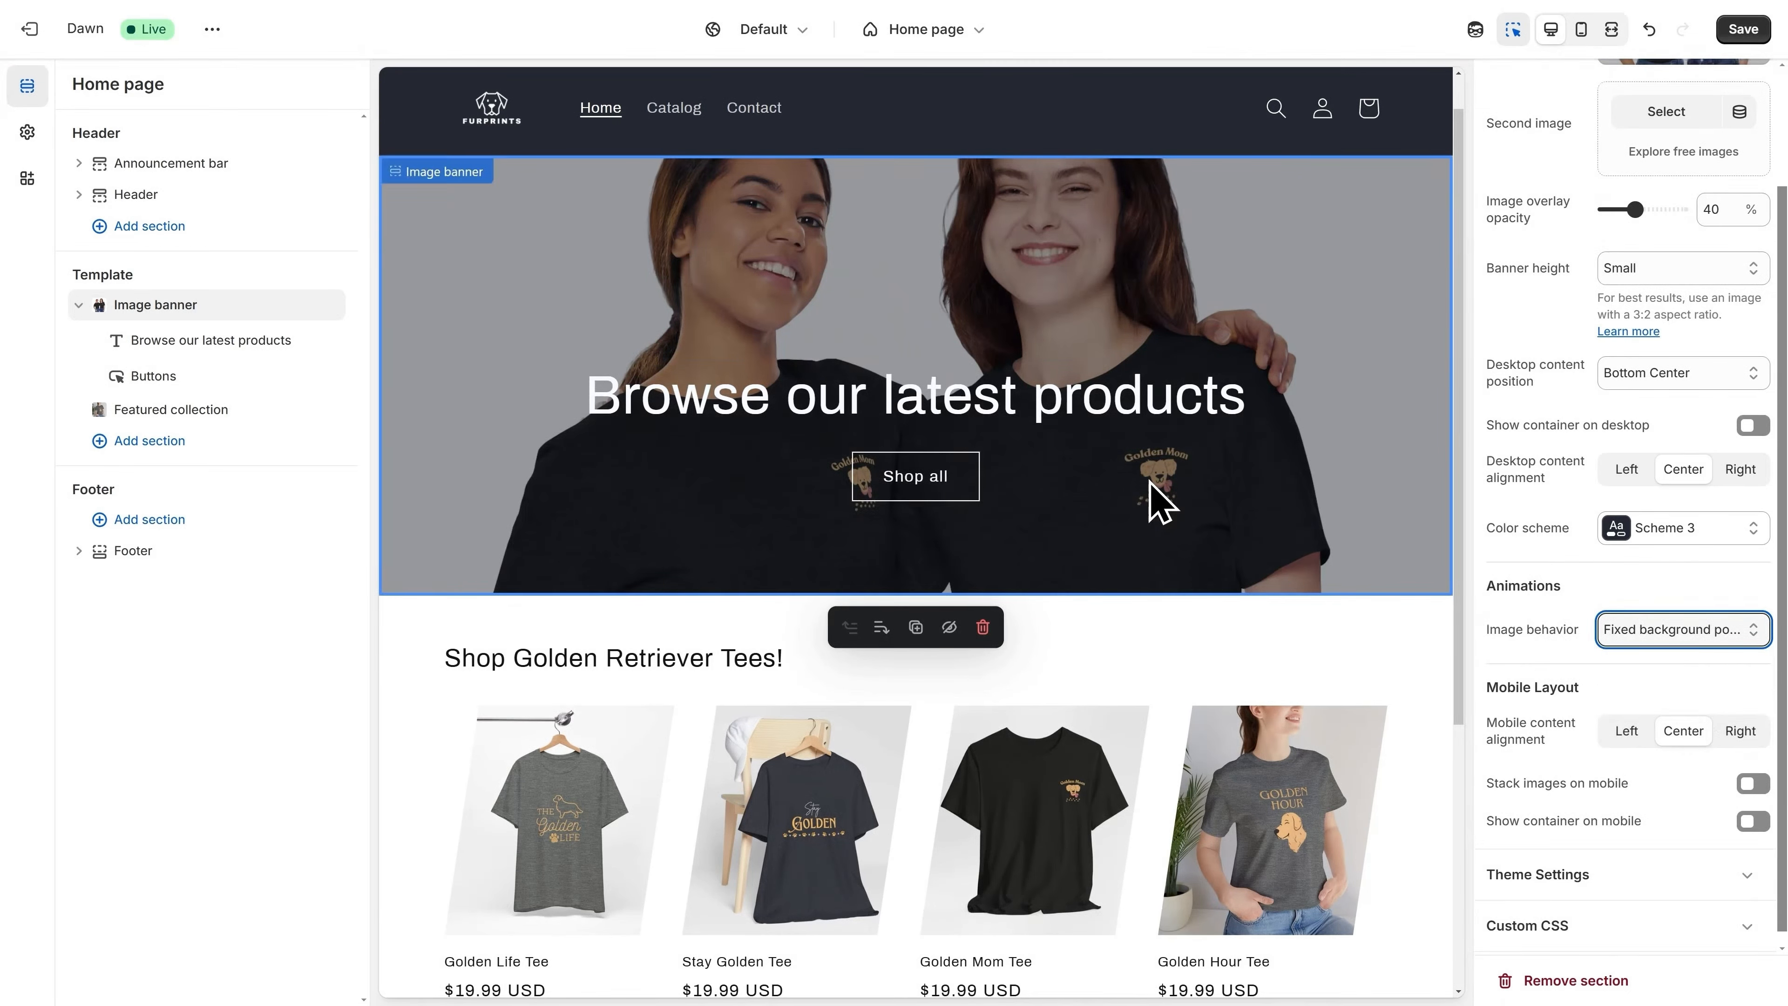
Change the image banner's heading to "10% Off Sale Now!" and set its heading size to Medium.
scroll(1155, 494, "down", 3)
scroll(1158, 502, "down", 1)
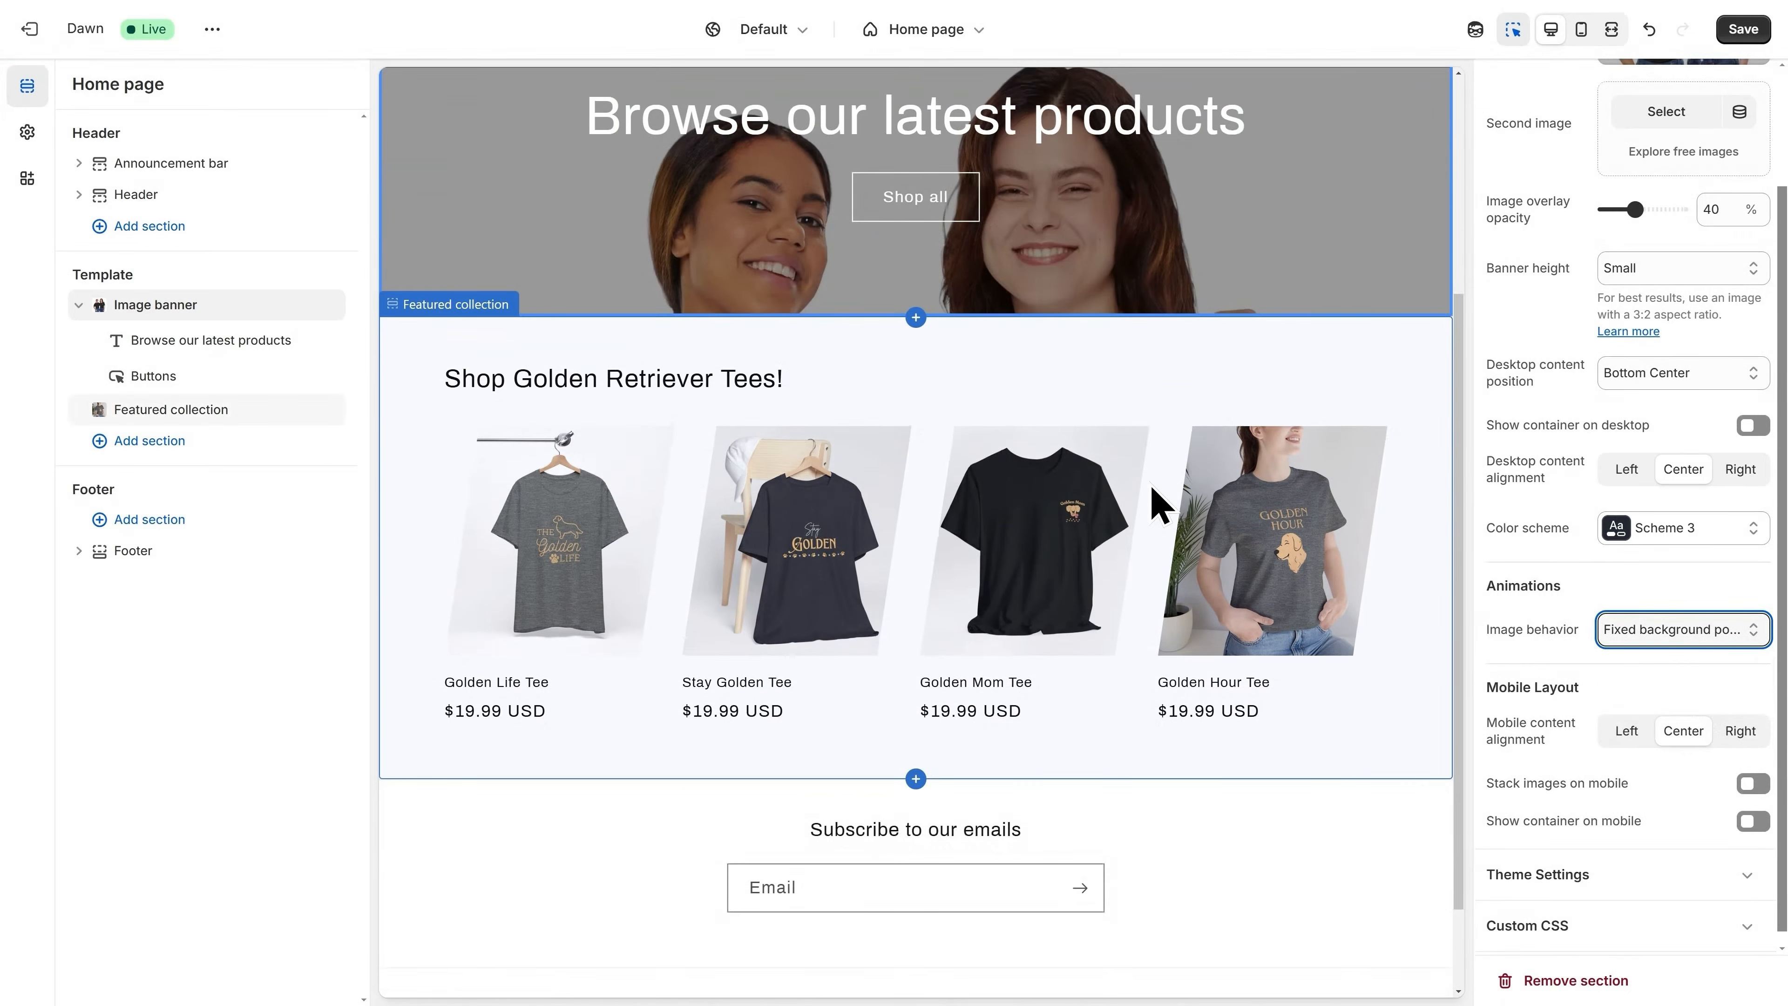
scroll(1158, 502, "up", 5)
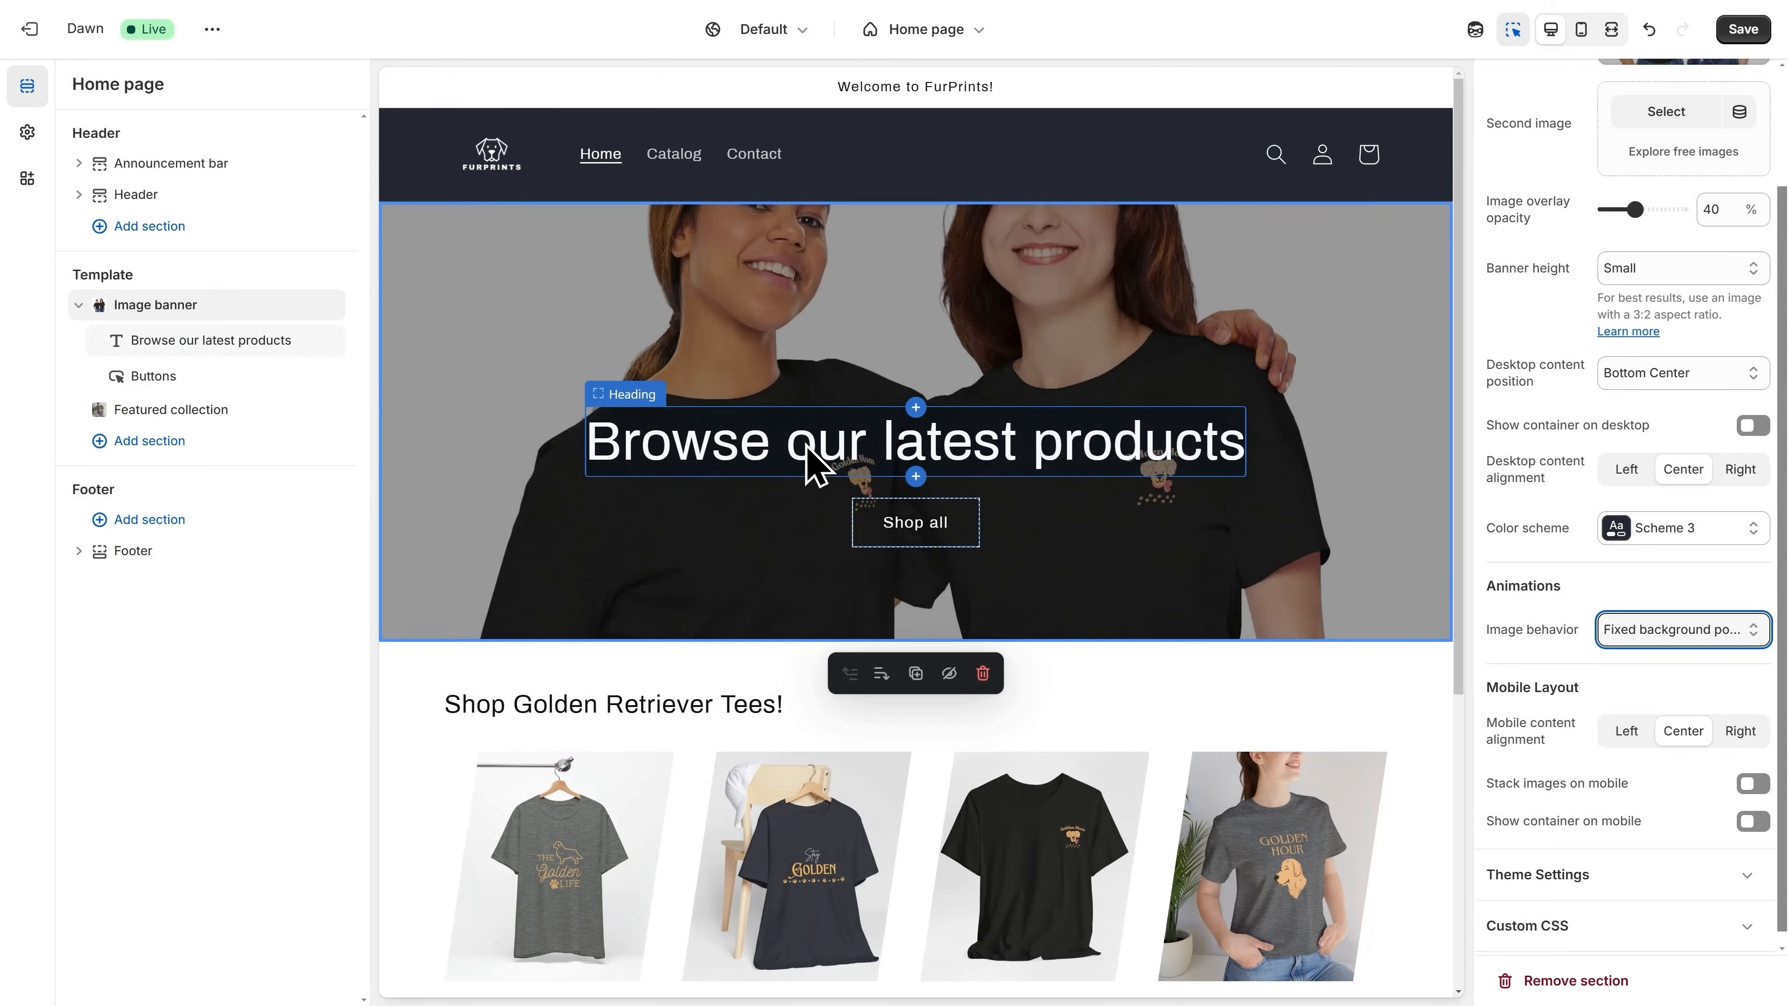
left_click(814, 465)
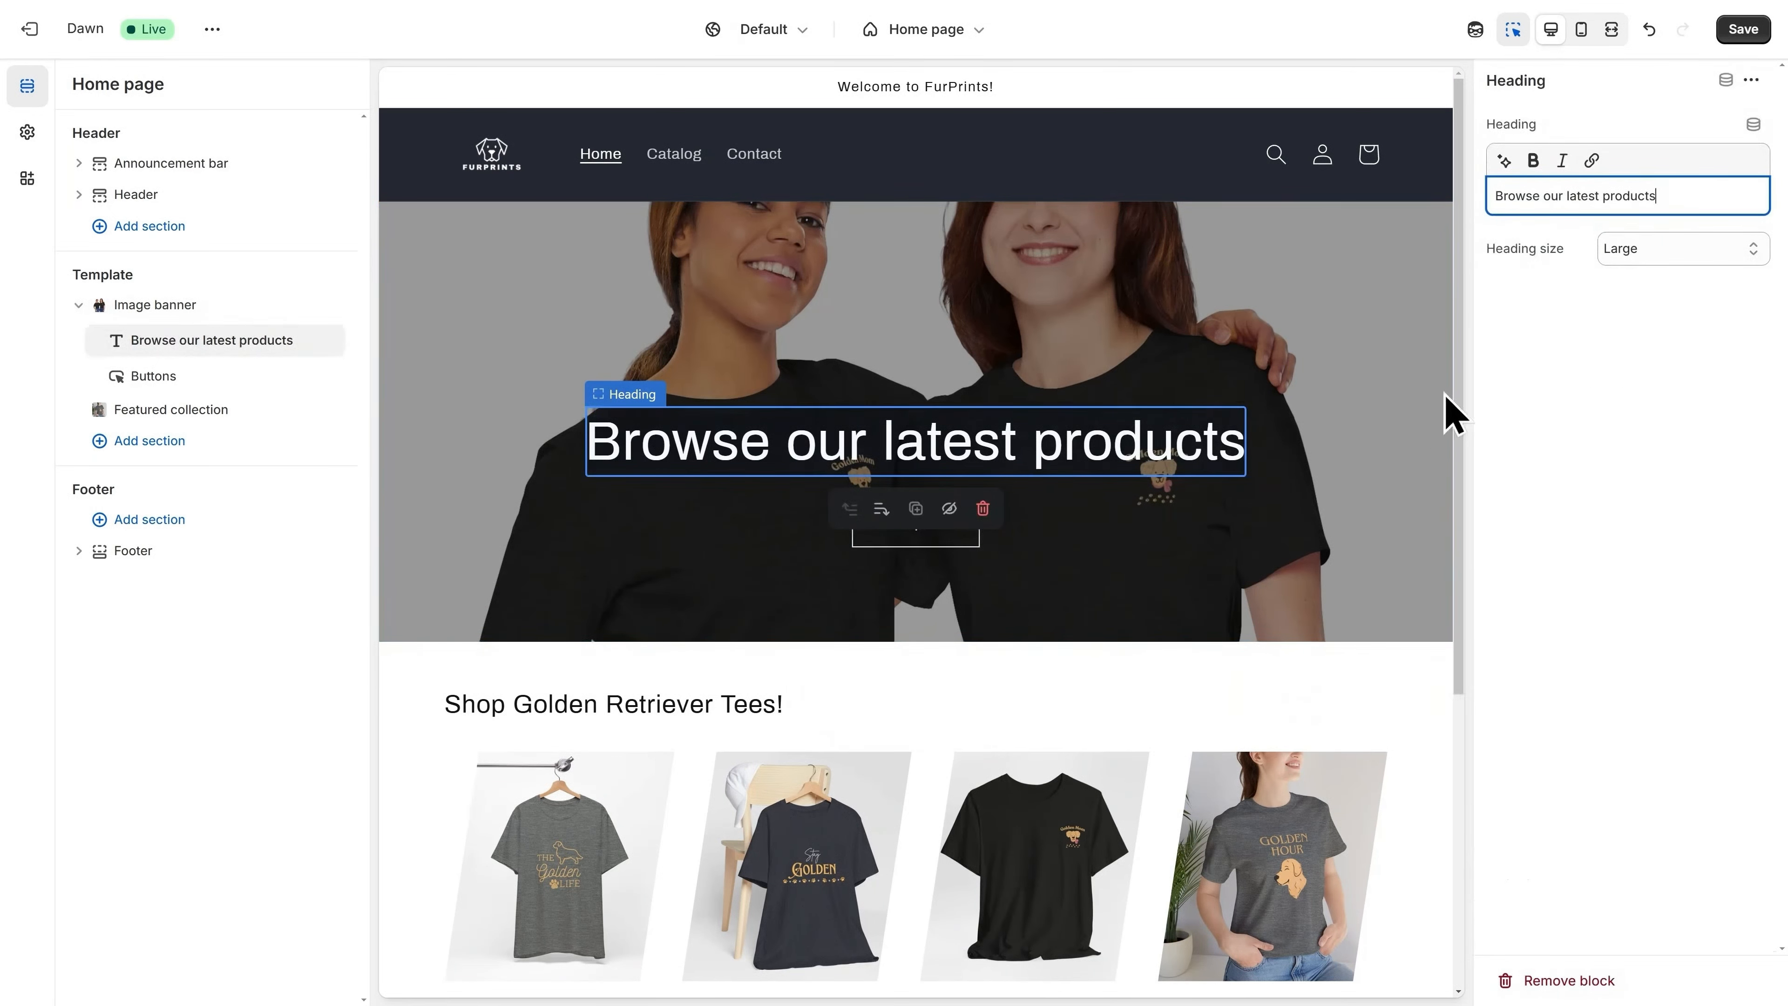
triple_click(1603, 199)
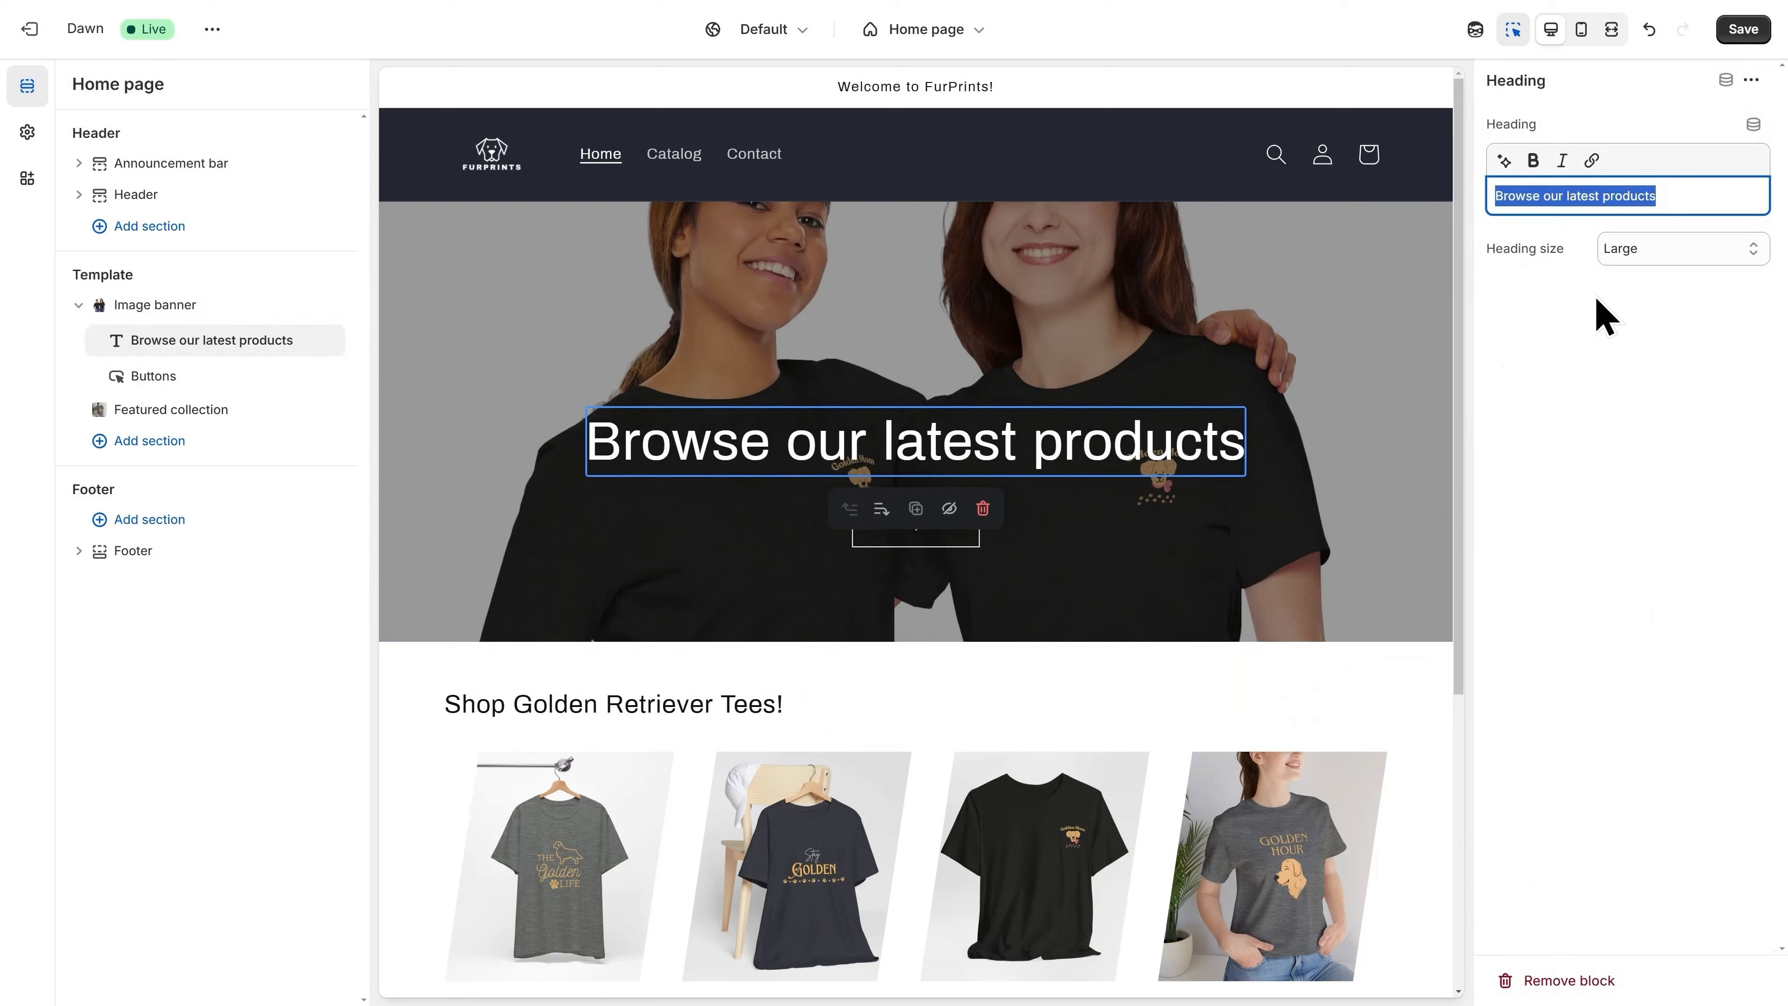
type("10% O")
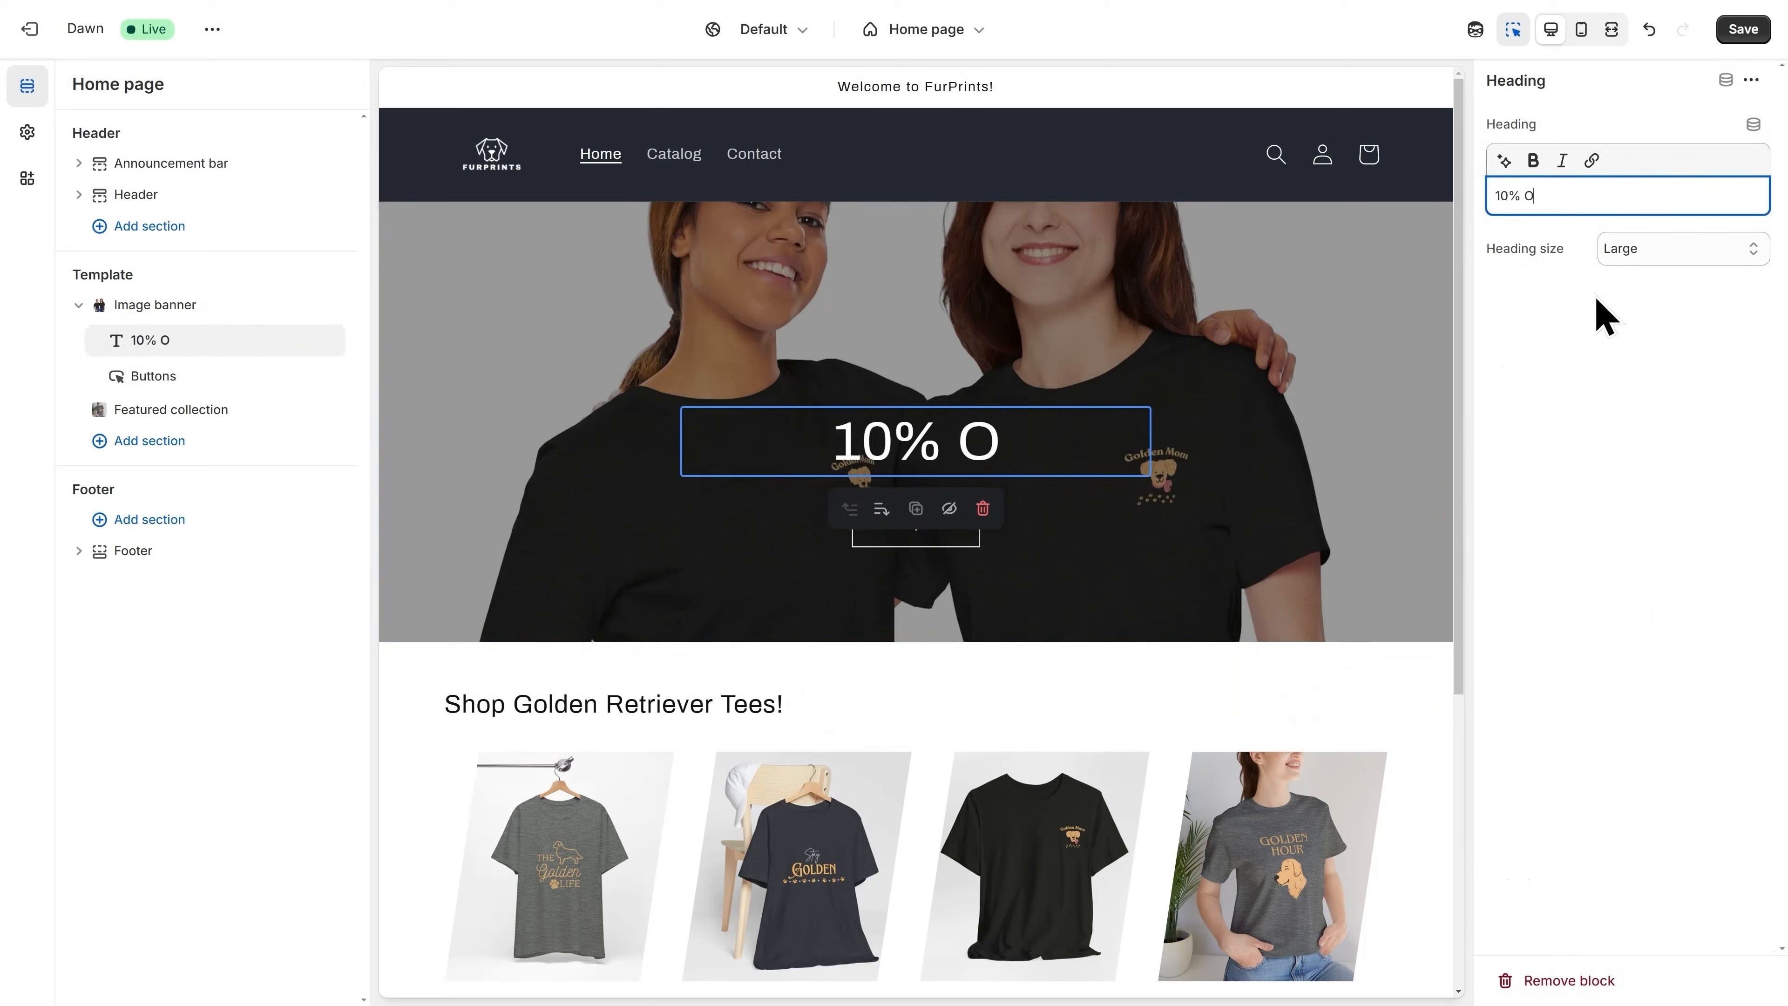
type("ff Sale Now!")
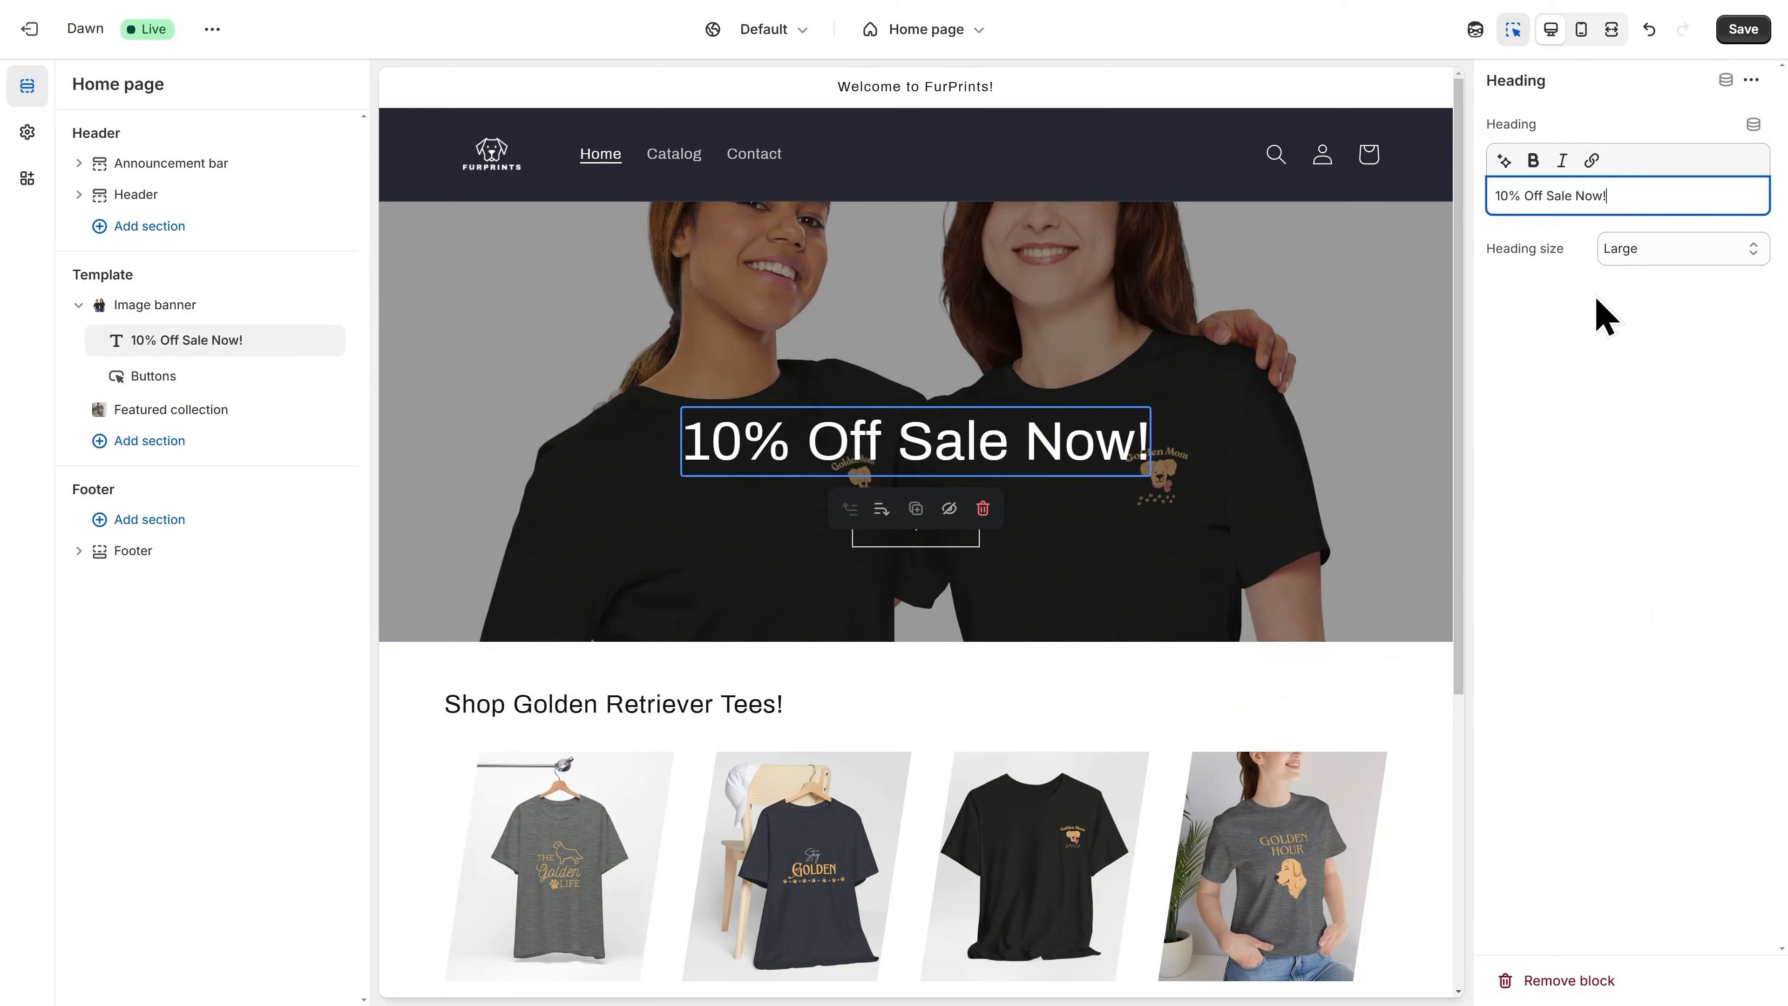
left_click(1646, 261)
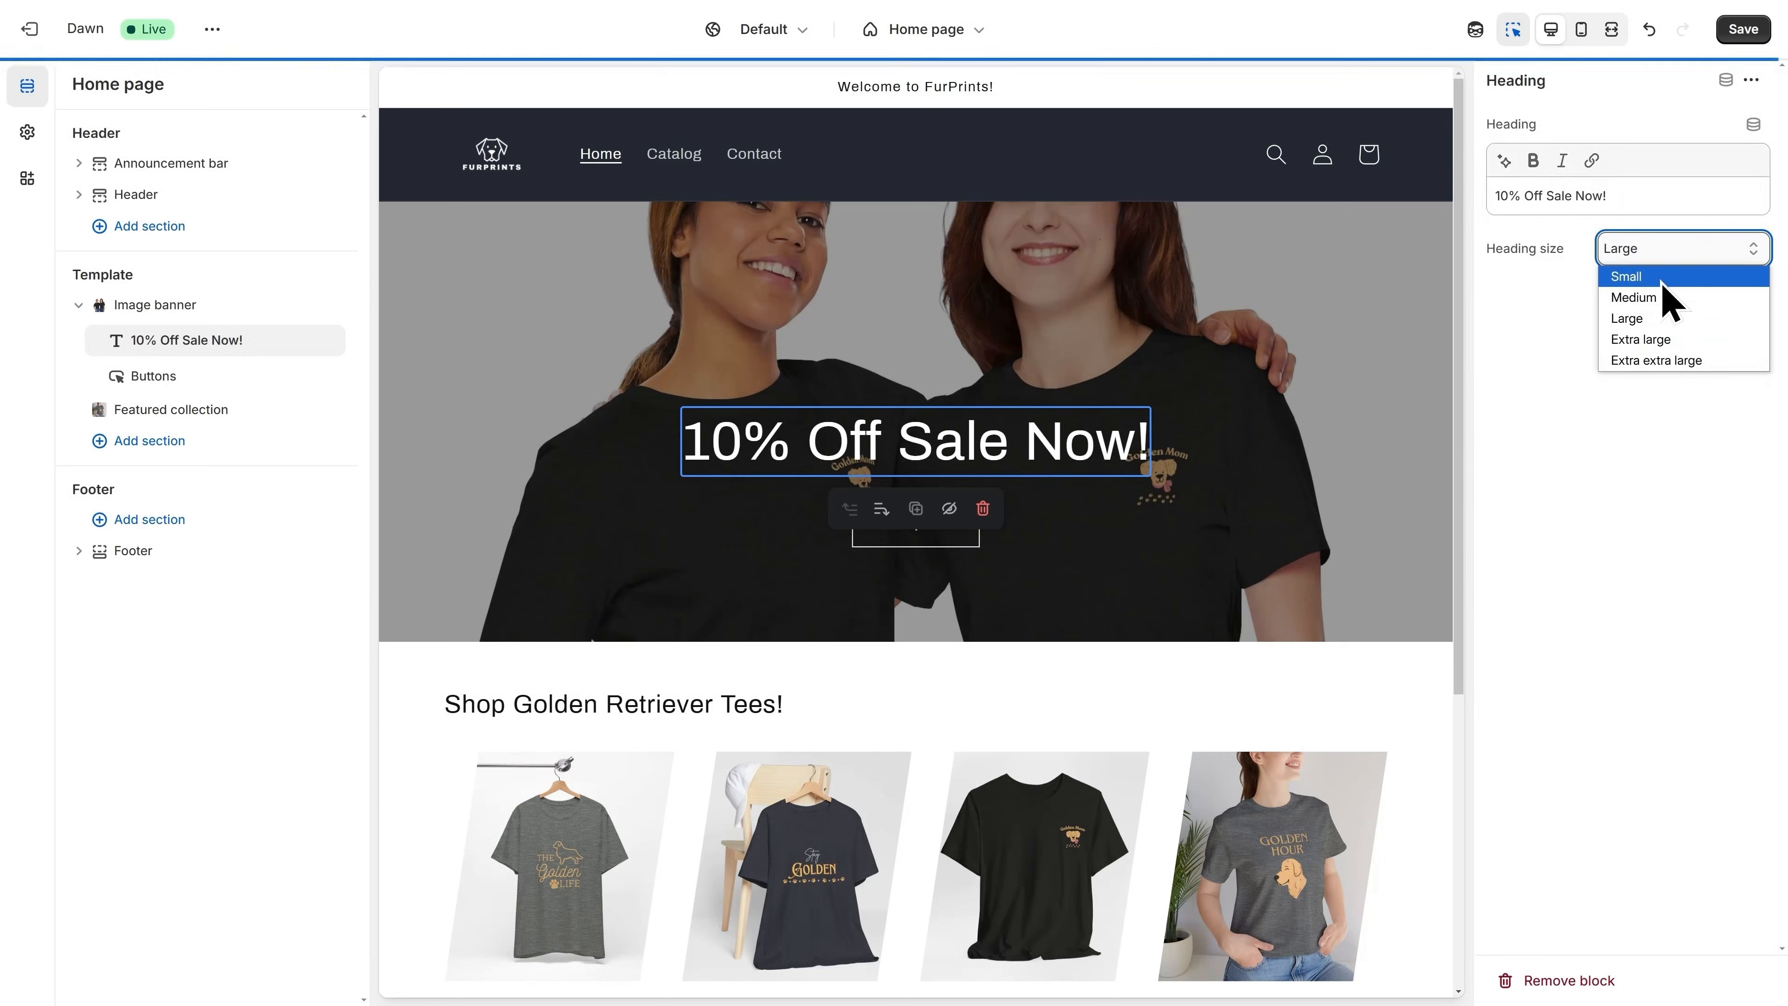
left_click(1657, 293)
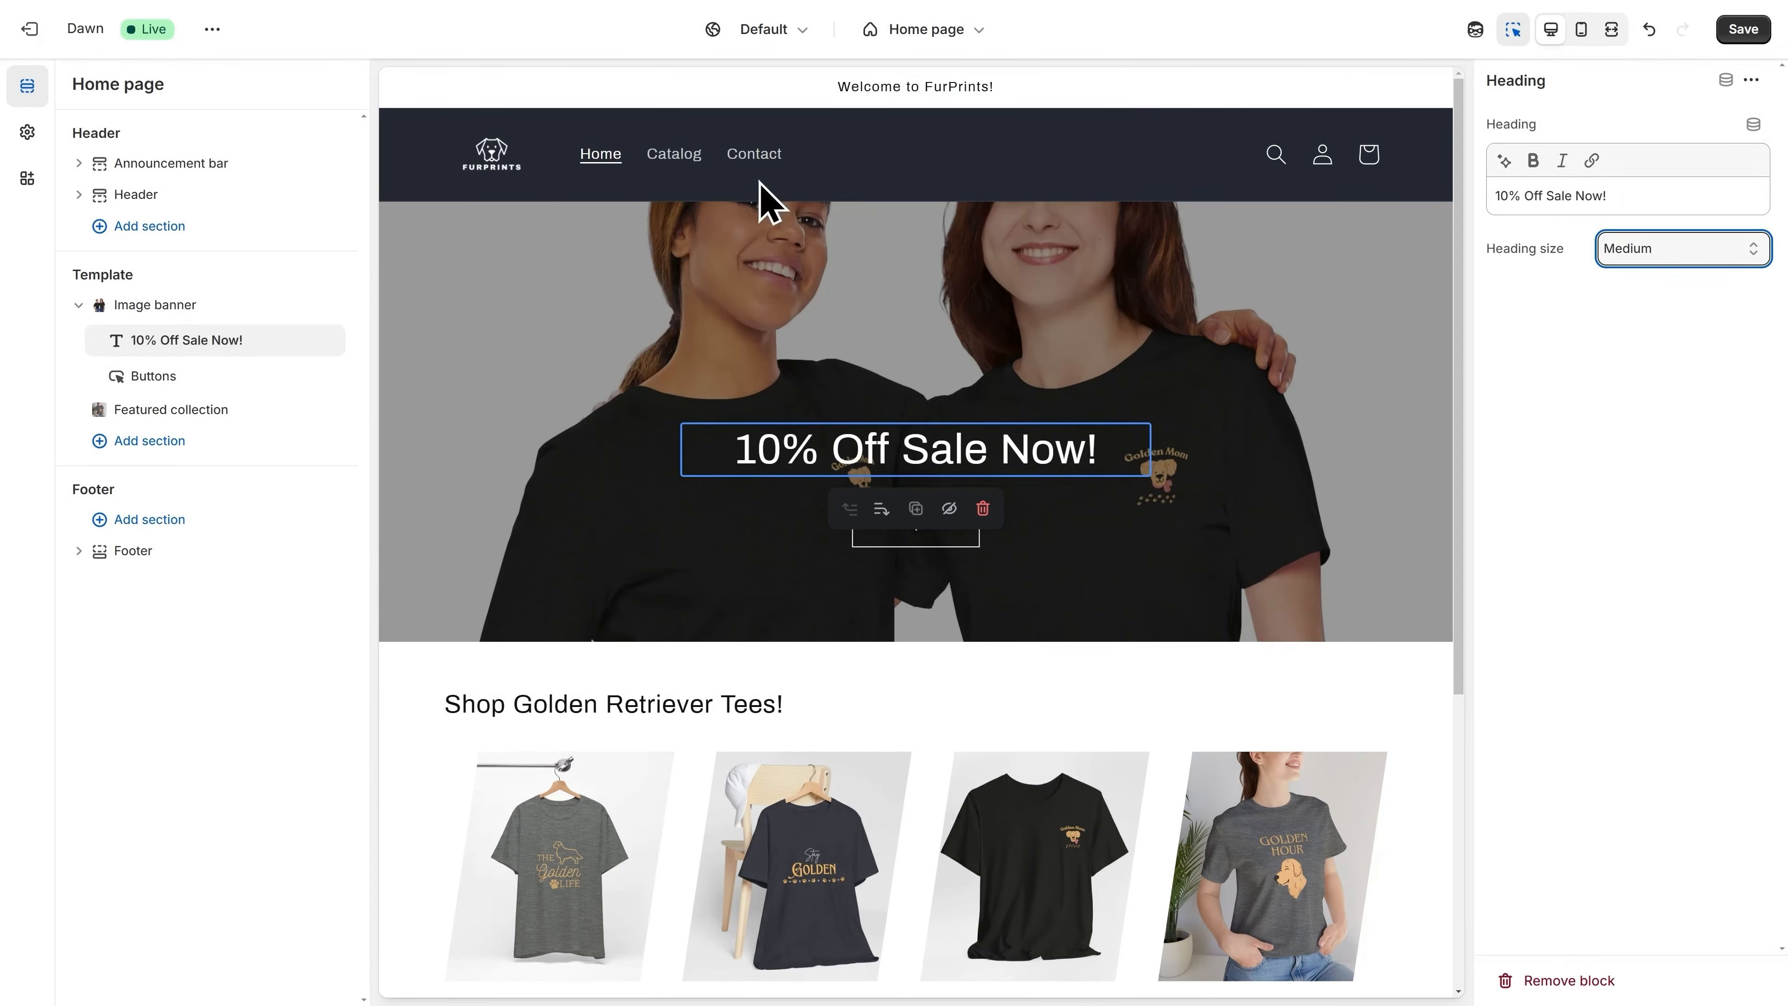
Add a Rich text section to the home page template below the featured collection.
left_click(261, 445)
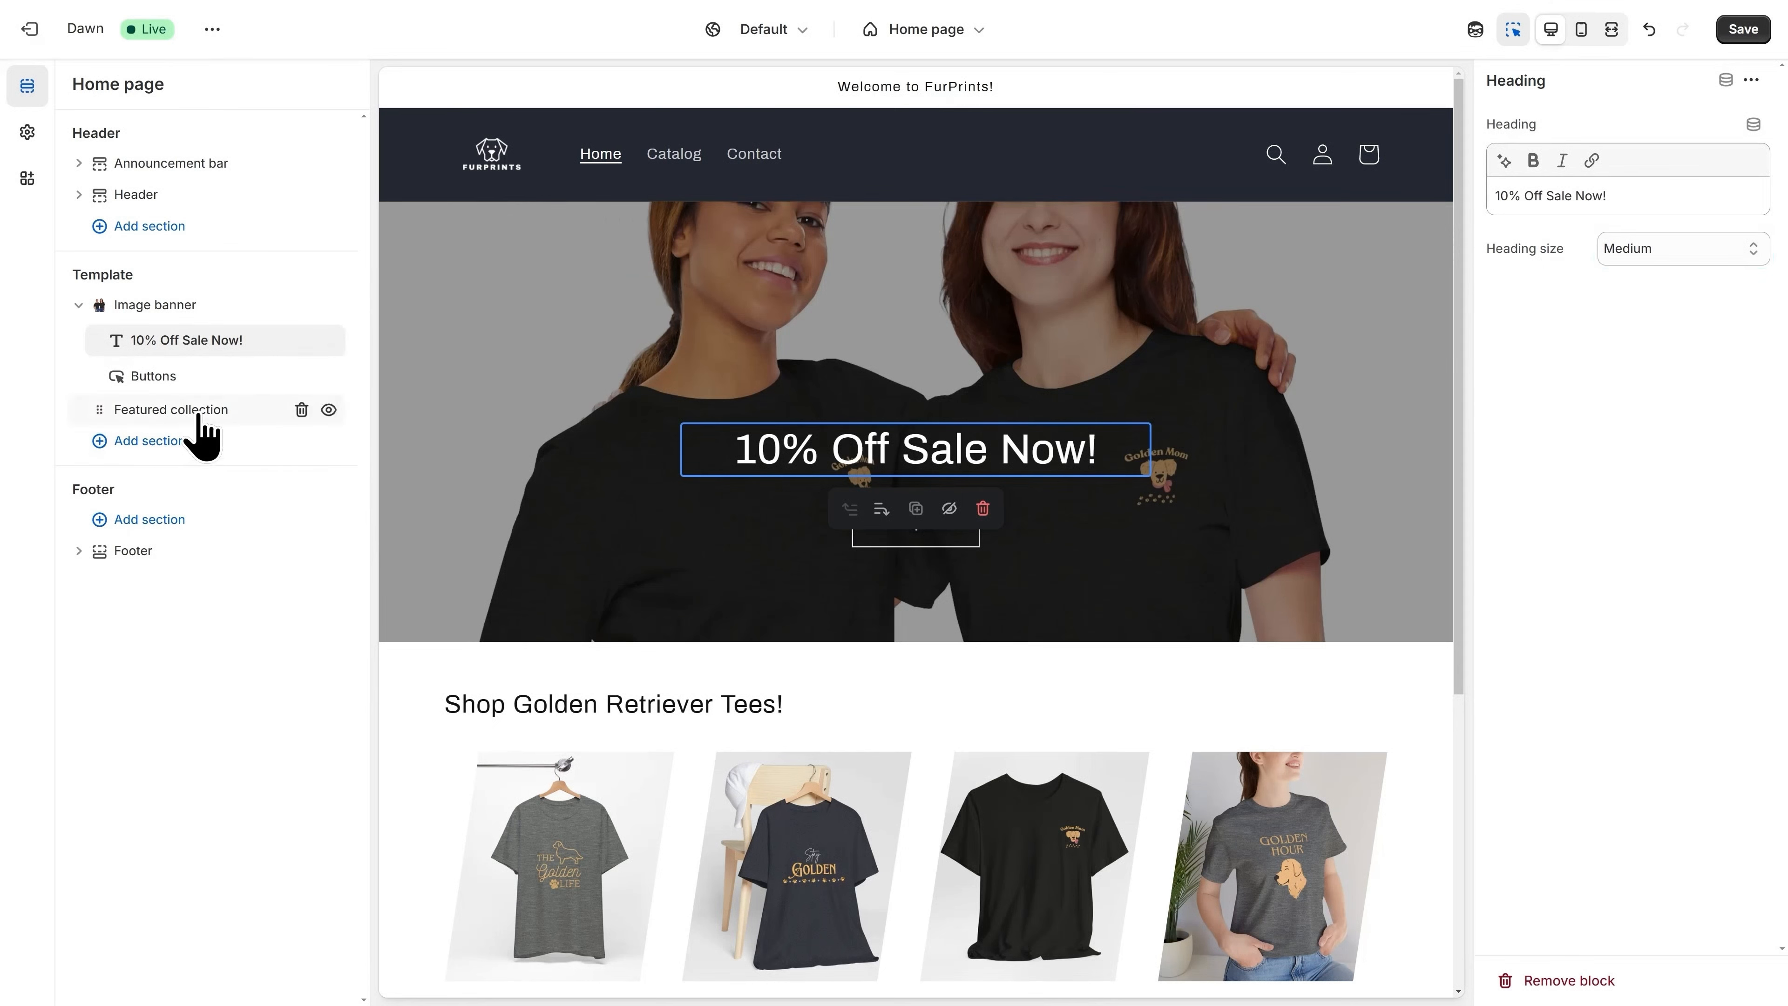
scroll(459, 561, "down", 1)
scroll(461, 568, "down", 2)
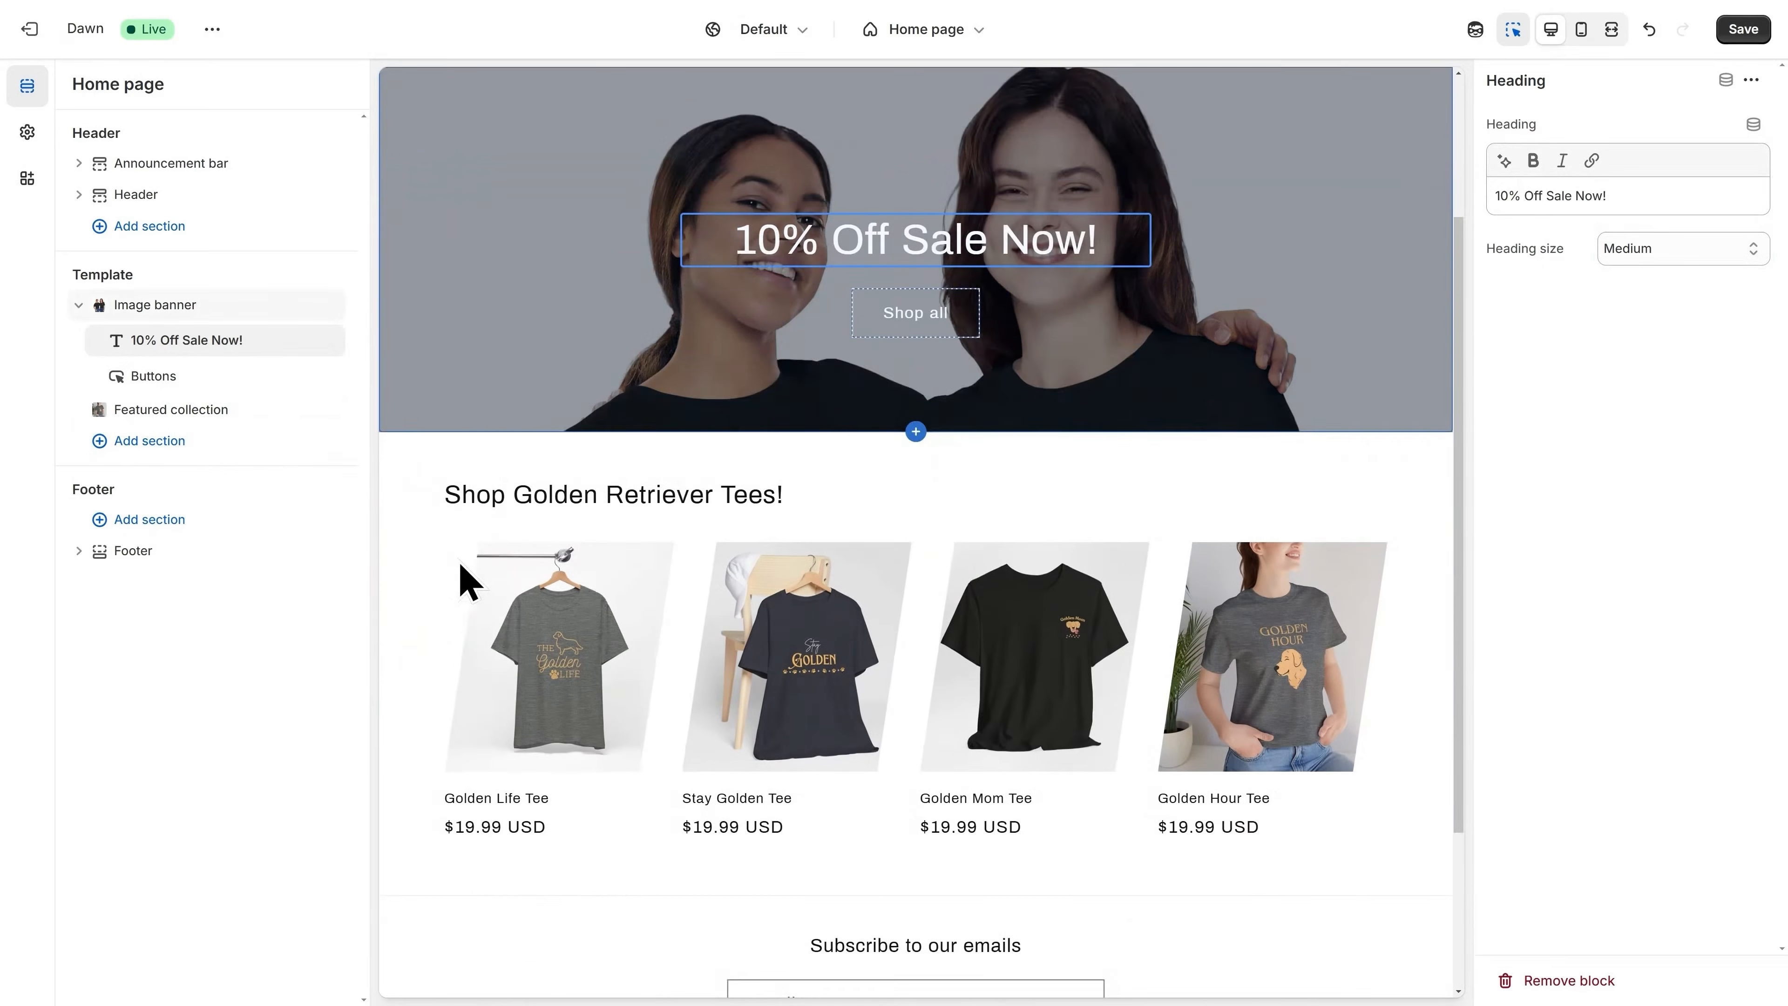
left_click(169, 450)
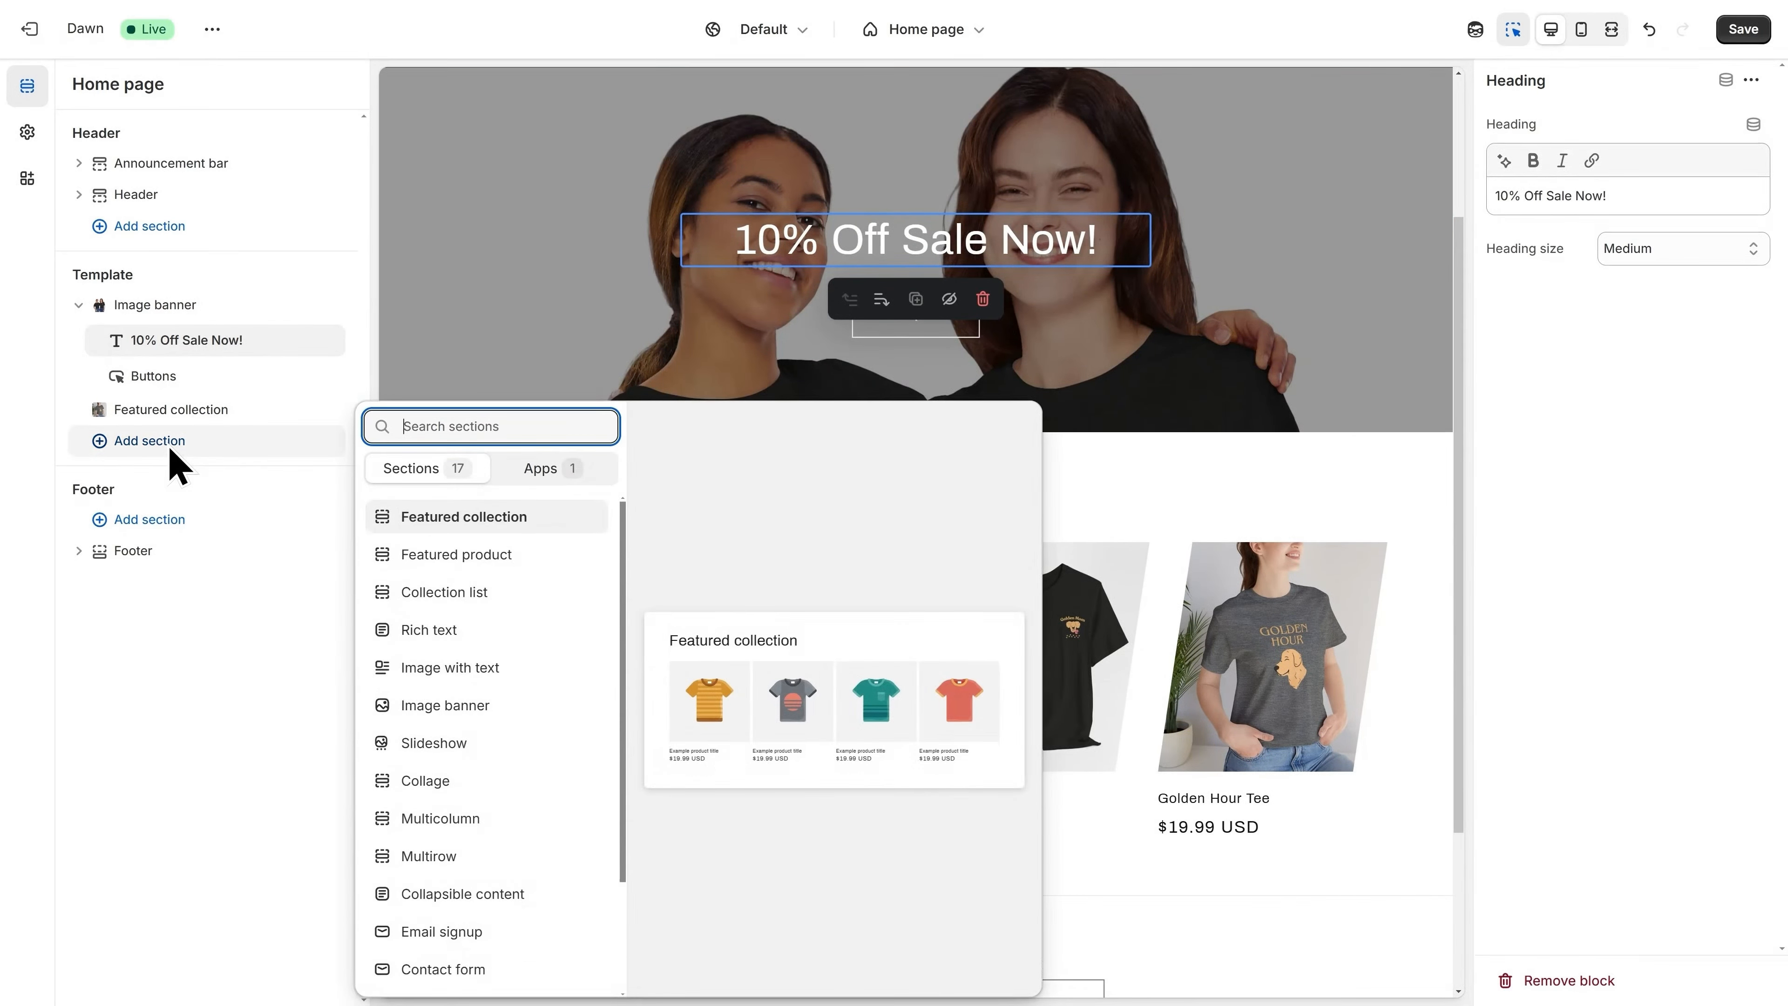
left_click(451, 638)
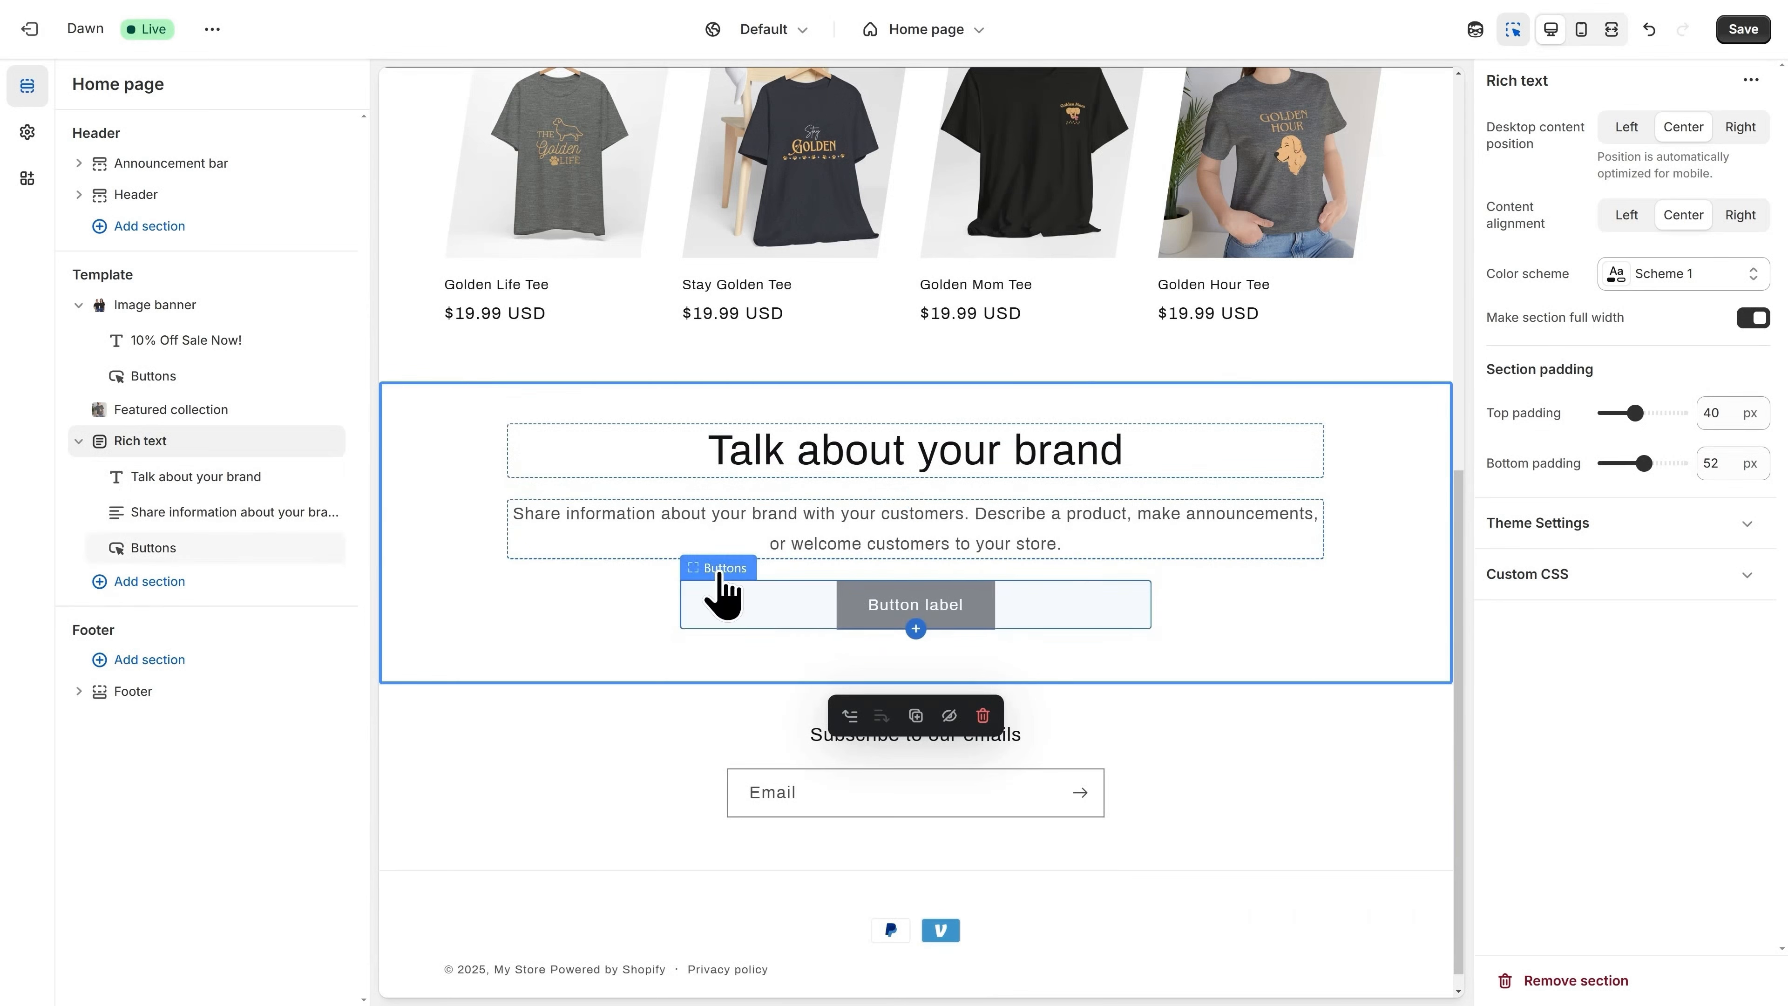
Remove the button block and the brand description text block from the Rich text section.
left_click(722, 586)
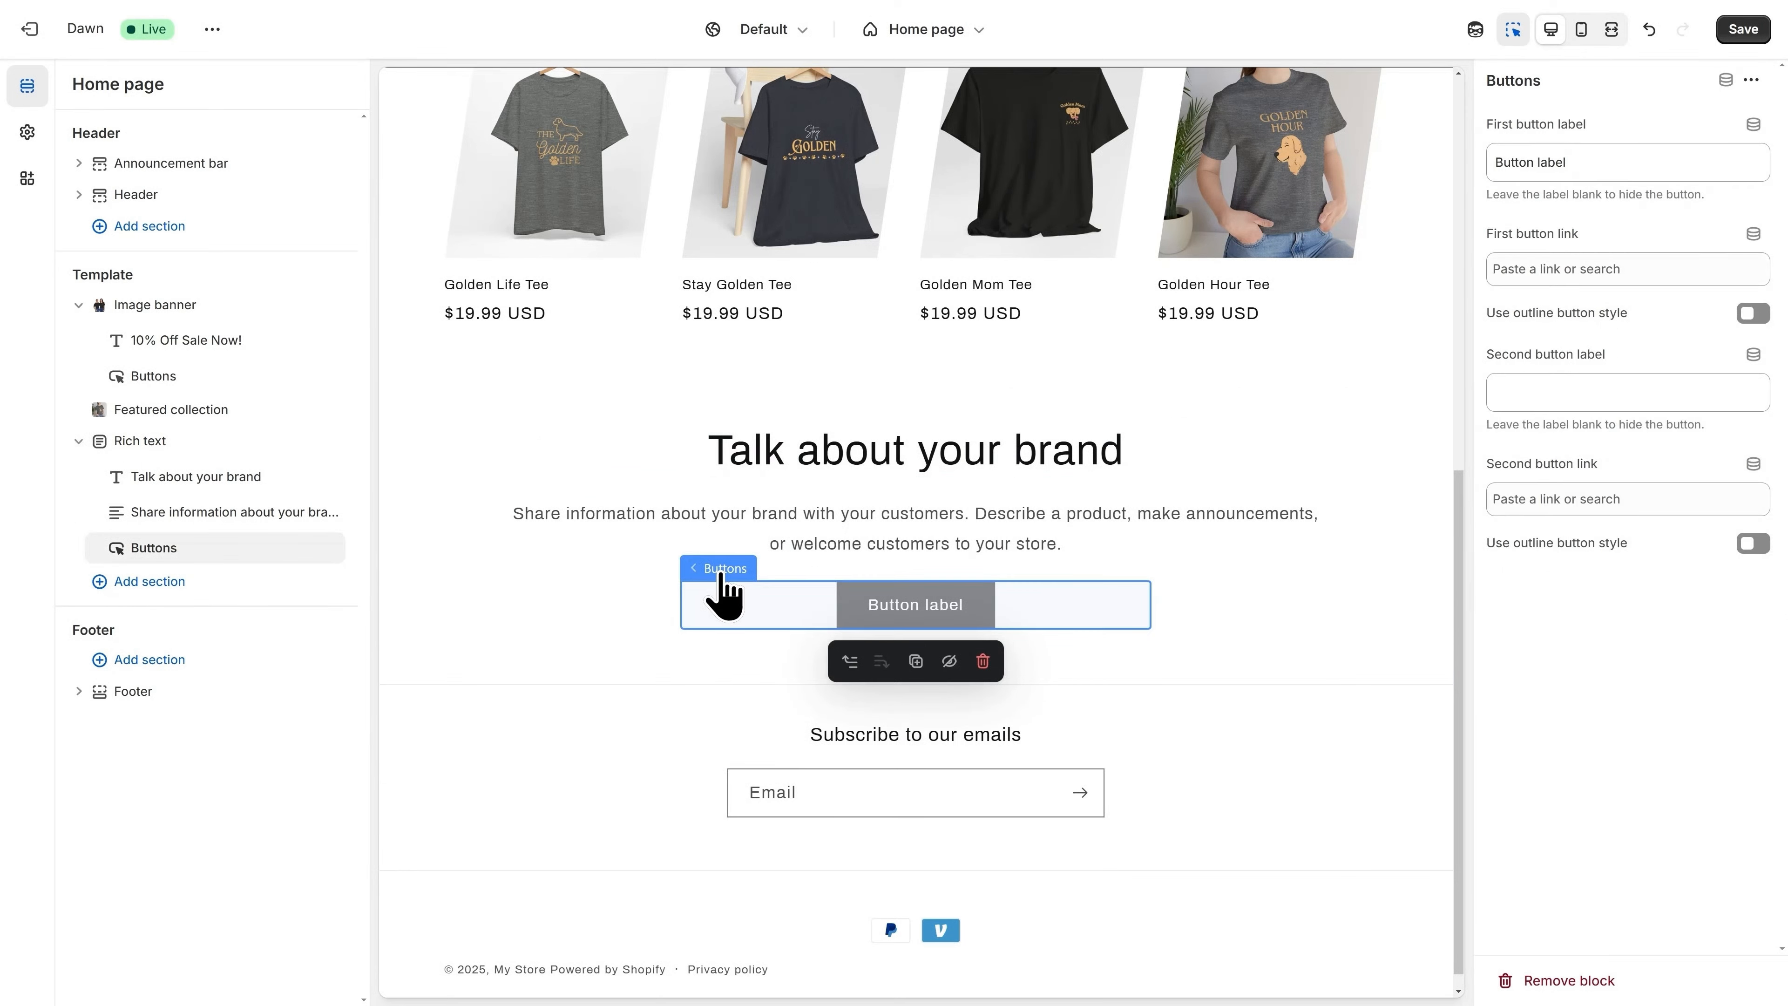
left_click(983, 661)
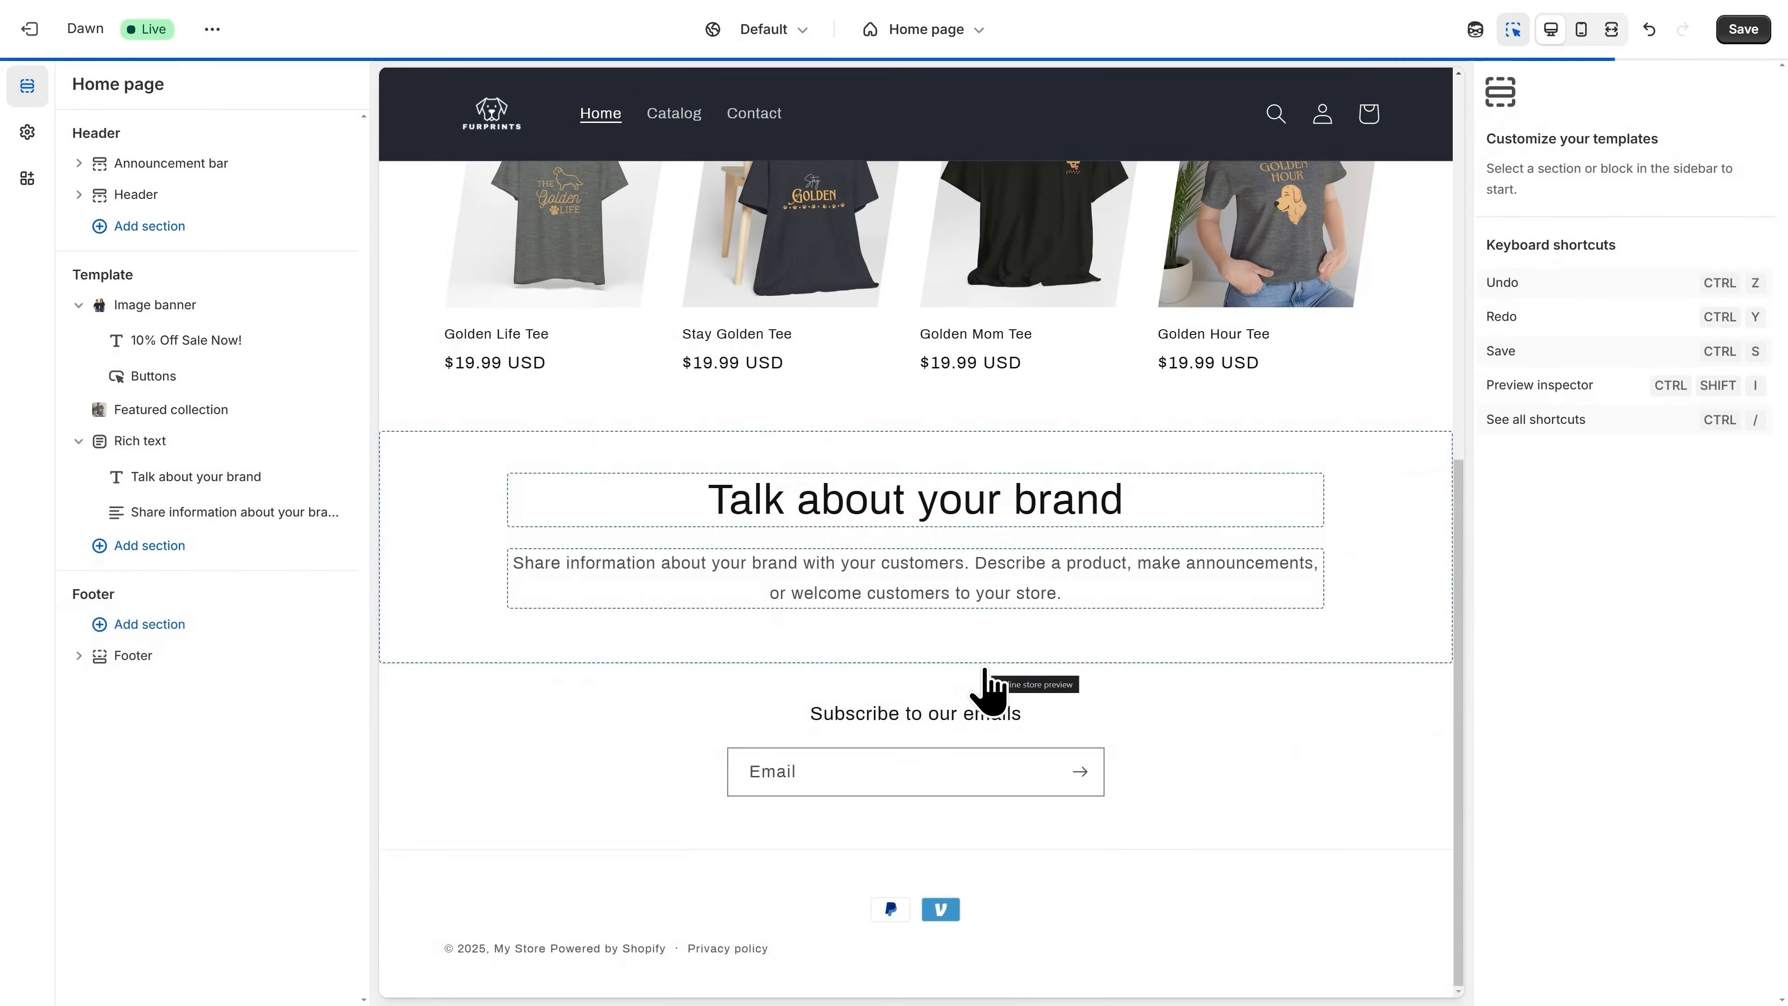
left_click(541, 557)
left_click(983, 639)
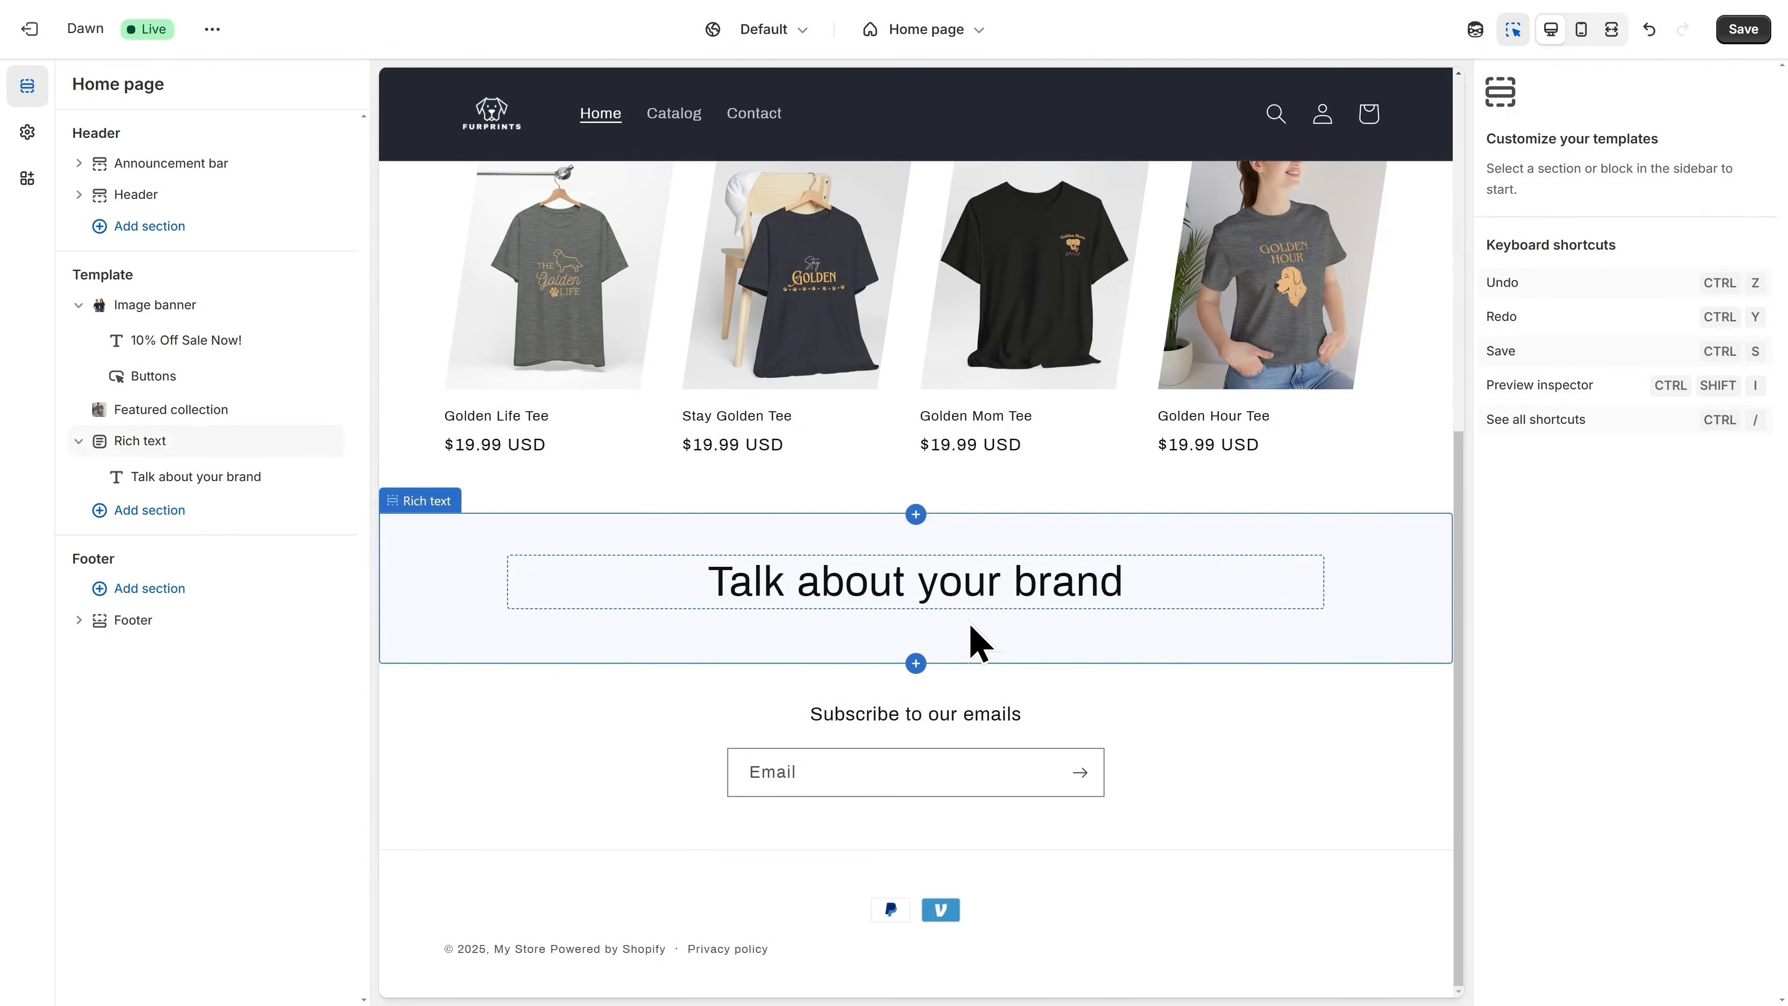
Replace the Rich text section's heading with "Our Best Sellers!".
left_click(948, 583)
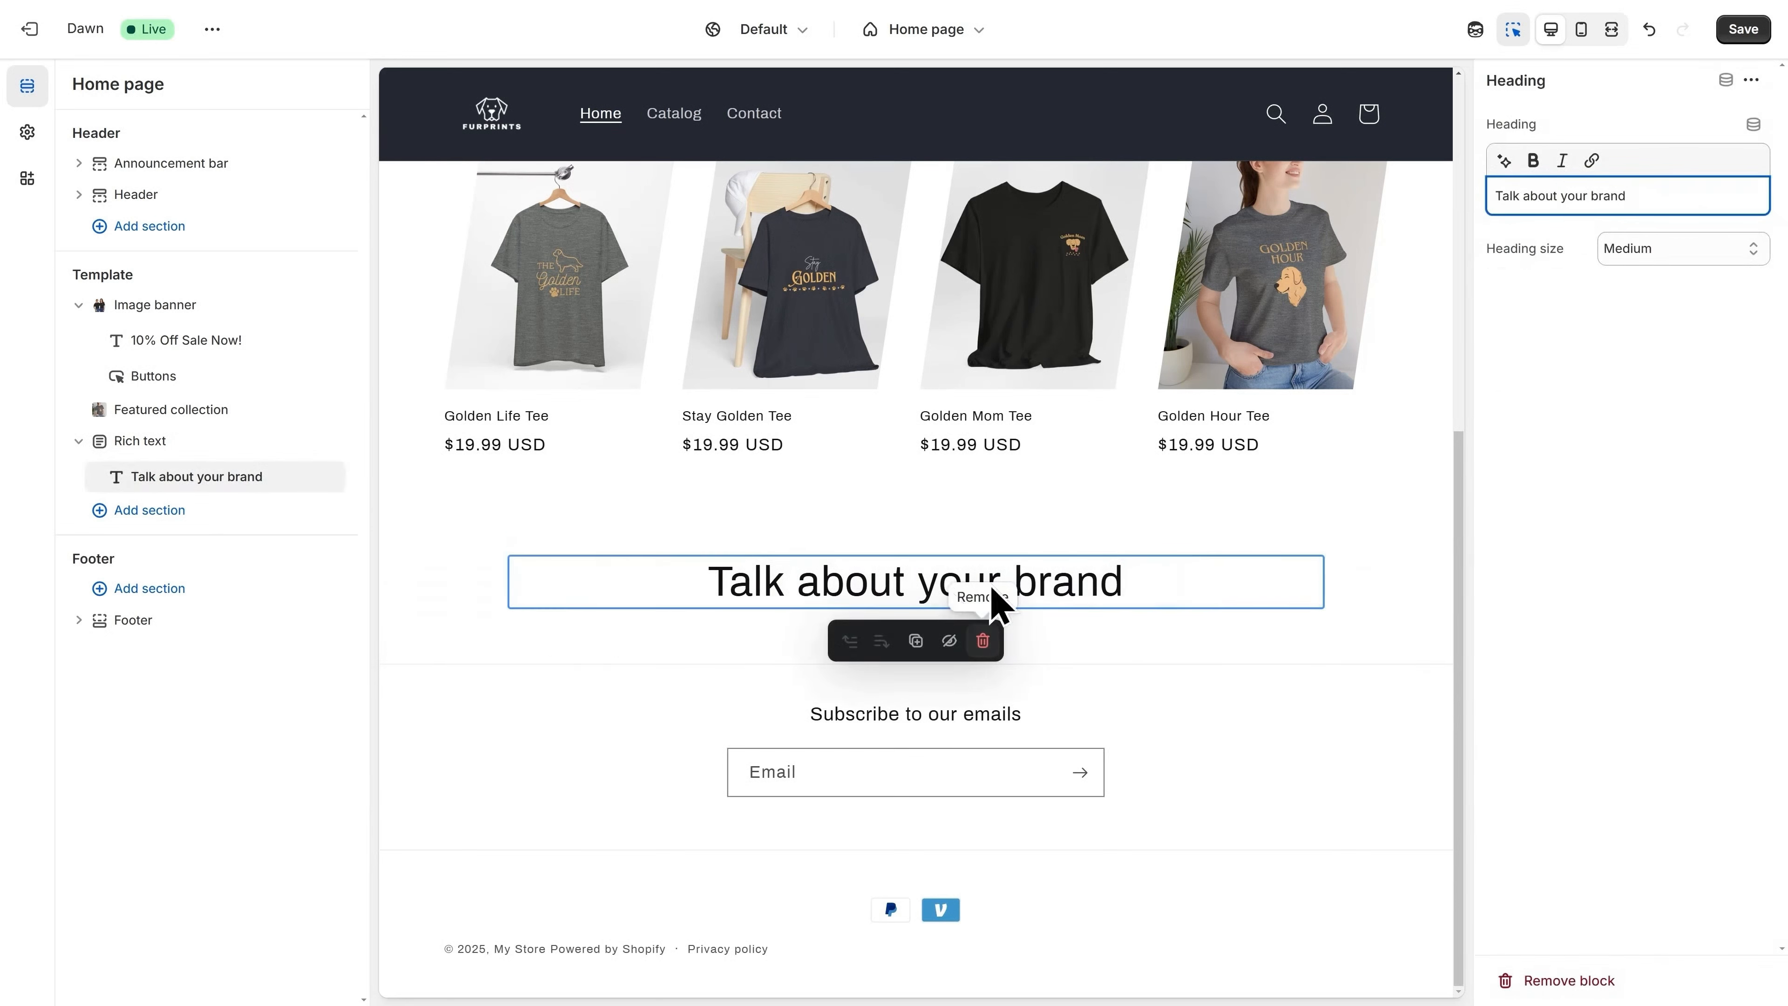
triple_click(1596, 197)
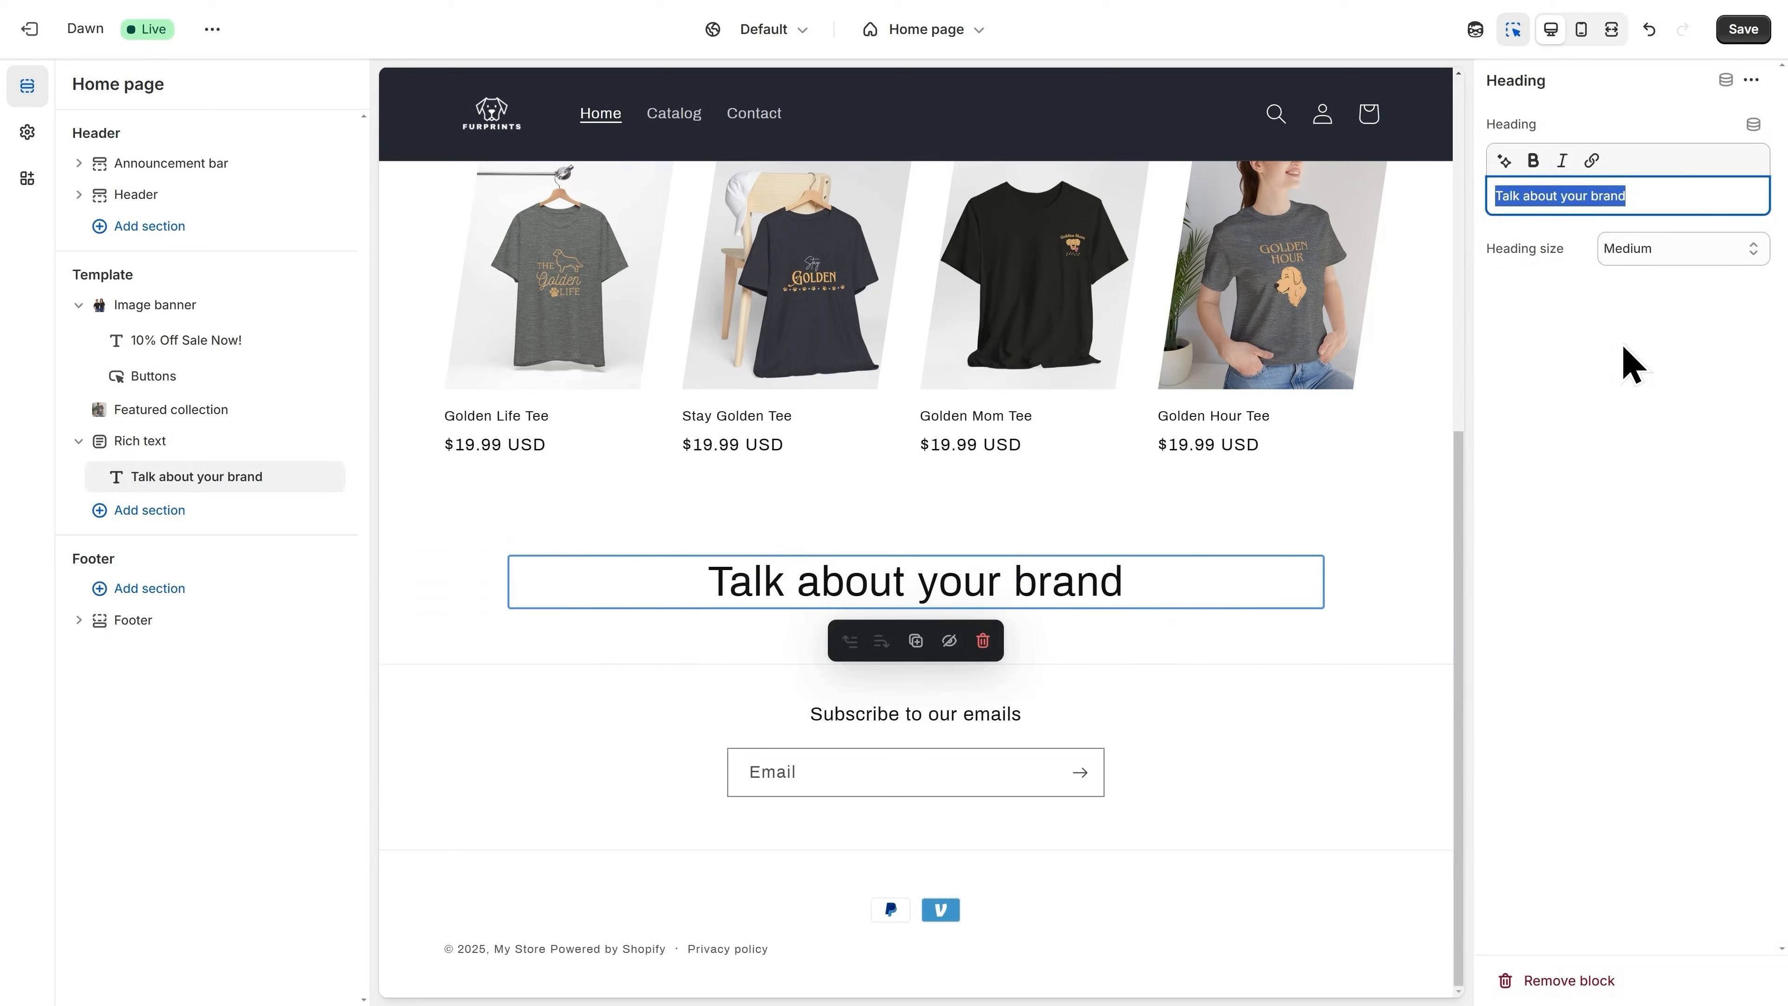
type("Our Best Sell")
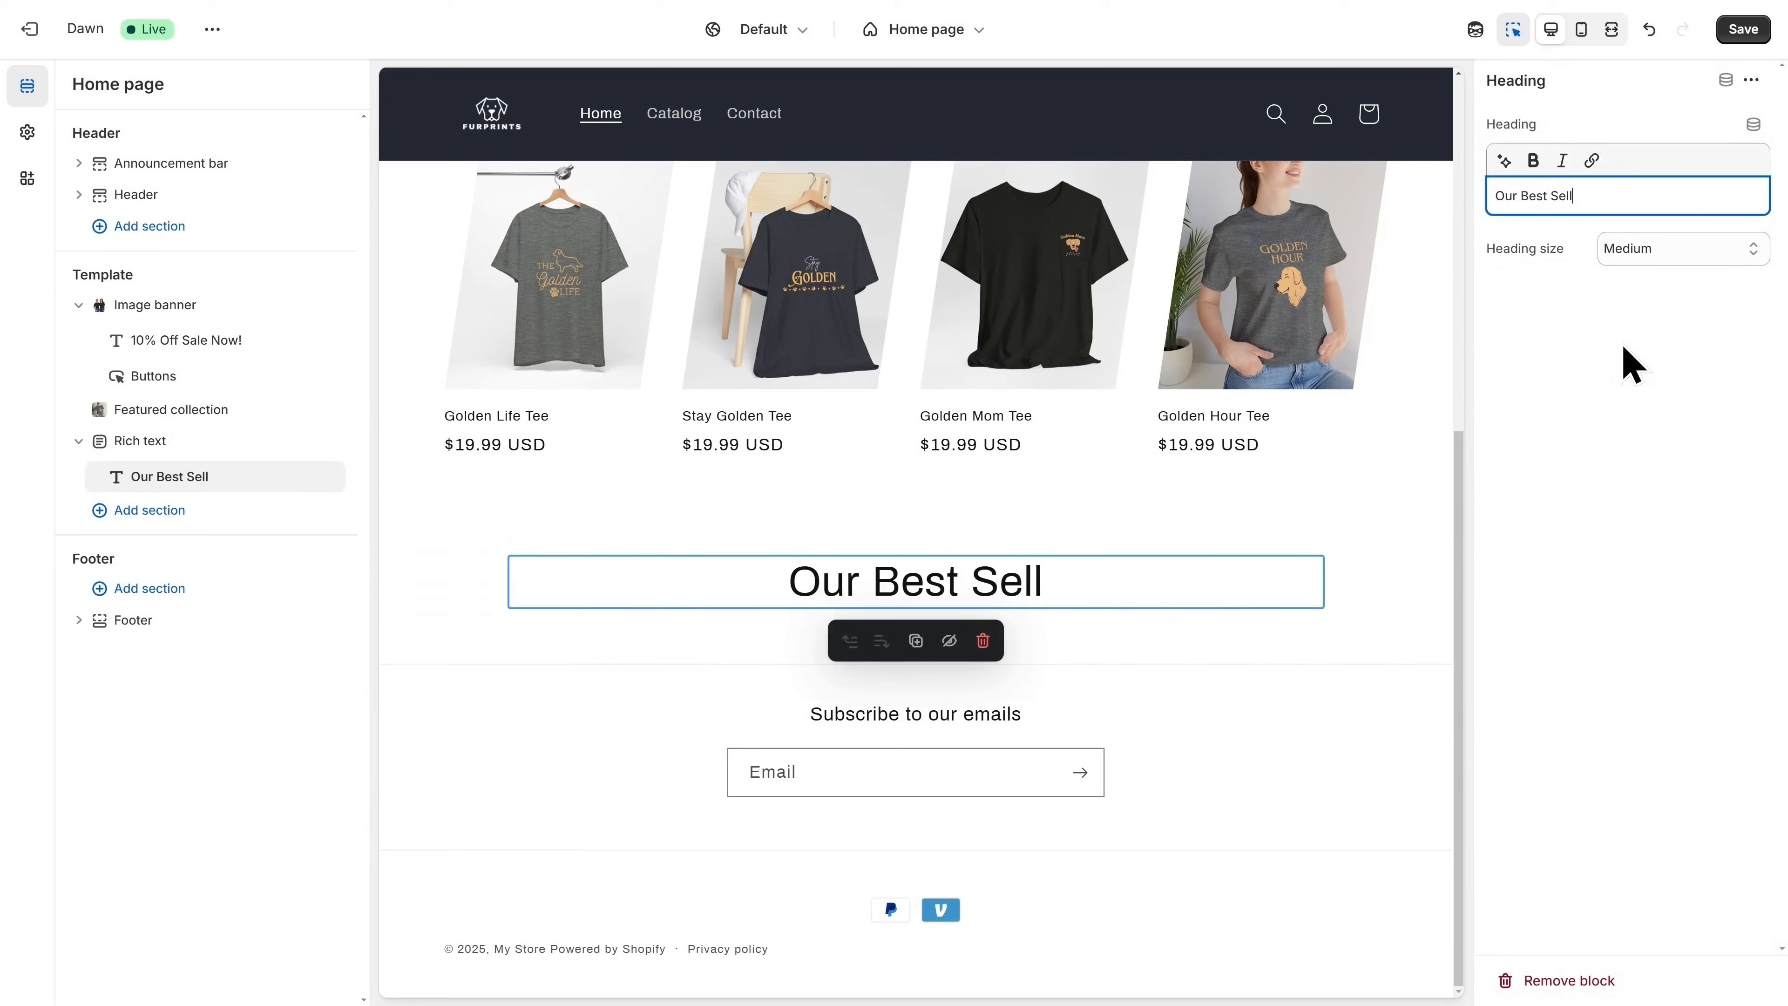
type("ers!")
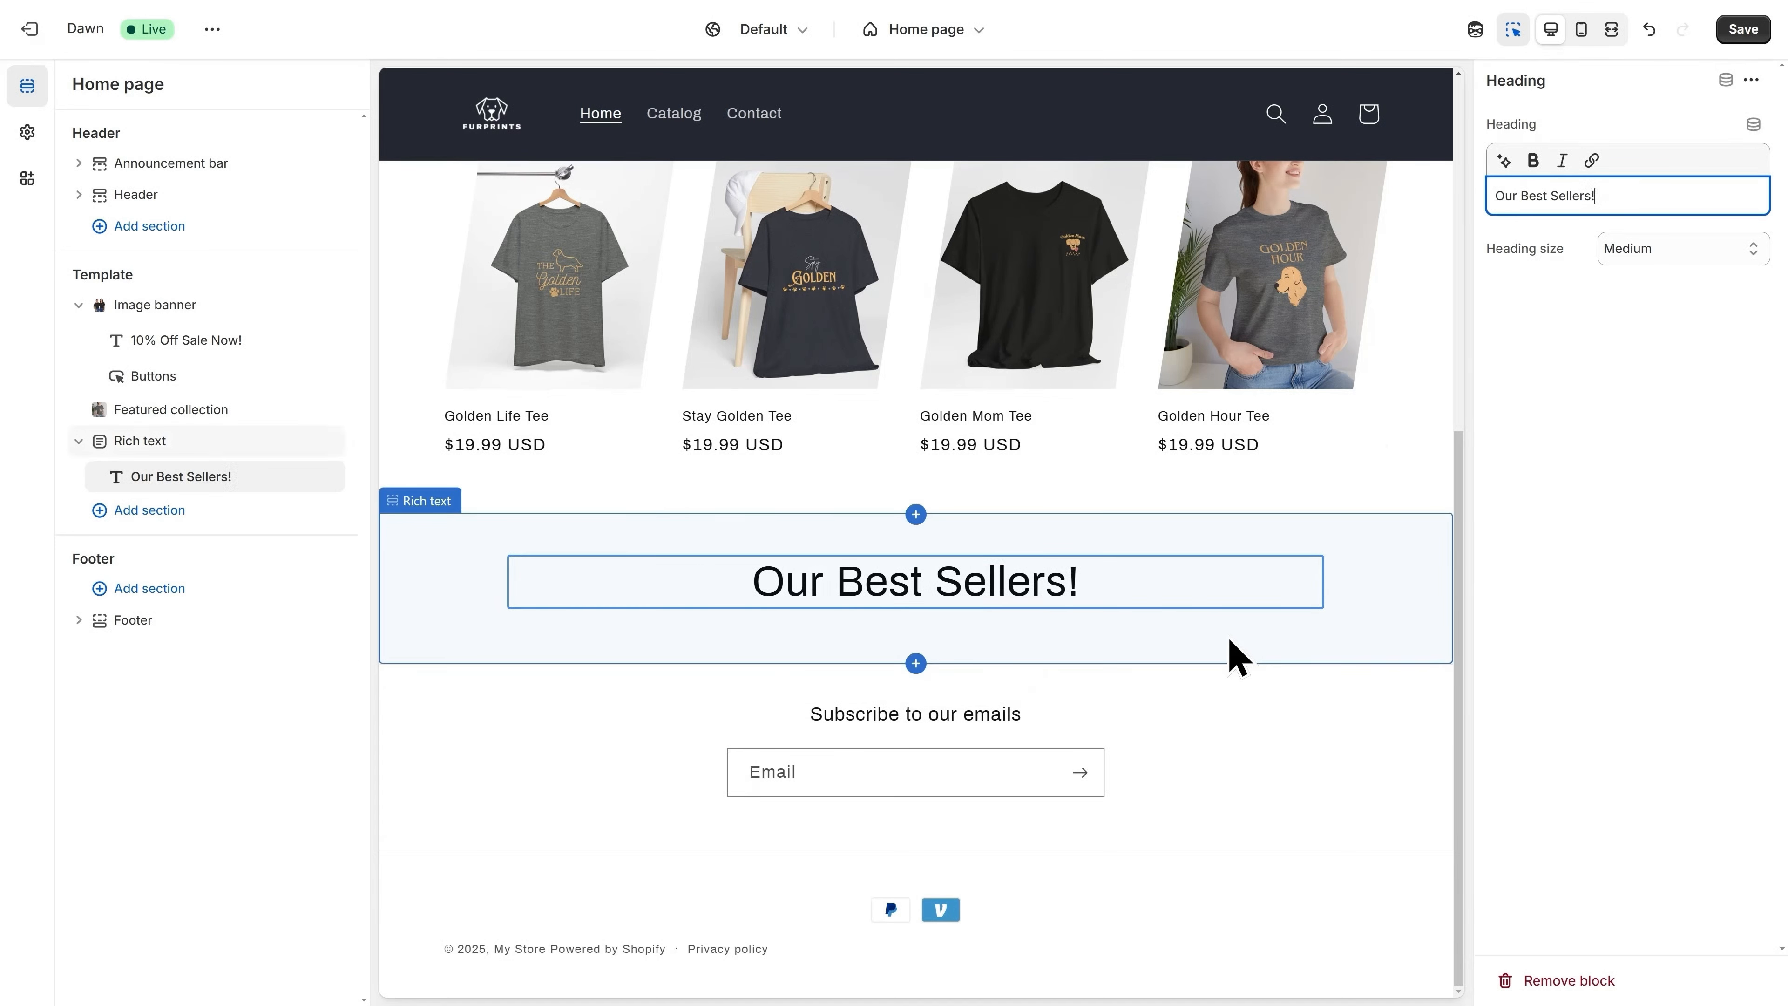
Set the Rich text section's color scheme to Scheme 3.
left_click(1237, 656)
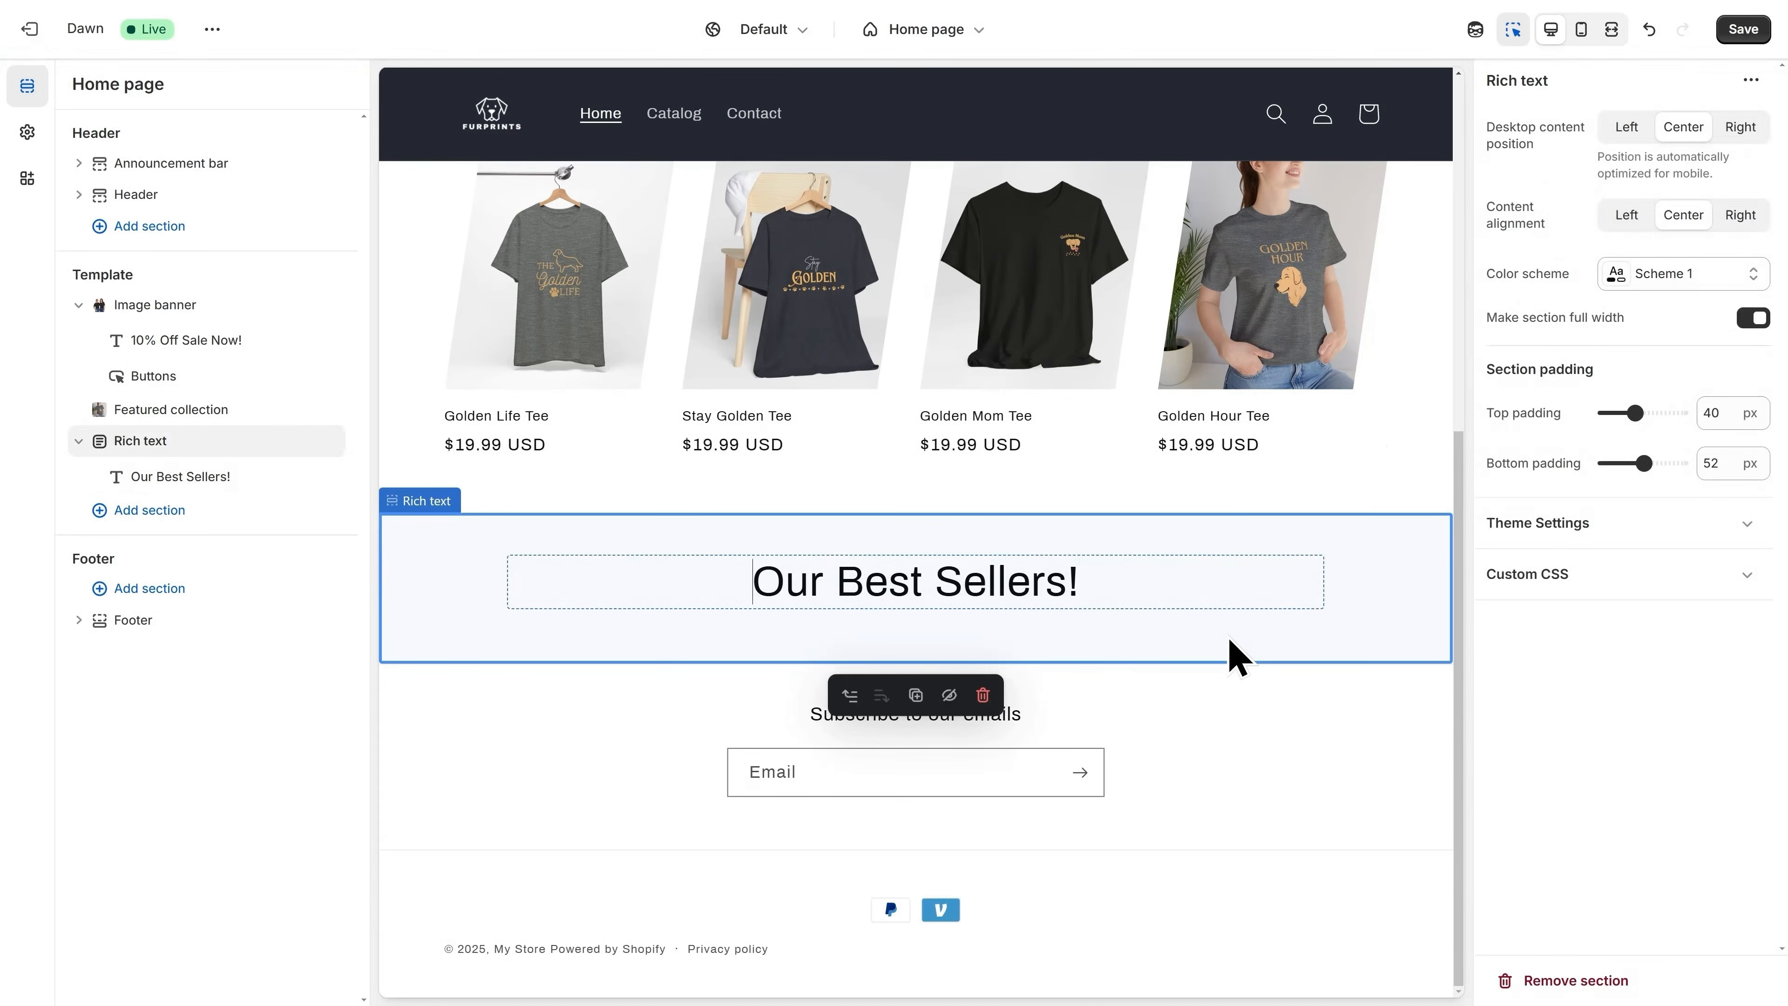
left_click(1679, 282)
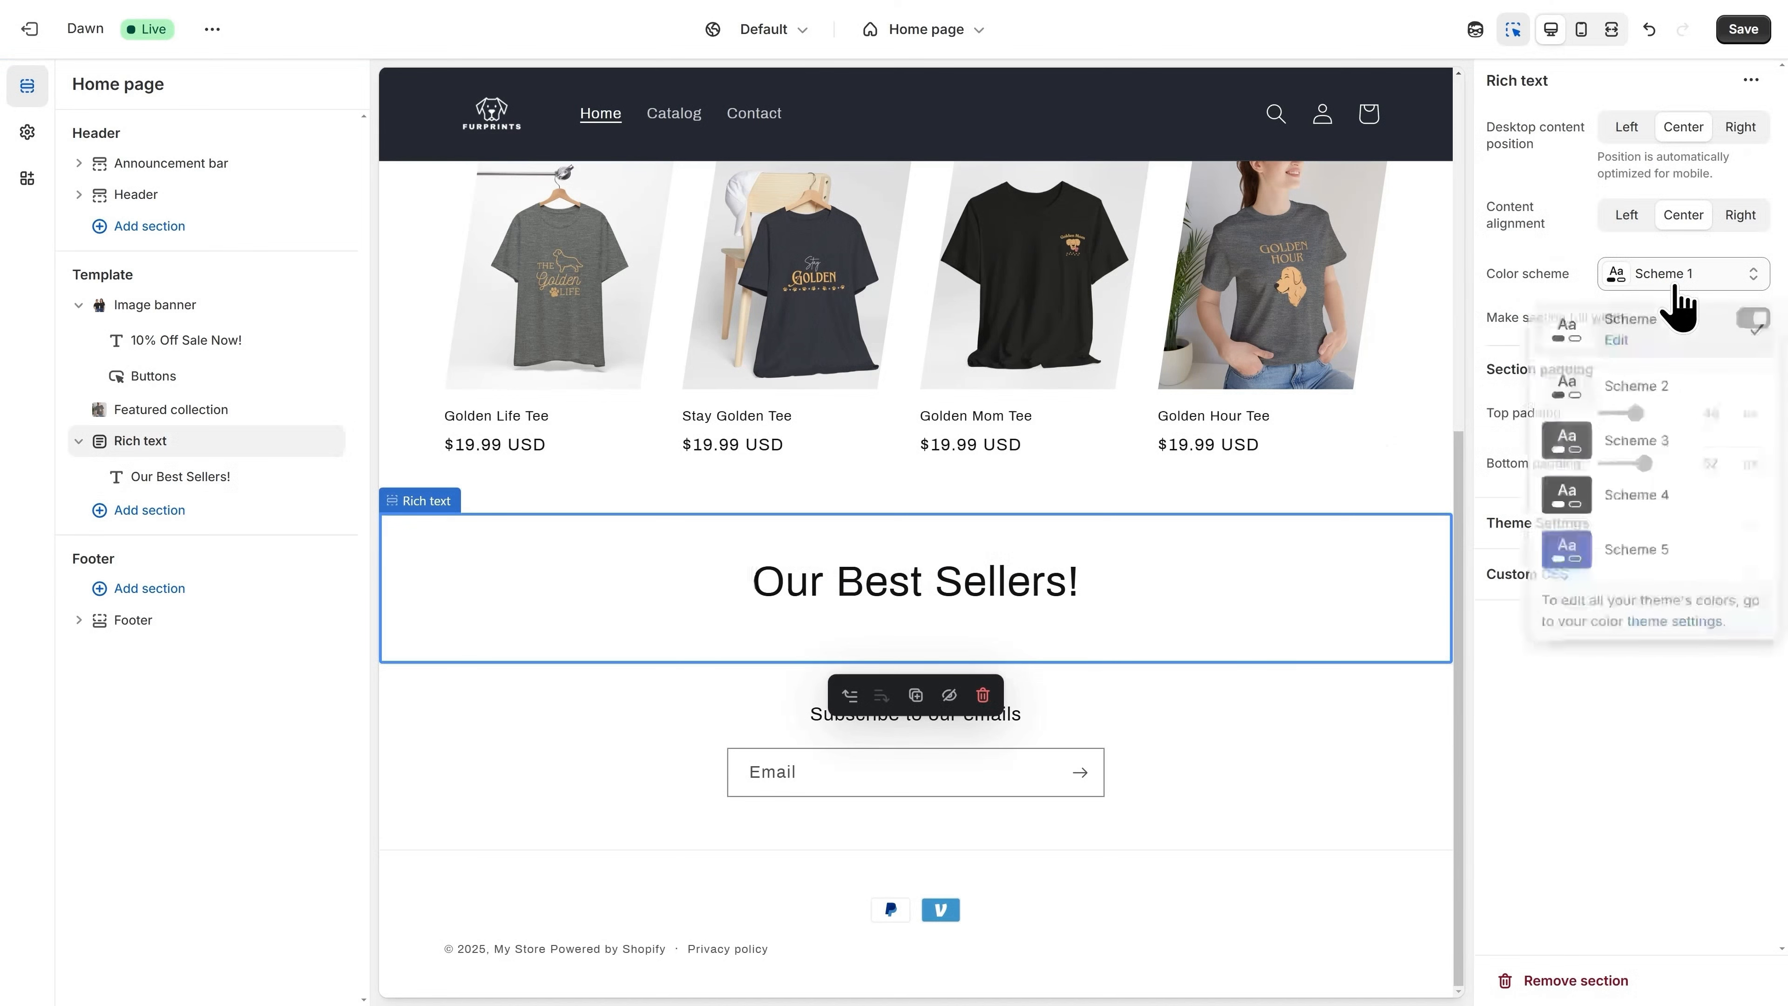
left_click(1699, 444)
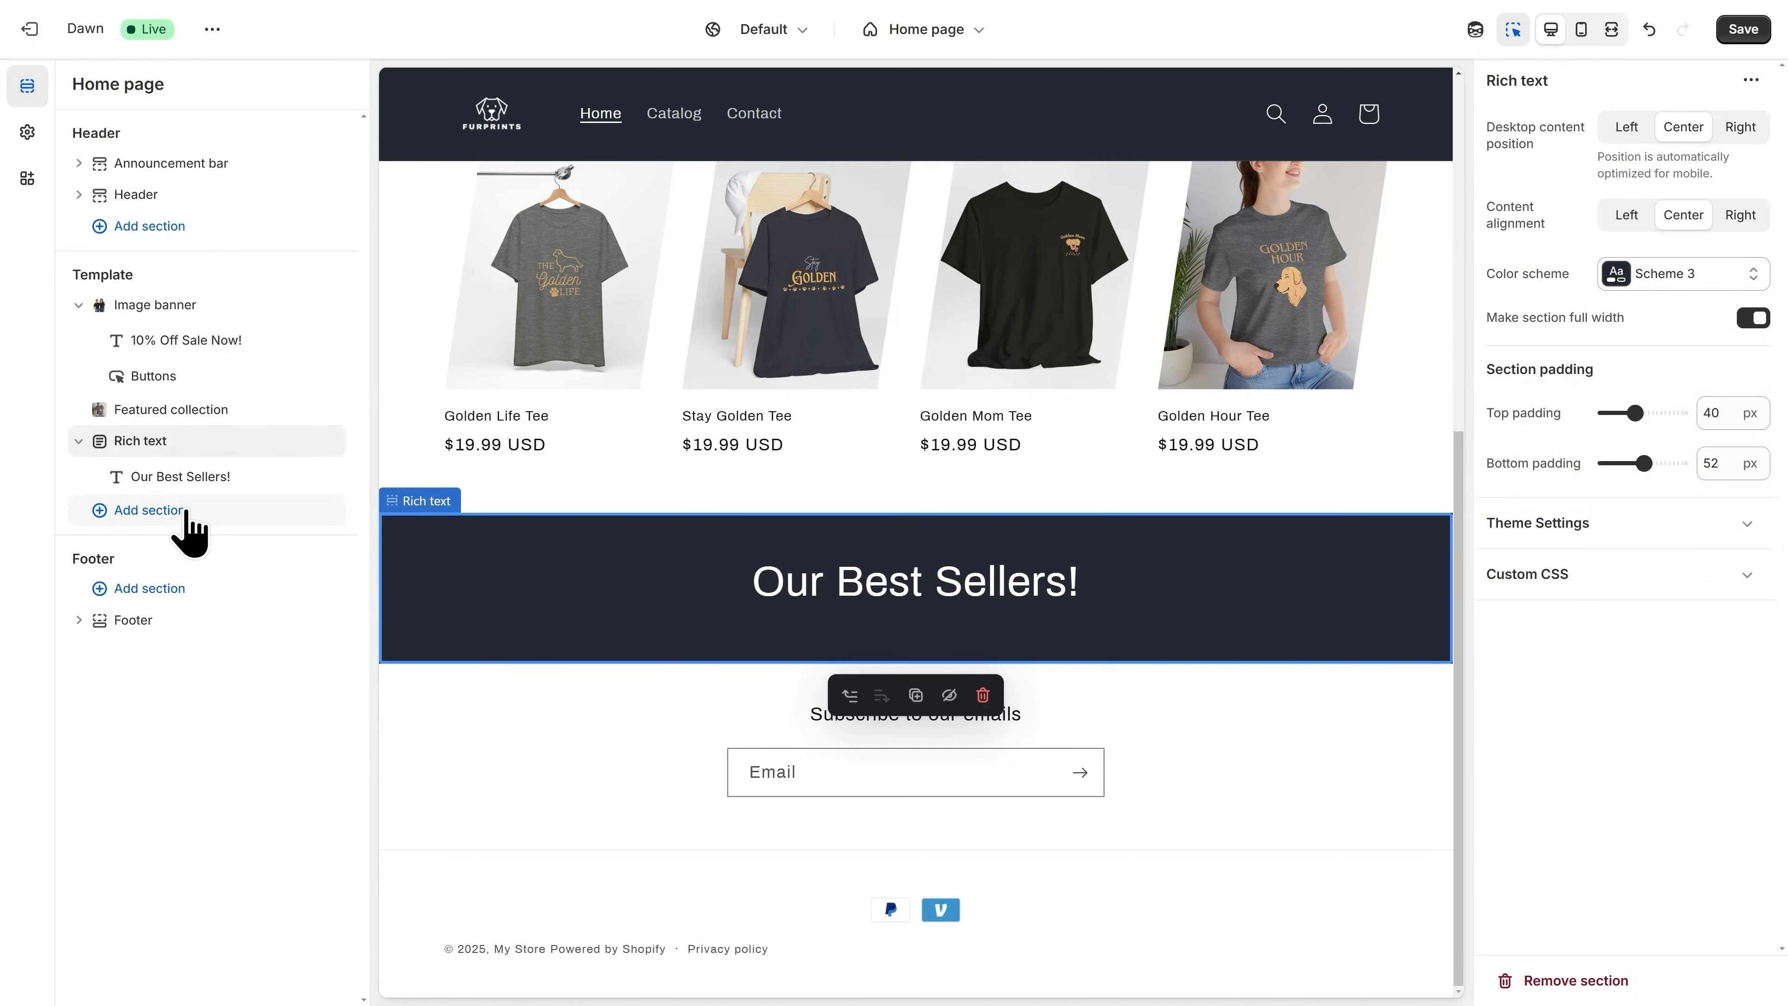
Add a Featured product section below the Rich text section and assign the Golden Mom Tee to it.
left_click(148, 510)
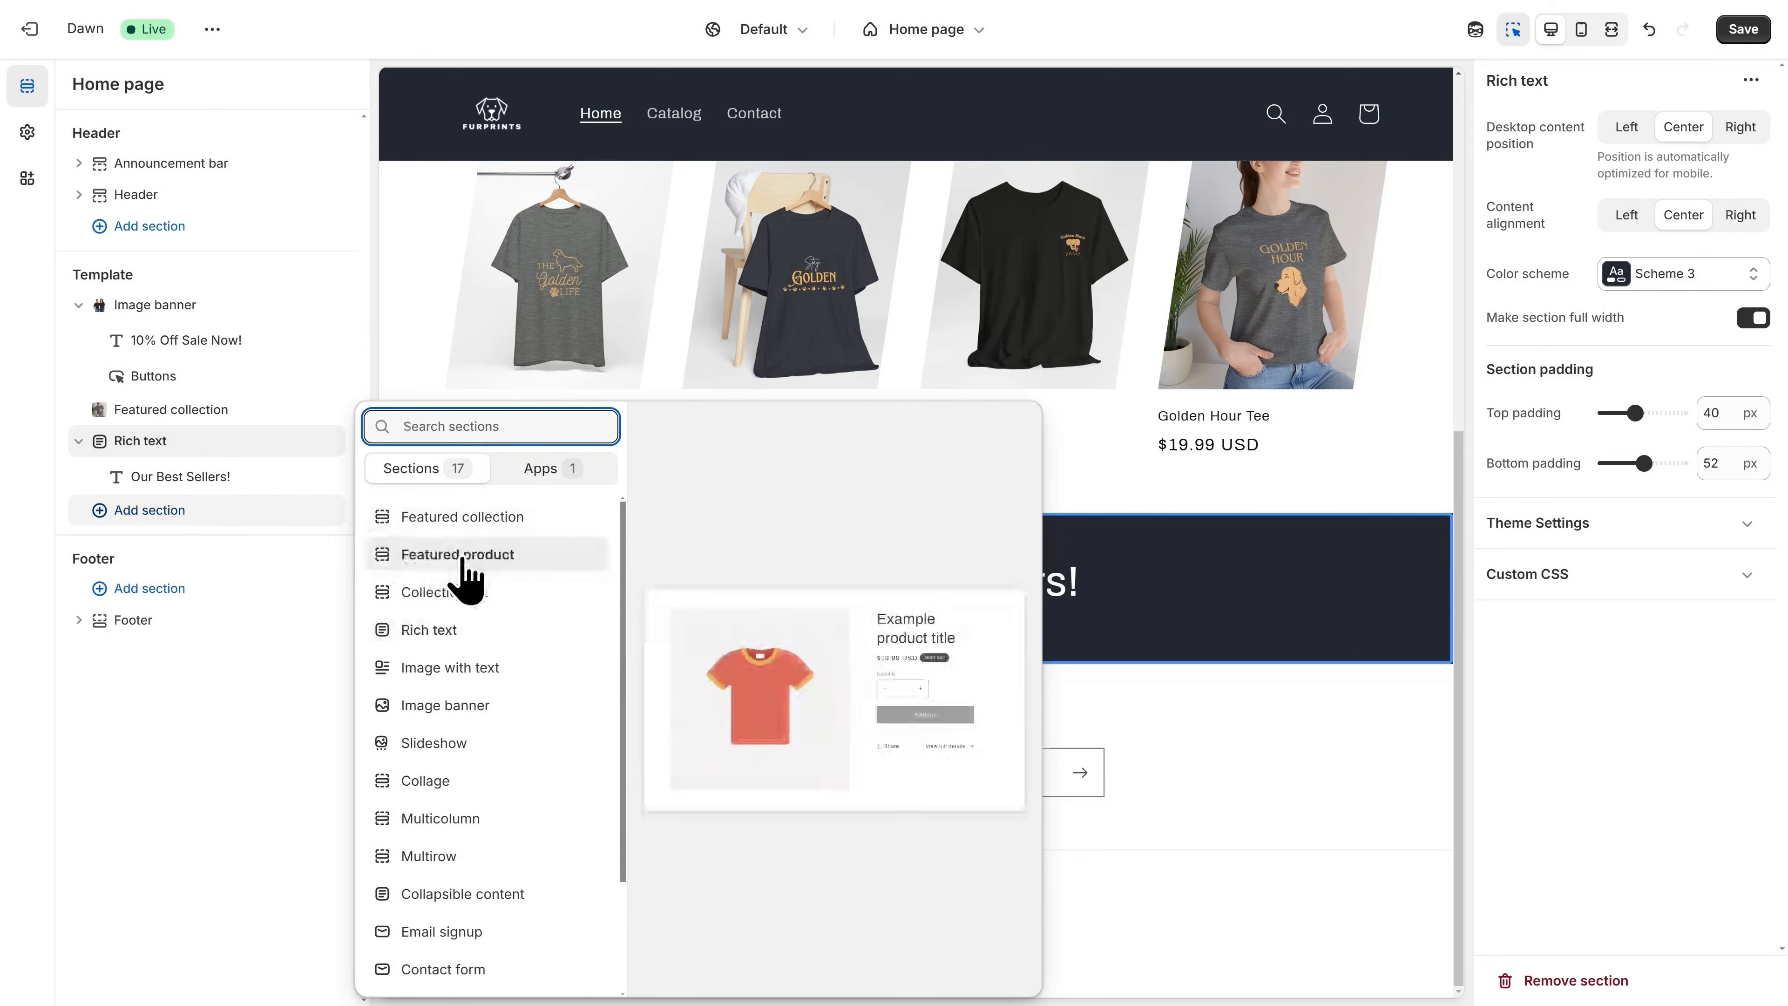
left_click(463, 557)
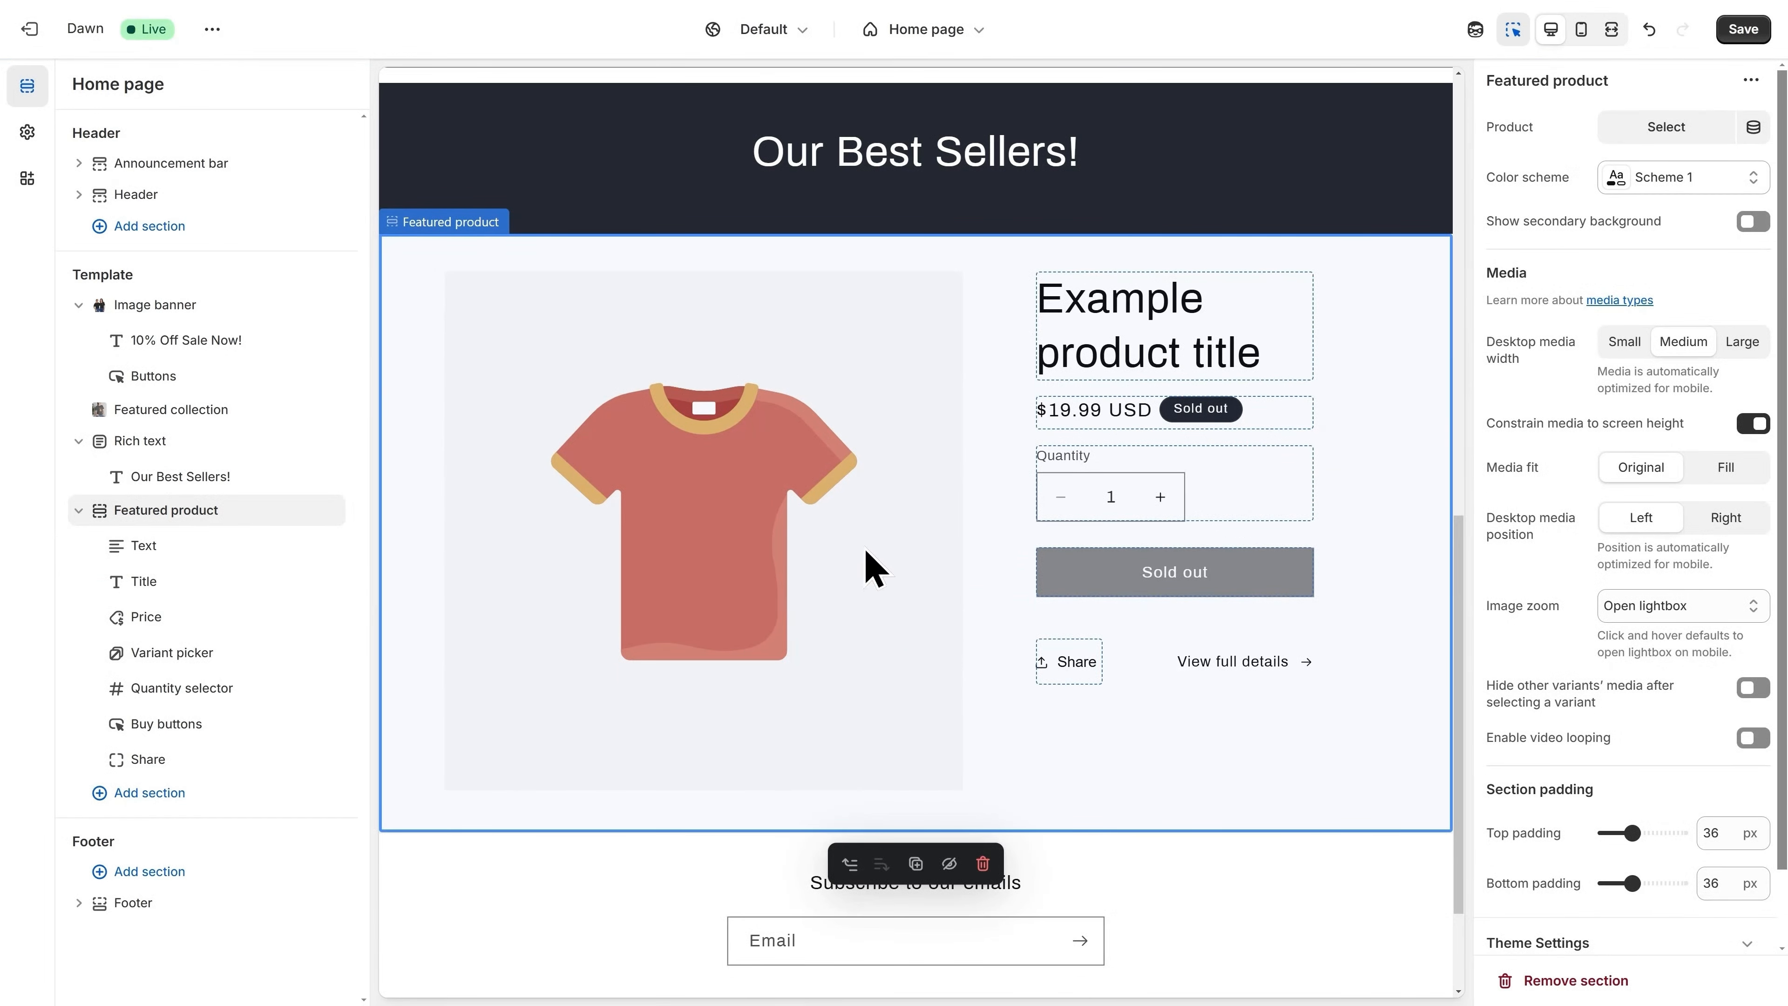
left_click(1674, 134)
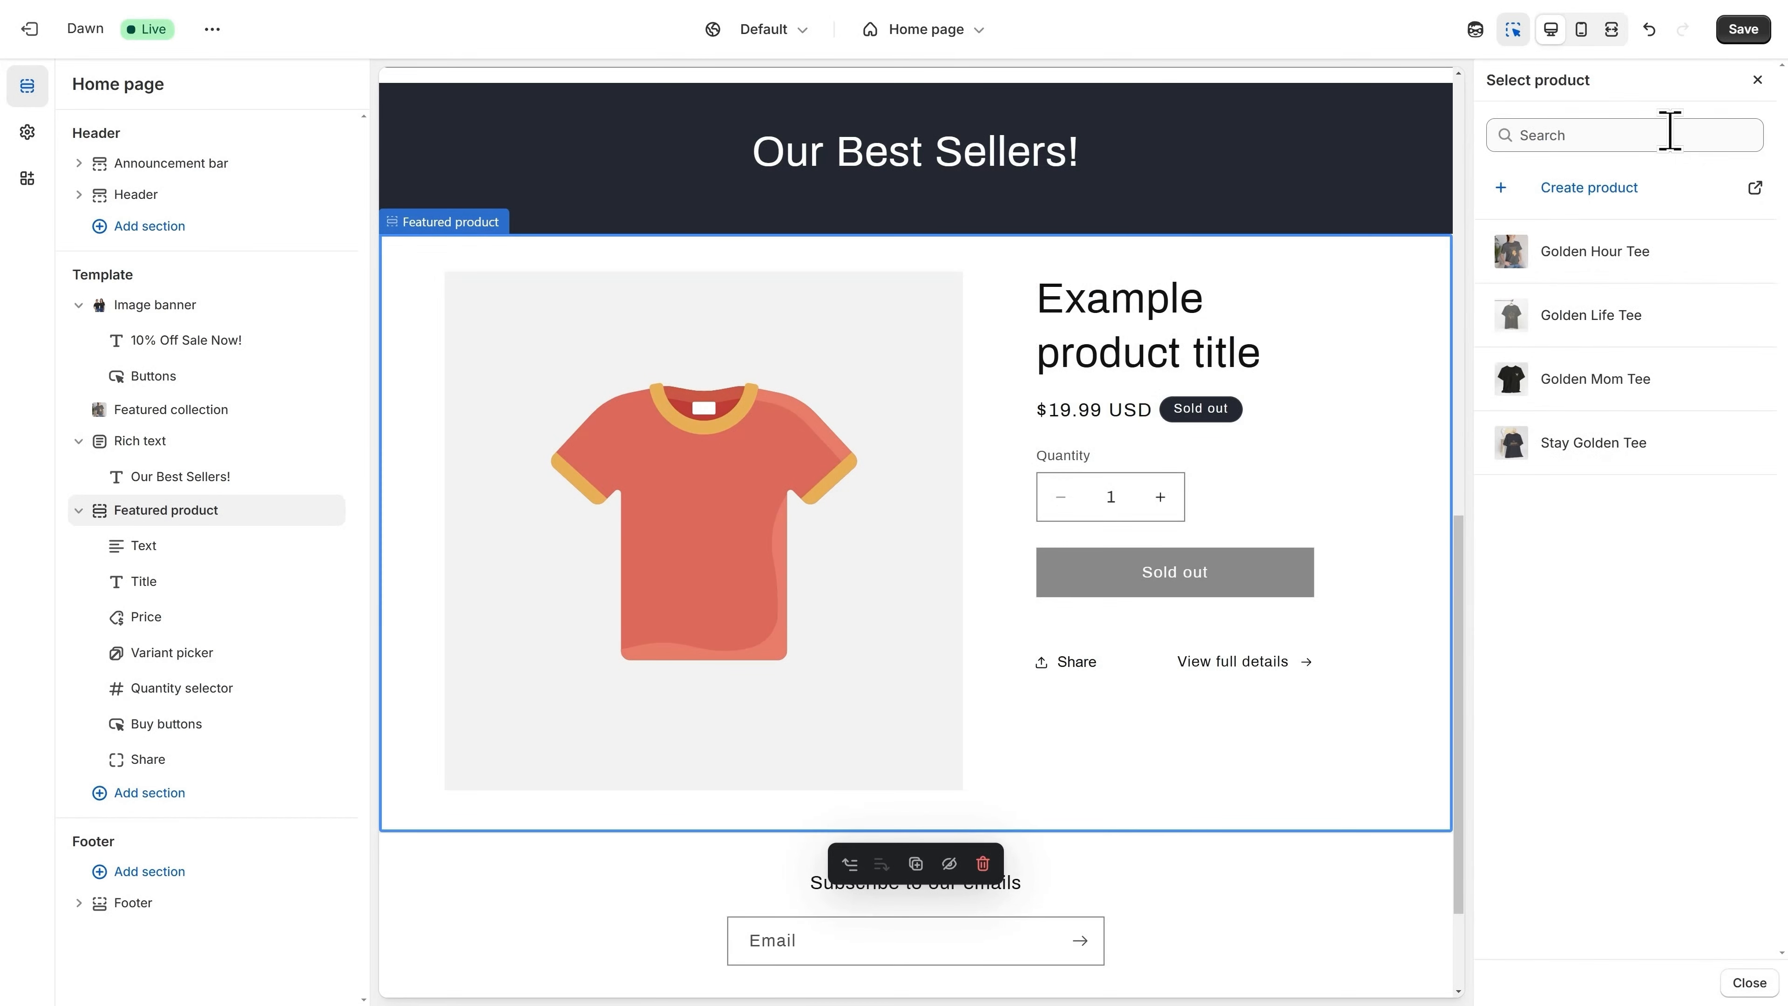
left_click(1618, 396)
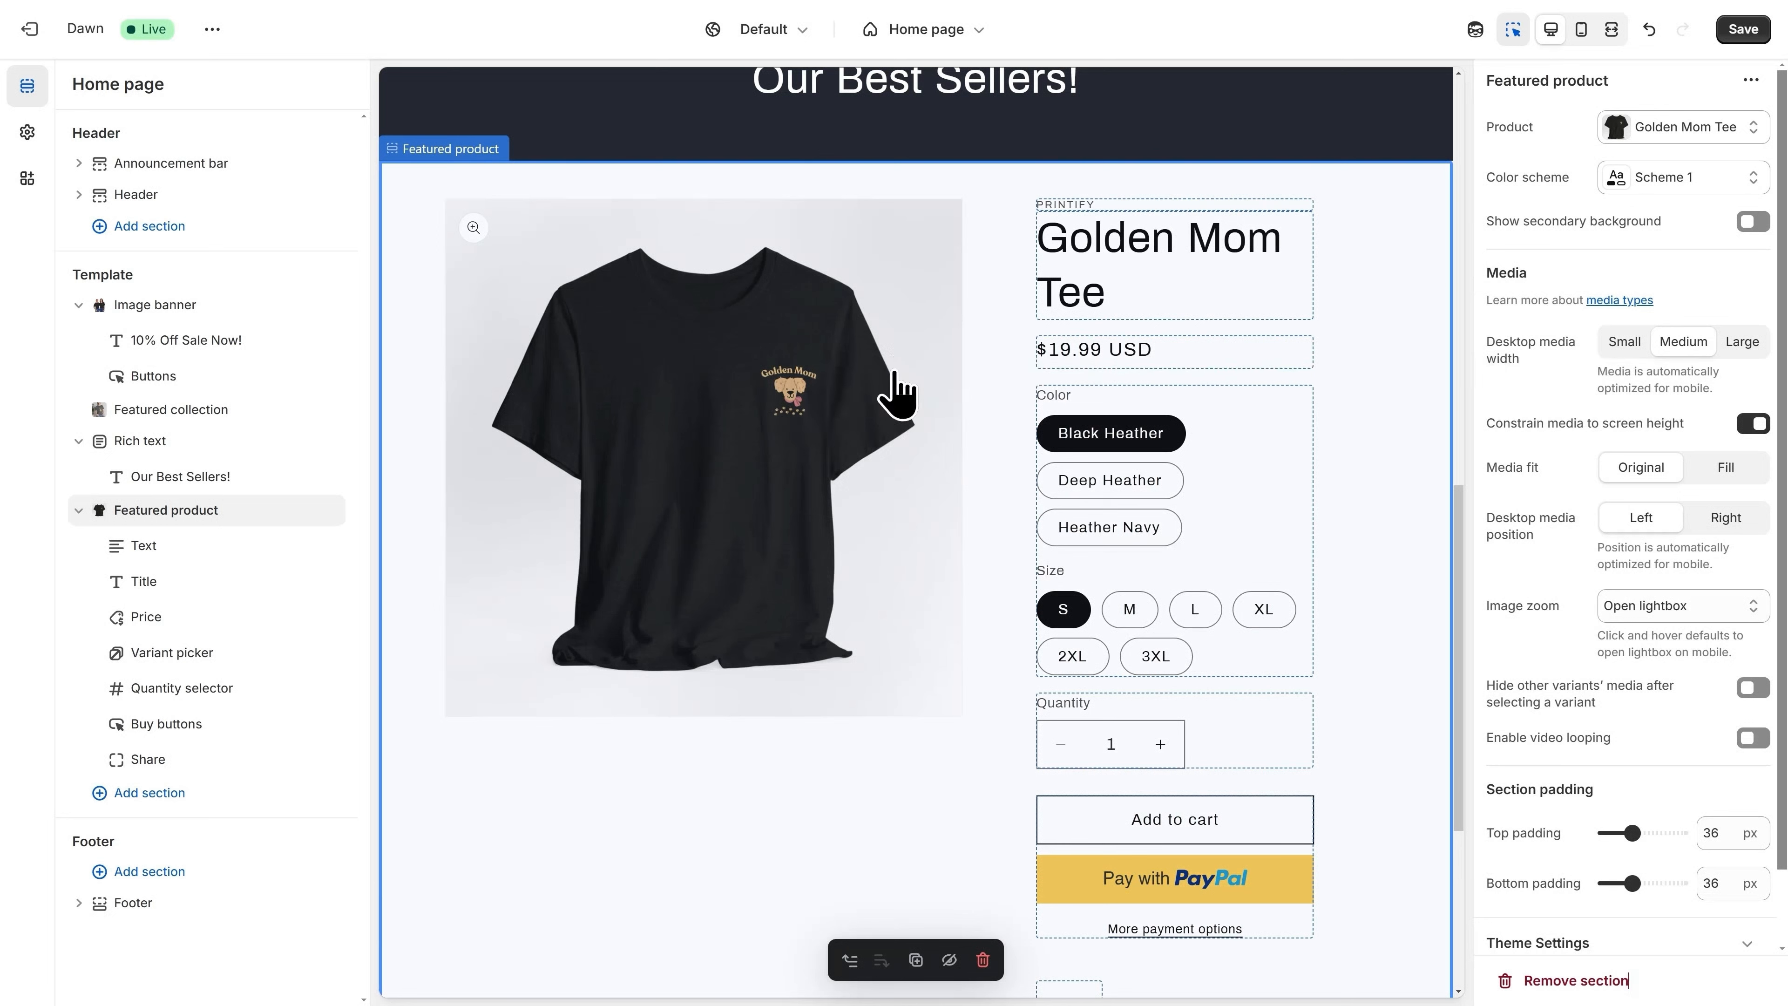
Remove the vendor text block above the featured product's title, review the home page, and save the theme.
left_click(1068, 206)
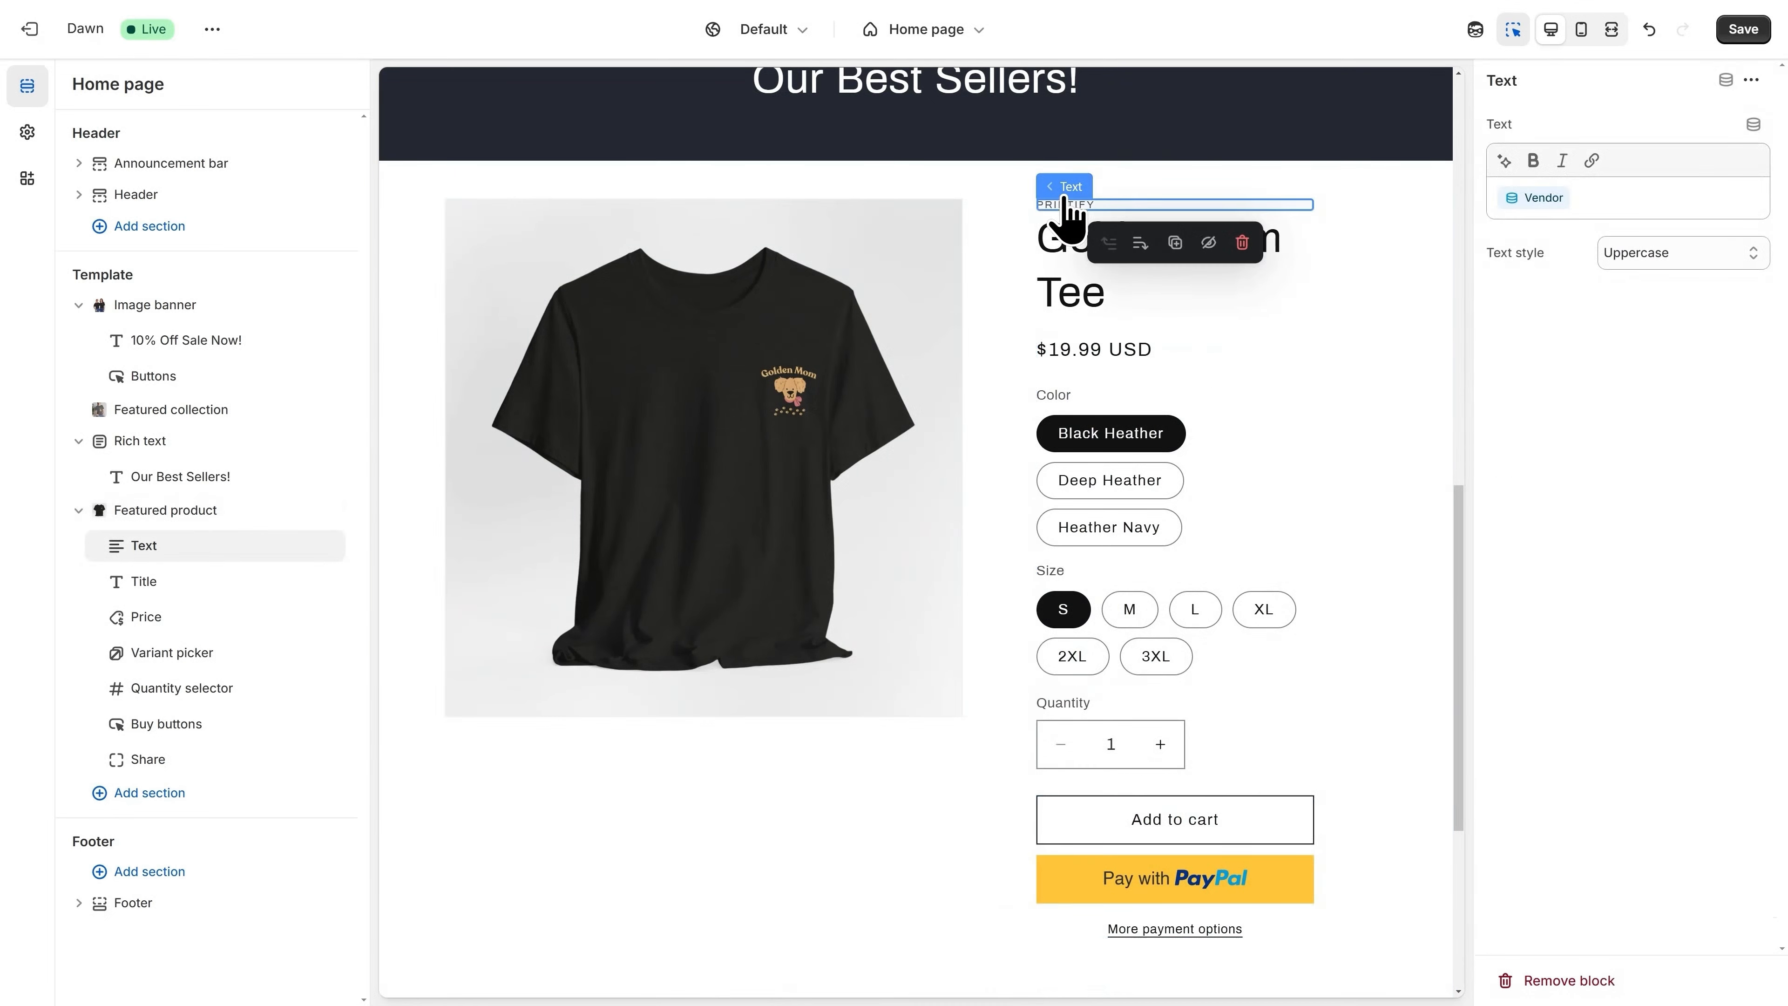
left_click(1243, 243)
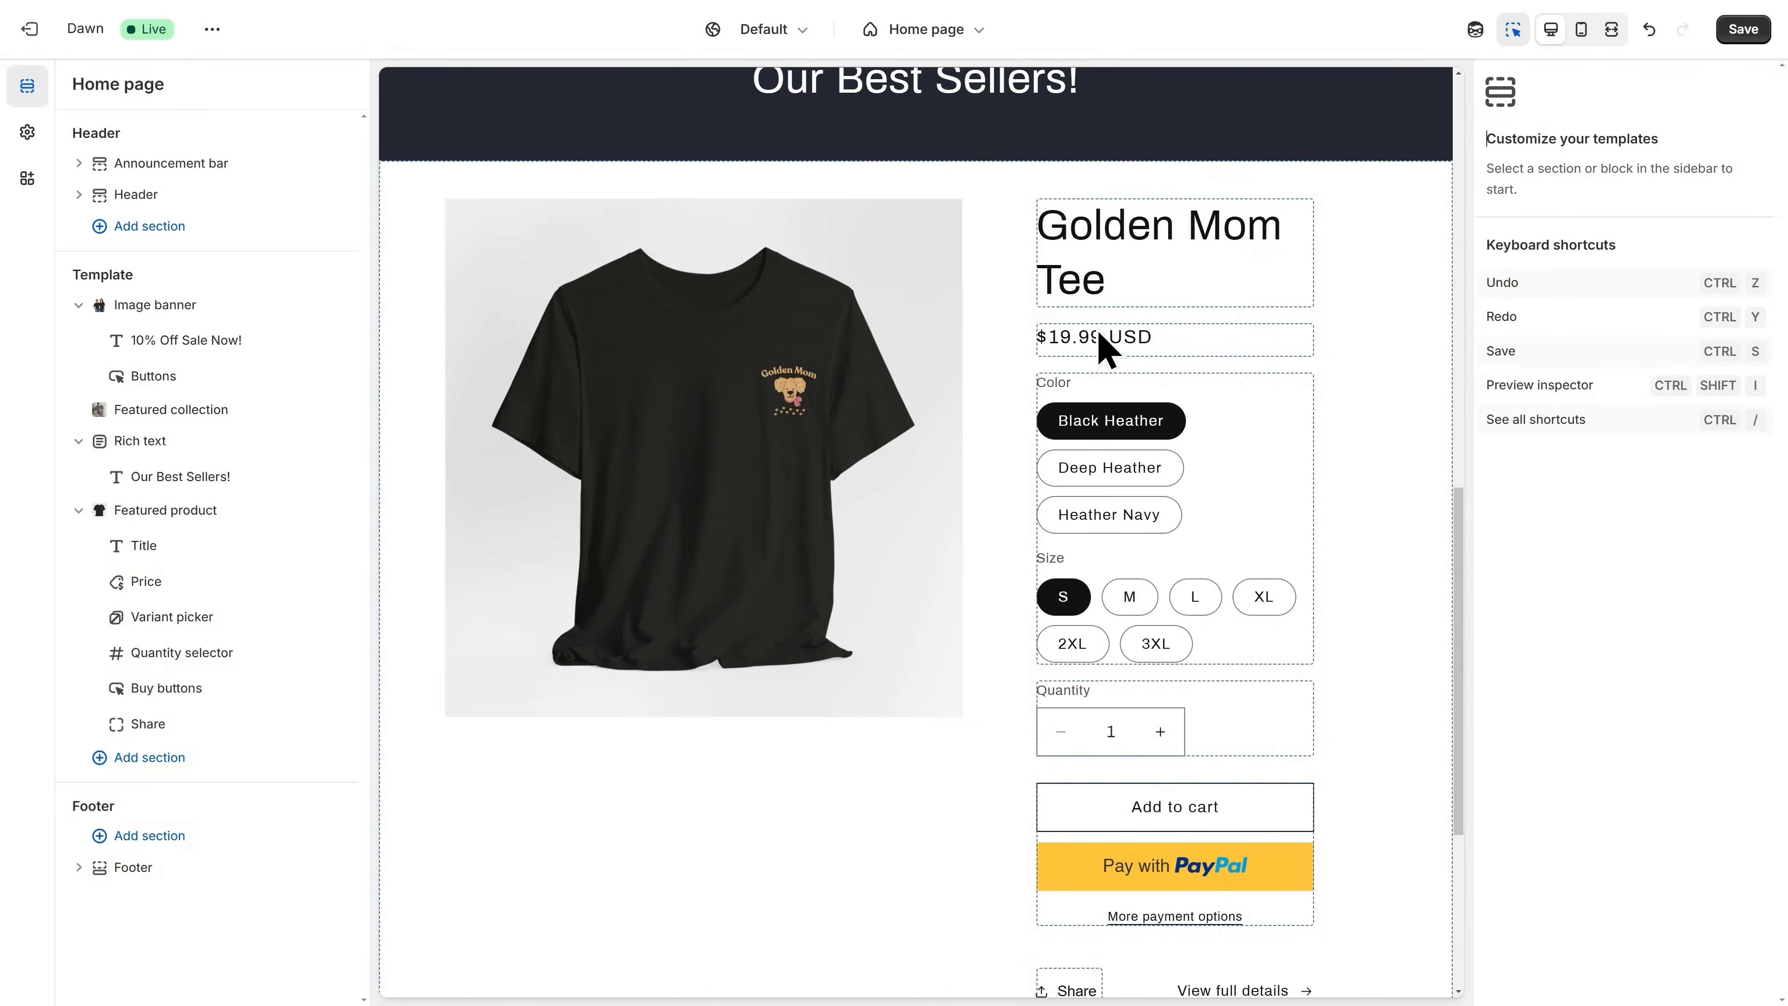
scroll(867, 395, "down", 4)
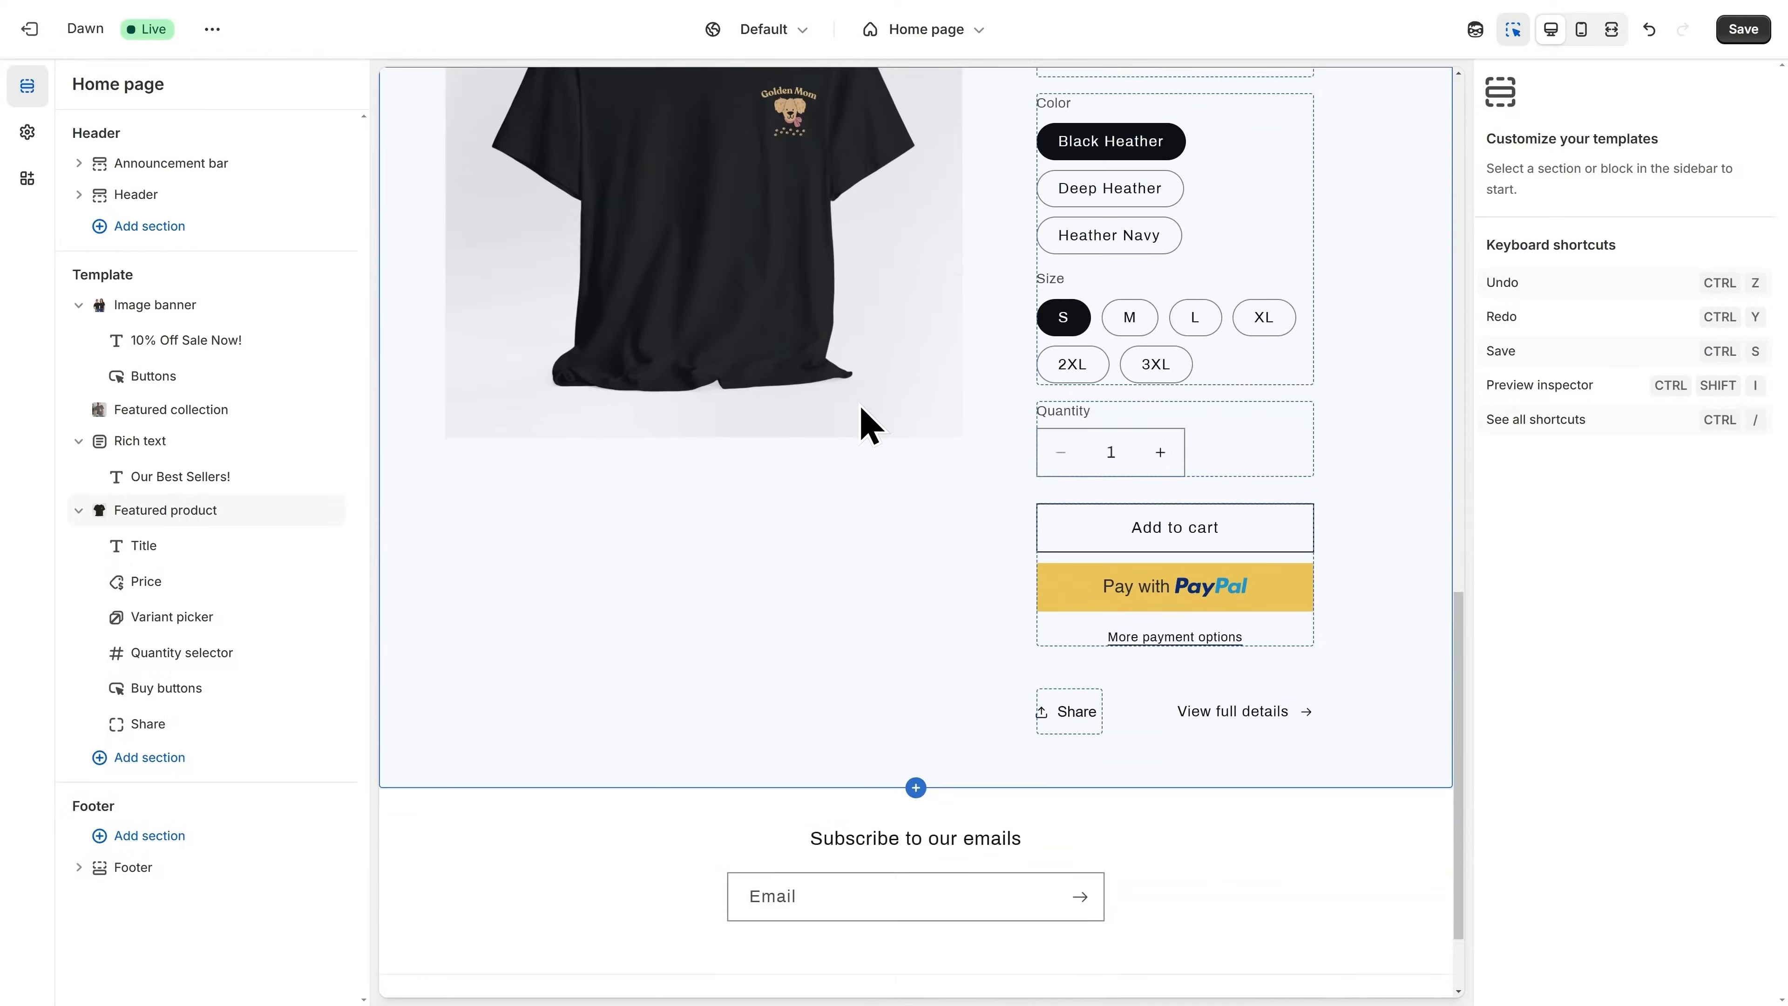
scroll(861, 408, "up", 8)
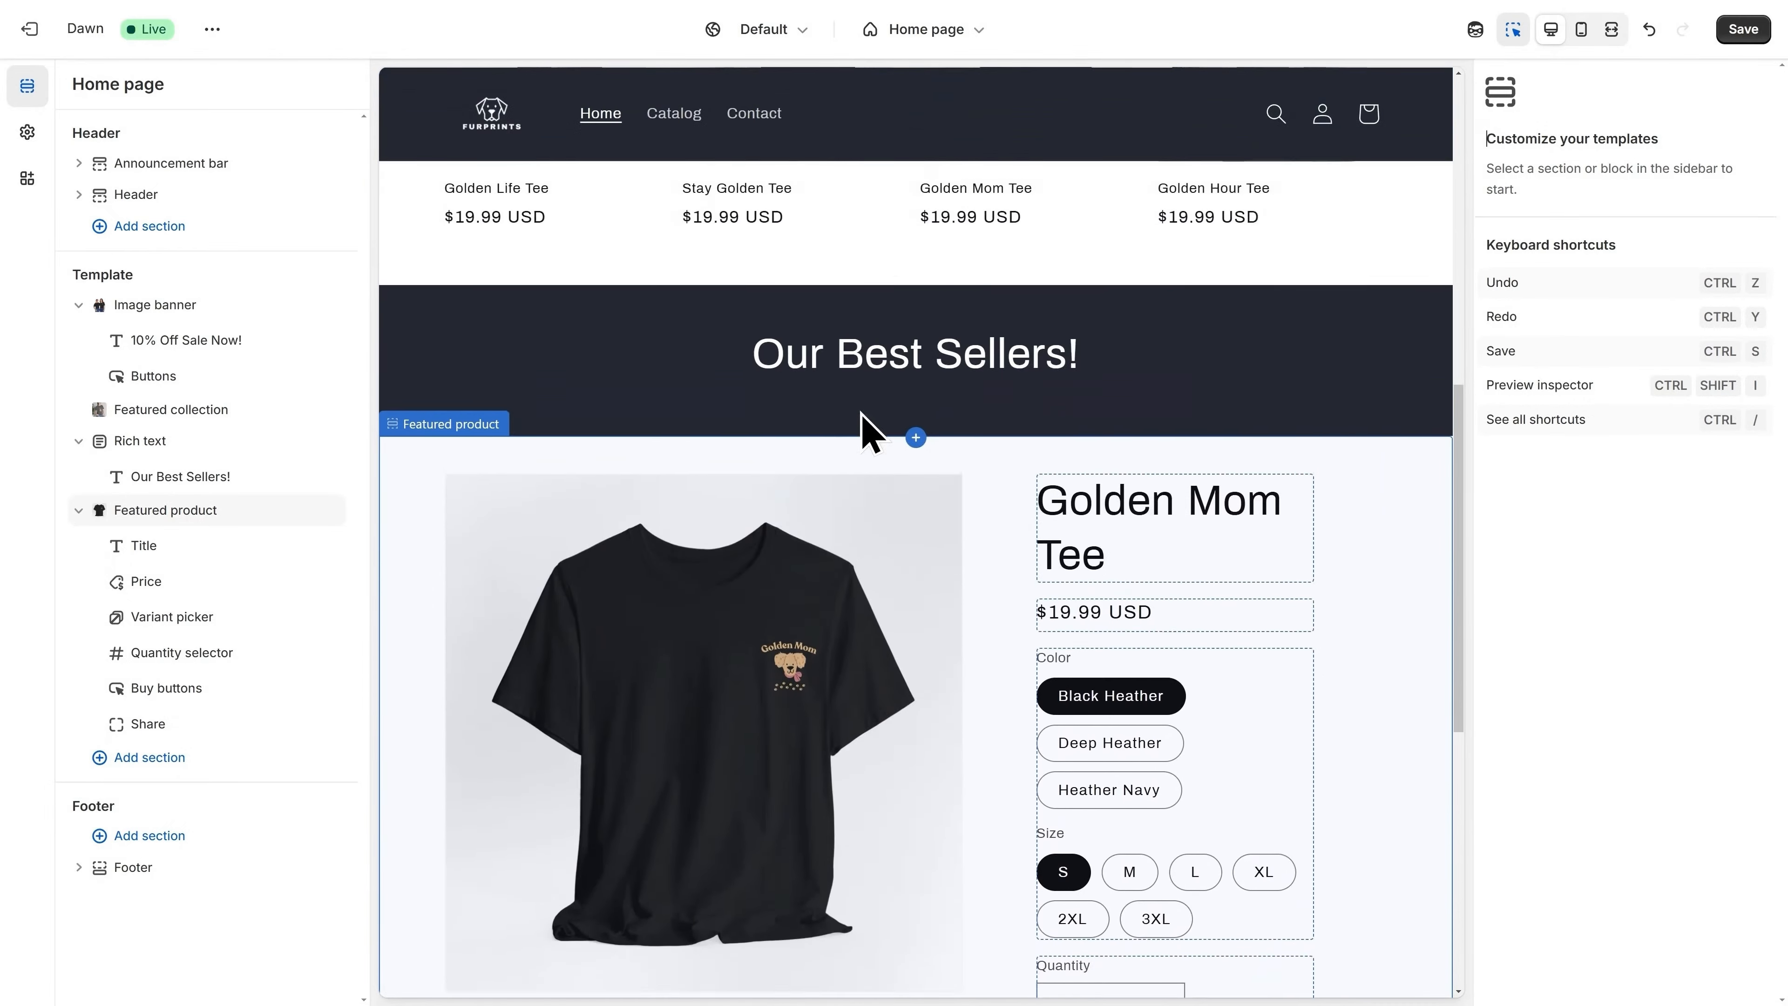
scroll(861, 417, "up", 10)
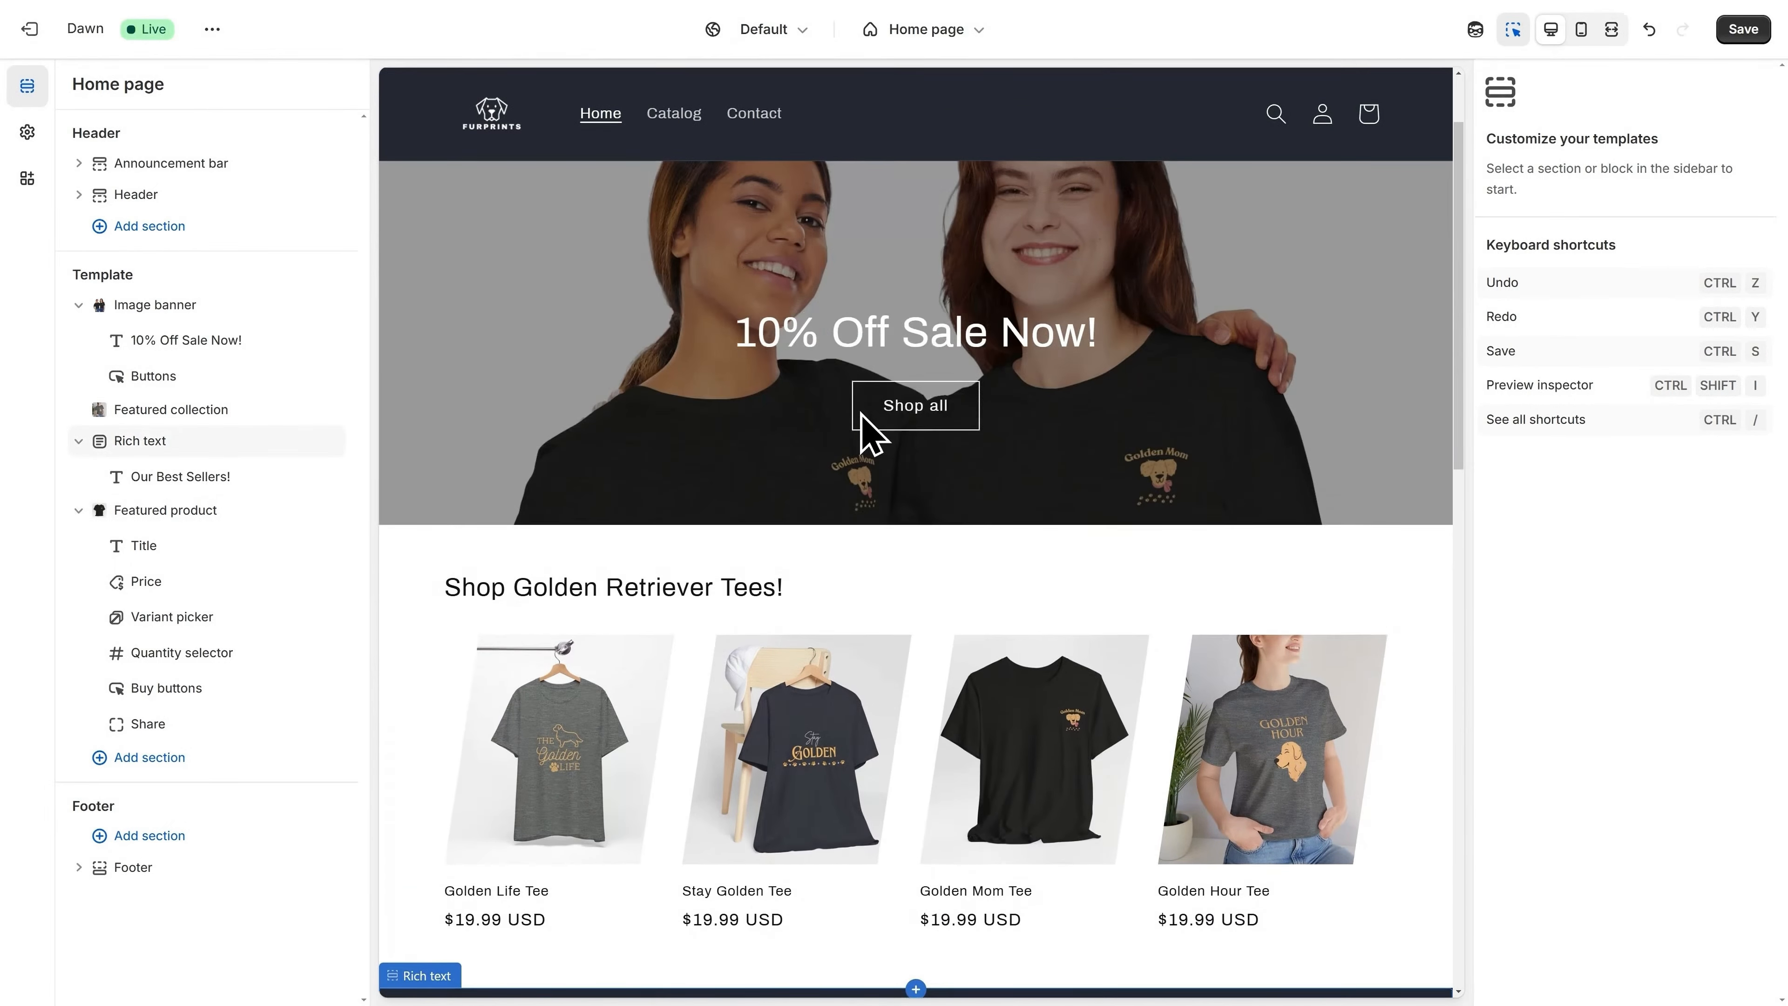
scroll(861, 413, "up", 1)
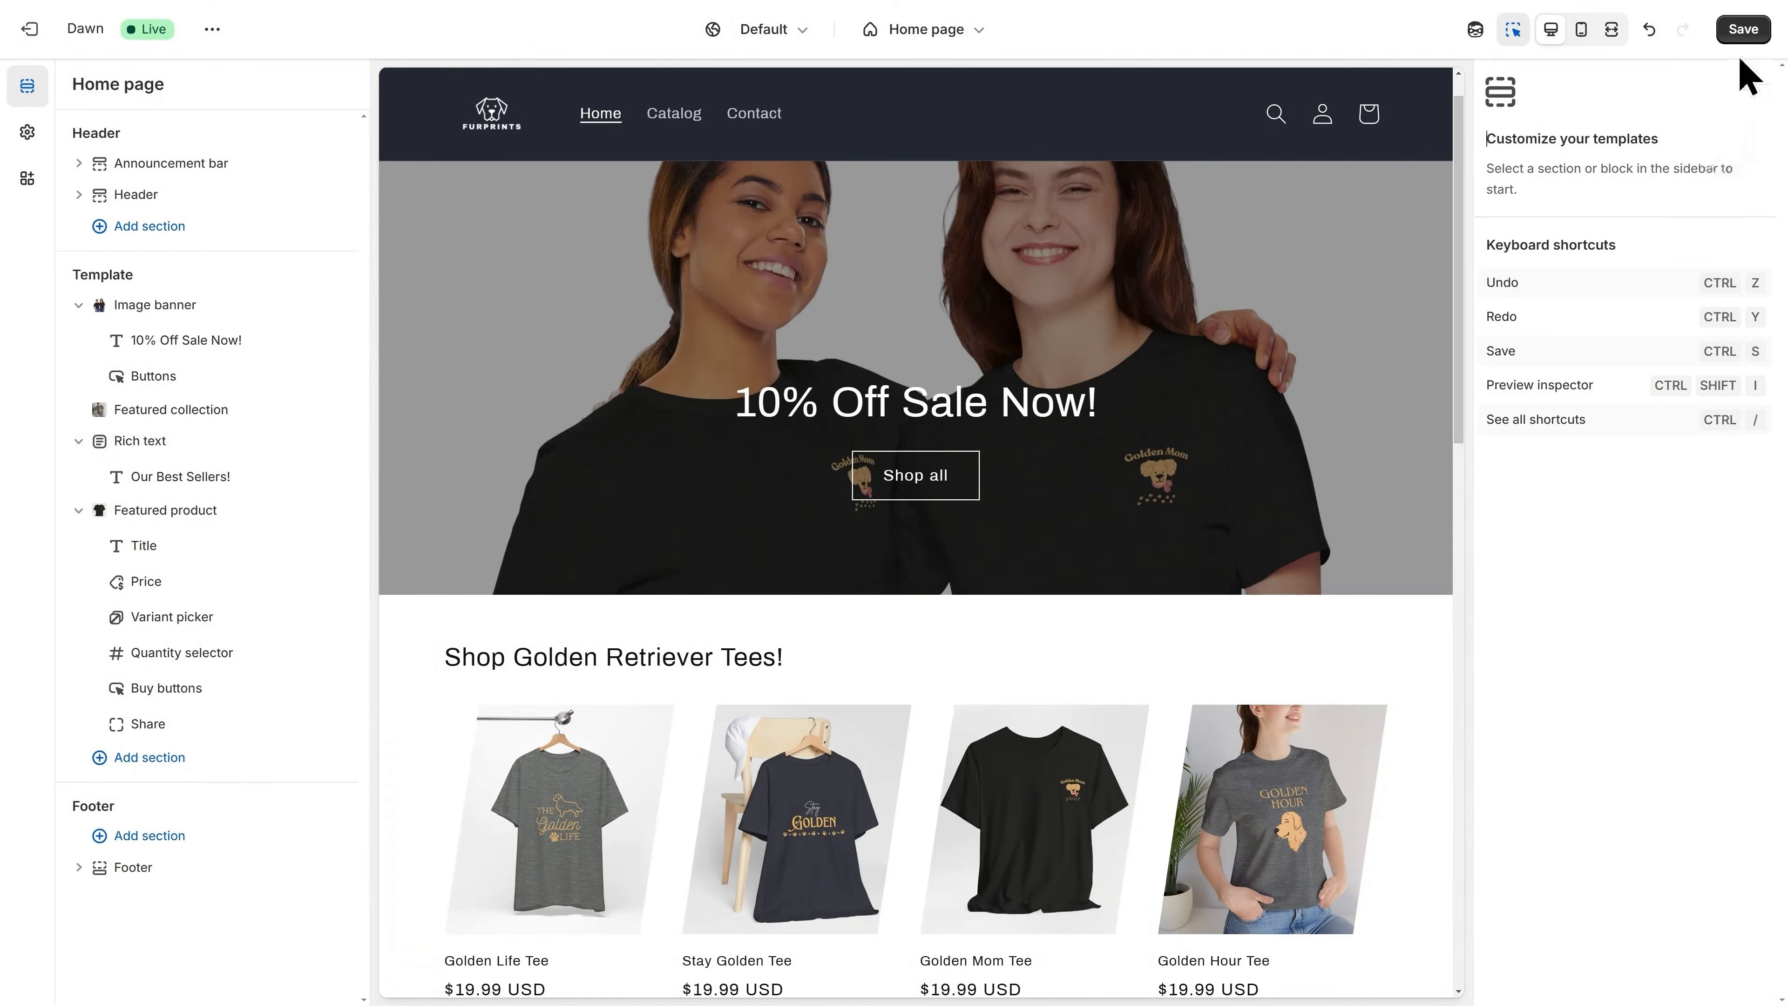
left_click(1744, 31)
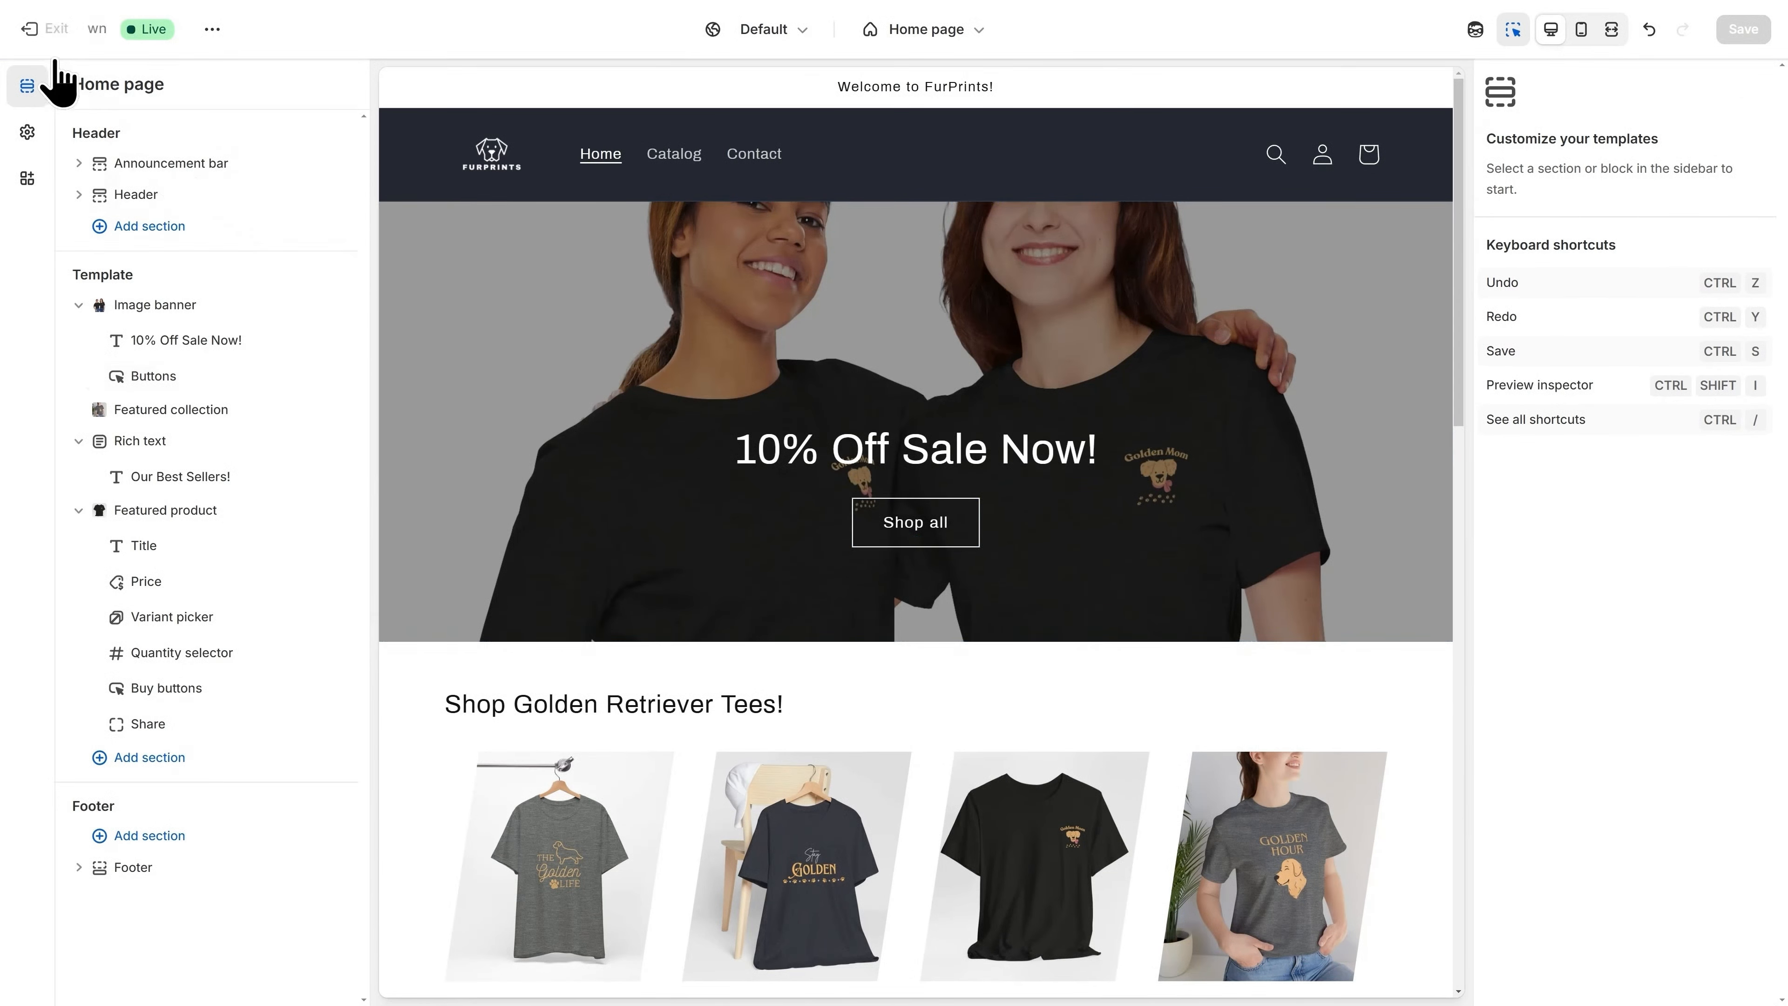
Leave the theme editor and open the store's Policies settings.
left_click(31, 58)
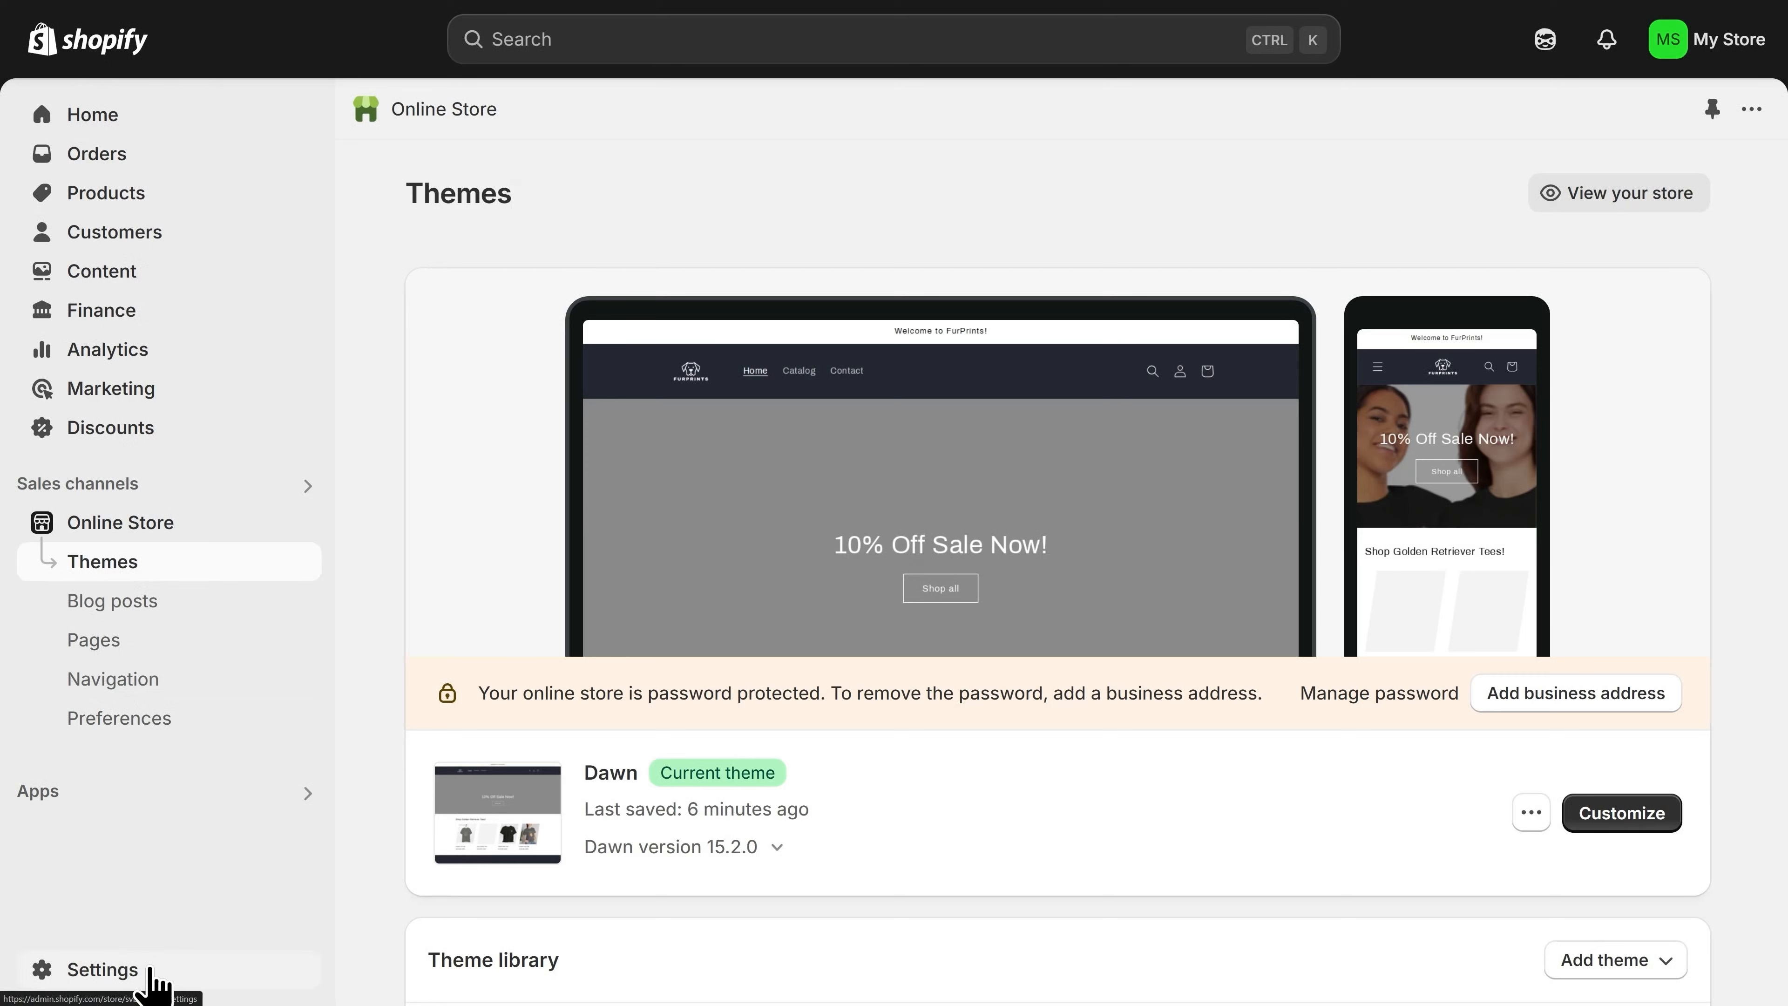
left_click(152, 981)
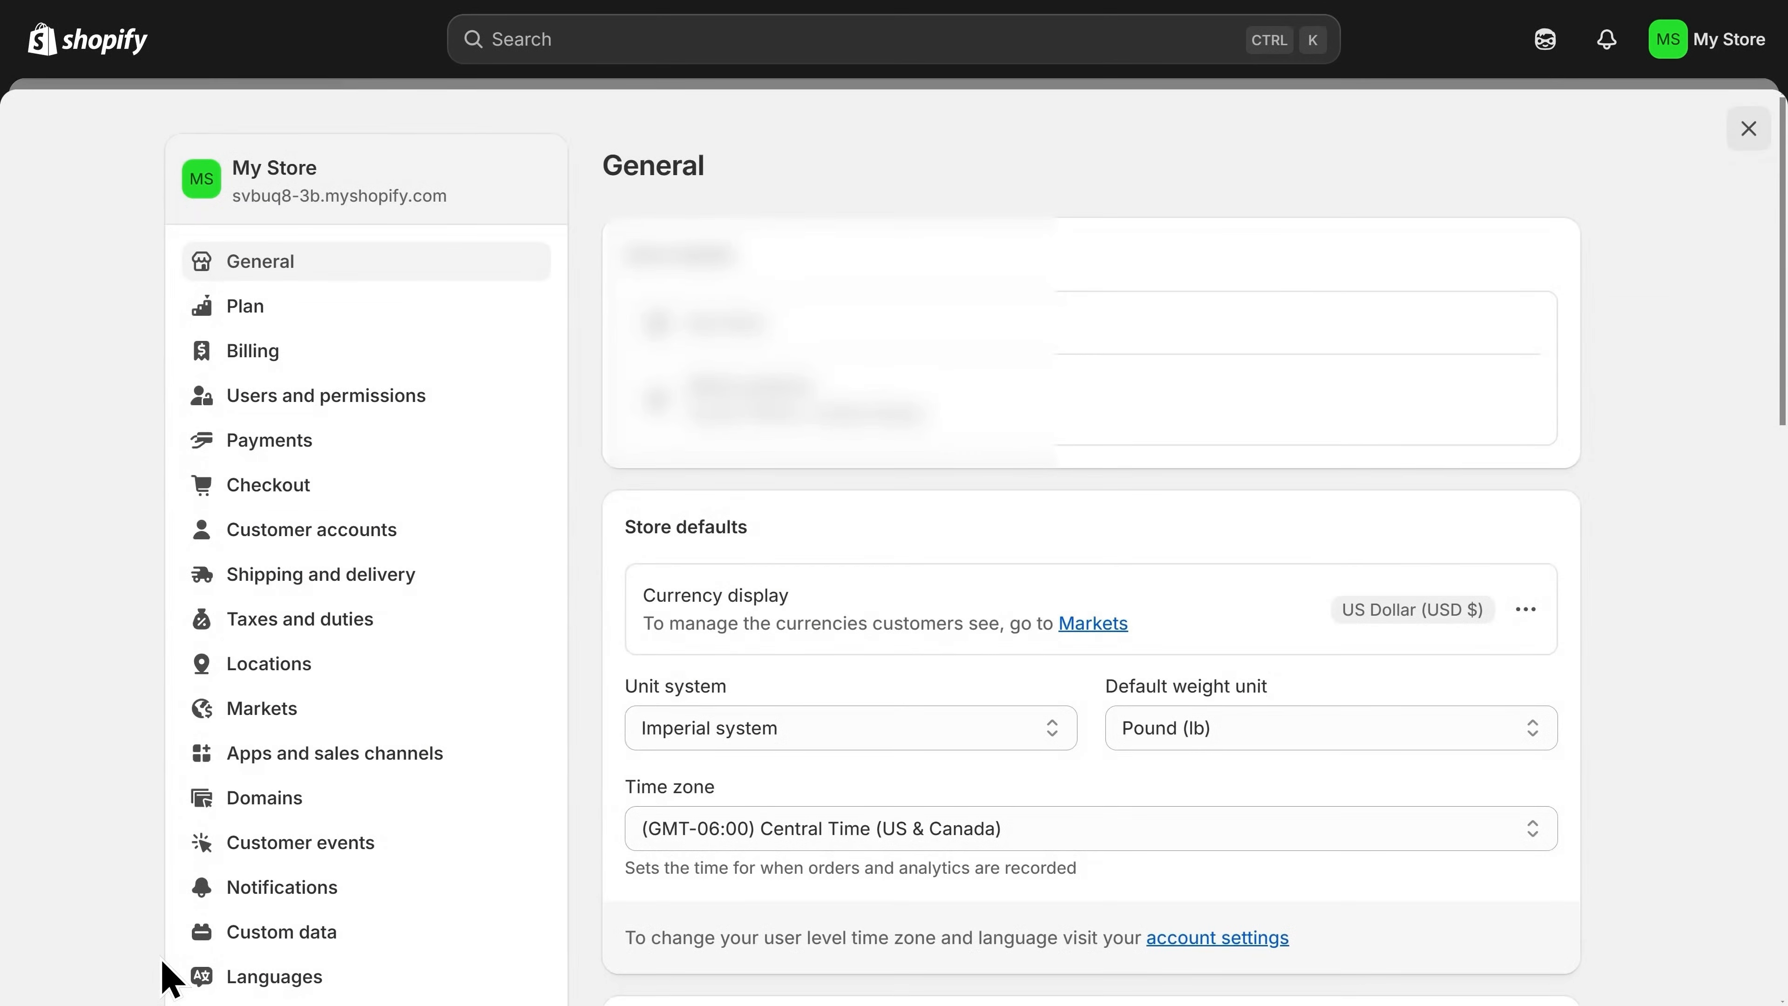
scroll(176, 944, "down", 3)
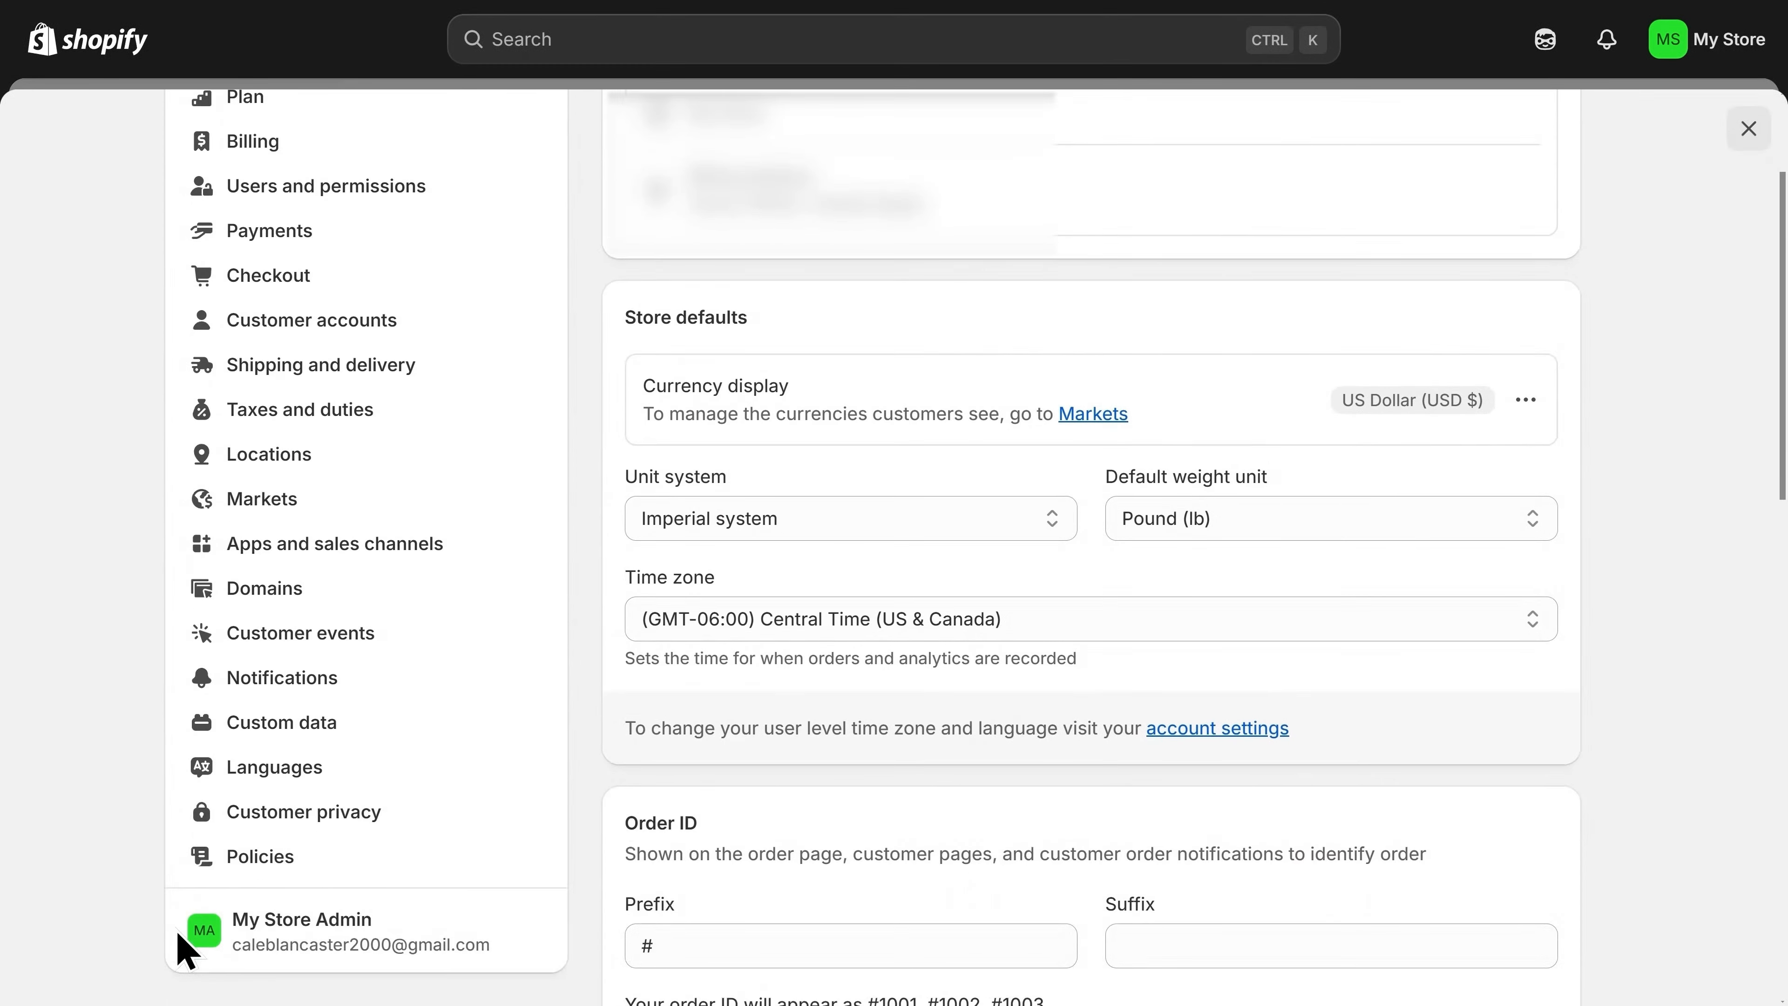
left_click(278, 871)
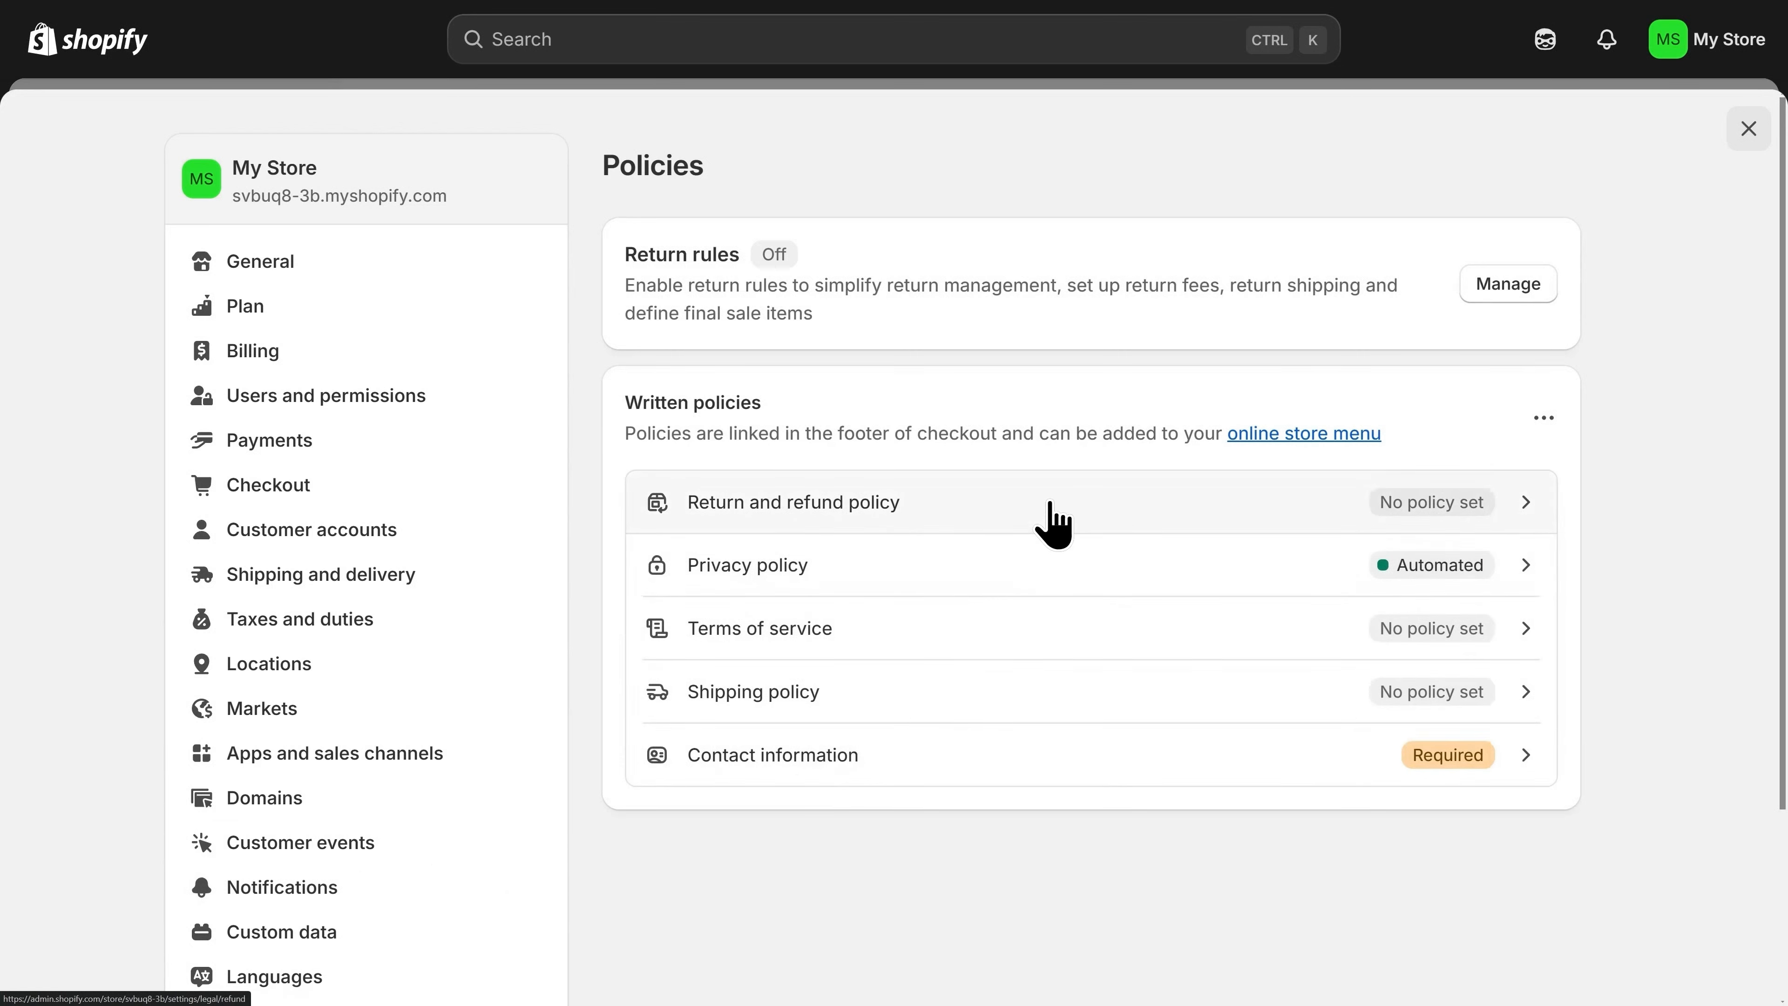
Fill the Return and refund policy with the template, check its return period and return address placeholder, and publish it.
left_click(1054, 524)
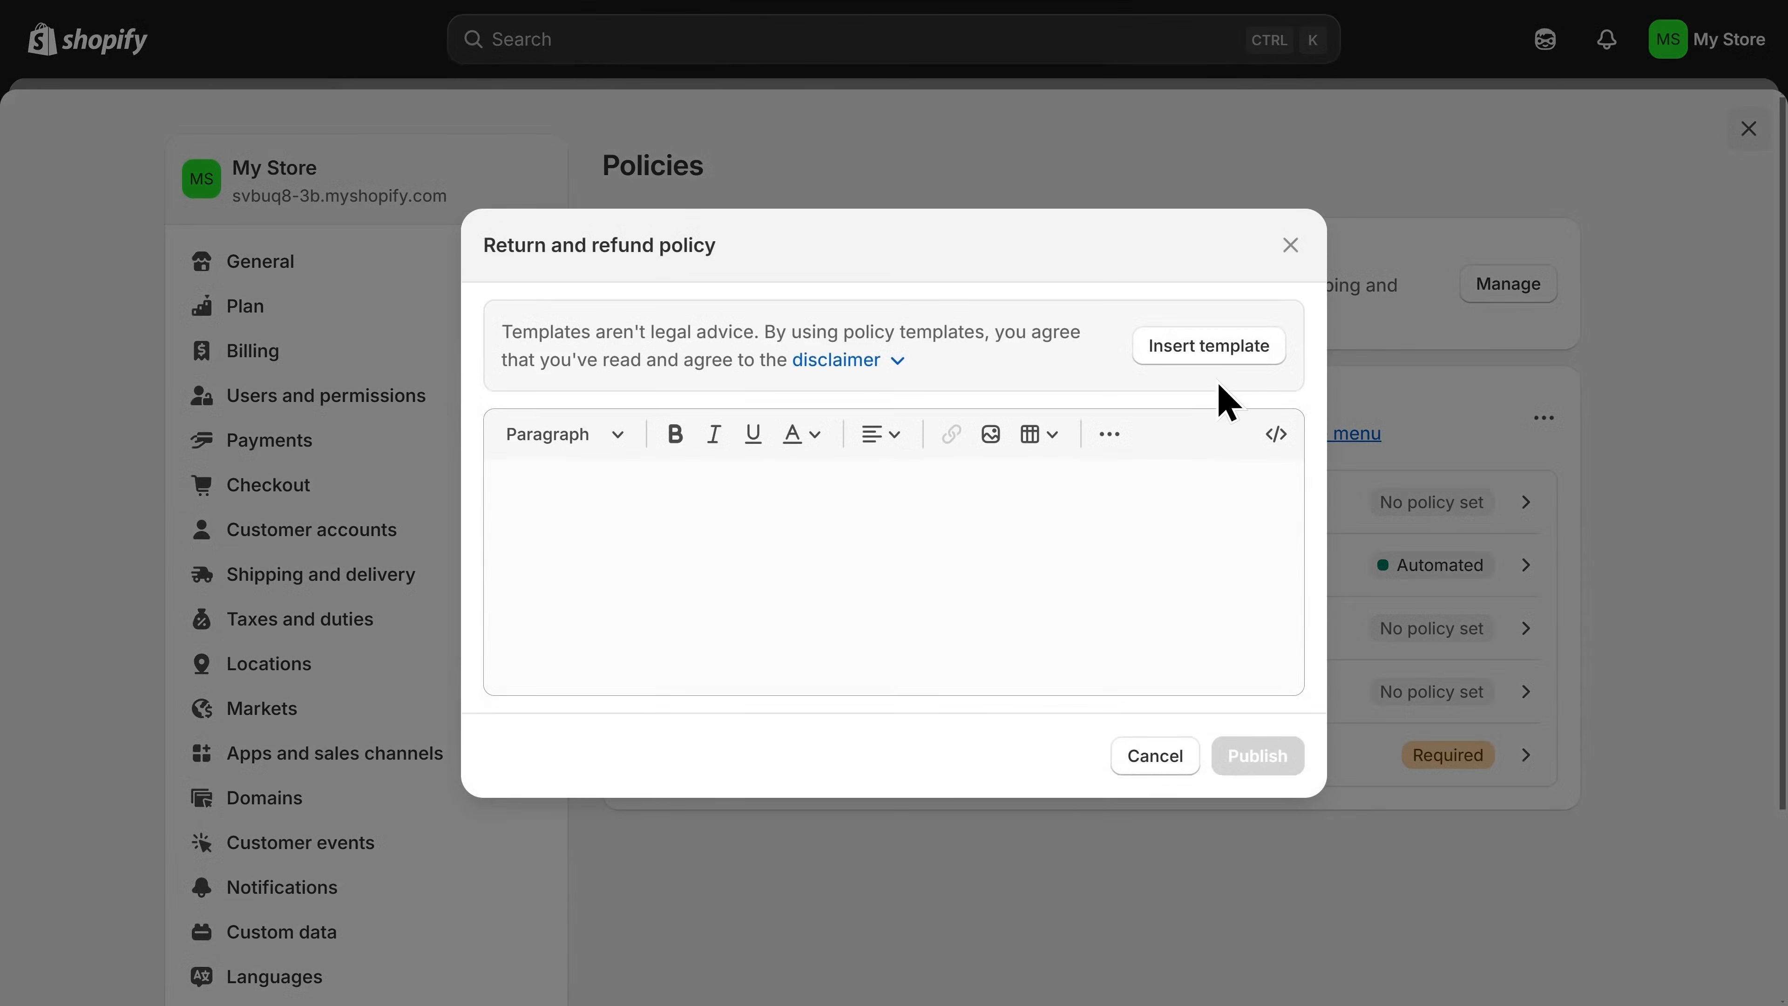
left_click(1219, 361)
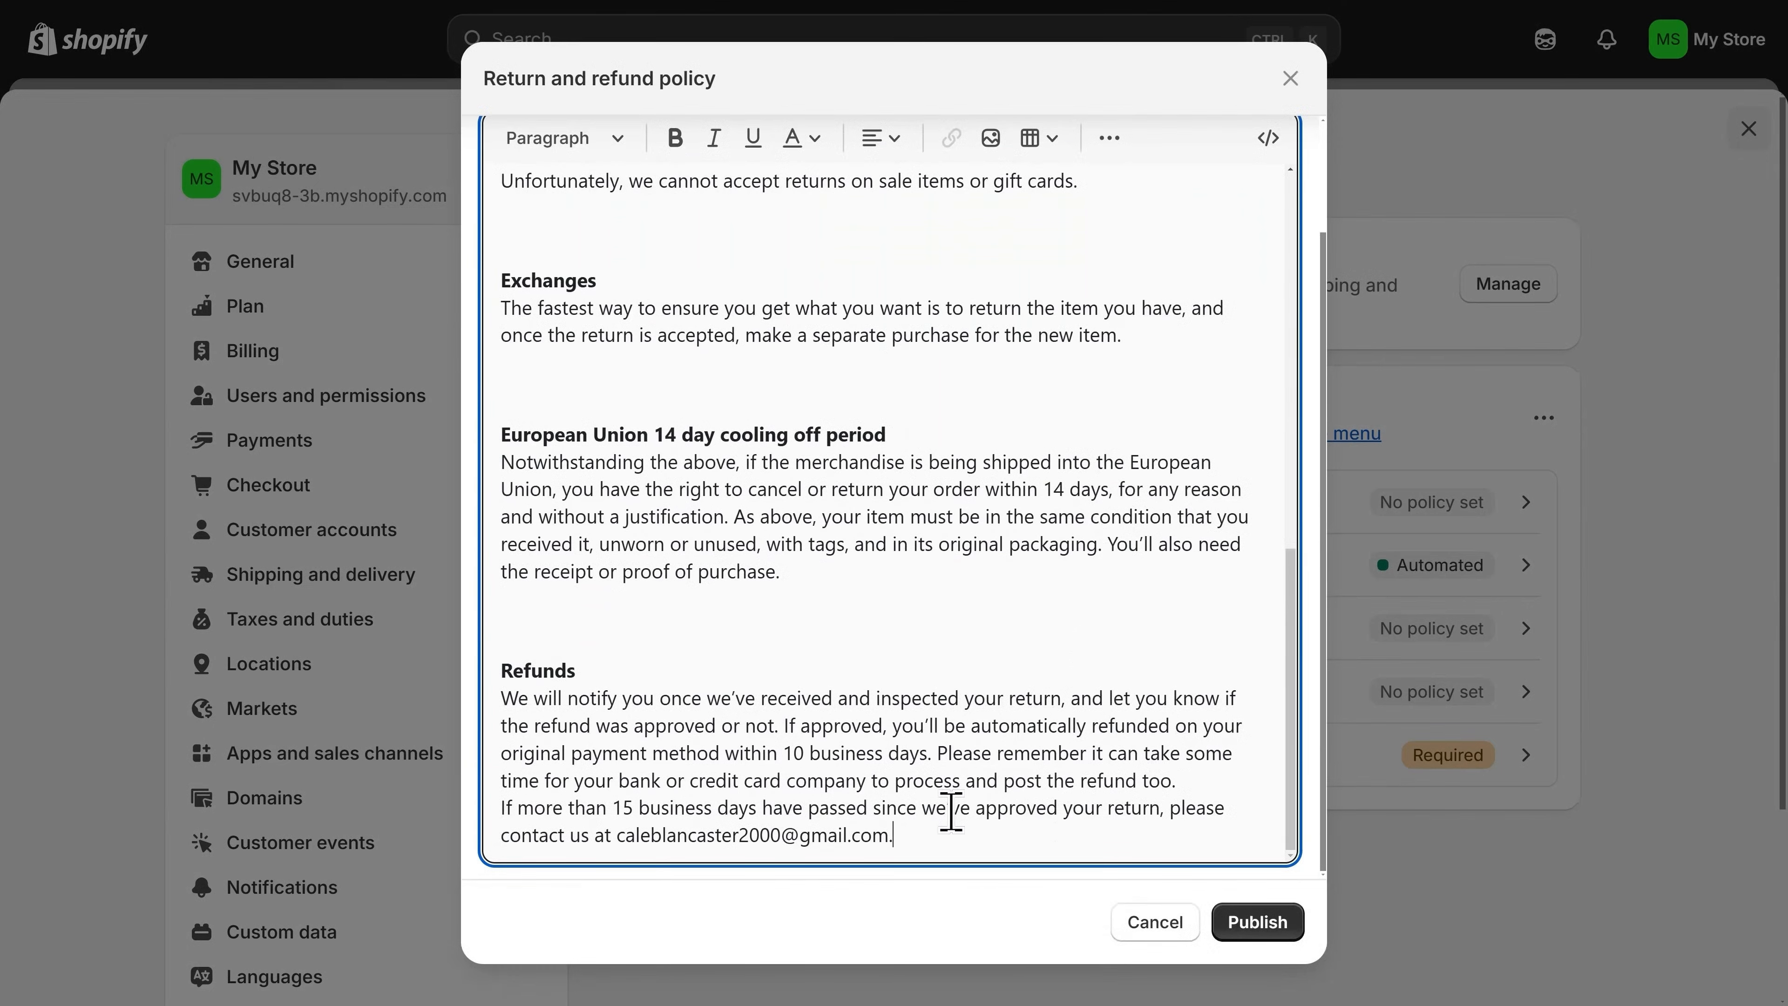
scroll(951, 810, "up", 5)
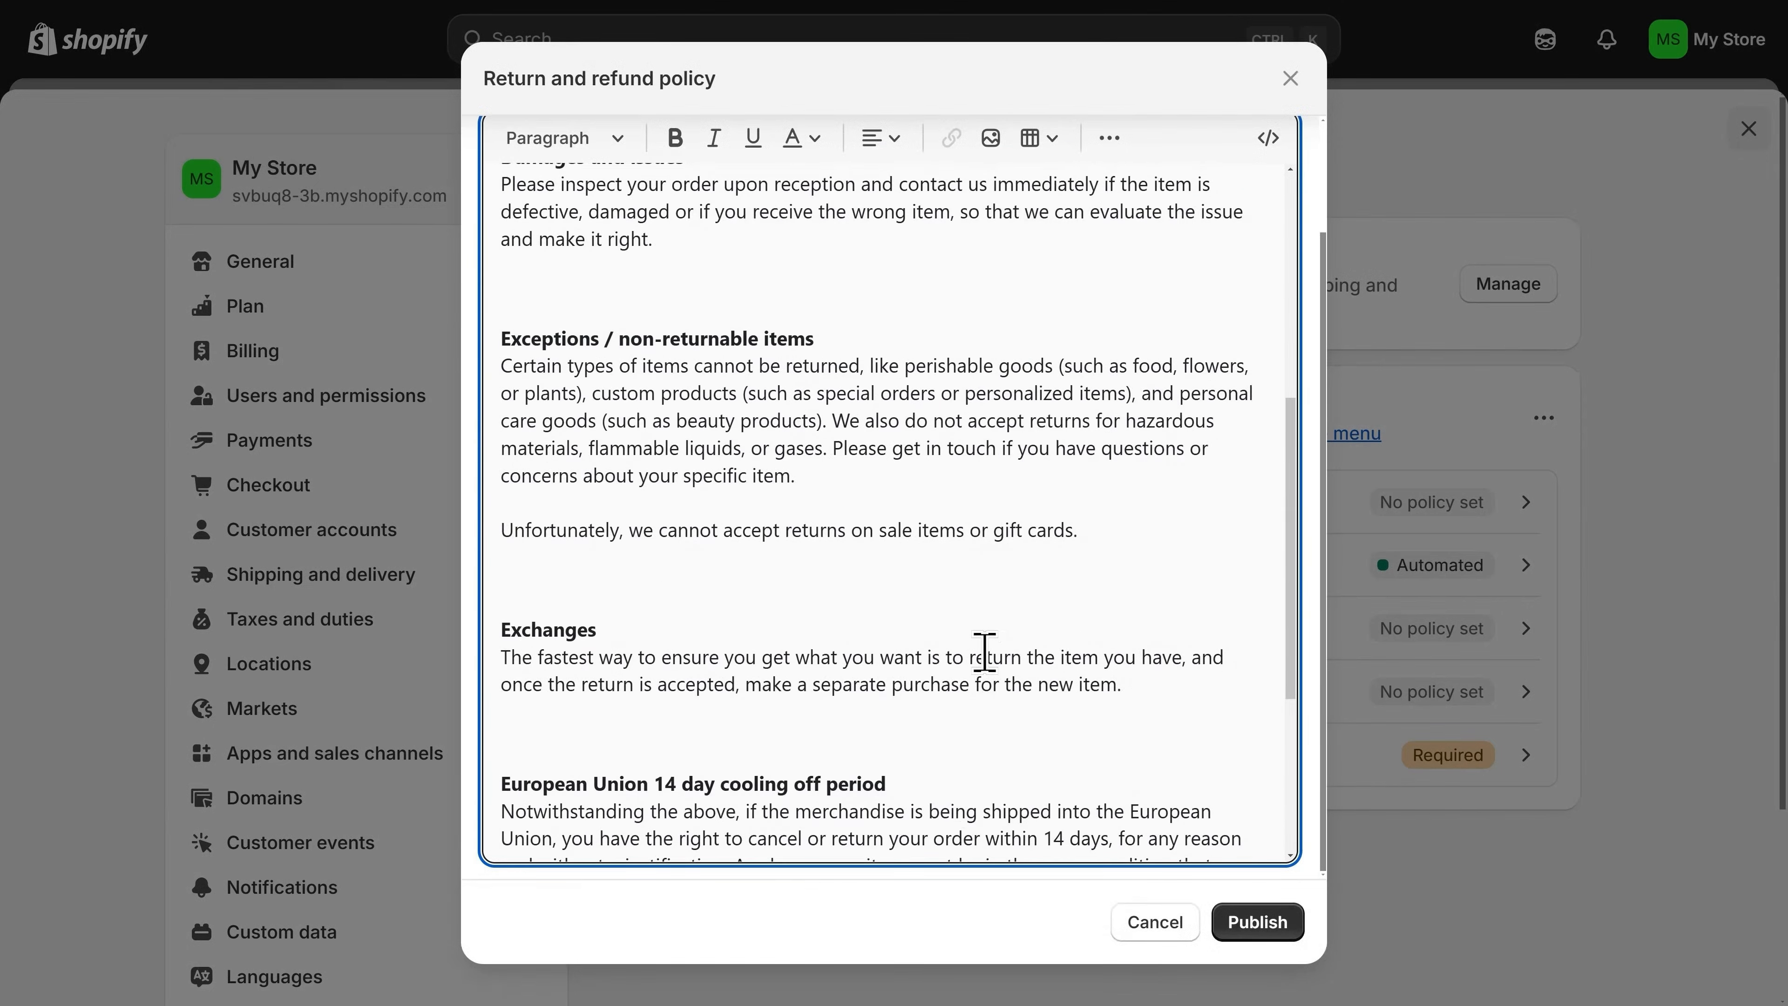
scroll(984, 642, "up", 7)
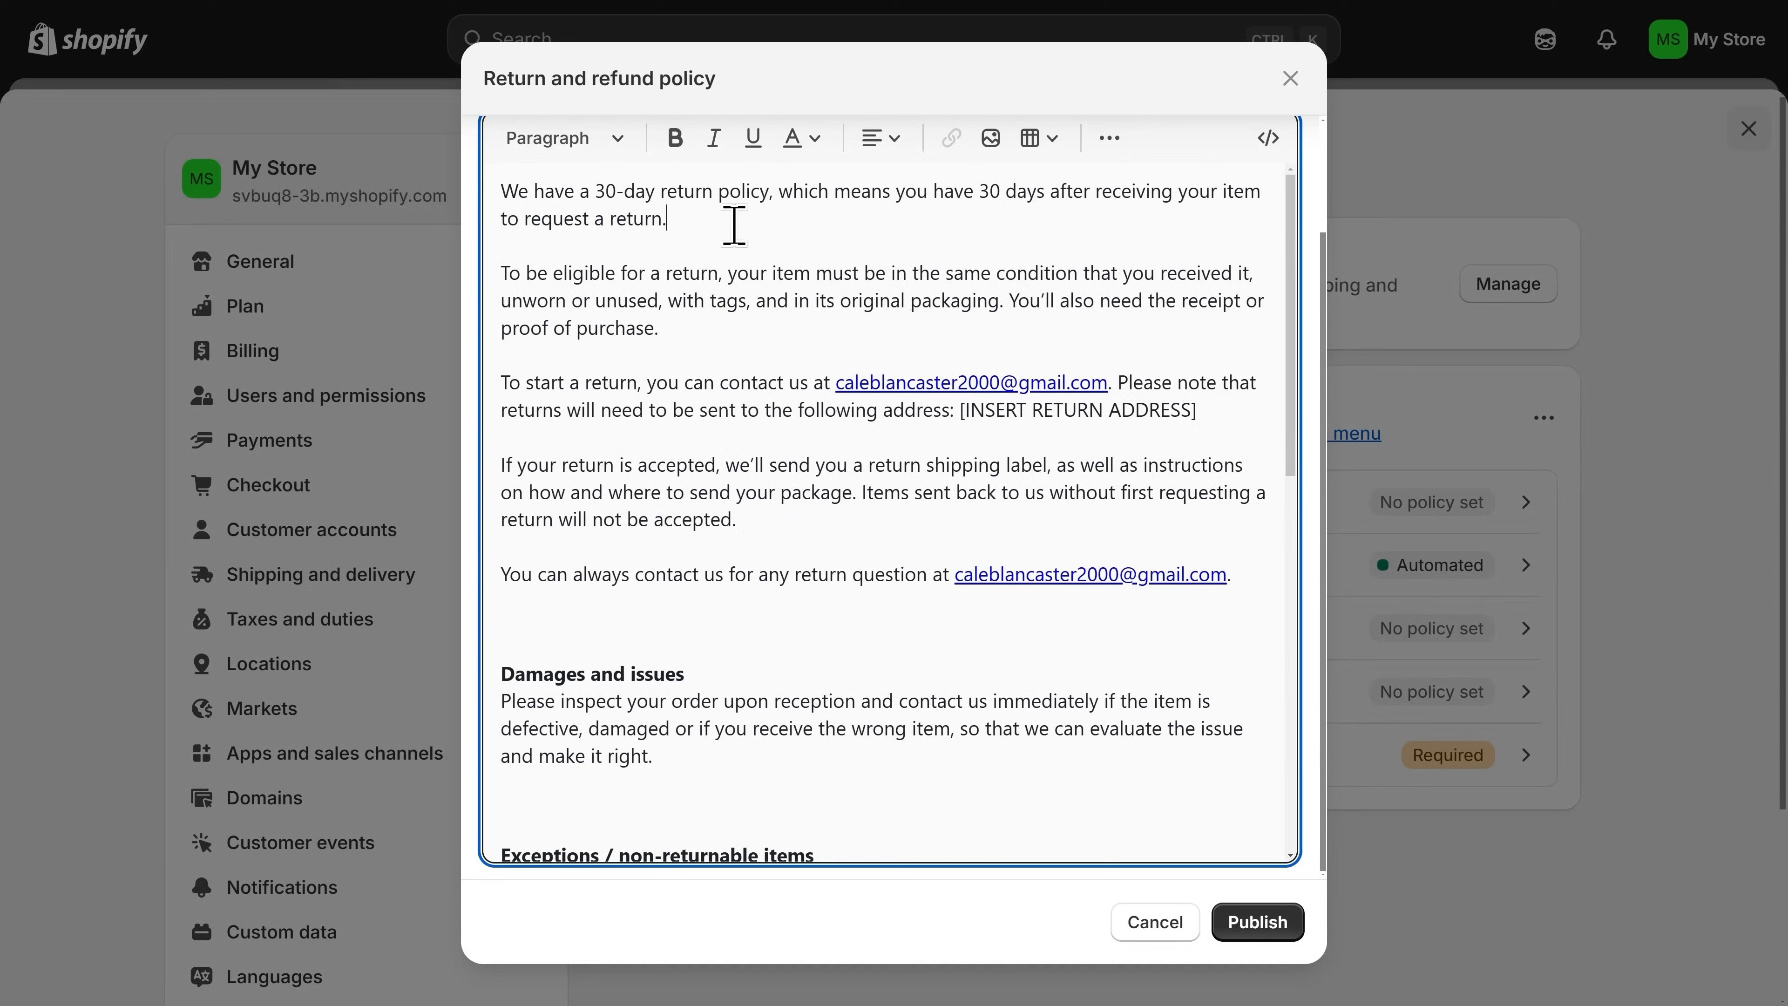
left_click_drag(669, 220, 495, 196)
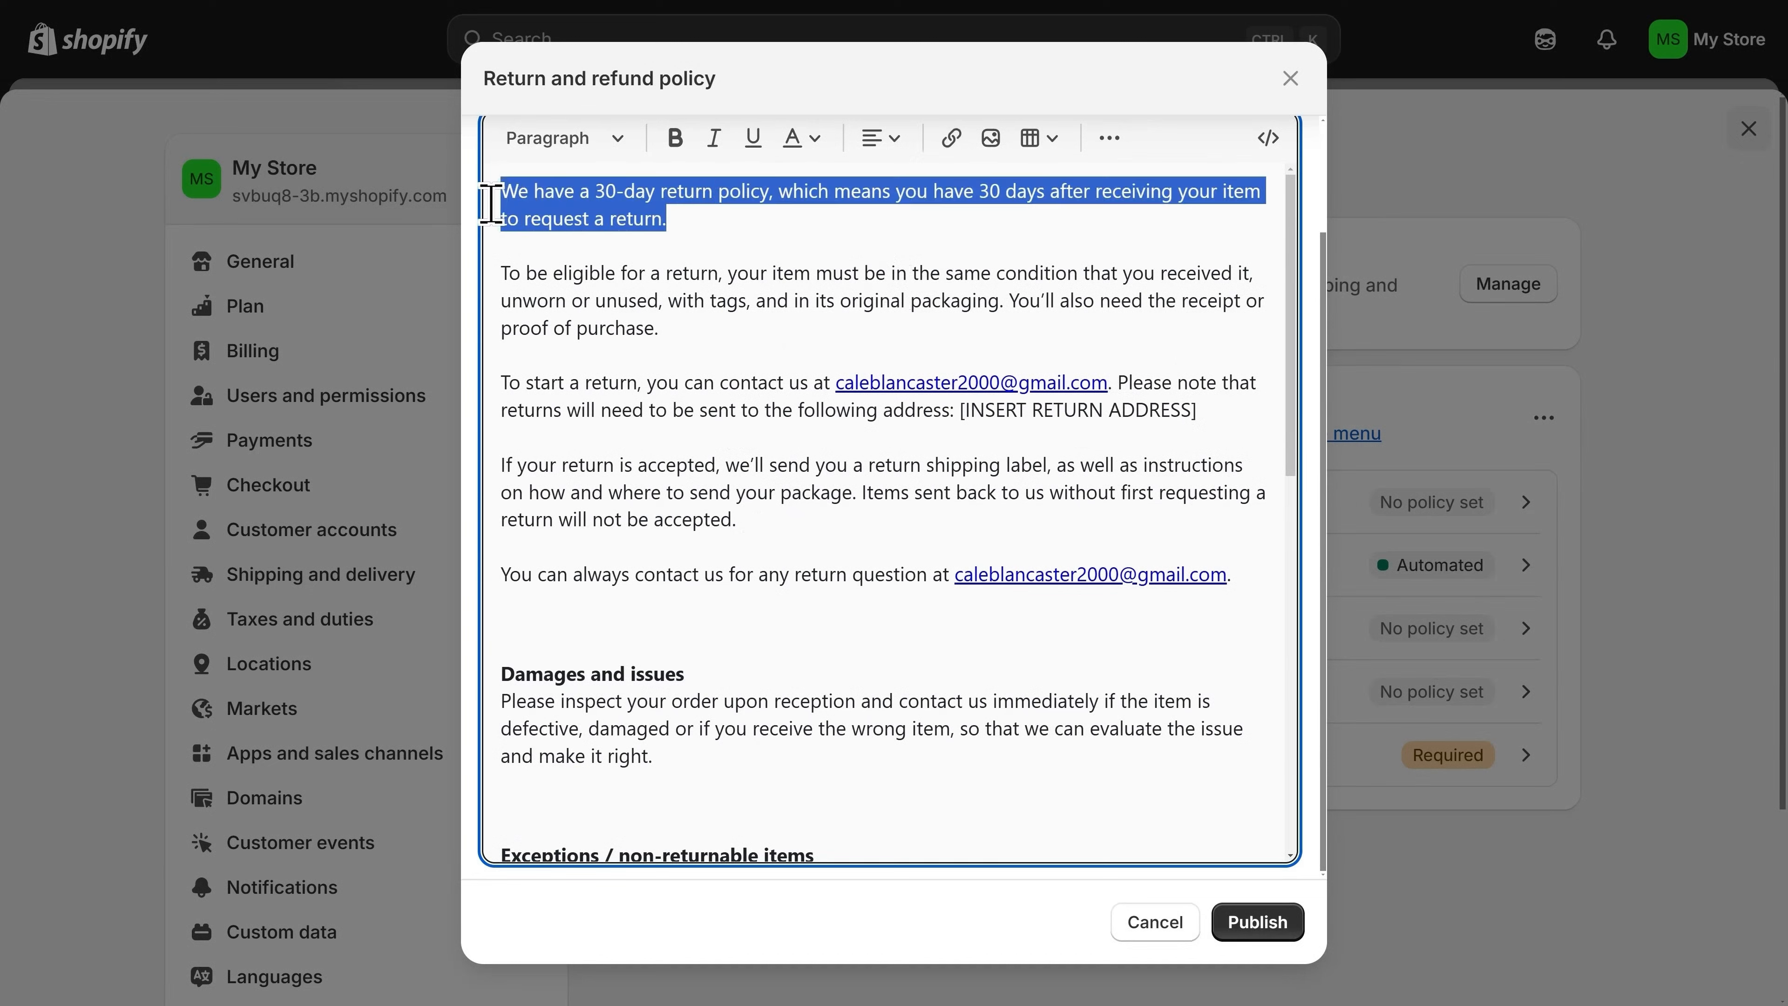
left_click(705, 225)
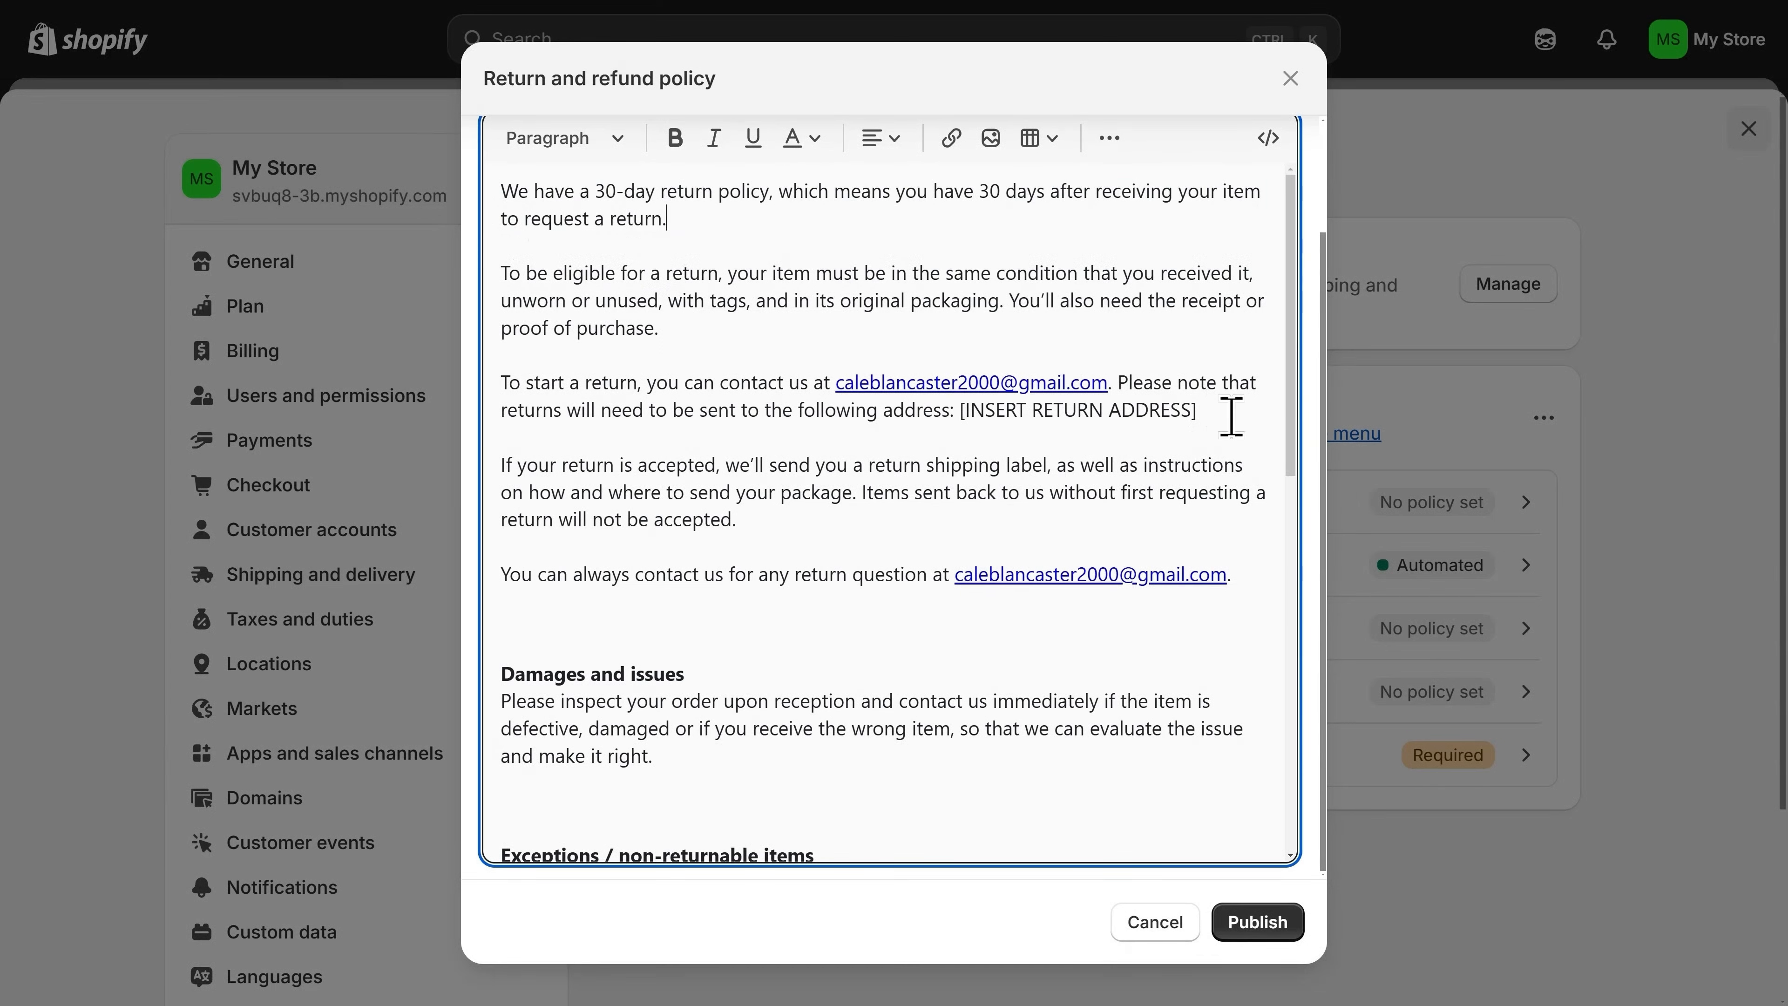
left_click_drag(1231, 412, 955, 411)
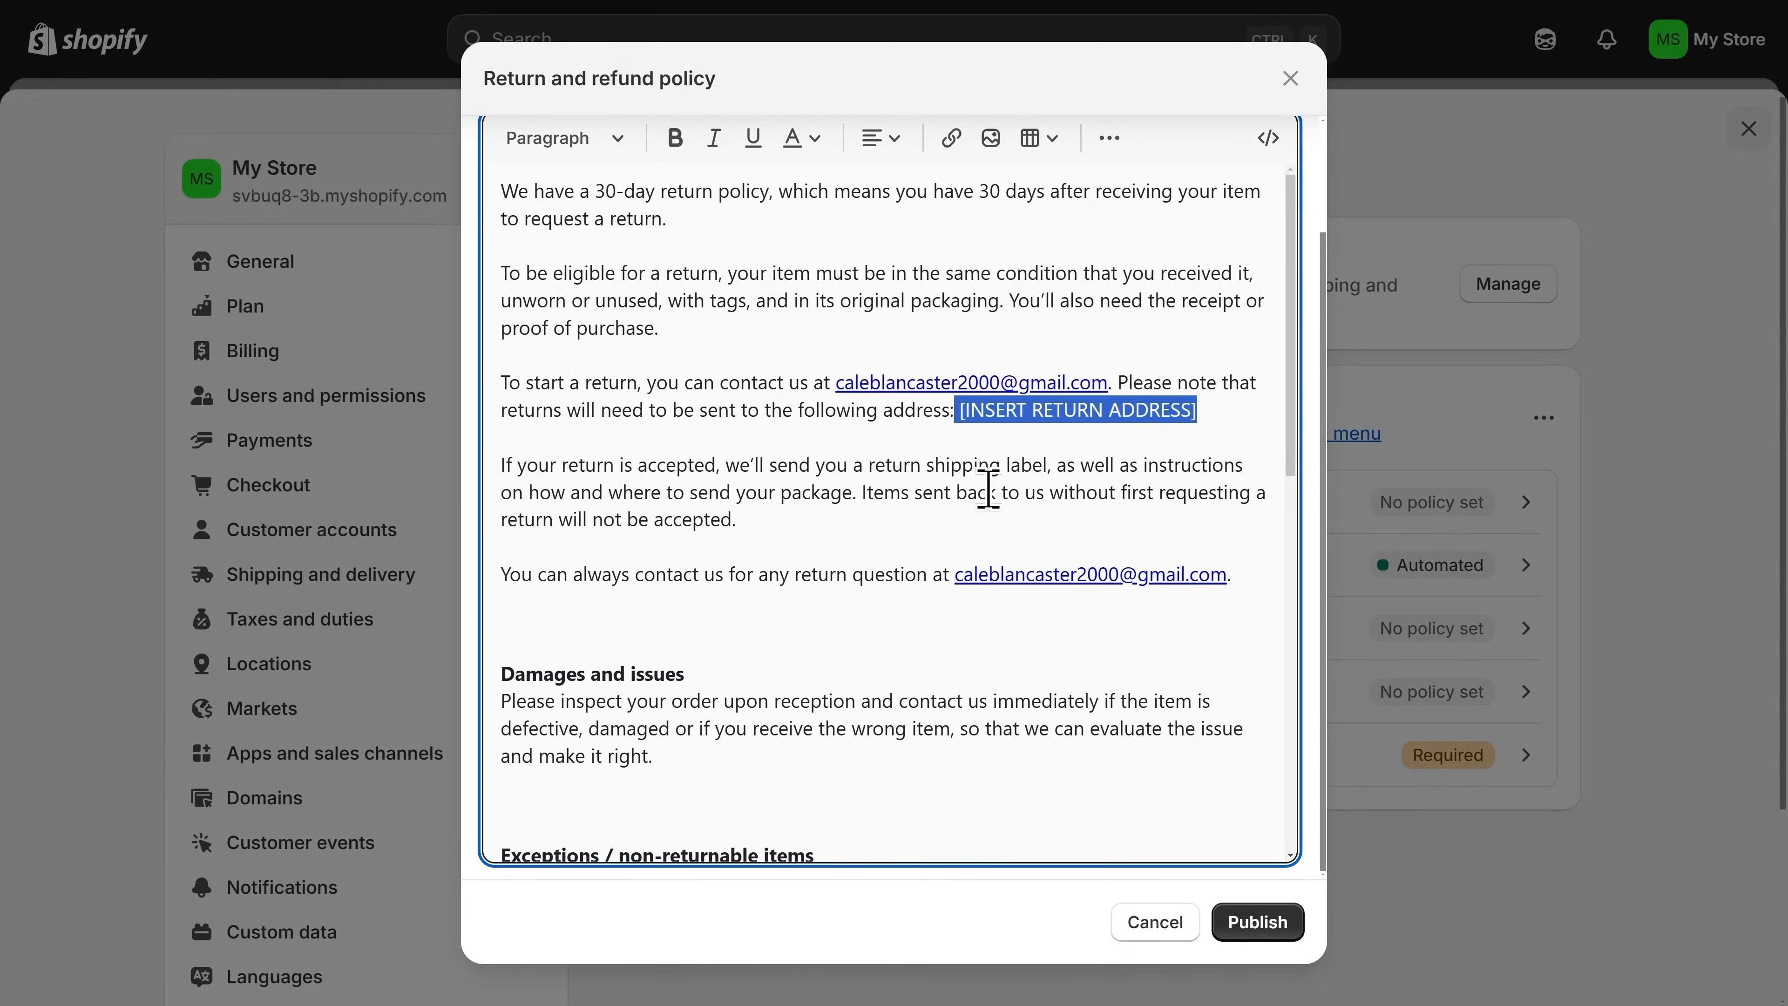
left_click(1268, 934)
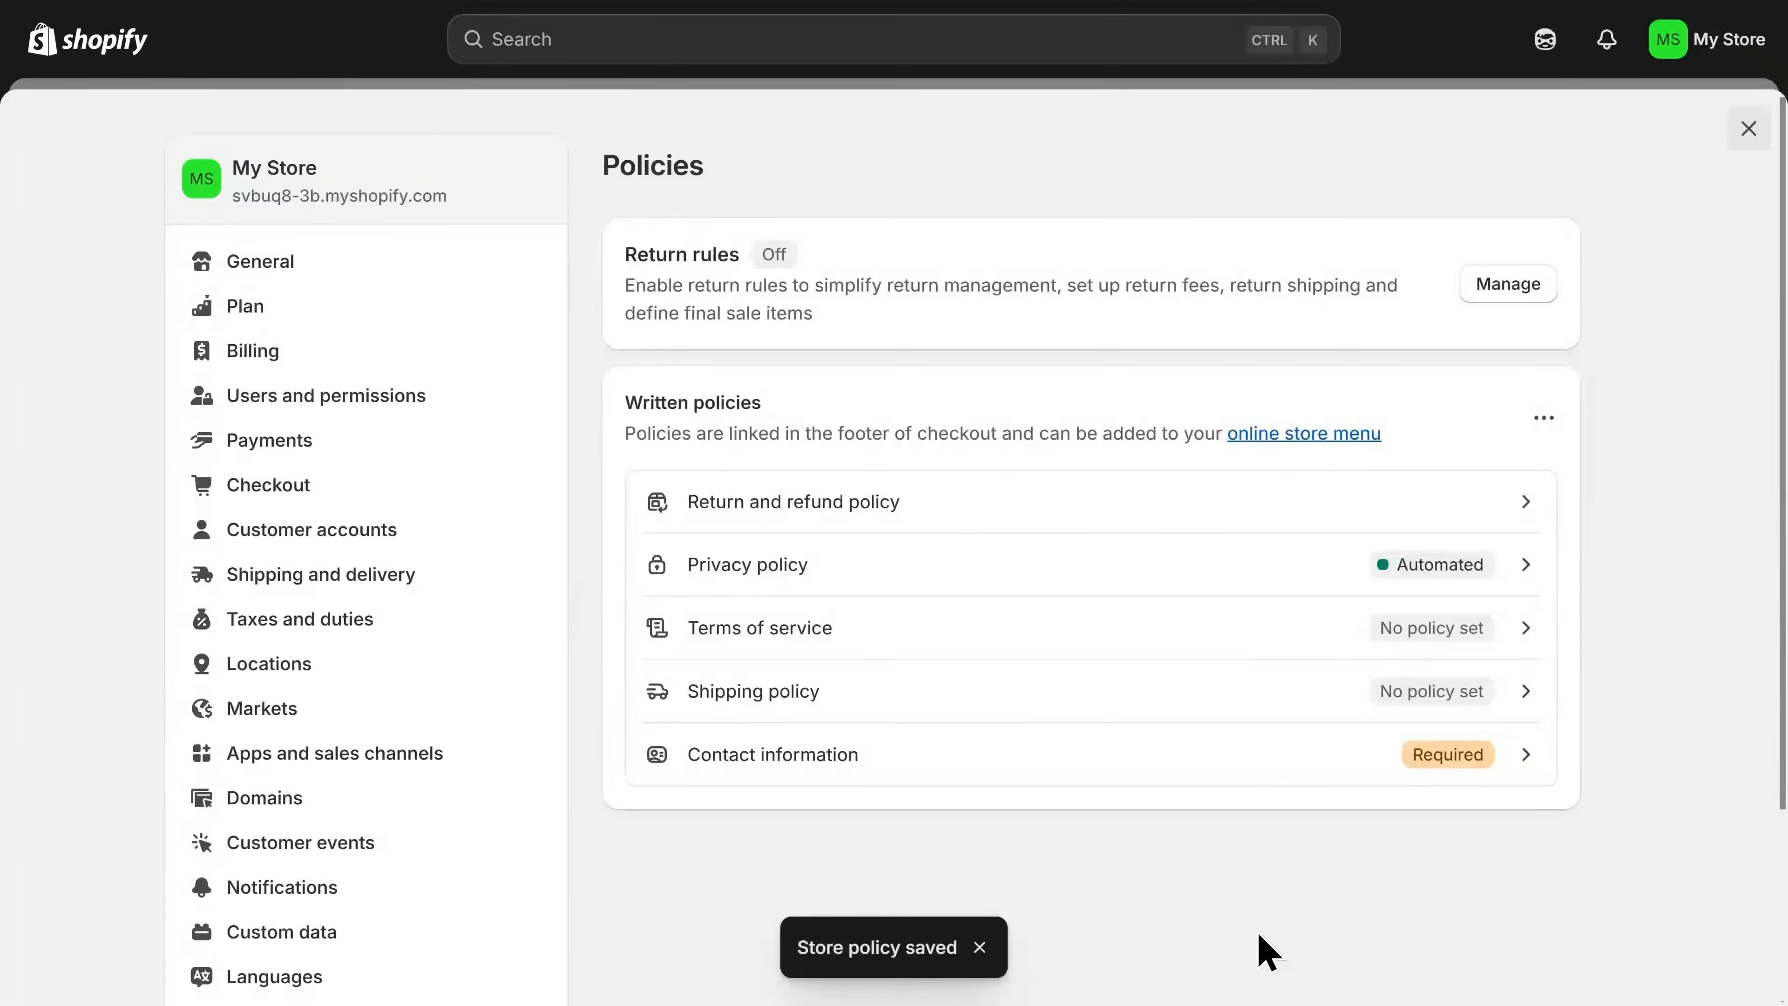
Open the Privacy policy and look through its automated text.
left_click(1141, 591)
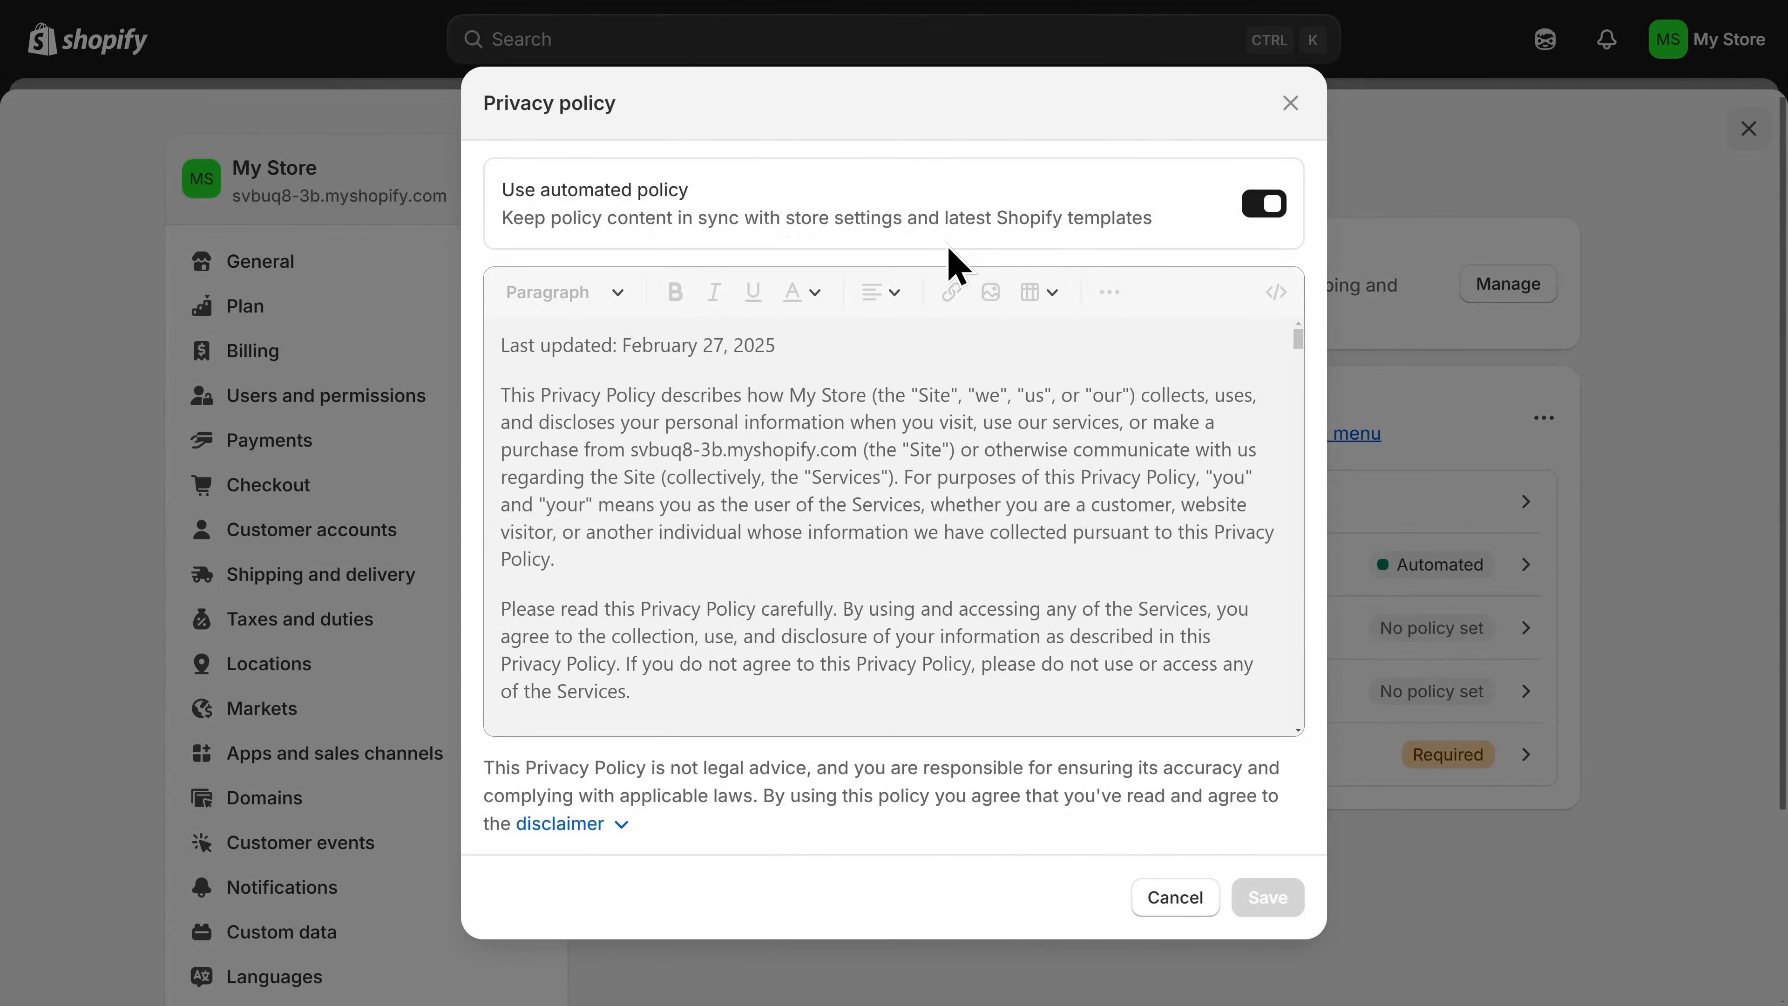
scroll(1006, 479, "down", 10)
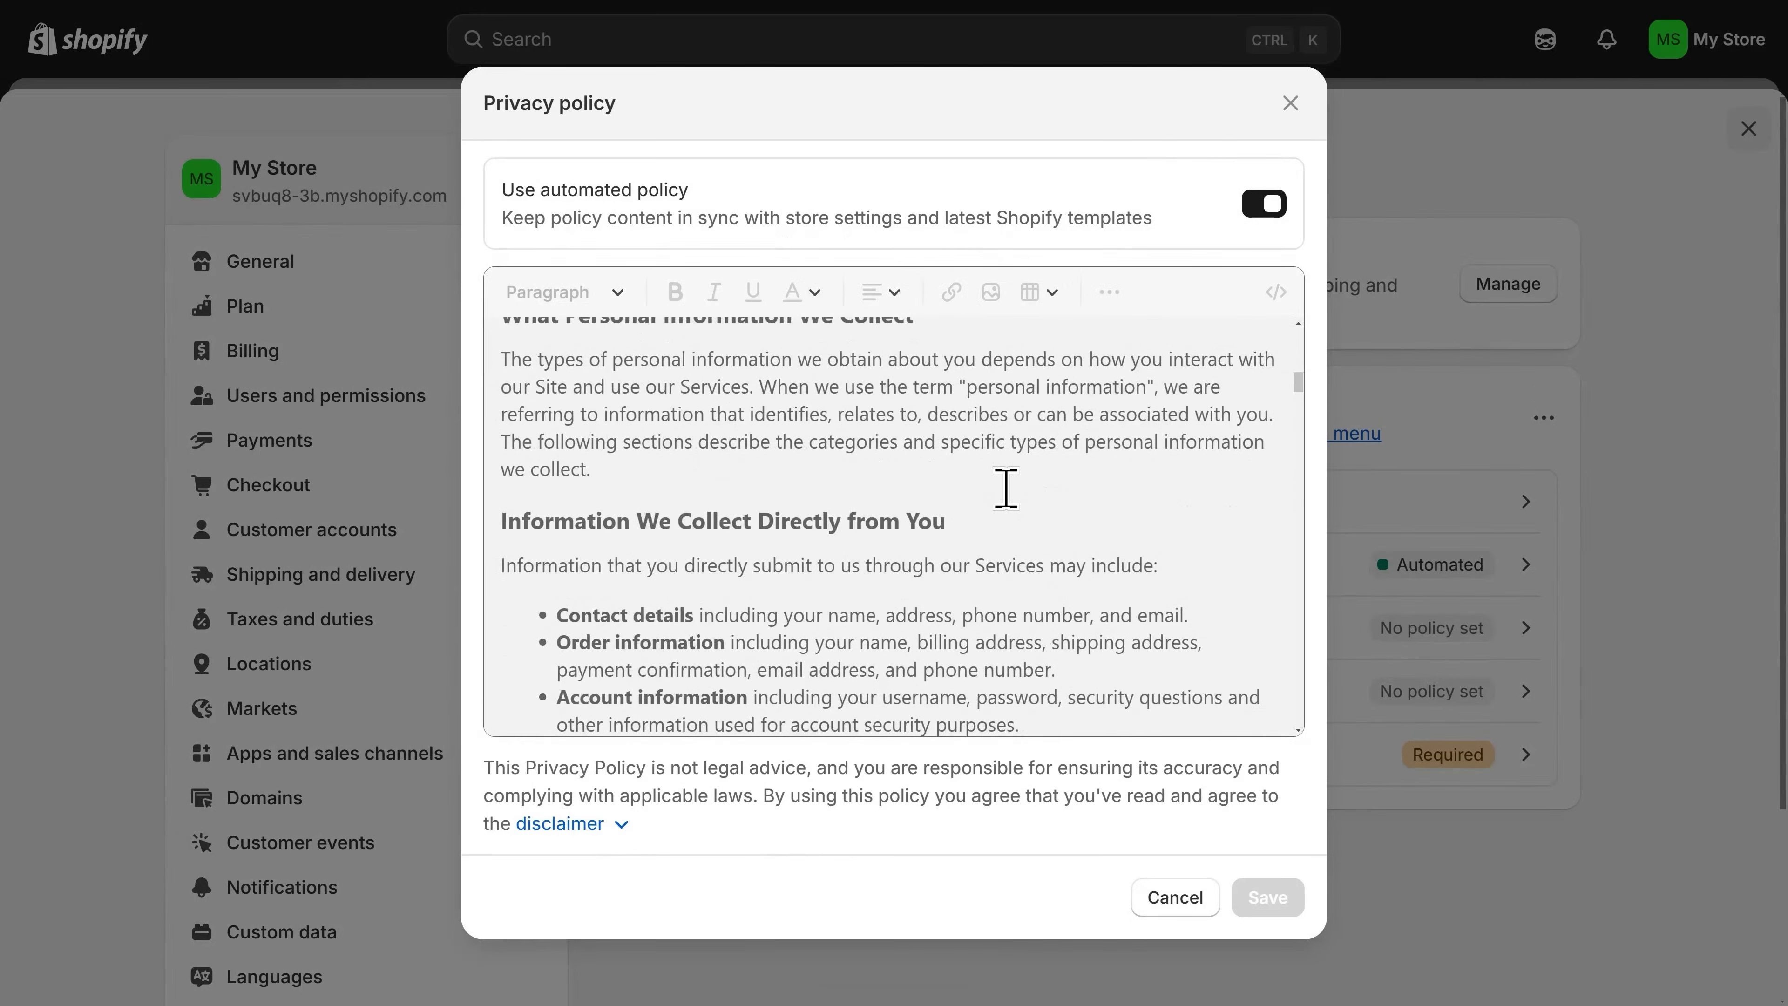
scroll(1006, 488, "up", 10)
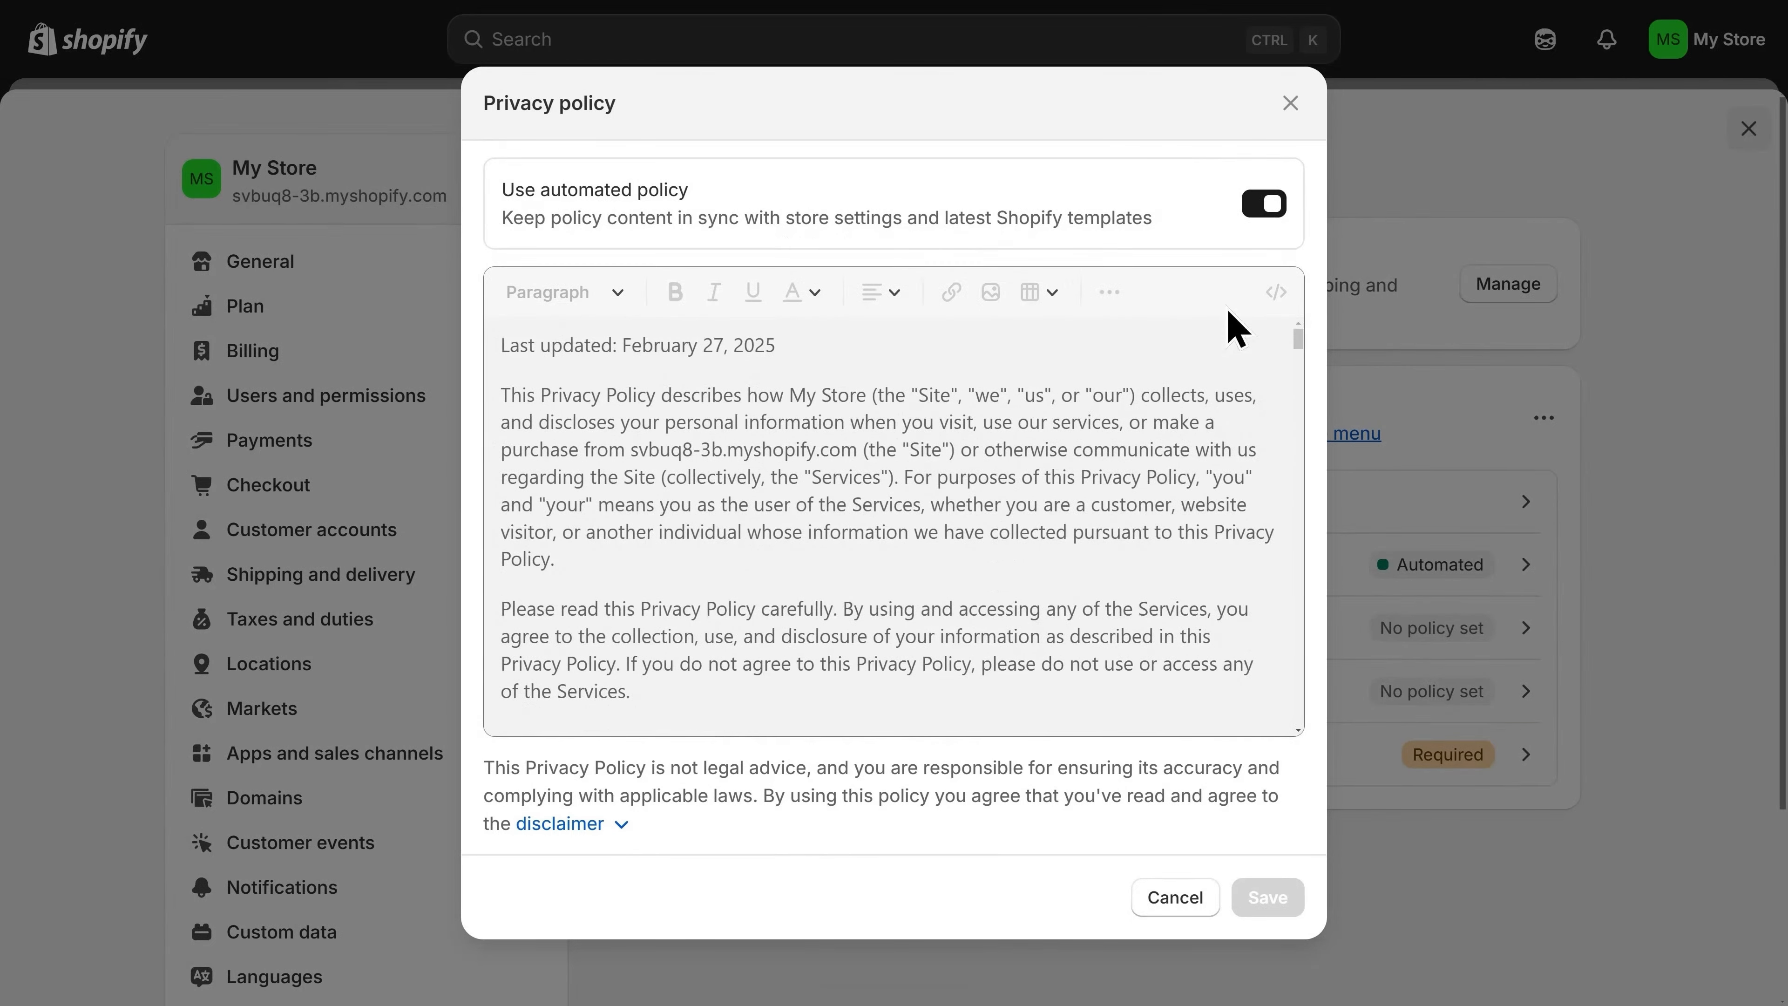
Try turning off the automated privacy policy to edit its text, restore automation, and close the policy without saving.
left_click(1264, 205)
left_click_drag(795, 345, 501, 345)
left_click(904, 347)
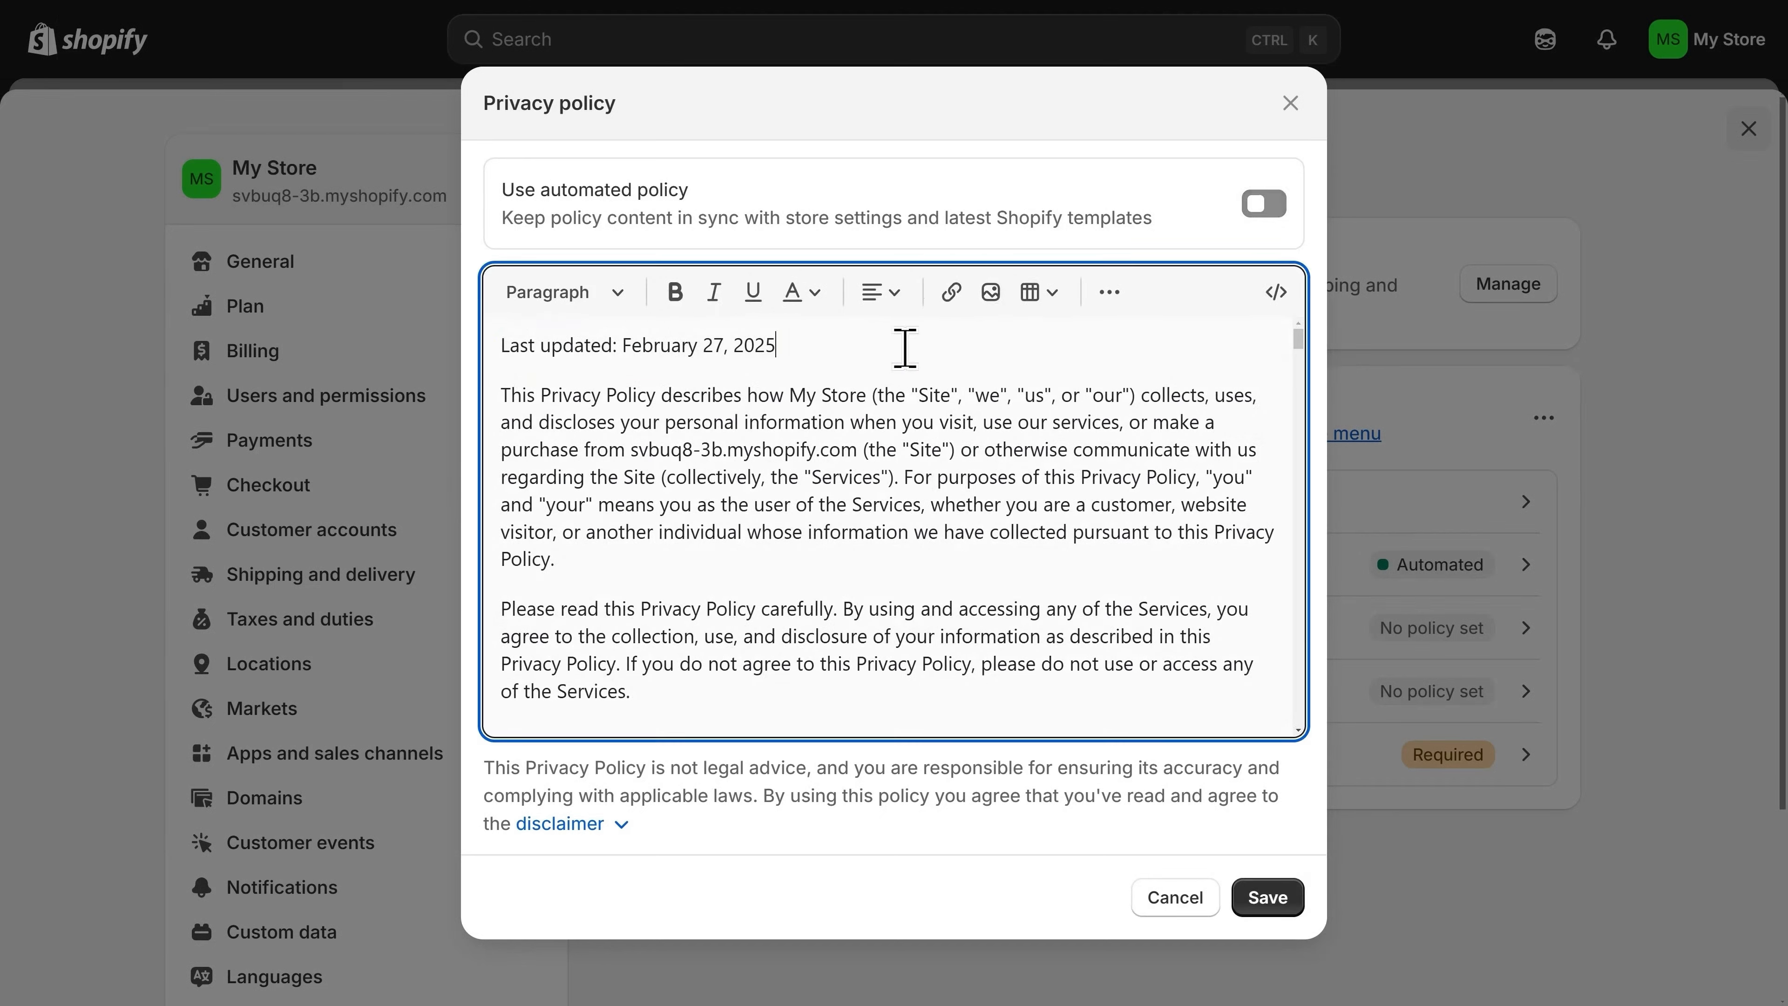
left_click(1264, 206)
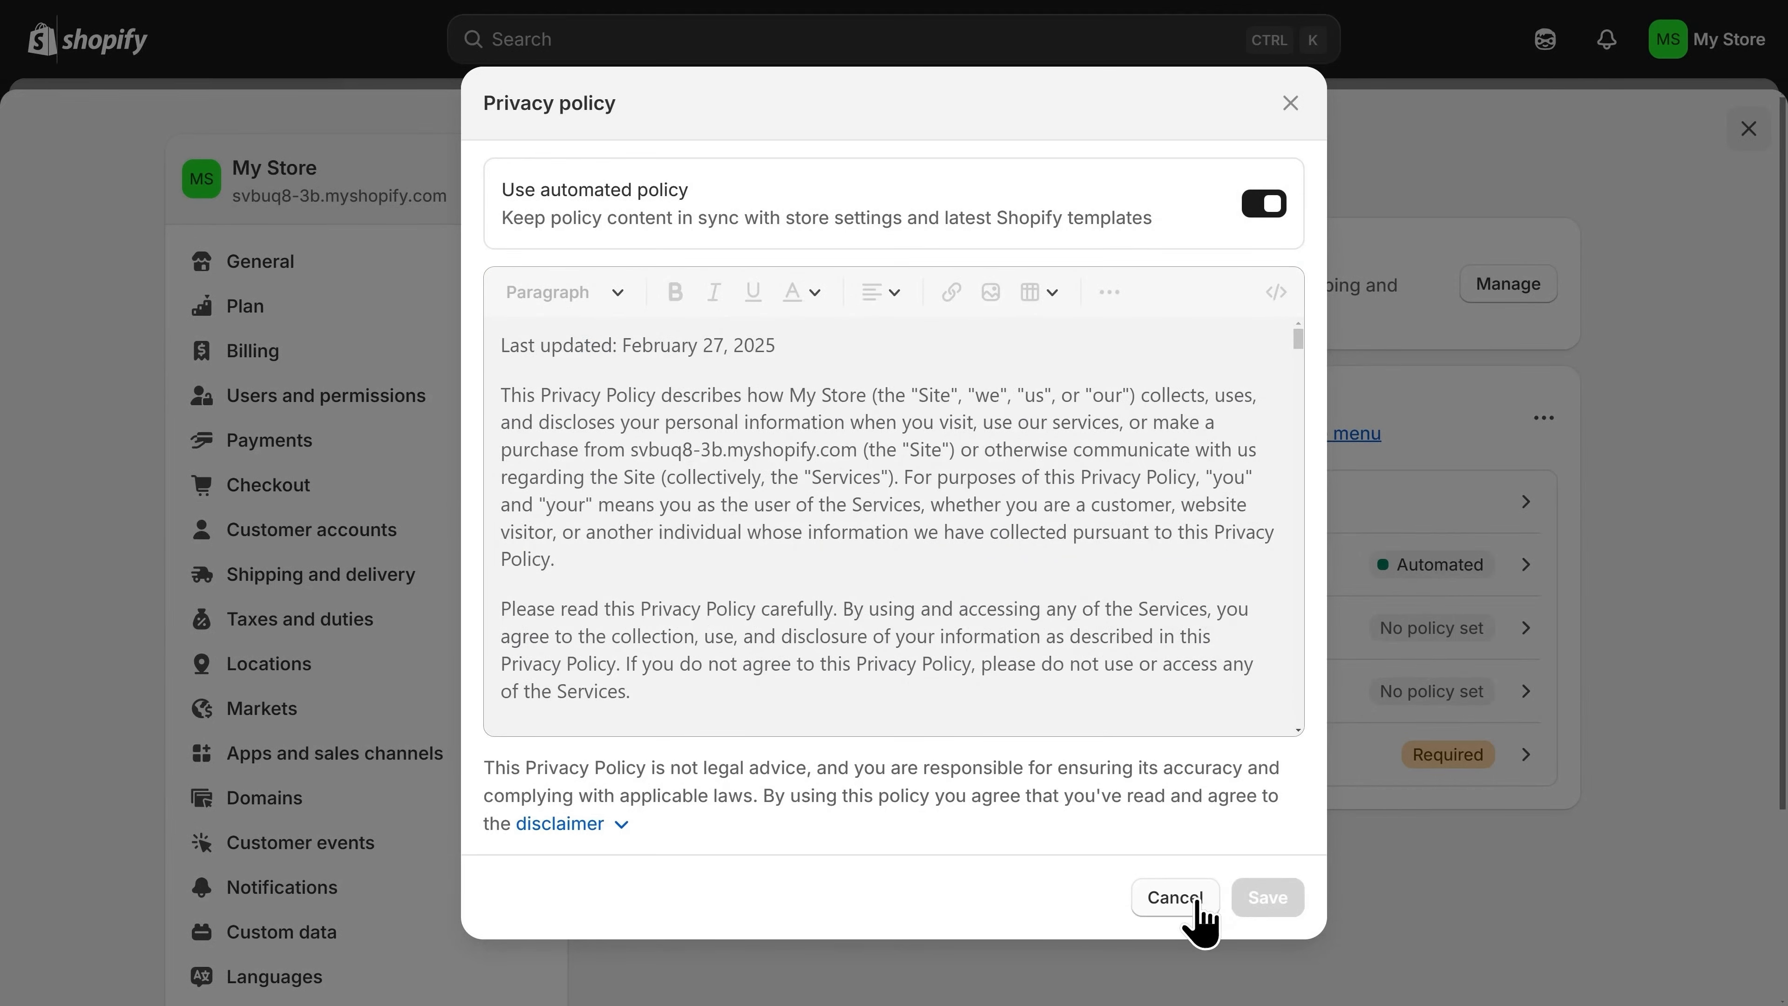
left_click(1175, 897)
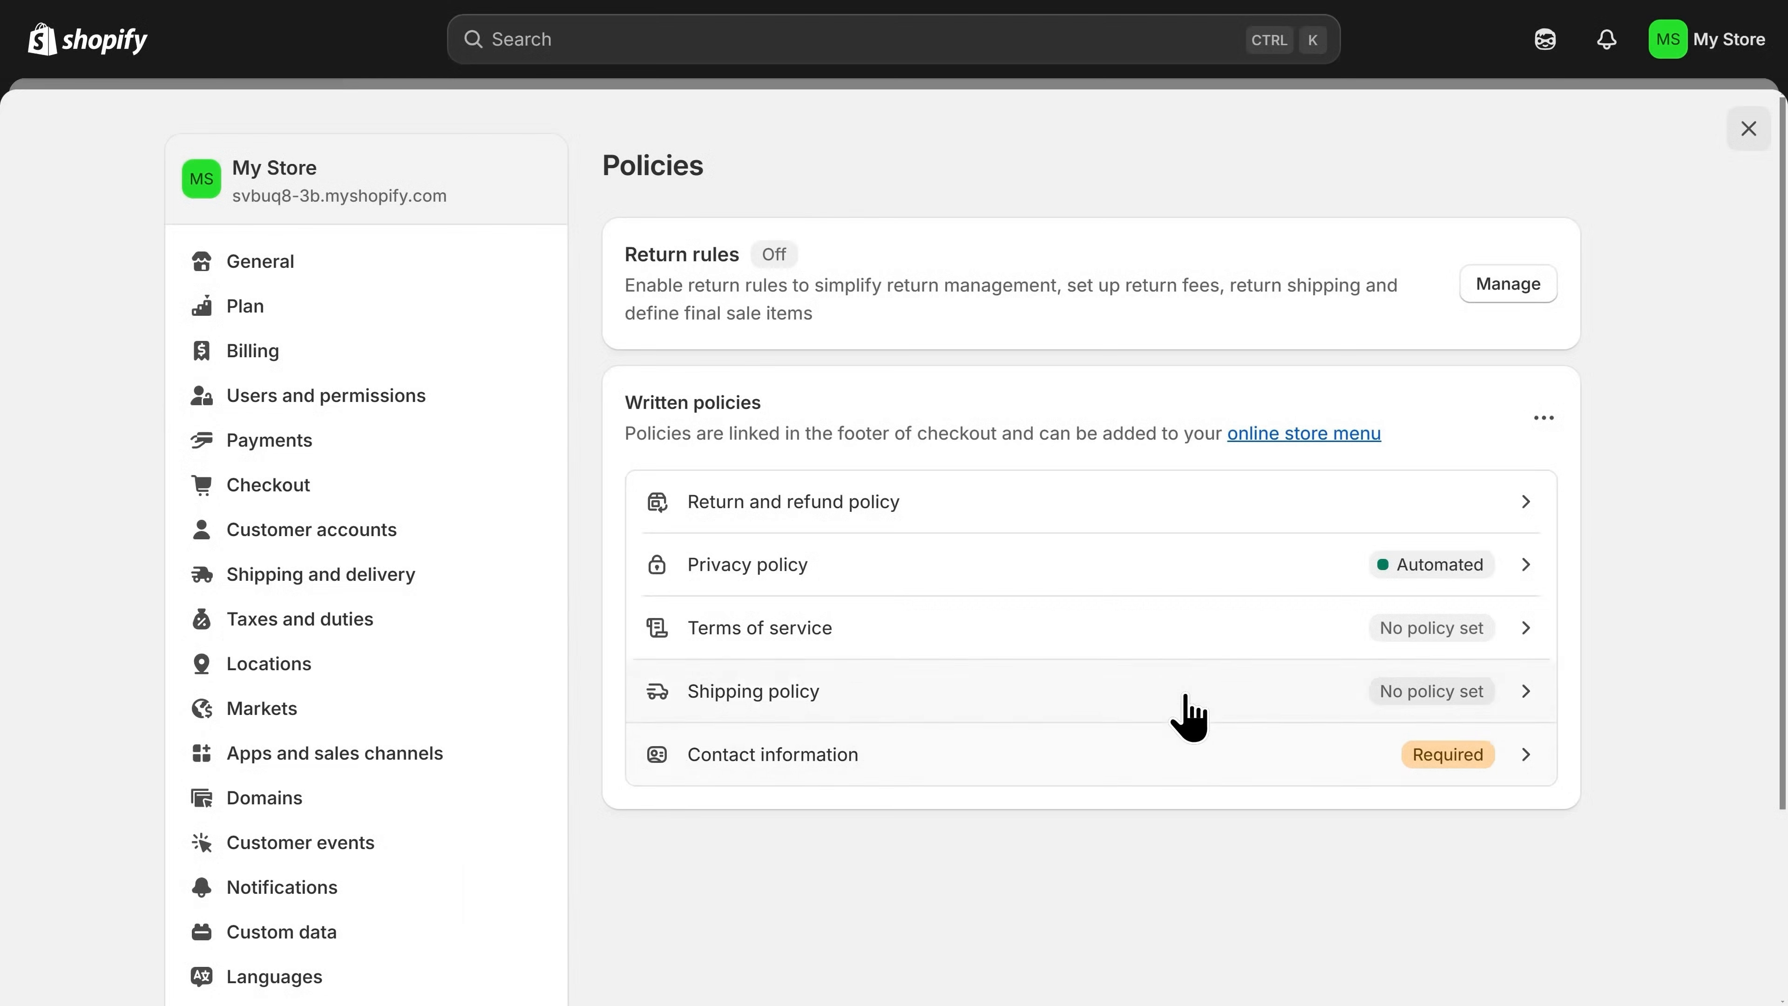
Insert the template into the Terms of service and check the placeholders in its Section 20 contact information.
left_click(1170, 647)
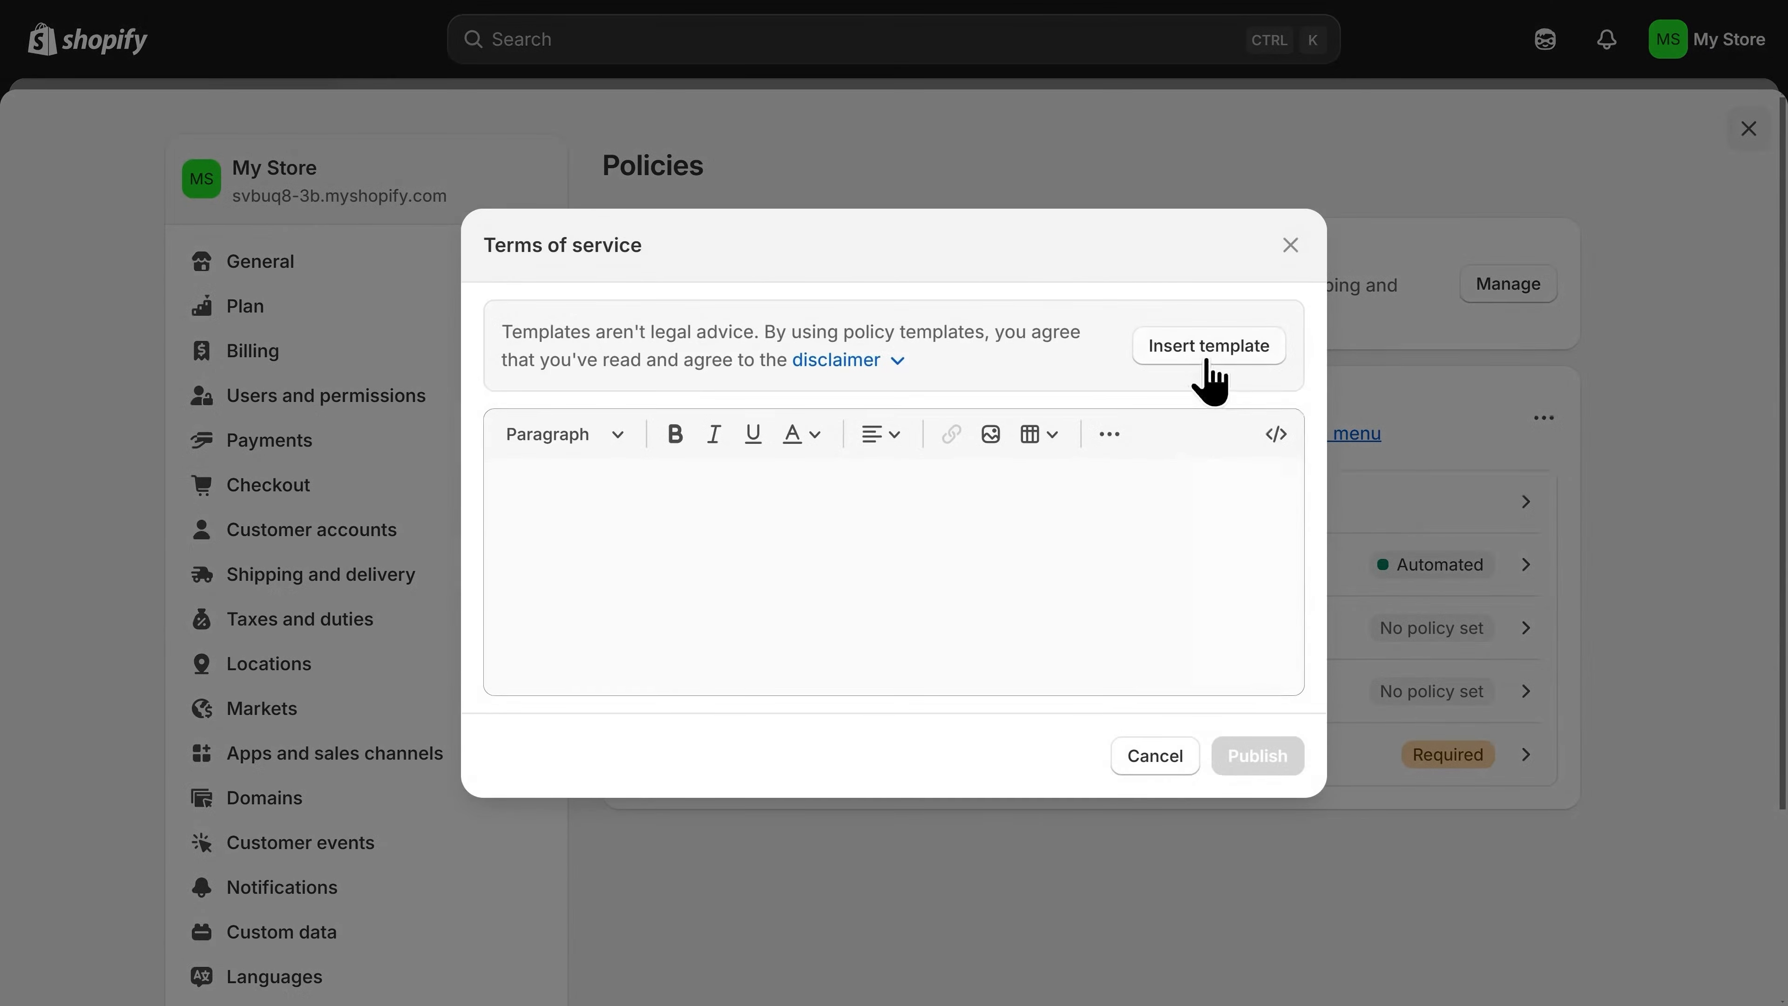
left_click(1209, 352)
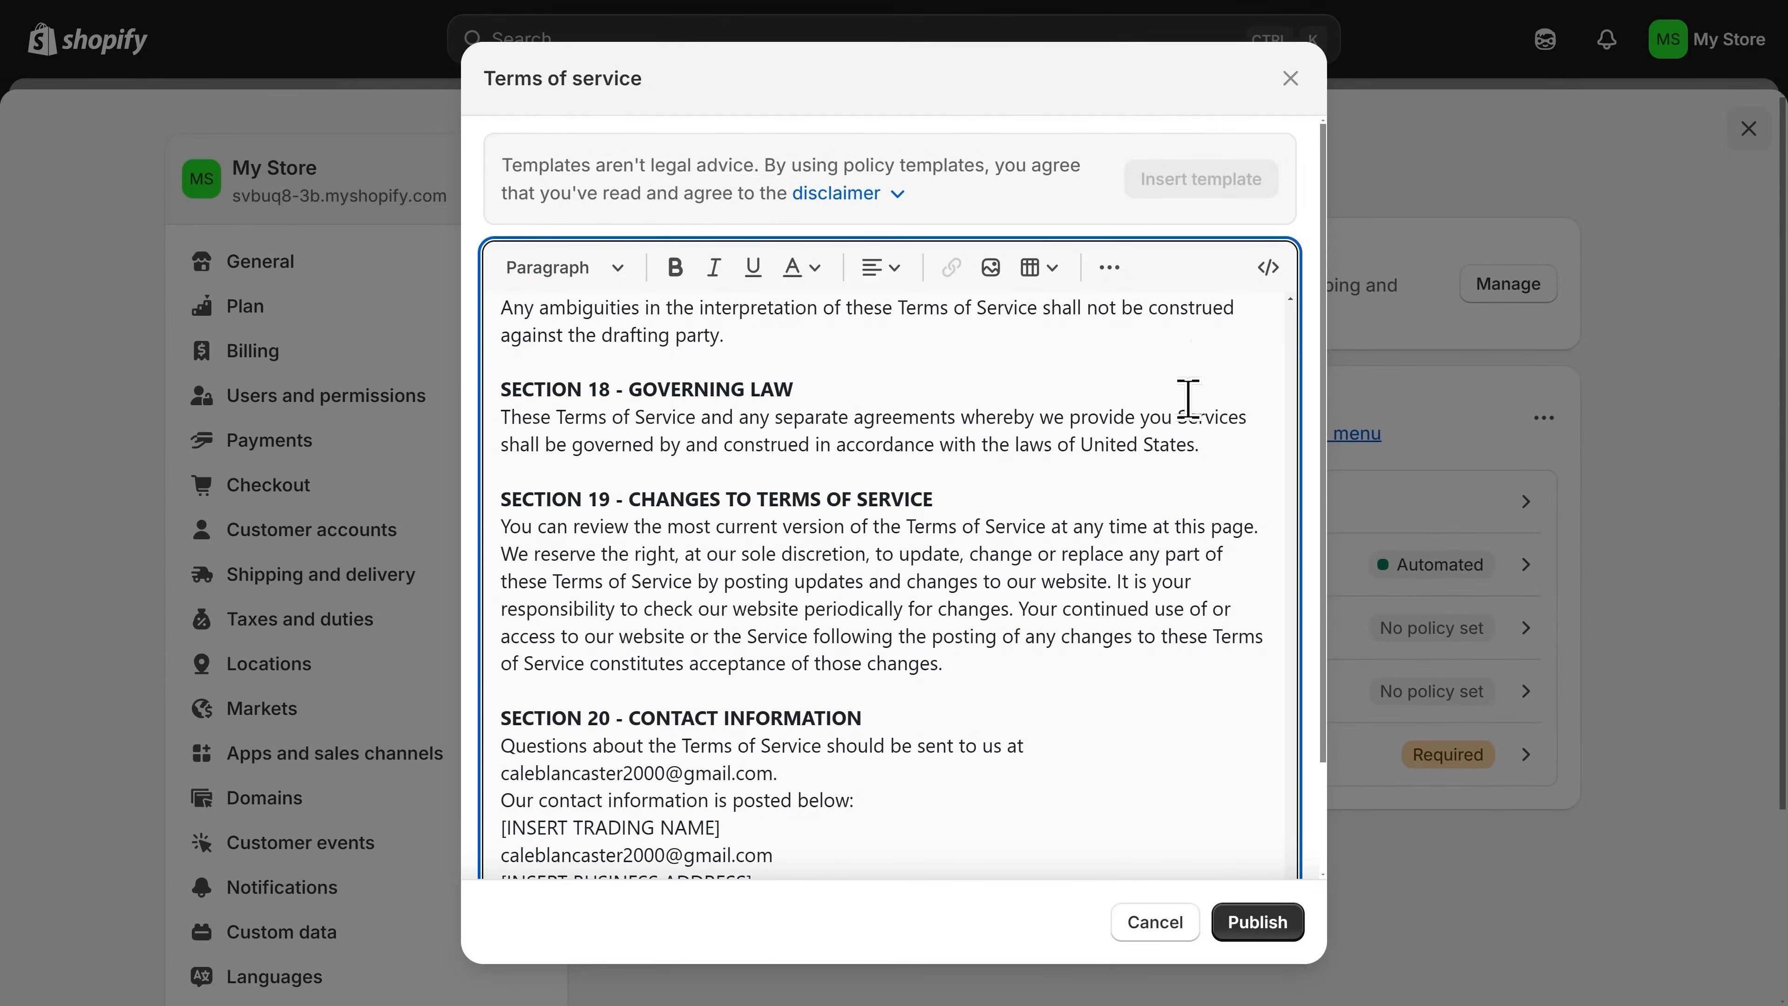
scroll(1153, 615, "down", 2)
scroll(931, 620, "up", 4)
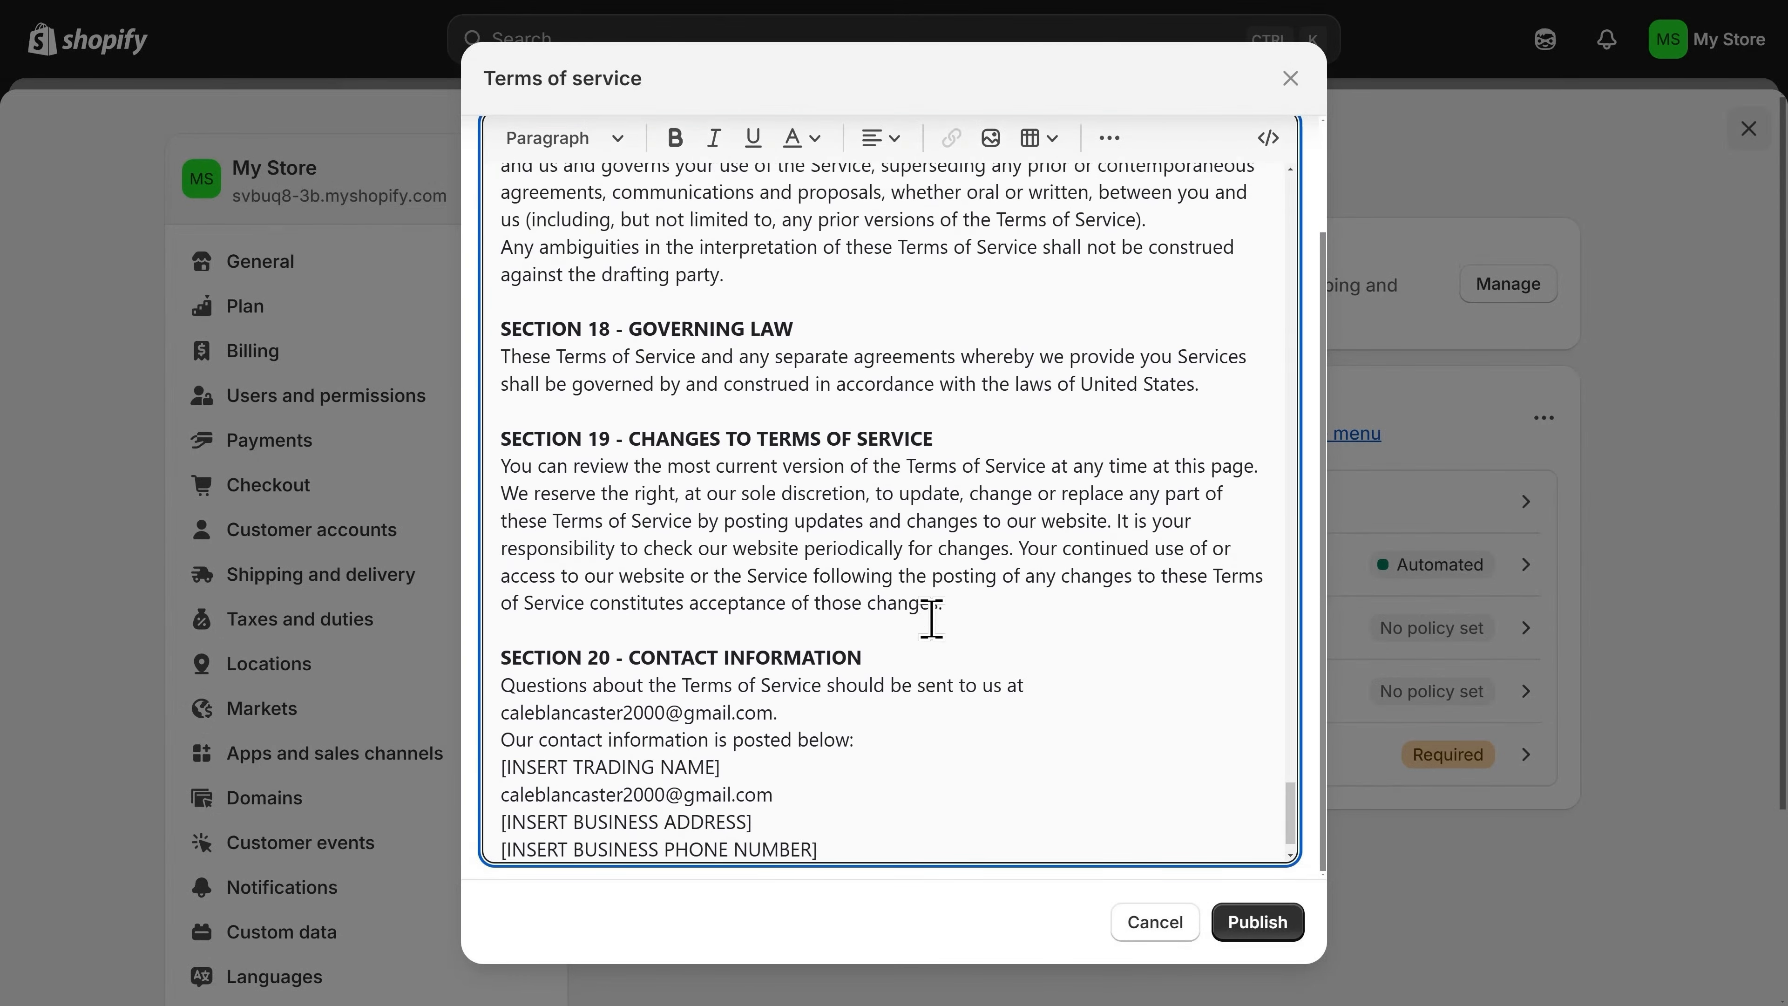
scroll(934, 612, "down", 4)
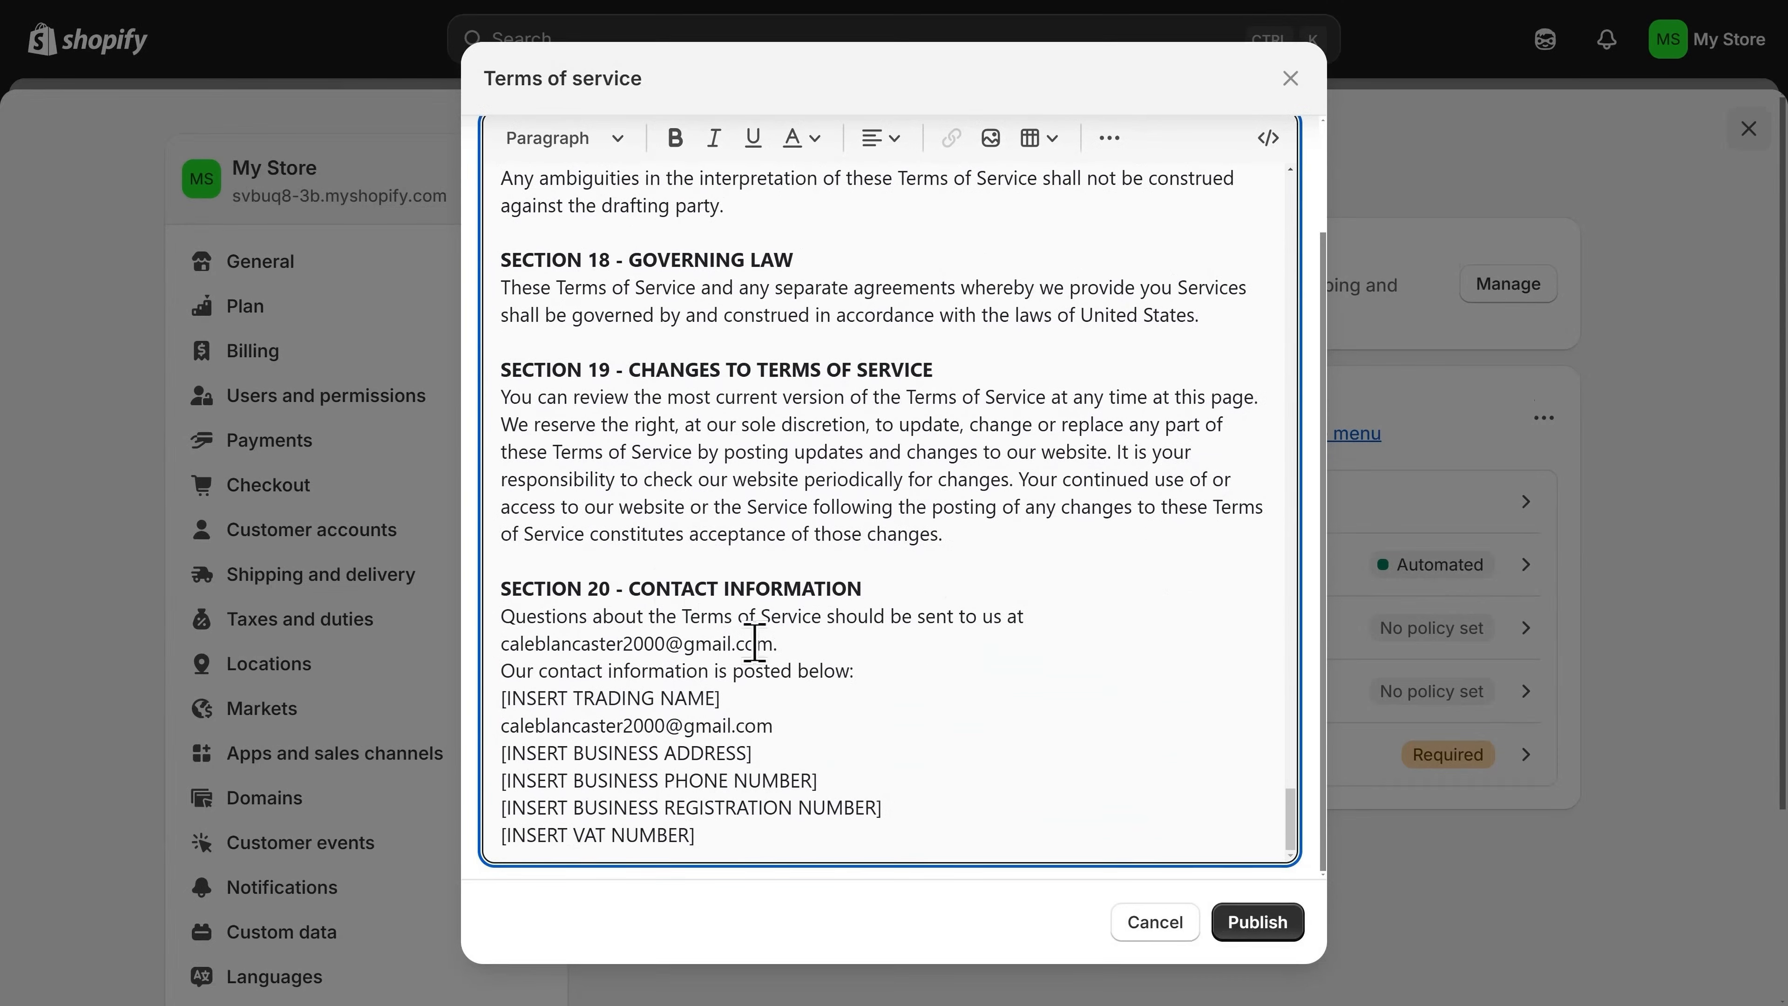
Check the privacy policy and refund policy link placeholders in the Terms of service and publish the policy.
scroll(1051, 705, "up", 10)
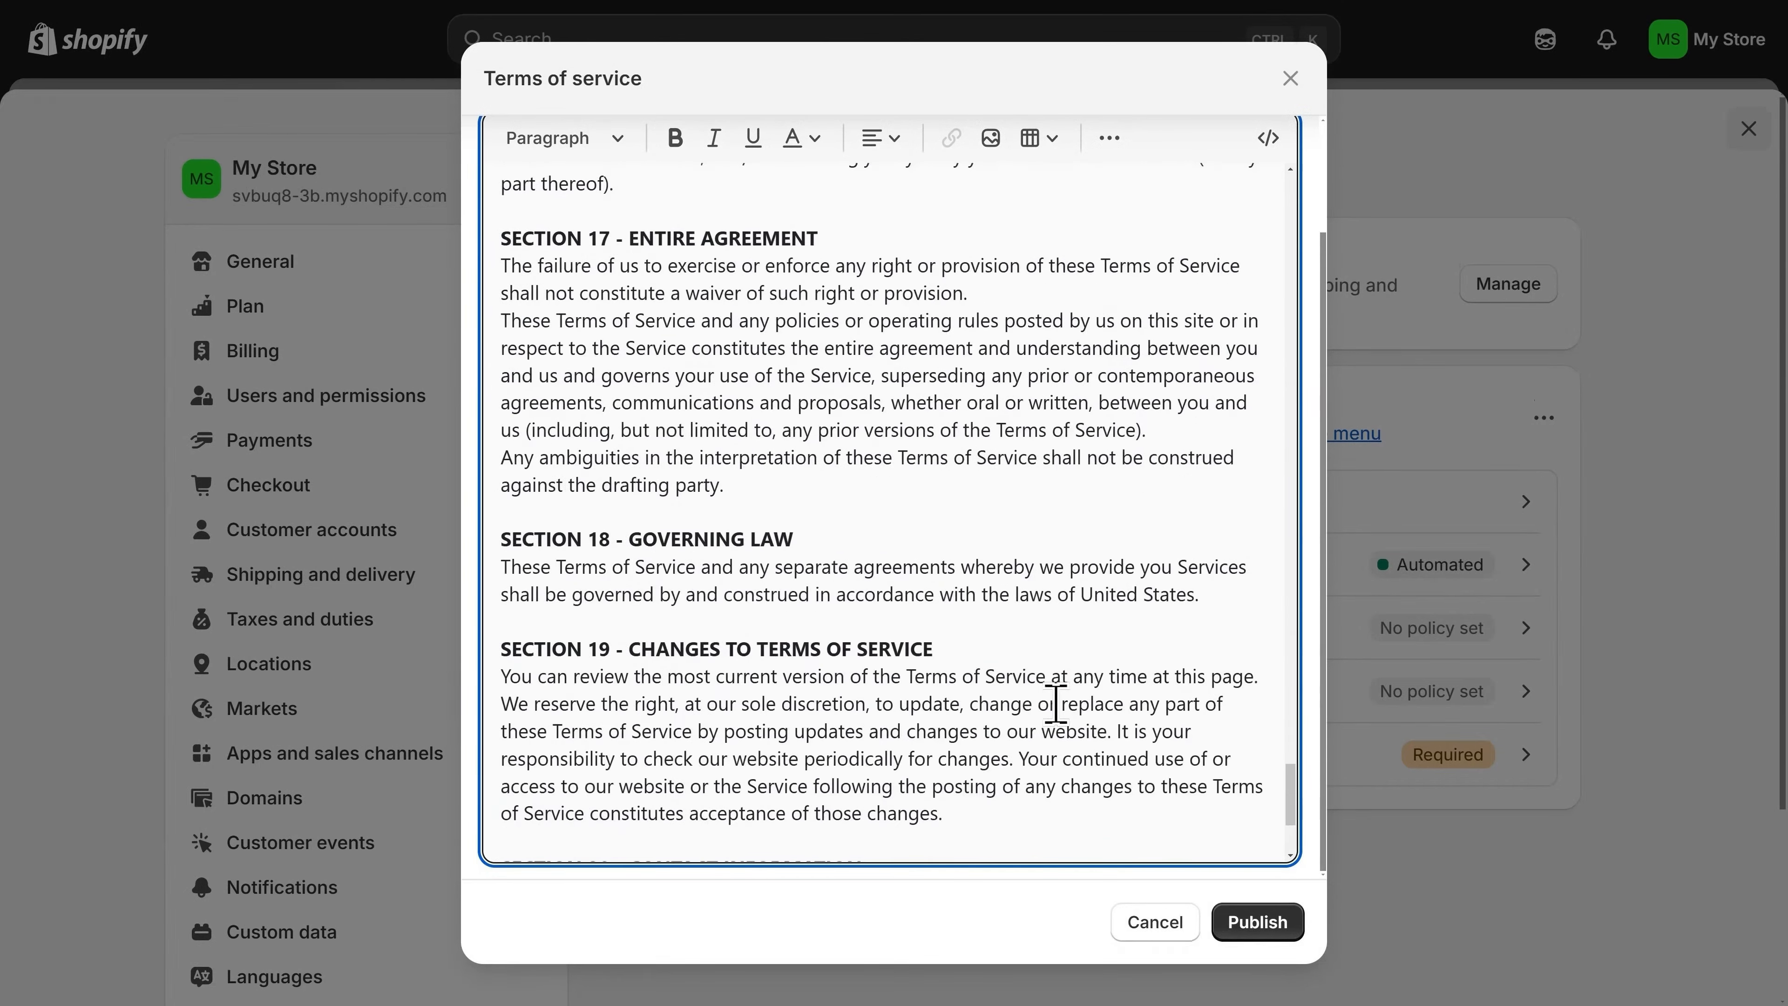
scroll(1051, 705, "up", 10)
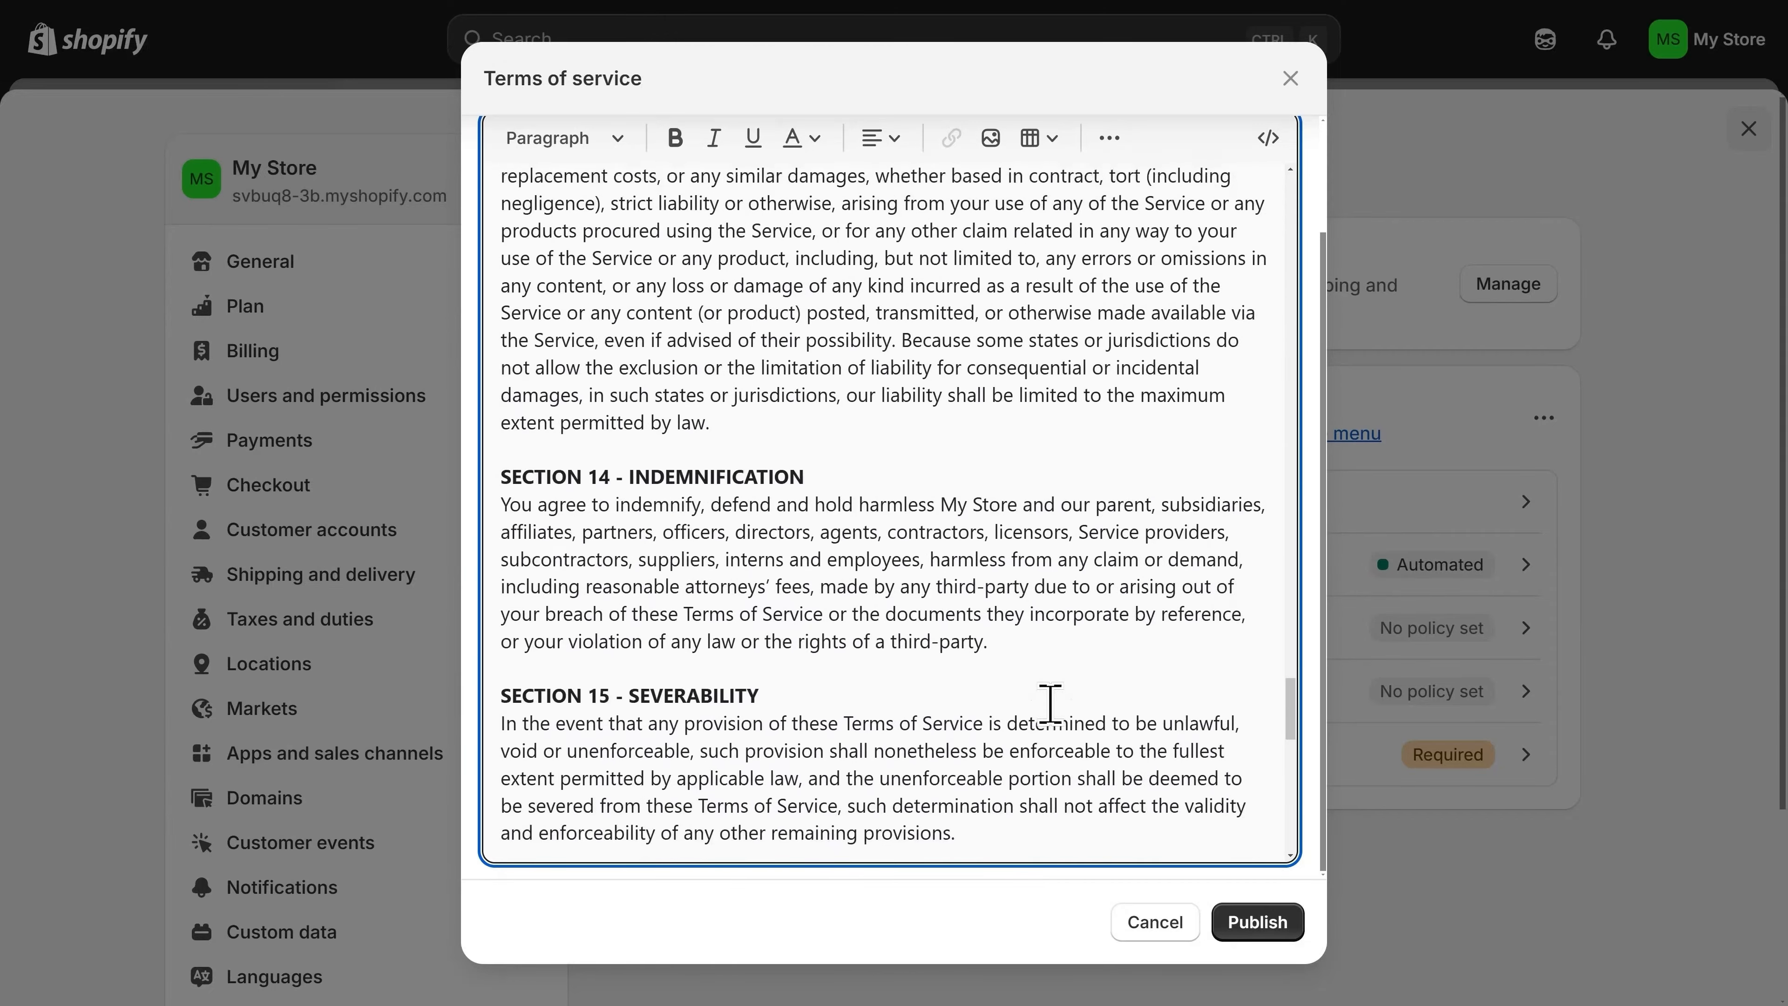
scroll(1050, 705, "up", 10)
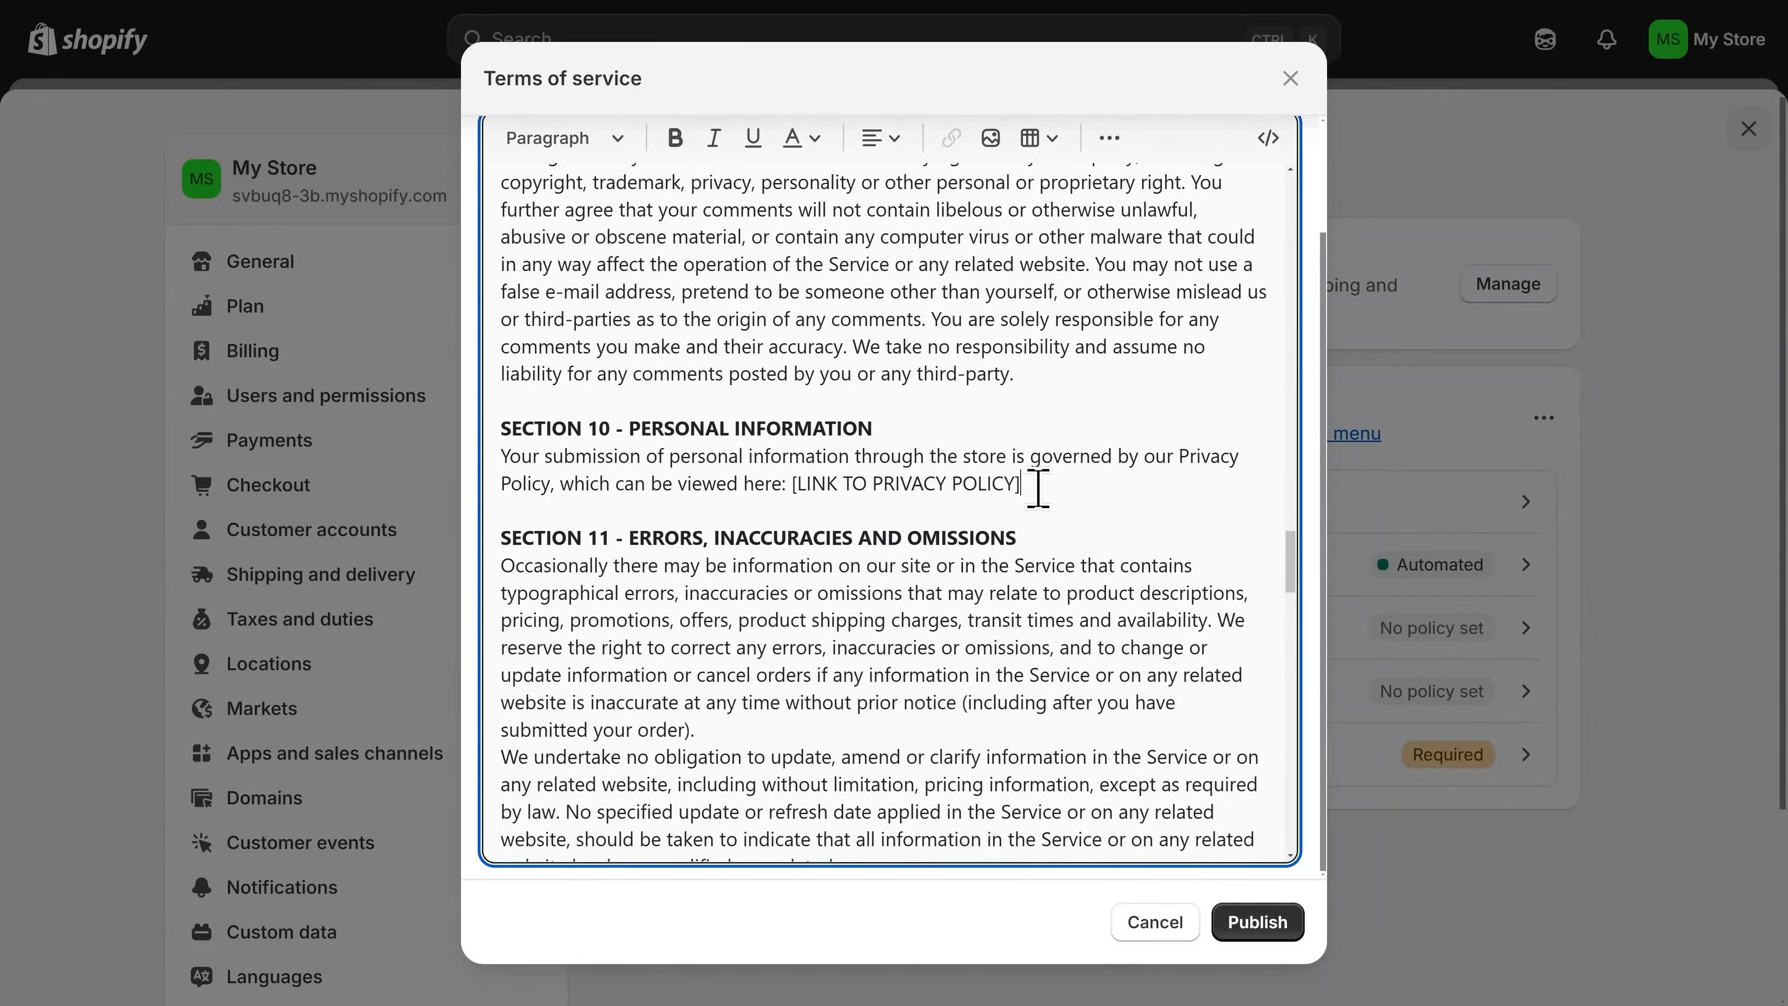
left_click_drag(1037, 489, 787, 488)
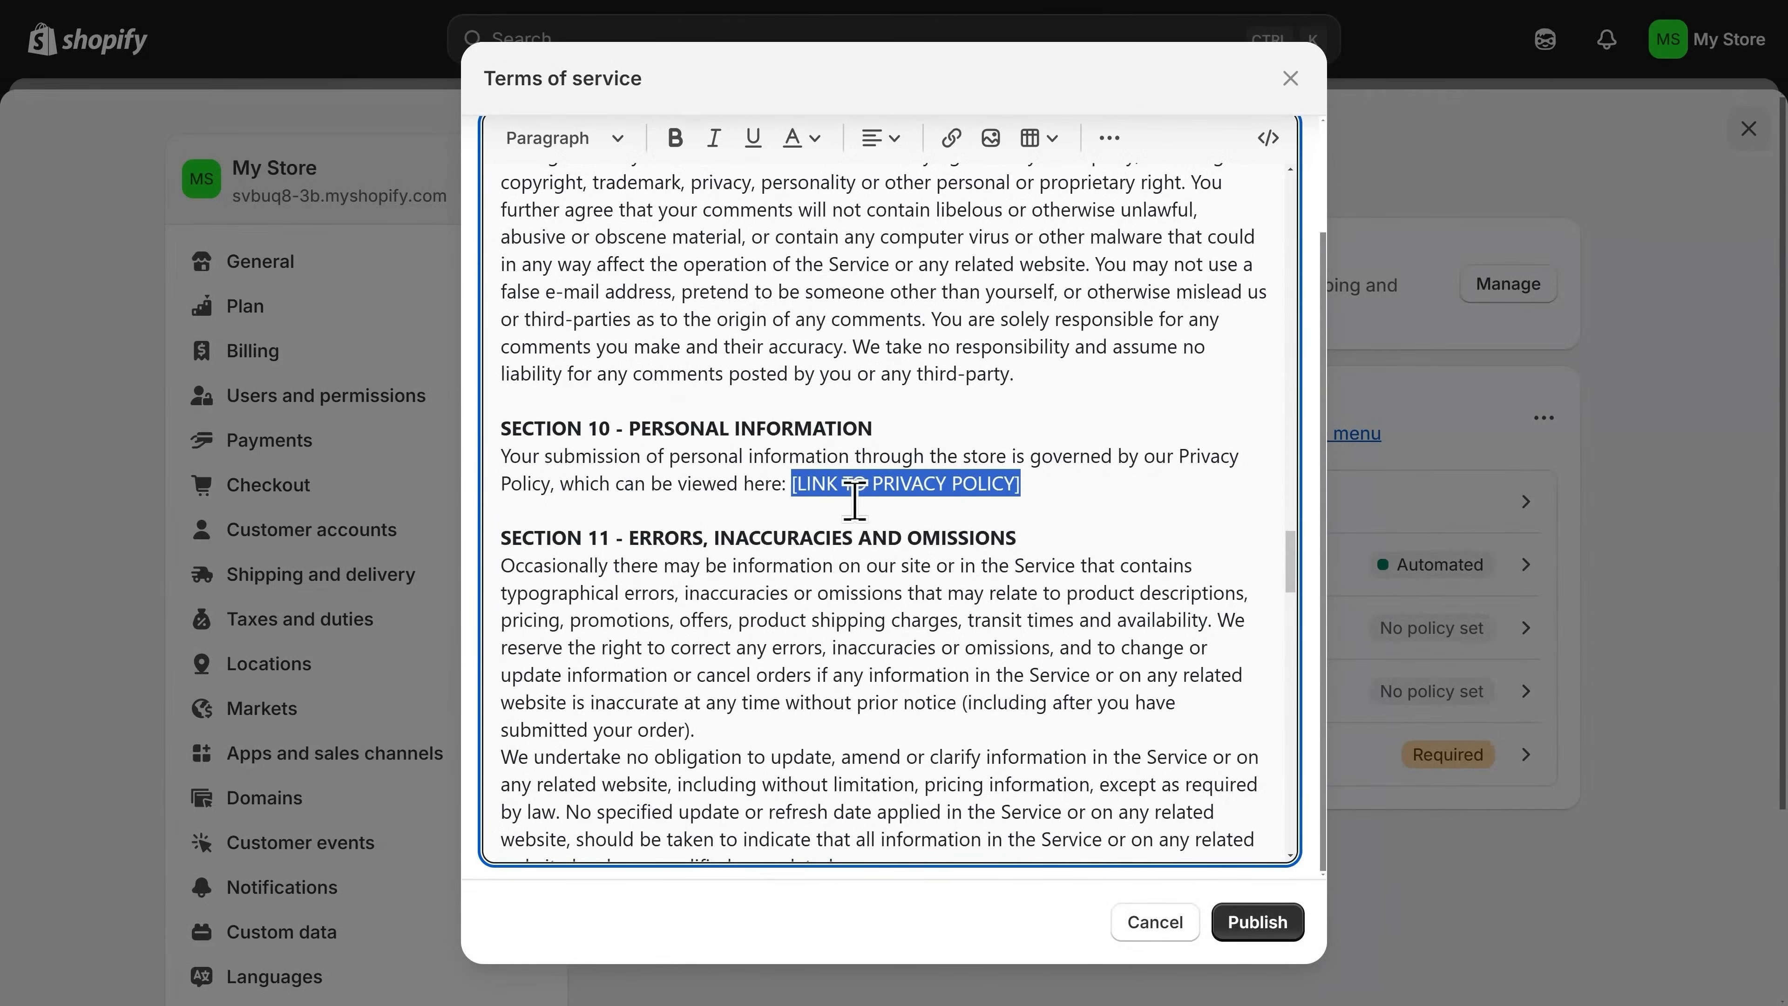
scroll(1290, 571, "up", 1)
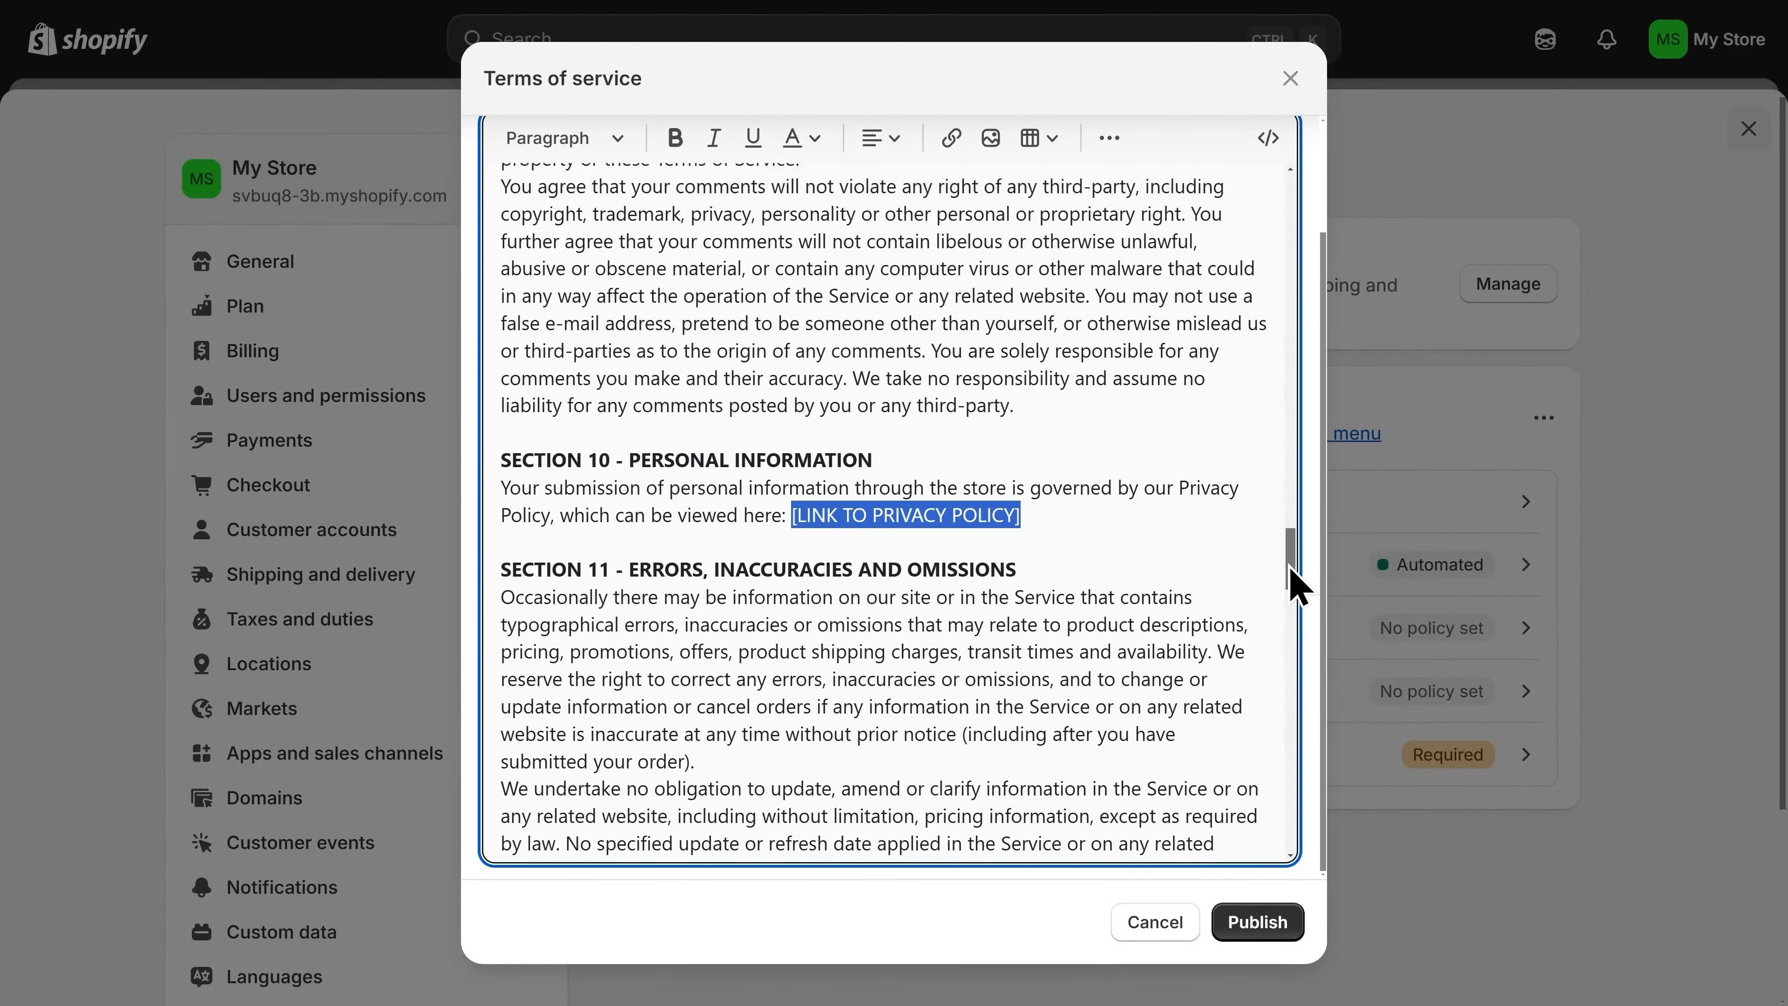
left_click_drag(1291, 572, 1285, 426)
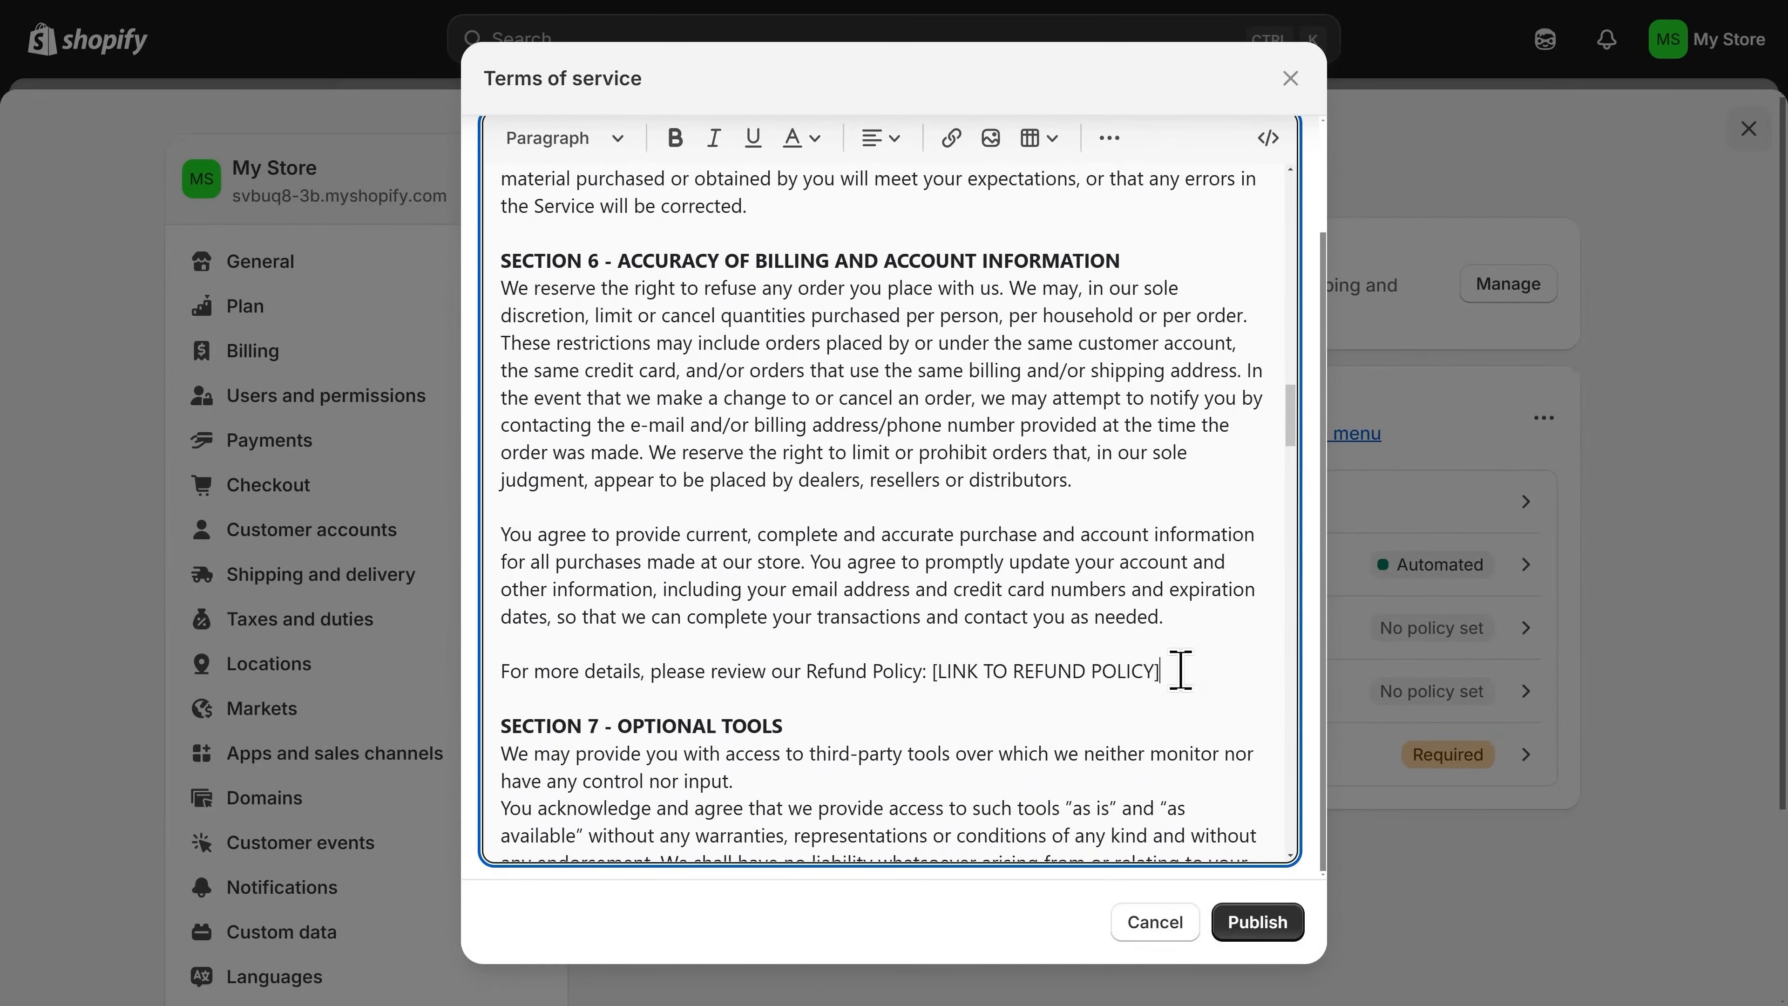
left_click_drag(1171, 672, 931, 673)
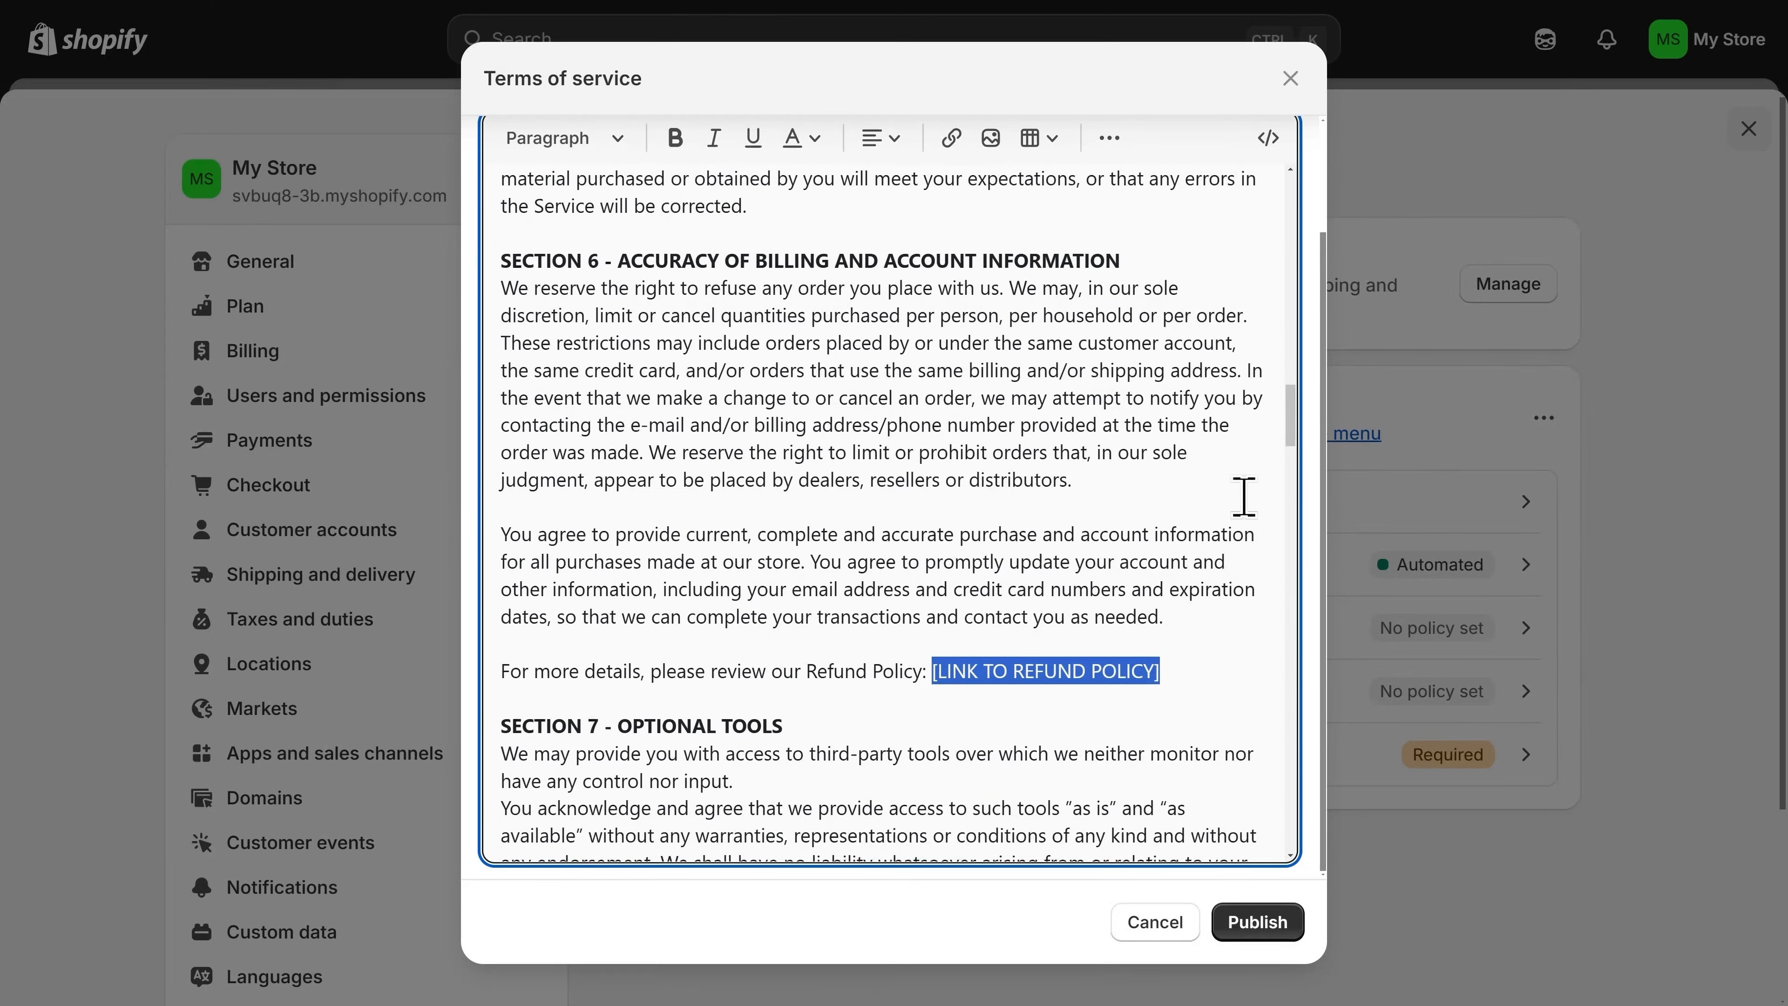
left_click_drag(1290, 440, 1293, 216)
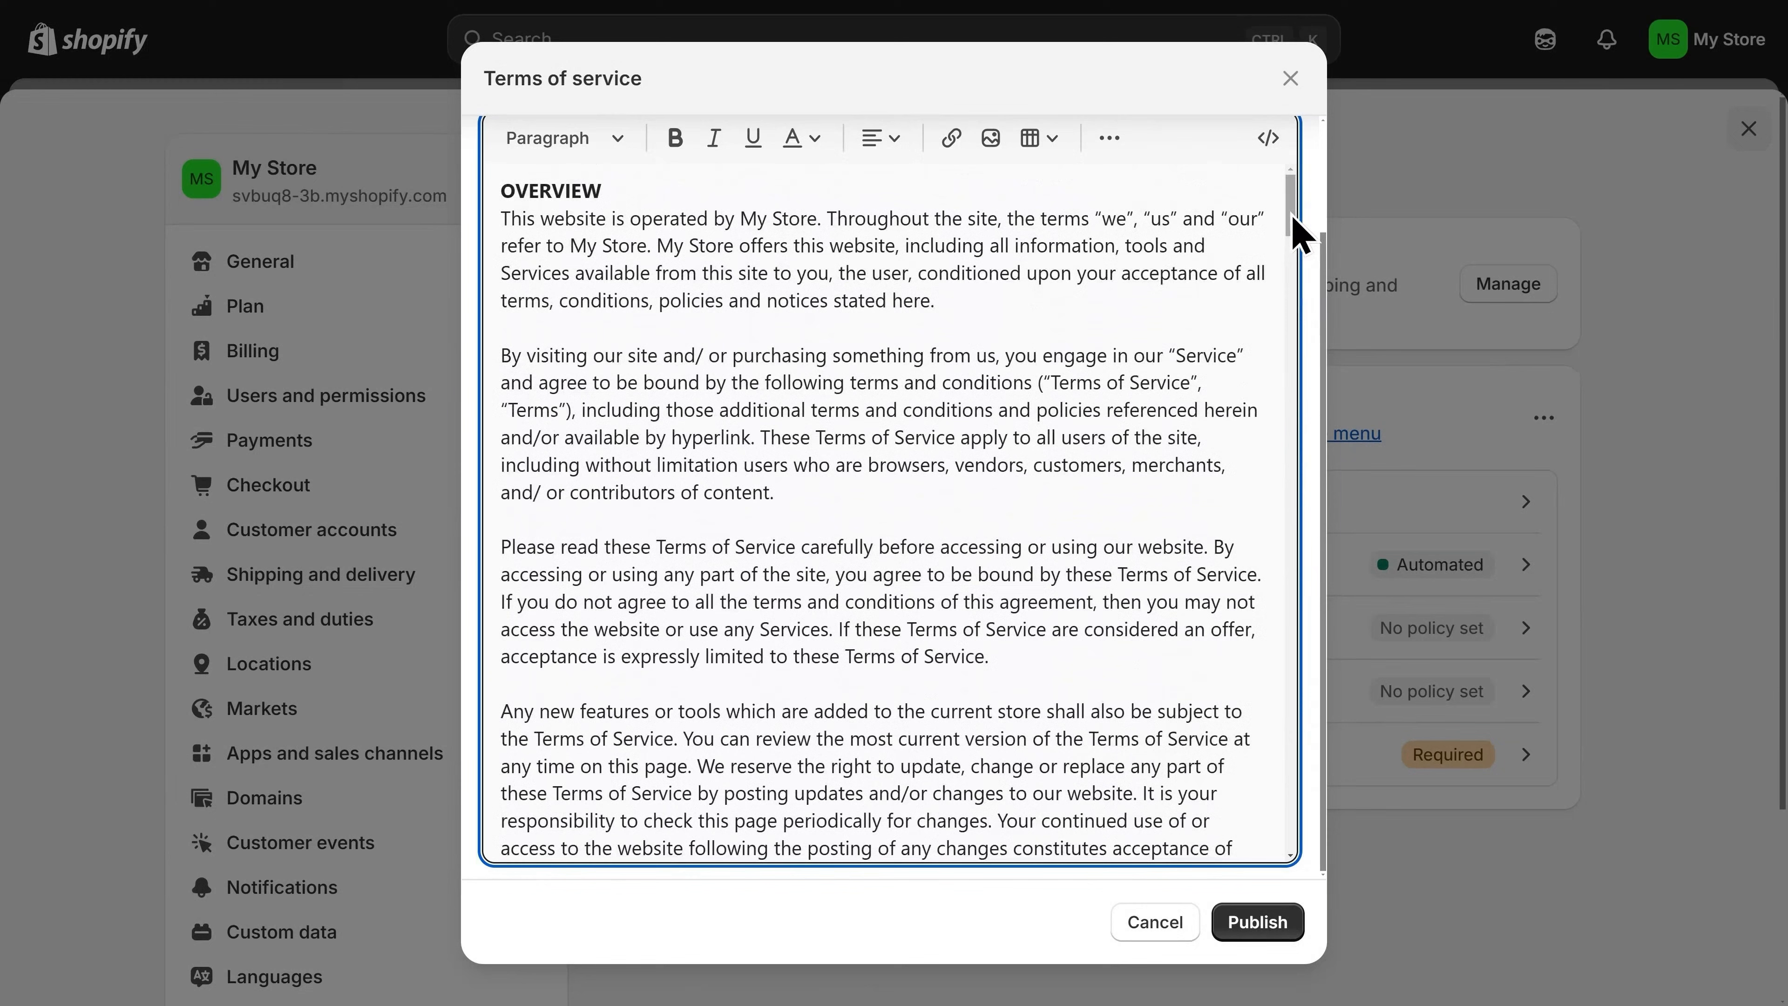
left_click(1265, 933)
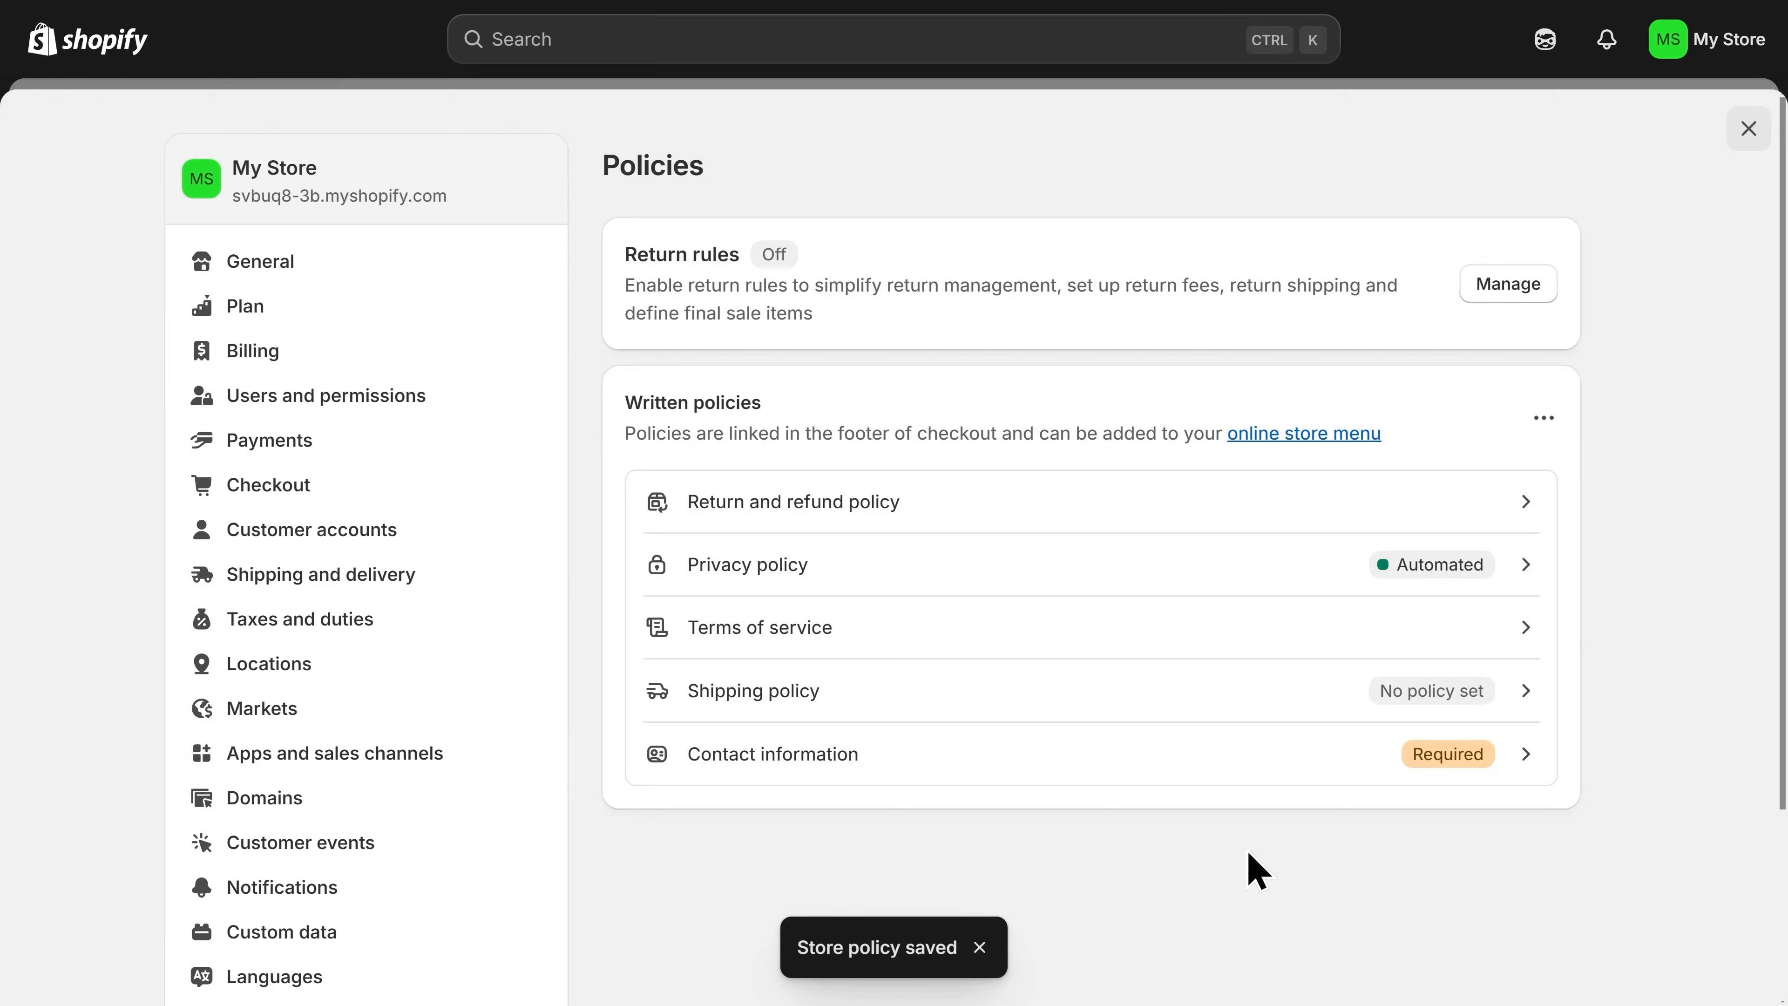
Open the Shipping policy for writing and switch to Printify to look up Monster Digital's shipping methods and delivery times.
left_click(1149, 688)
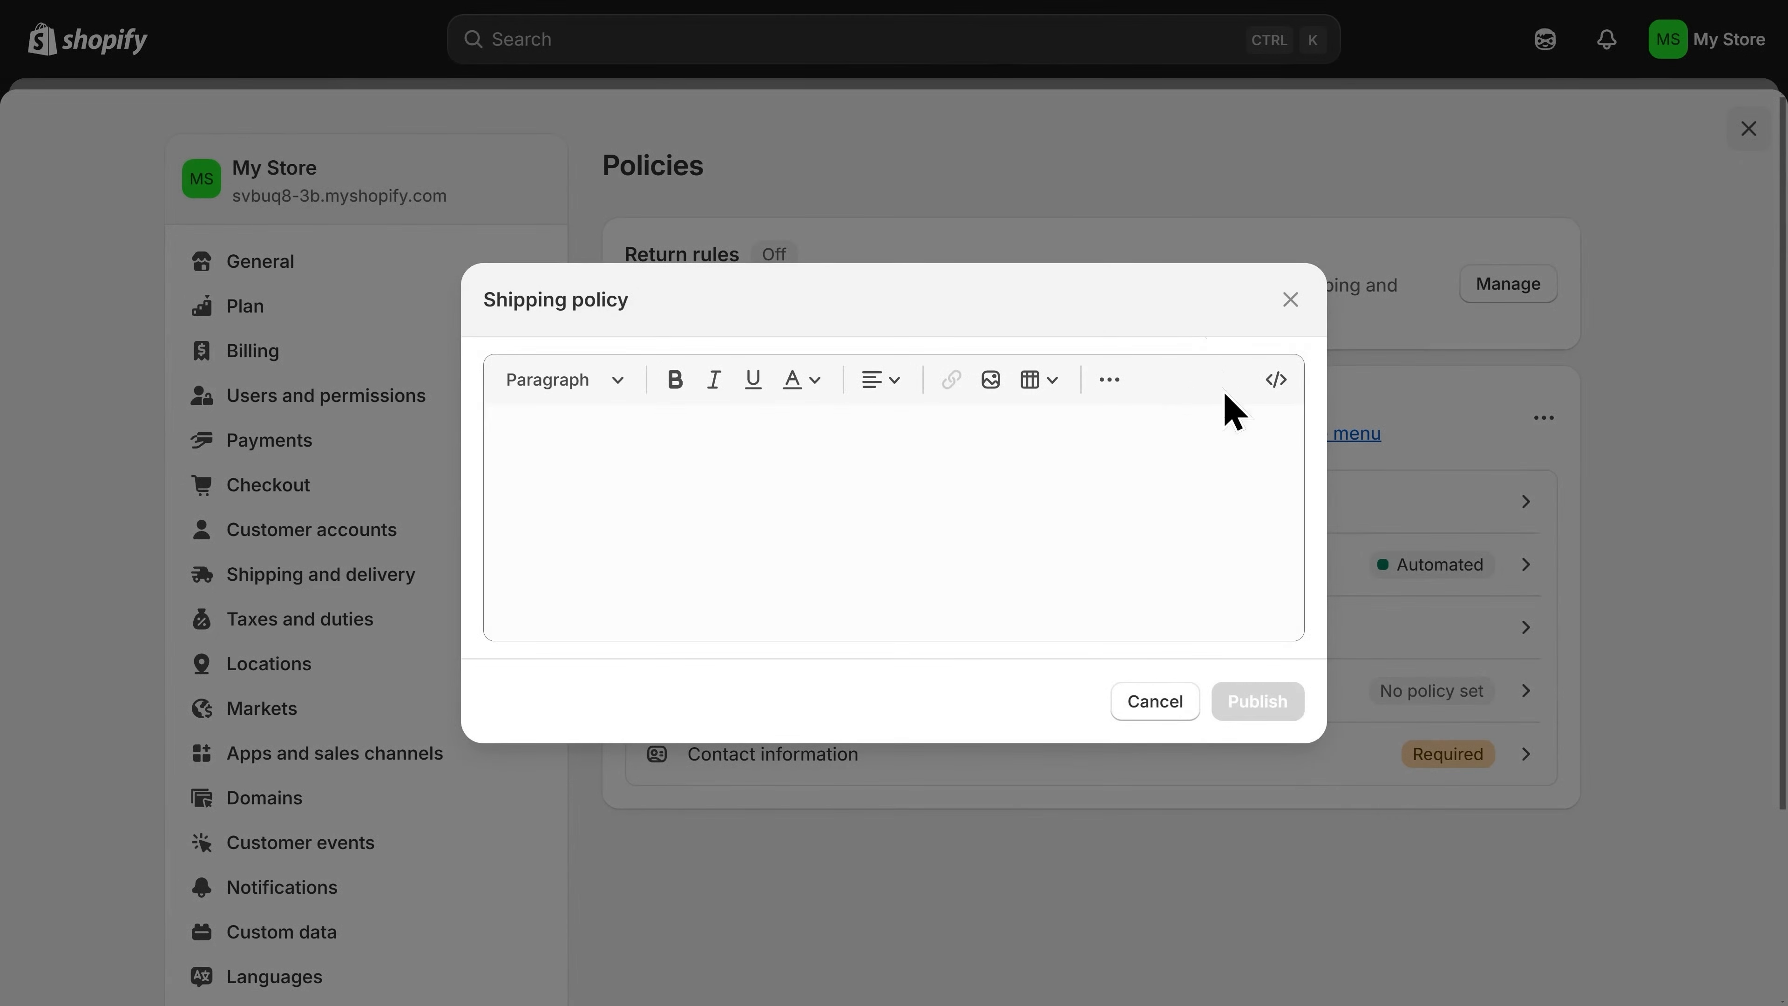
left_click(666, 473)
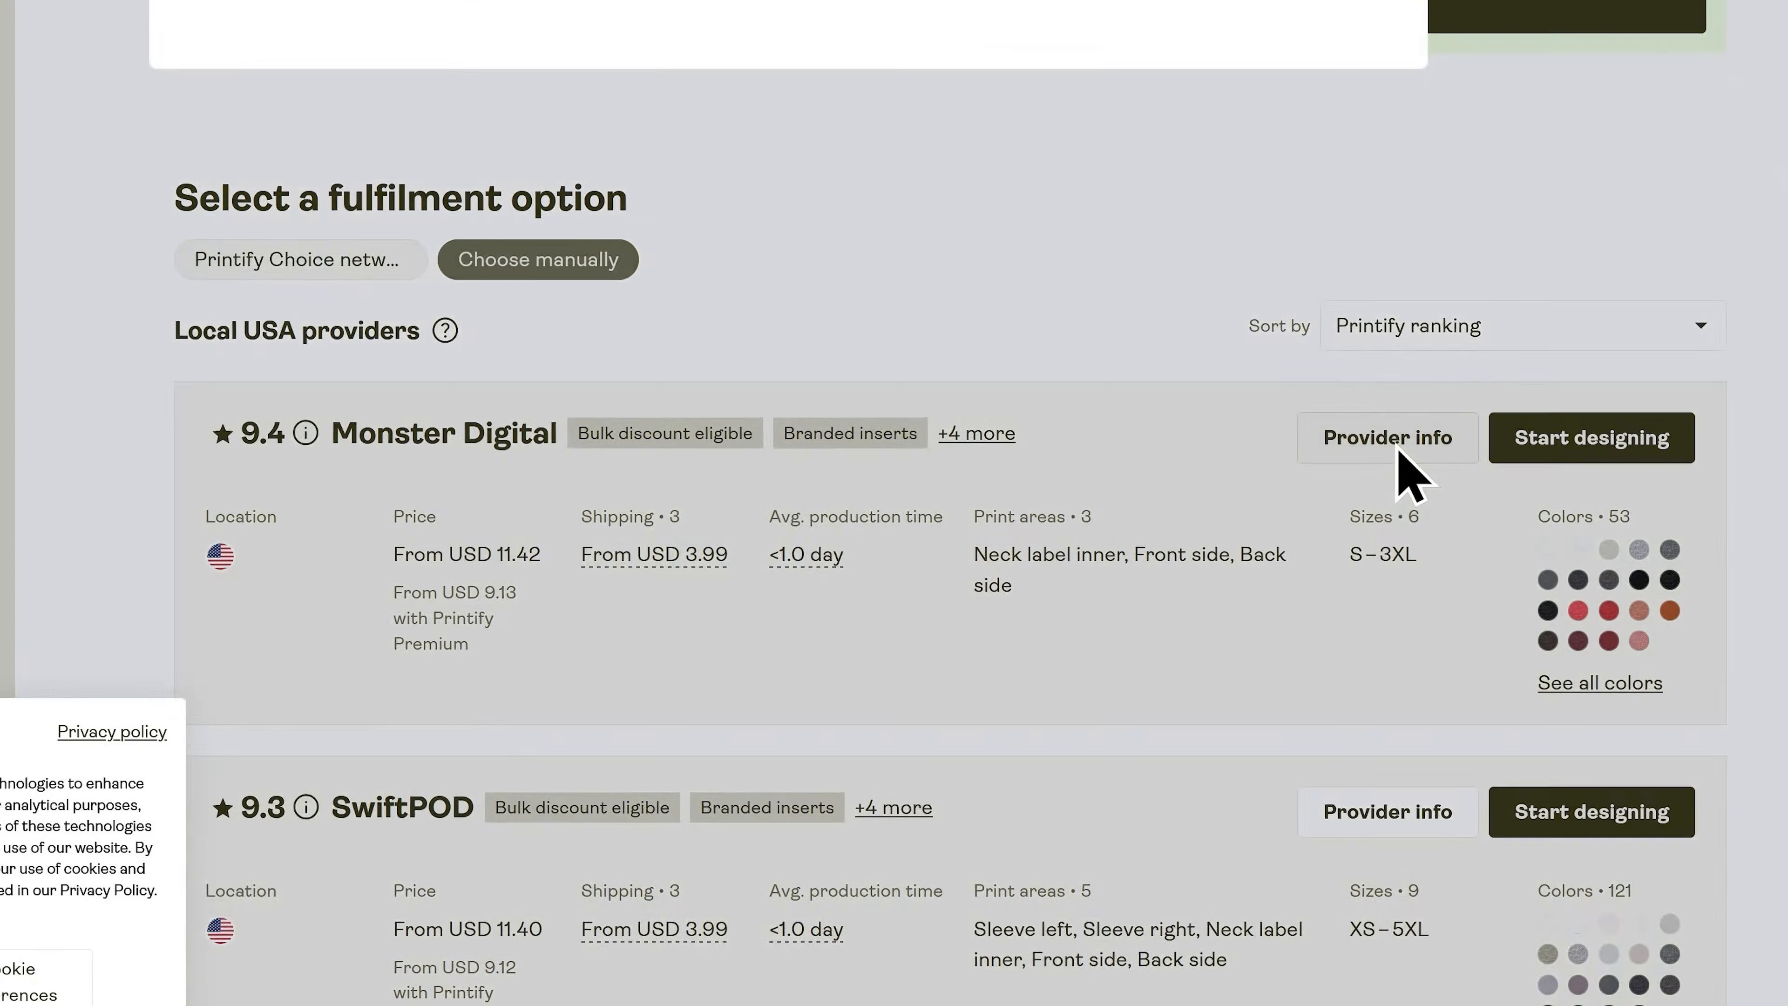
left_click(1380, 435)
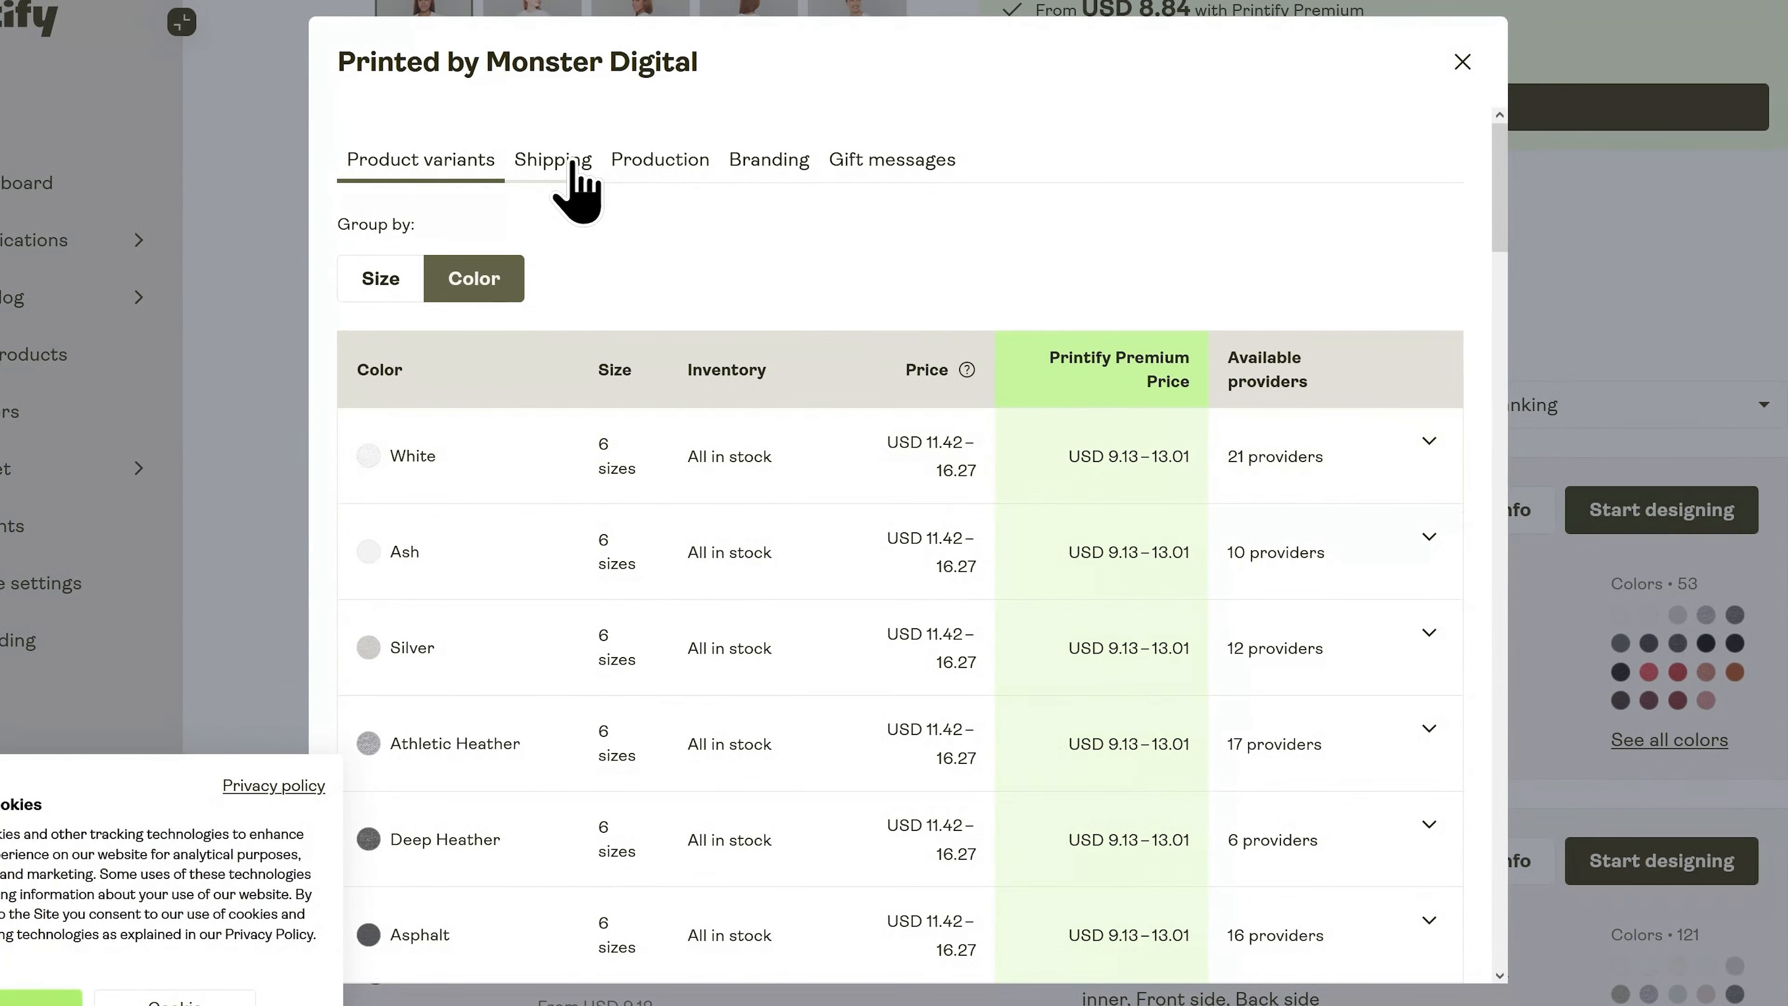
left_click(565, 177)
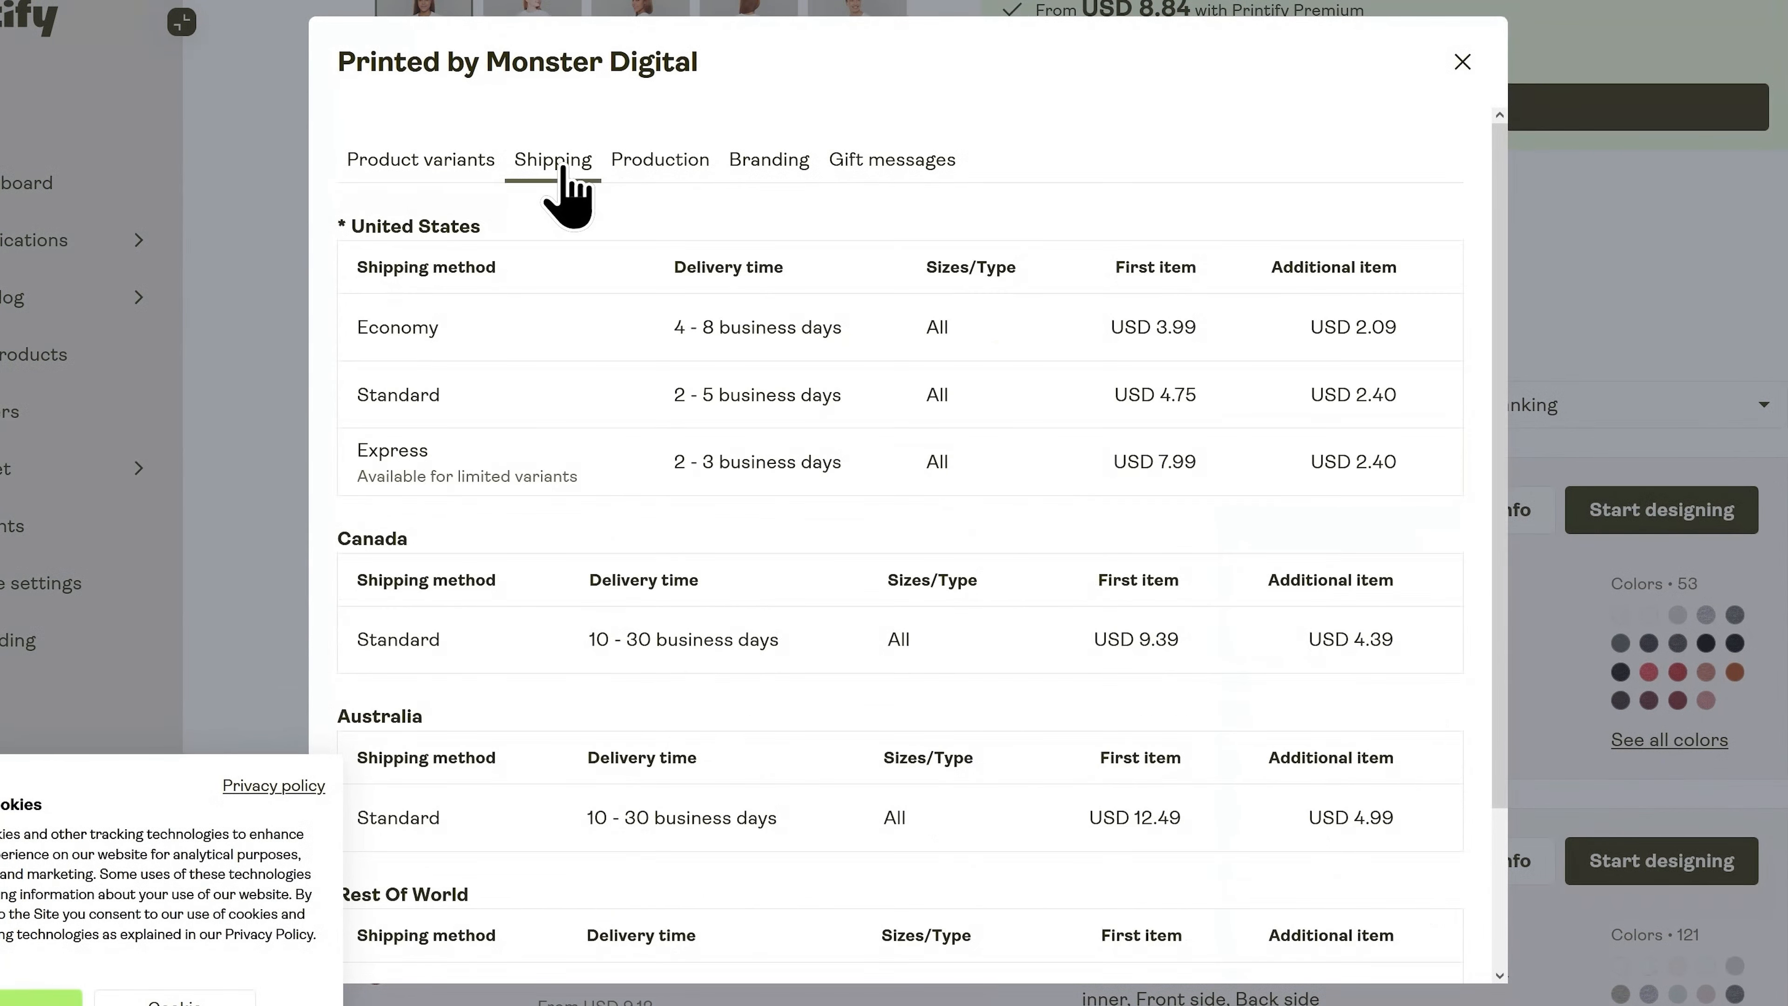
Review Monster Digital's shipping methods, delivery times and item rates for the United States, Canada, Australia and Rest of World.
scroll(584, 262, "down", 1)
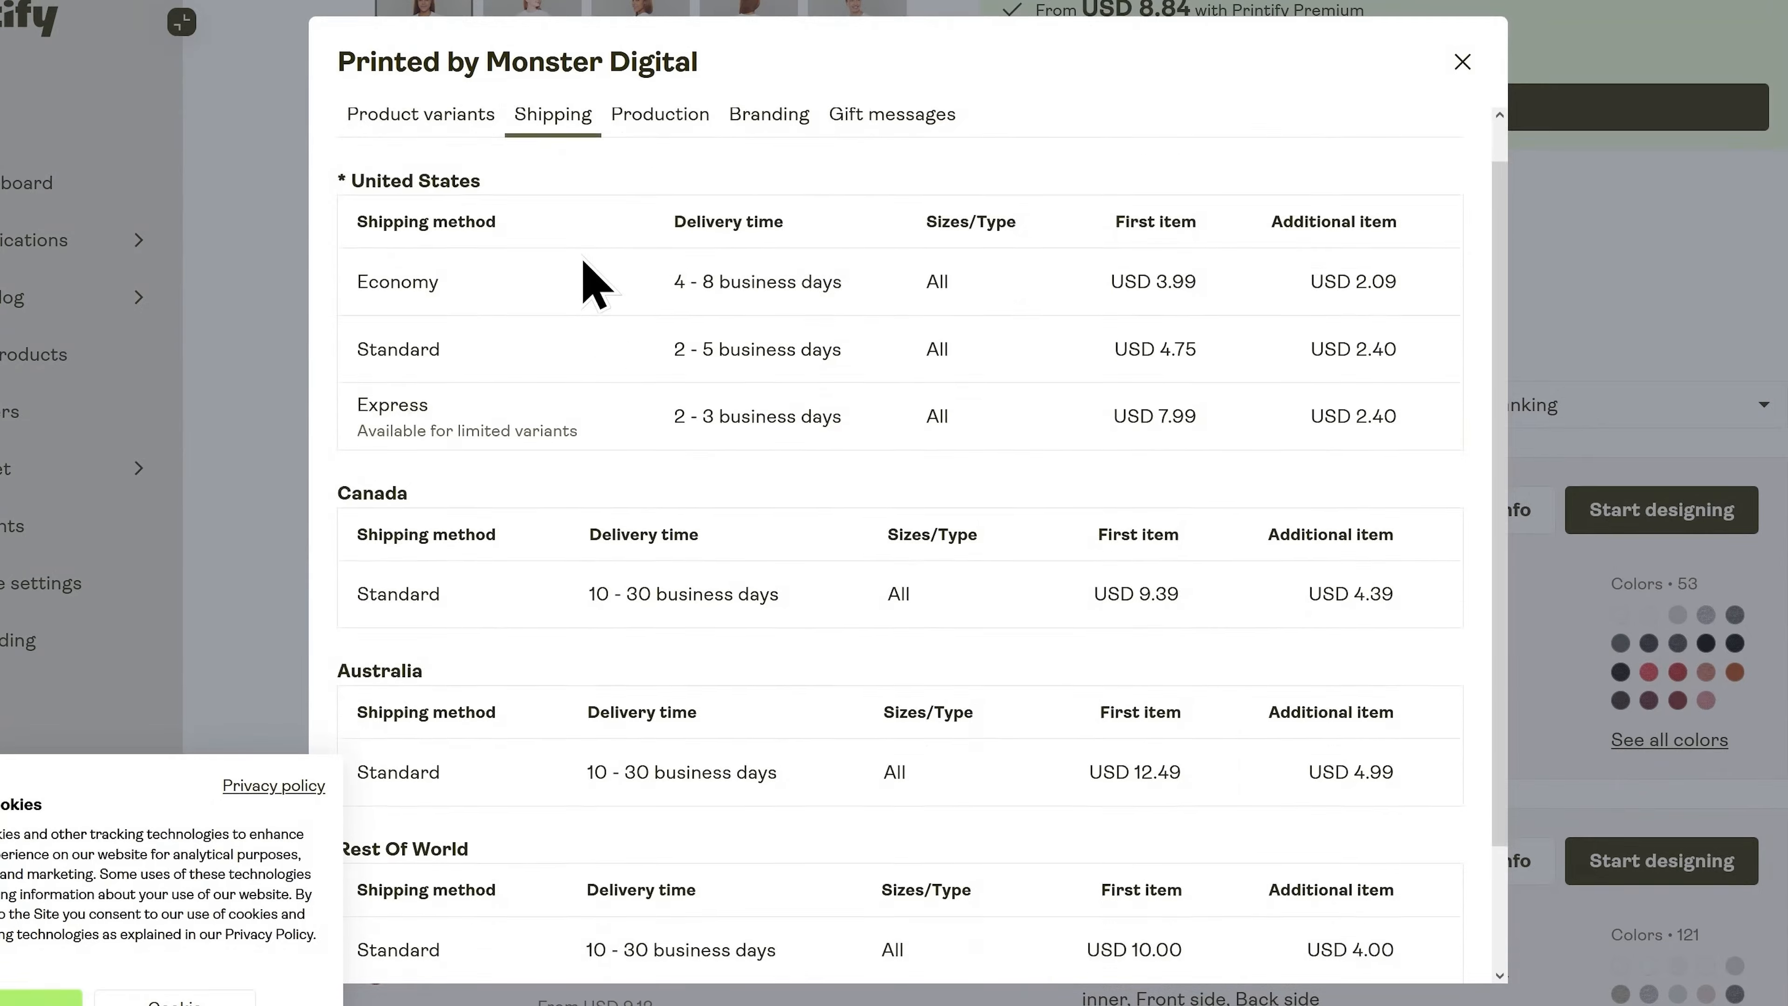
scroll(619, 409, "down", 3)
scroll(584, 494, "up", 4)
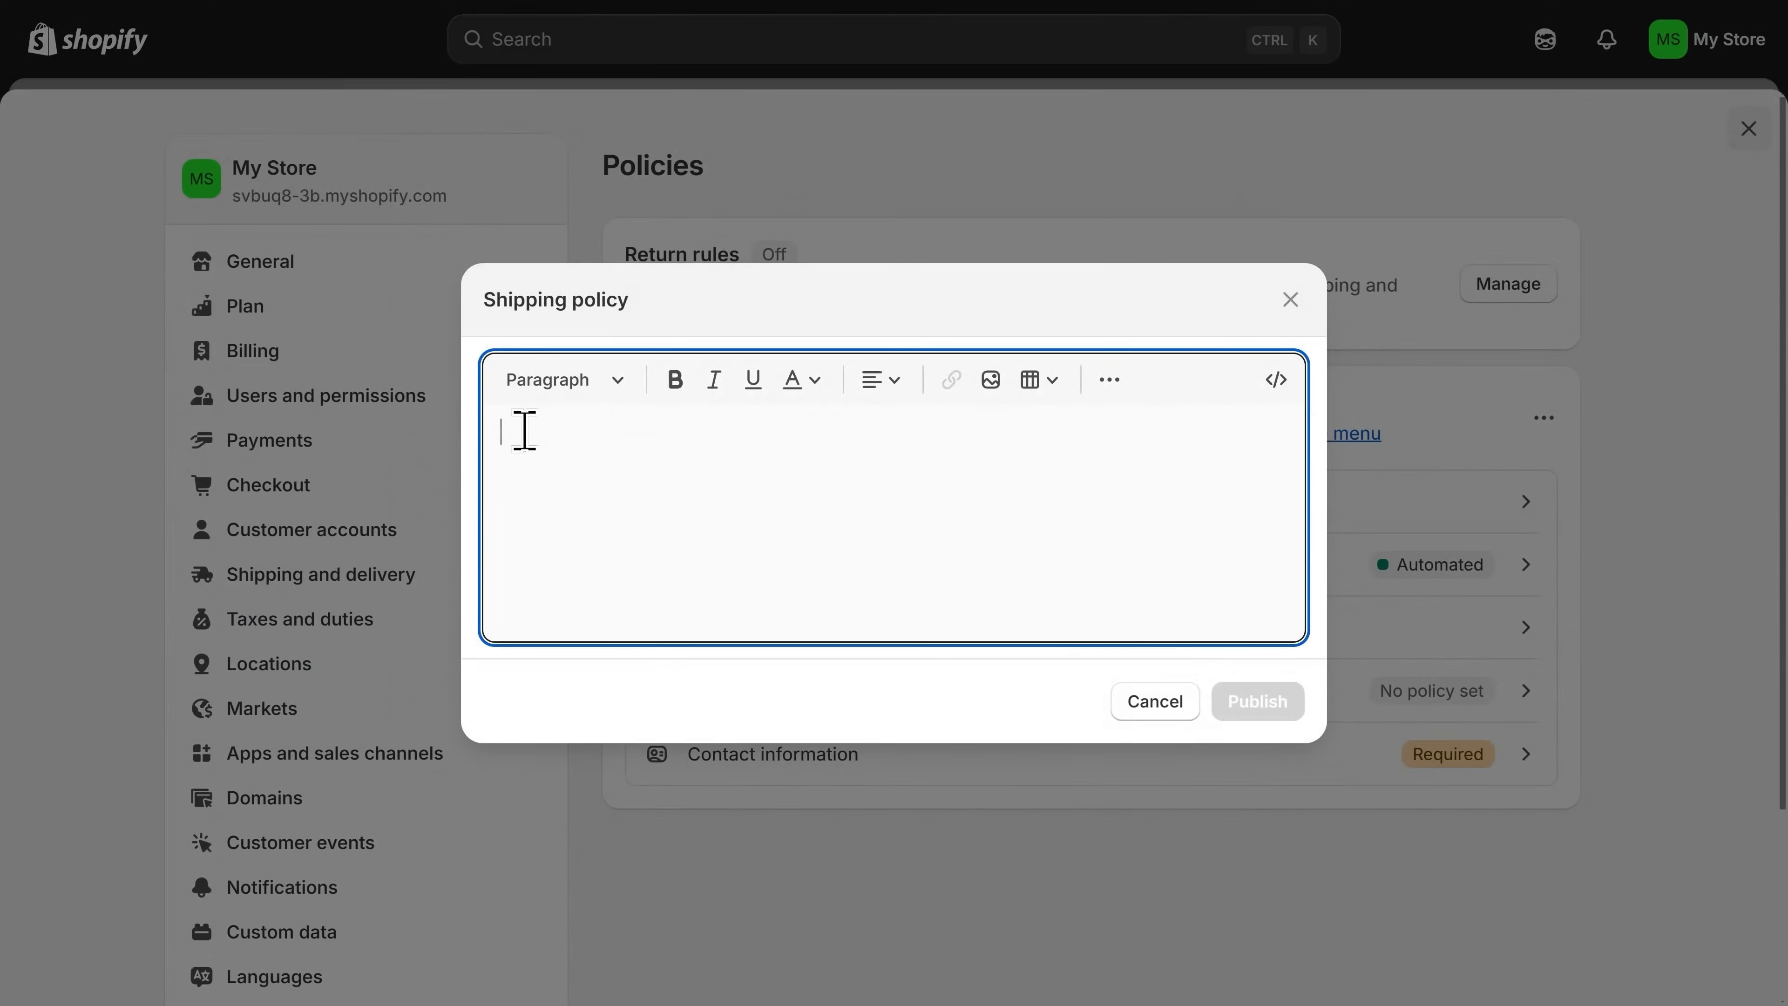
Back in Shopify, paste the prepared Shipping Options & Delivery Times text into the Shipping policy, check it and publish.
key("ctrl+v")
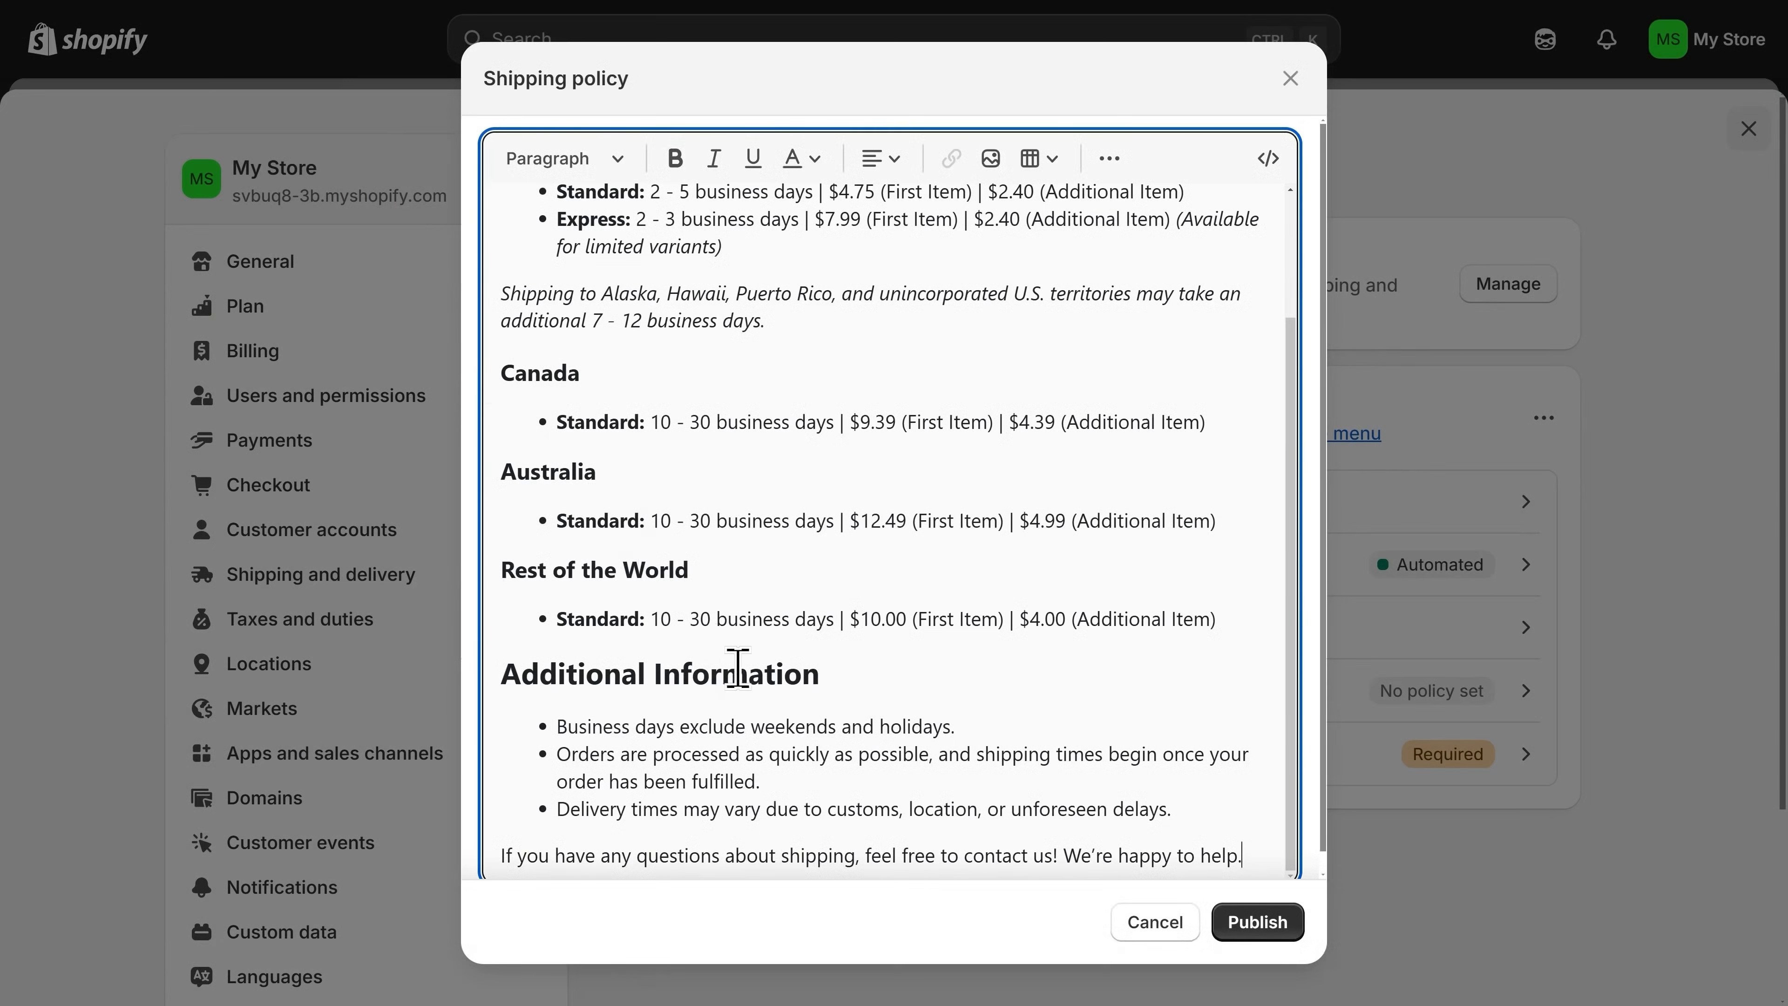
scroll(743, 667, "up", 3)
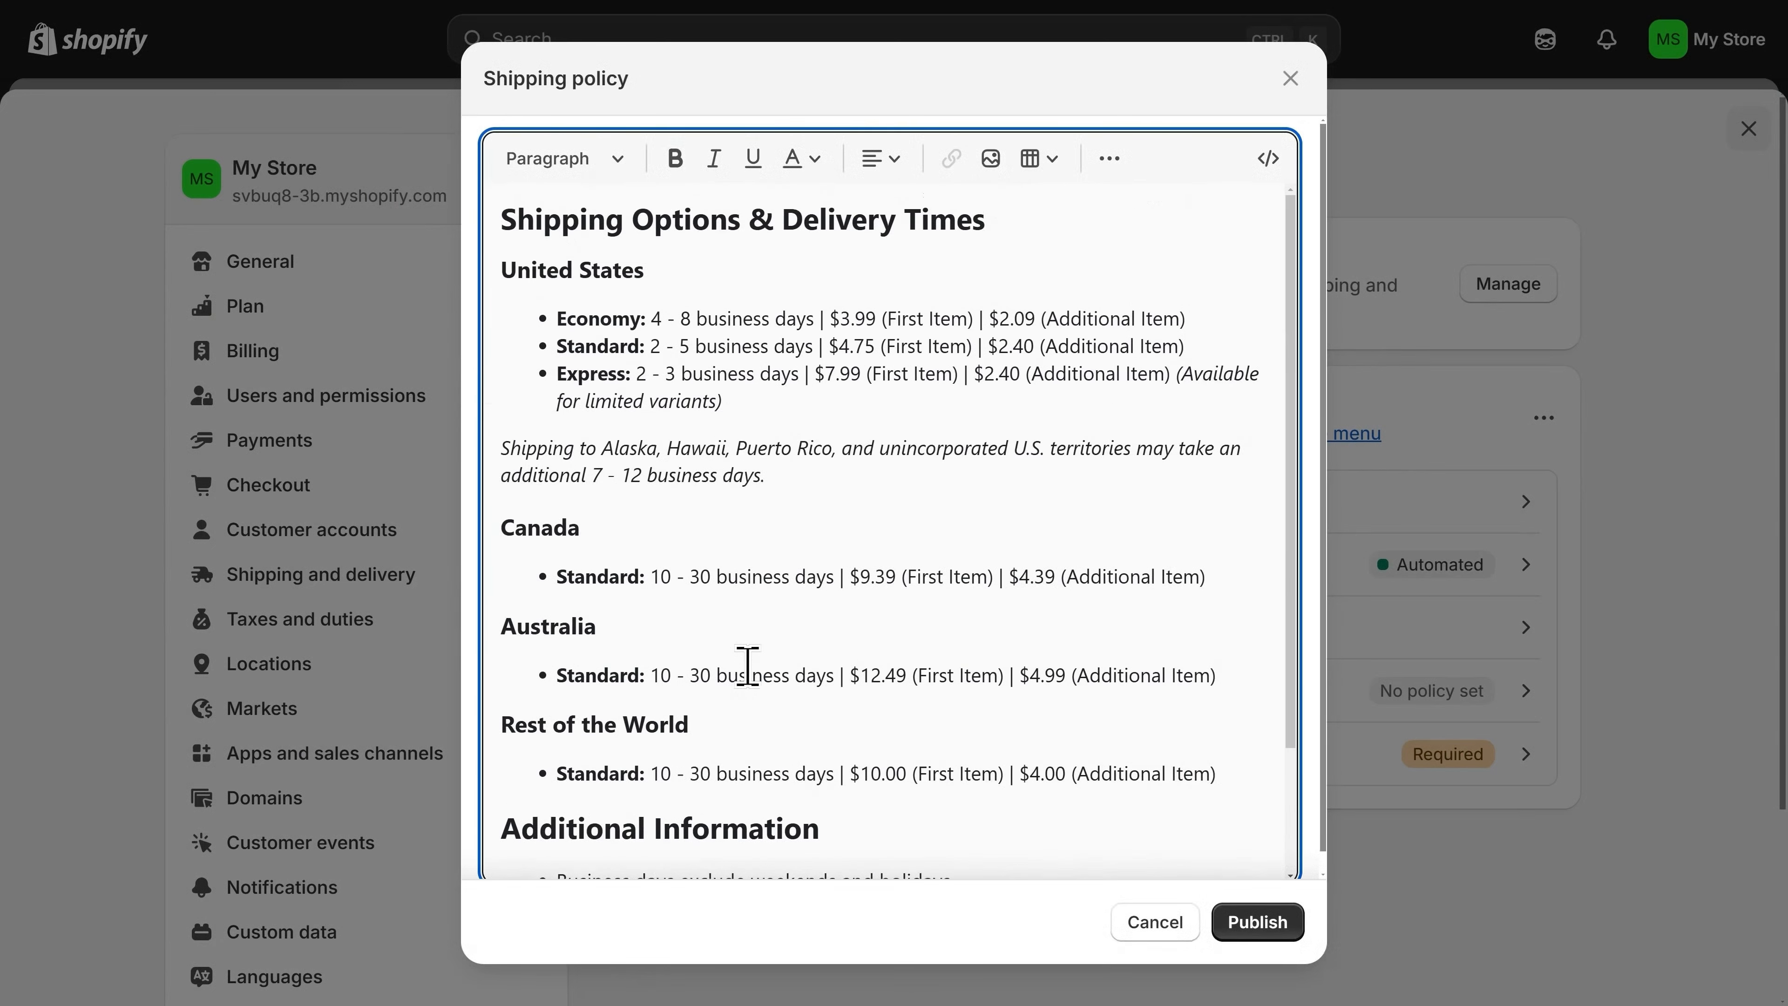
scroll(748, 666, "down", 2)
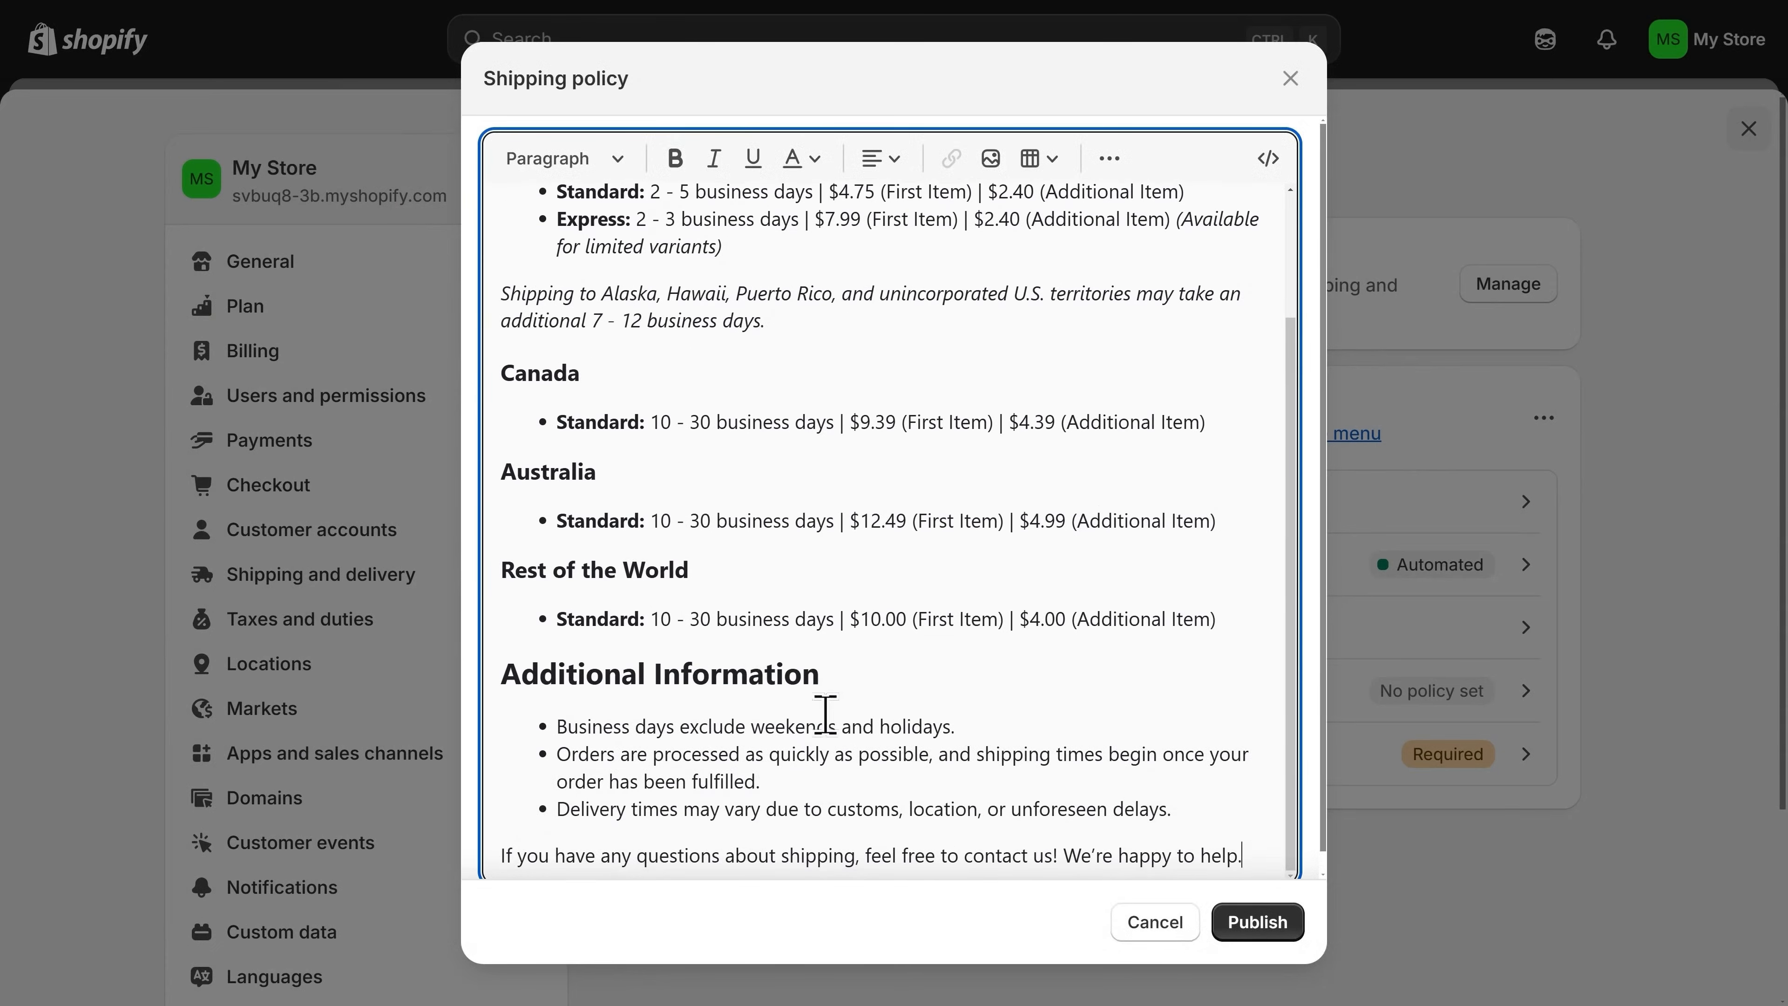
left_click(1260, 926)
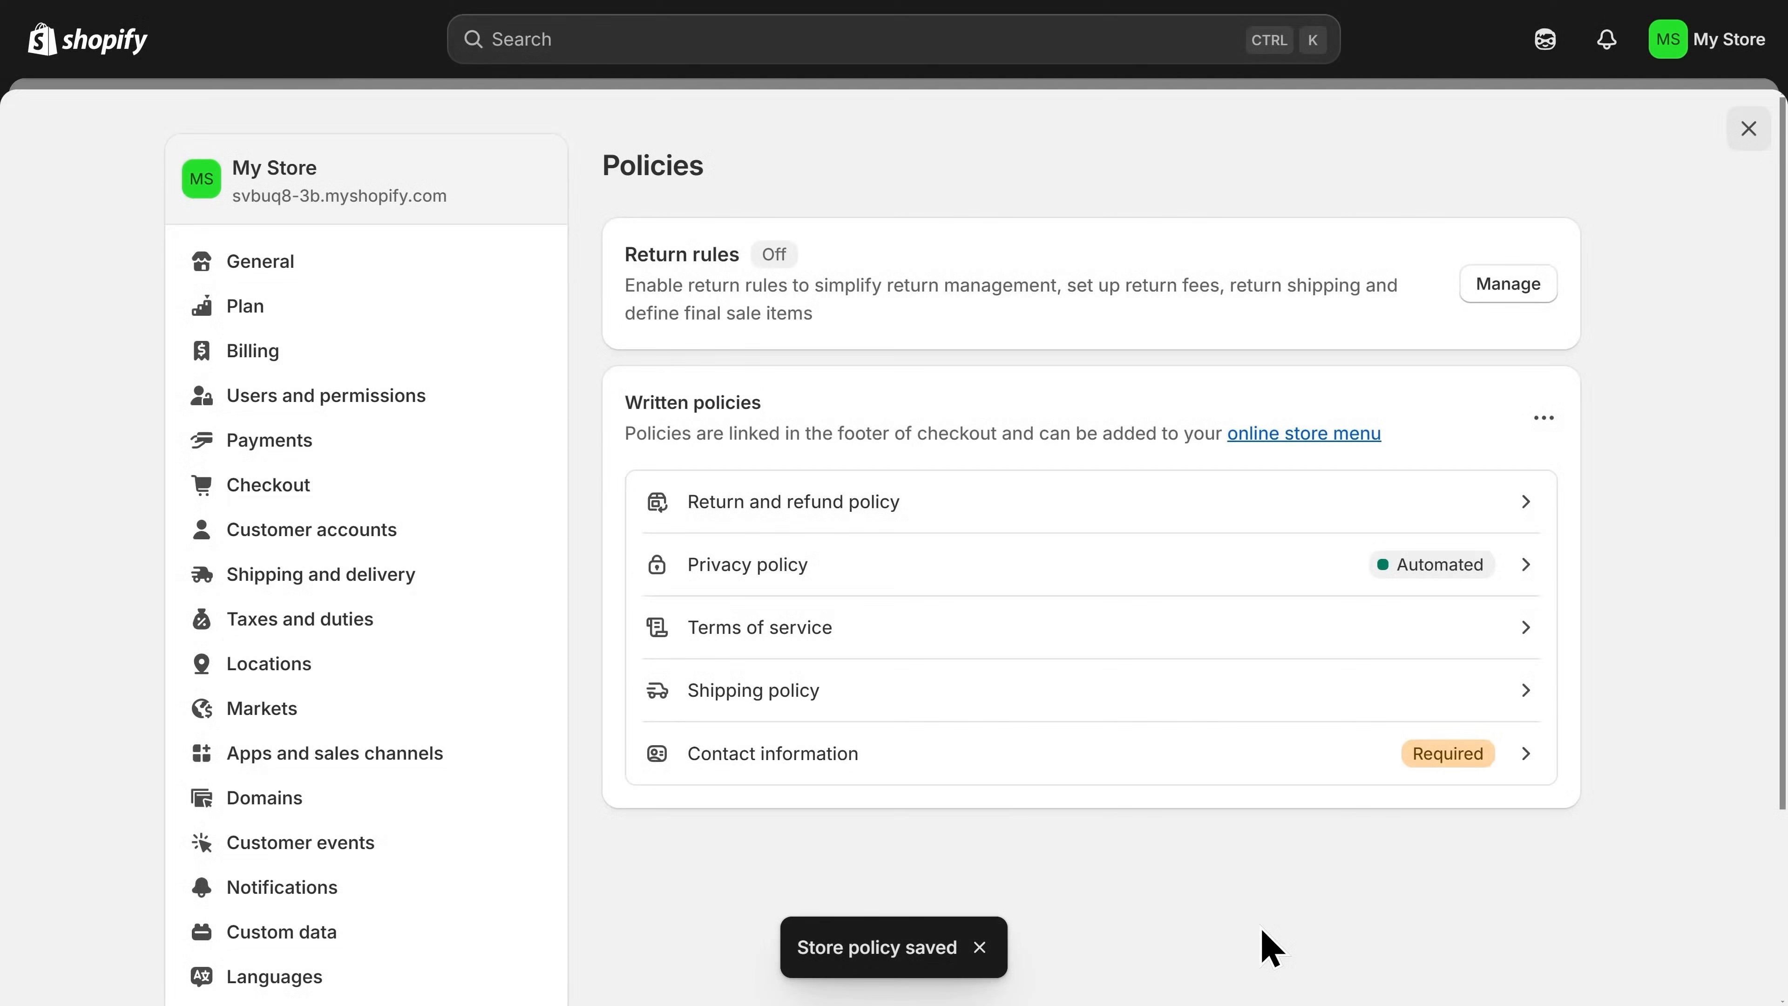
Insert the template into the Contact information policy, check its trade, contact and VAT fields, and publish it.
left_click(1010, 768)
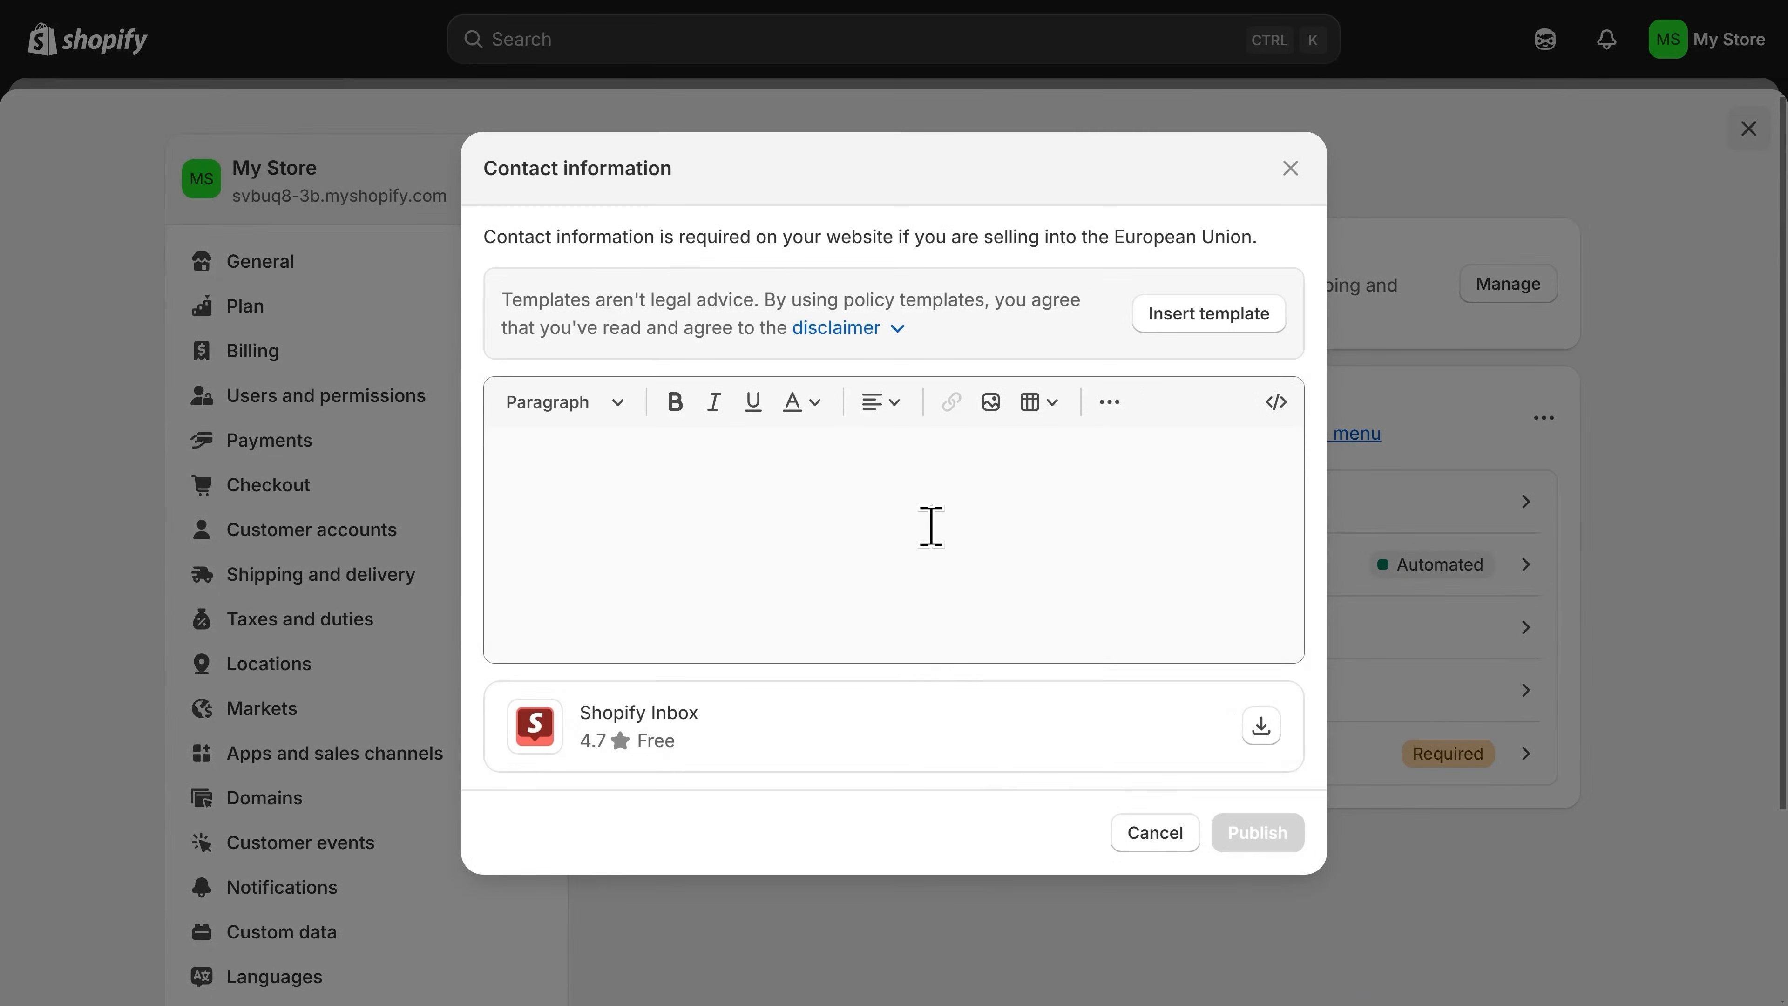
left_click(1190, 322)
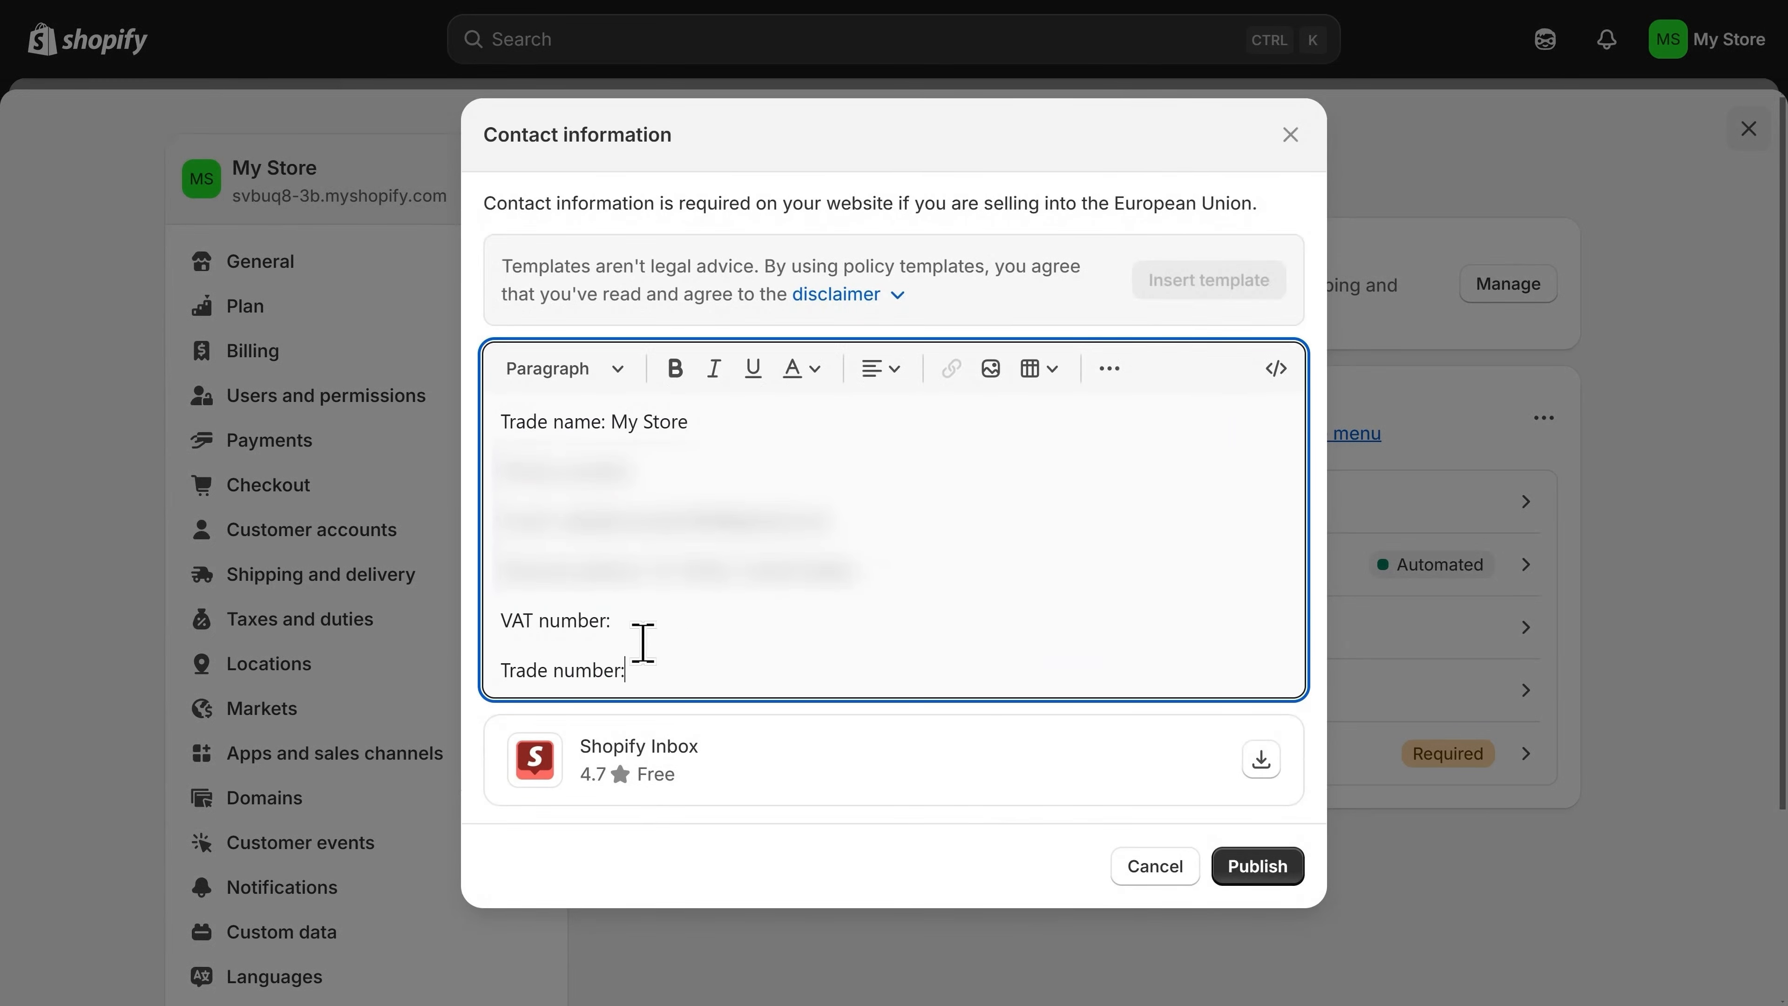
left_click_drag(642, 644, 505, 422)
left_click(501, 420)
left_click(1259, 868)
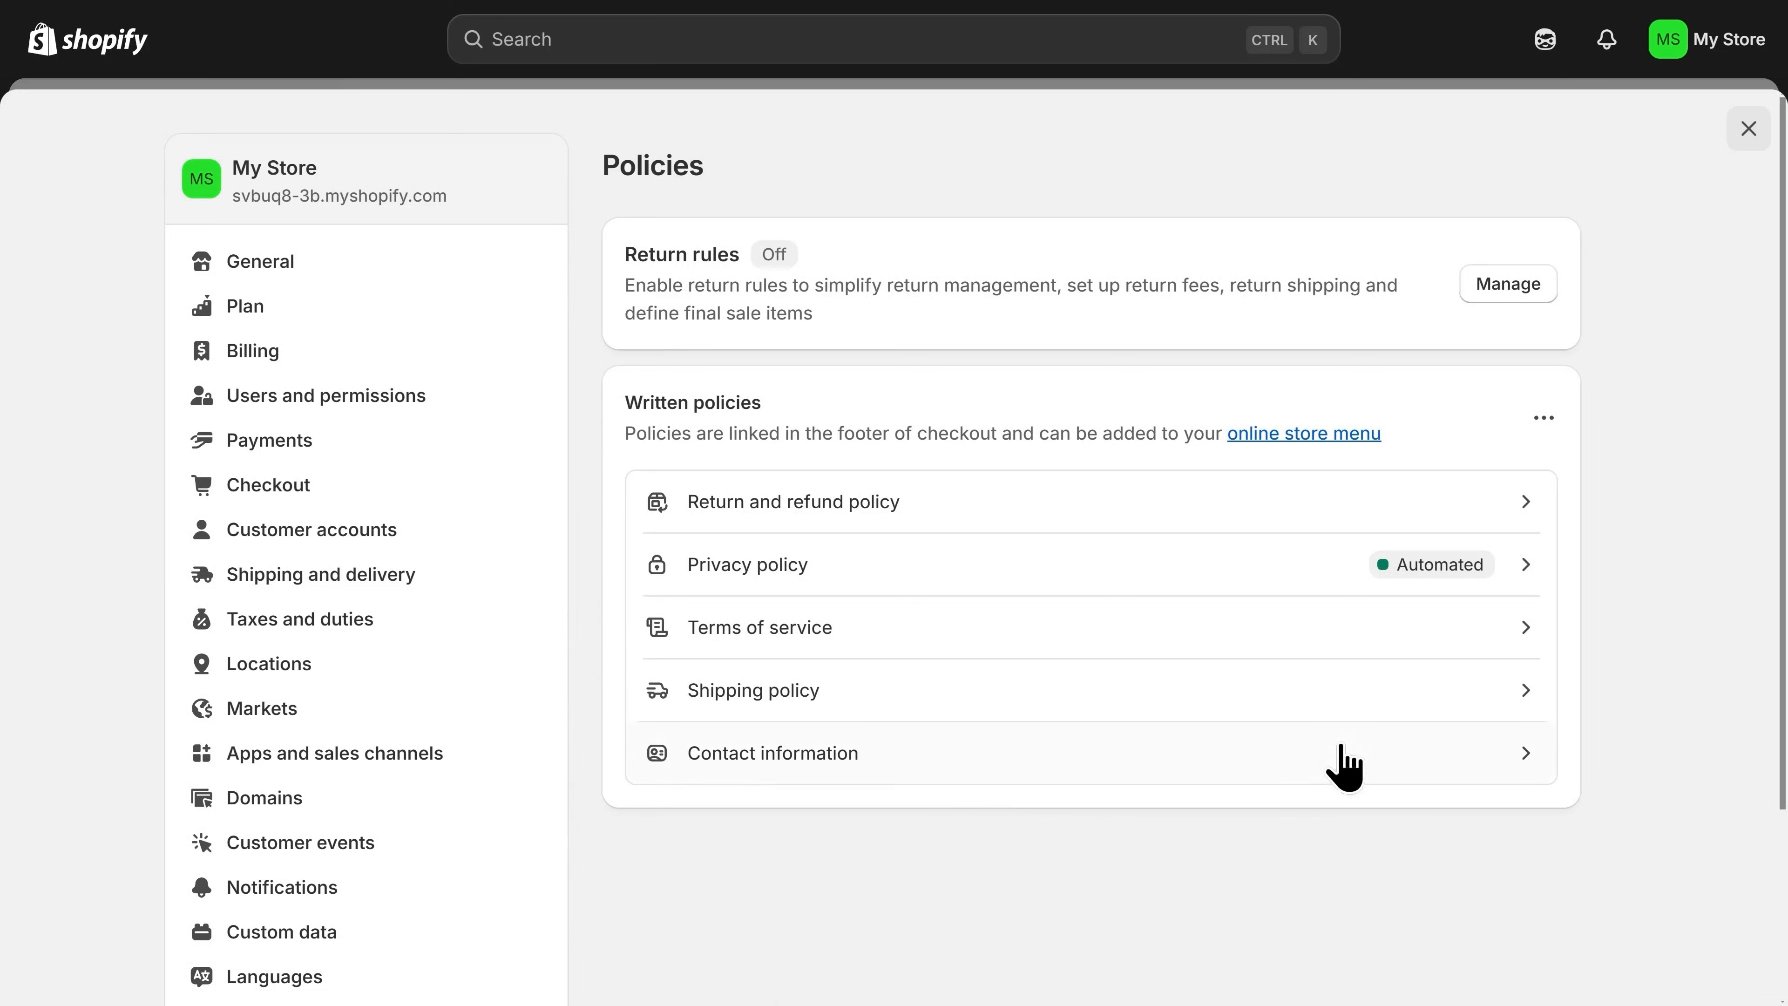
Add an online store page titled FAQ with the content "Fill in the content here" and save it.
left_click(1748, 130)
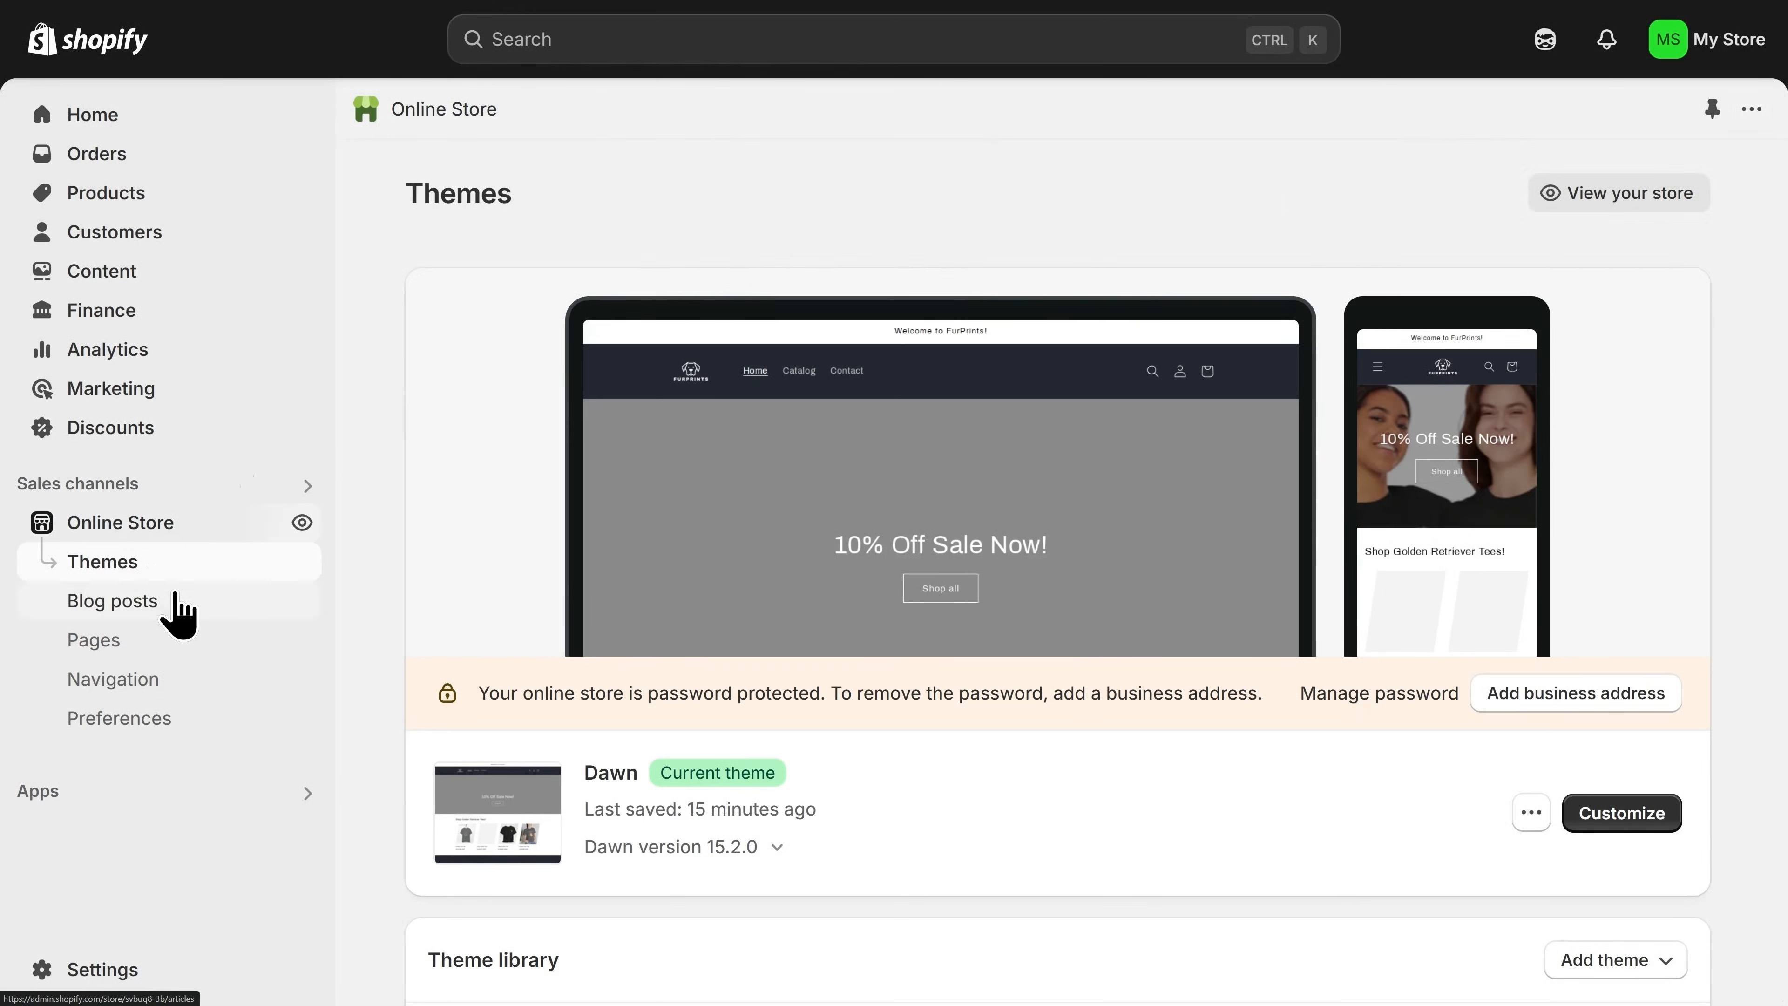
left_click(143, 645)
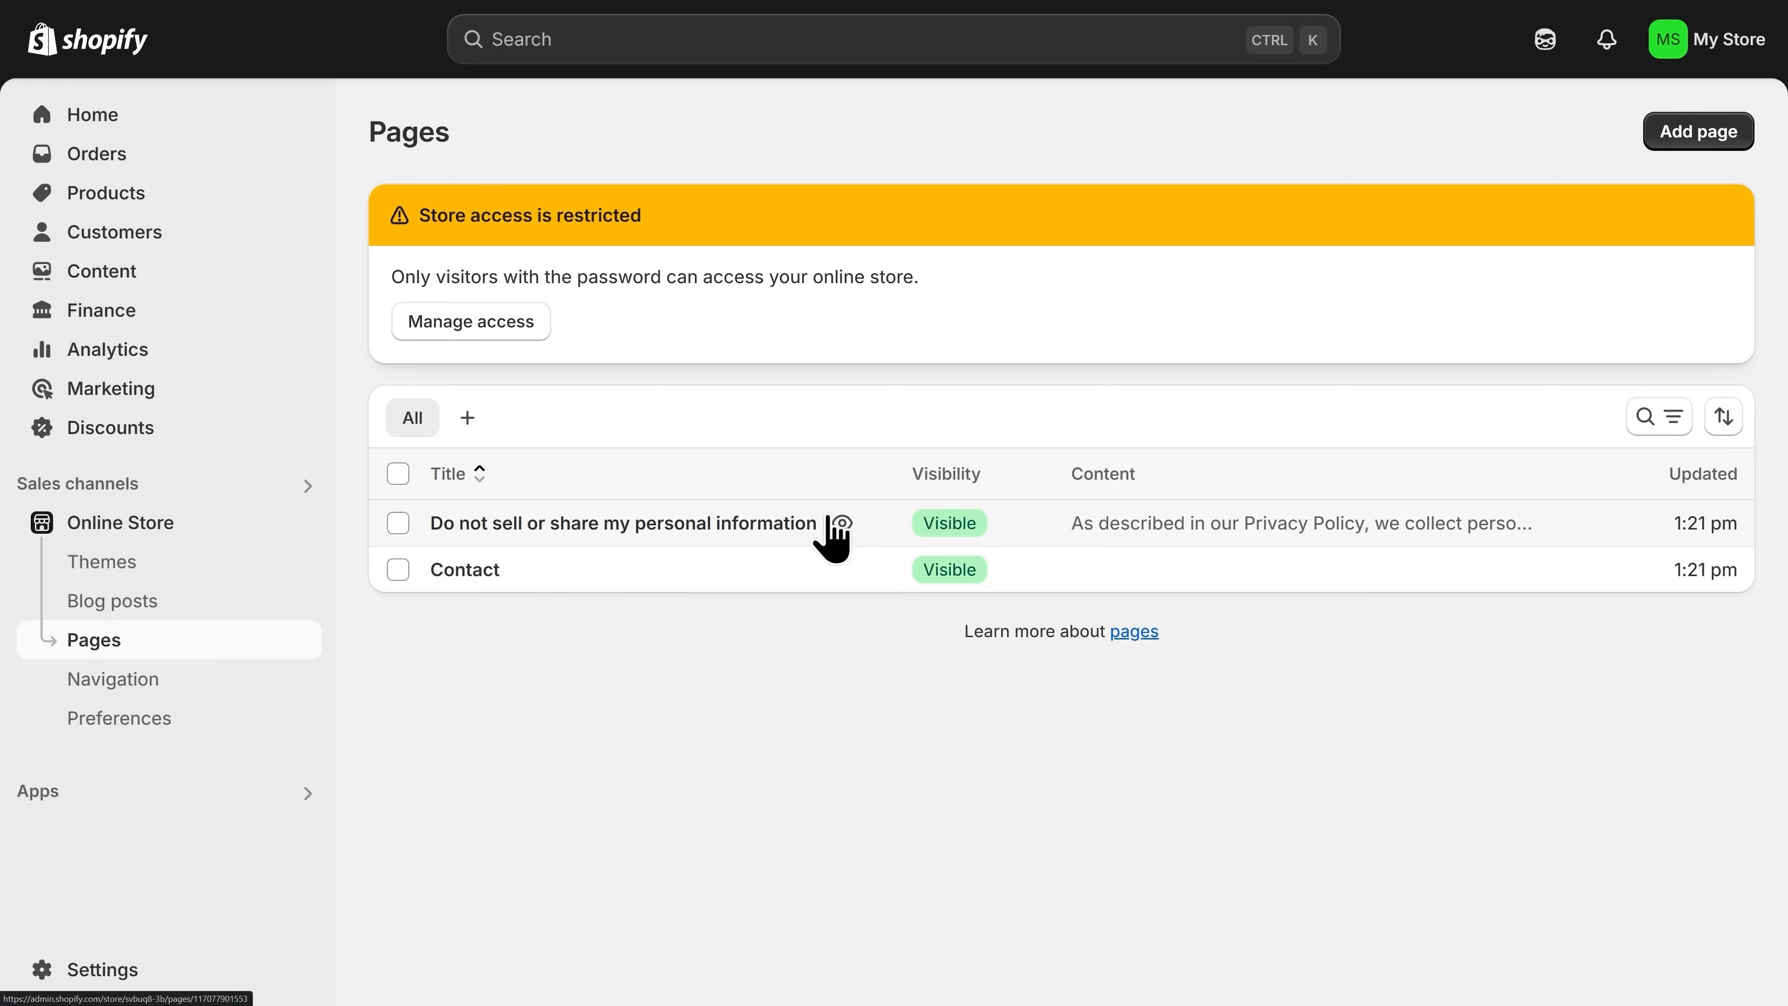
left_click(1697, 150)
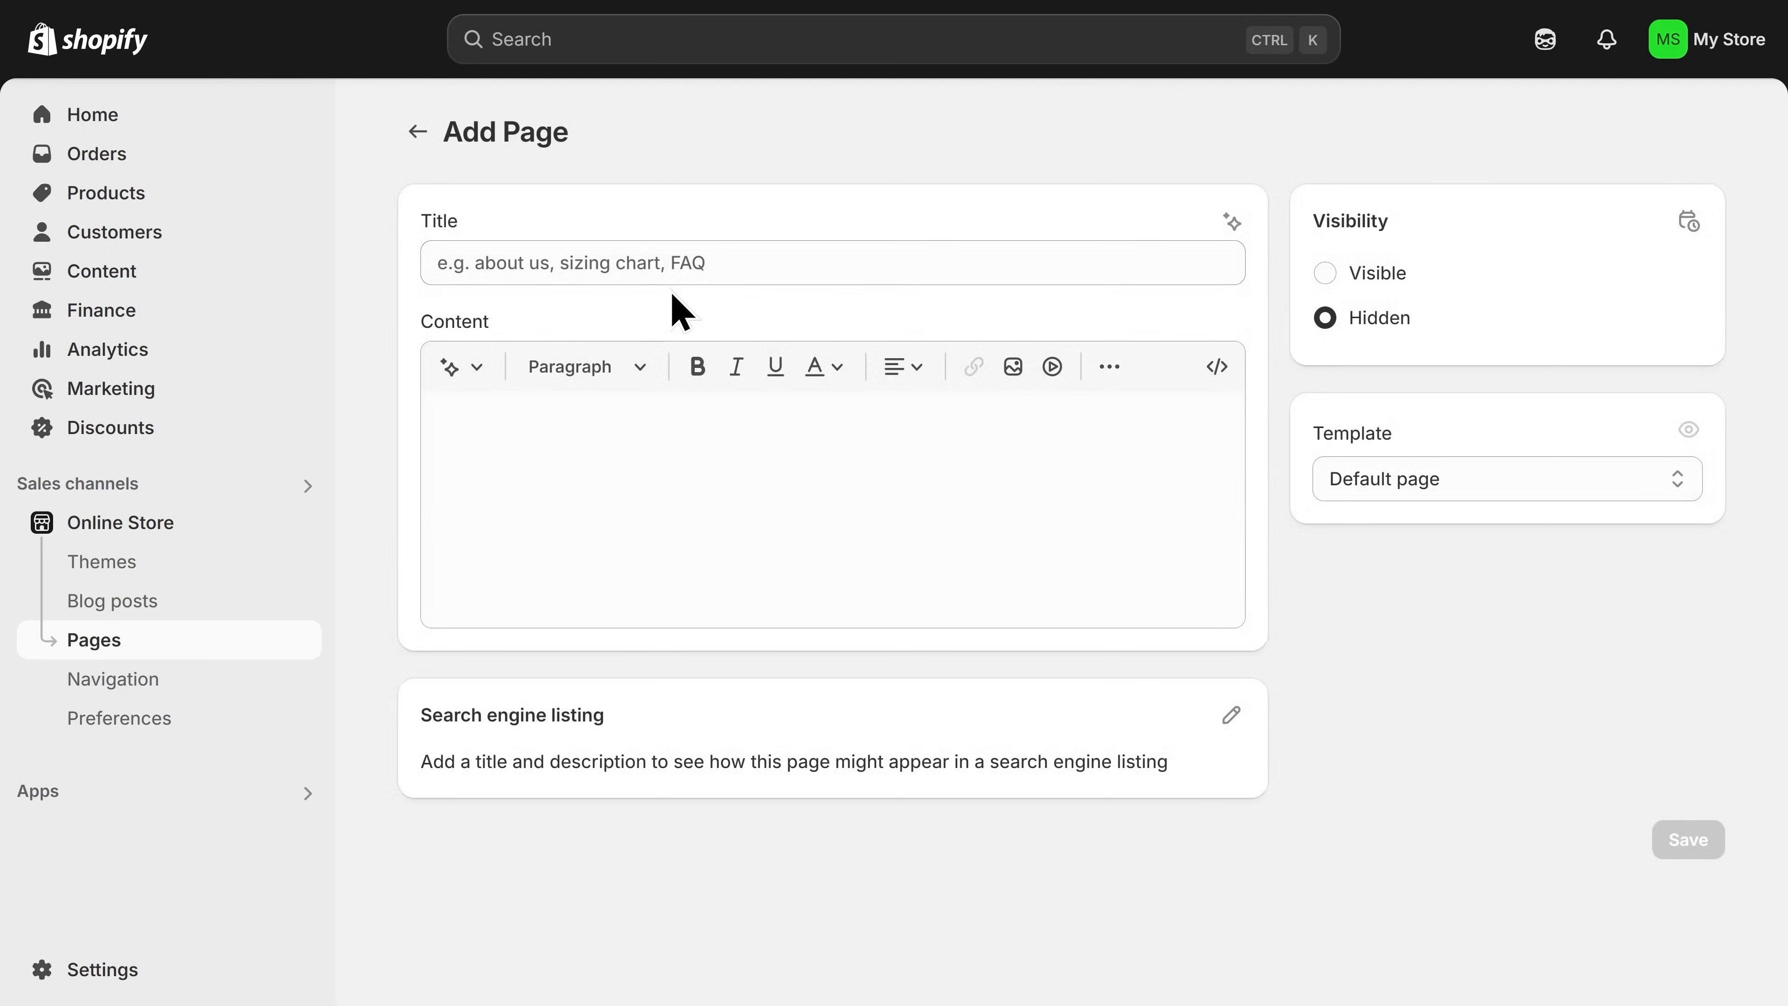
left_click(679, 261)
type("FAQ")
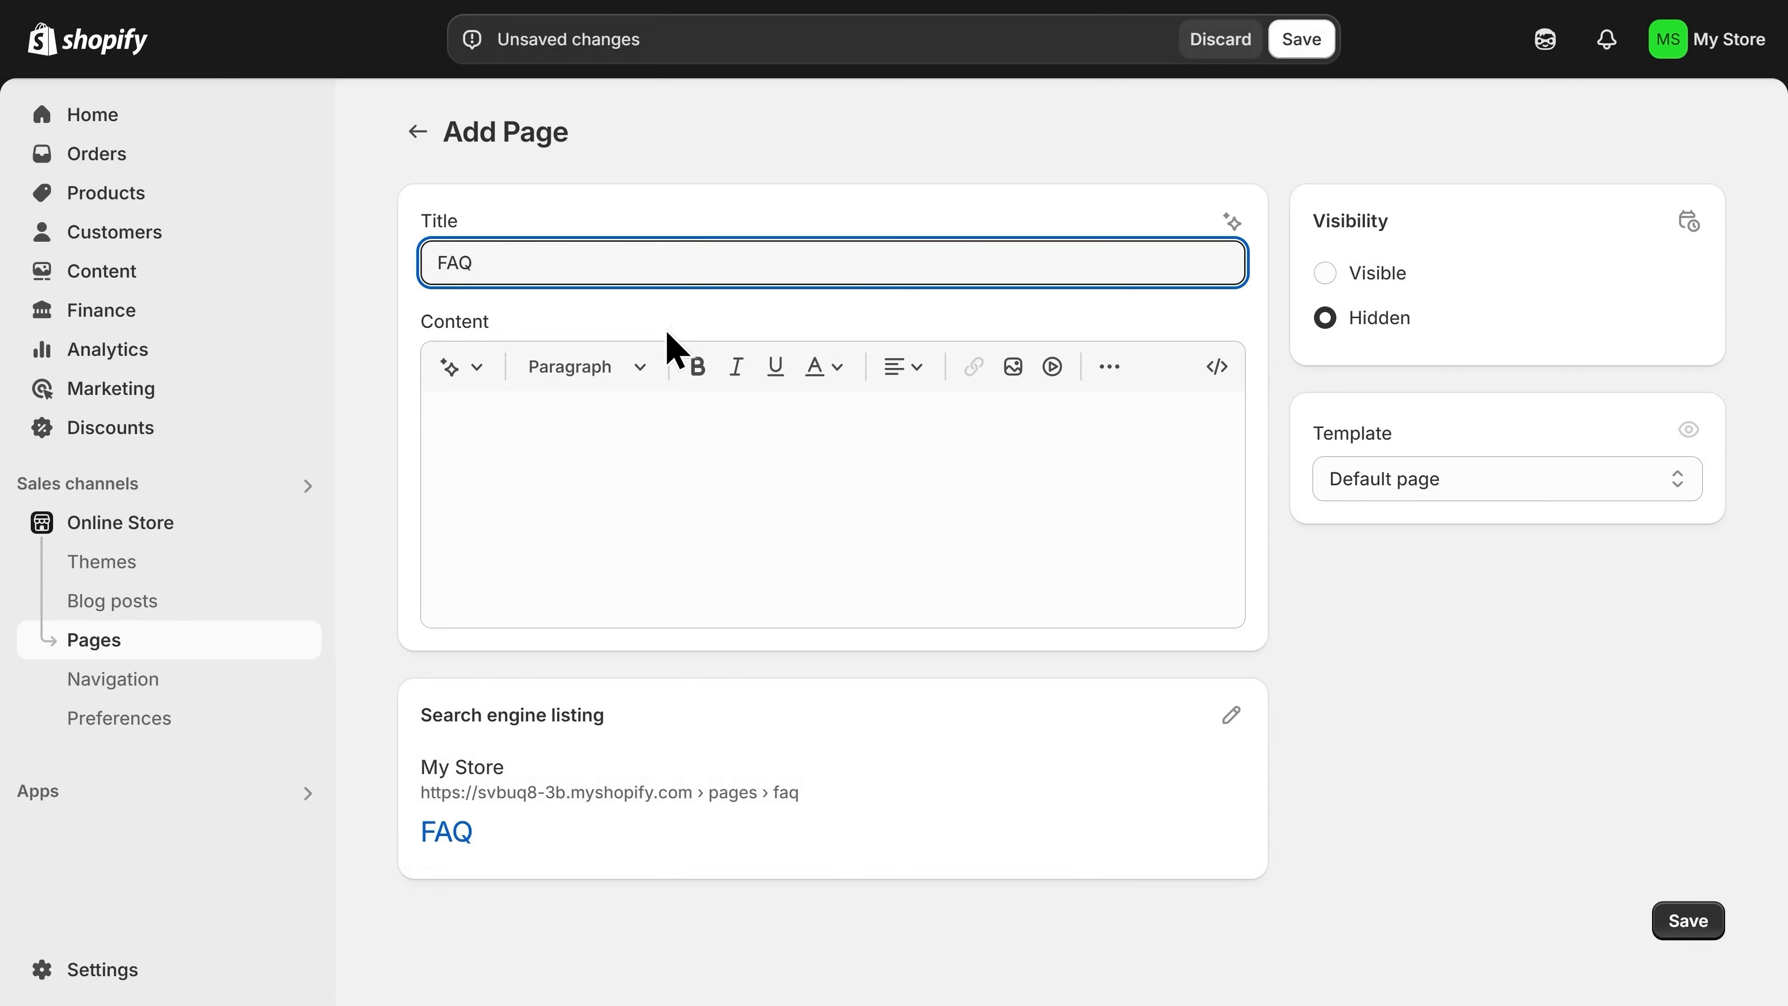
left_click(622, 404)
type("Fil")
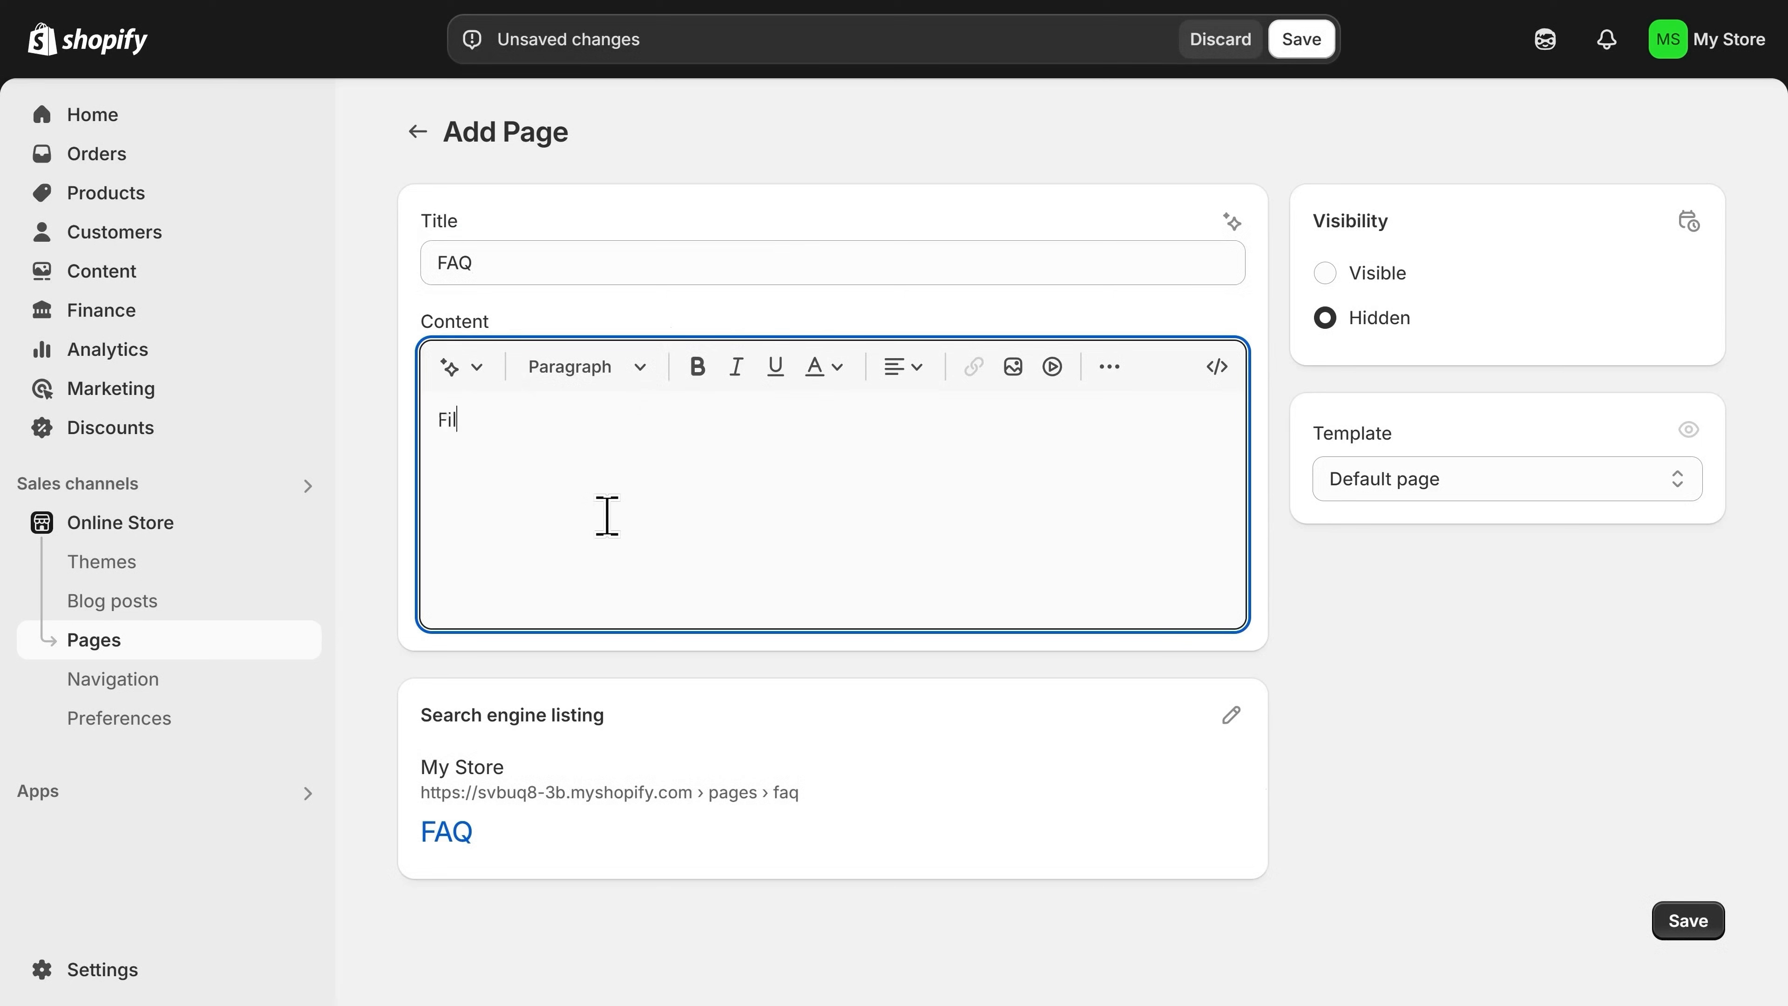
type("l in the content here")
left_click(1692, 927)
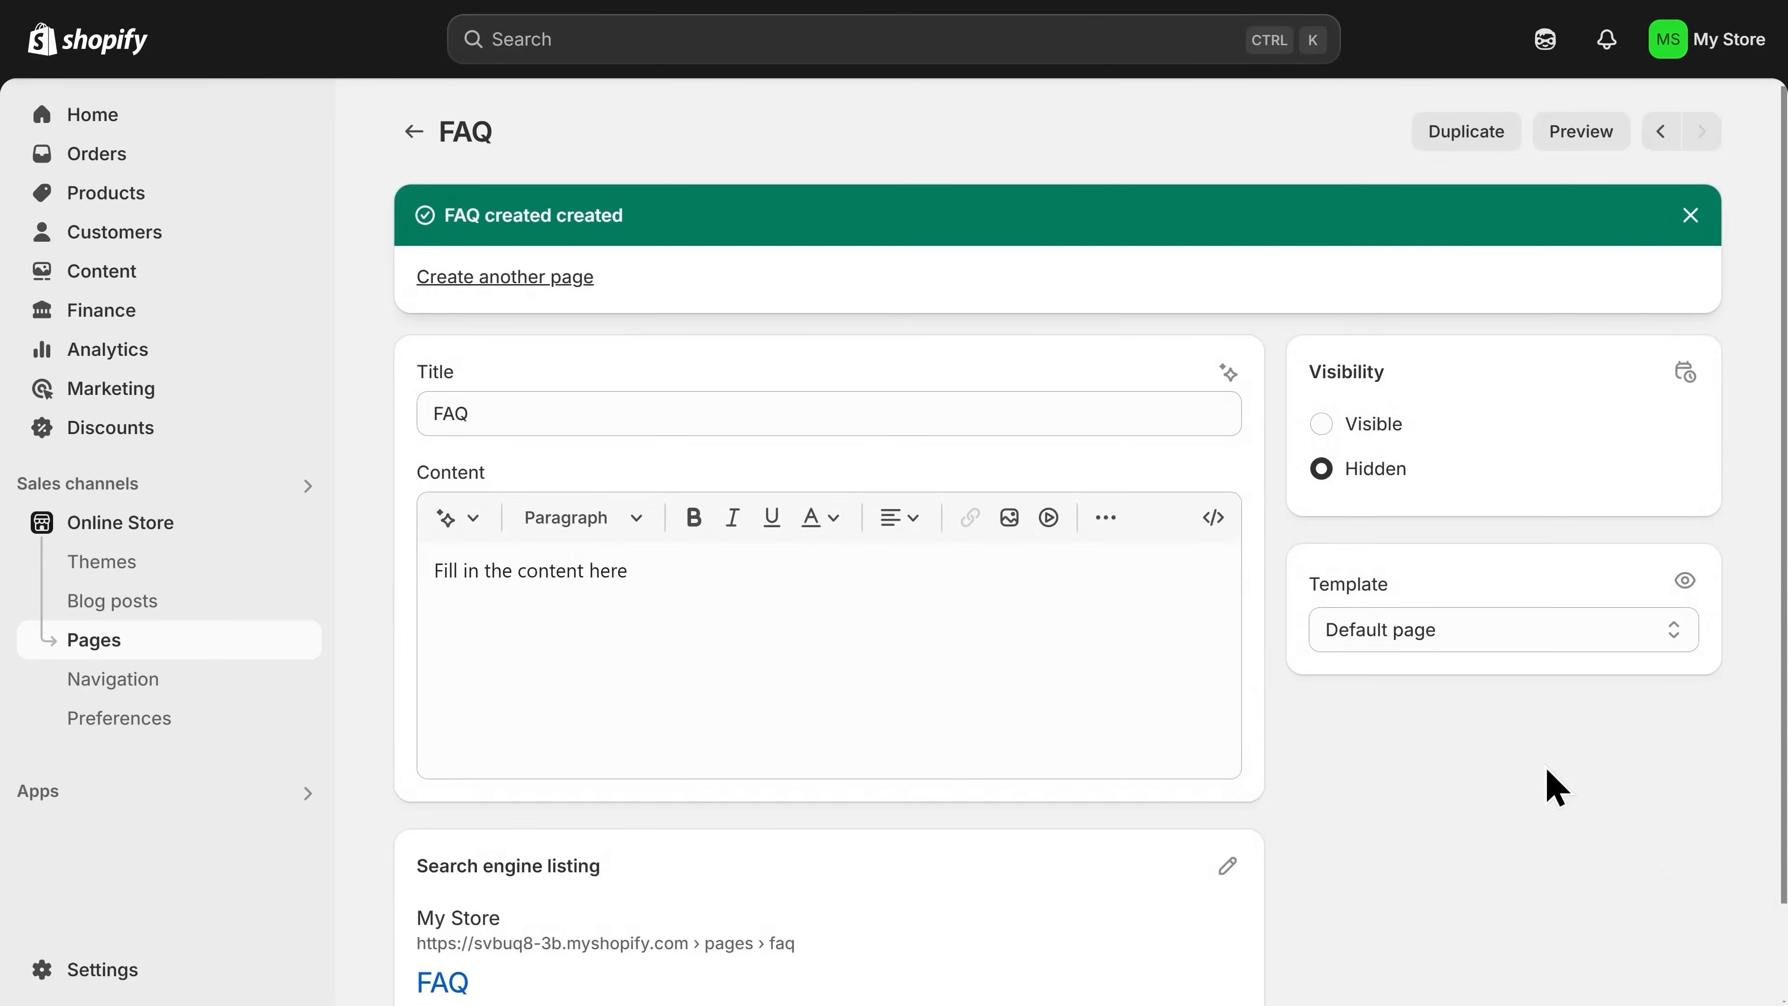
Add Terms of Service, Shipping Policy, Refund Policy, Privacy Policy and Contact Information links to the Footer menu and save it.
left_click(141, 682)
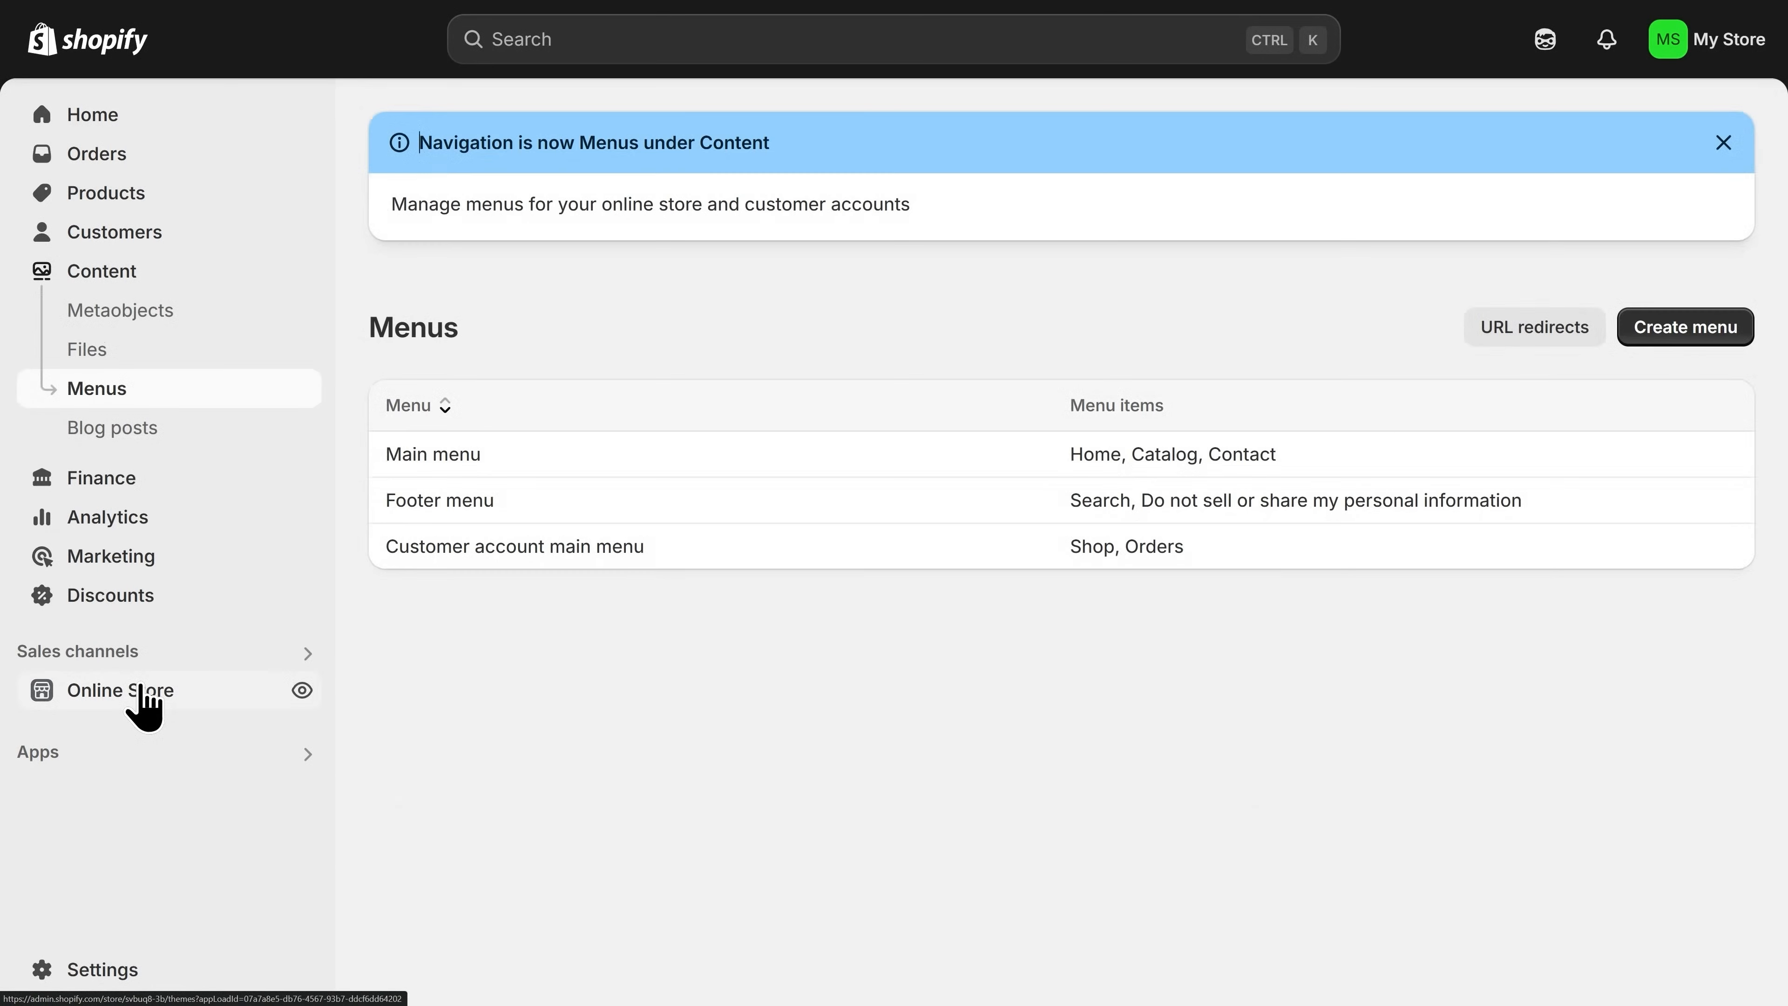
left_click(448, 501)
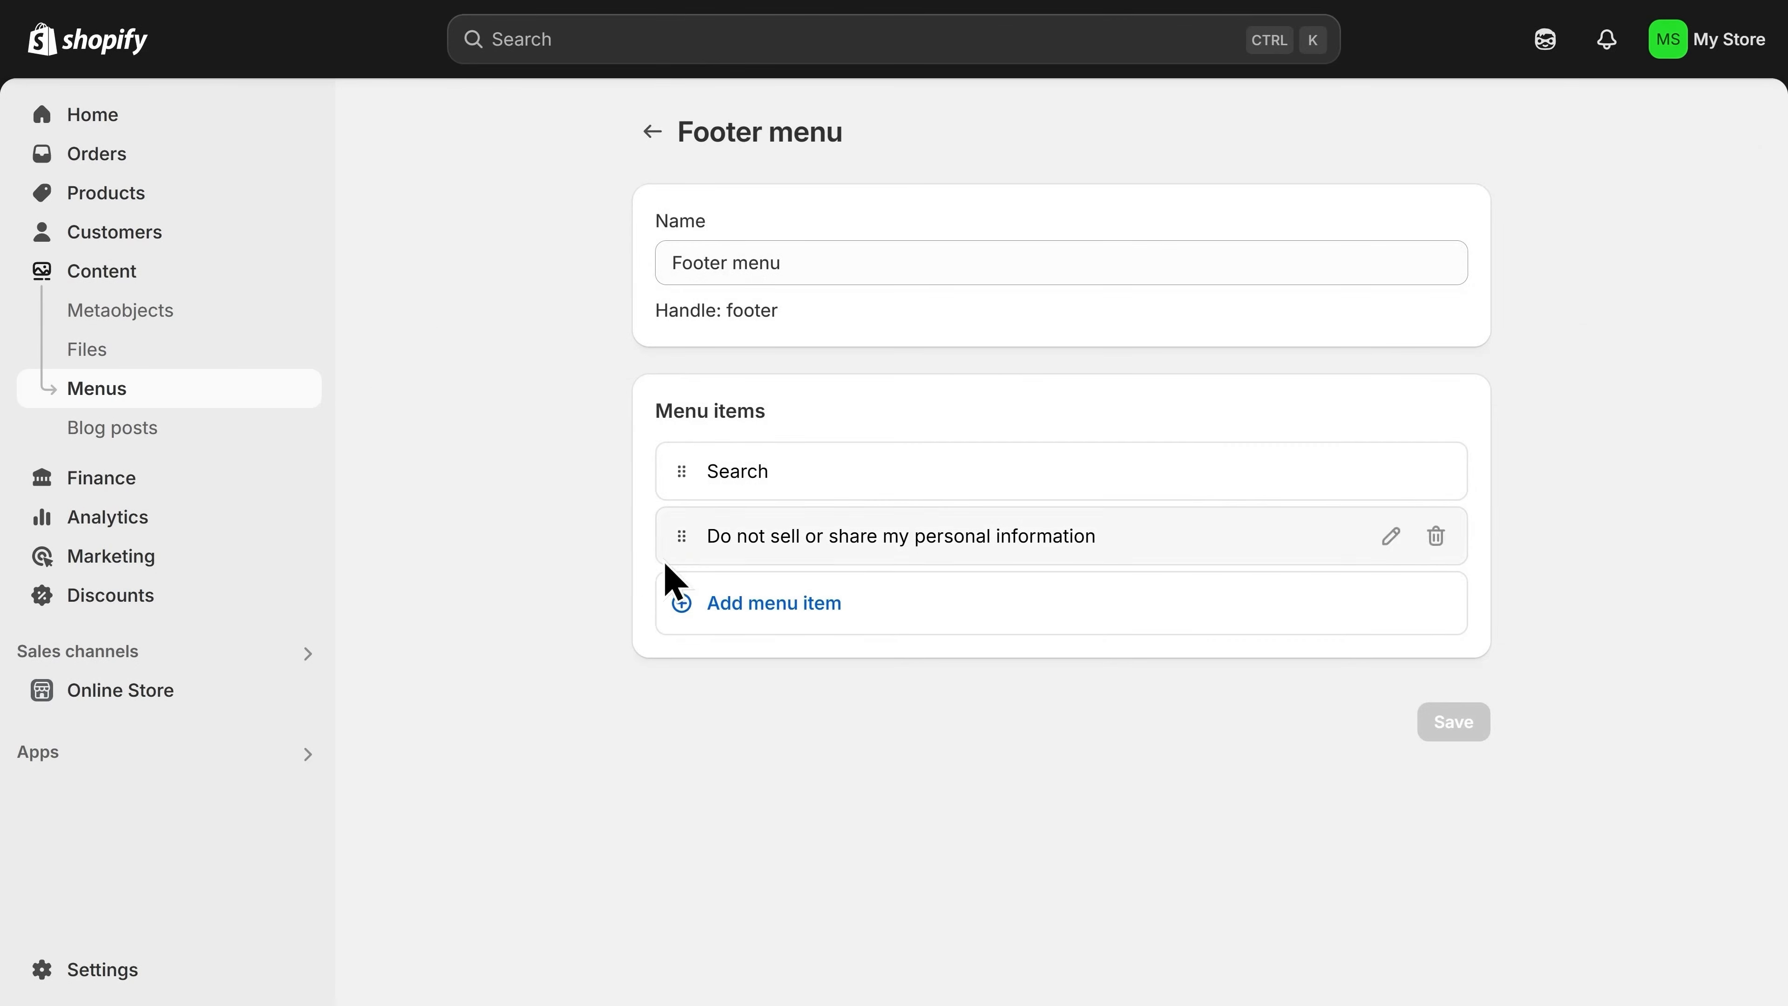
left_click(780, 606)
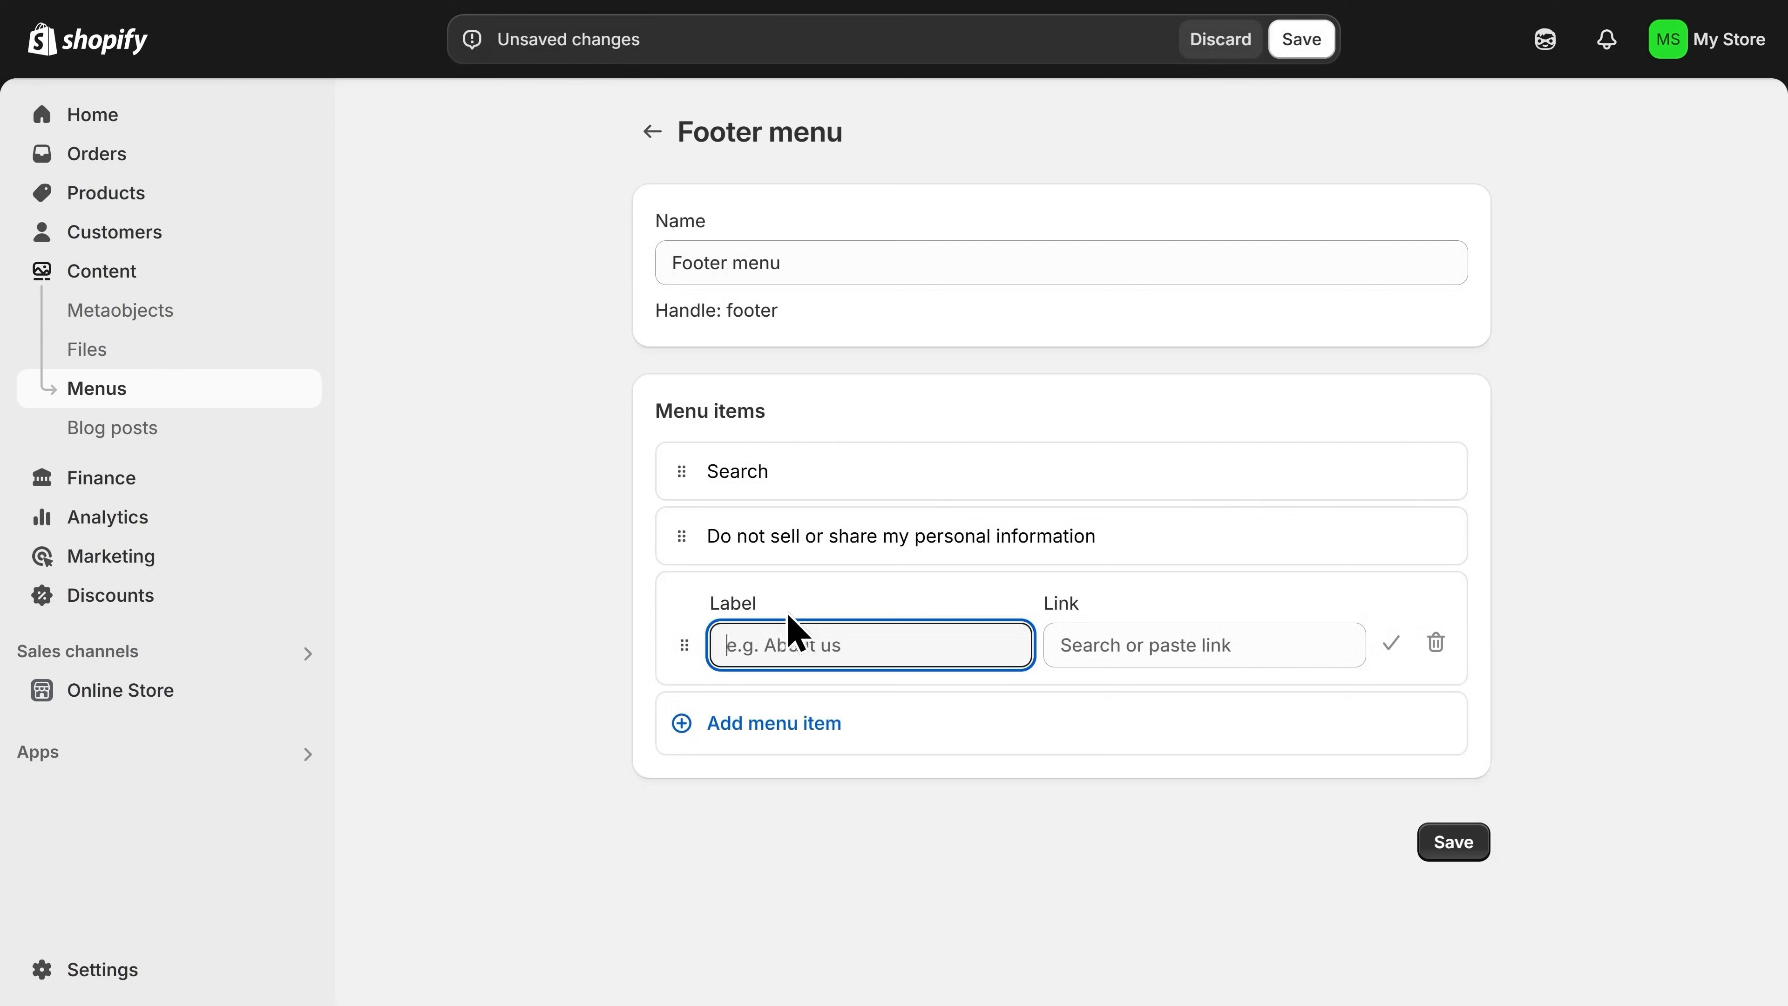
left_click(1148, 647)
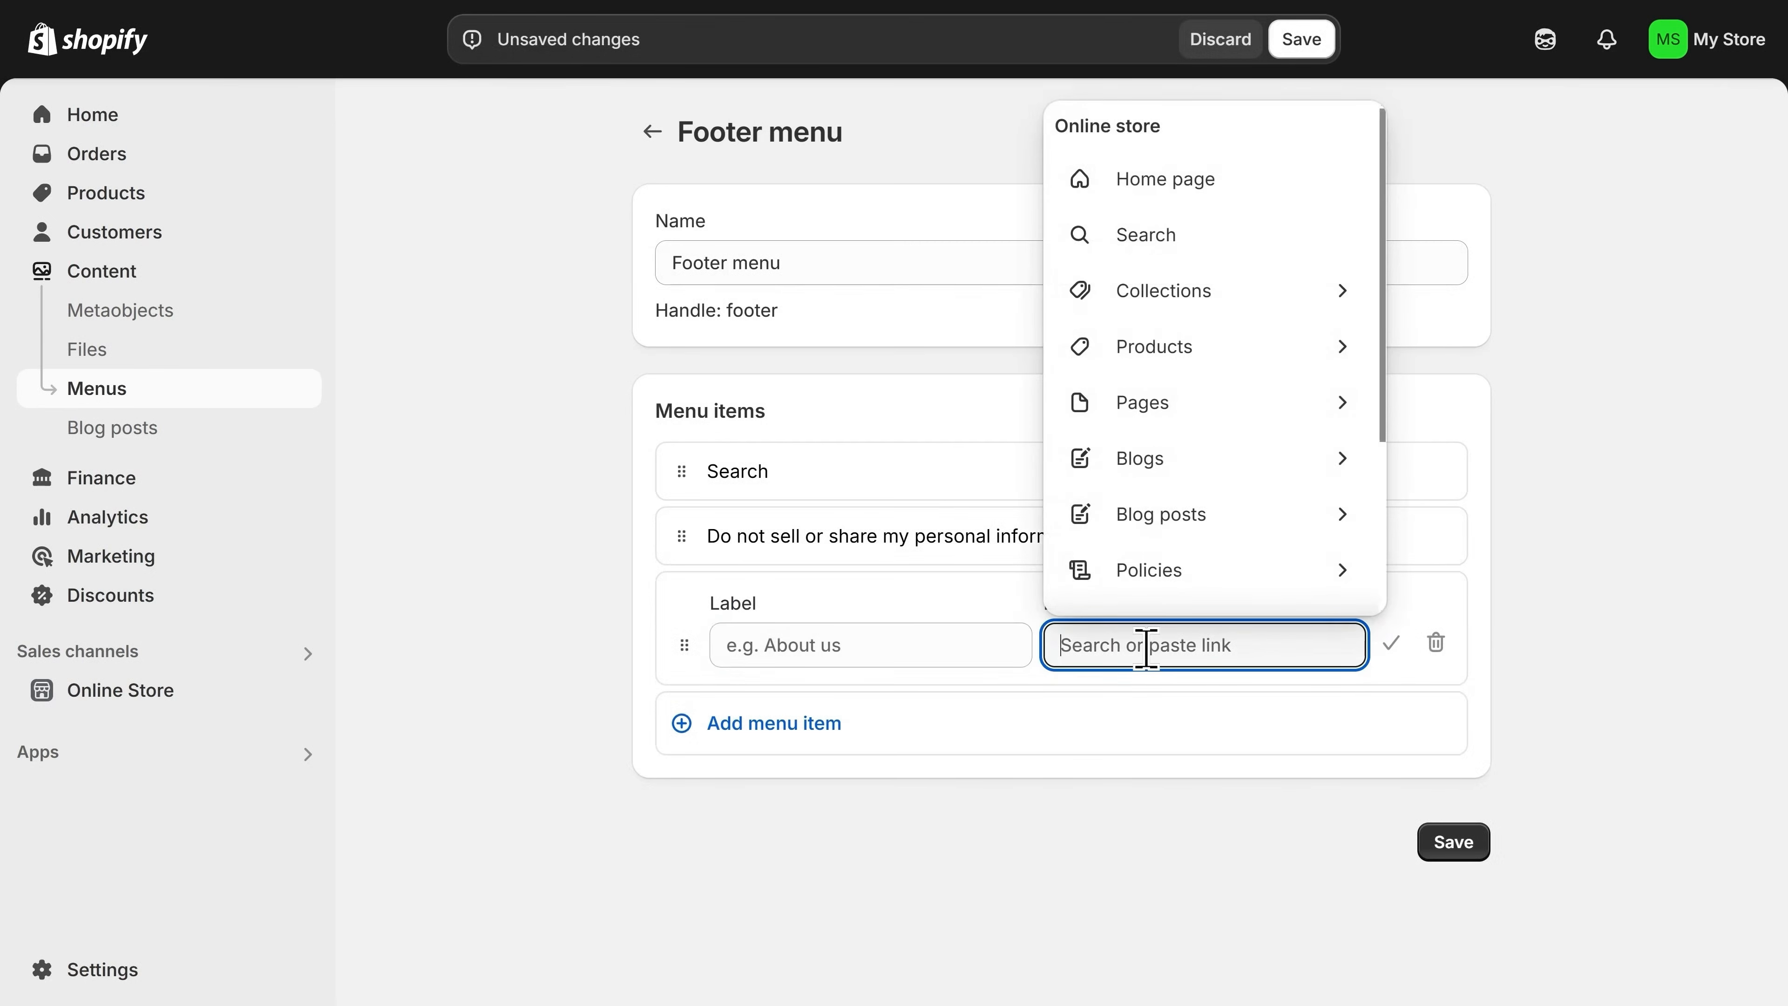
left_click(1162, 586)
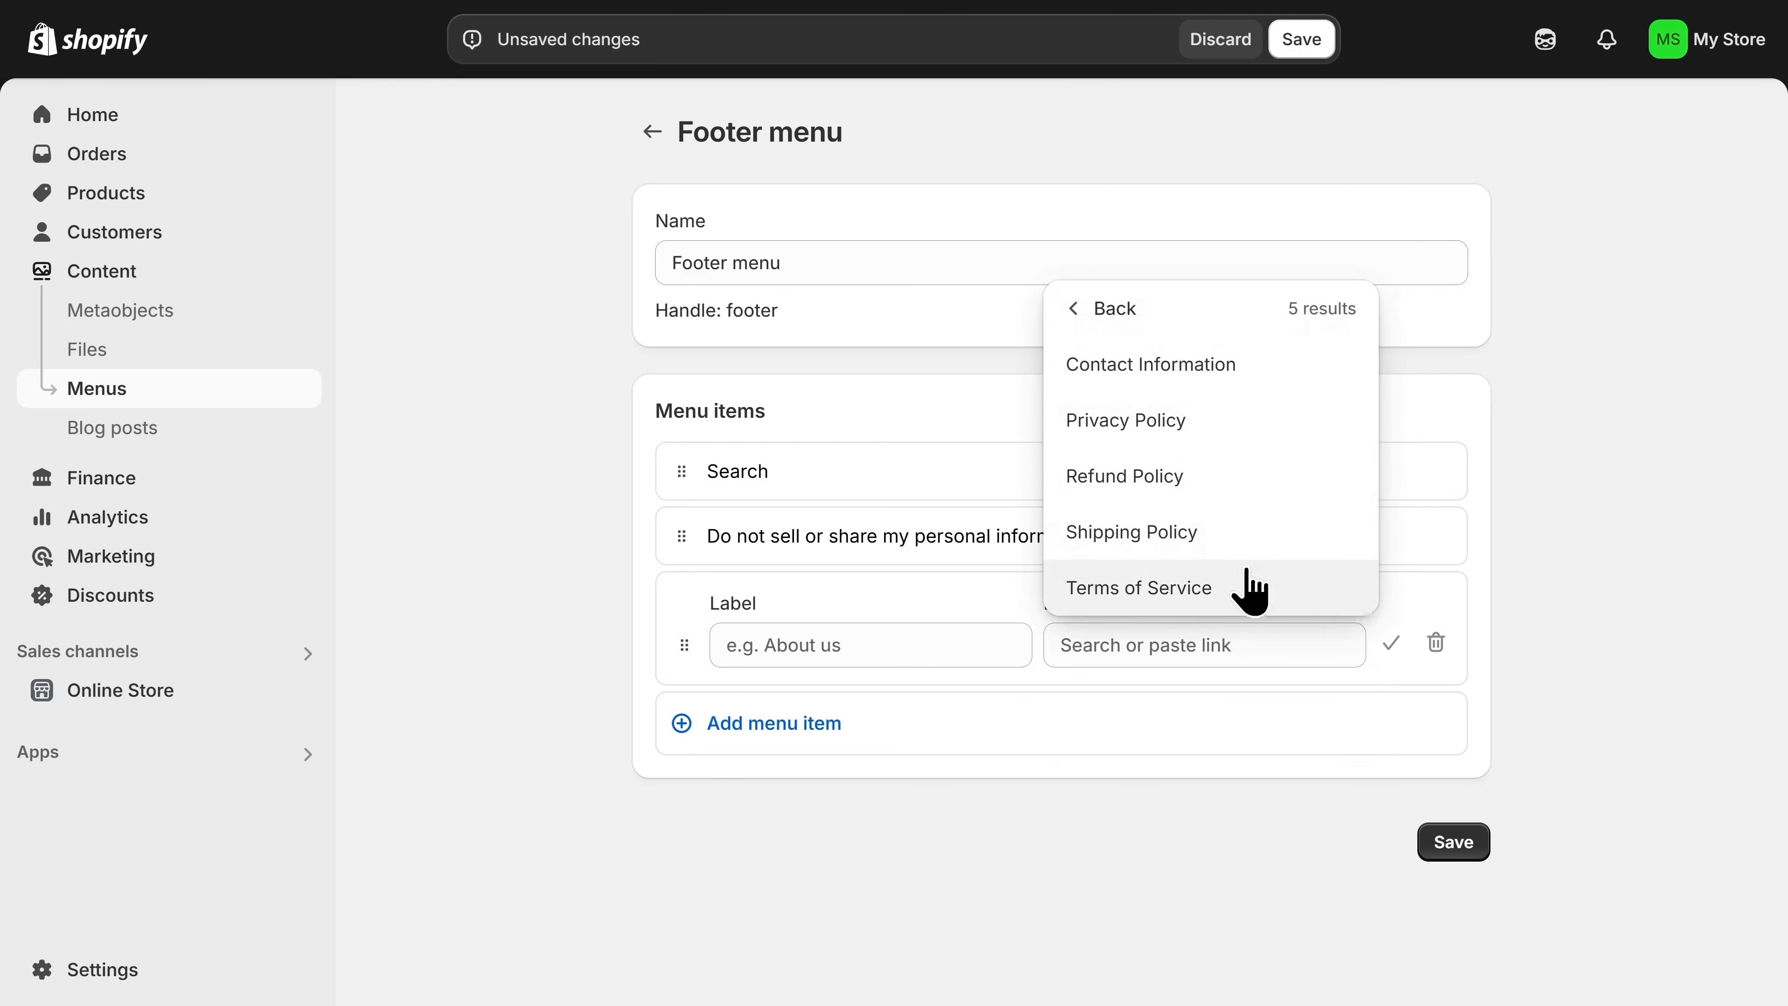
left_click(1250, 588)
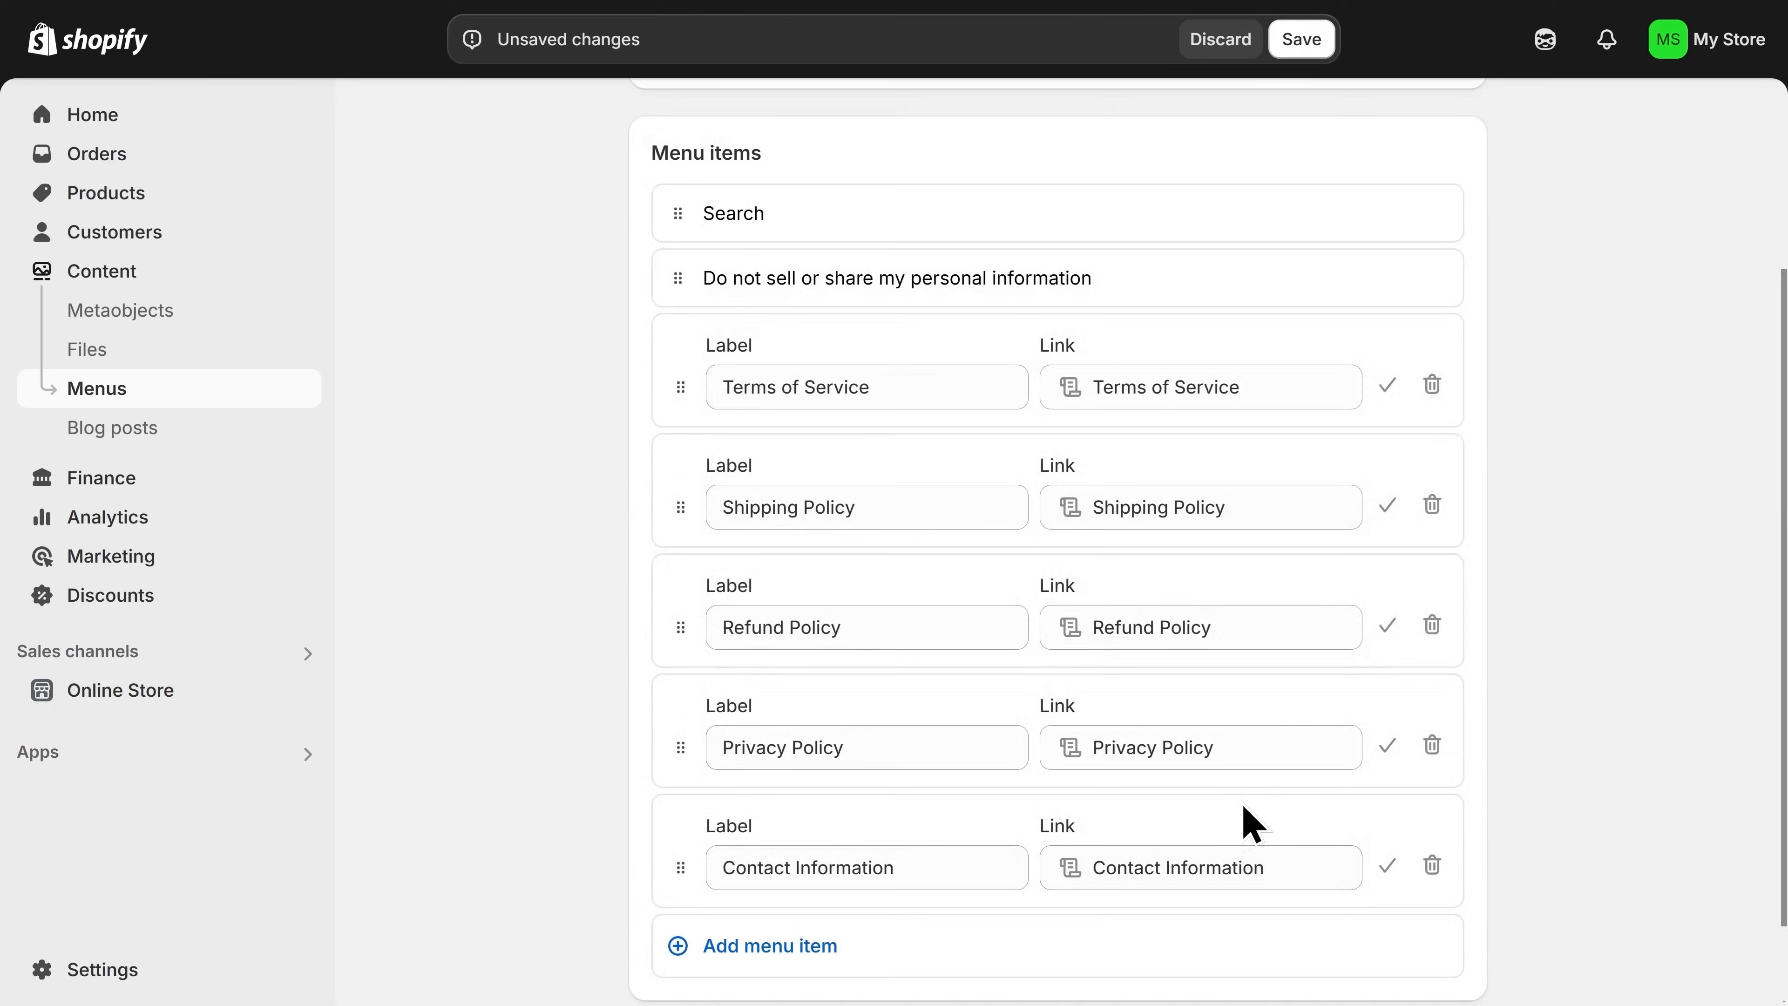
scroll(1250, 820, "down", 2)
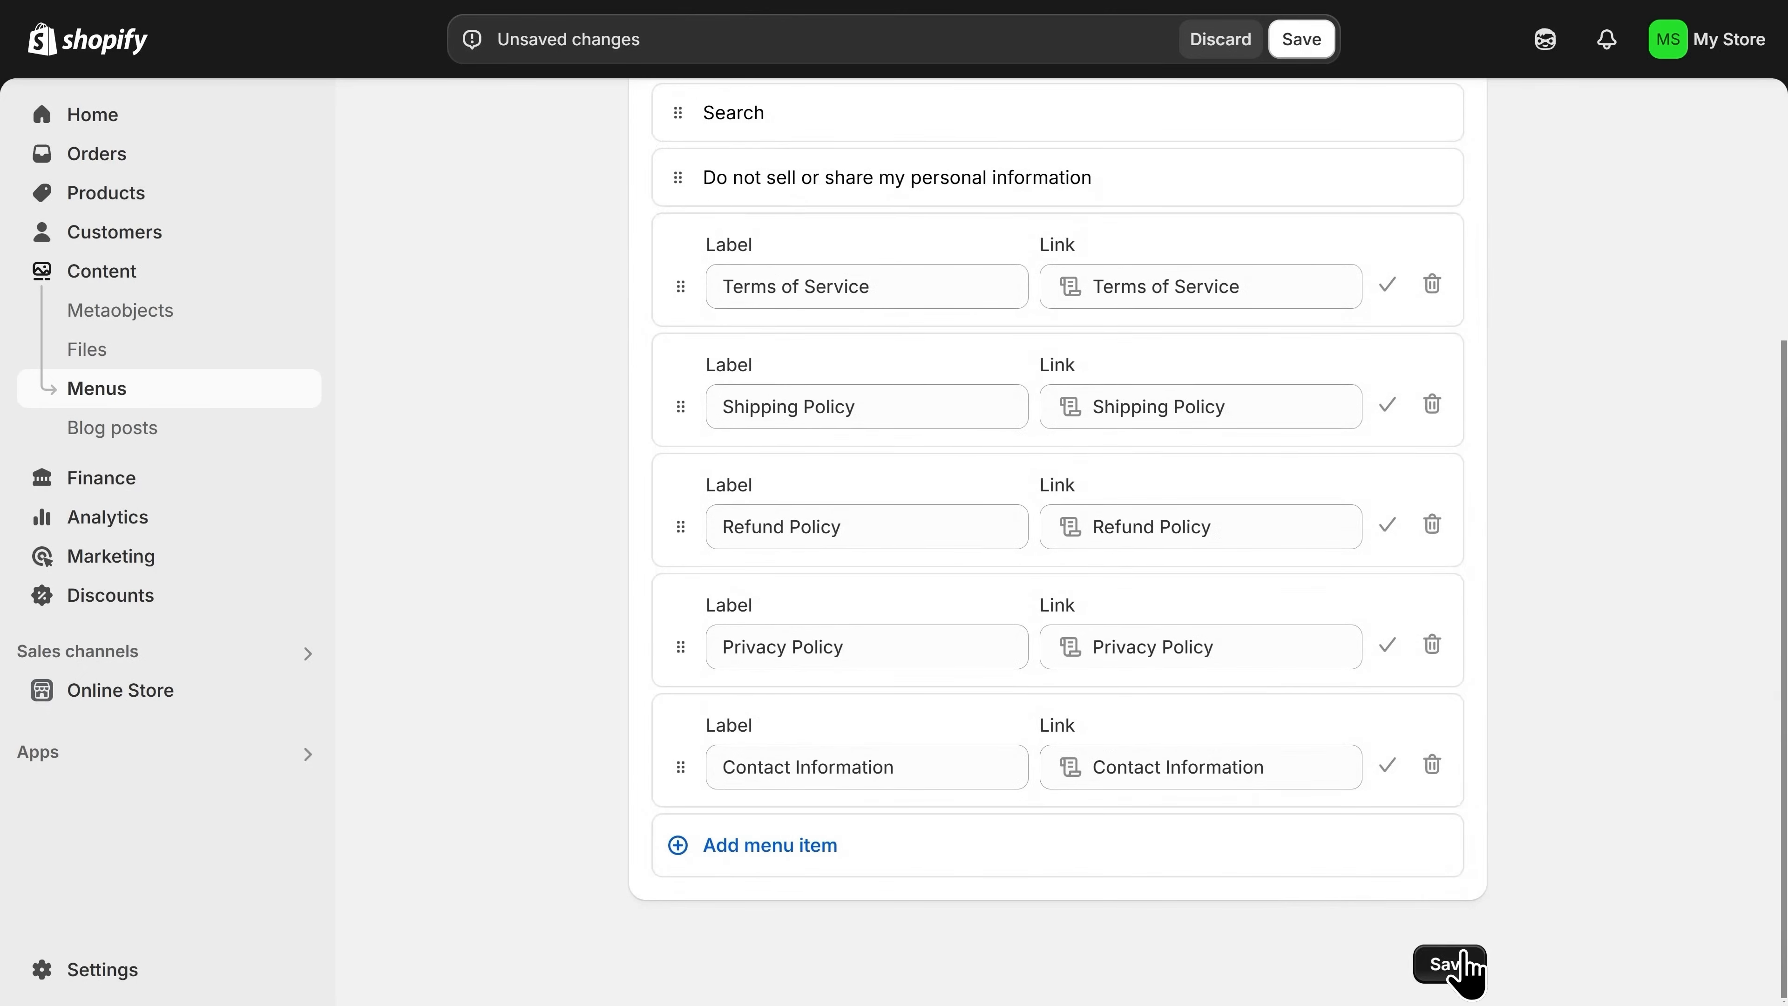
left_click(1463, 959)
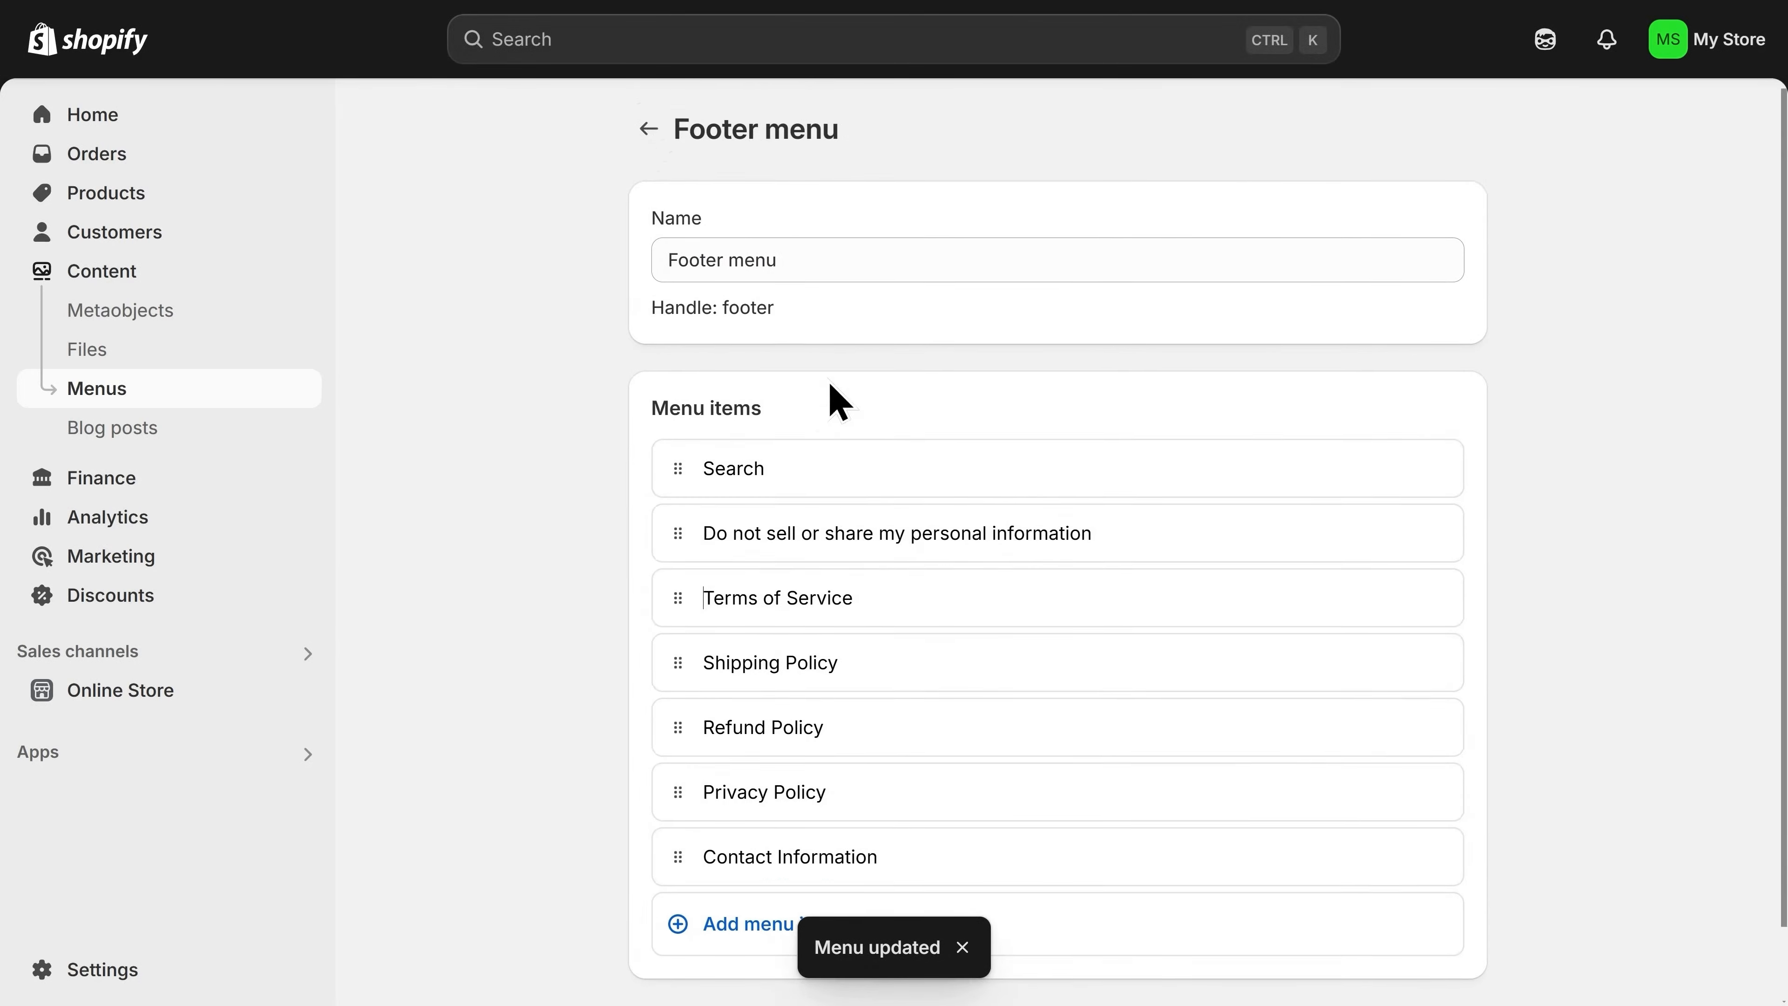
left_click(646, 130)
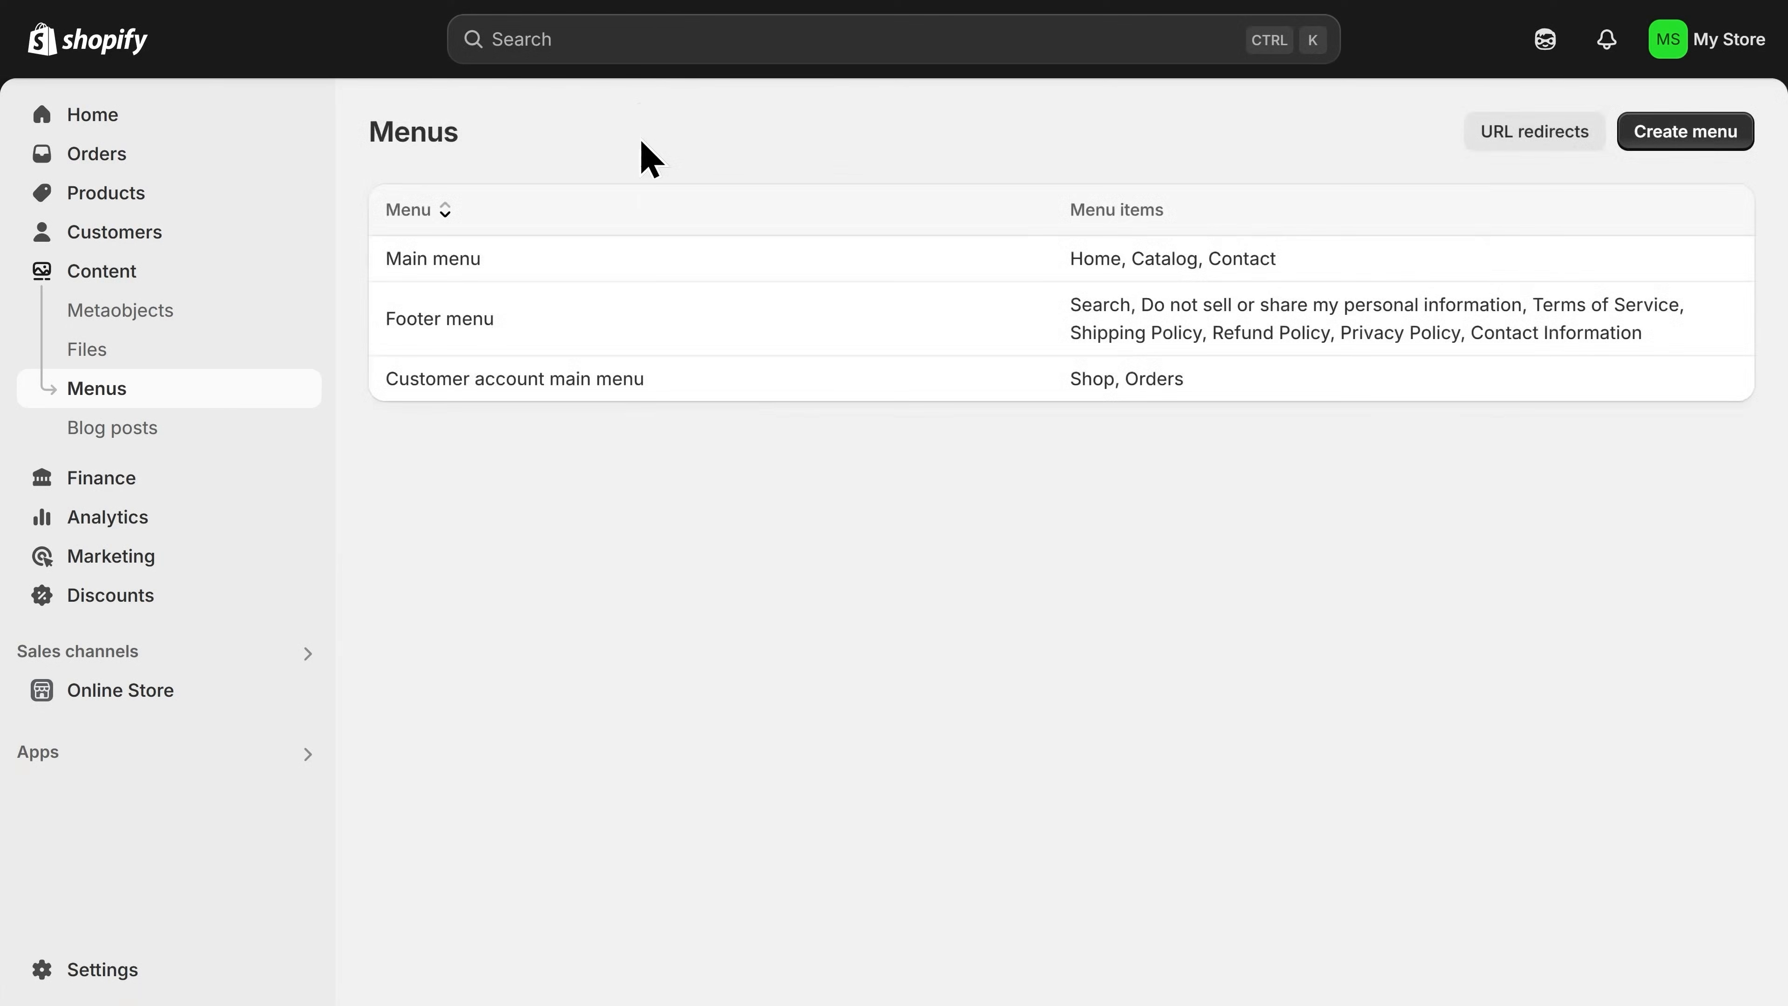
Add Golden Retriever Tees and All products to the Main menu as items nested under Catalog.
left_click(442, 261)
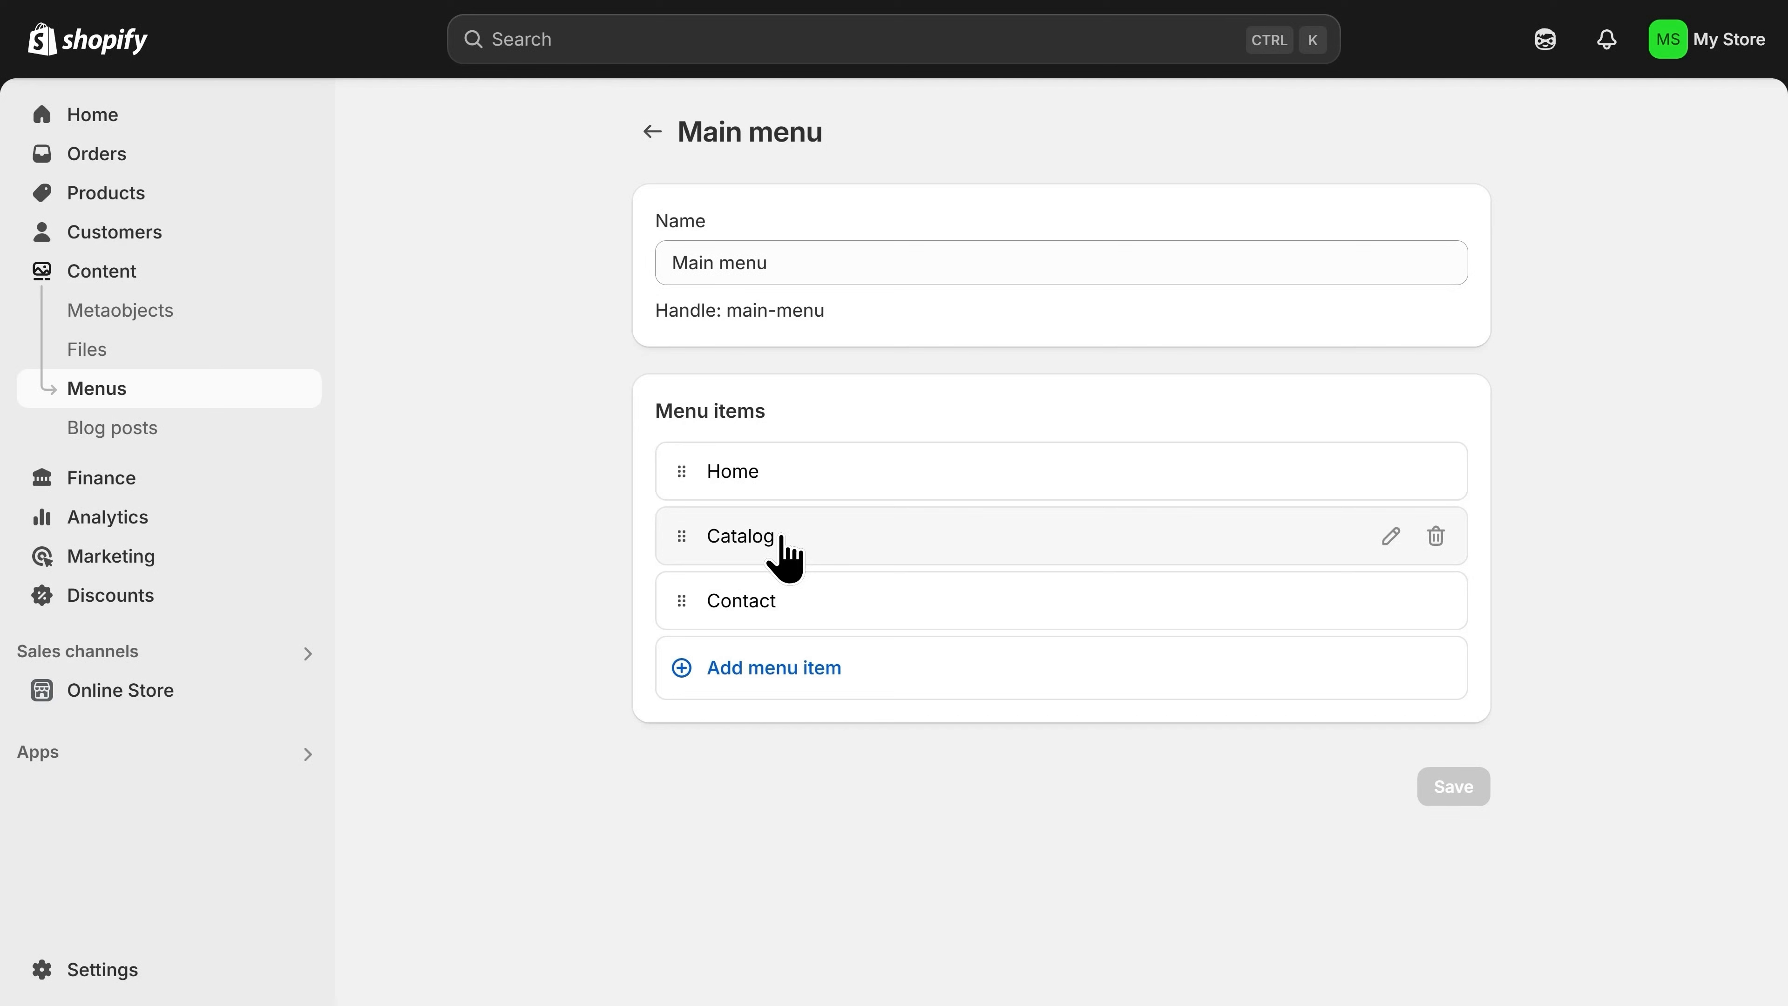
left_click(854, 698)
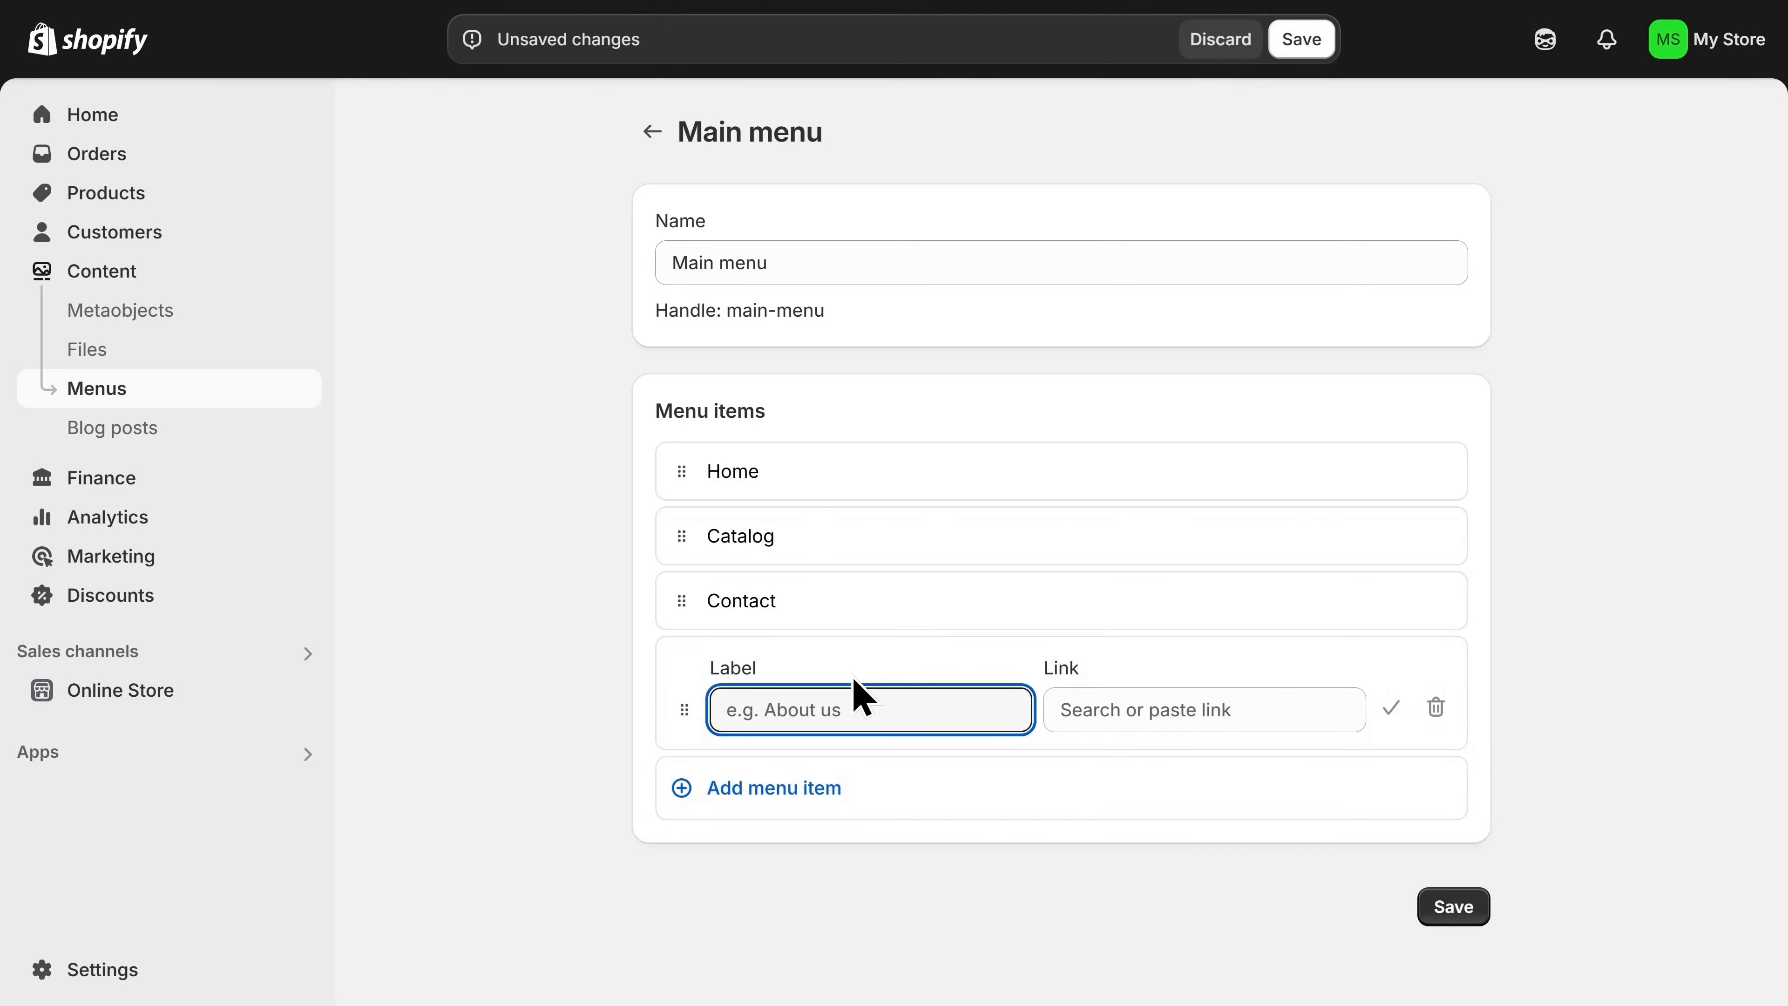
left_click(1158, 711)
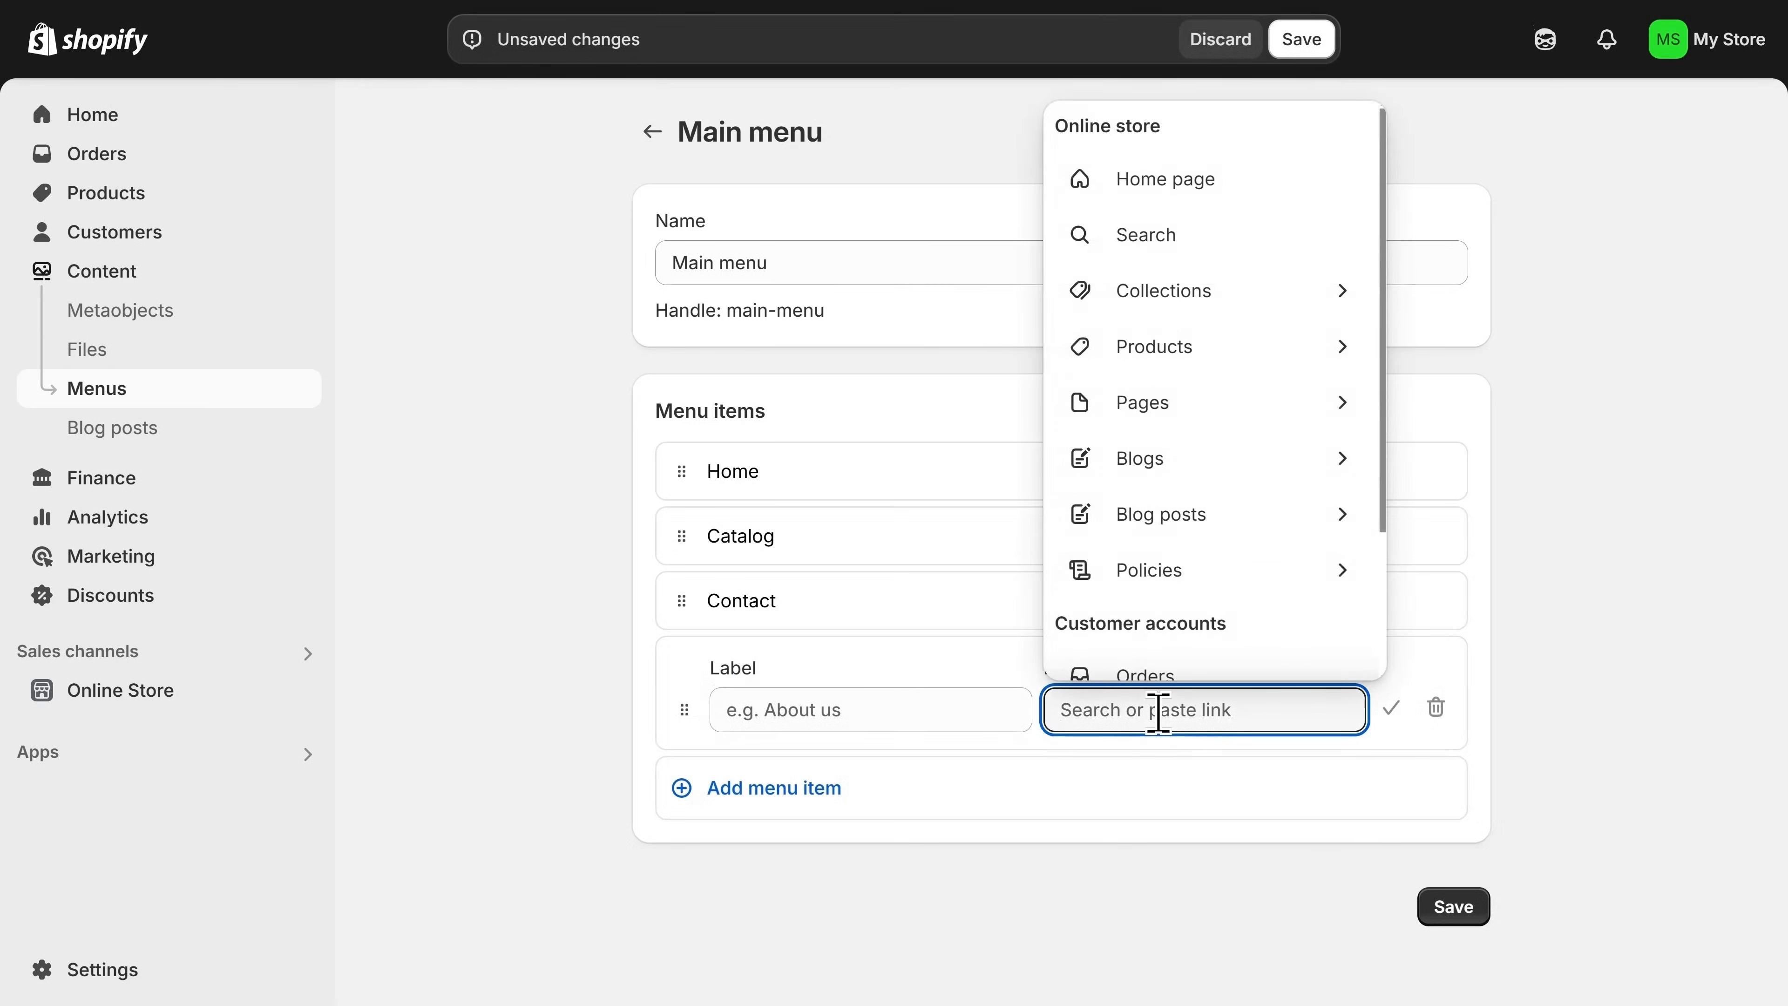
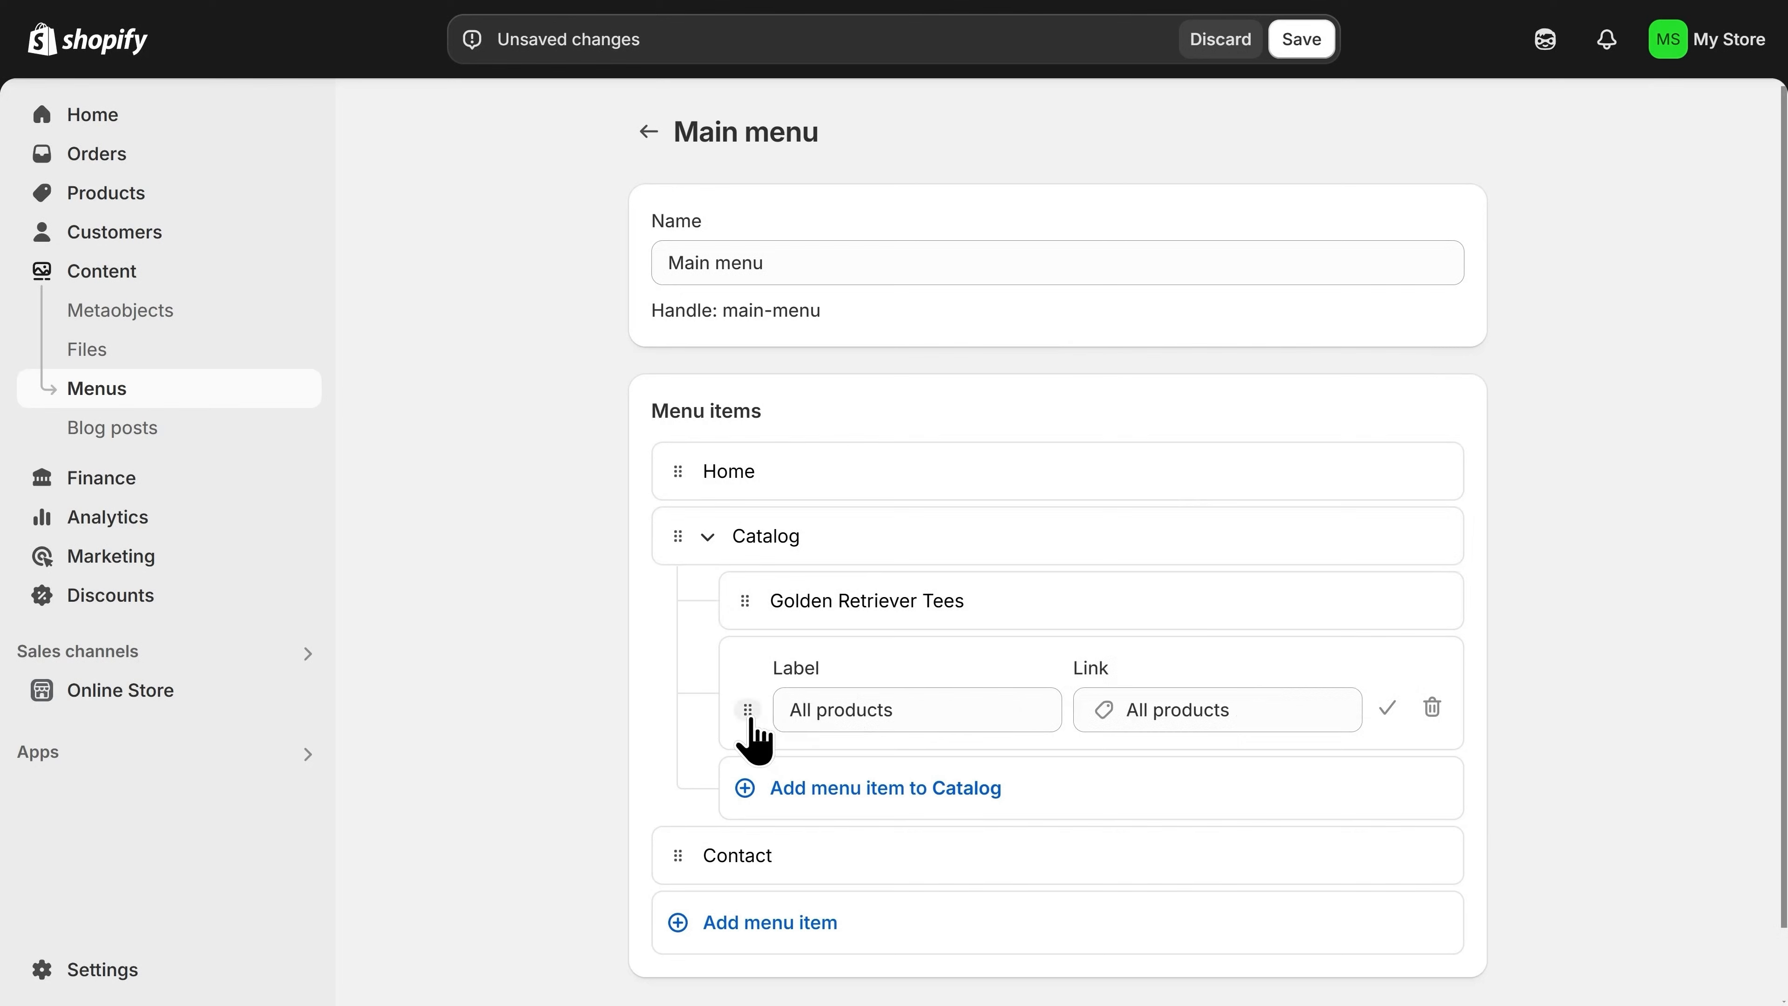
left_click_drag(748, 710, 762, 723)
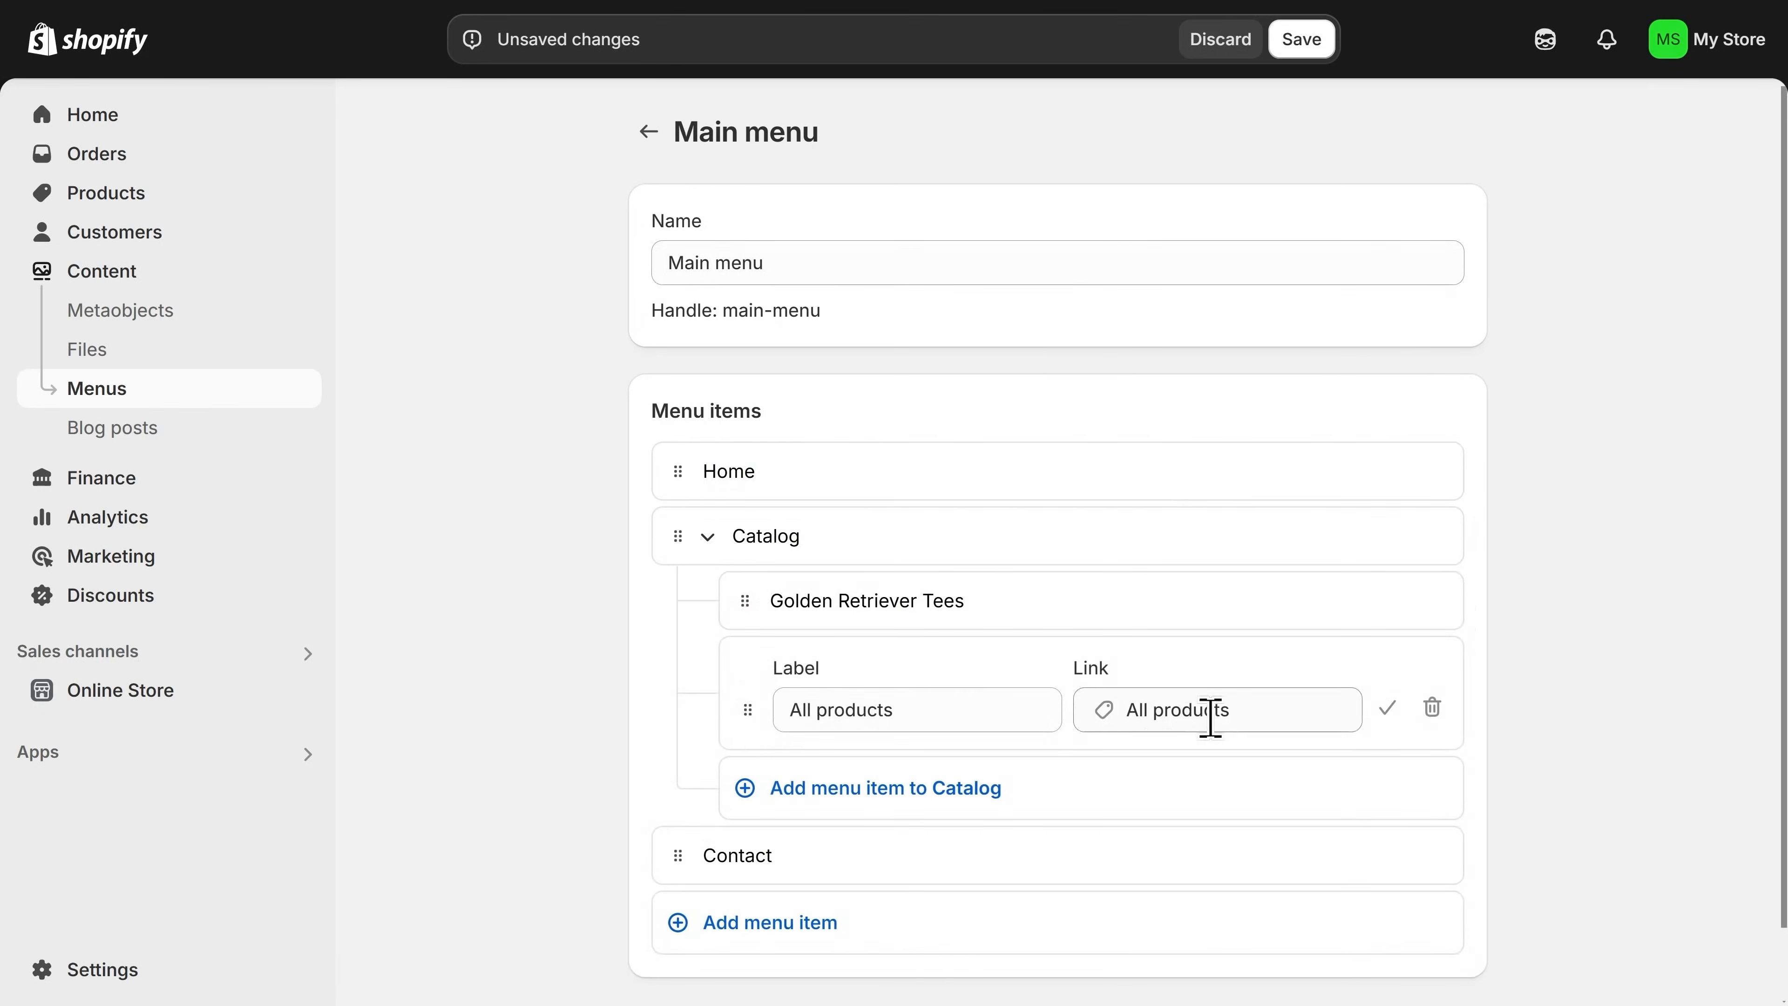
left_click(1387, 706)
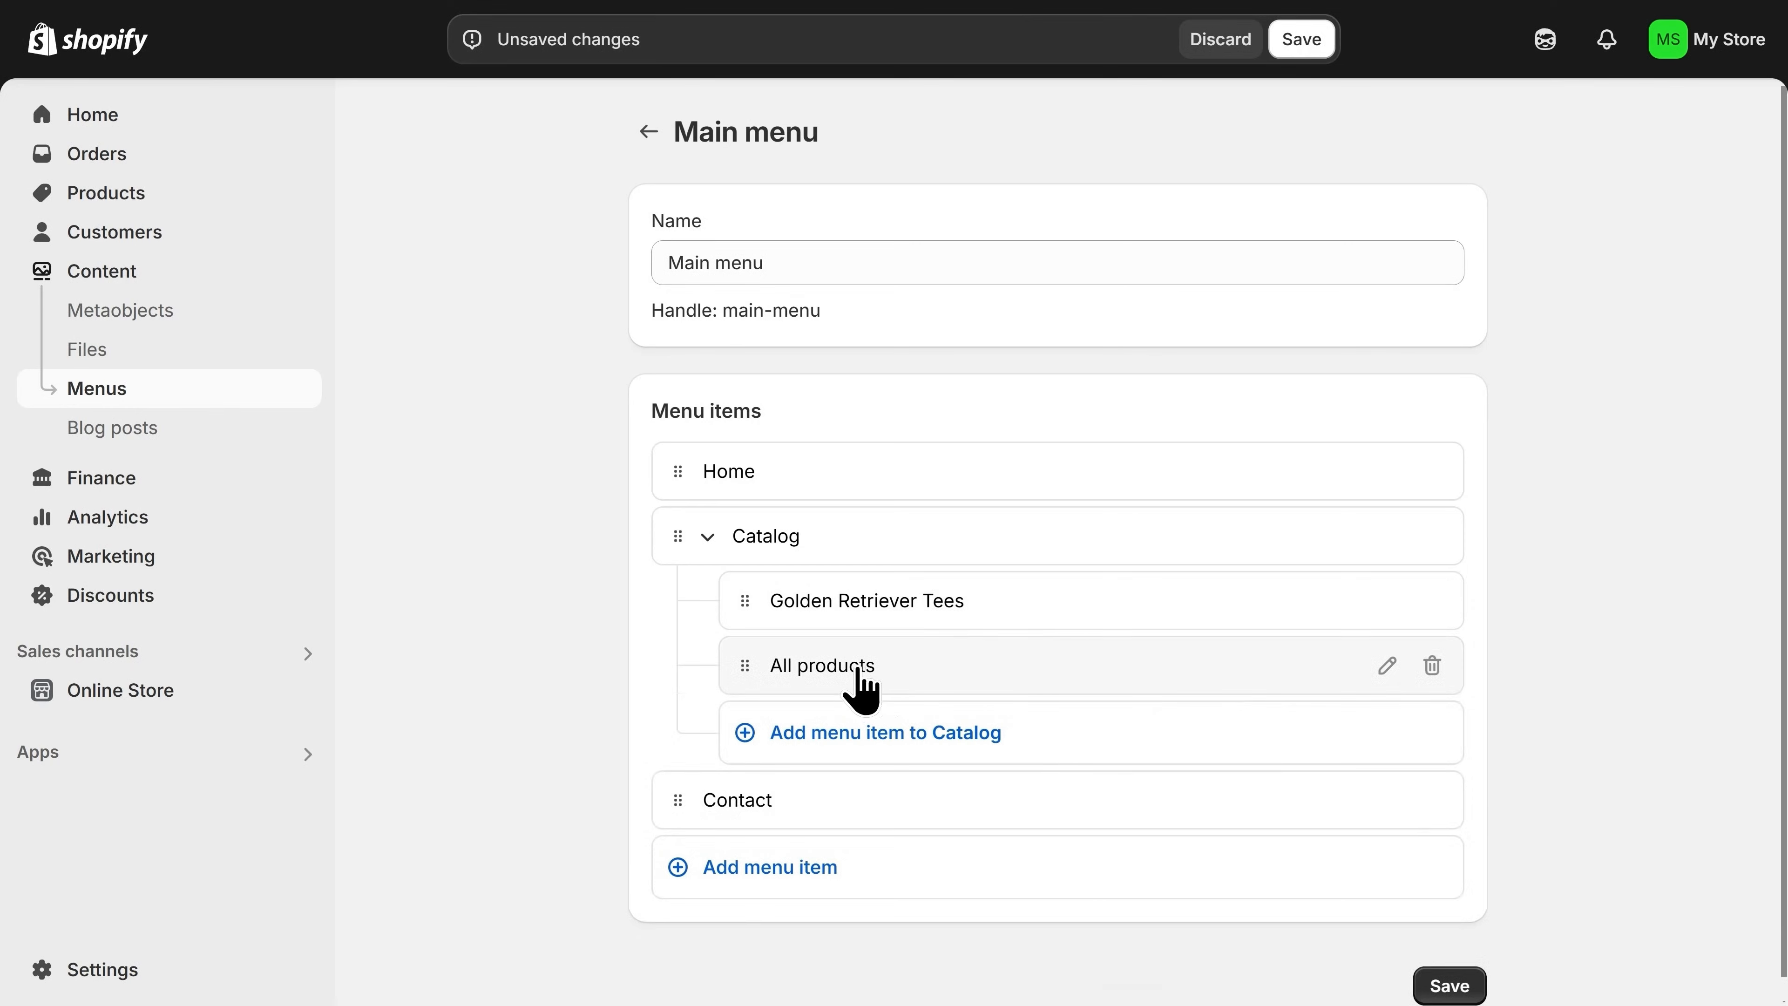
Expand and collapse Catalog to check its nested items, and save the Main menu.
left_click(703, 545)
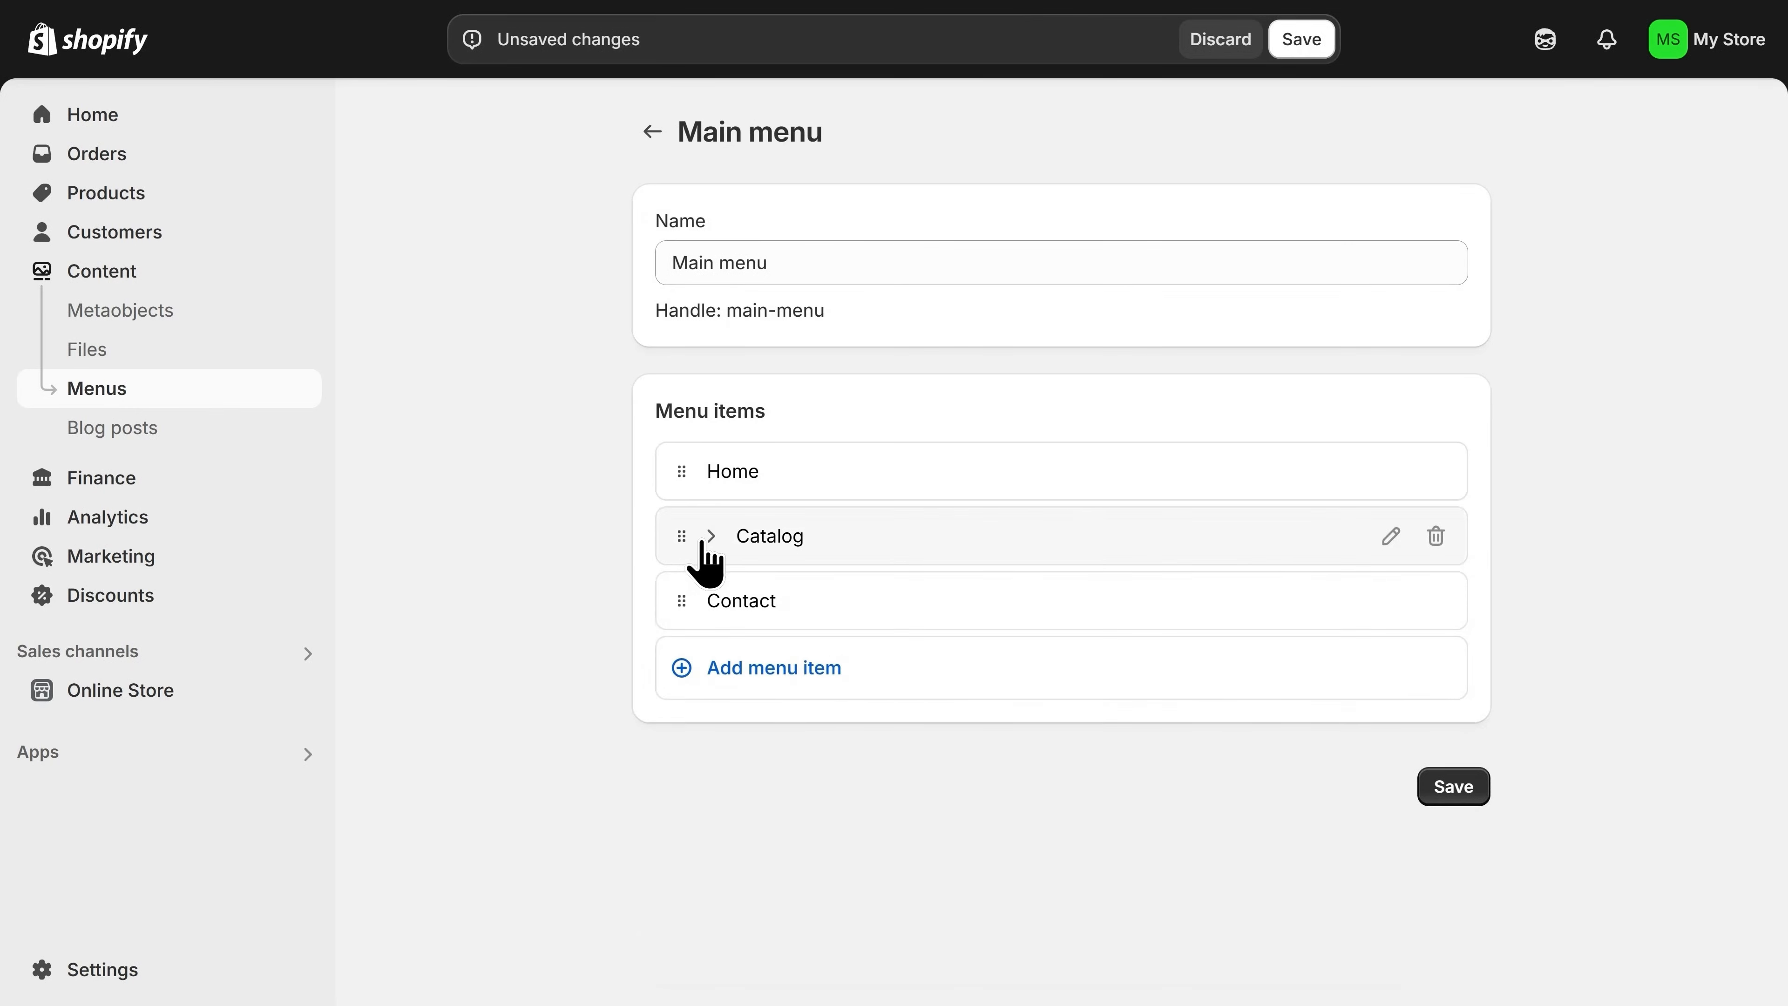
left_click(703, 544)
left_click(703, 544)
left_click(703, 544)
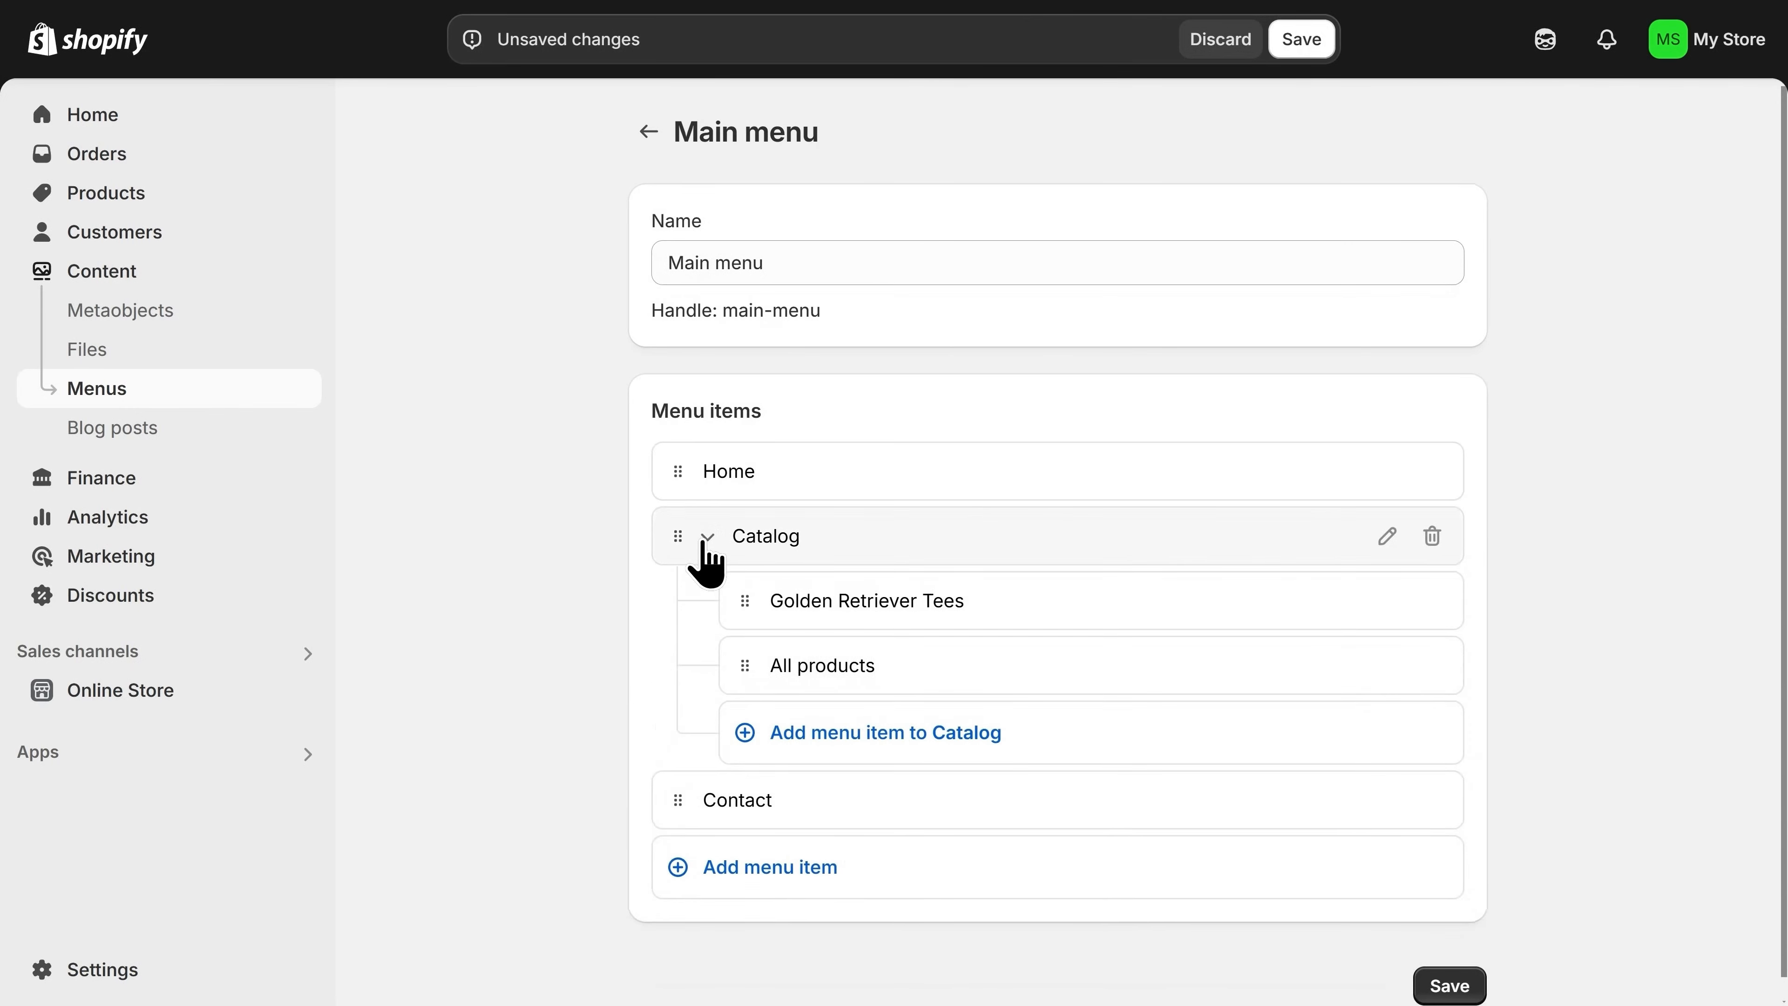
left_click(703, 544)
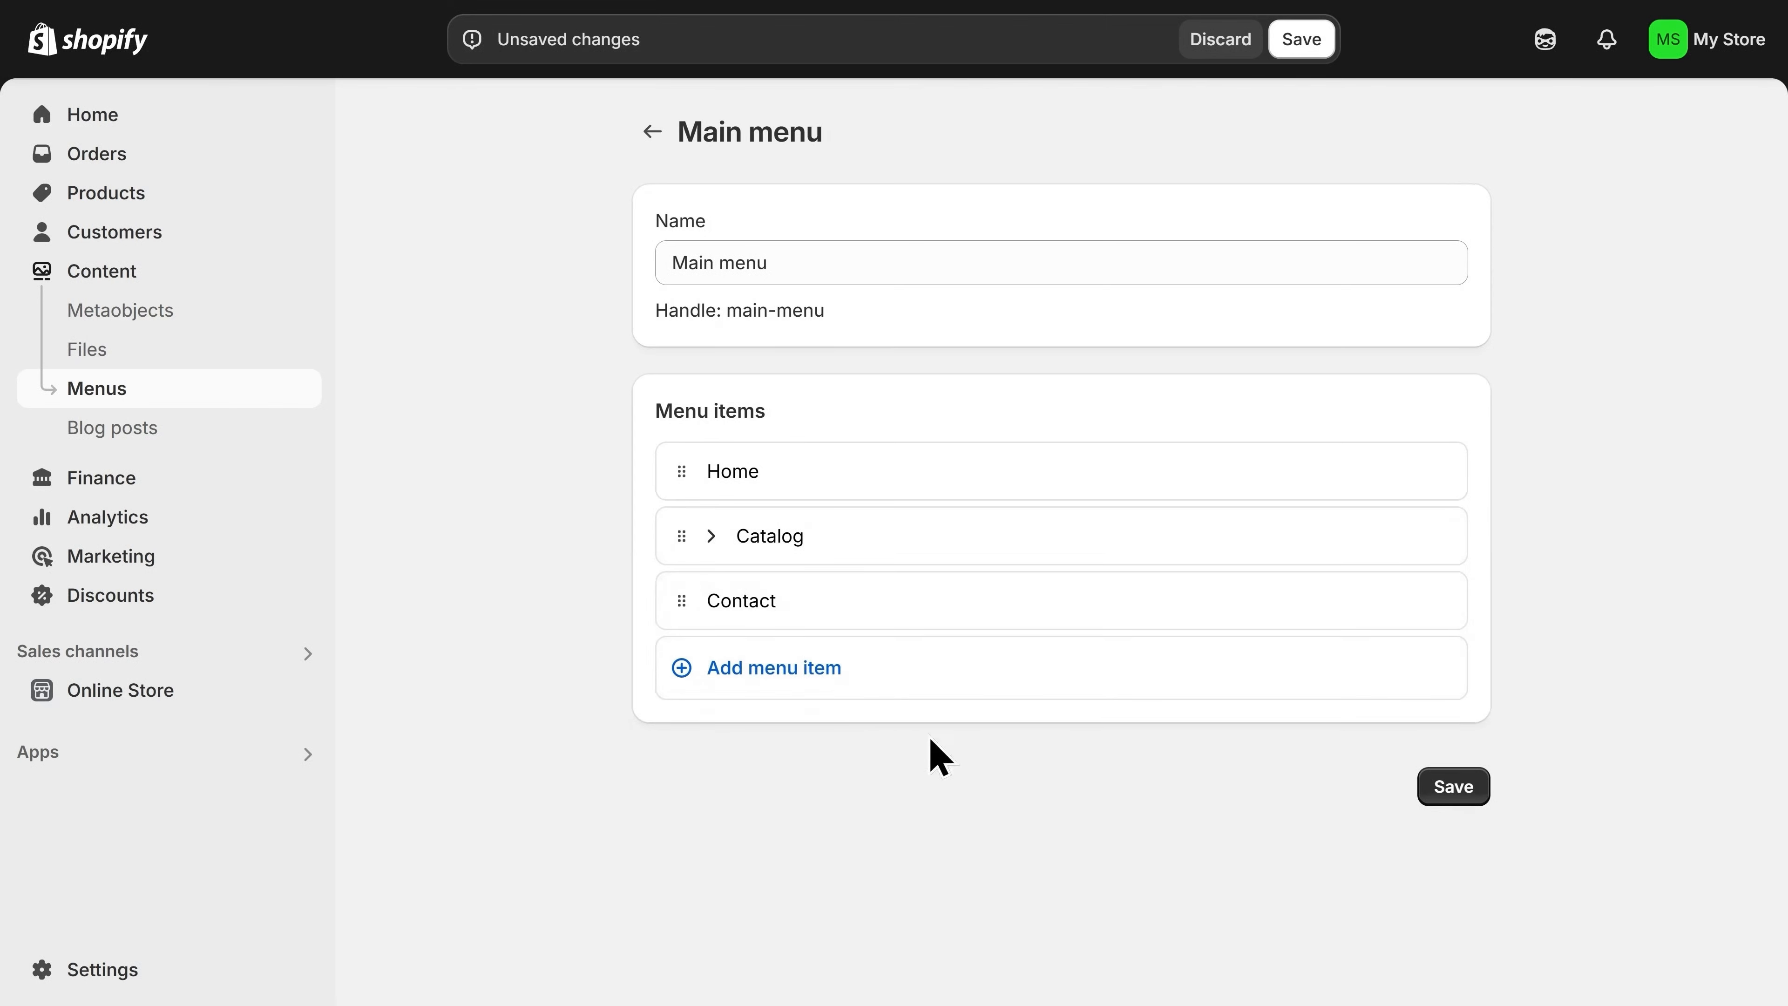
left_click(1452, 787)
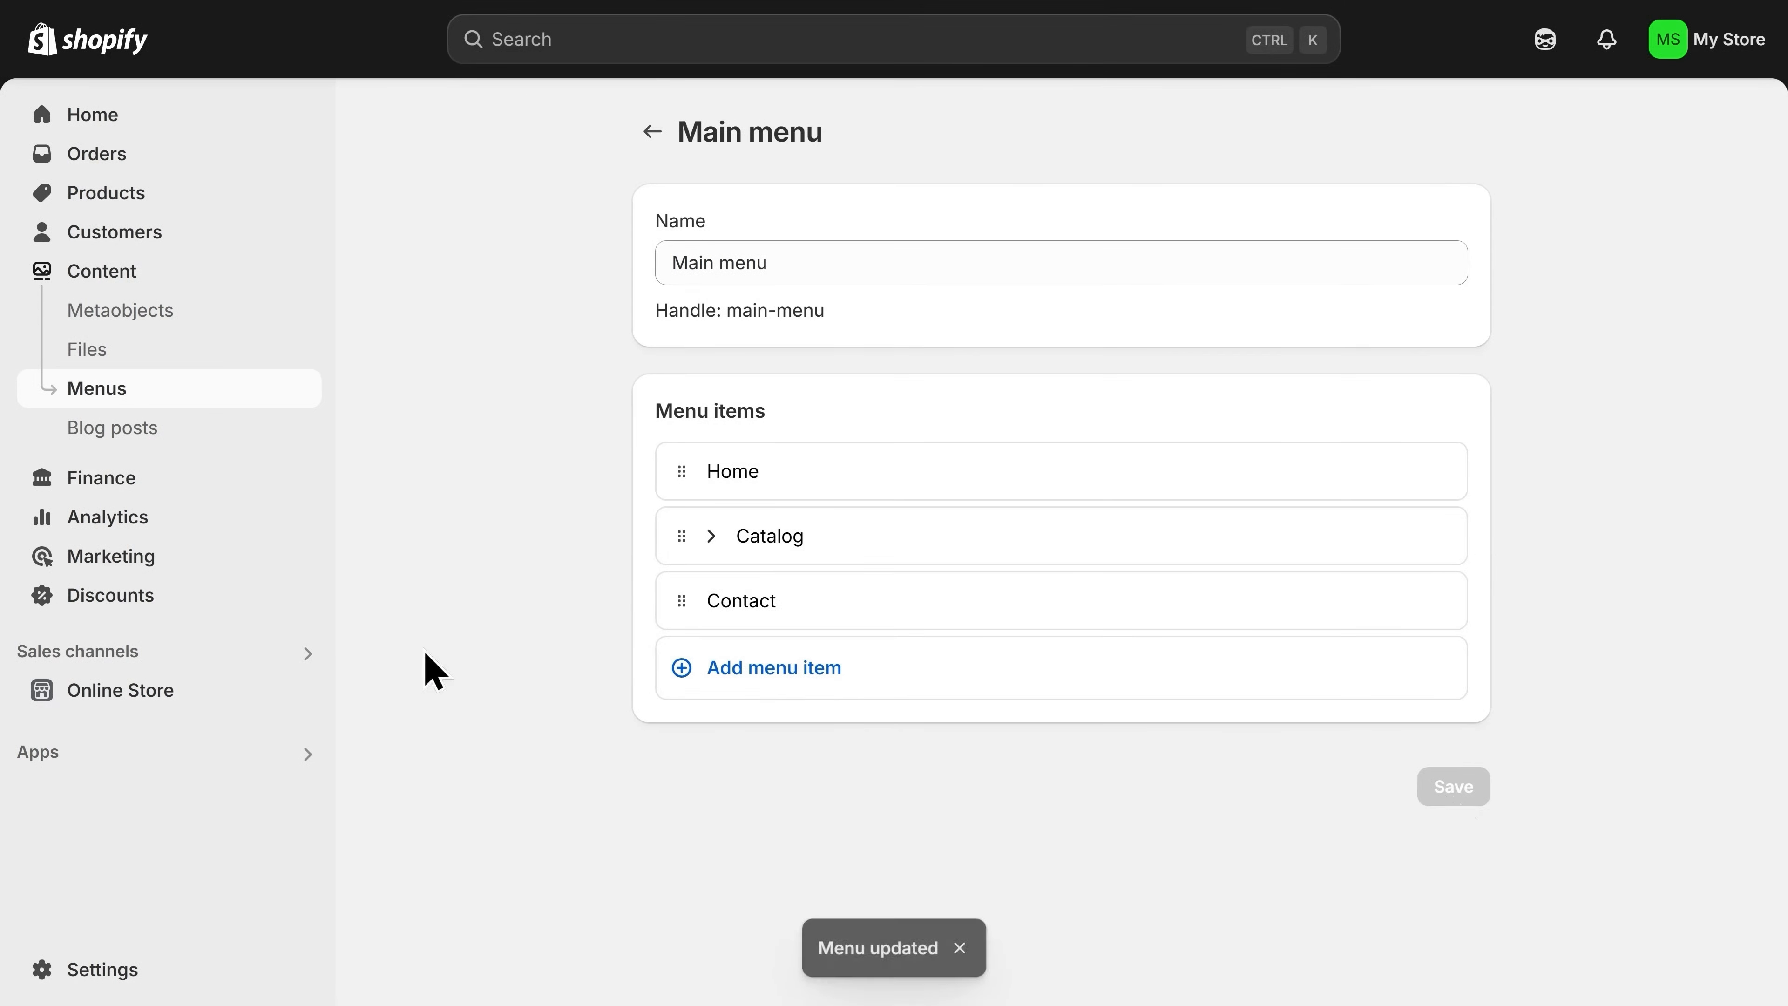
Activate Shopify Payments in the store's payment settings and submit the business details for verification.
left_click(145, 967)
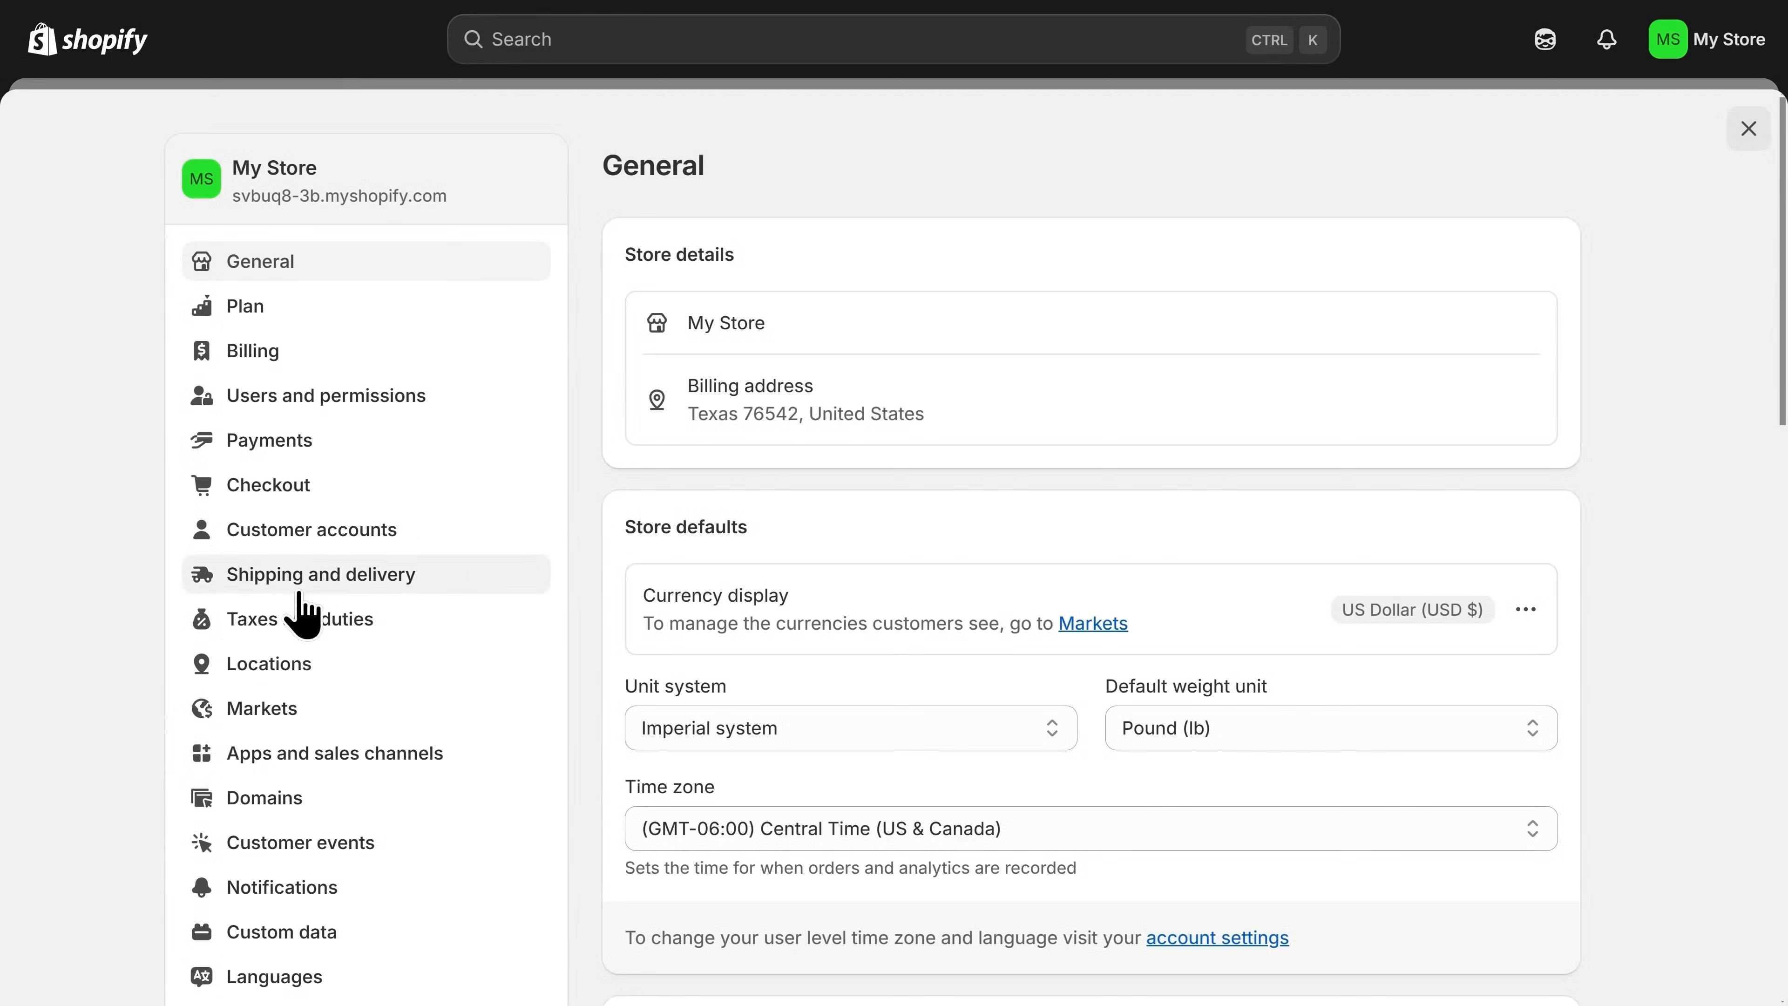
left_click(342, 455)
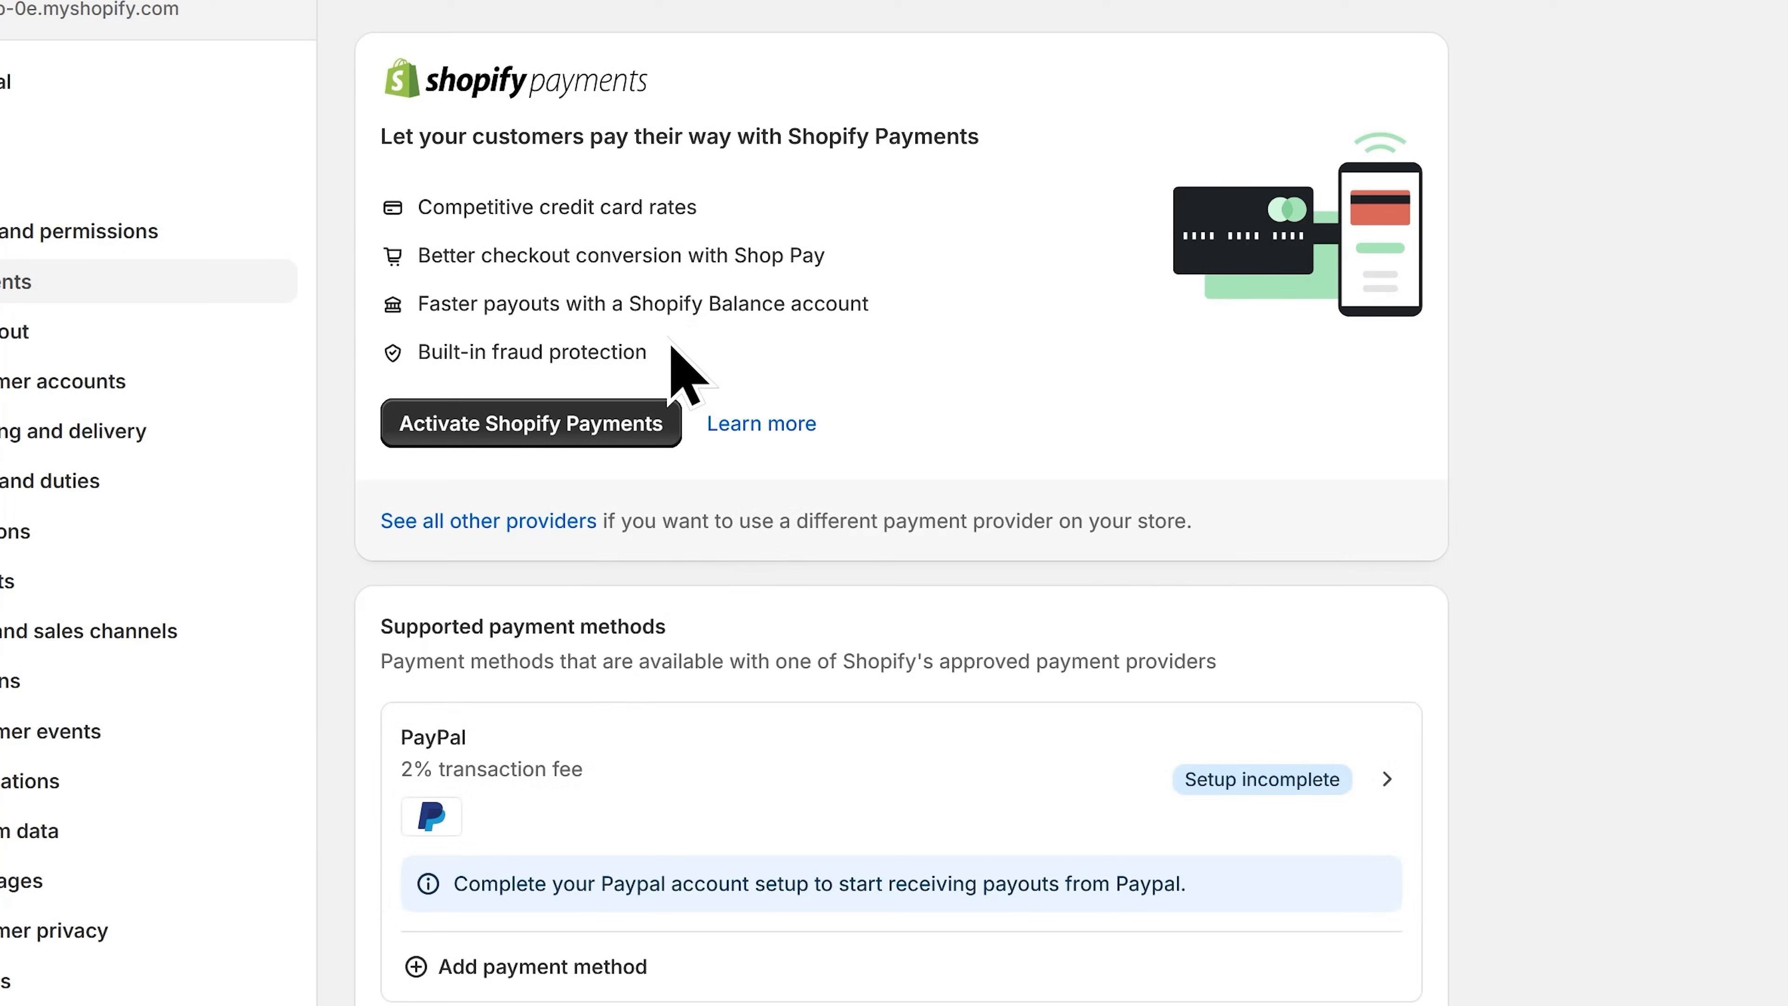
left_click(535, 436)
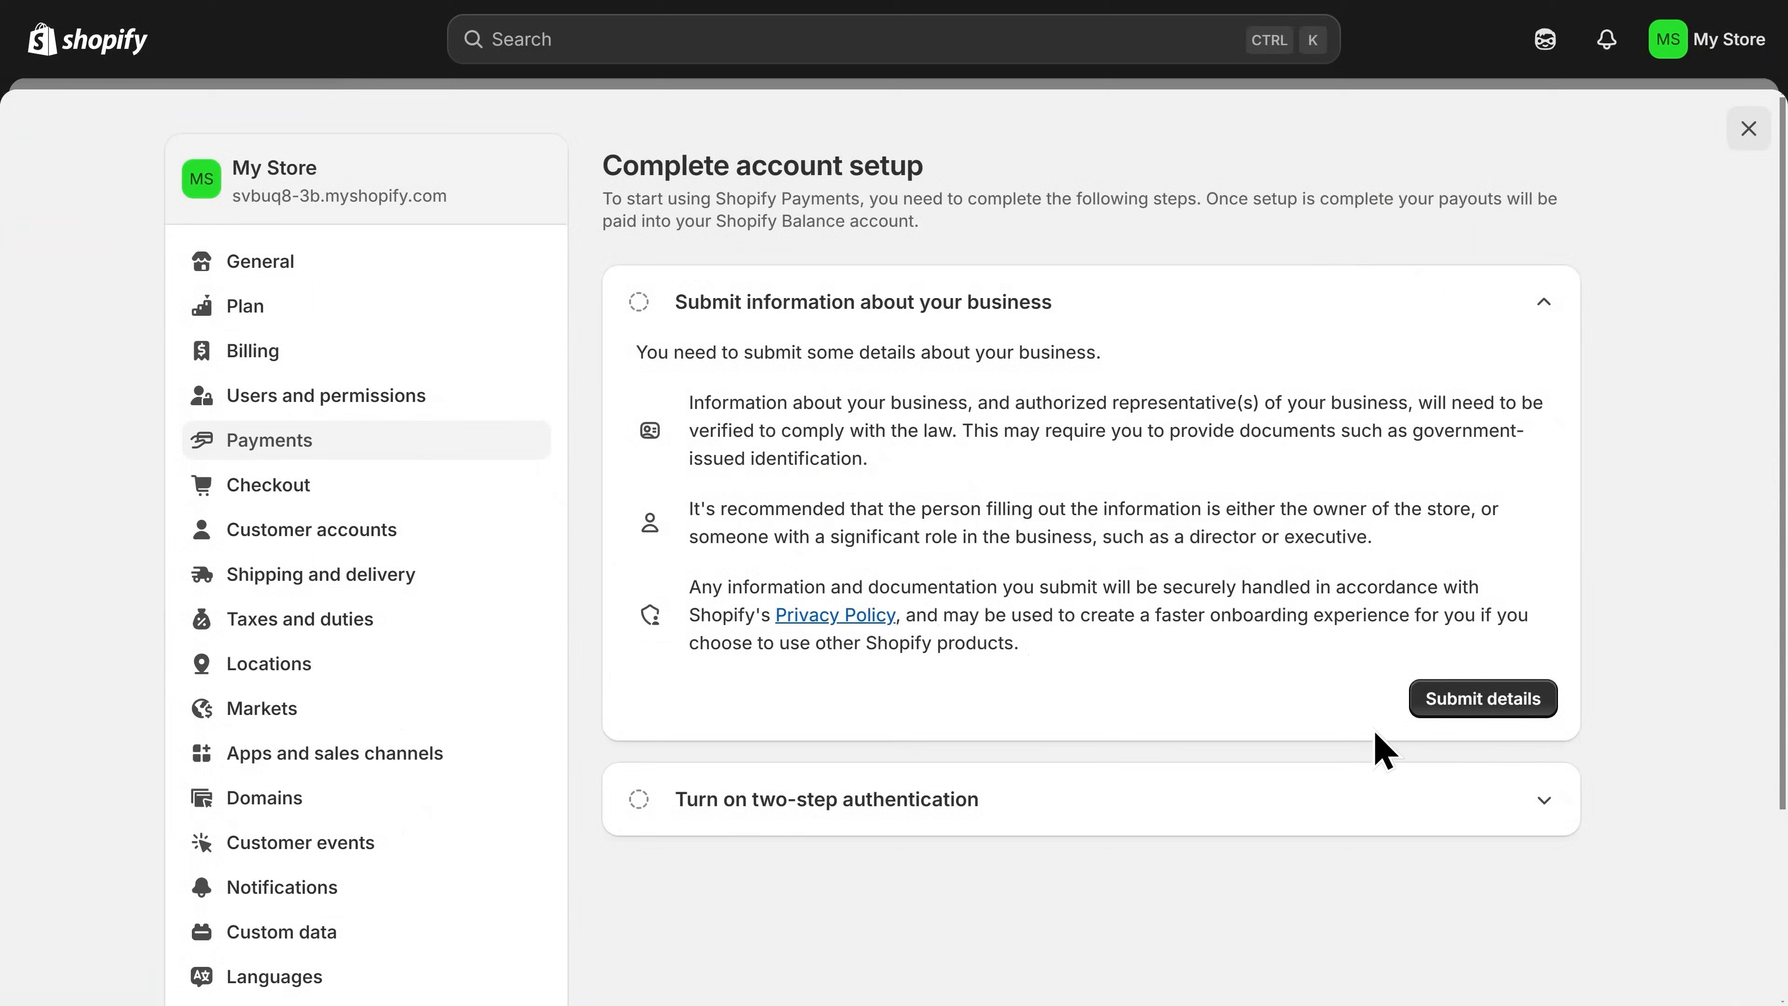
left_click(1487, 733)
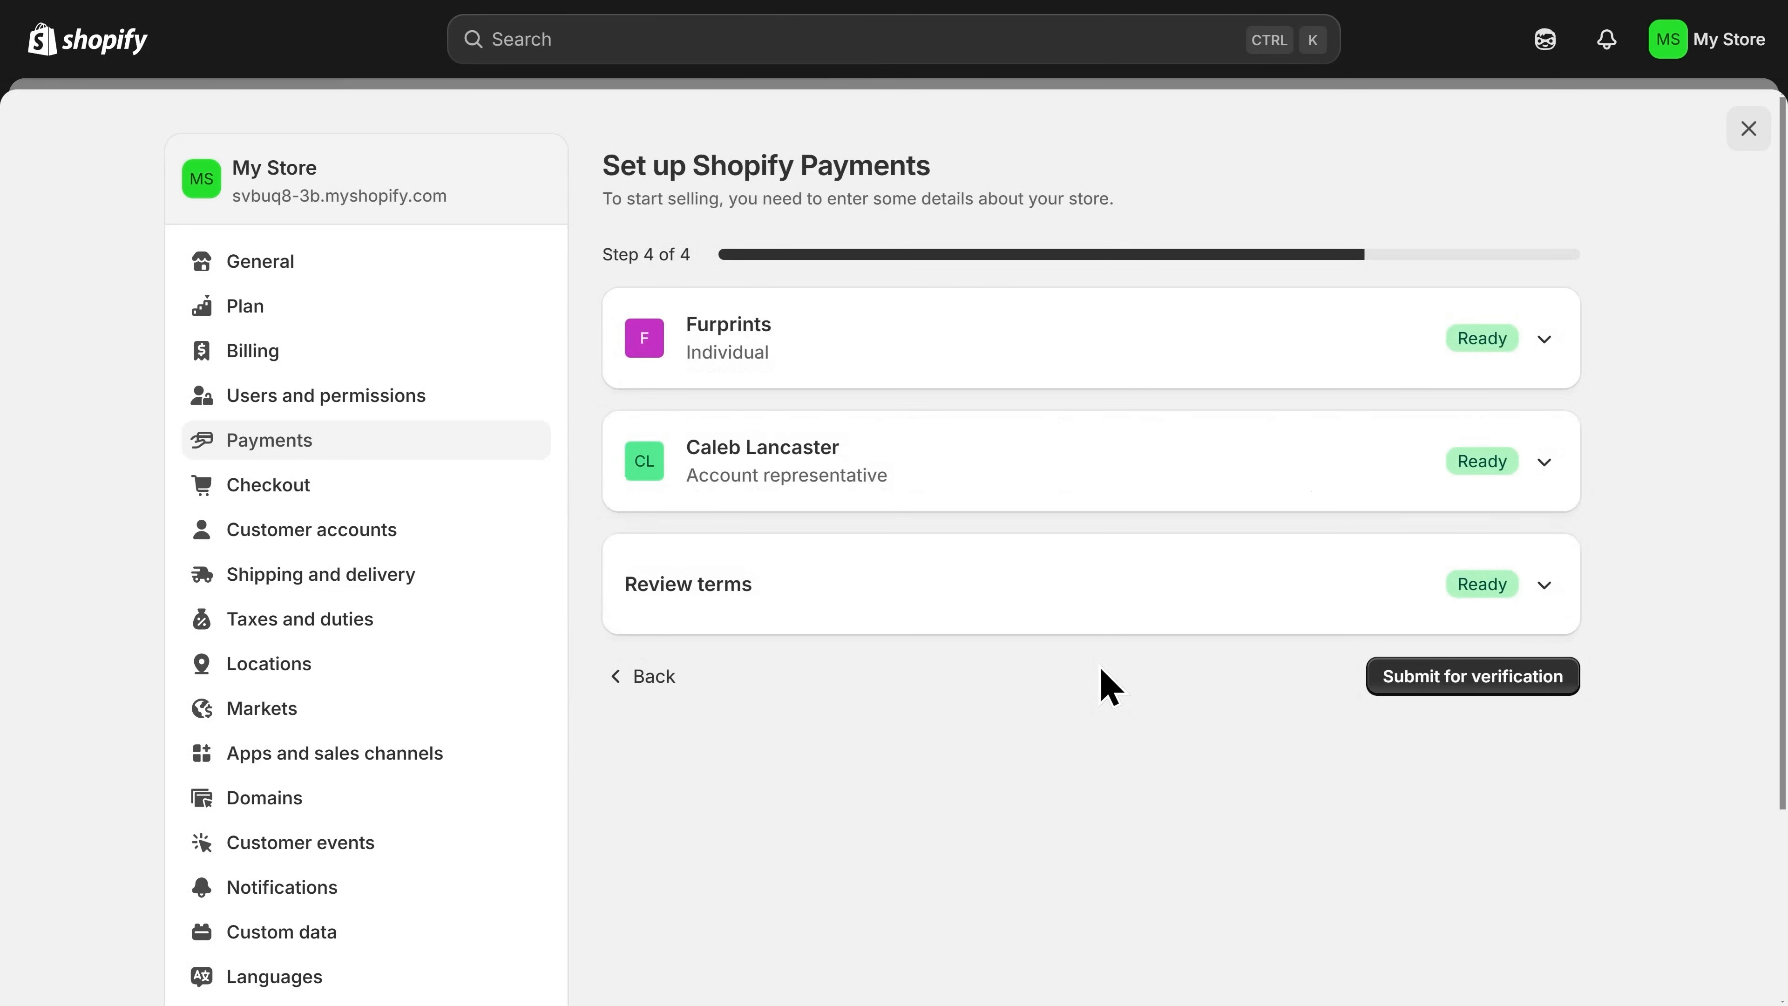
left_click(1481, 694)
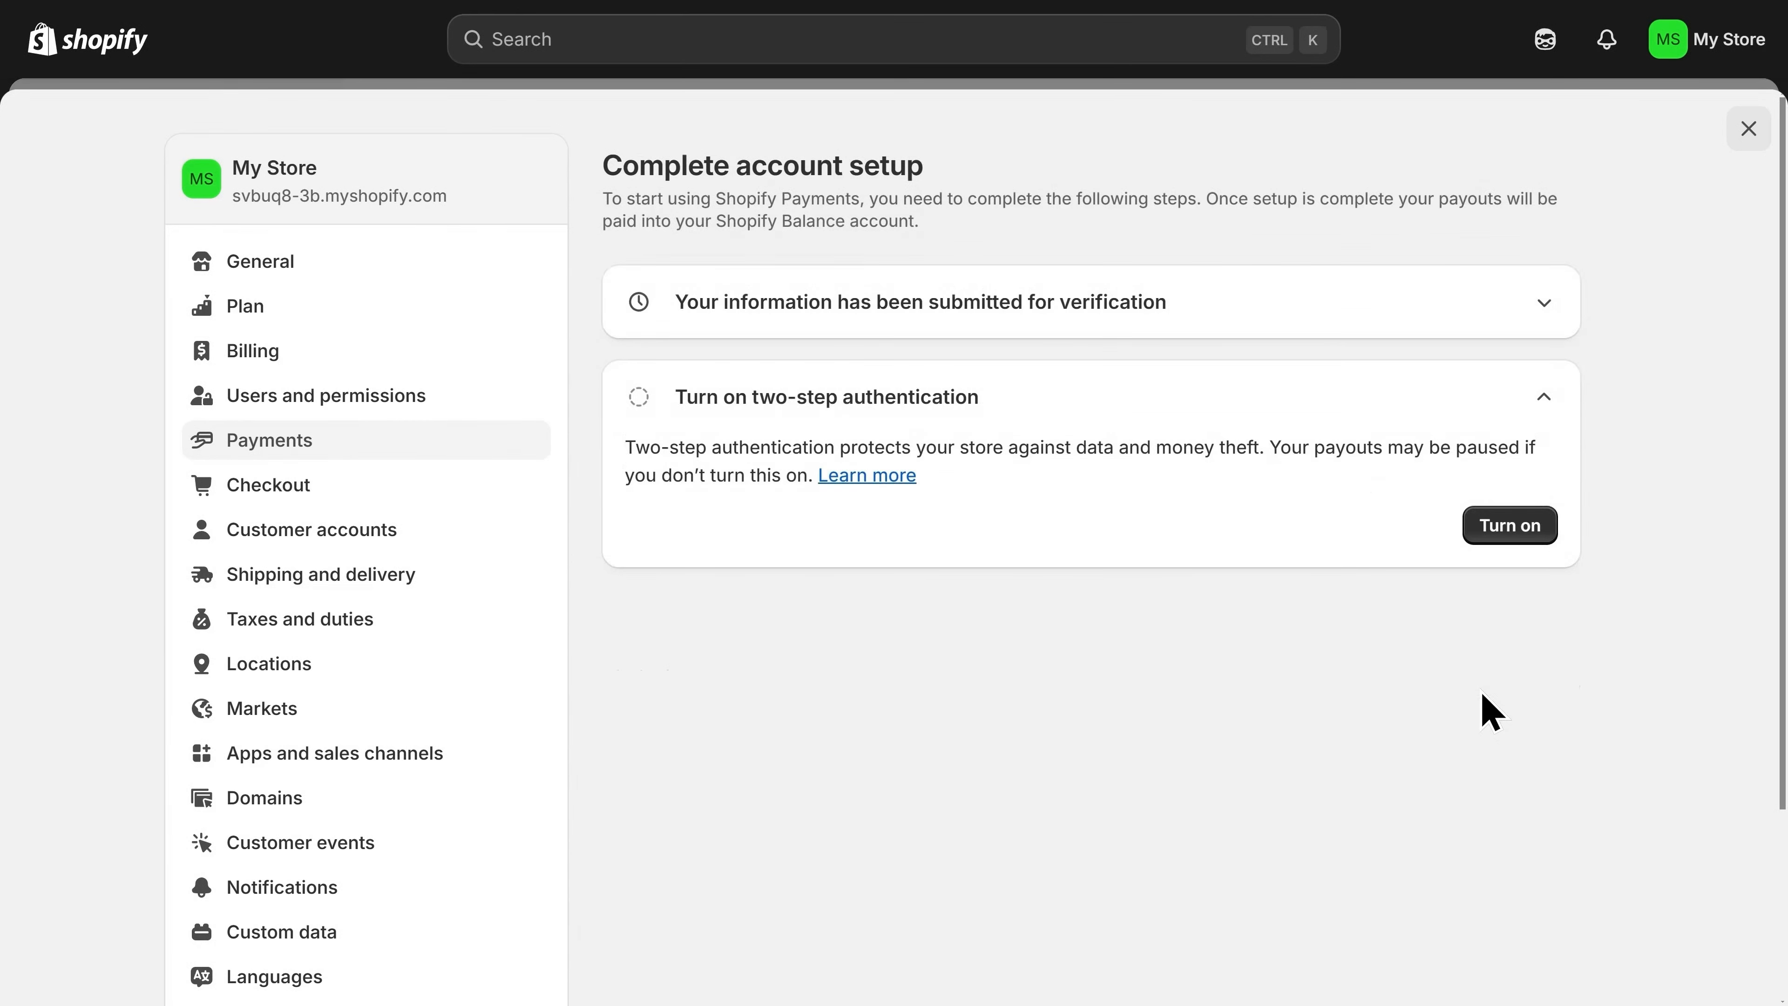
Turn on two-step authentication by SMS delivery with the phone number and the six-digit verification code, and complete the setup.
left_click(1507, 527)
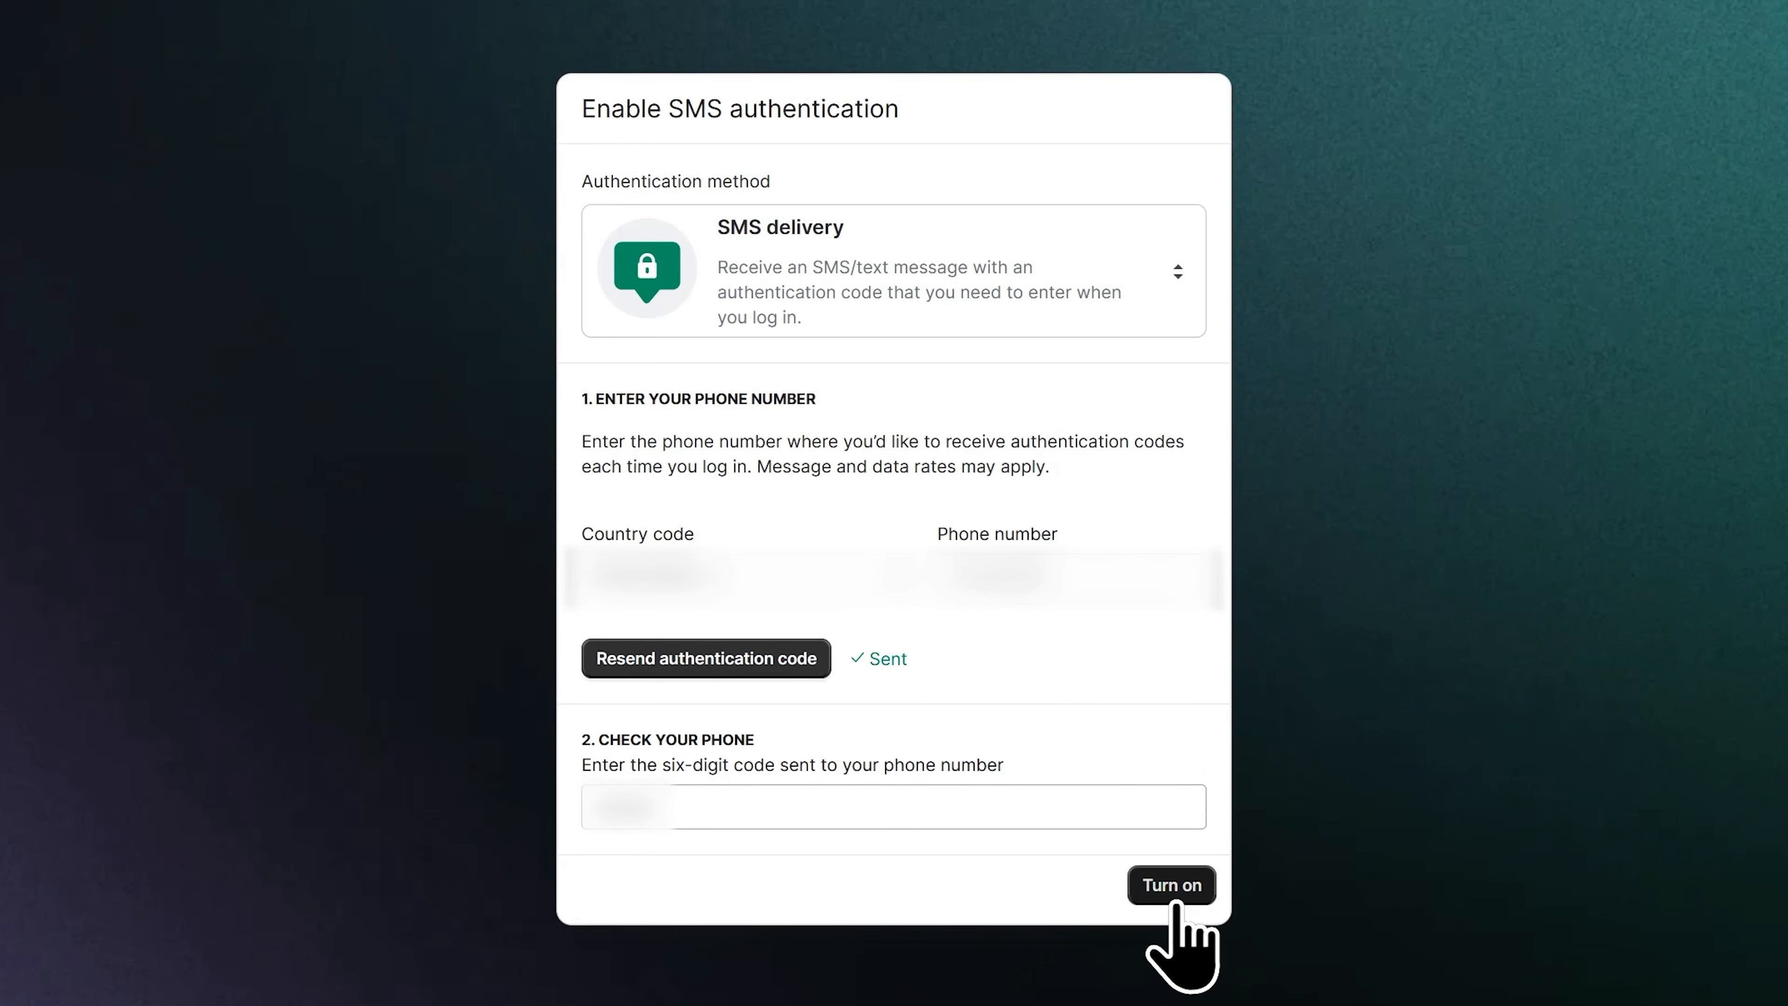
left_click(1190, 895)
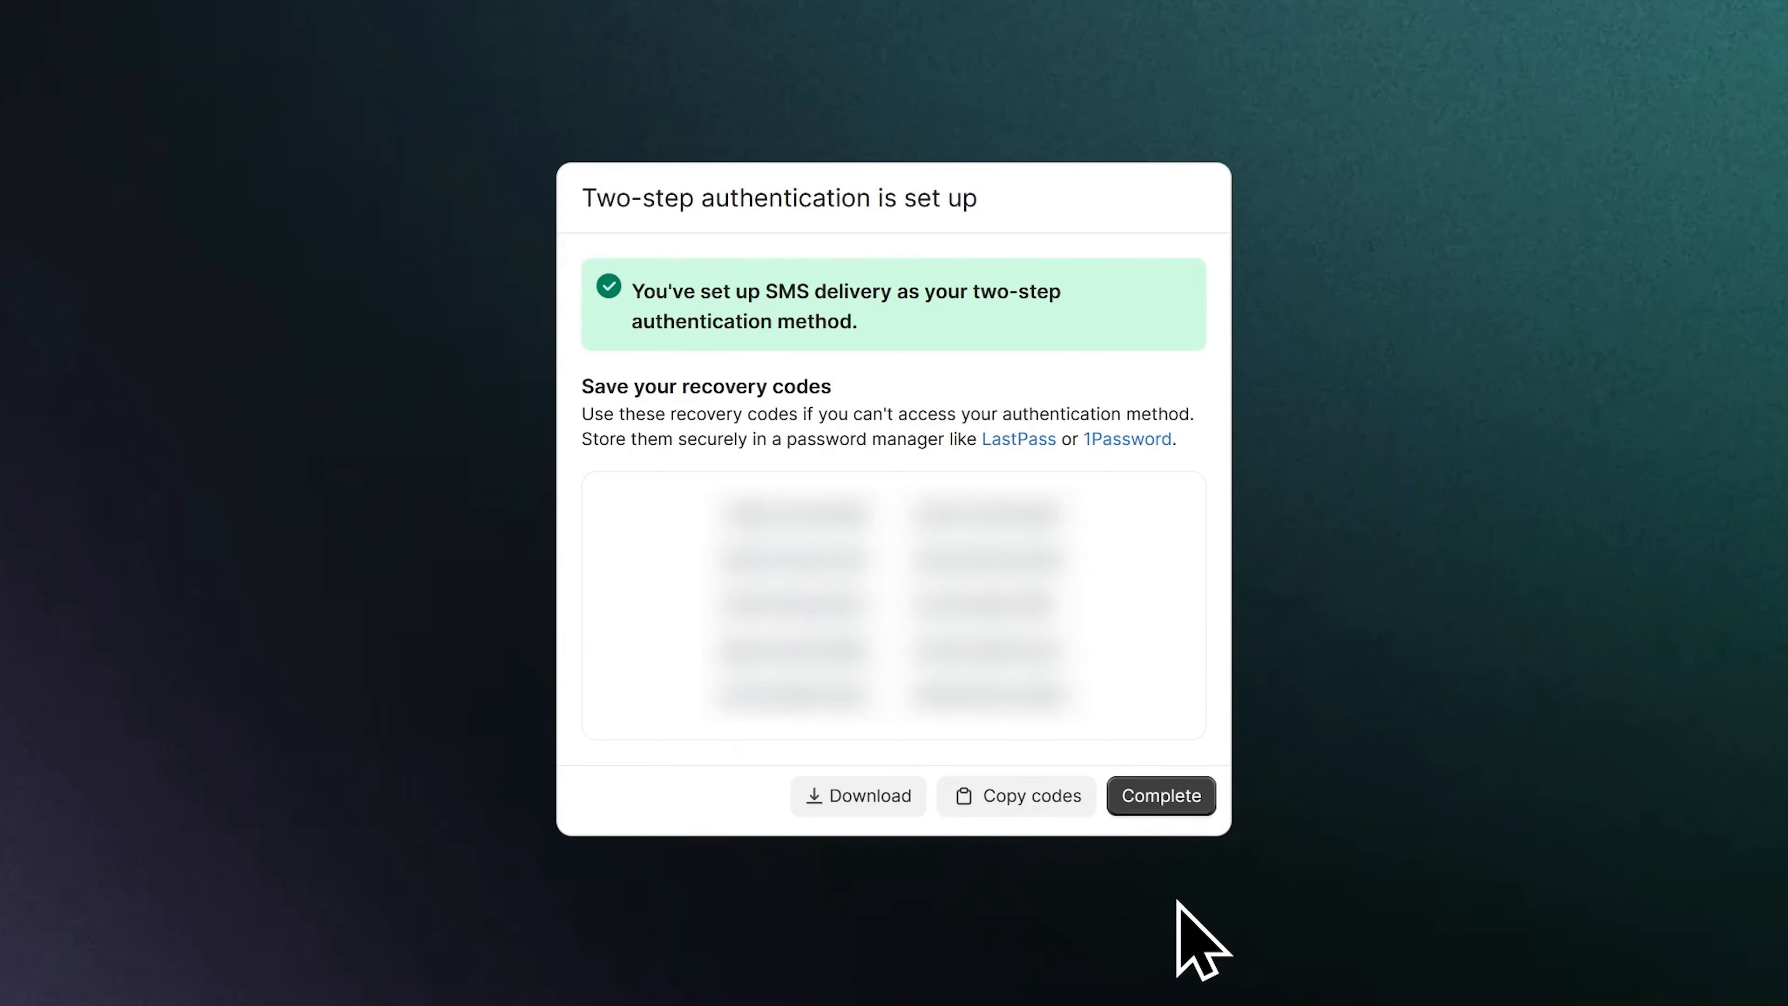
left_click(1175, 810)
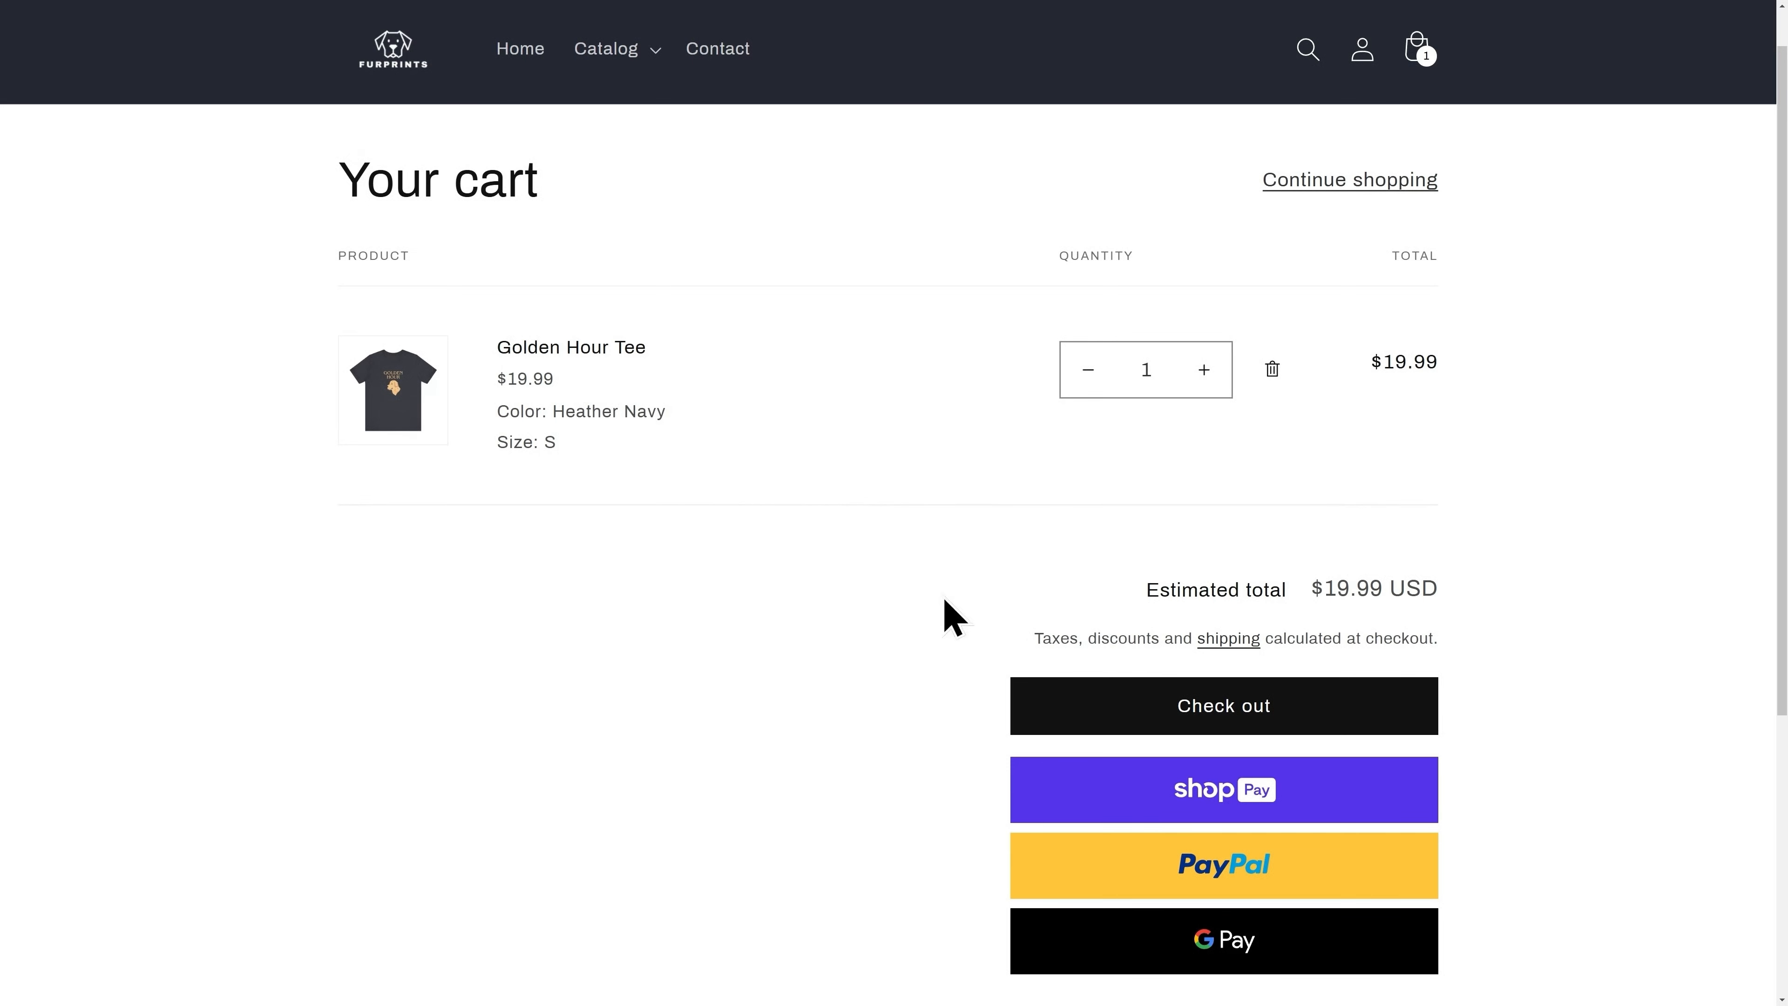
Check out the cart with the Golden Hour Tee and examine the payment options on the storefront's checkout page.
left_click(1223, 726)
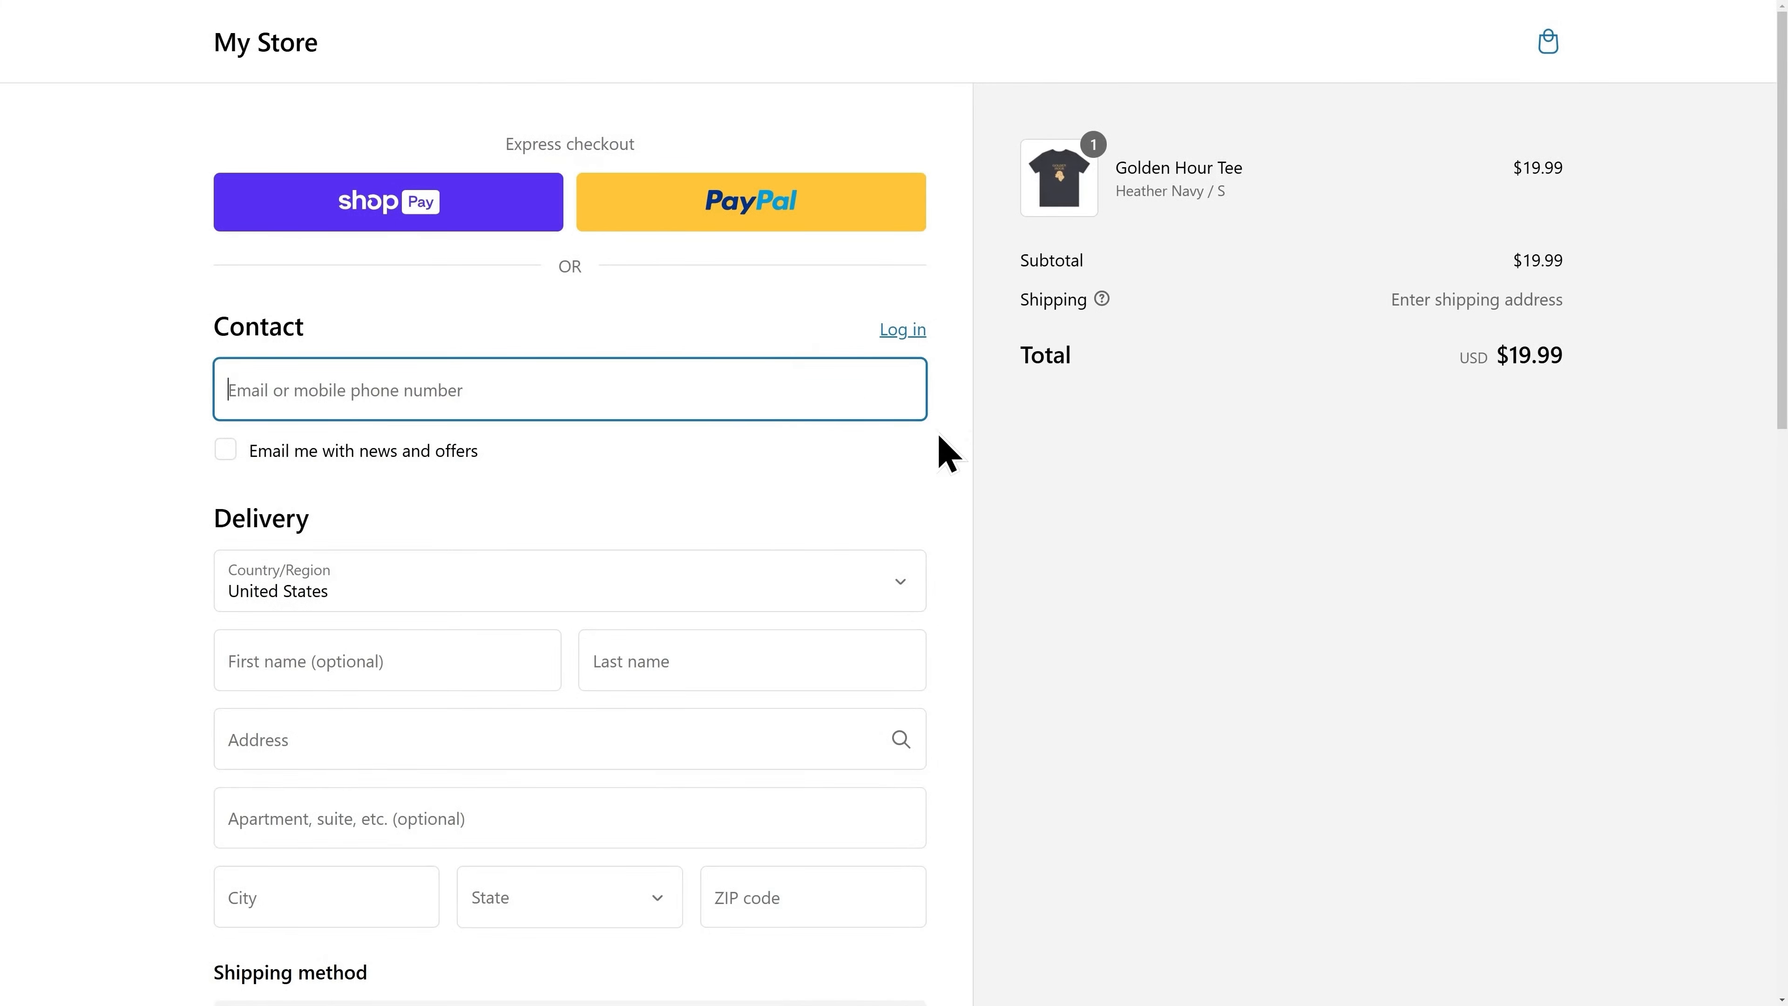
scroll(938, 459, "down", 4)
scroll(941, 461, "down", 9)
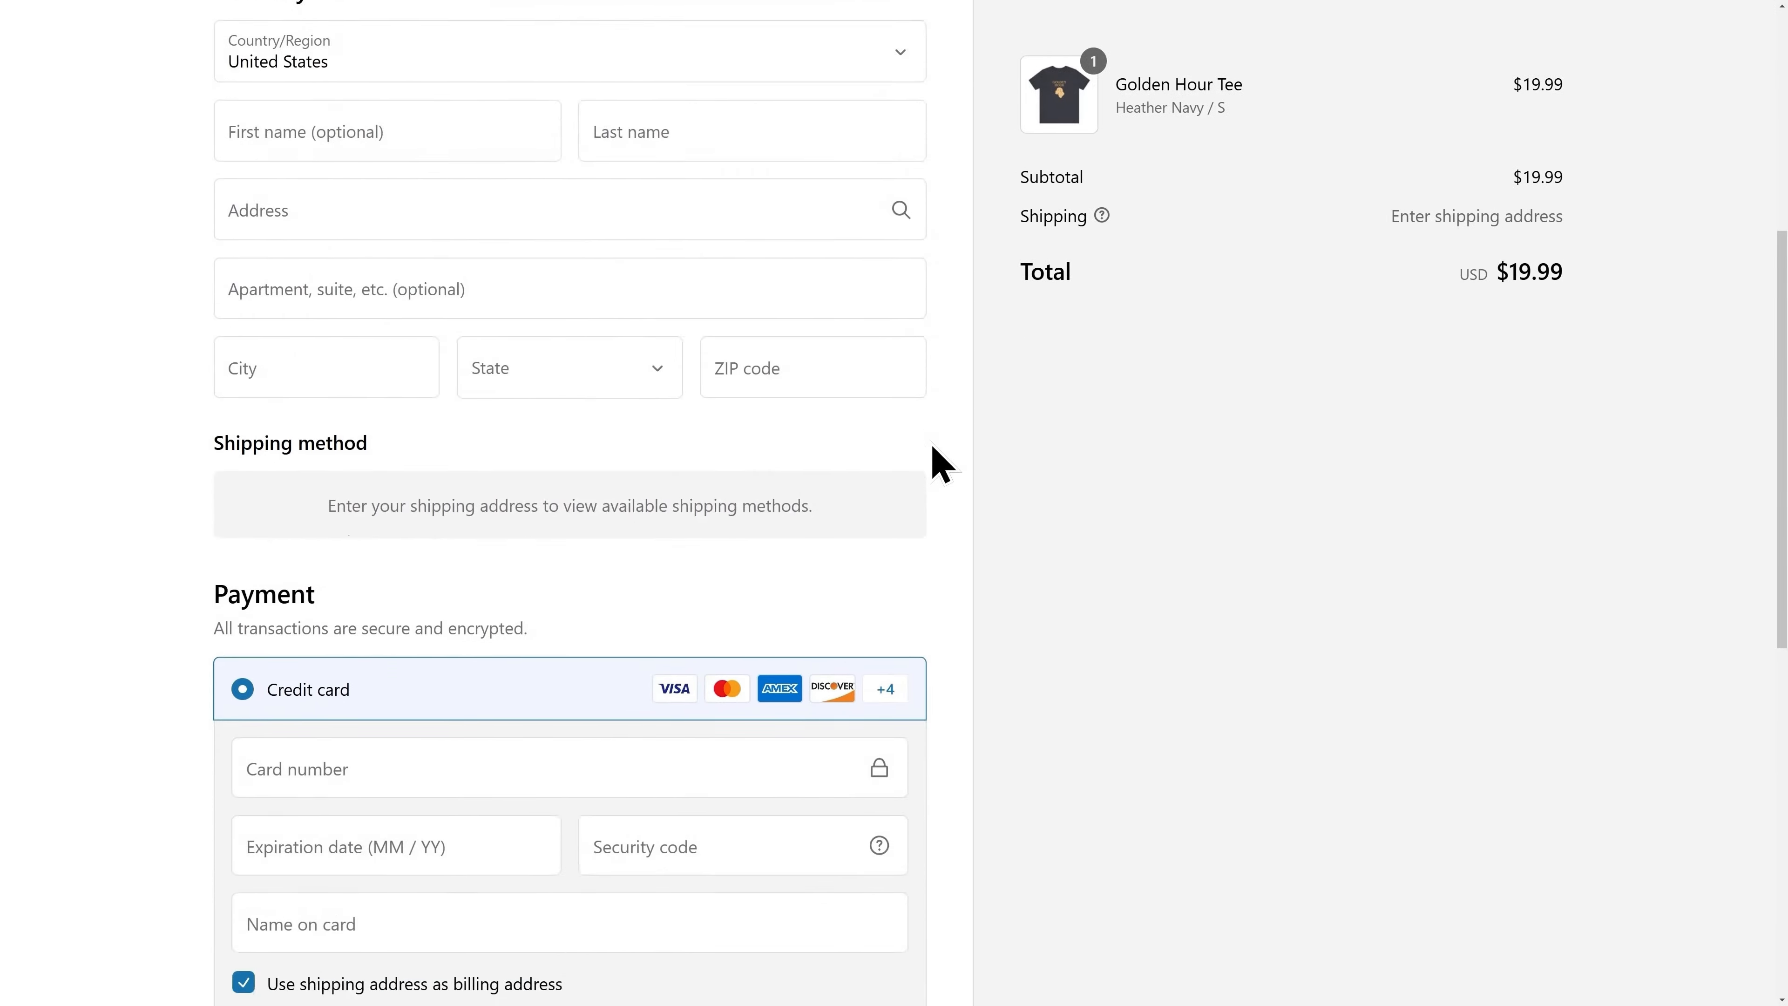
scroll(941, 462, "down", 5)
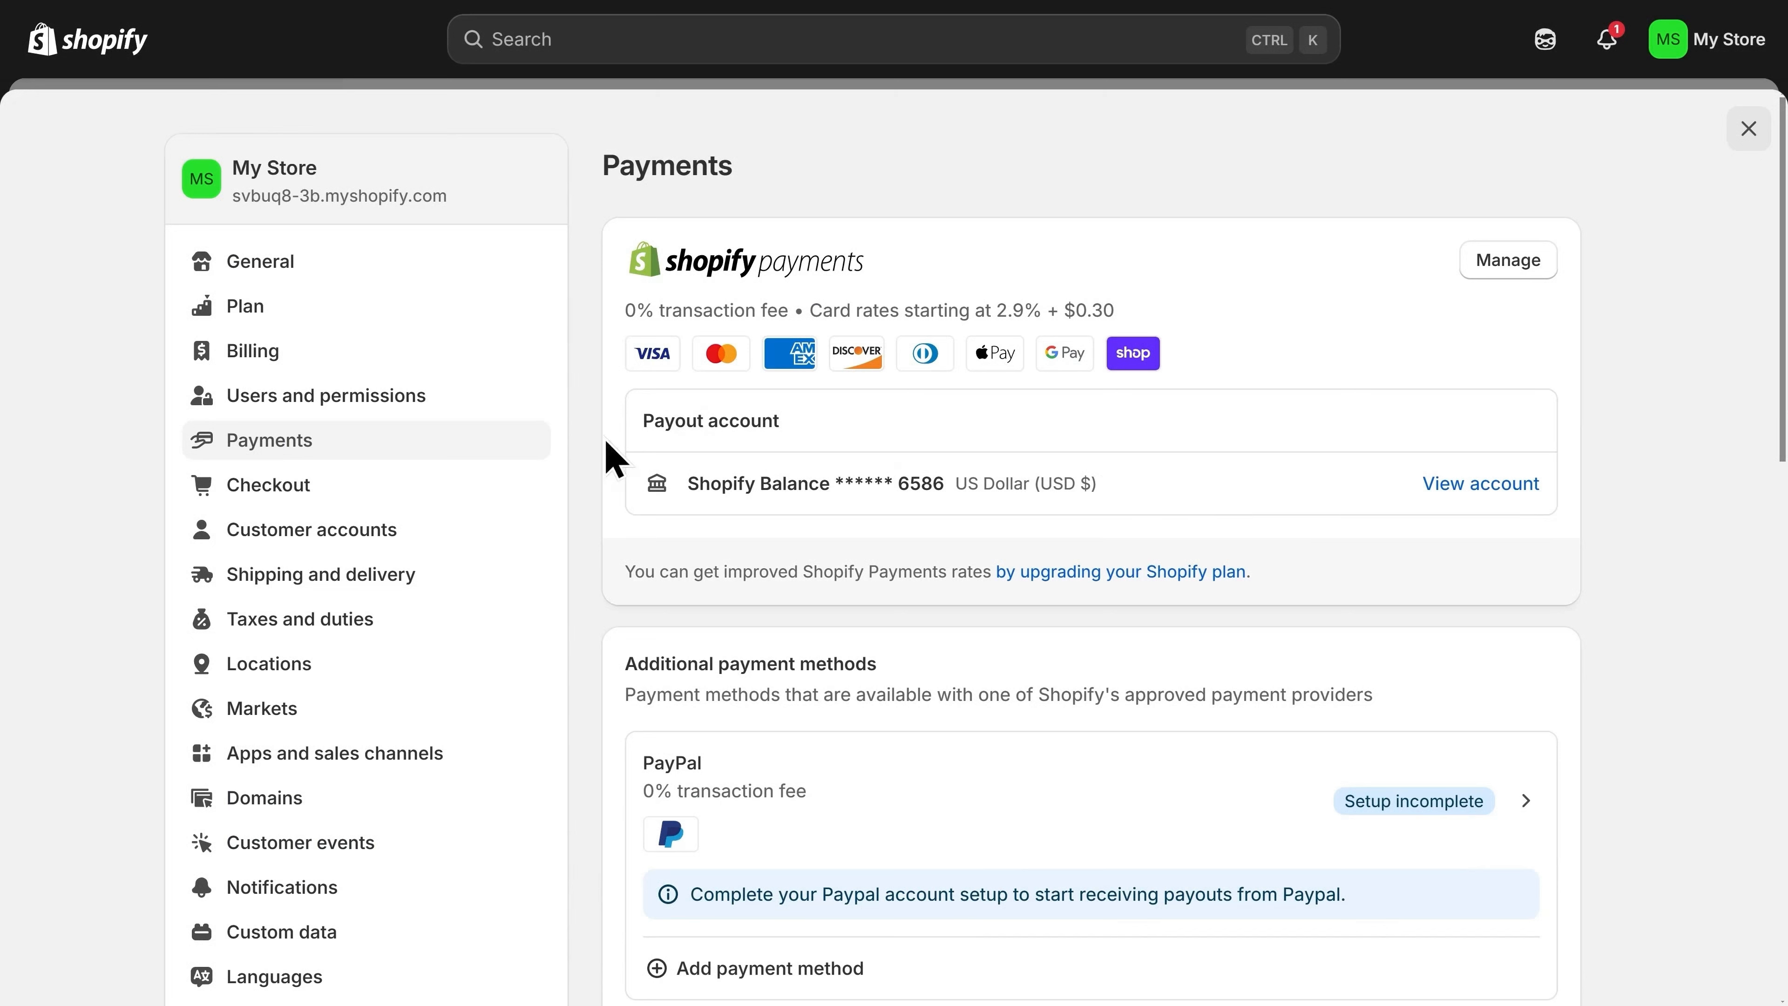
Review the Printify app shipping profile's products, fulfillment location and zone rates, including the available actions for the Canada zone.
left_click(450, 592)
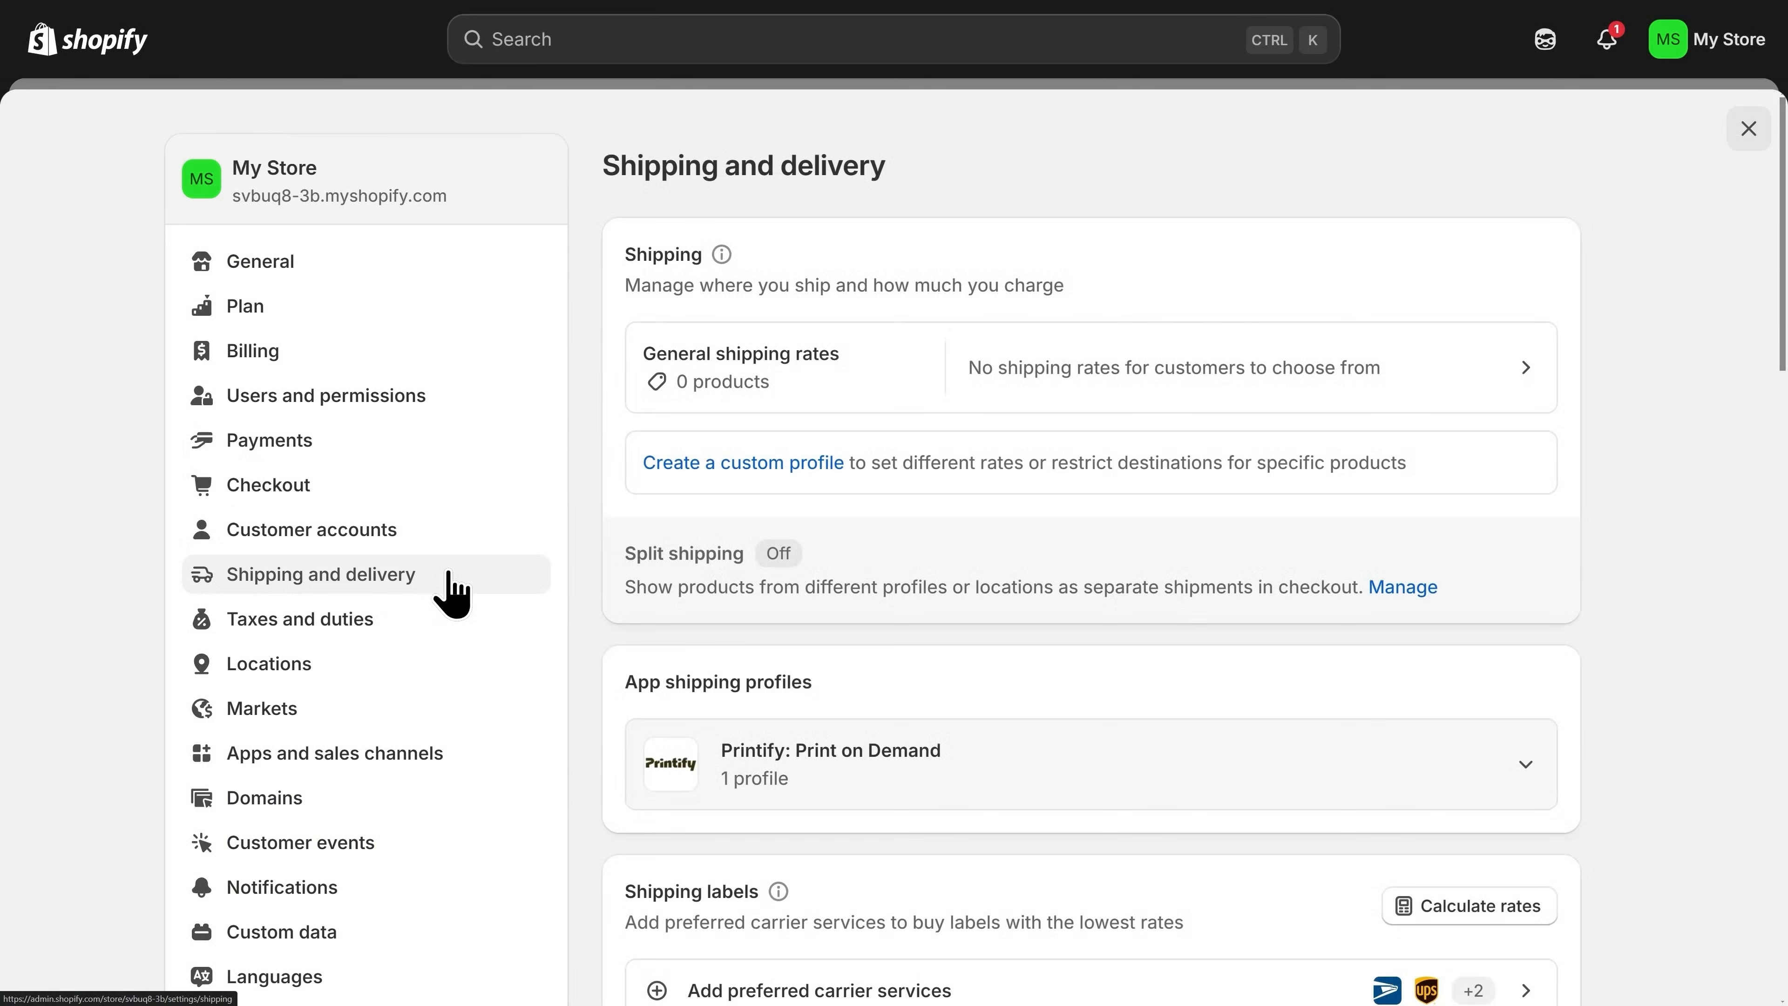
scroll(991, 711, "down", 3)
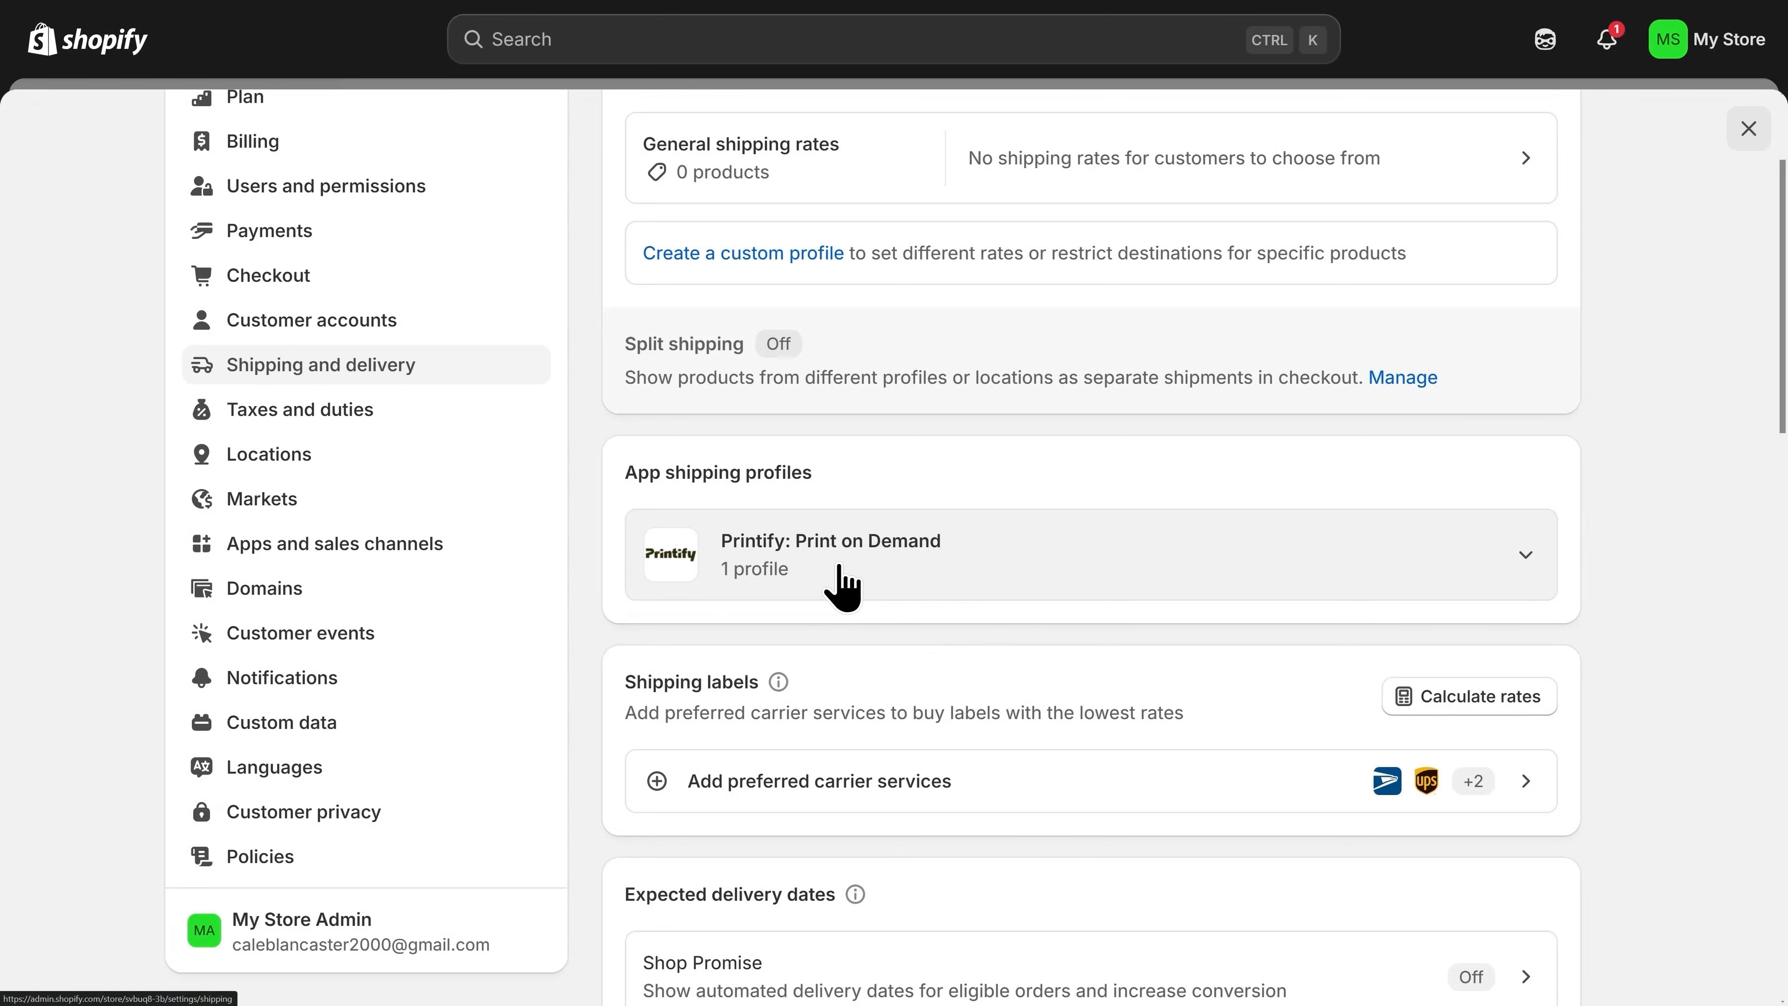
left_click(842, 588)
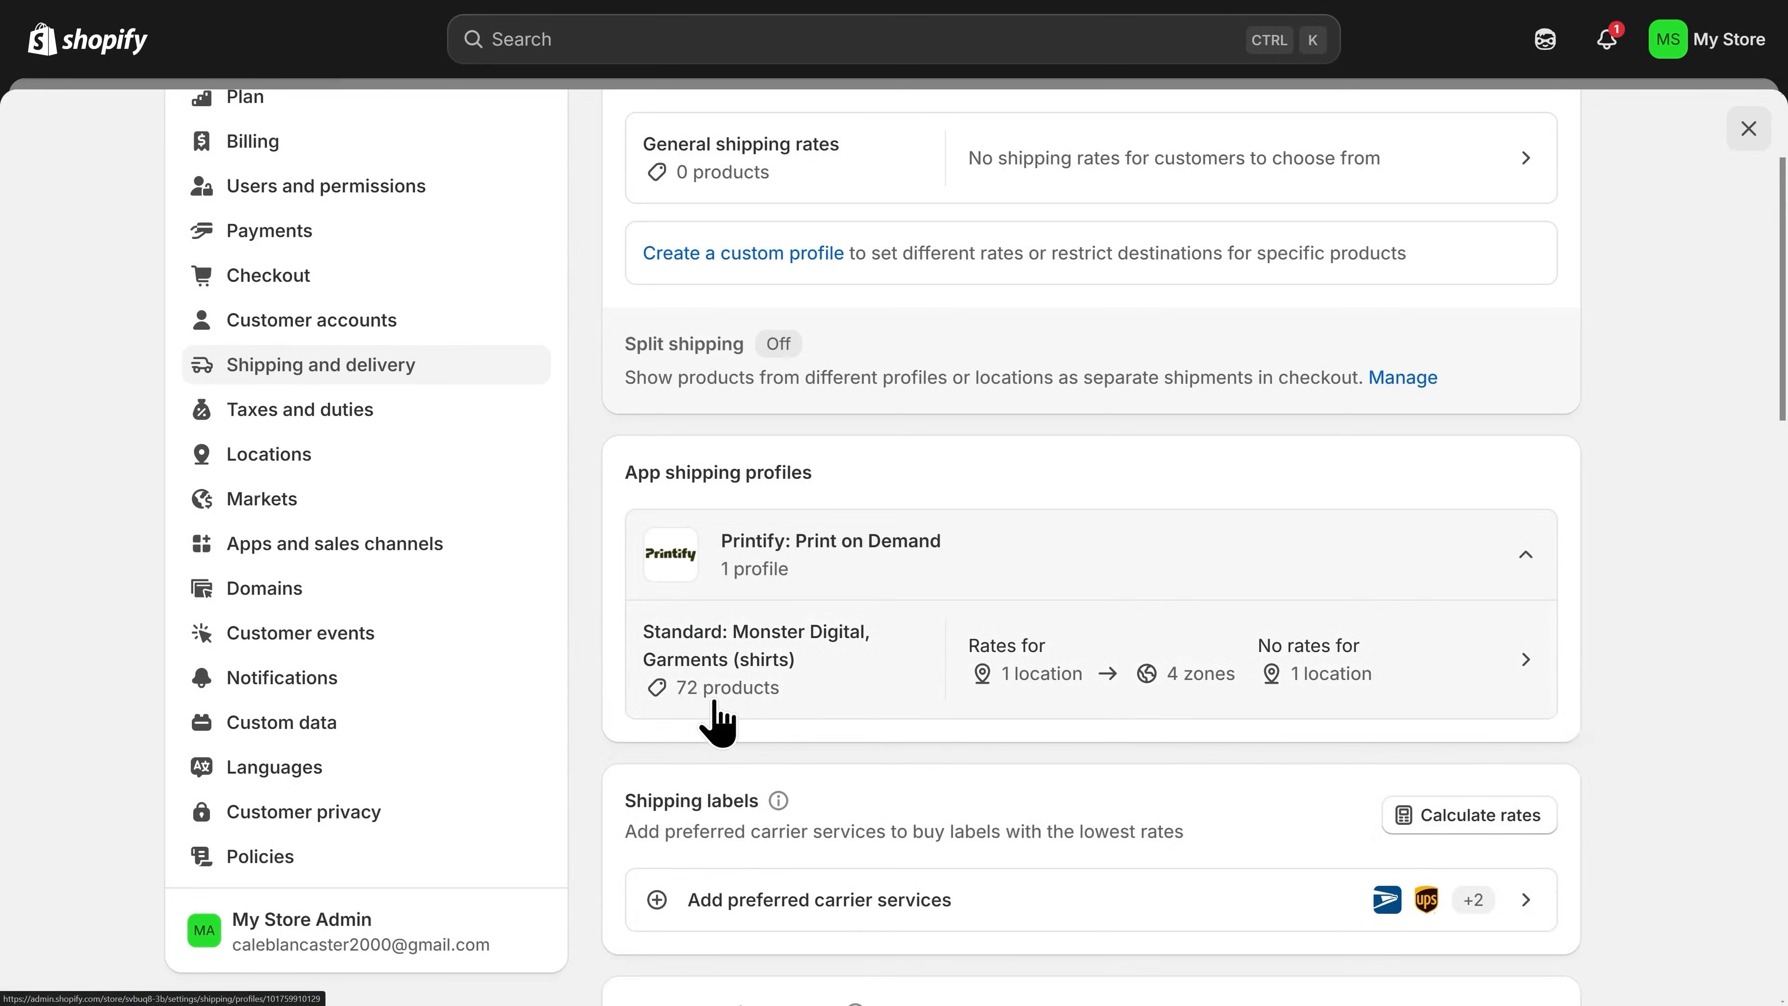
left_click(810, 678)
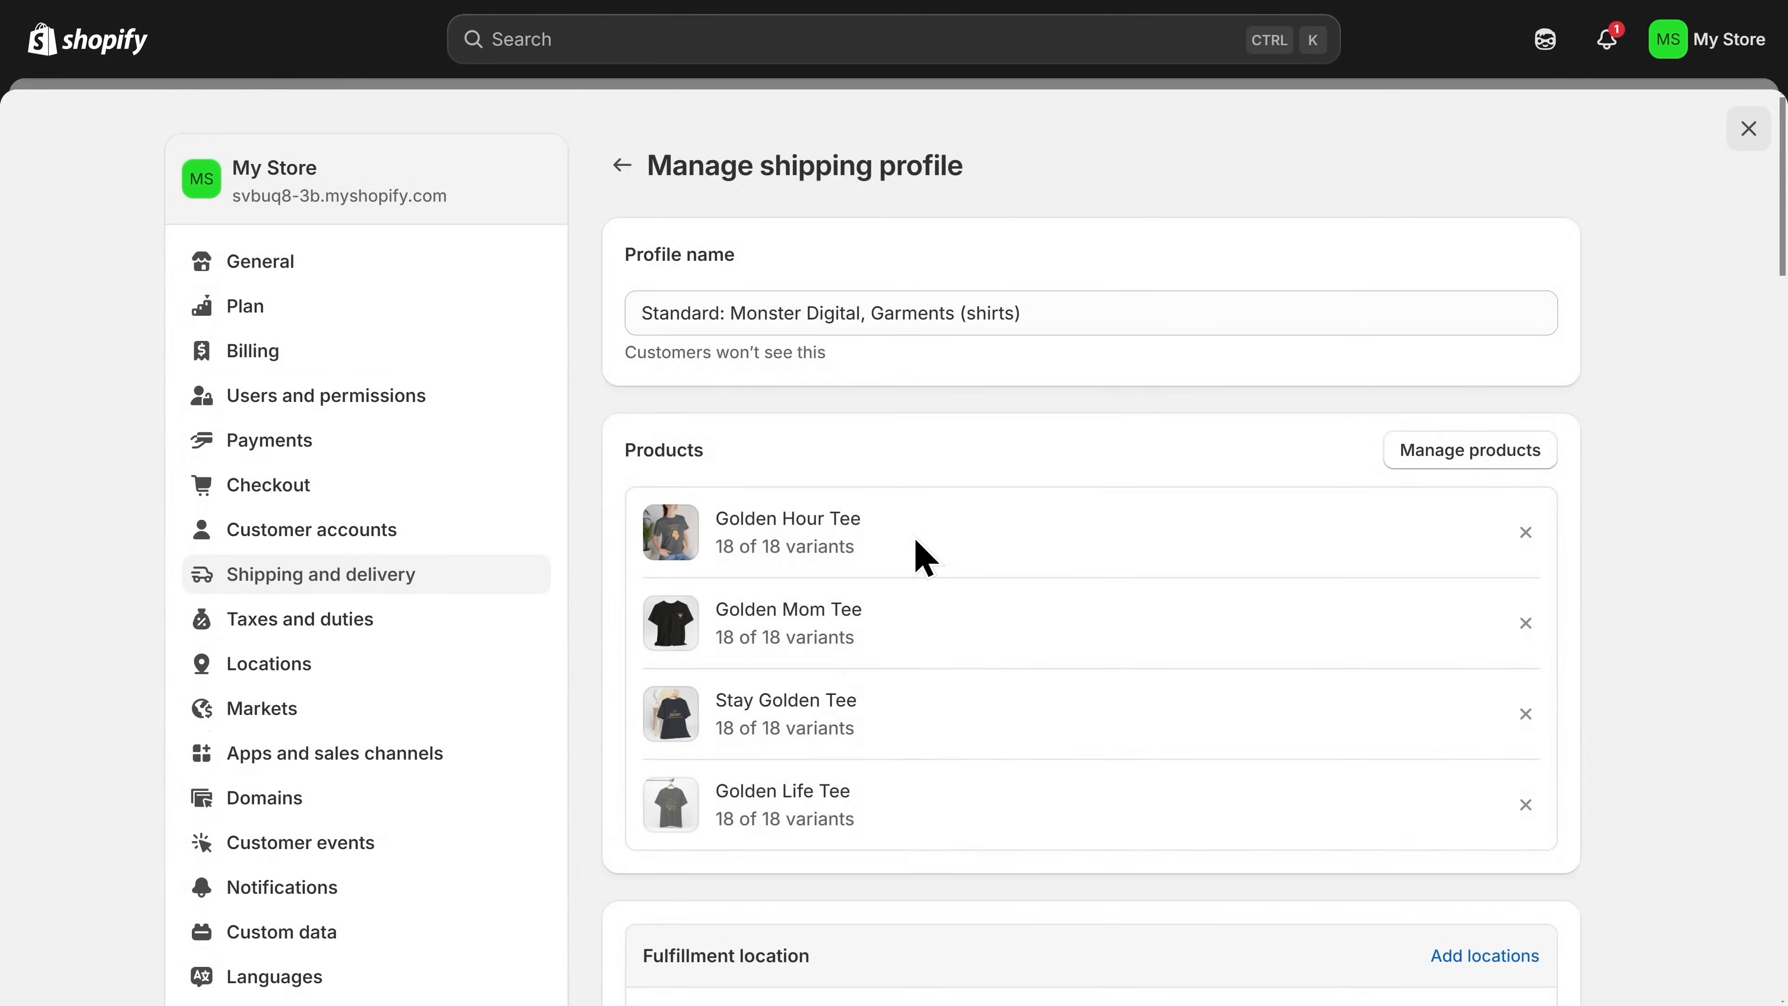
scroll(922, 556, "down", 5)
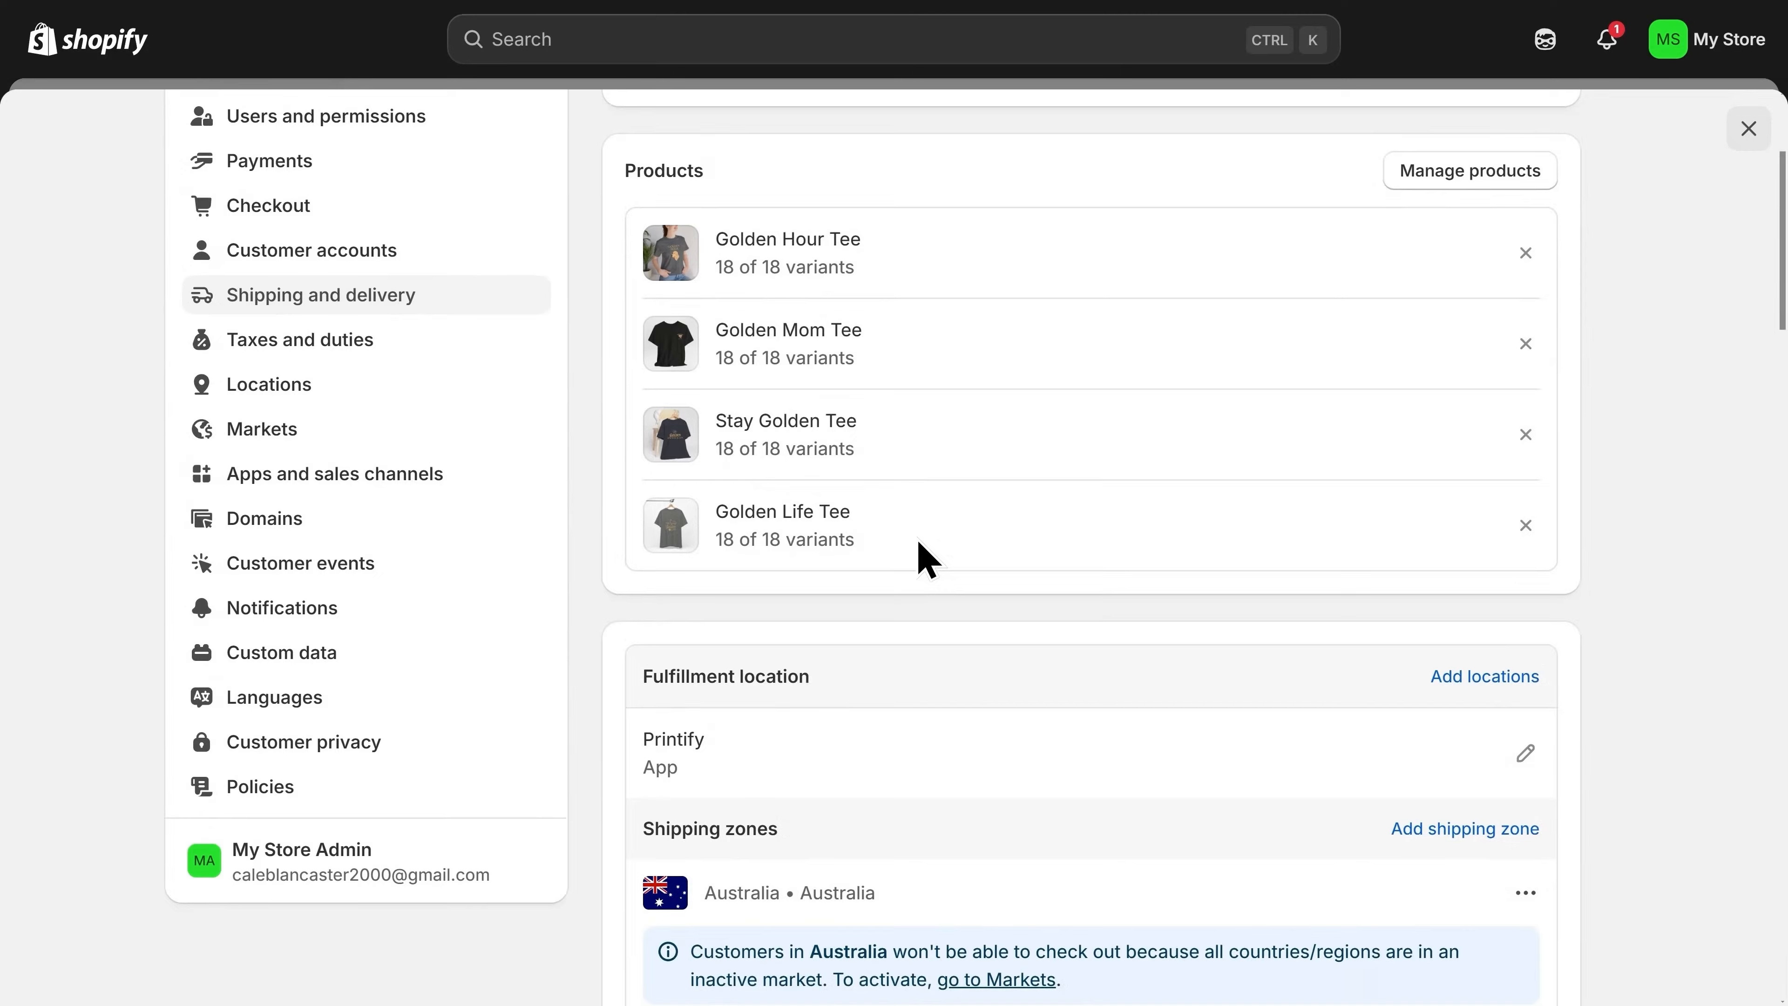
scroll(920, 547, "down", 4)
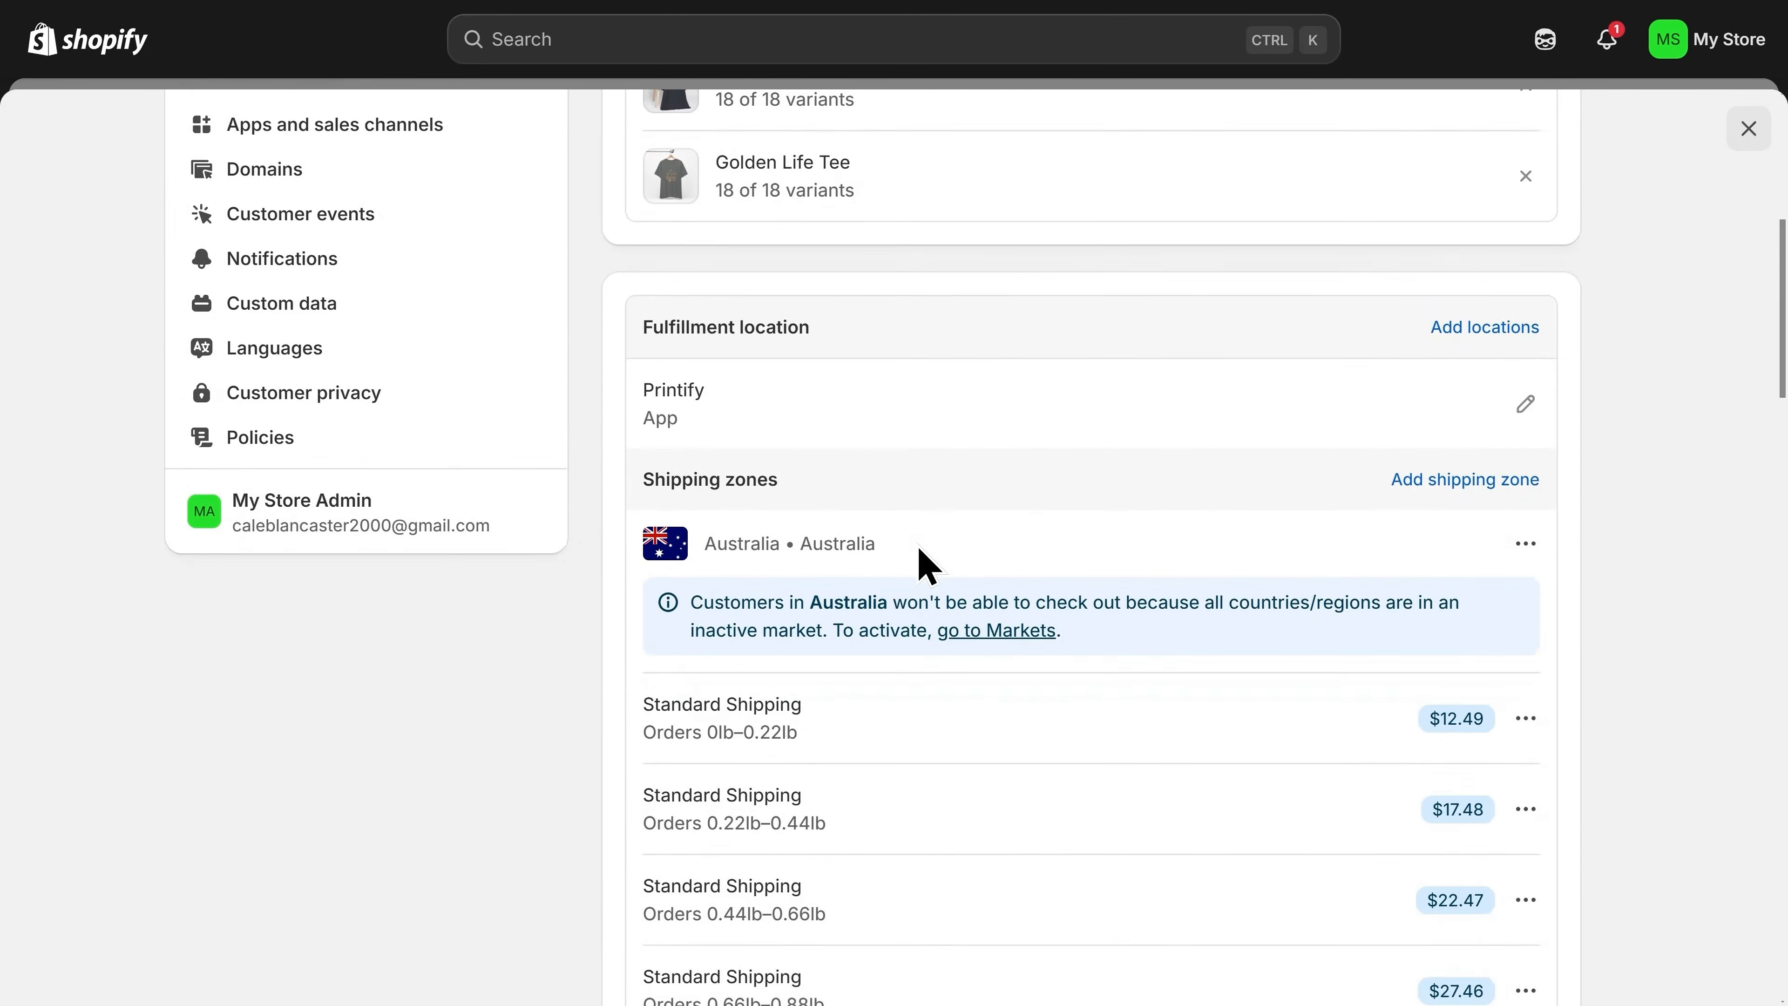
scroll(920, 557, "down", 1)
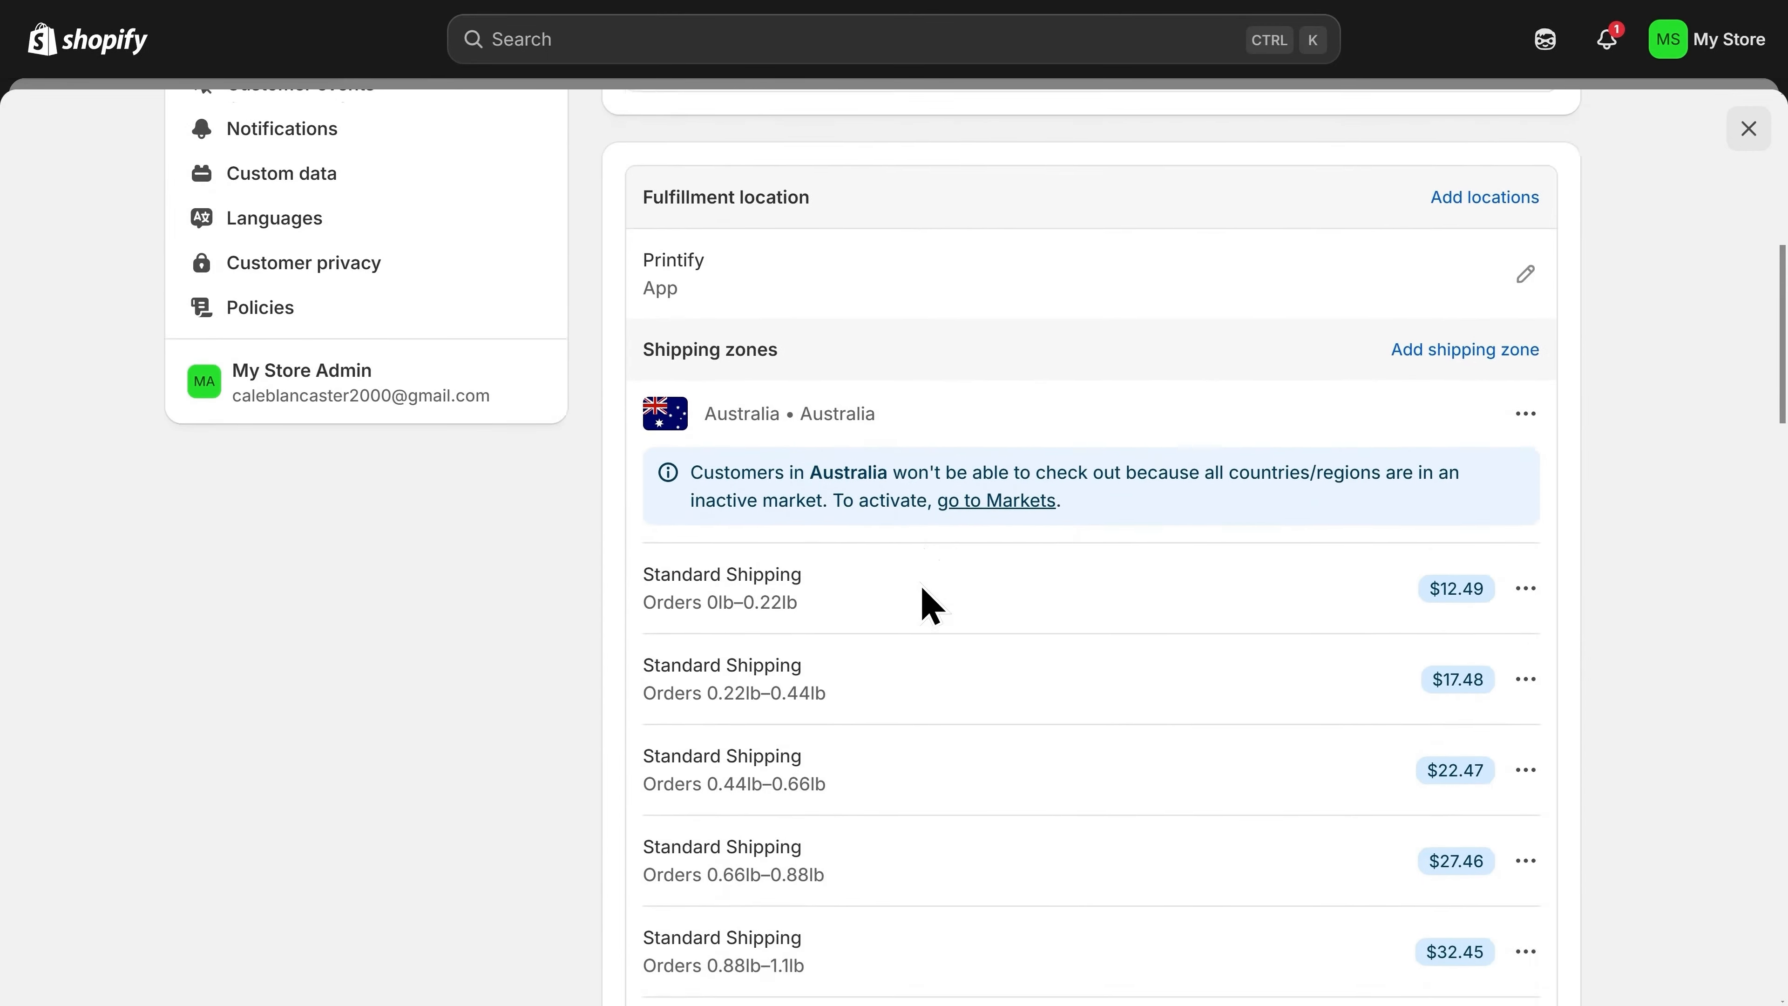
scroll(880, 581, "down", 7)
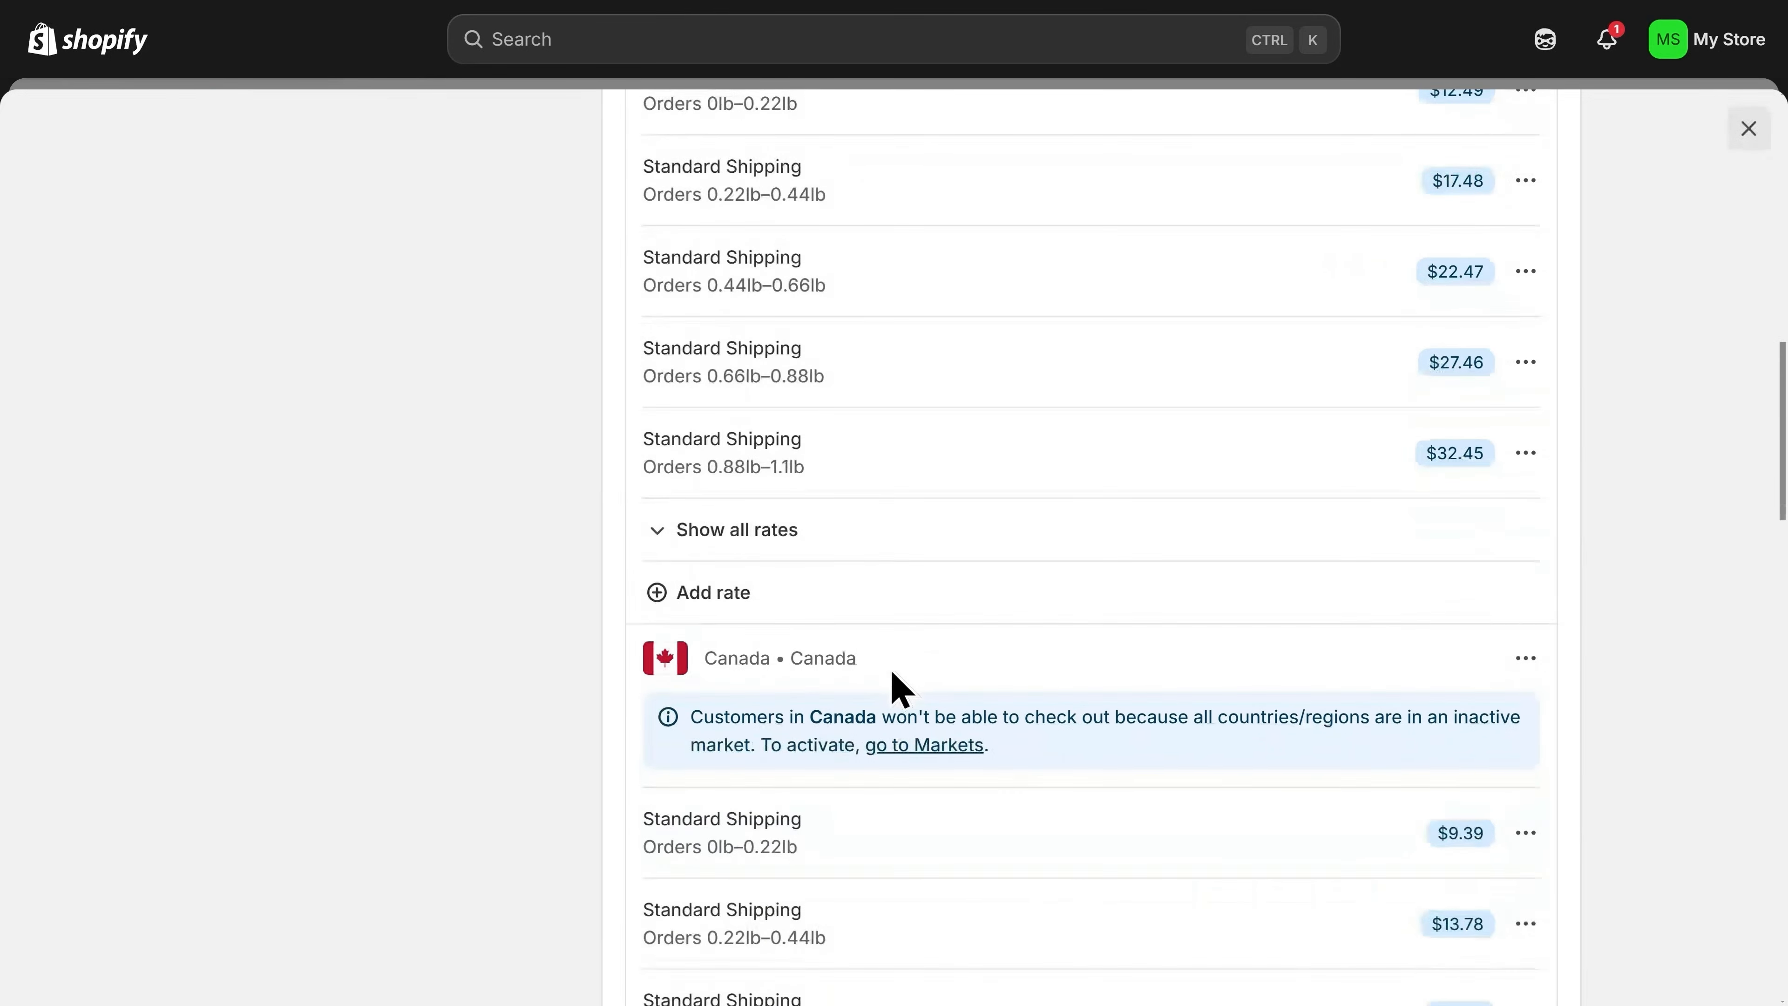
left_click(1522, 661)
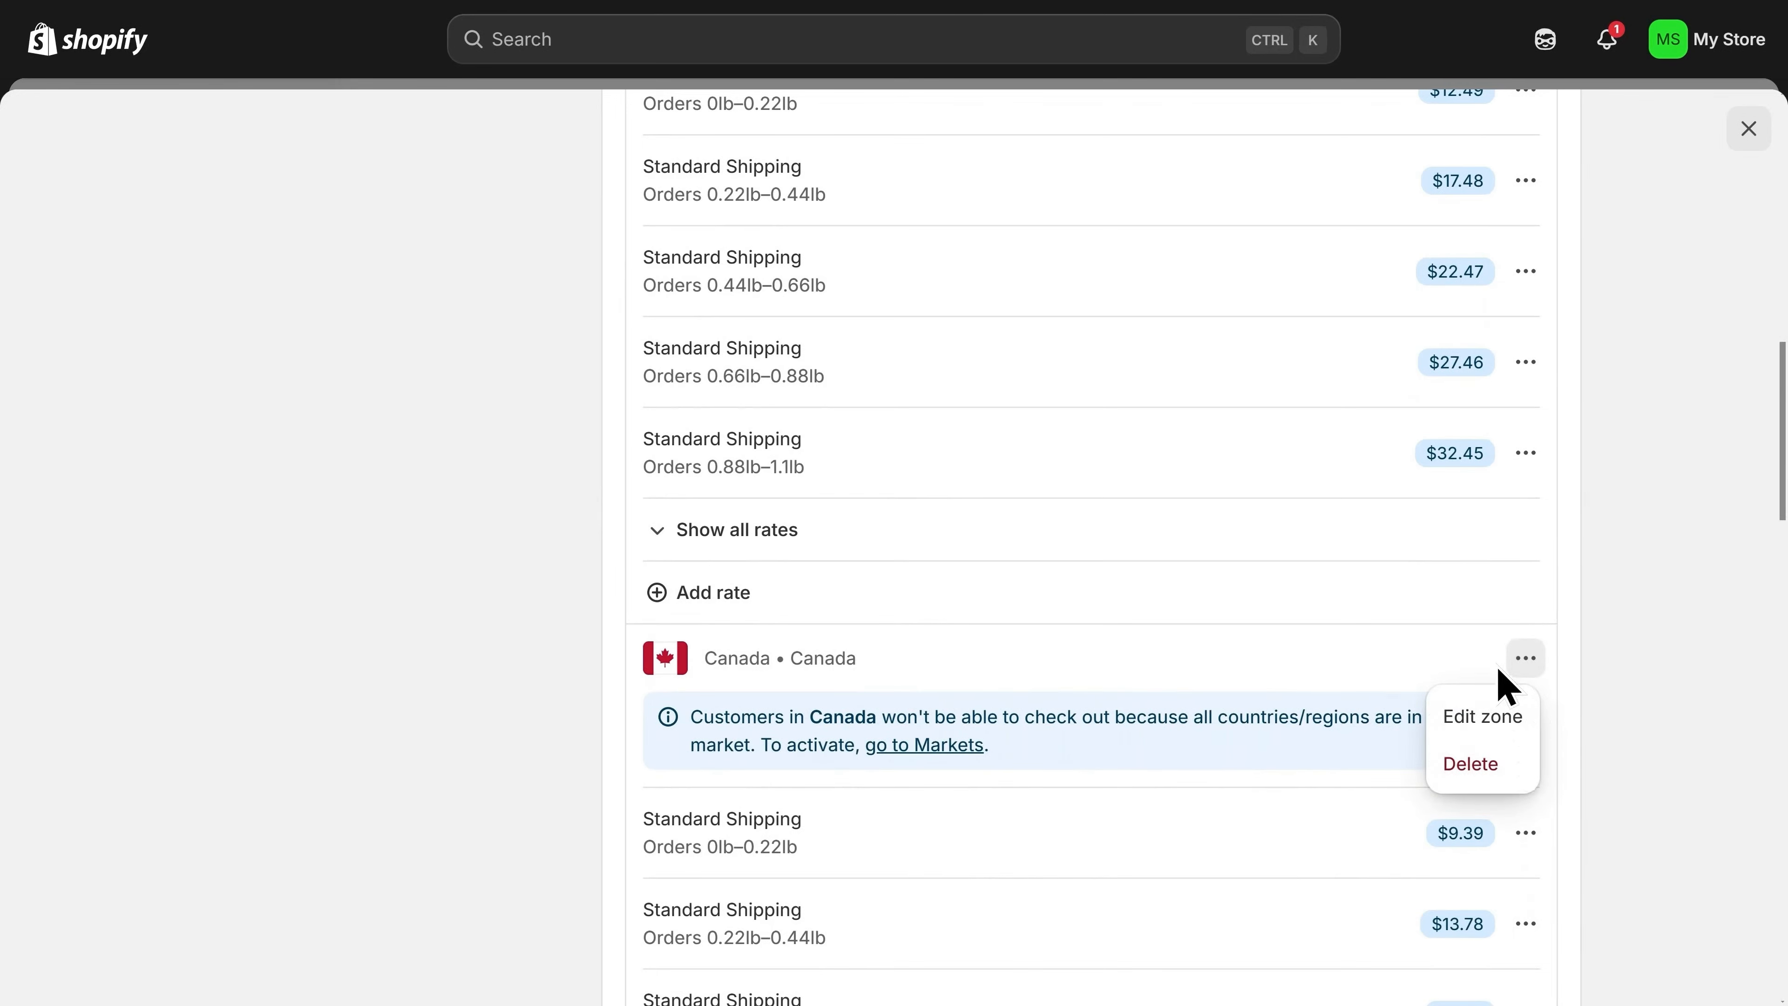
left_click(1473, 660)
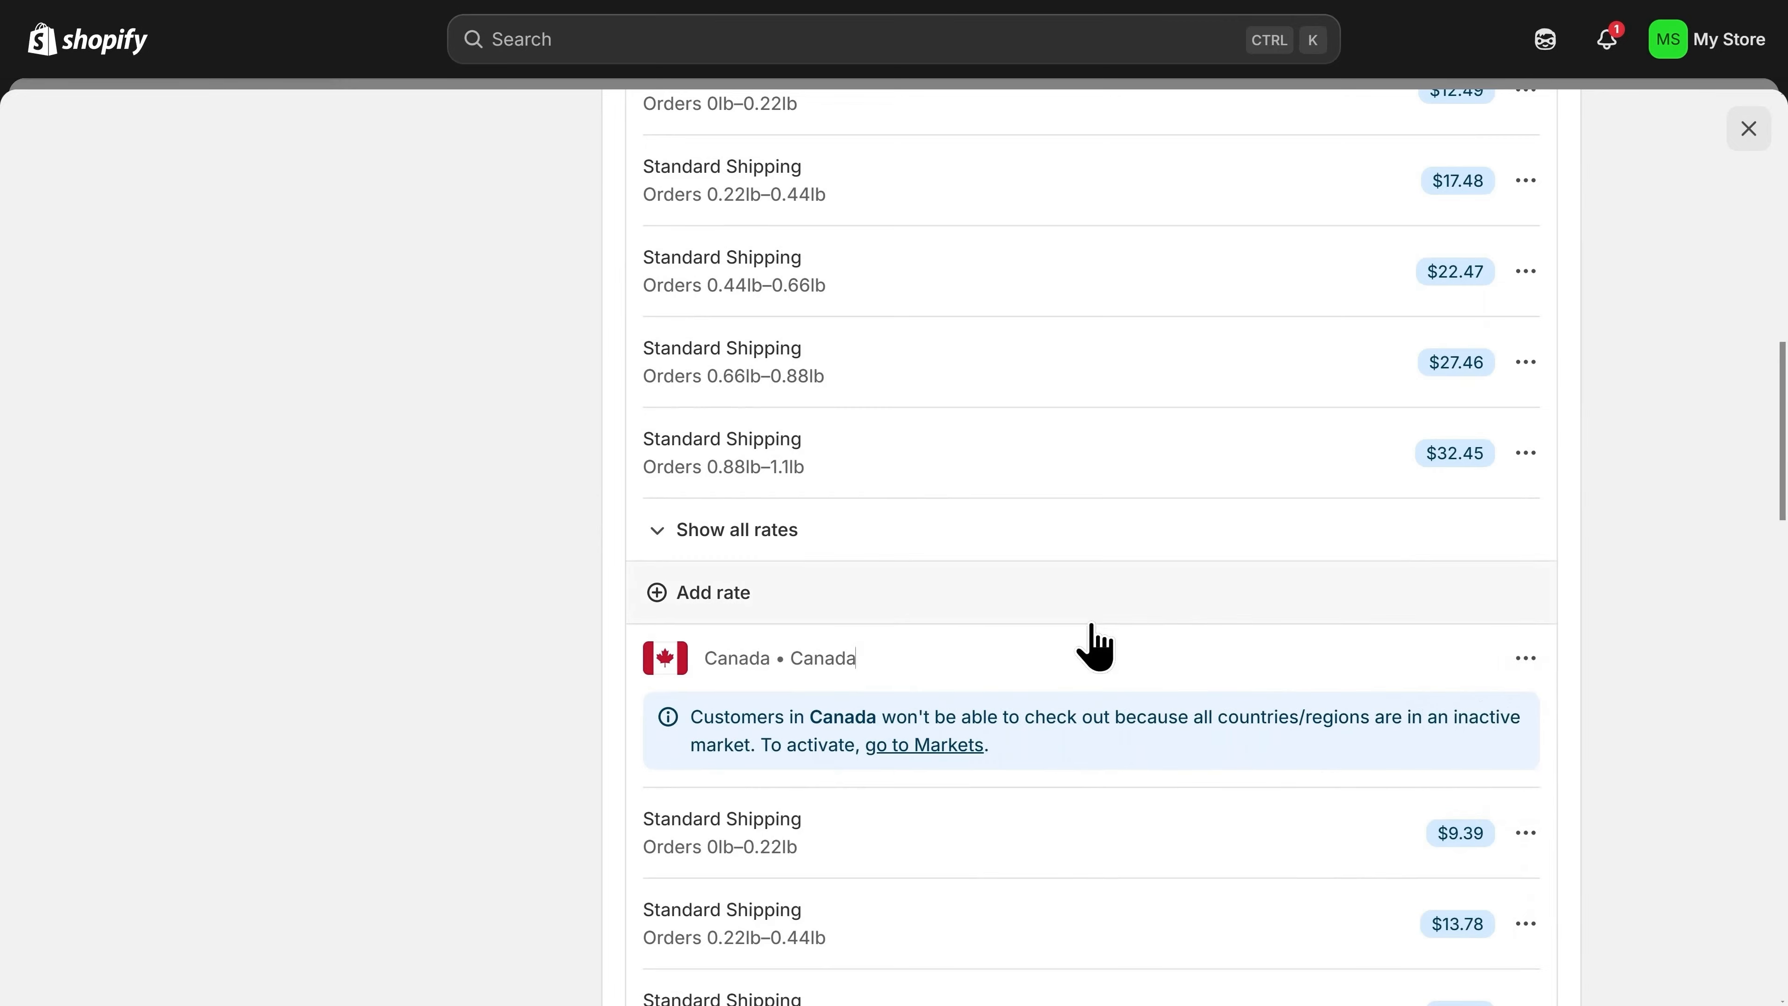
scroll(1081, 662, "up", 15)
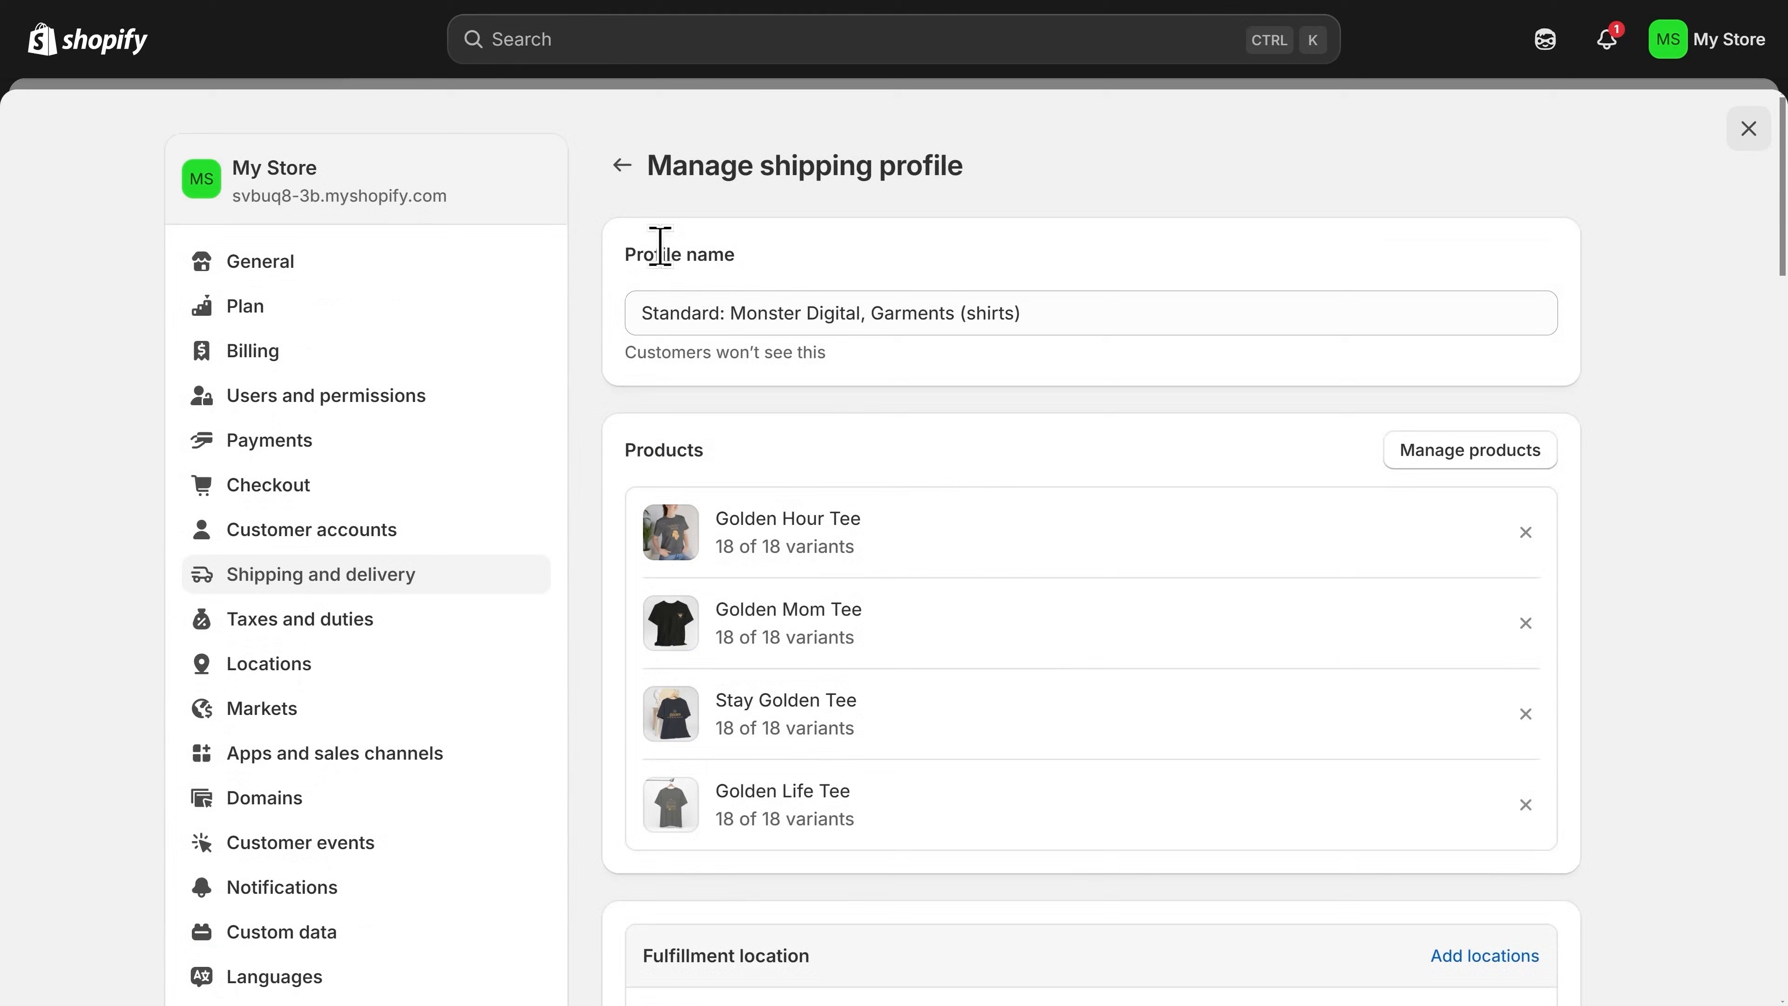
left_click(630, 177)
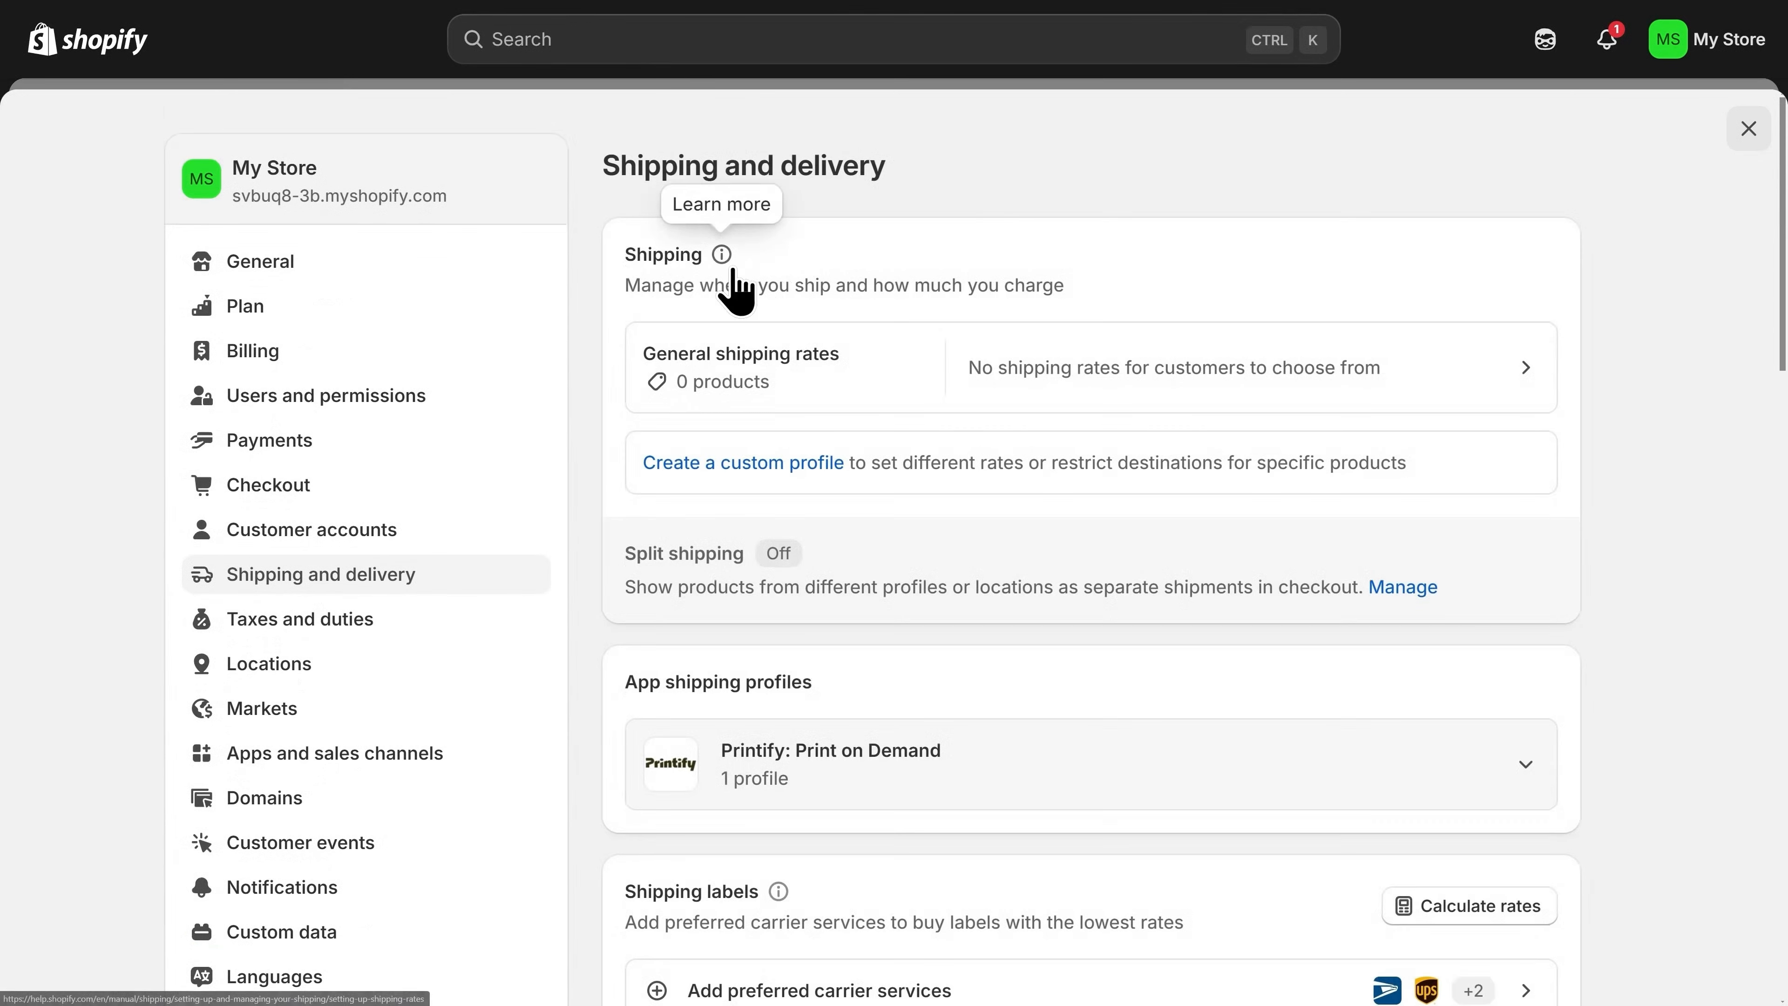
Delete the Domestic and Europe shipping zones from the general shipping rates profile and save it.
left_click(828, 377)
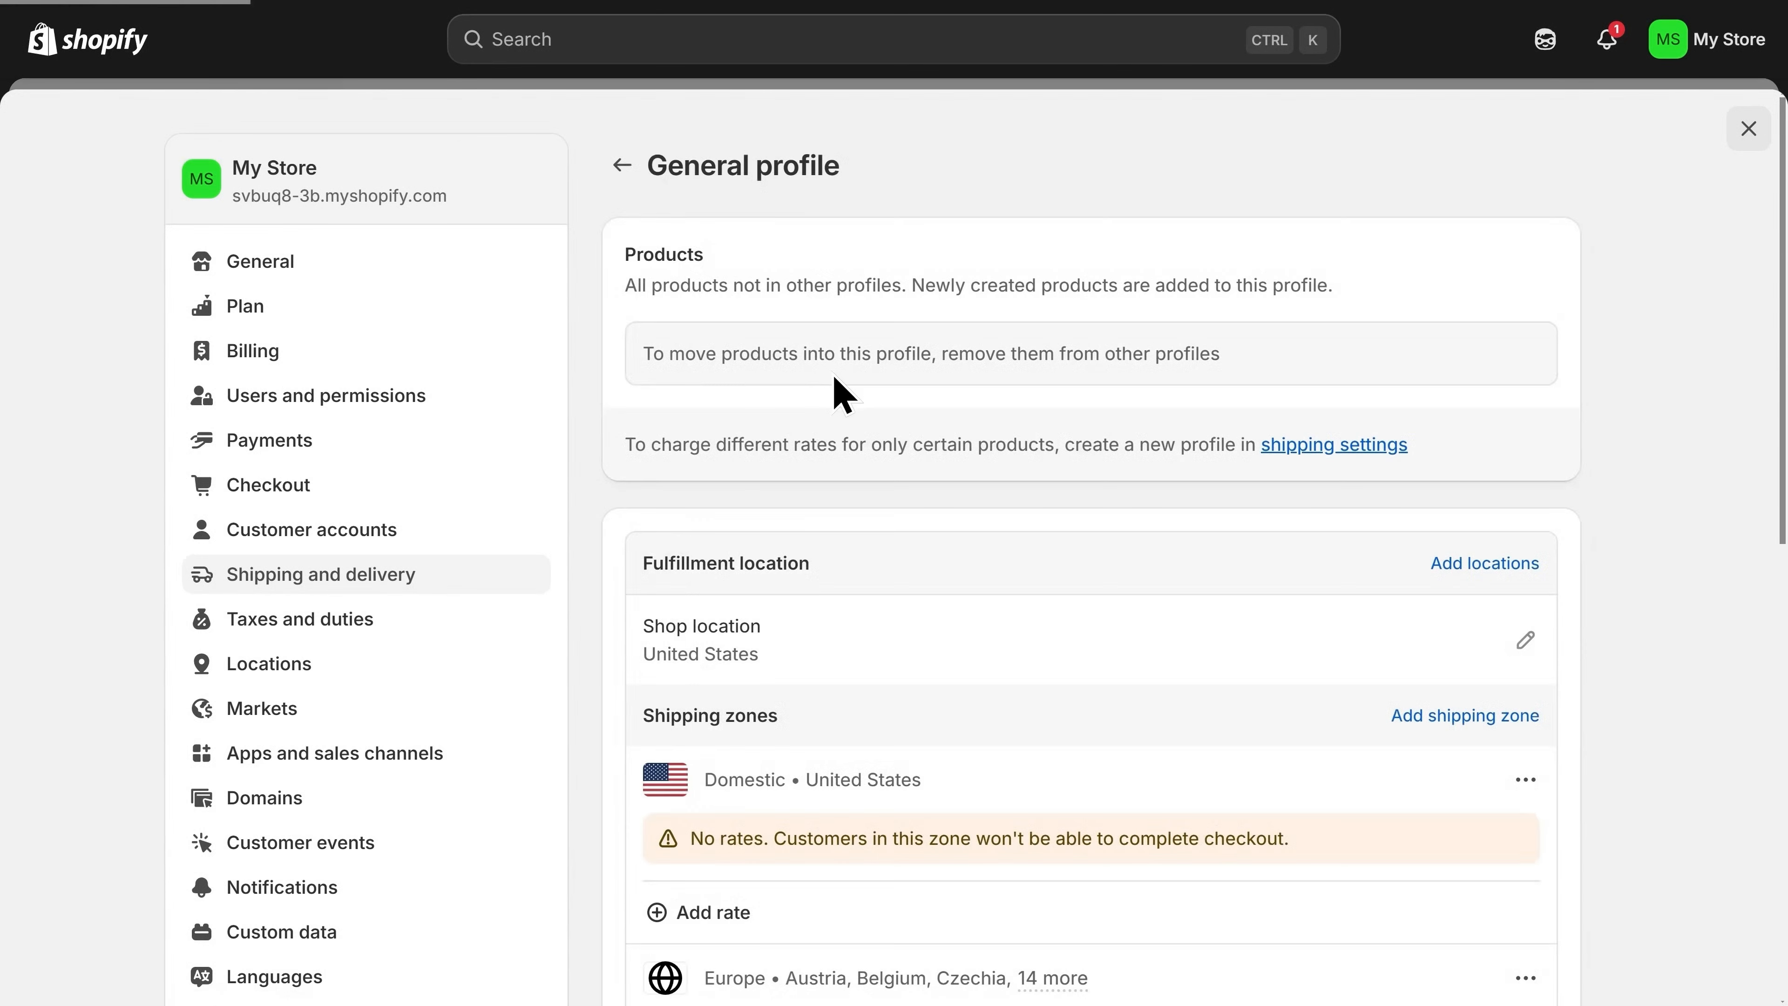
scroll(1278, 687, "down", 2)
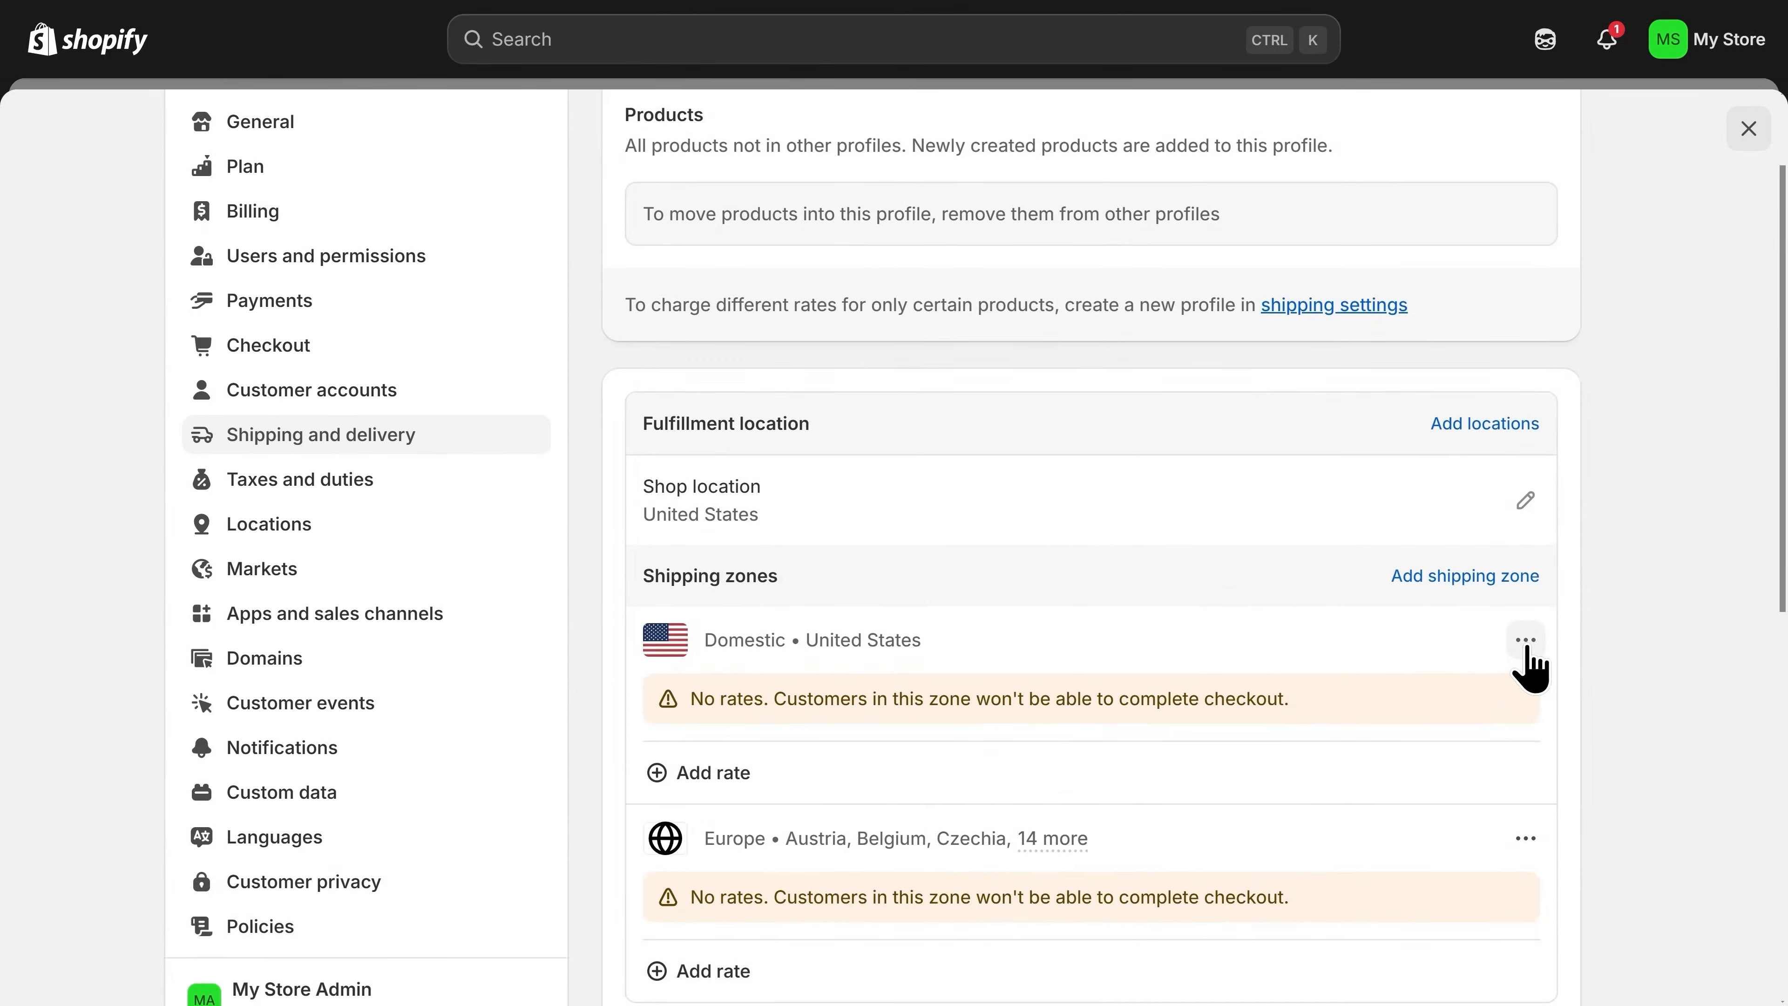
left_click(1523, 642)
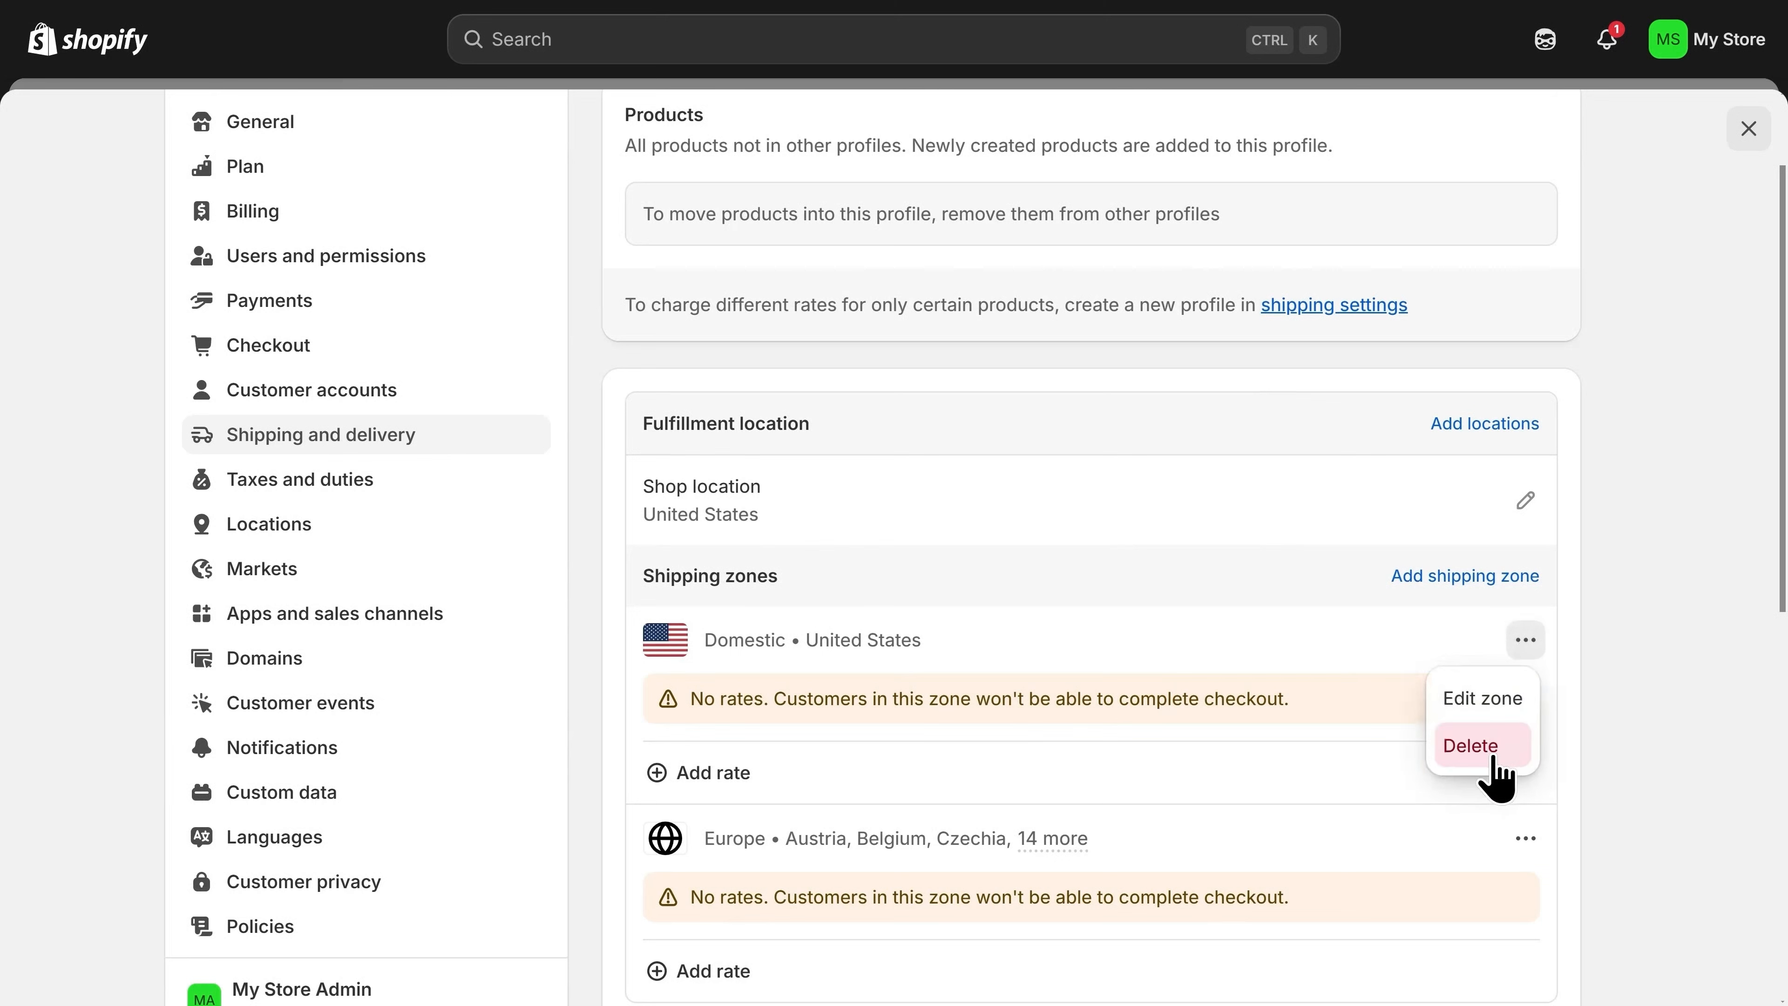
left_click(1487, 754)
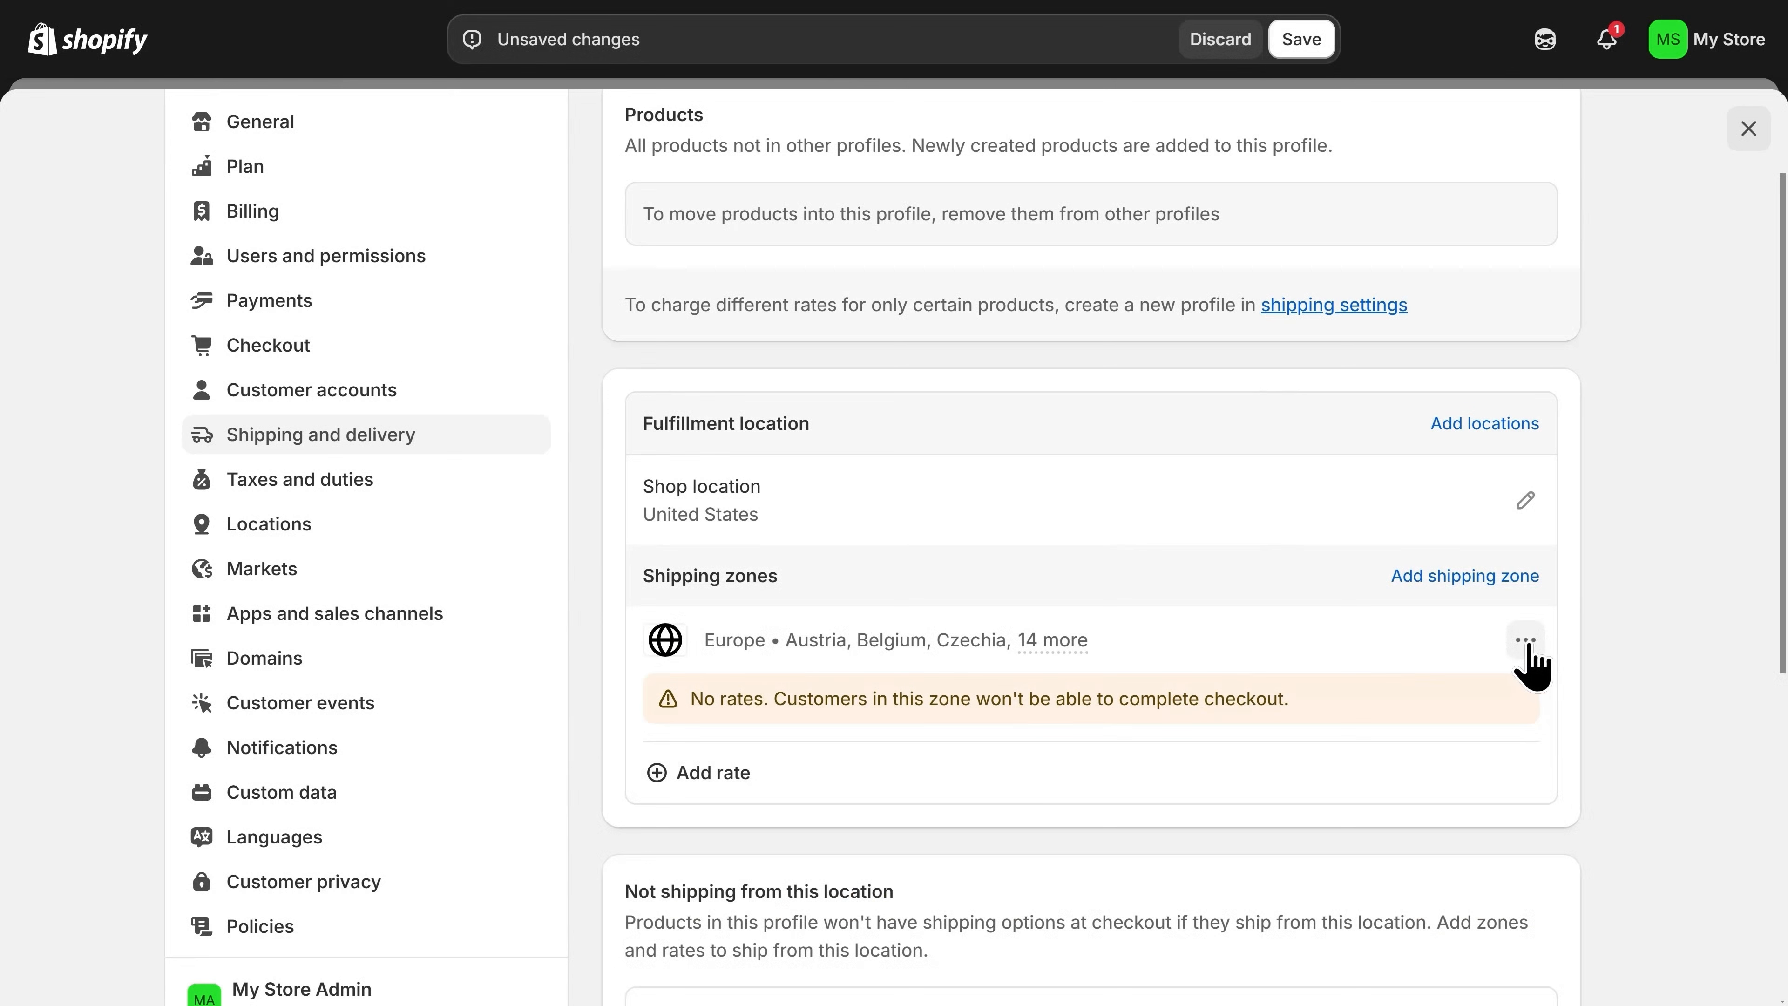
left_click(1529, 644)
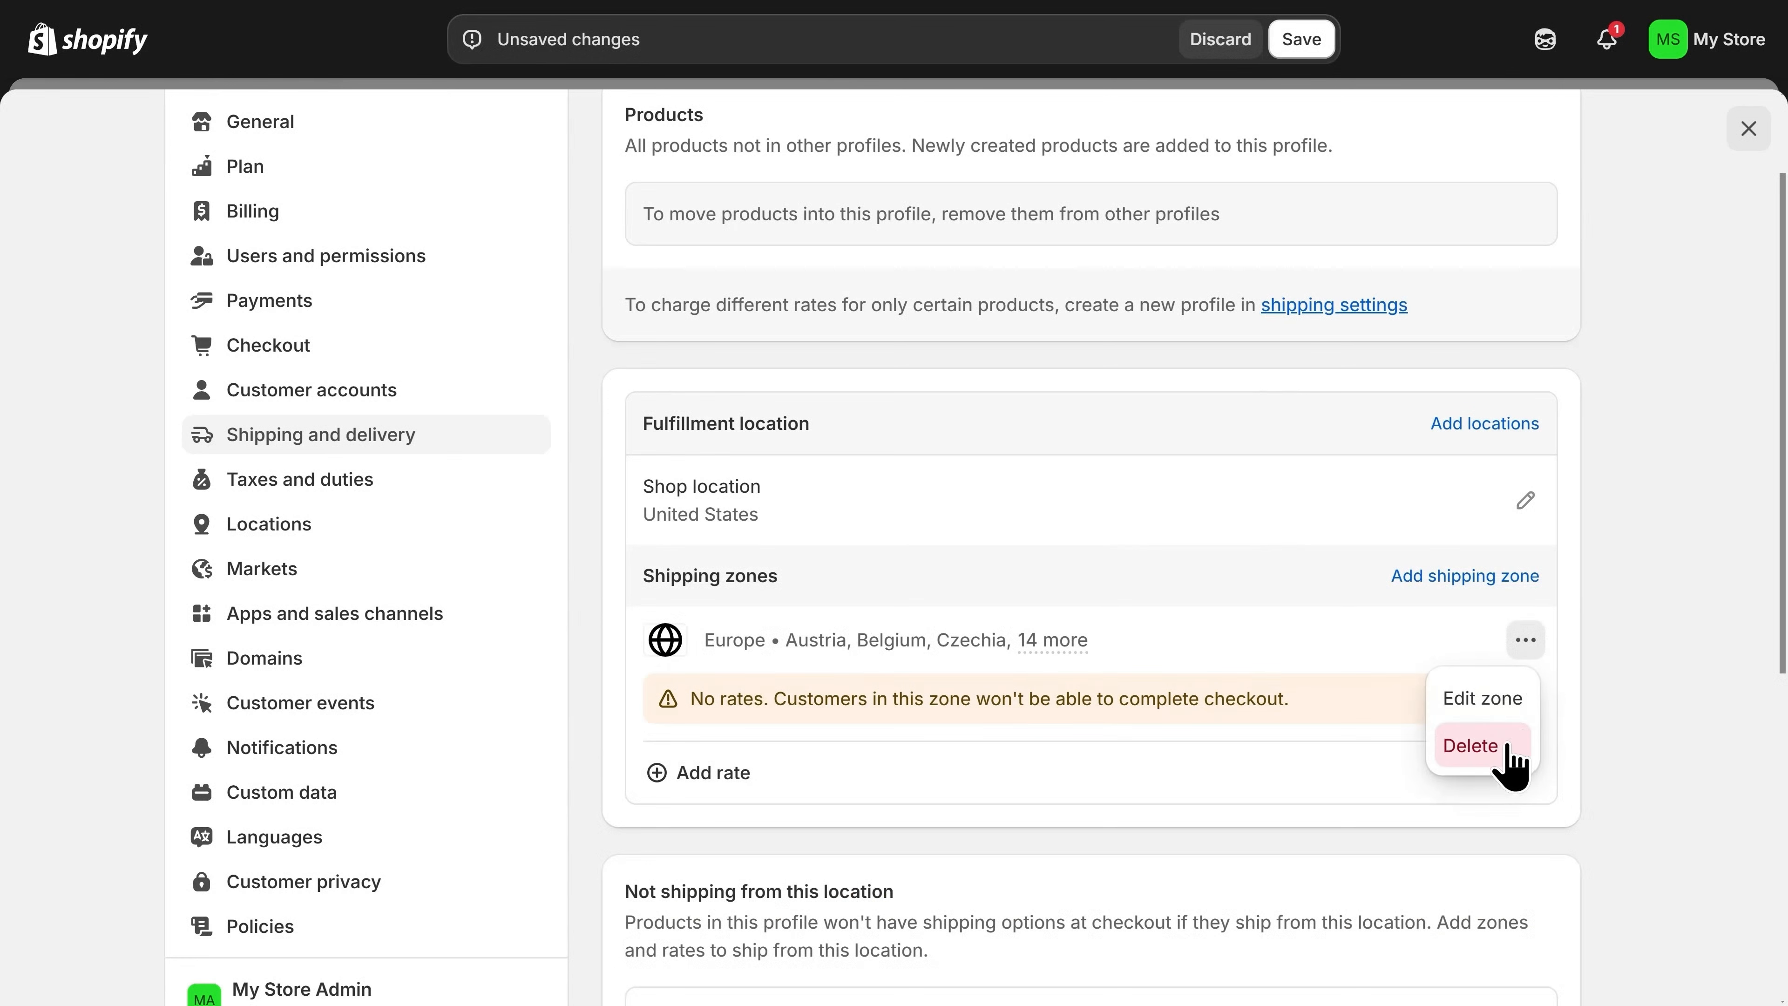
left_click(1486, 748)
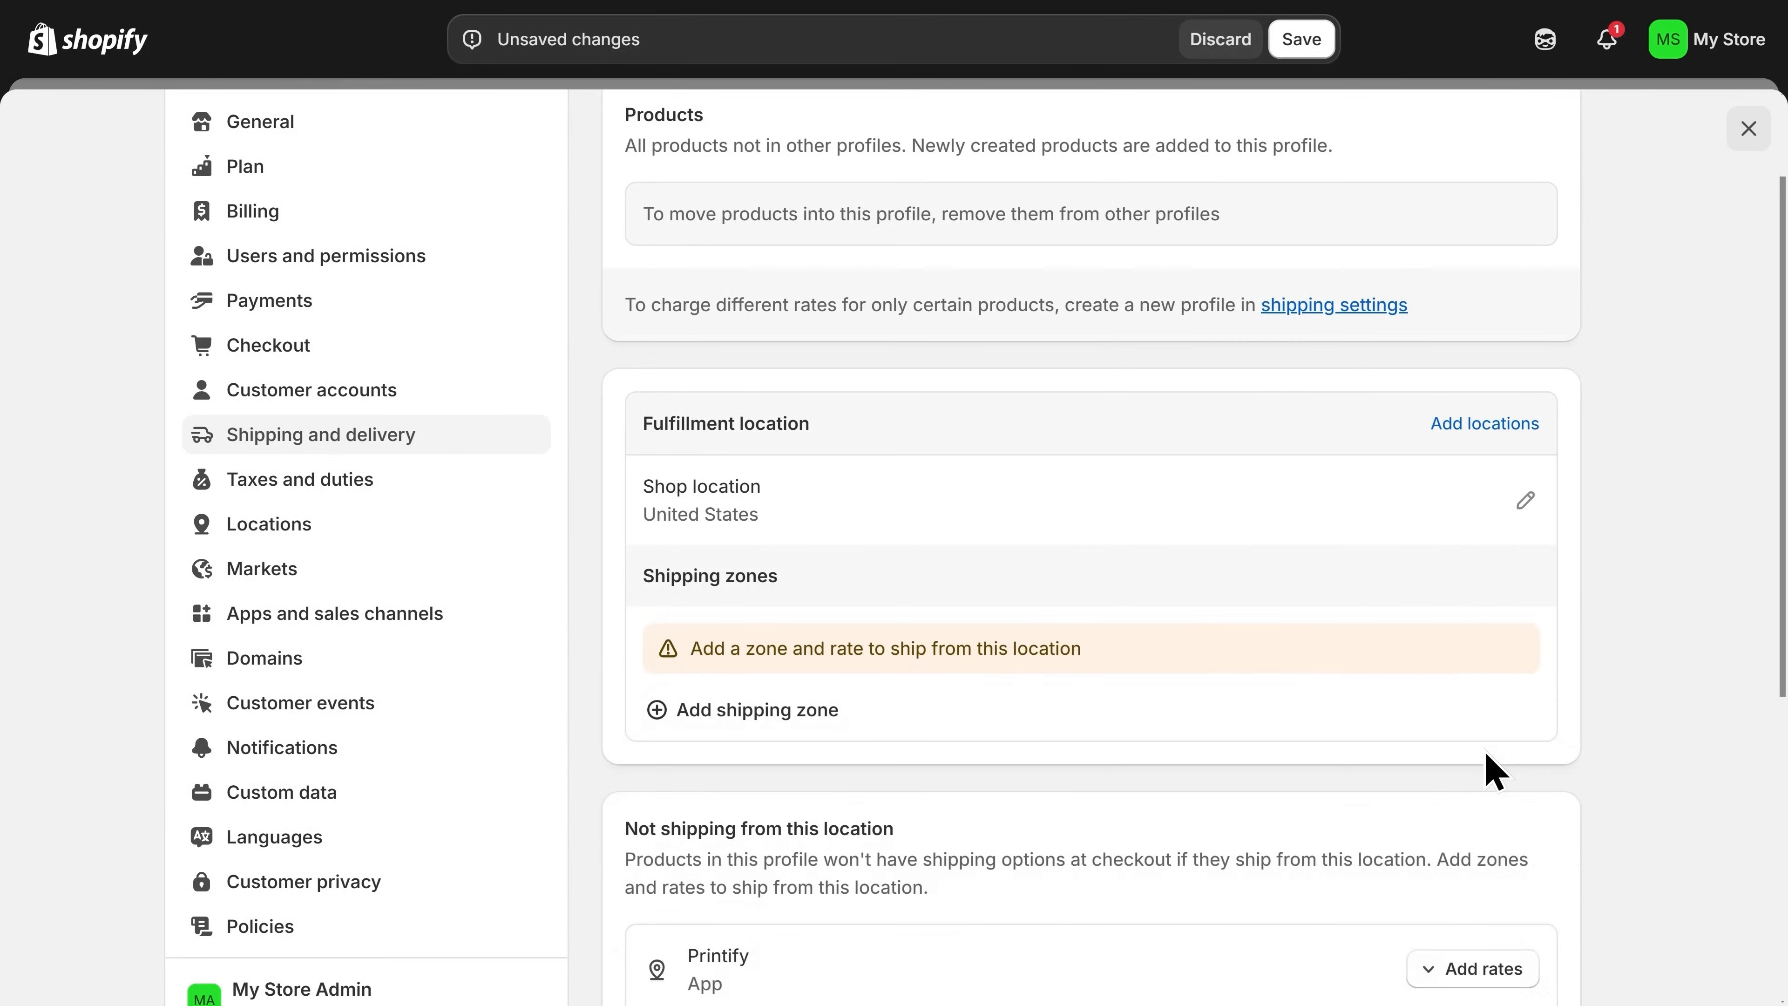
left_click(1300, 43)
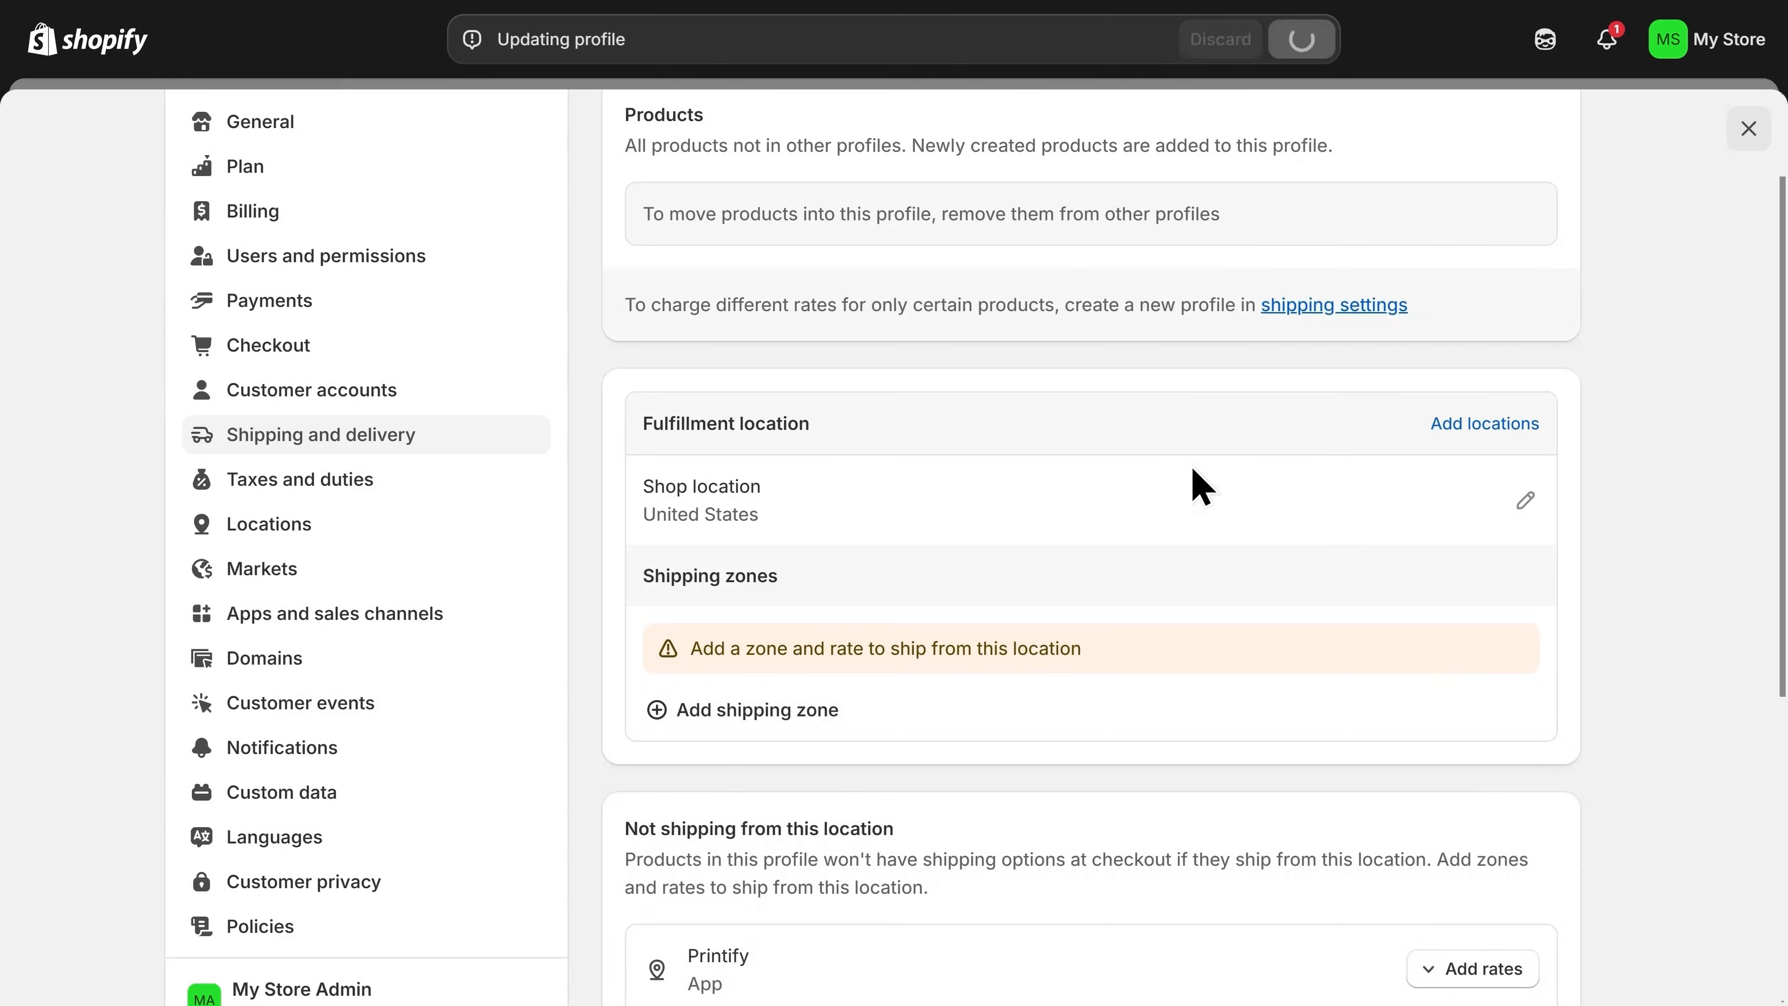
Buy the new domain furprints.store and verify its contact information through the verification link in Shopify's e-mail.
left_click(329, 675)
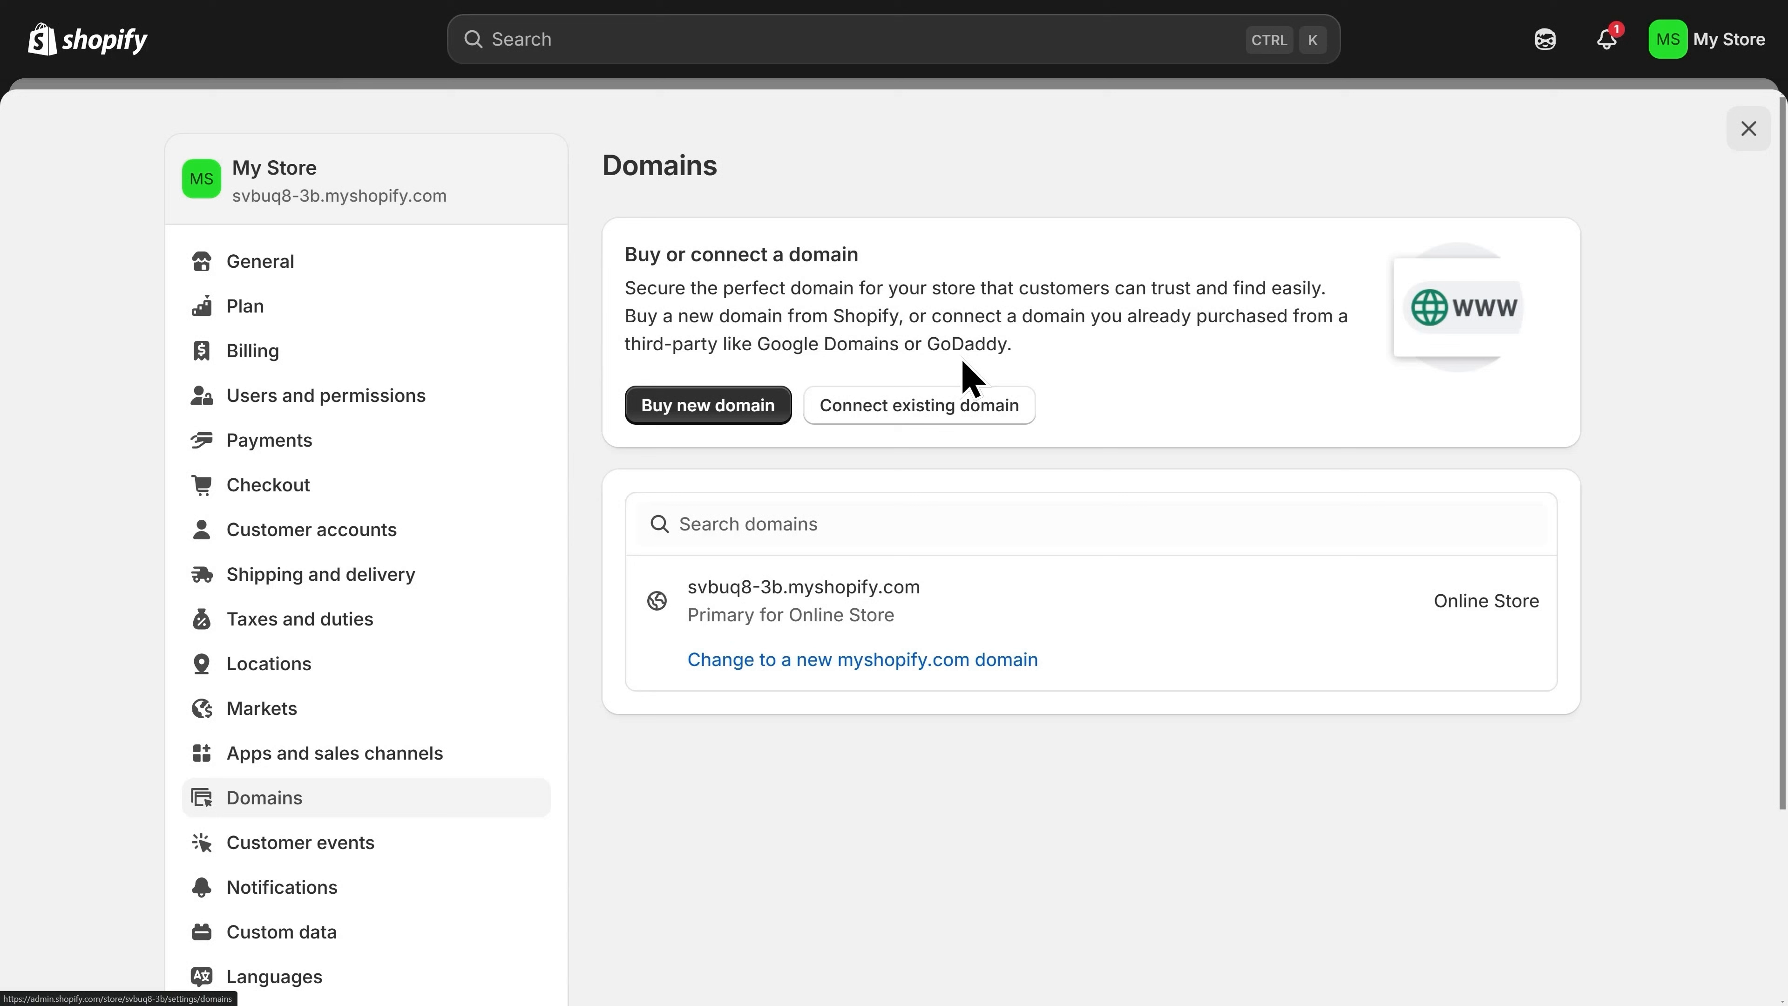
left_click(704, 415)
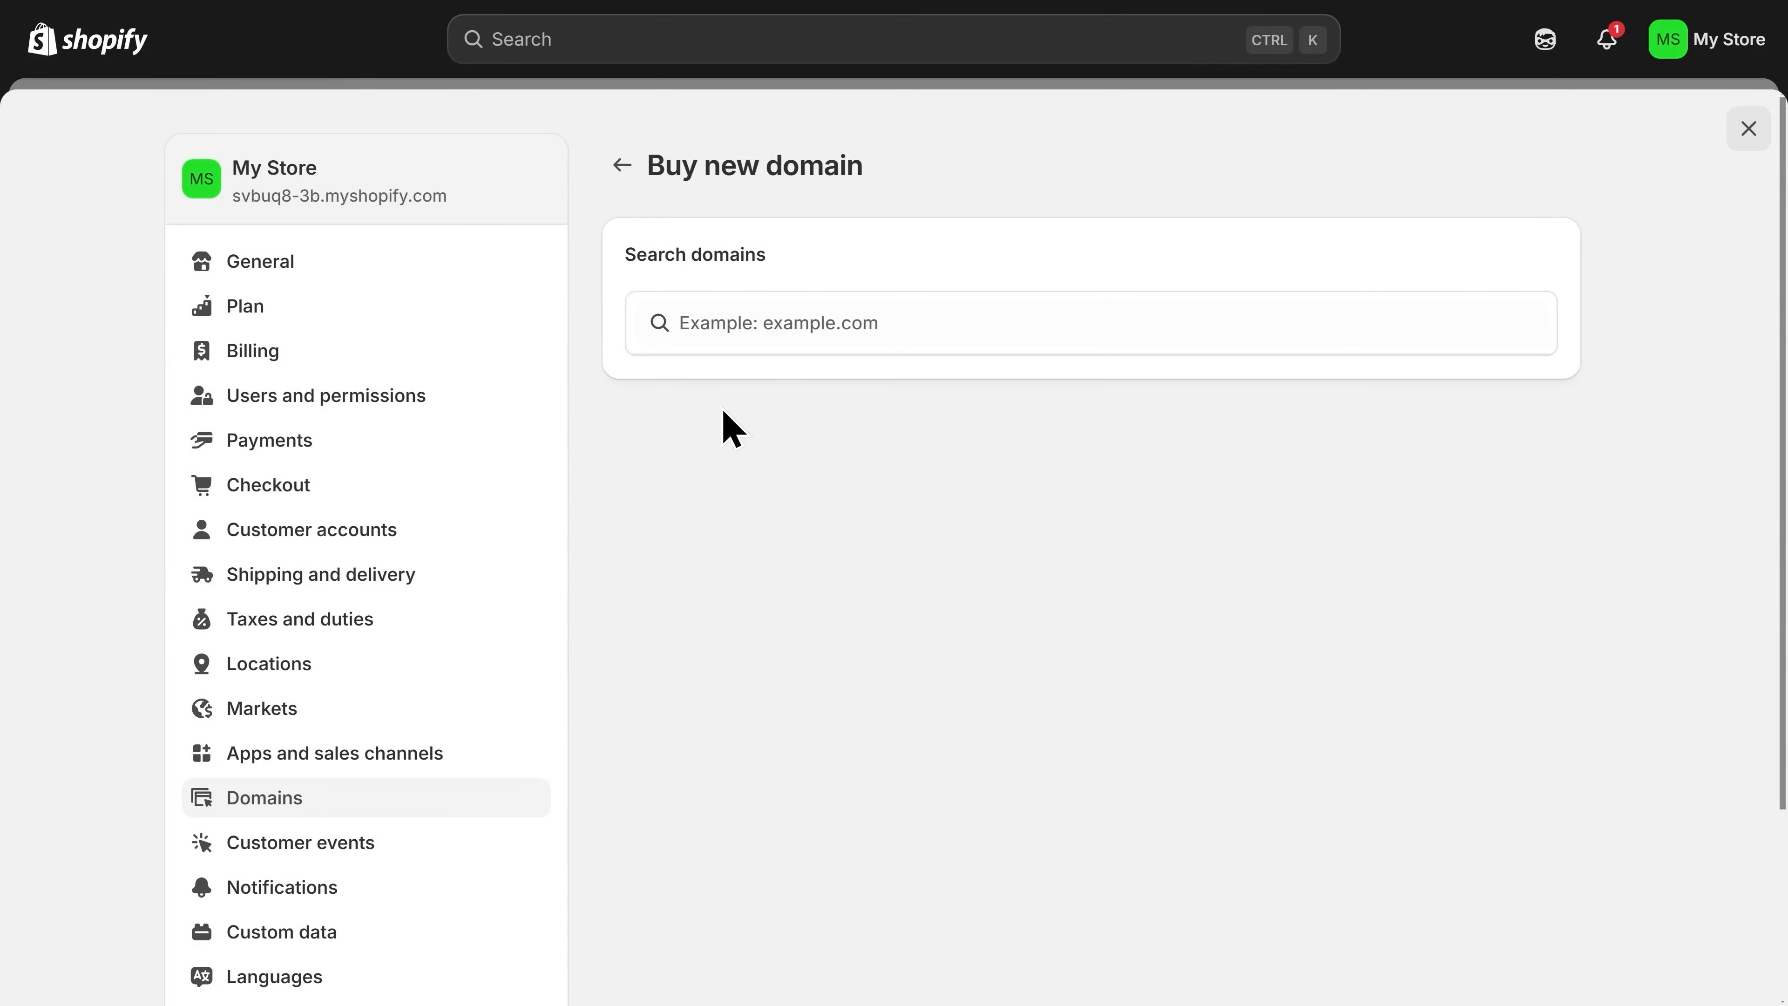
left_click(883, 335)
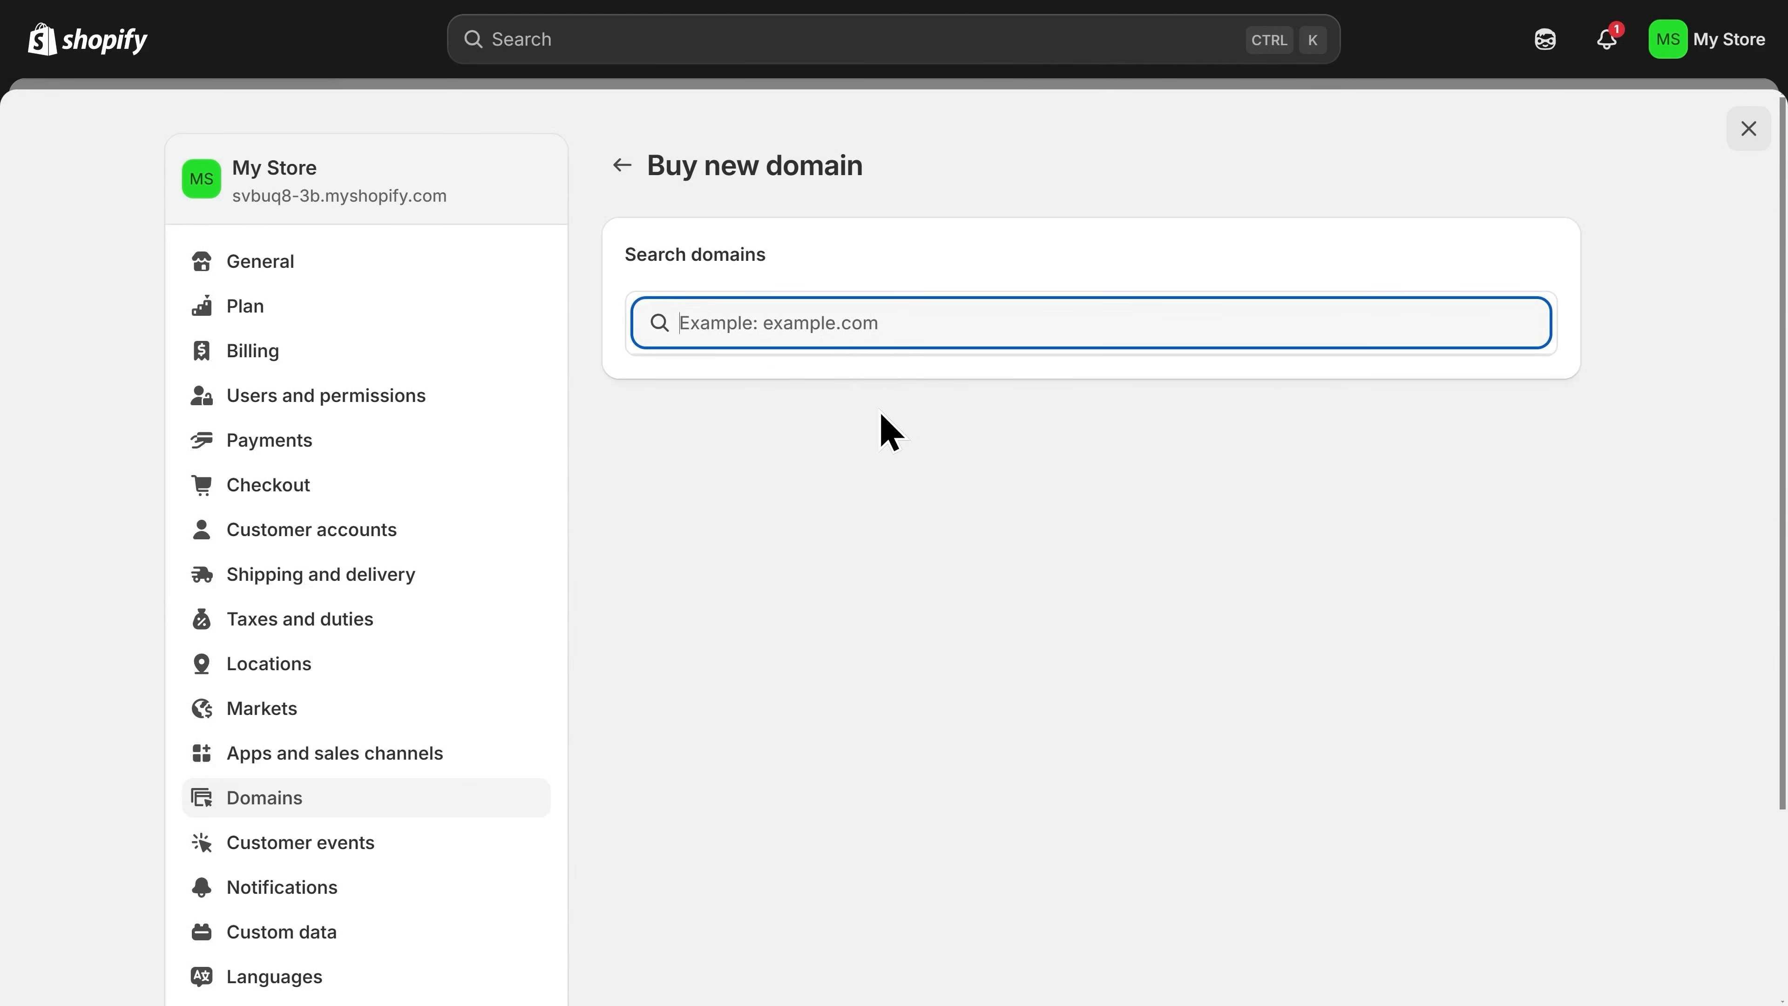
type("furprints.store")
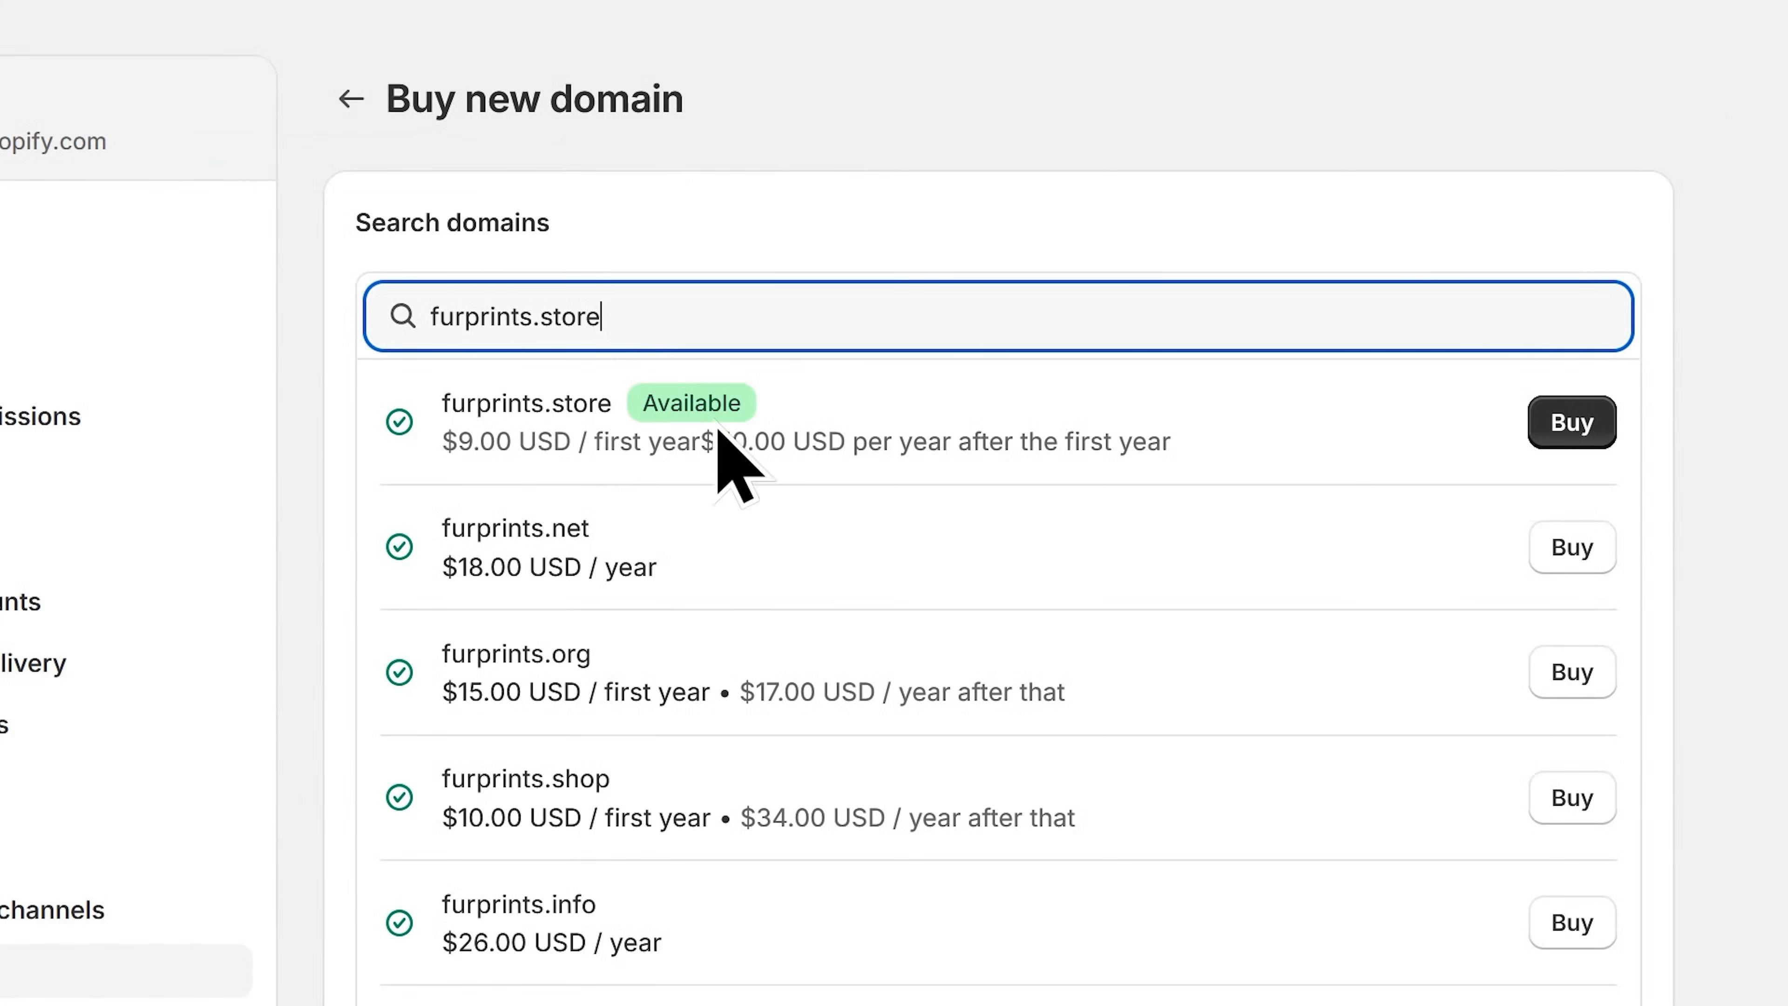
left_click(1572, 430)
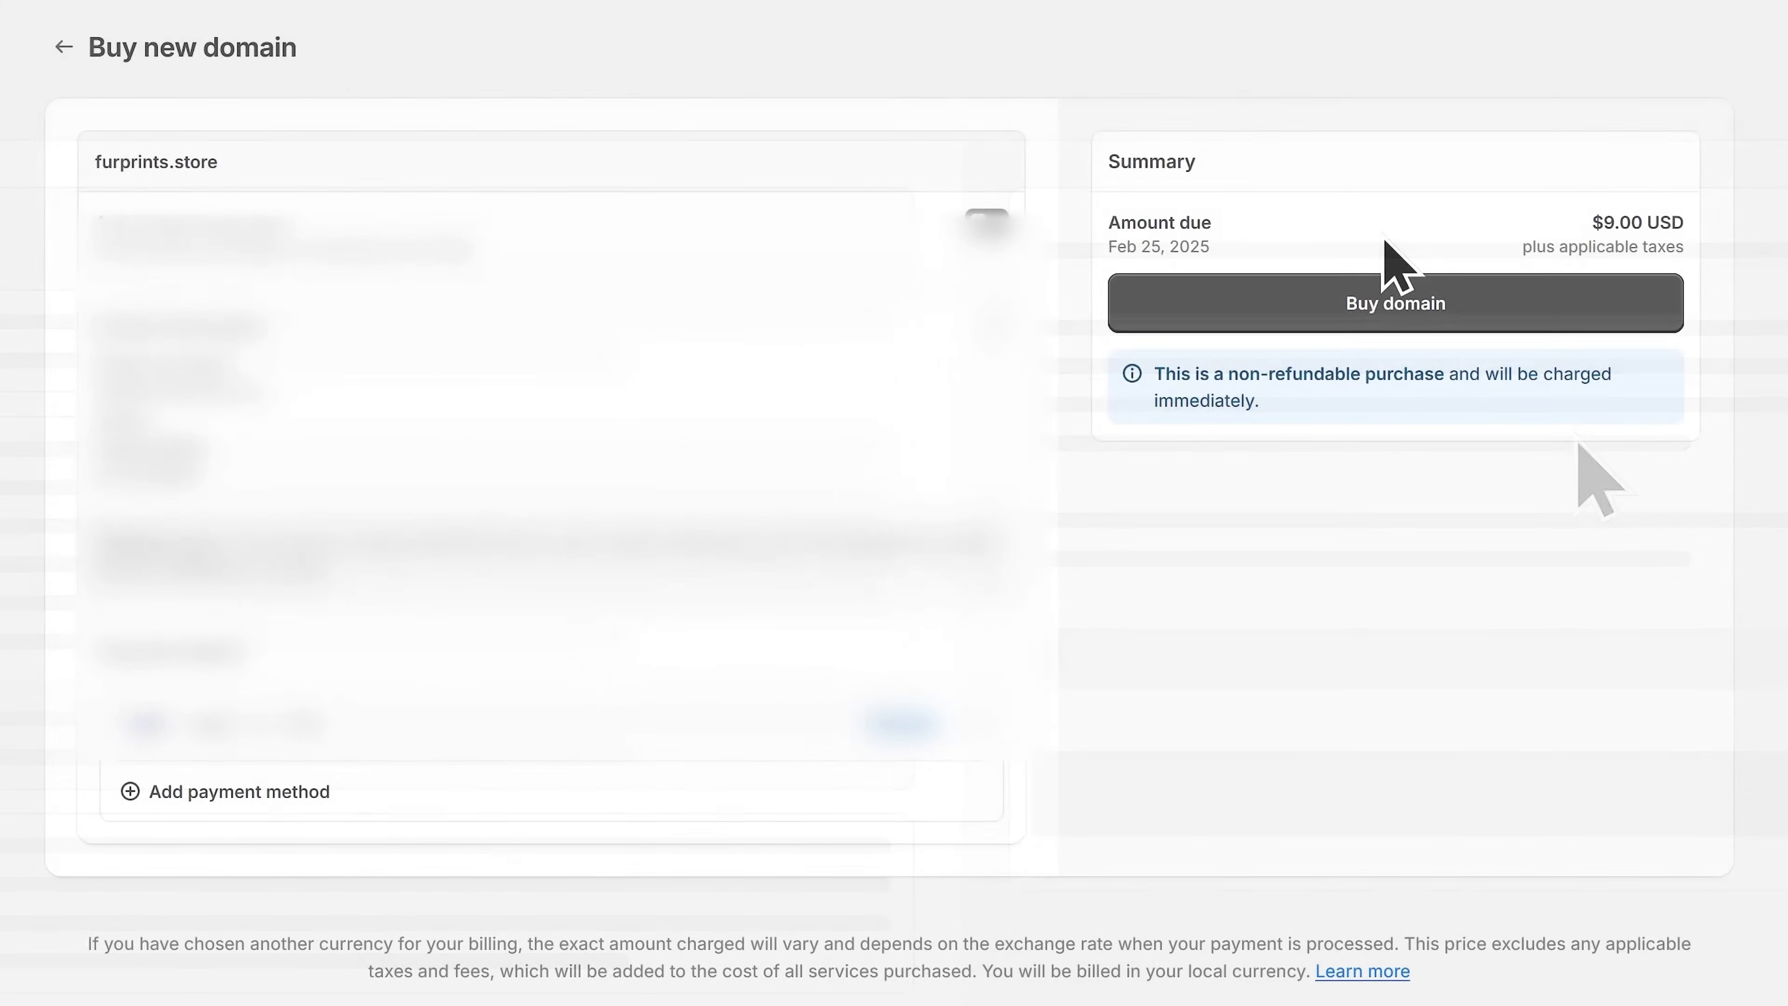
left_click(1401, 318)
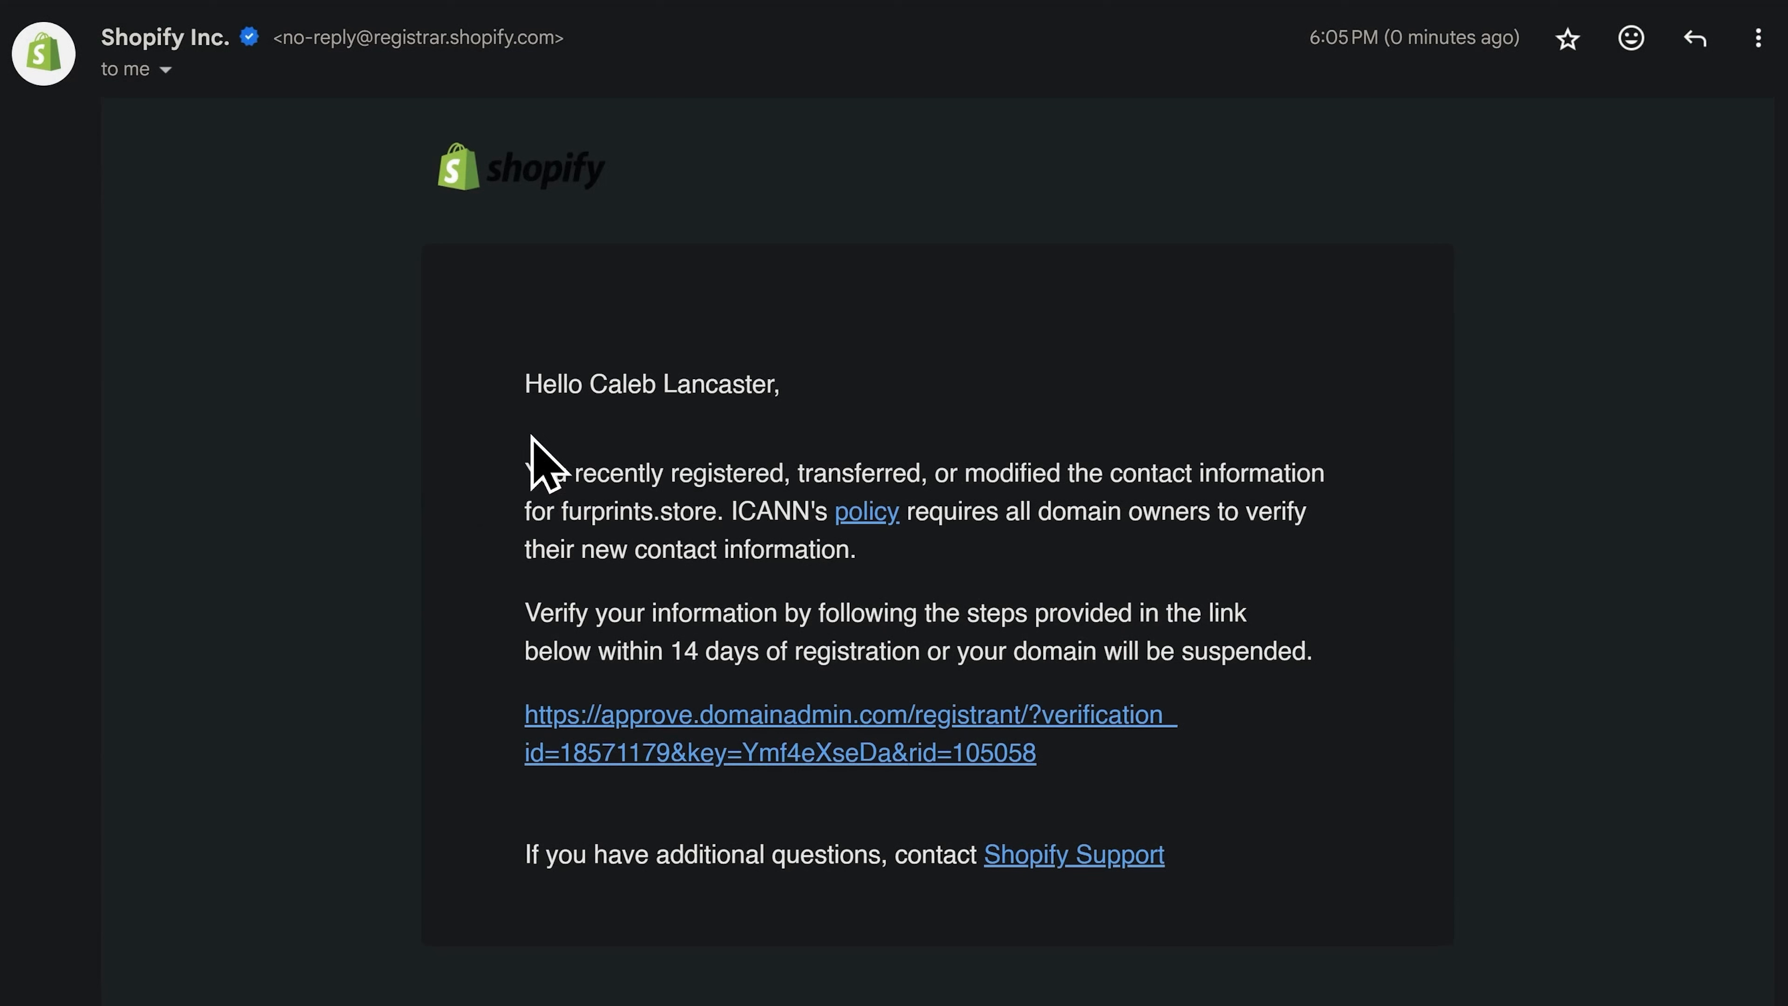
left_click(790, 749)
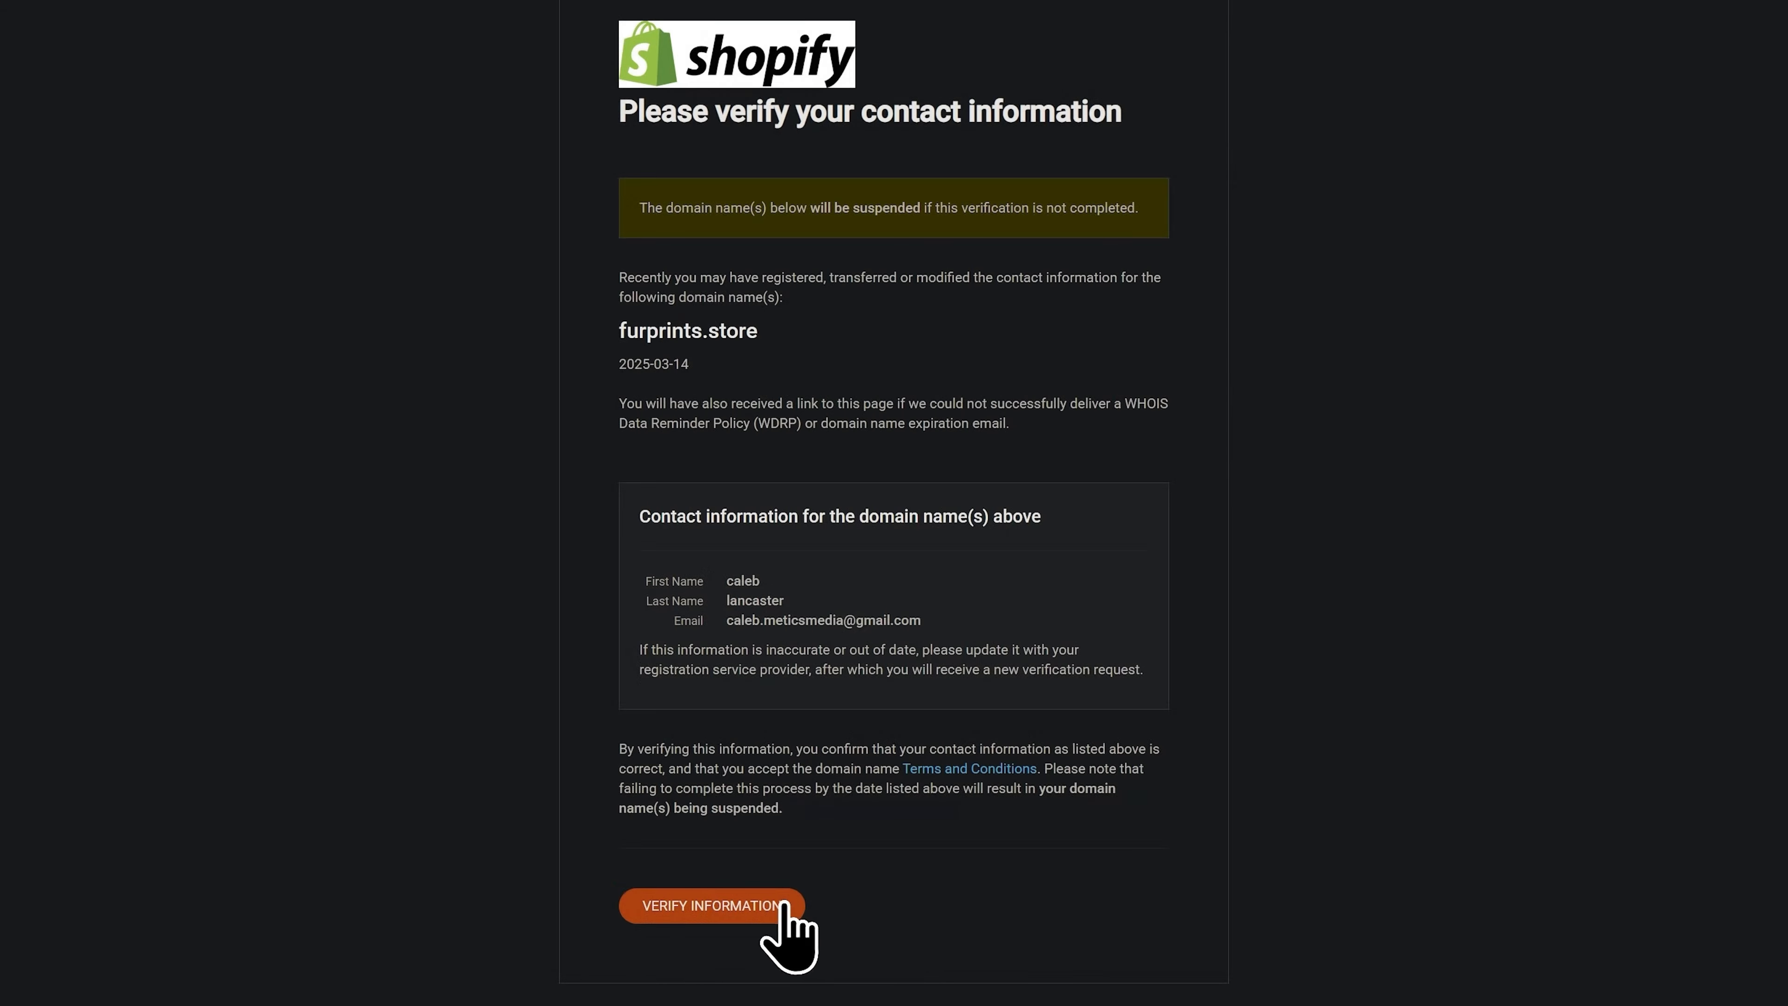
left_click(749, 910)
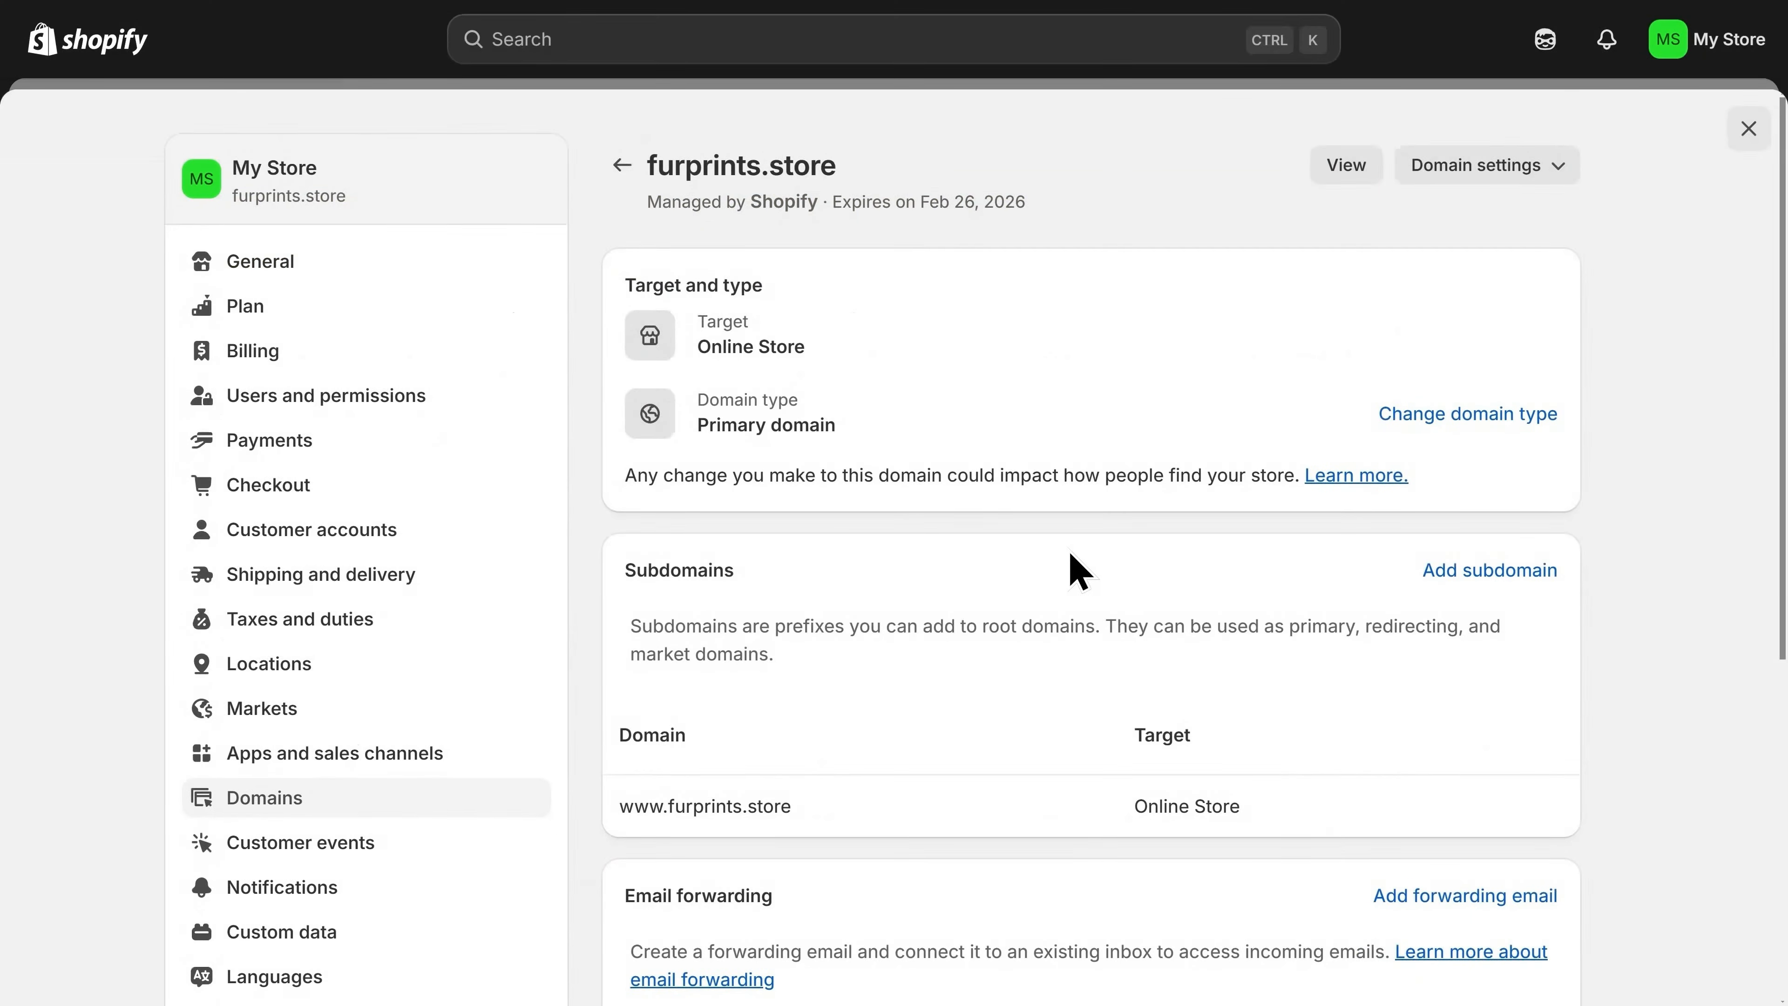
Review the double opt-in for marketing options reached from the customer privacy settings, and leave the store settings.
scroll(412, 659, "down", 4)
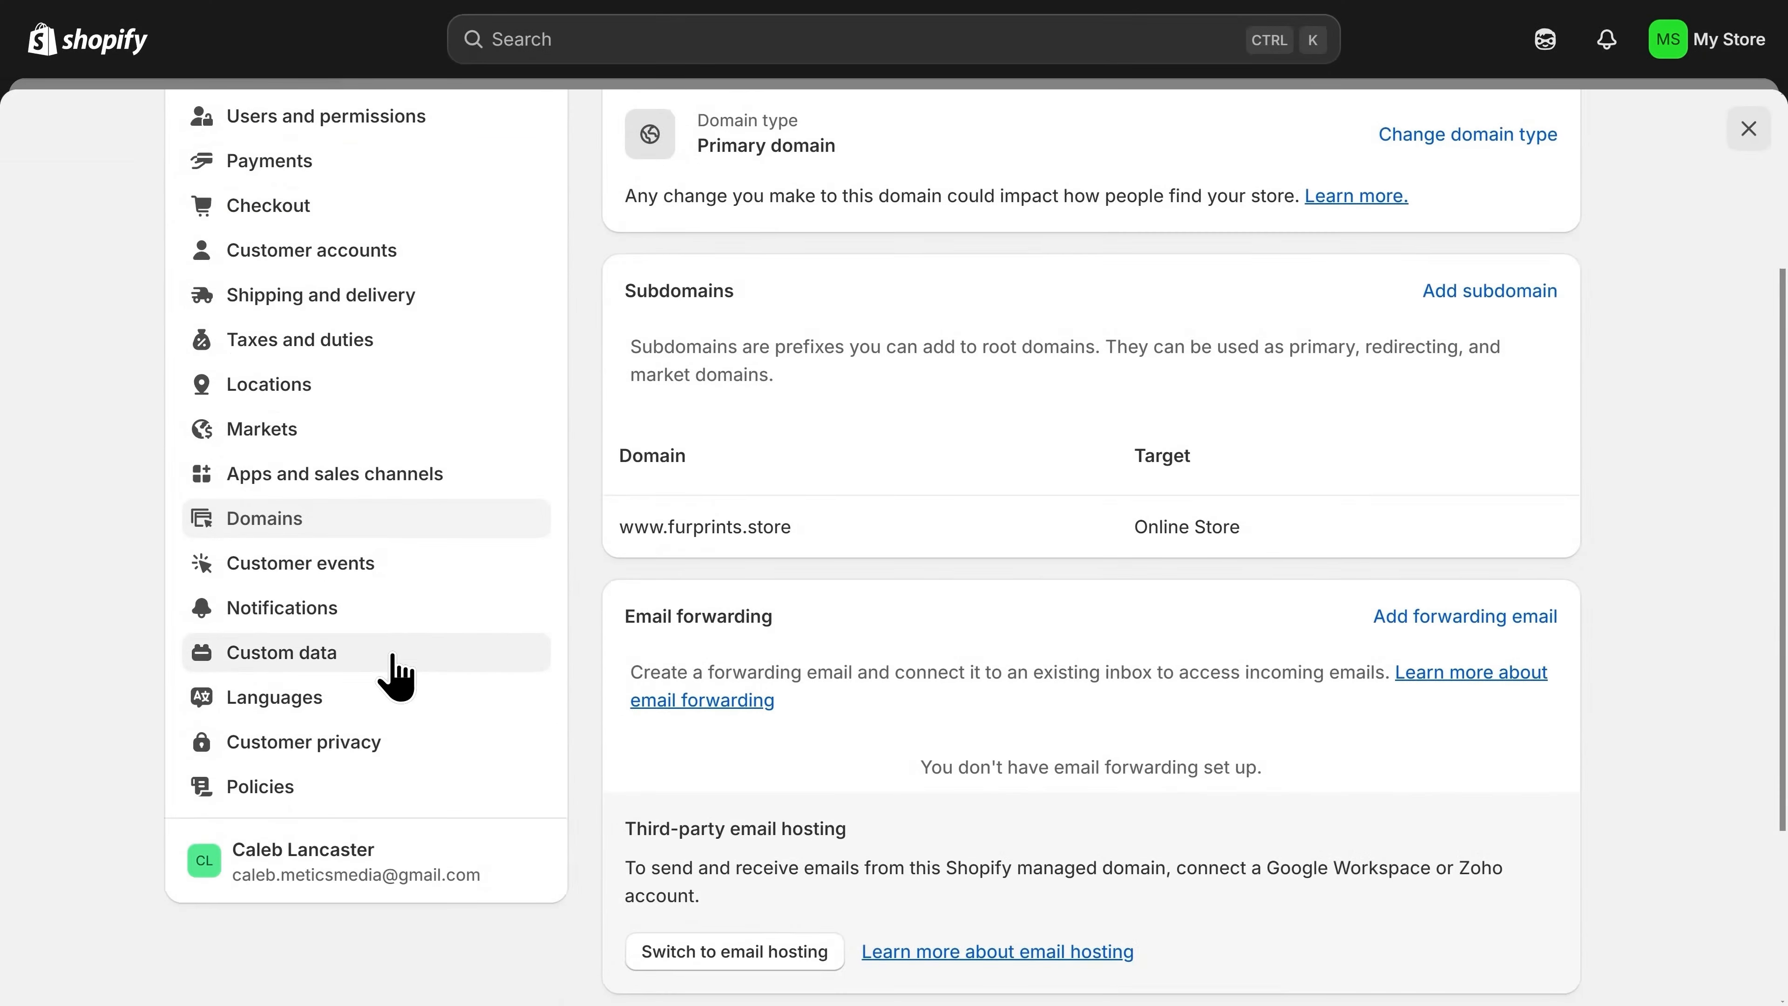
left_click(350, 762)
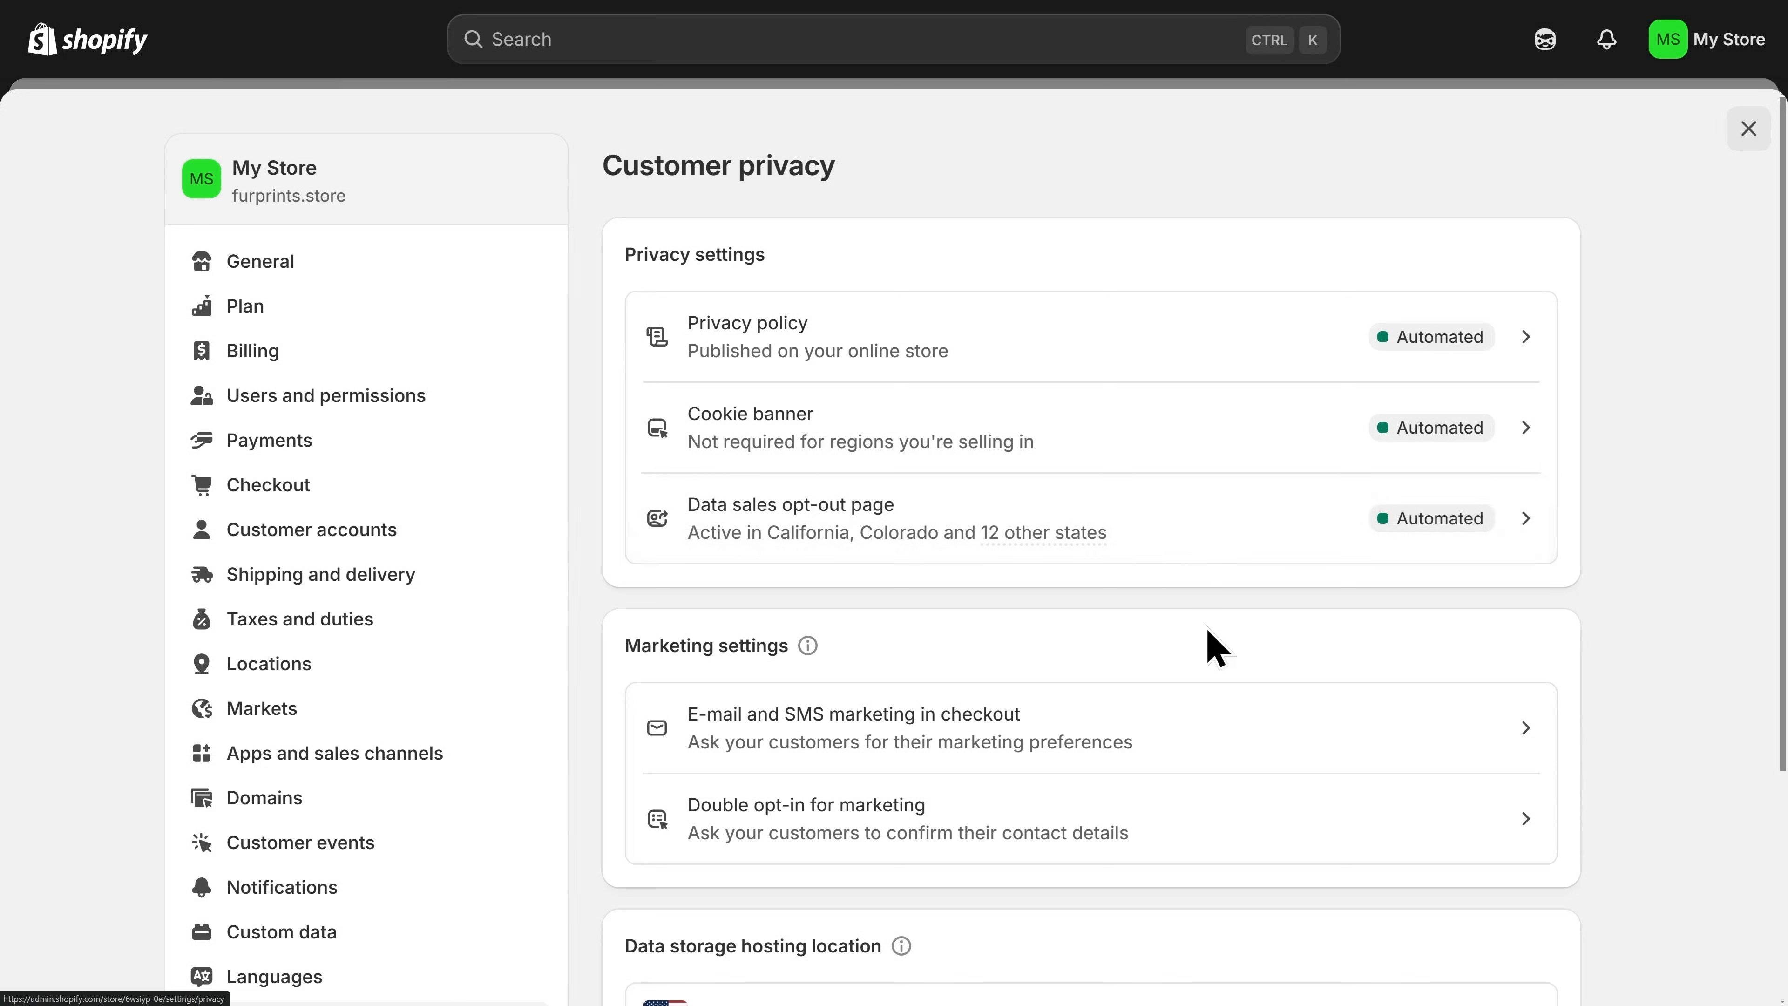
left_click(1173, 812)
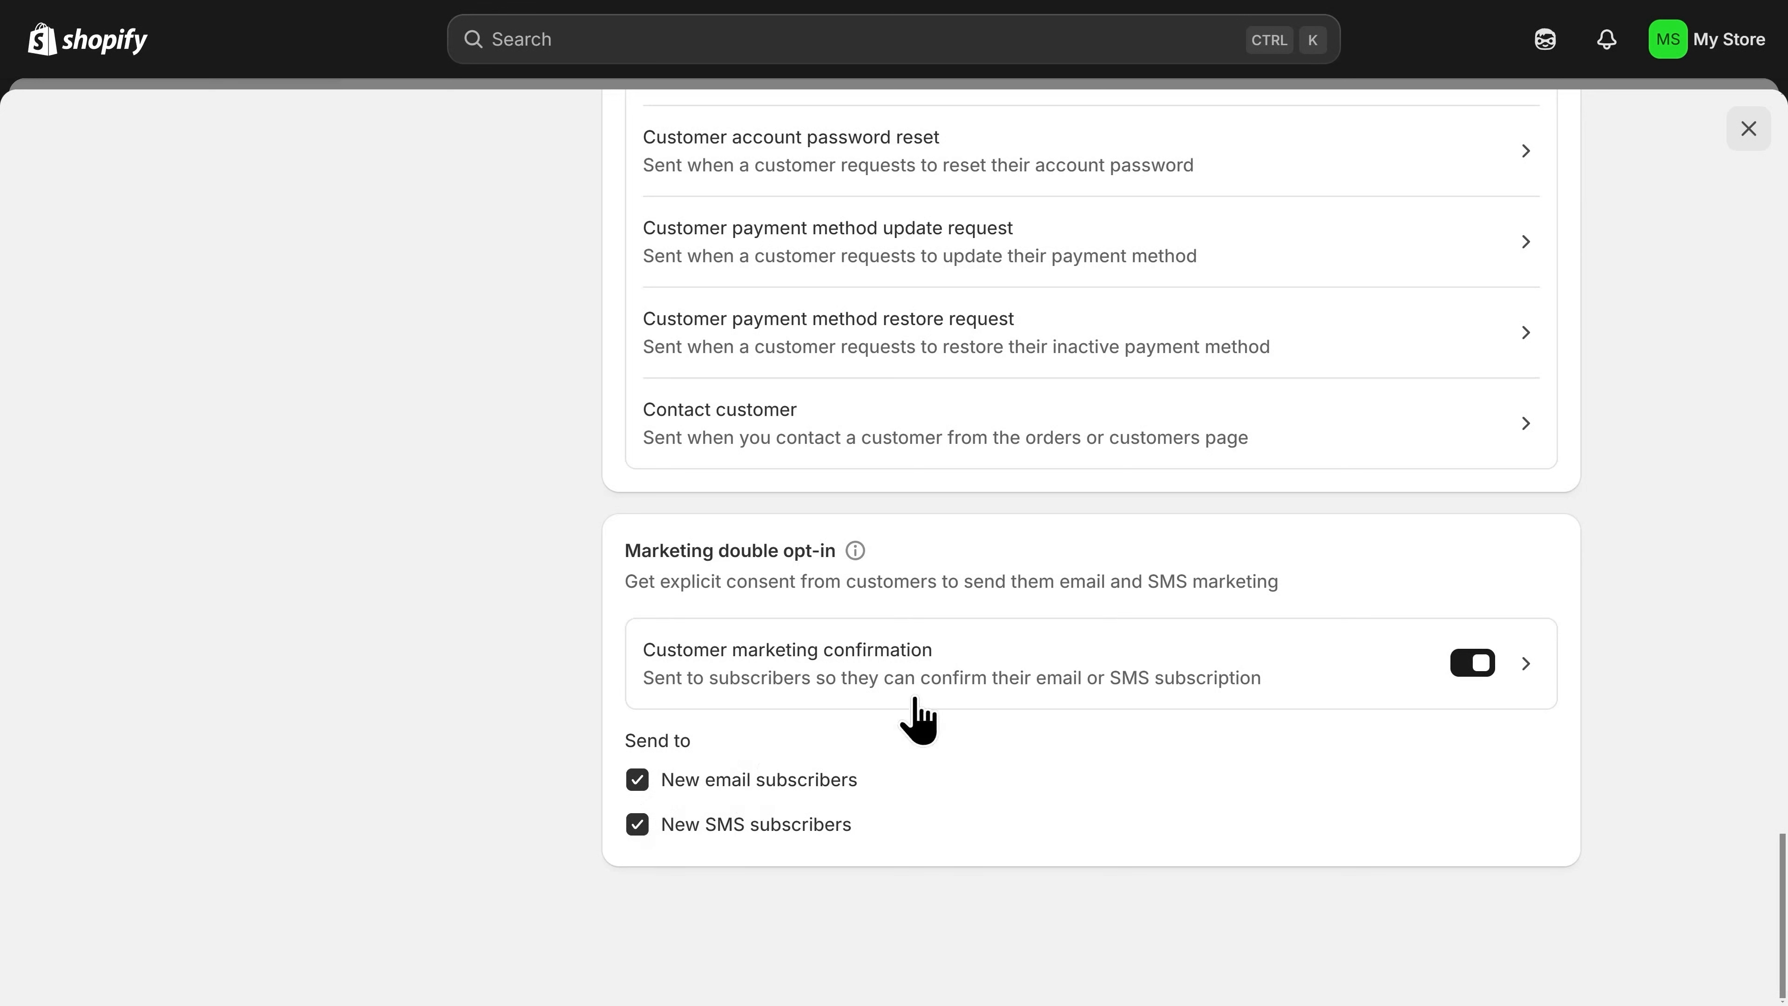
left_click(1747, 130)
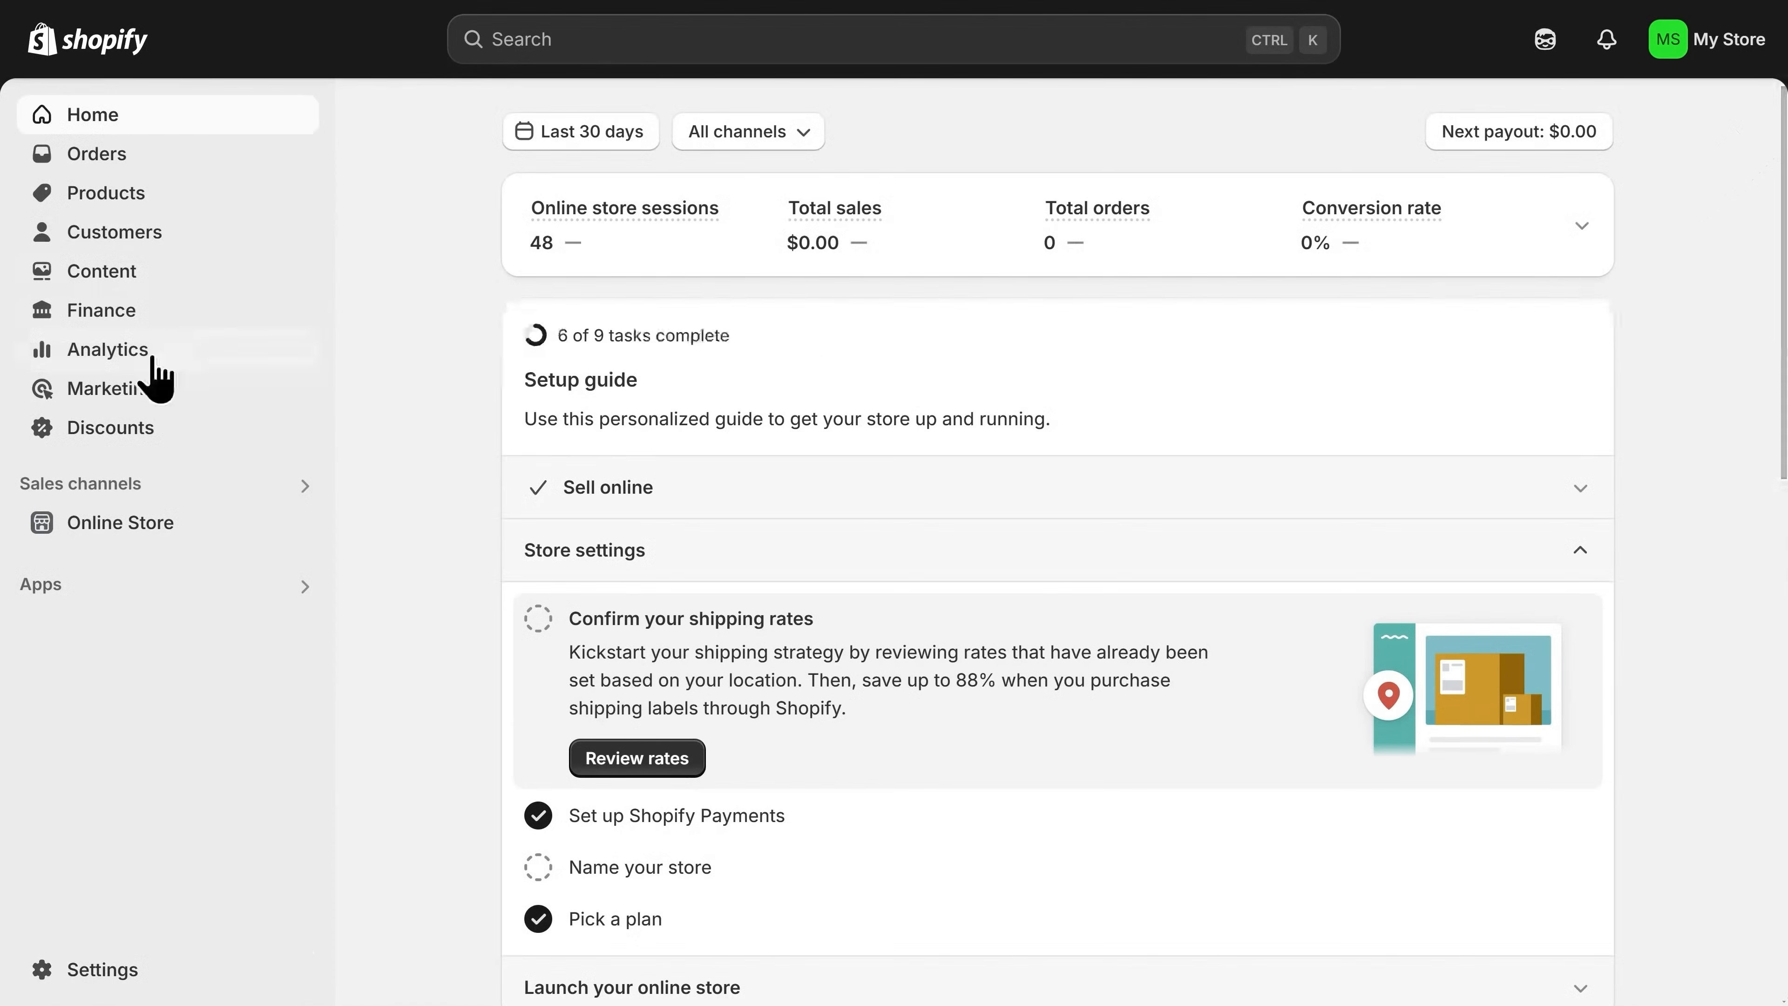
Remove the online store's password protection and open the live storefront.
left_click(157, 532)
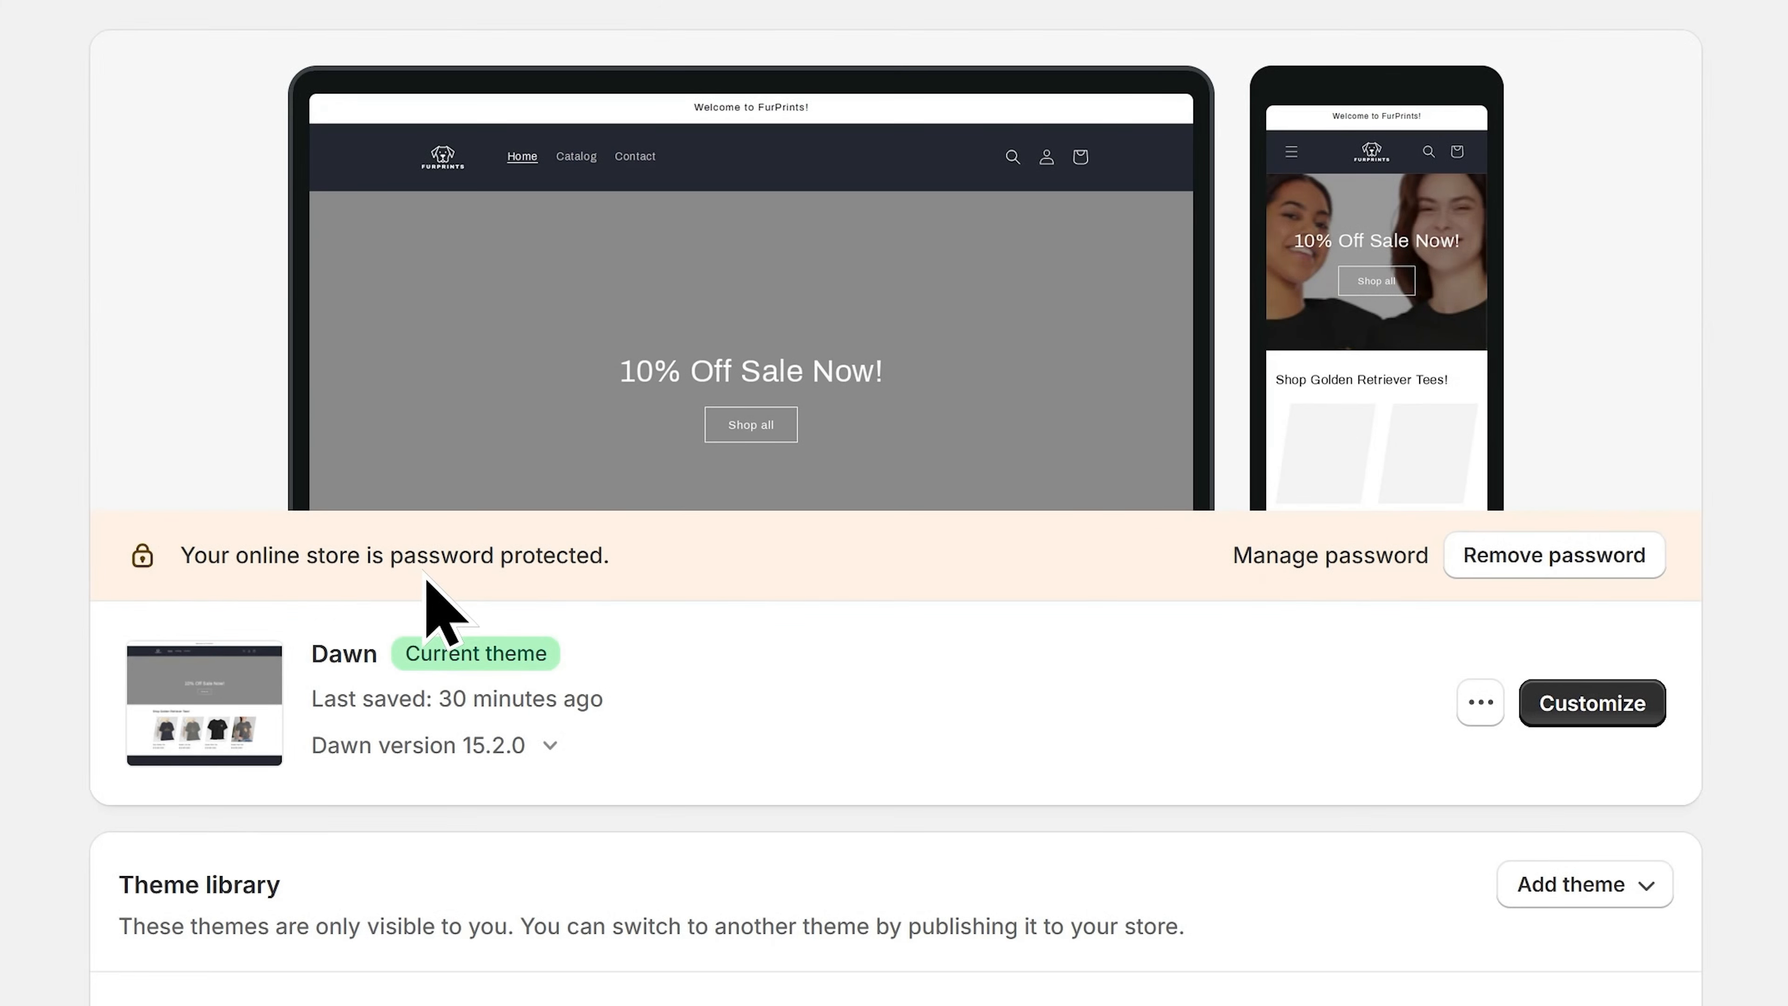
left_click(1562, 570)
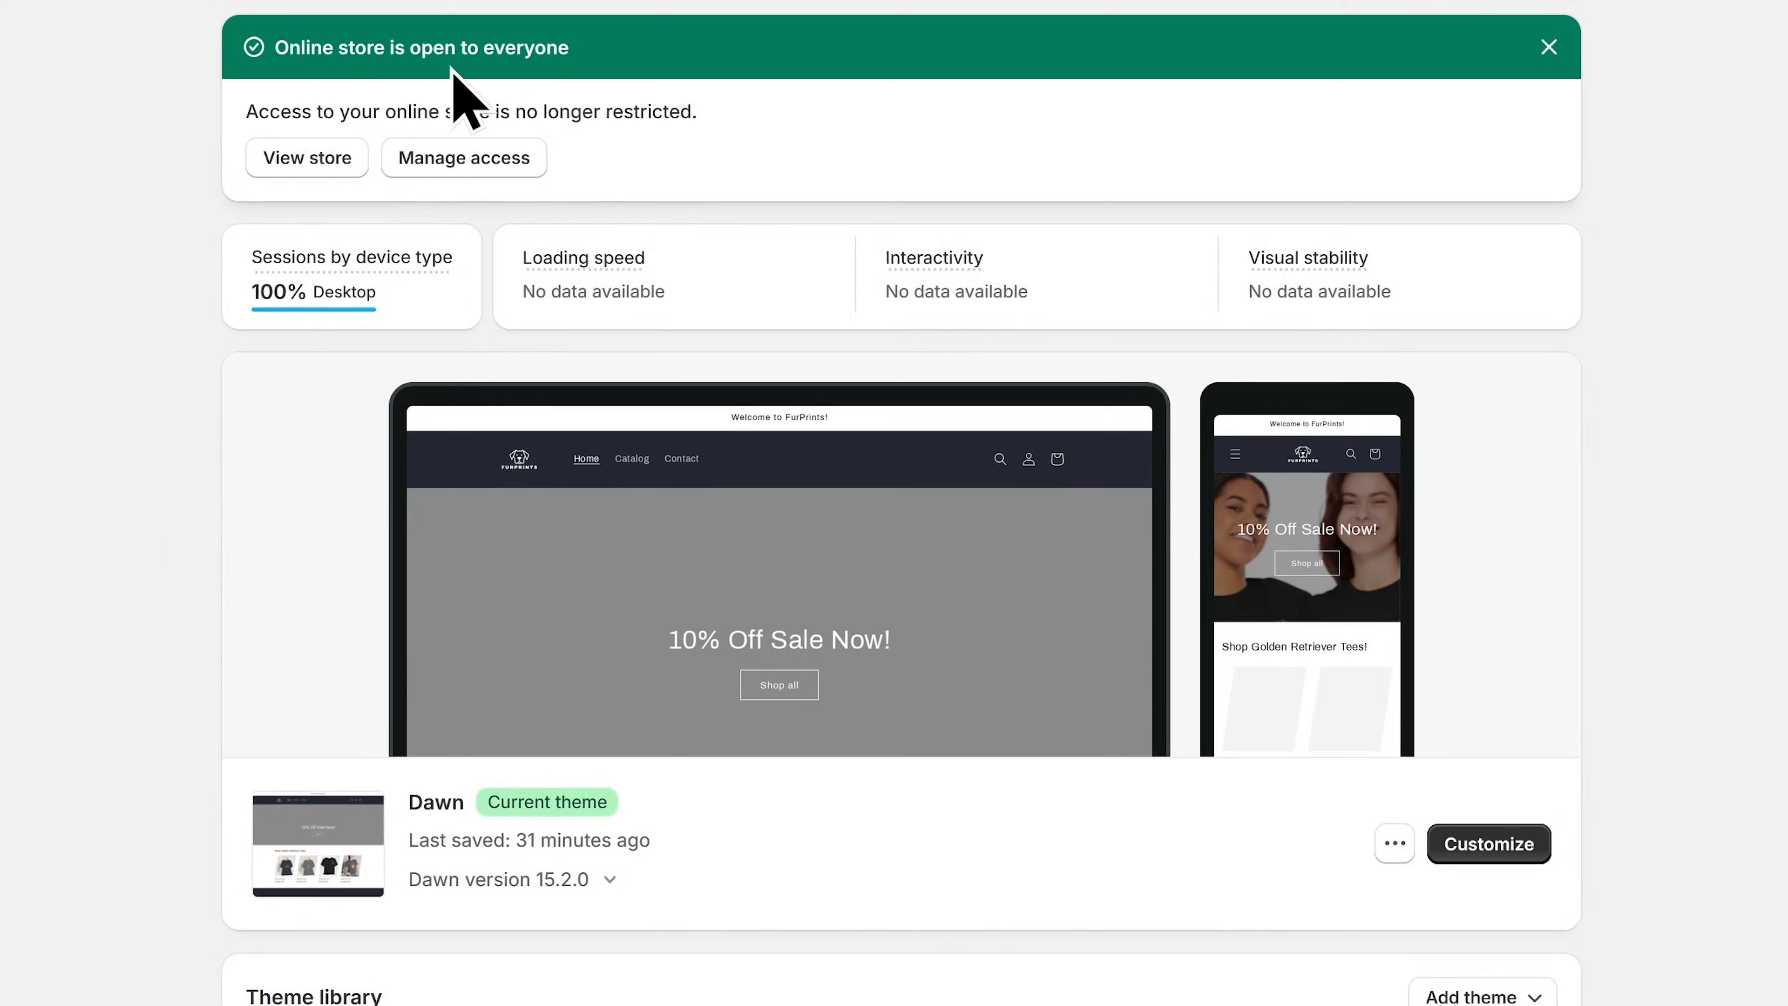
left_click(317, 159)
Examine the live storefront's home page, including the sale banner, the golden retriever tees and the Our Best Sellers section.
scroll(750, 44, "down", 1)
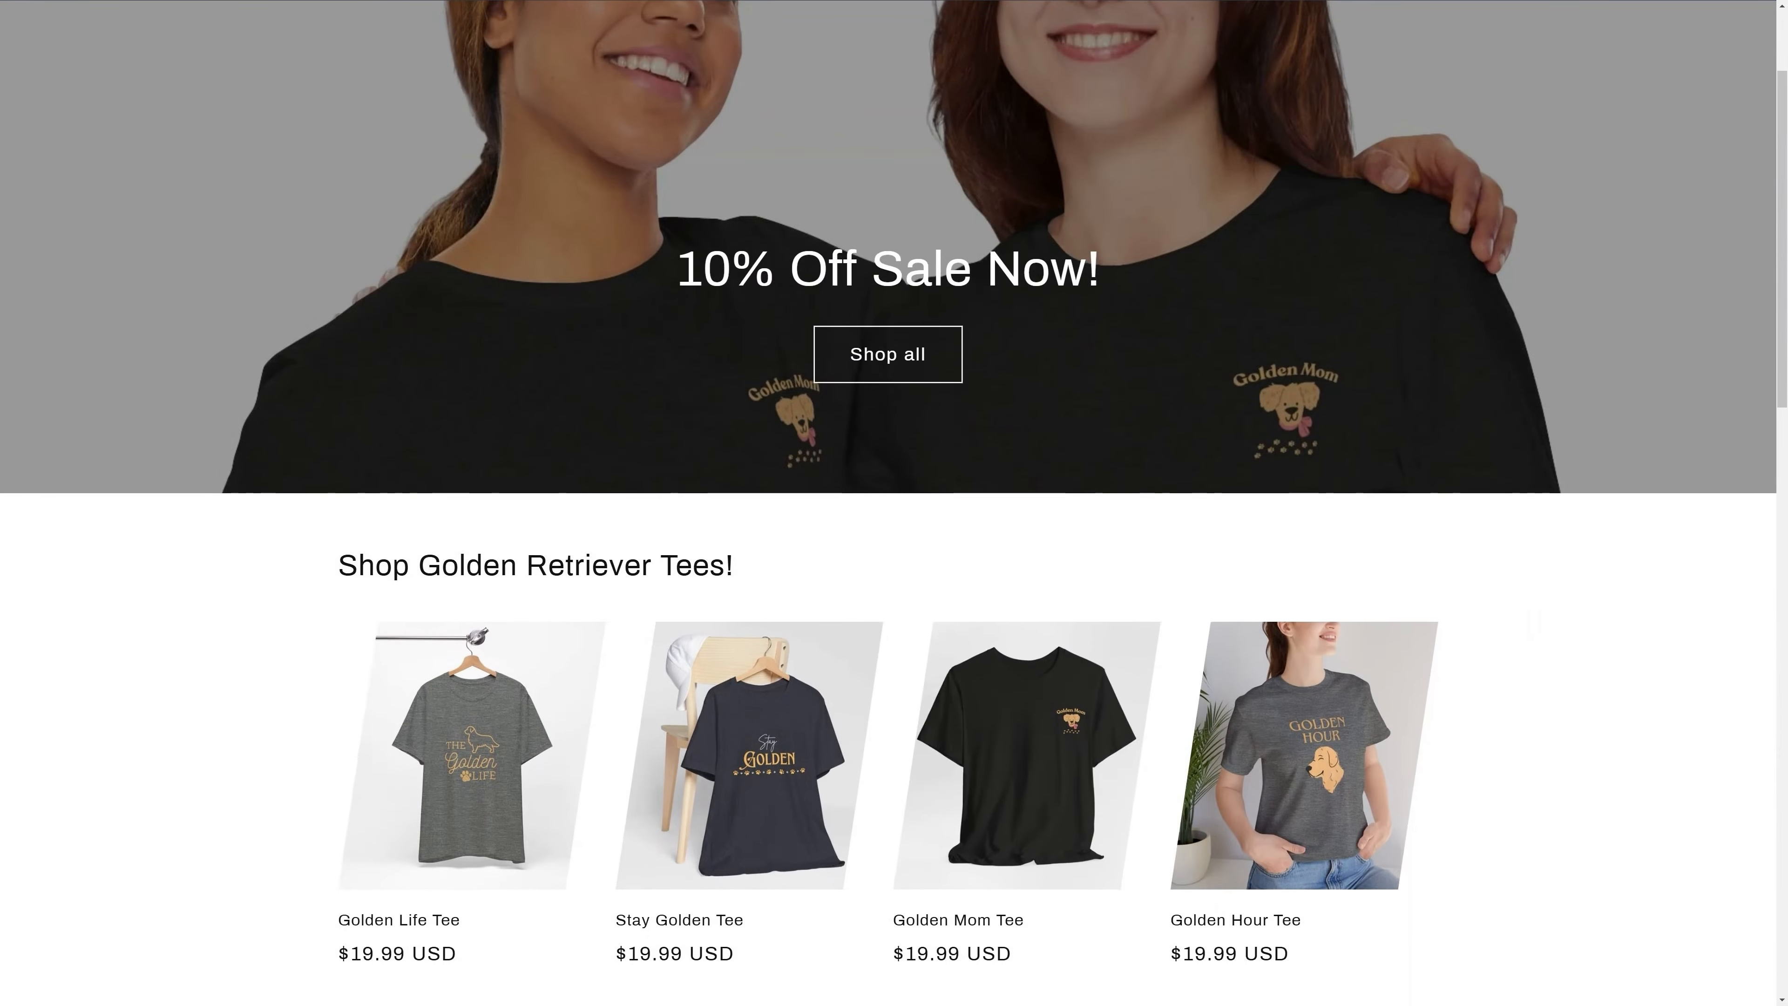
scroll(889, 503, "down", 4)
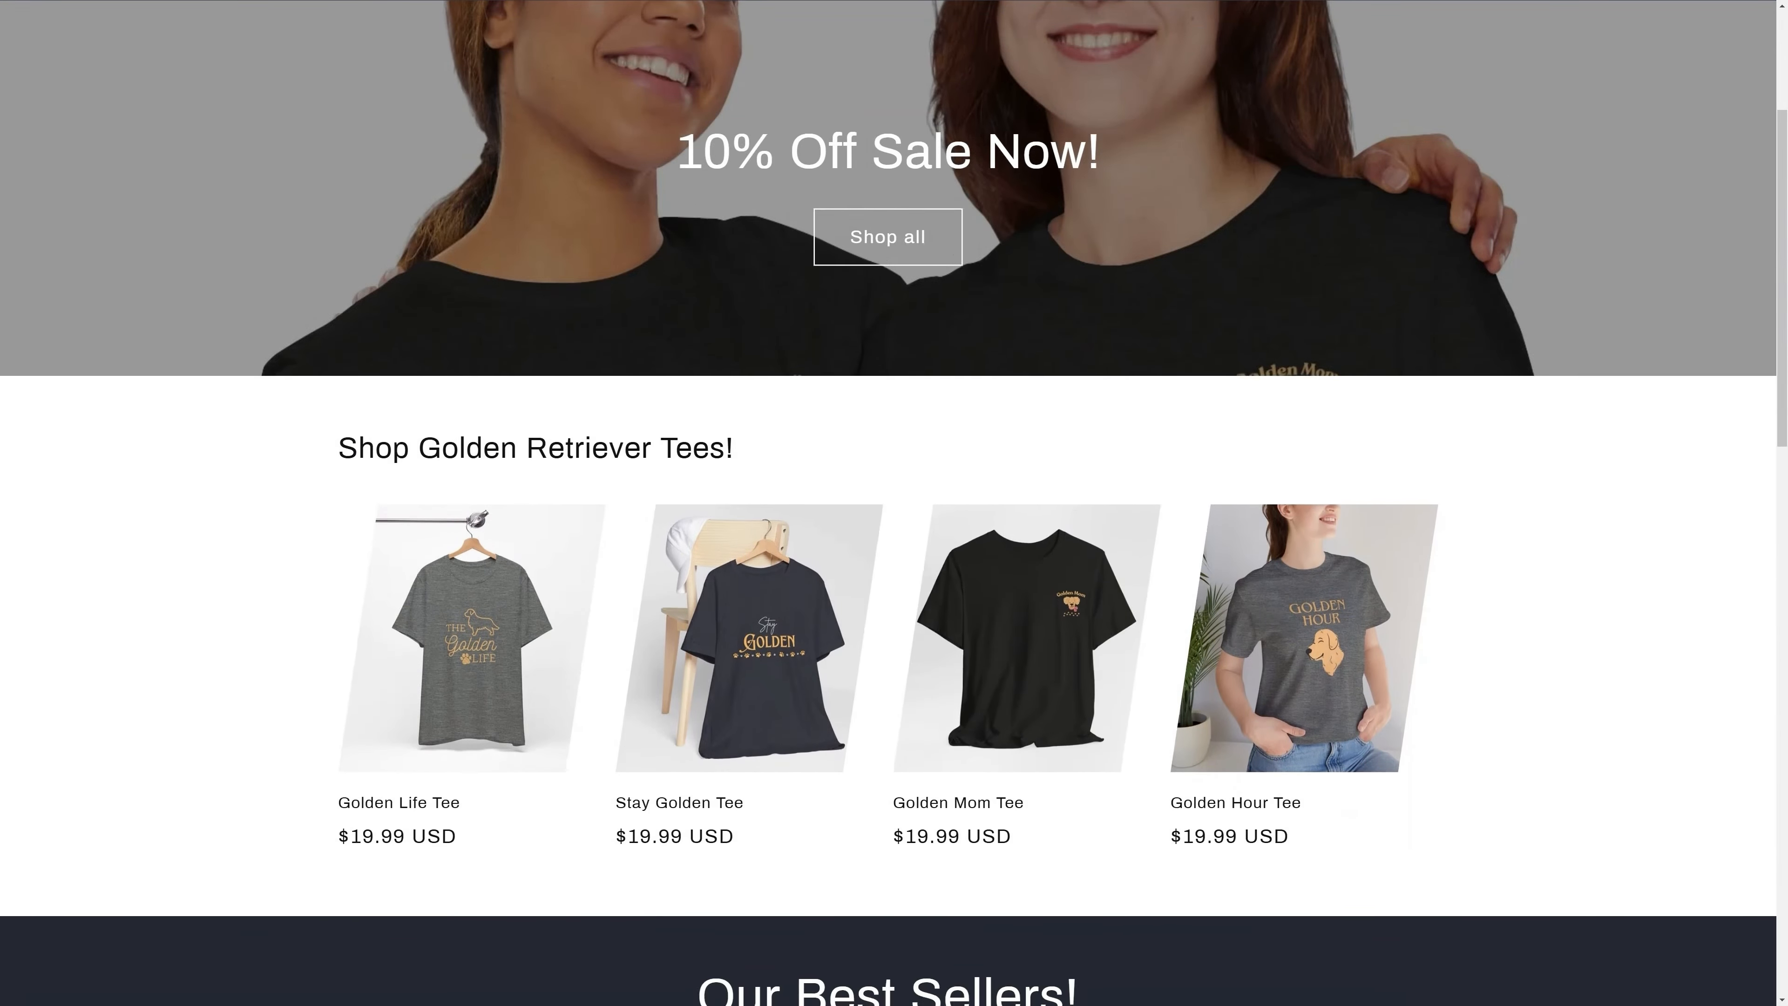
scroll(889, 503, "down", 1)
scroll(924, 119, "down", 2)
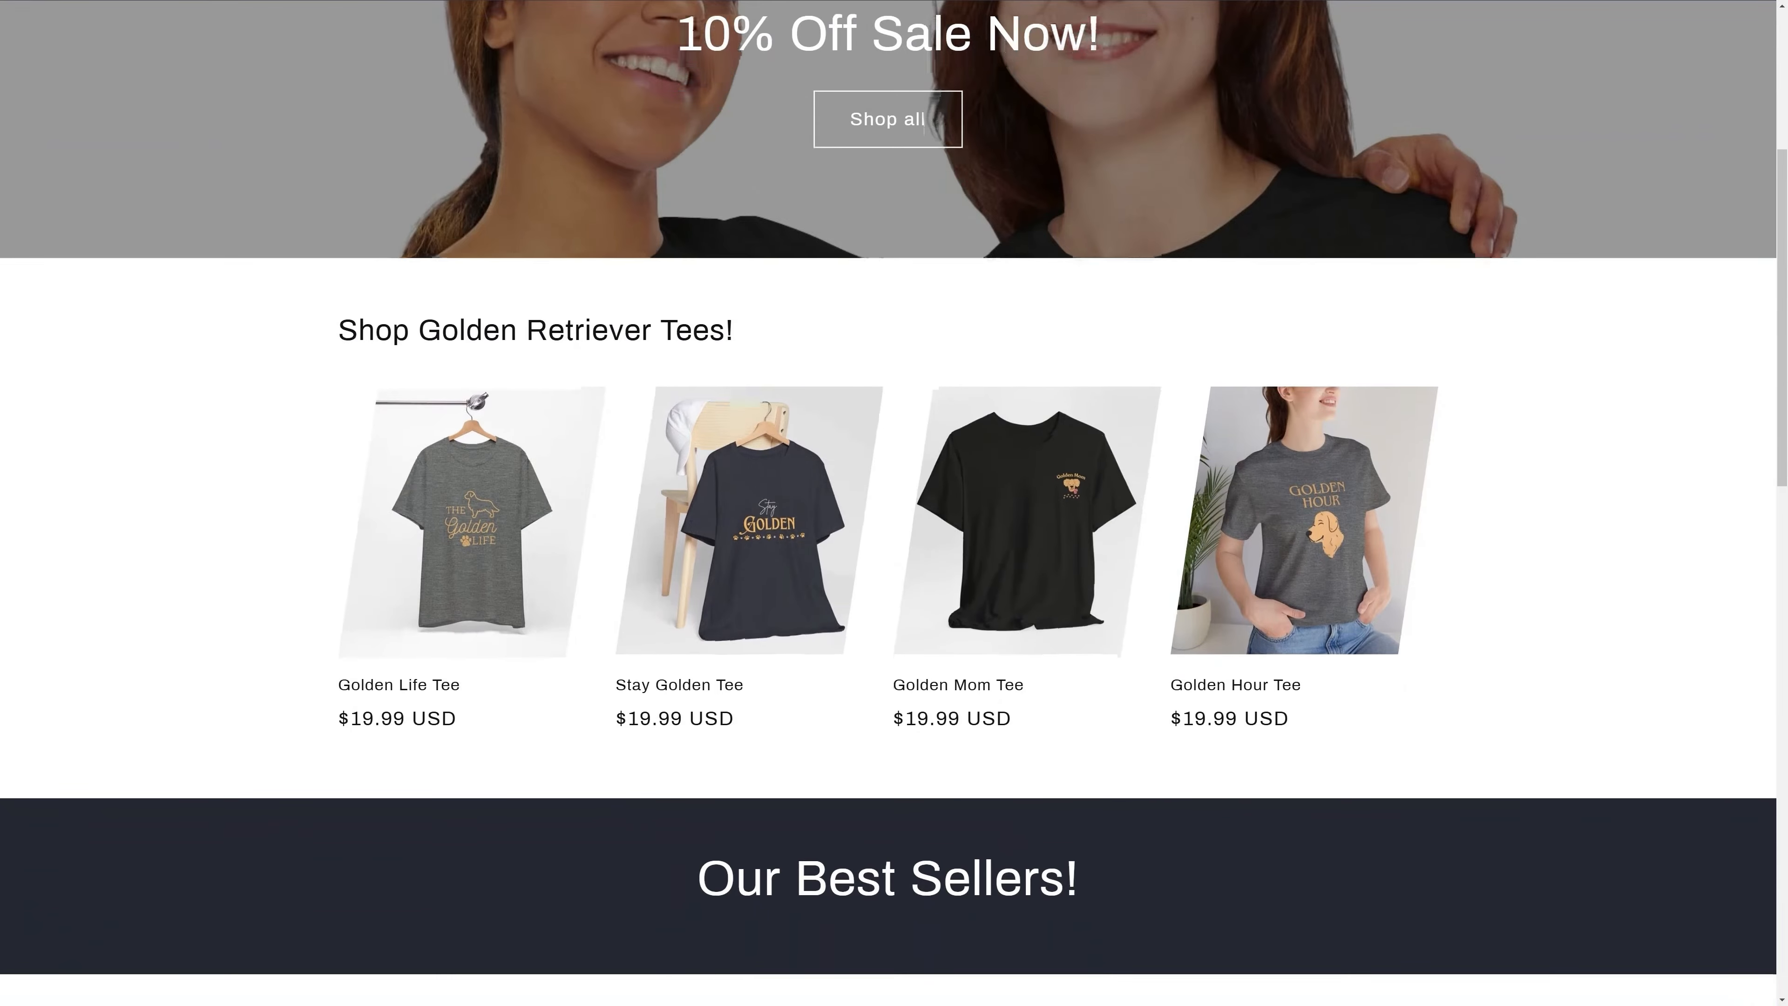
scroll(889, 503, "down", 4)
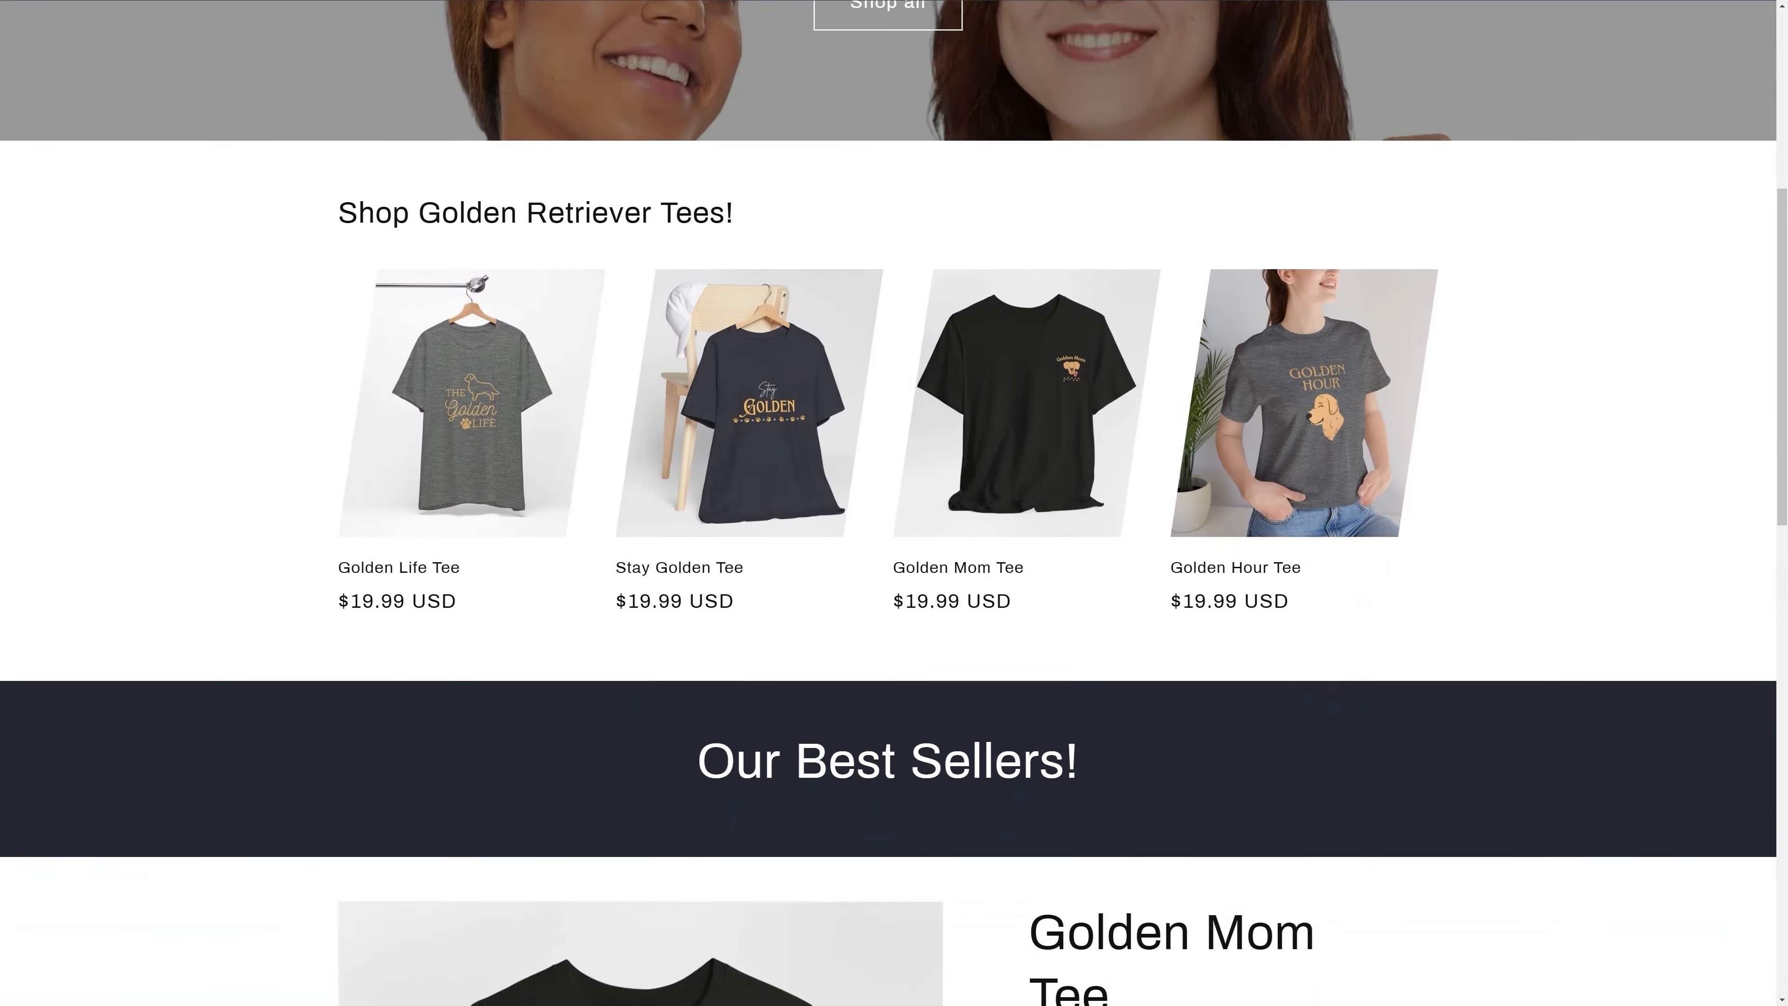
scroll(889, 503, "down", 4)
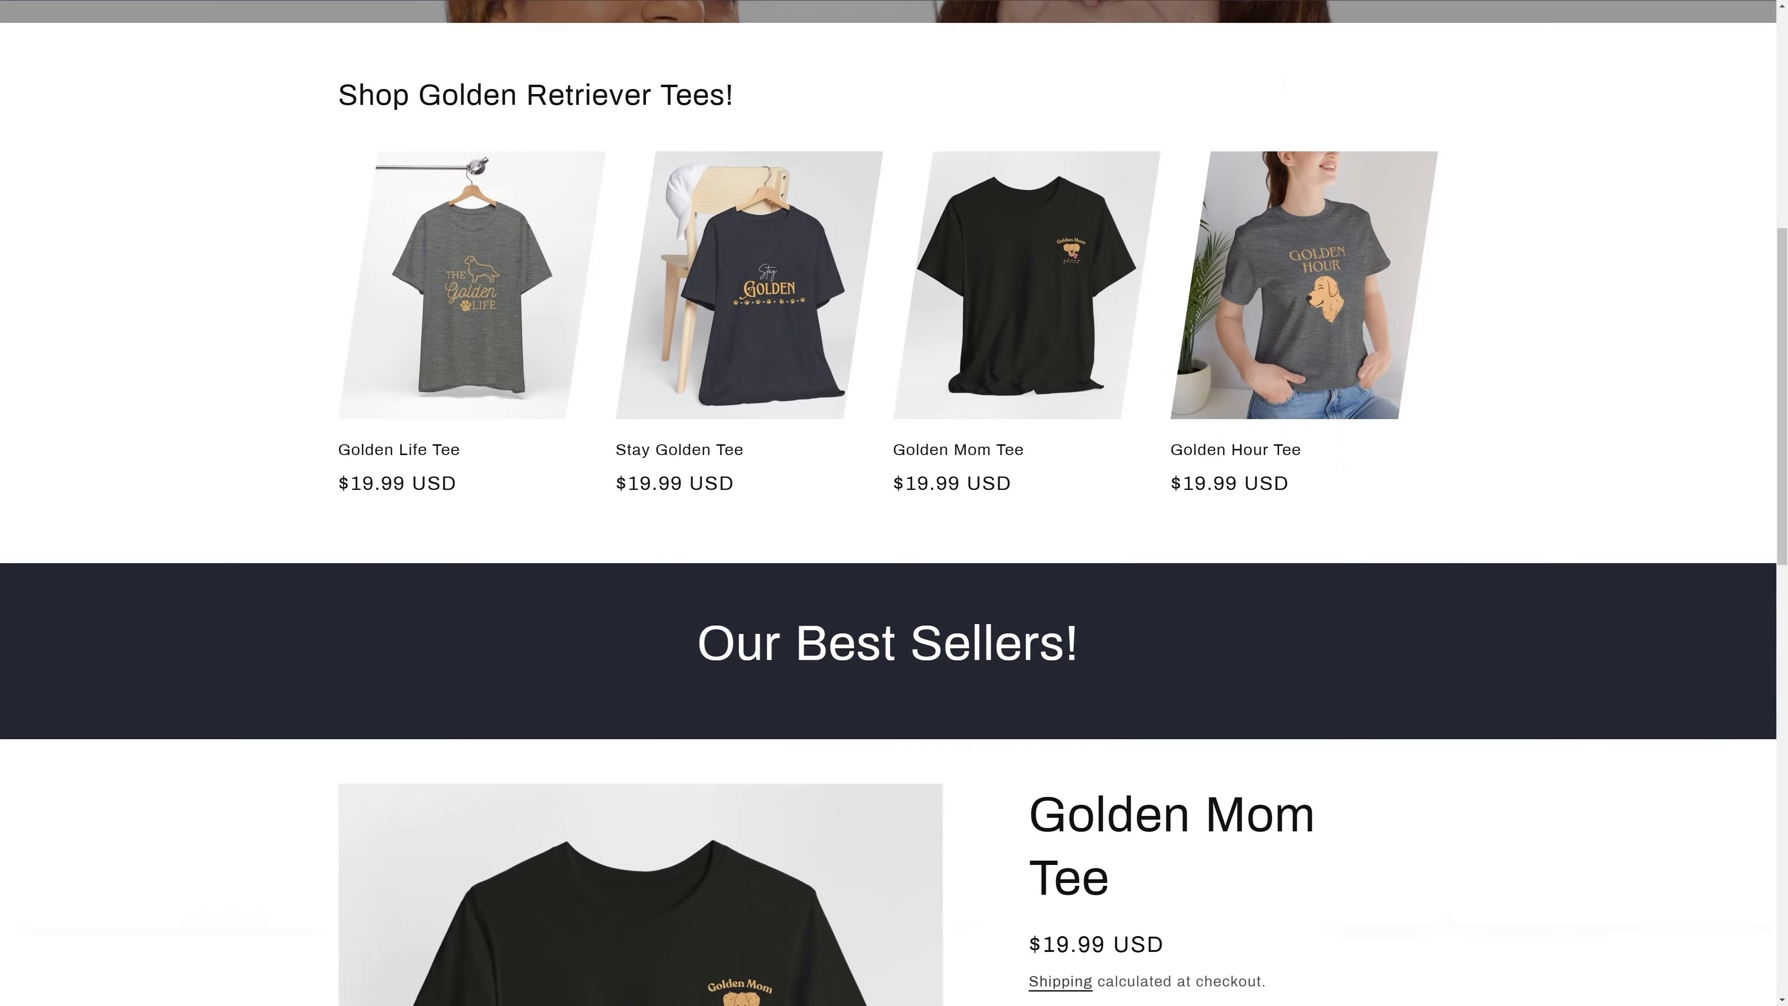
scroll(889, 503, "down", 4)
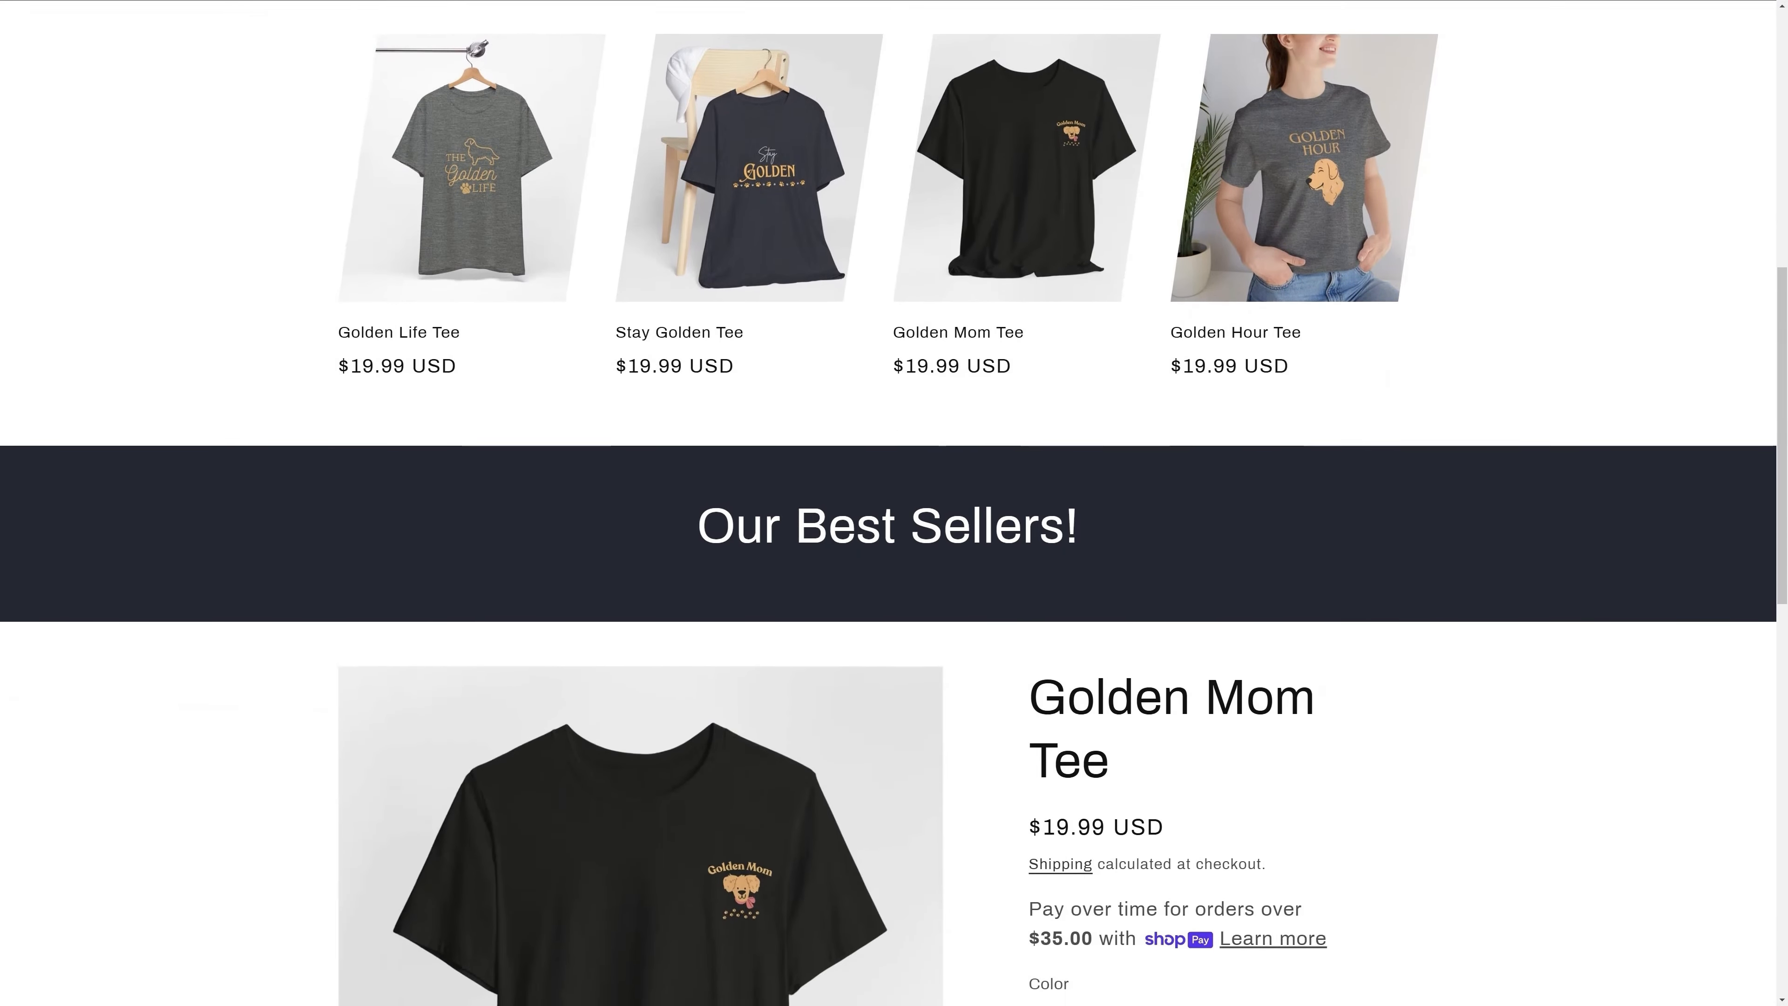
scroll(889, 503, "down", 4)
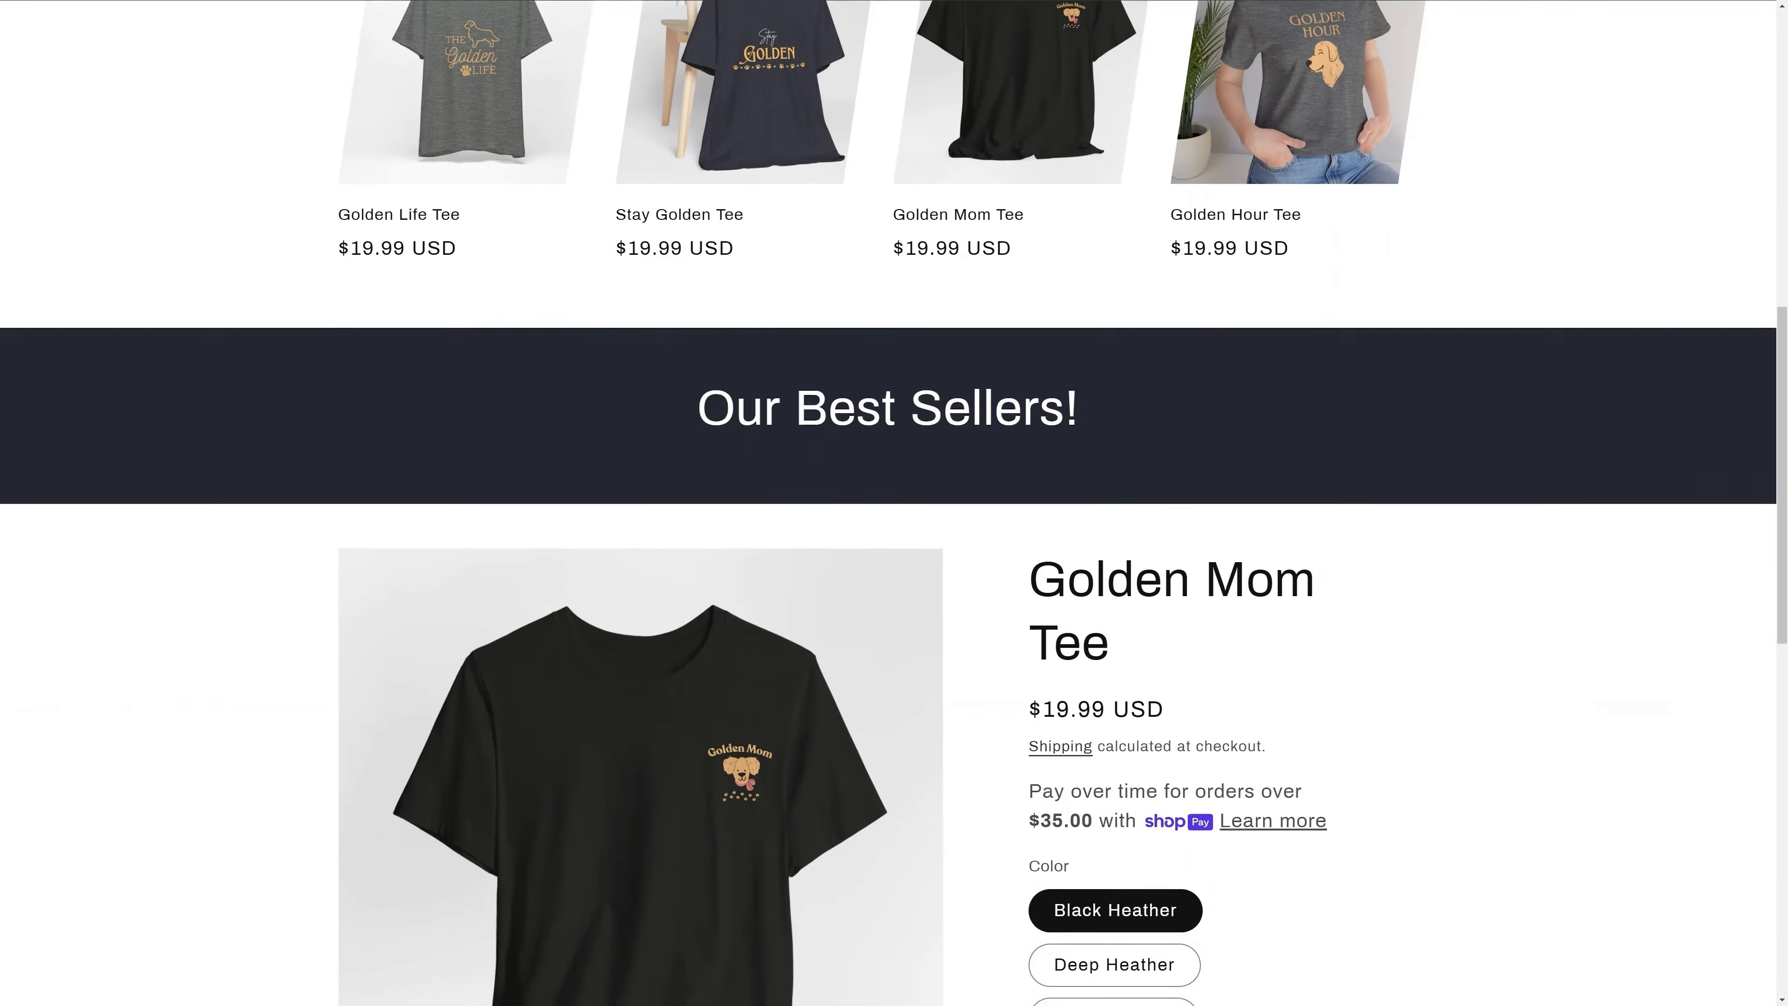
scroll(889, 503, "down", 4)
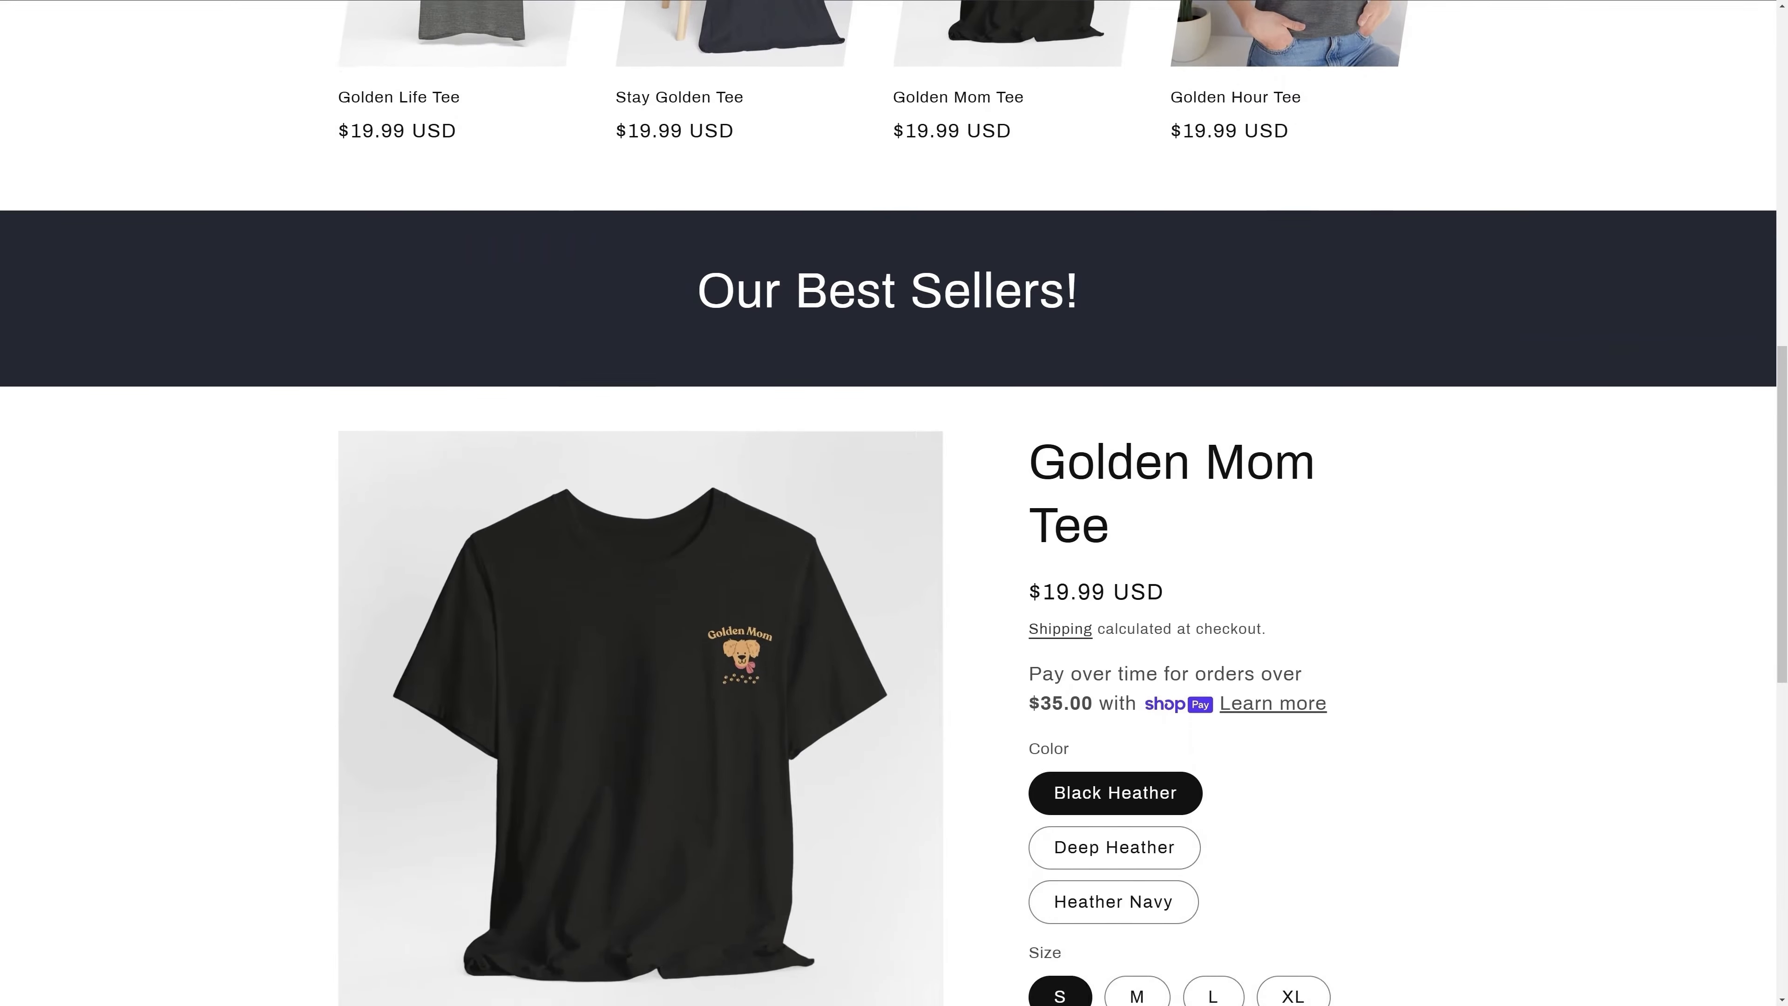